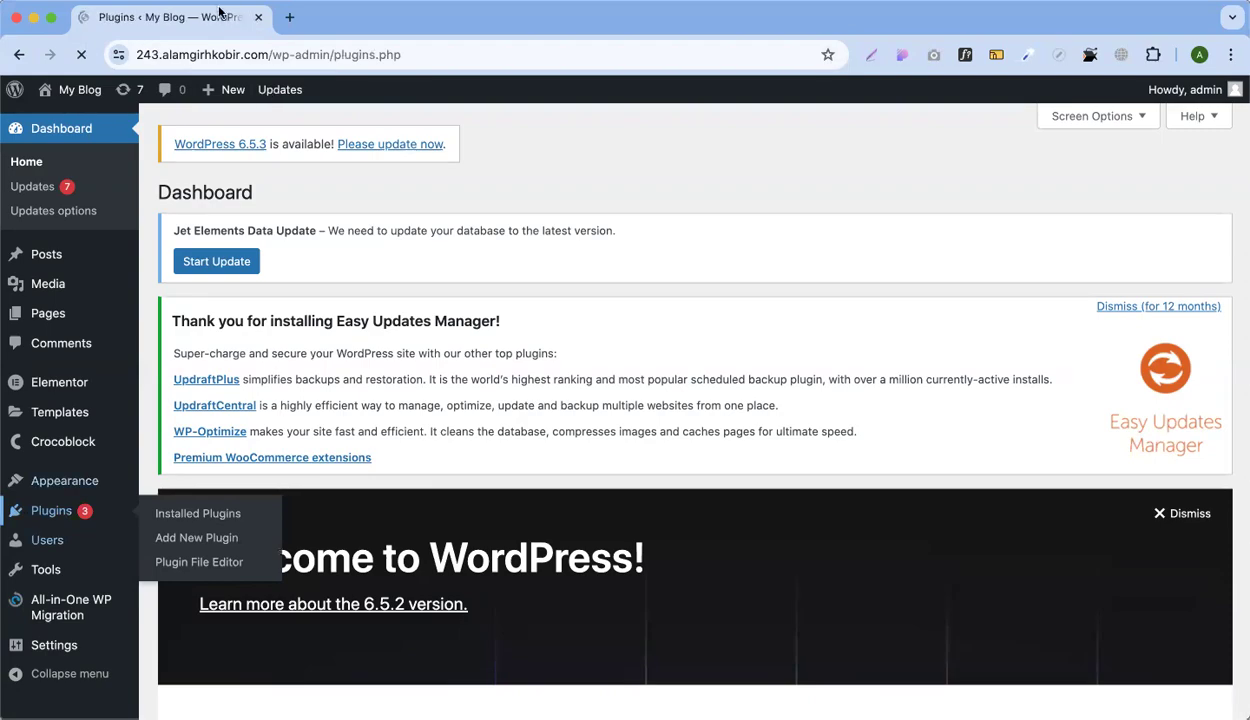
# Check the installed plugins list for JetElements For Elementor and JetTricks, and open the Crocoblock dashboard
pyautogui.scroll(-3, 570, 395)
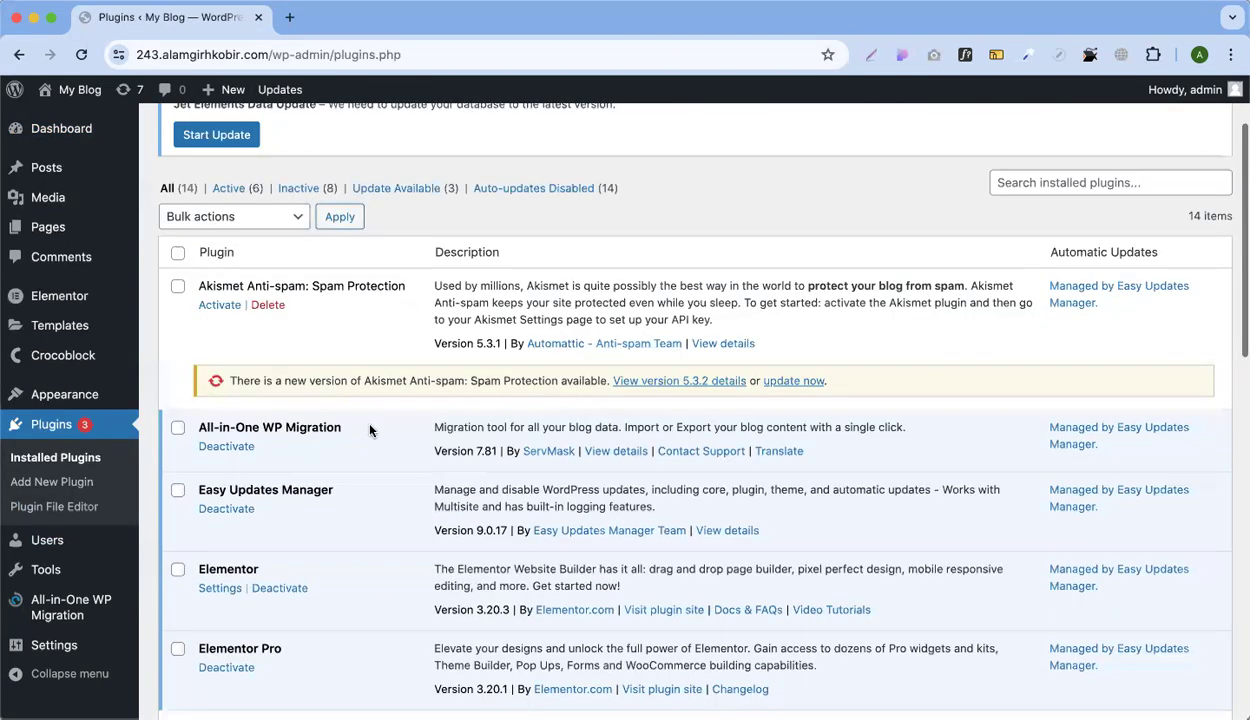
pyautogui.scroll(-8, 370, 428)
pyautogui.scroll(-2, 370, 430)
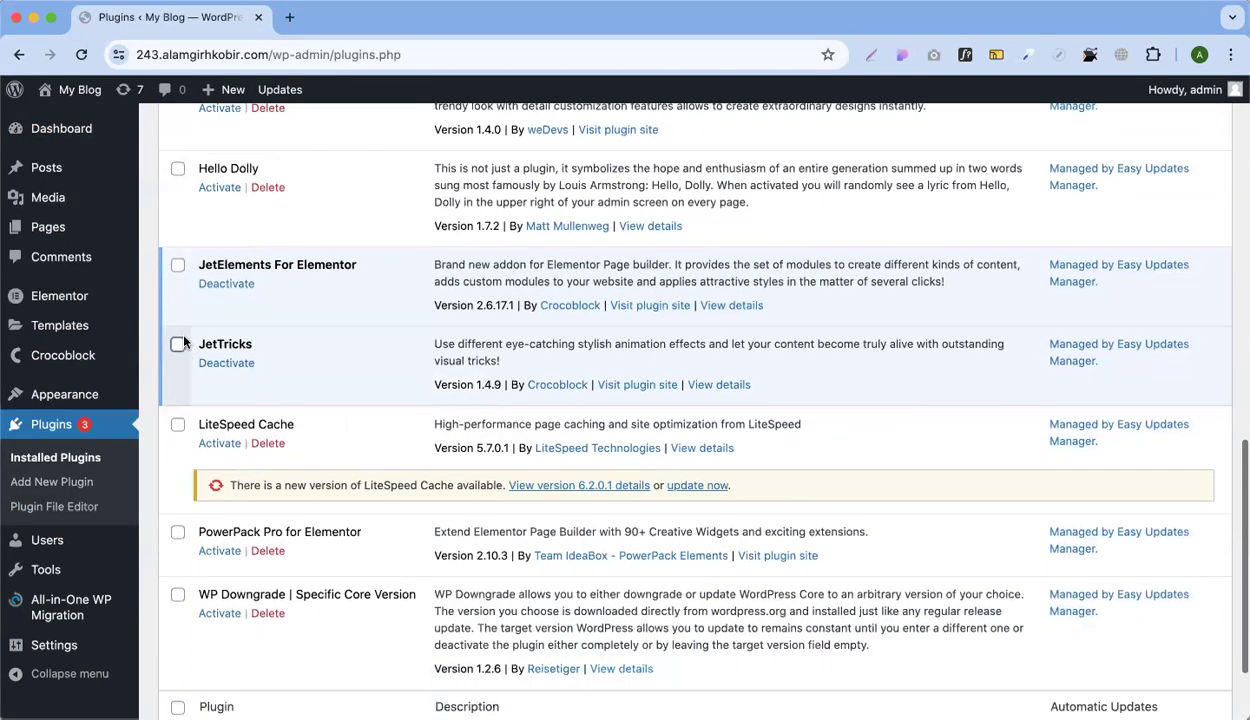
pyautogui.moveTo(200, 264); pyautogui.dragTo(384, 272)
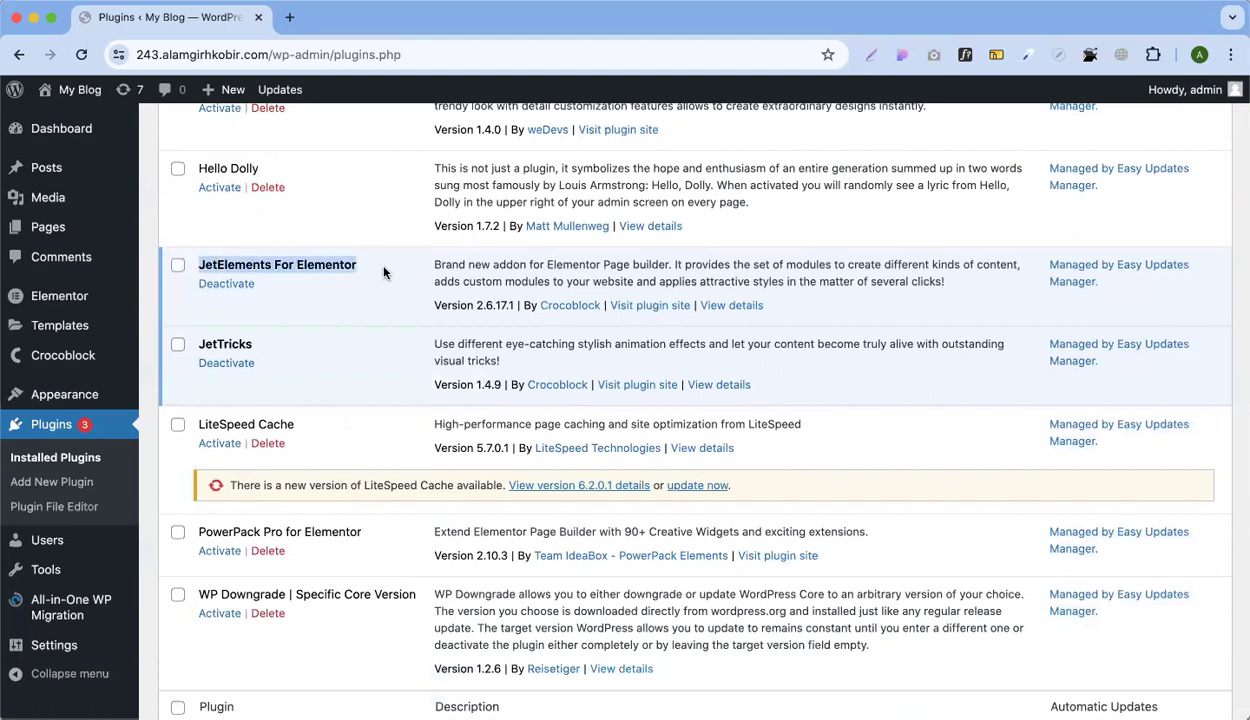
pyautogui.click(393, 332)
pyautogui.click(62, 358)
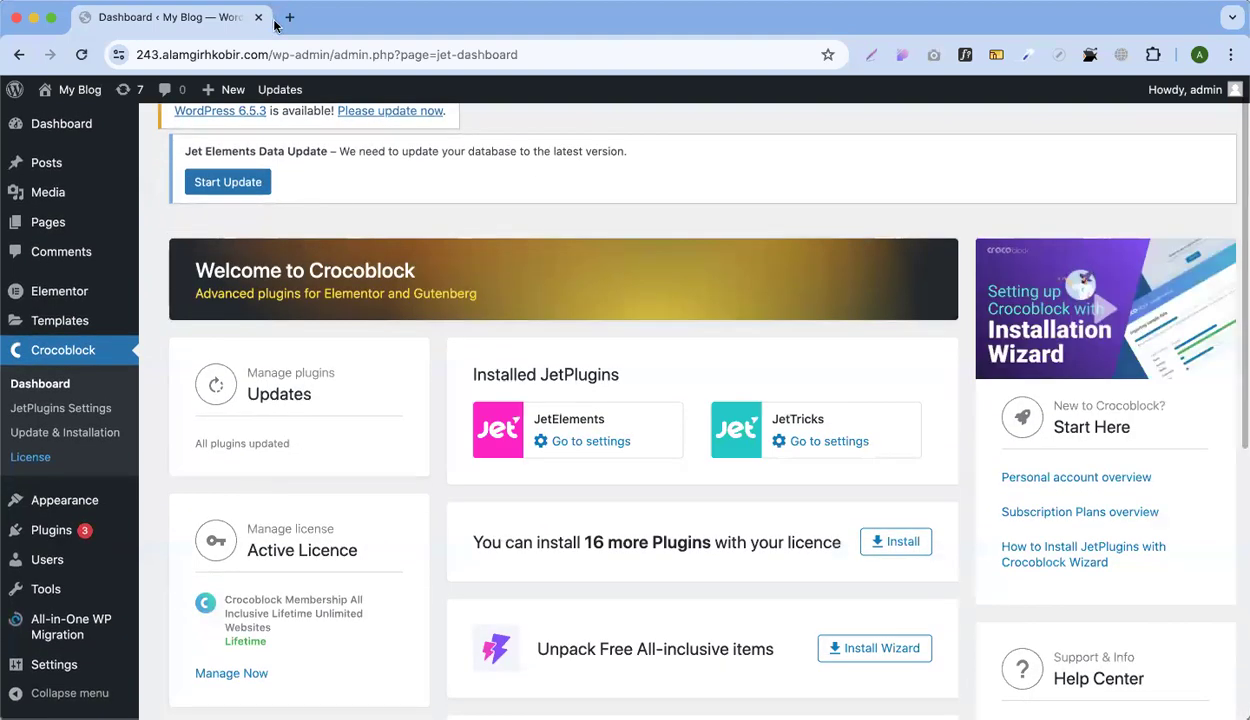
# Search Google for "tokoo theme demo" in a new browser tab
pyautogui.click(289, 18)
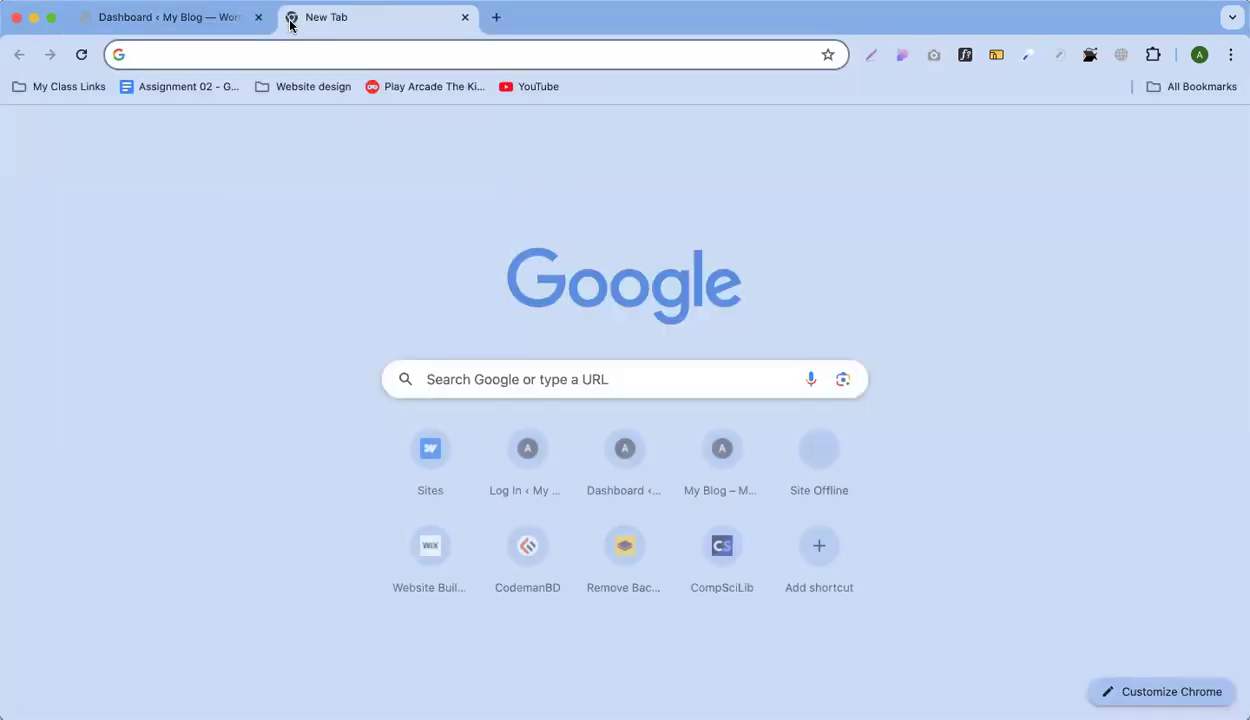
pyautogui.write('toko')
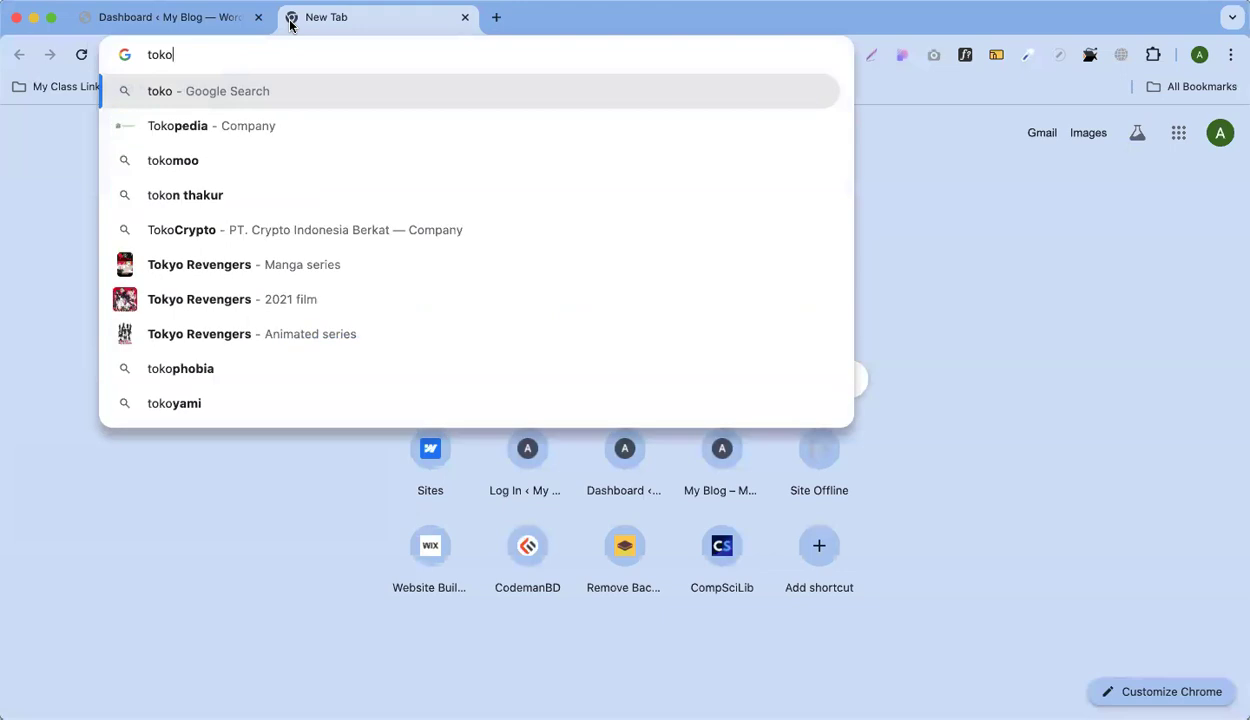
pyautogui.write('o theme demo')
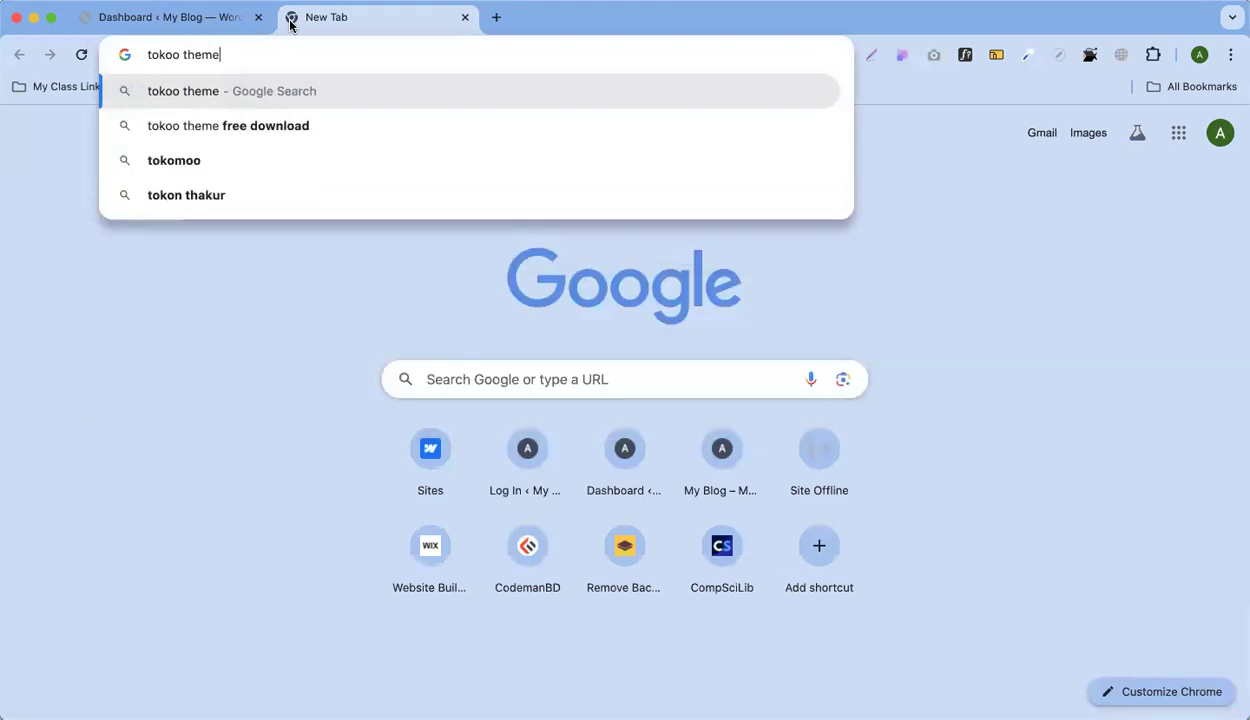
pyautogui.press('Return')
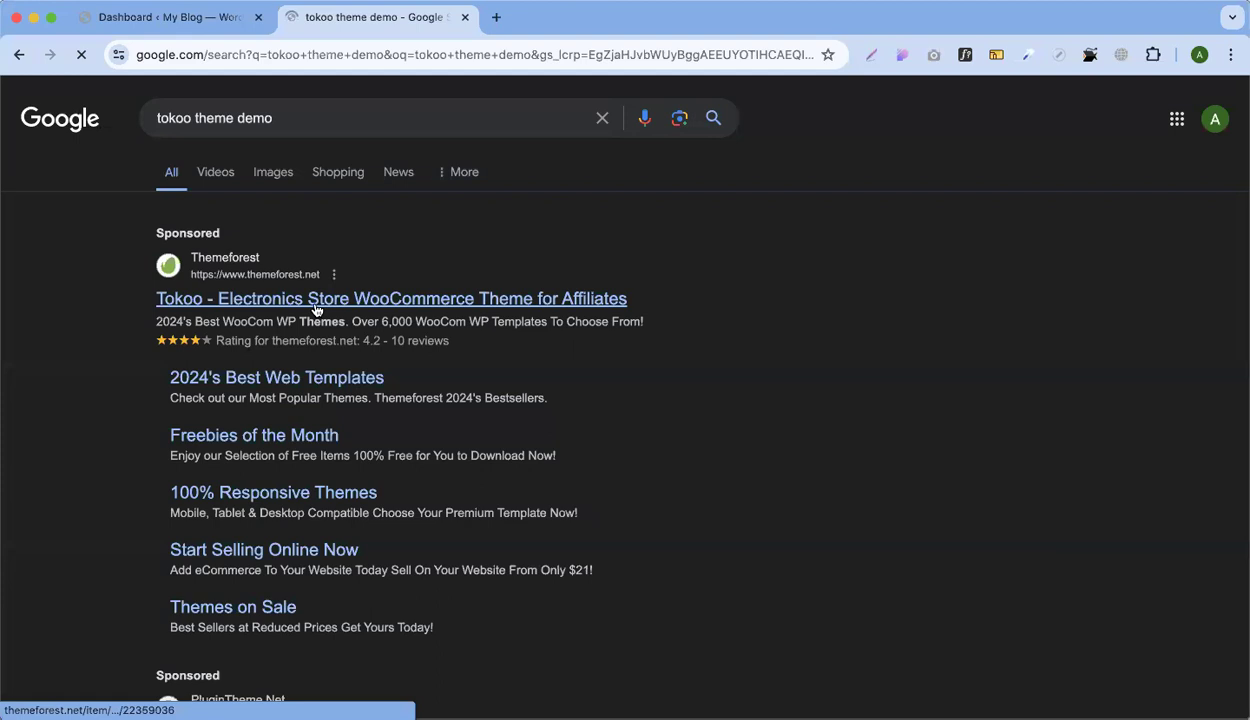
# Open the Themeforest page of the Tokoo electronics store theme, launch its live preview, and close the item page
pyautogui.scroll(-1, 384, 269)
pyautogui.click(384, 269)
pyautogui.scroll(-1, 384, 269)
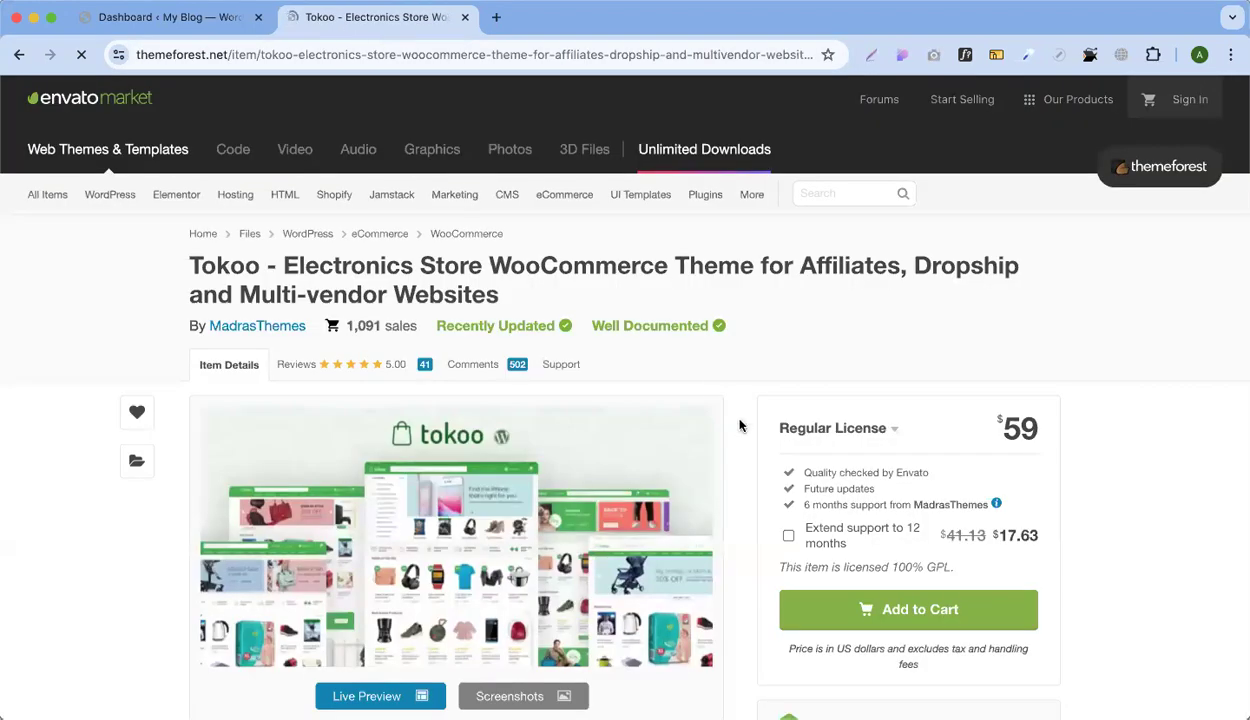
pyautogui.scroll(-3, 739, 424)
pyautogui.click(421, 400)
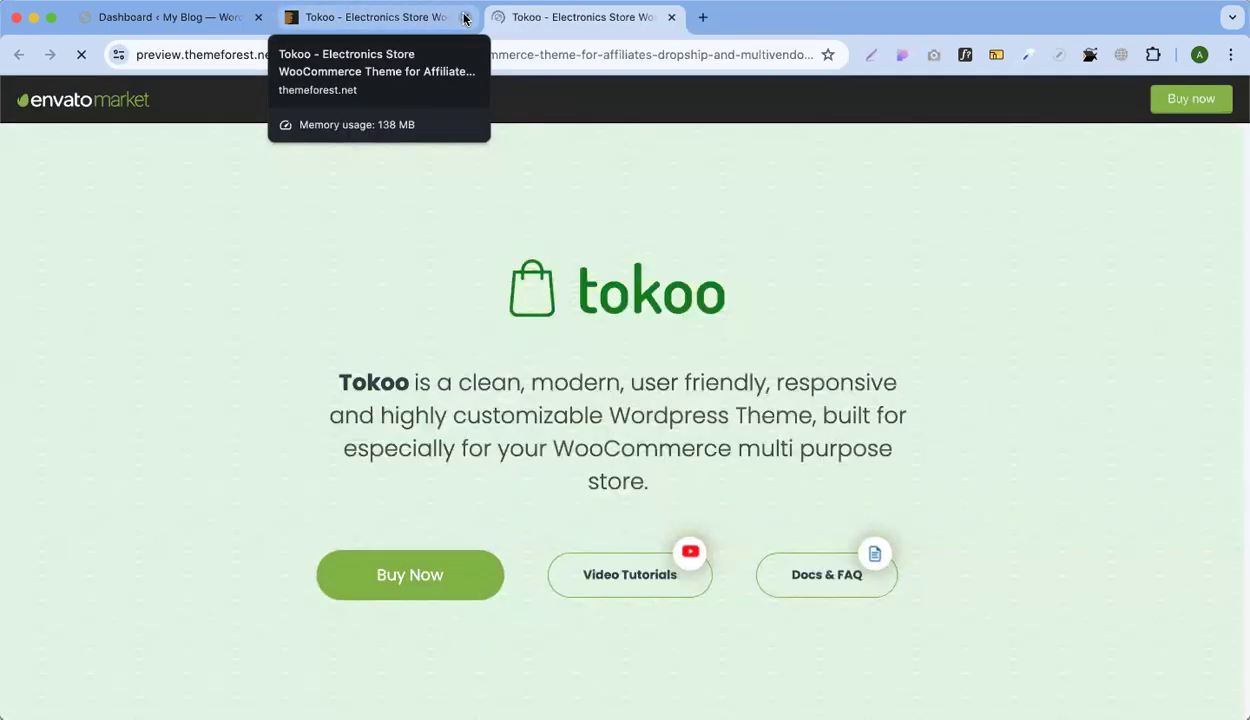
pyautogui.click(464, 17)
# Open the Tokoo Home v2 demo and the main Tokoo store demo in separate tabs, and close the theme preview
pyautogui.scroll(-10, 538, 346)
pyautogui.scroll(1, 540, 347)
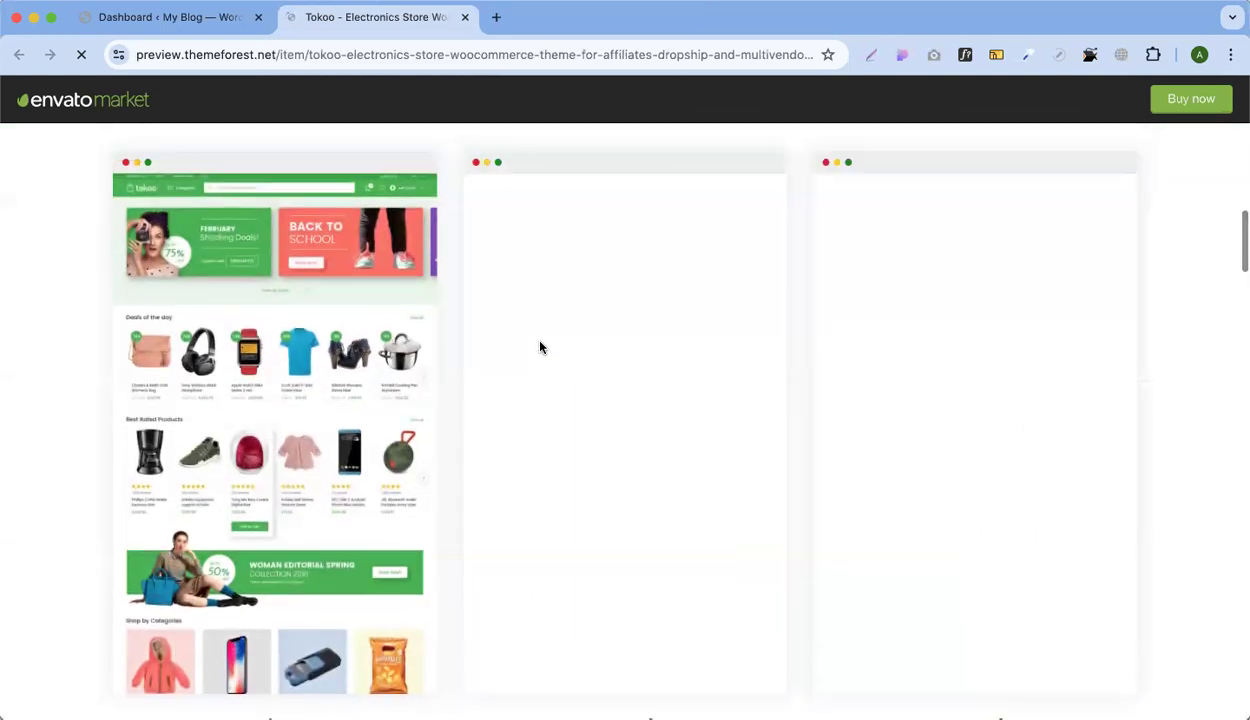
pyautogui.scroll(-4, 650, 413)
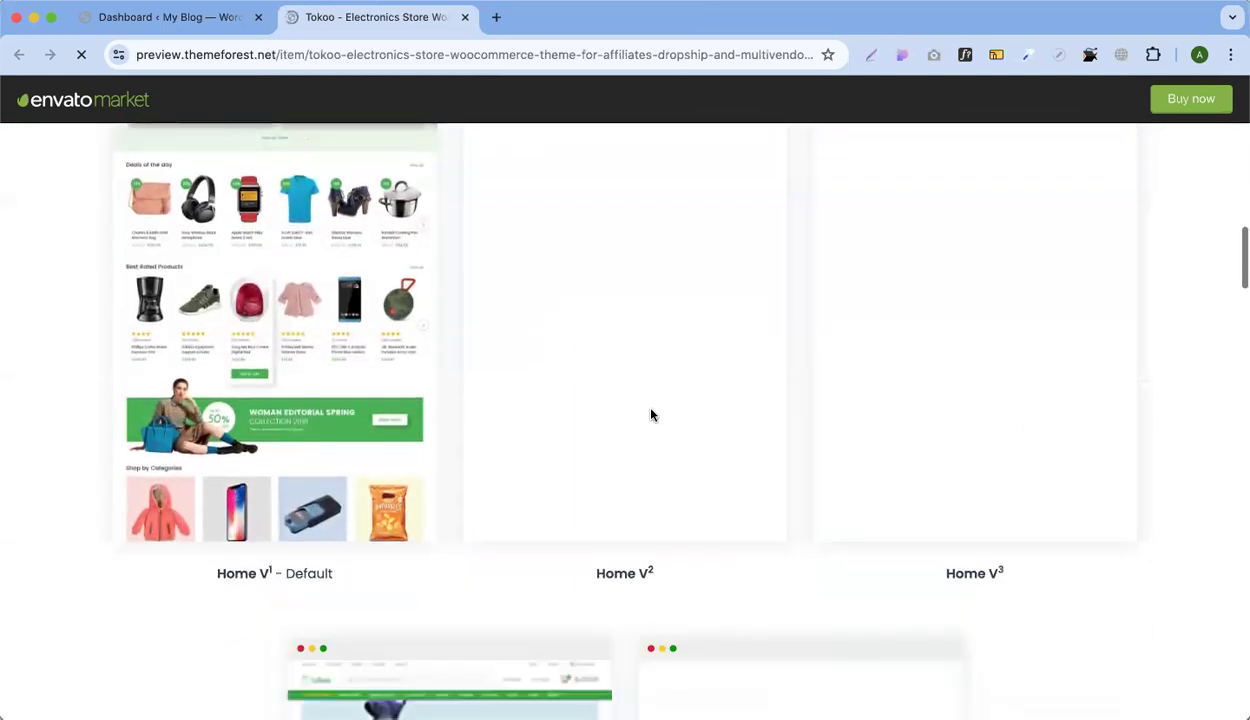
pyautogui.scroll(2, 616, 432)
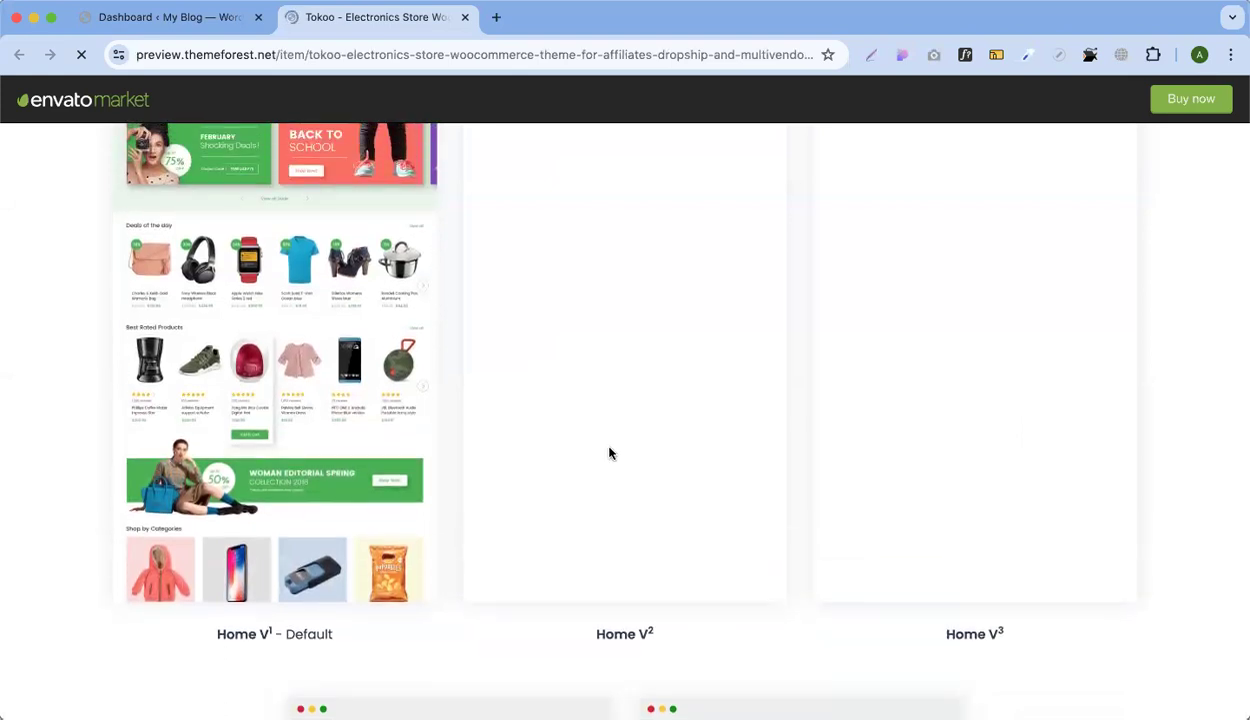
pyautogui.click(643, 600)
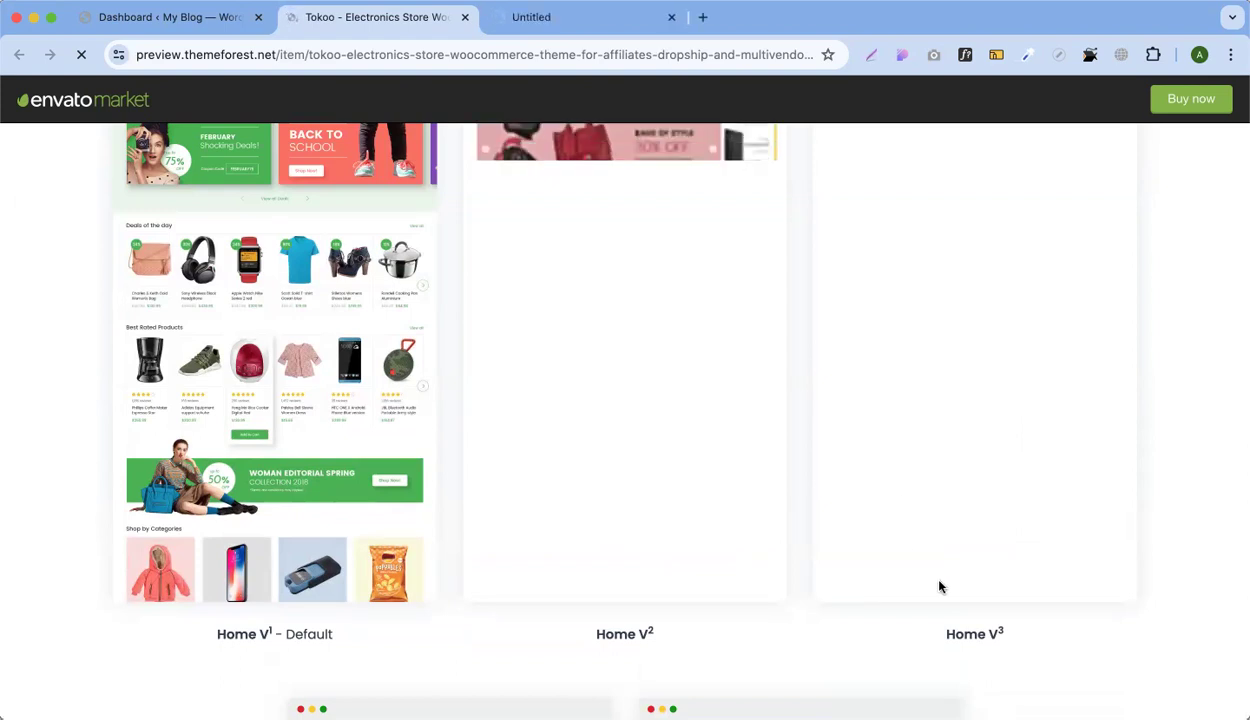
pyautogui.click(976, 486)
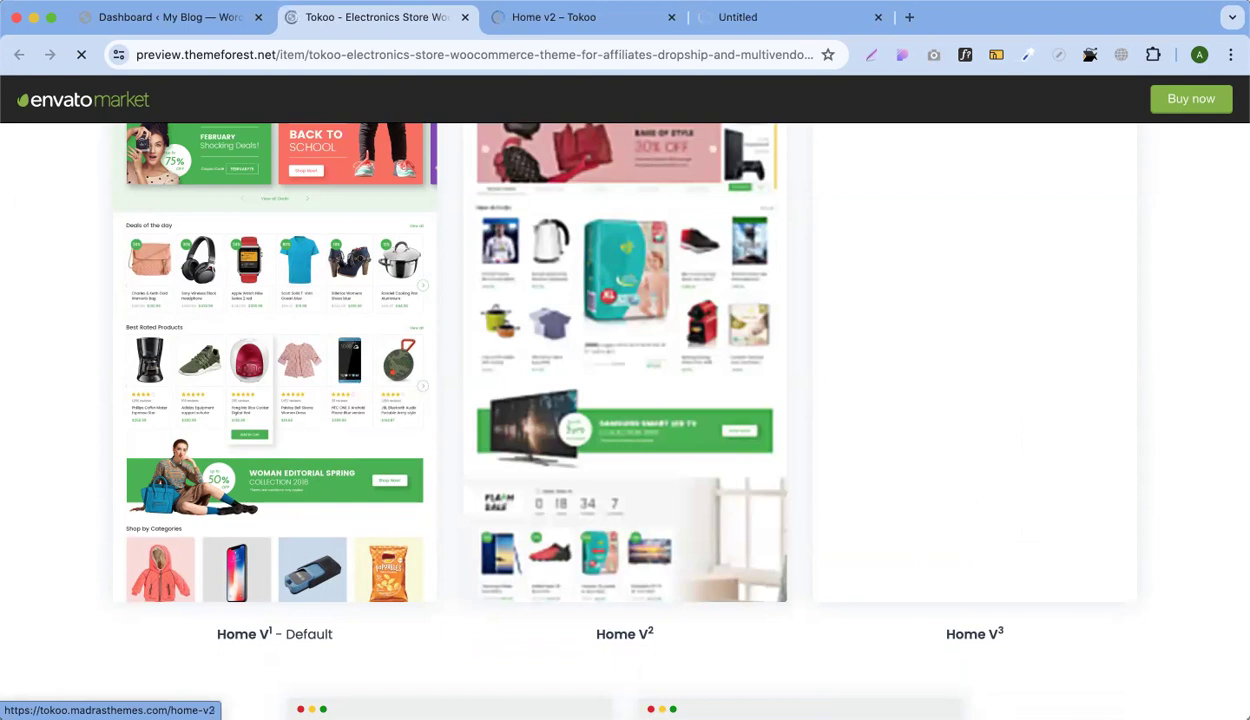
pyautogui.scroll(4, 600, 248)
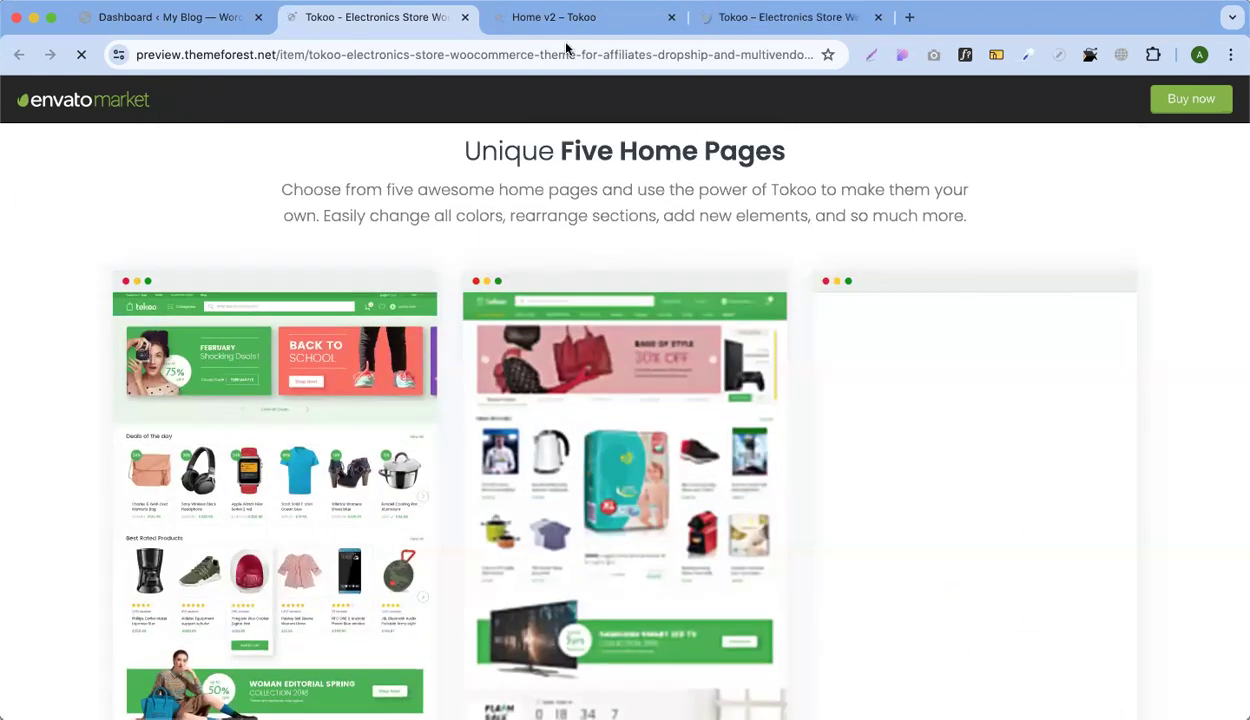
pyautogui.click(464, 18)
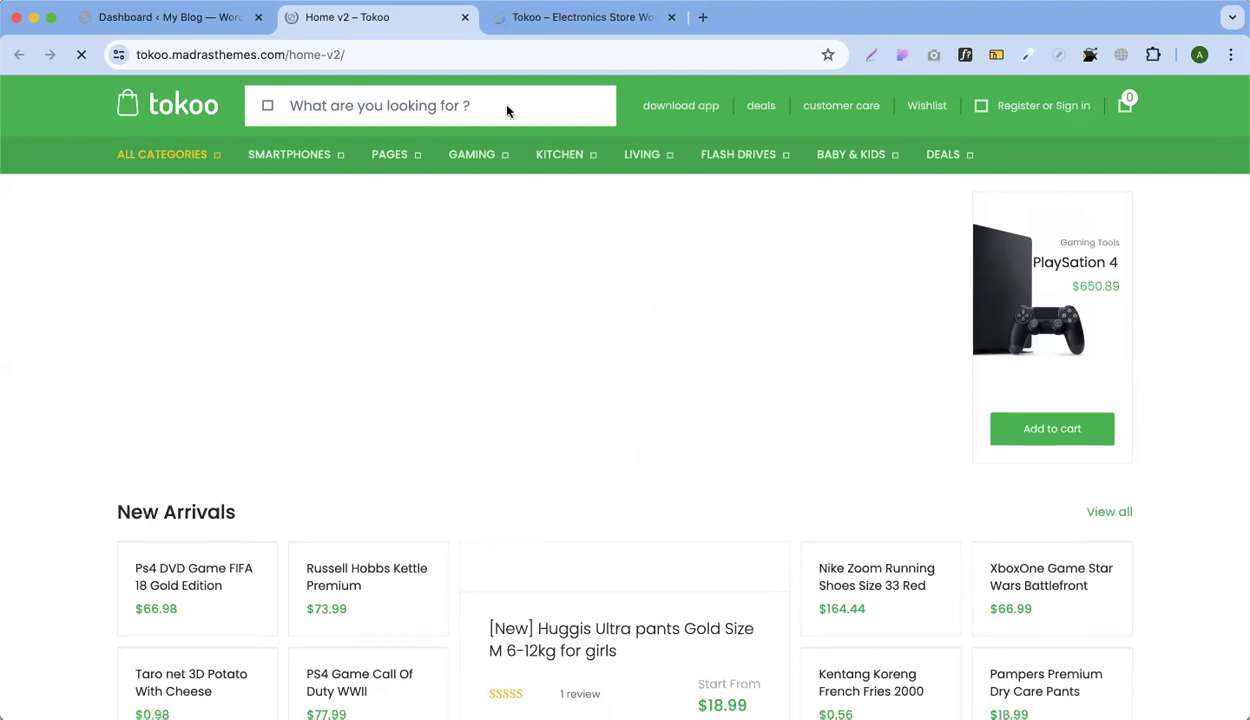
# Examine the category menus on both Tokoo demos, including the Smartphones and Pages mega menus on Home v2
pyautogui.click(531, 19)
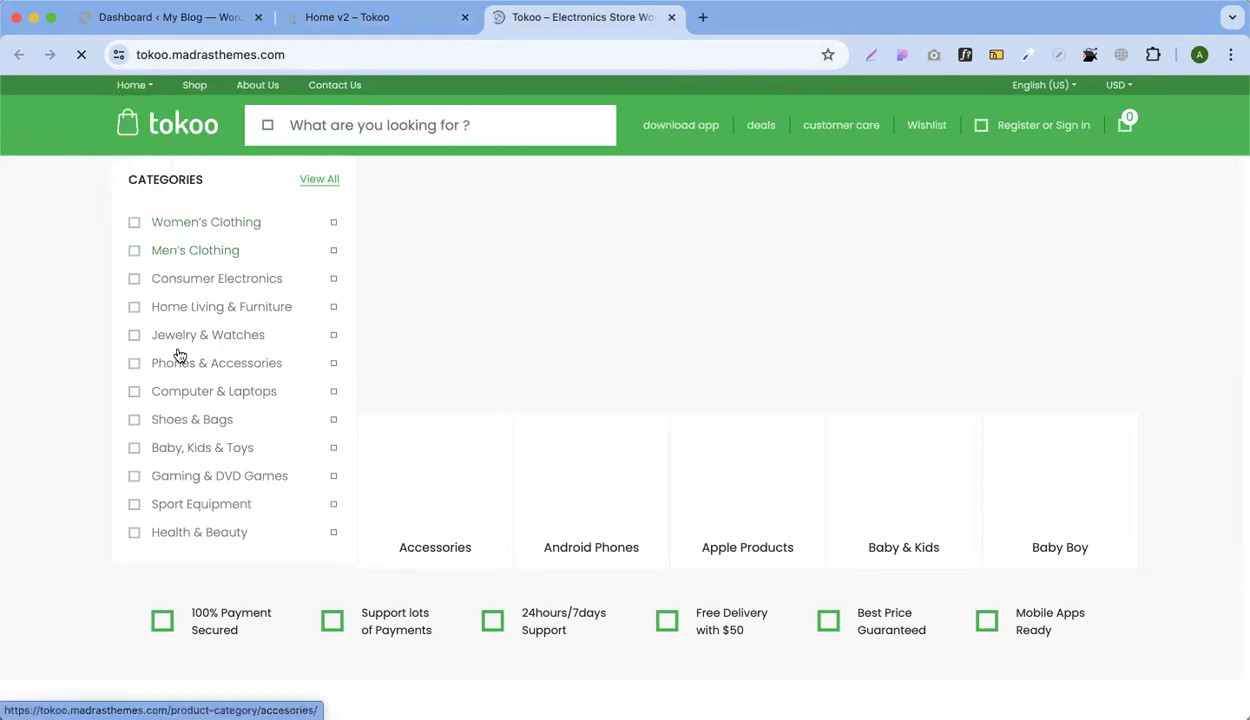
pyautogui.click(308, 14)
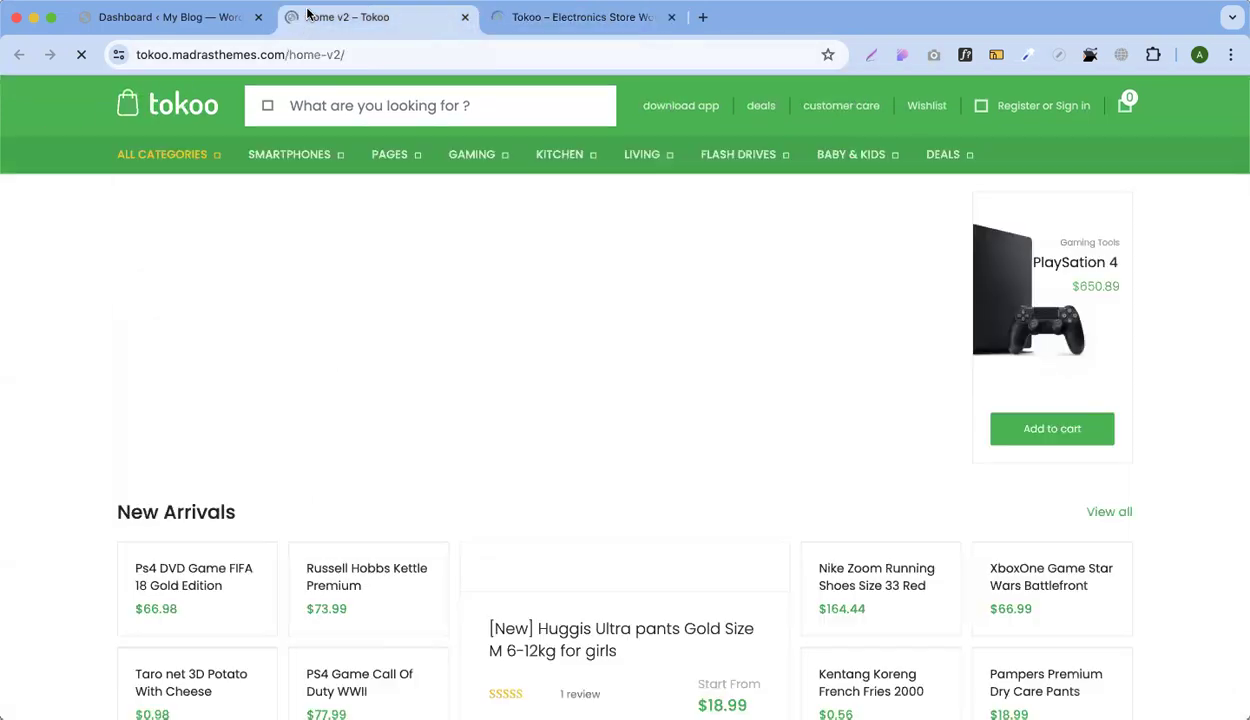
pyautogui.click(566, 29)
pyautogui.click(367, 17)
pyautogui.click(165, 17)
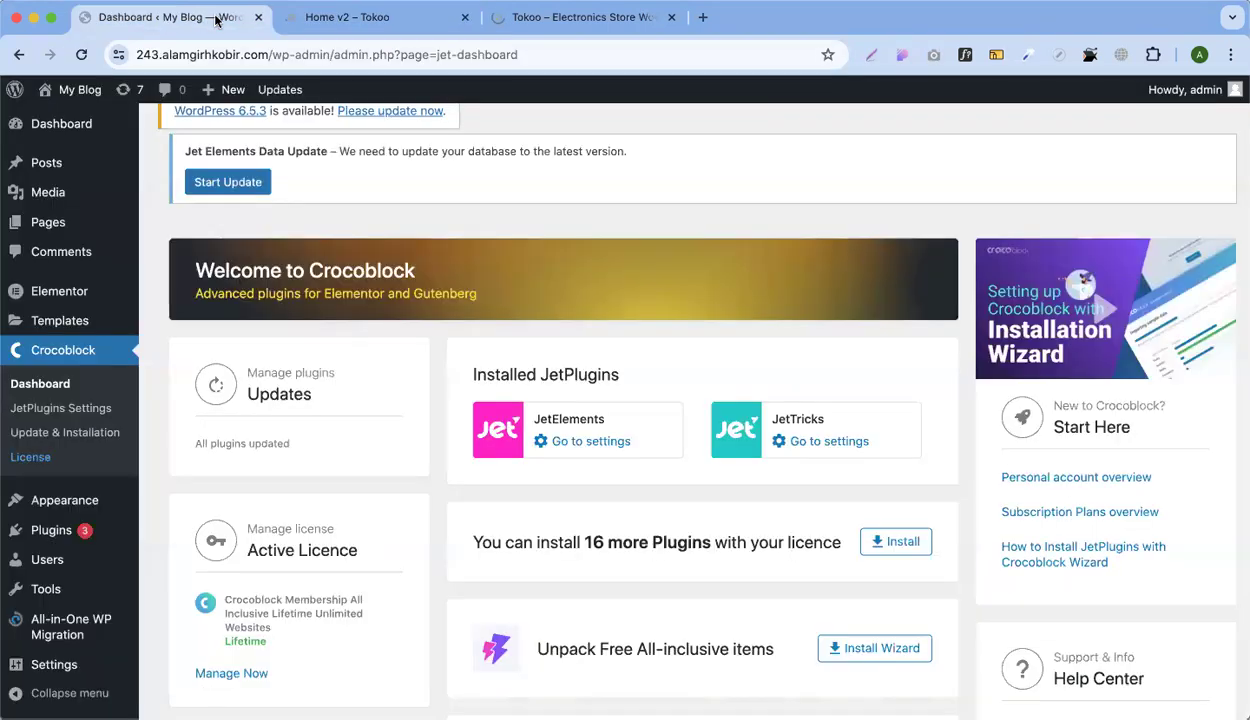
pyautogui.click(311, 12)
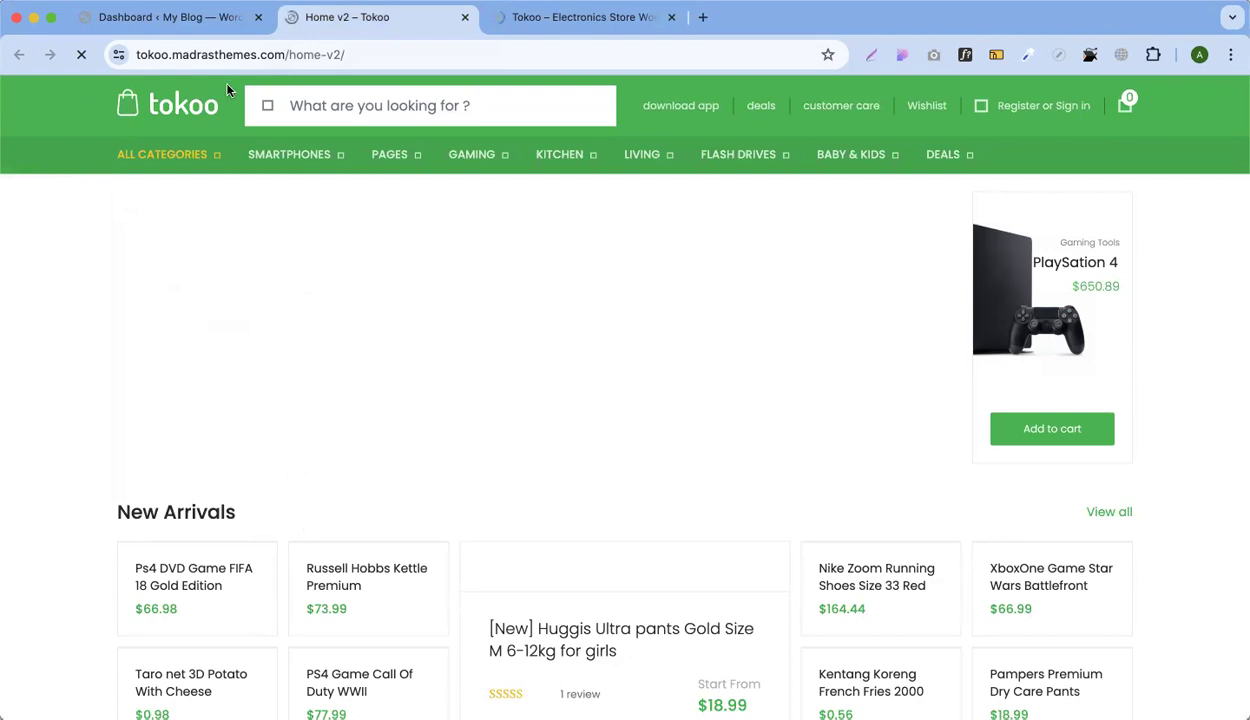
pyautogui.moveTo(277, 150)
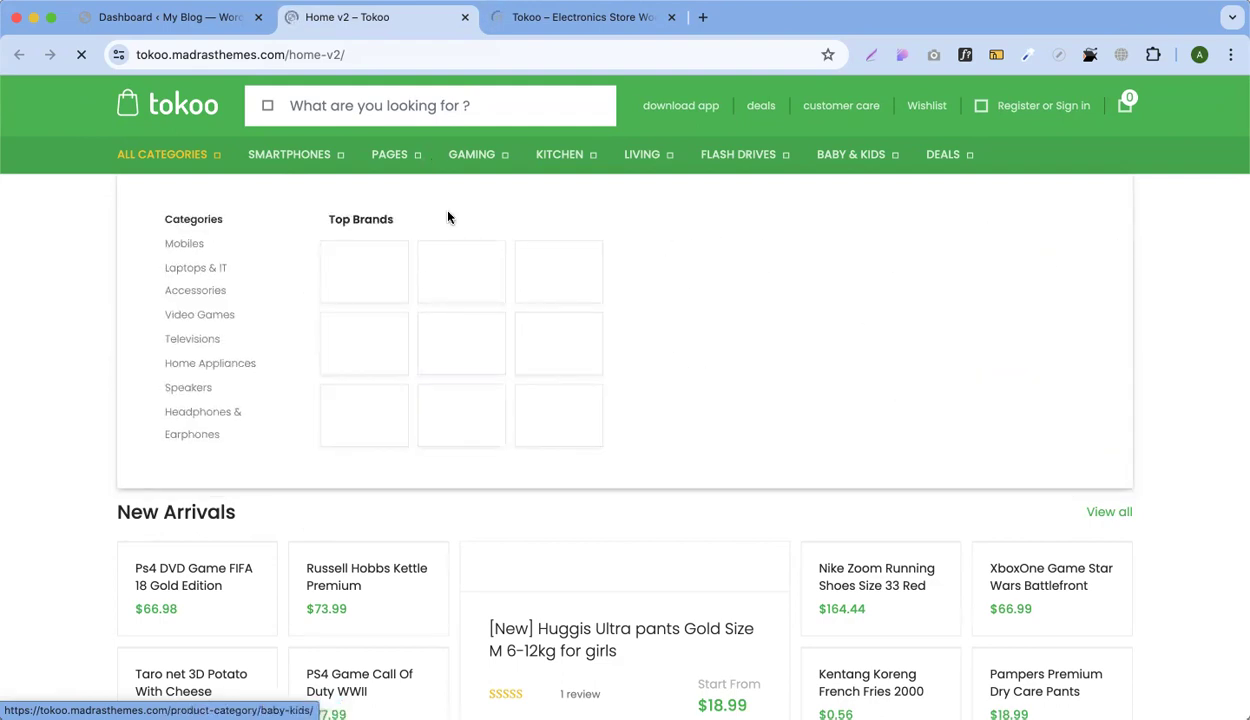
pyautogui.moveTo(398, 162)
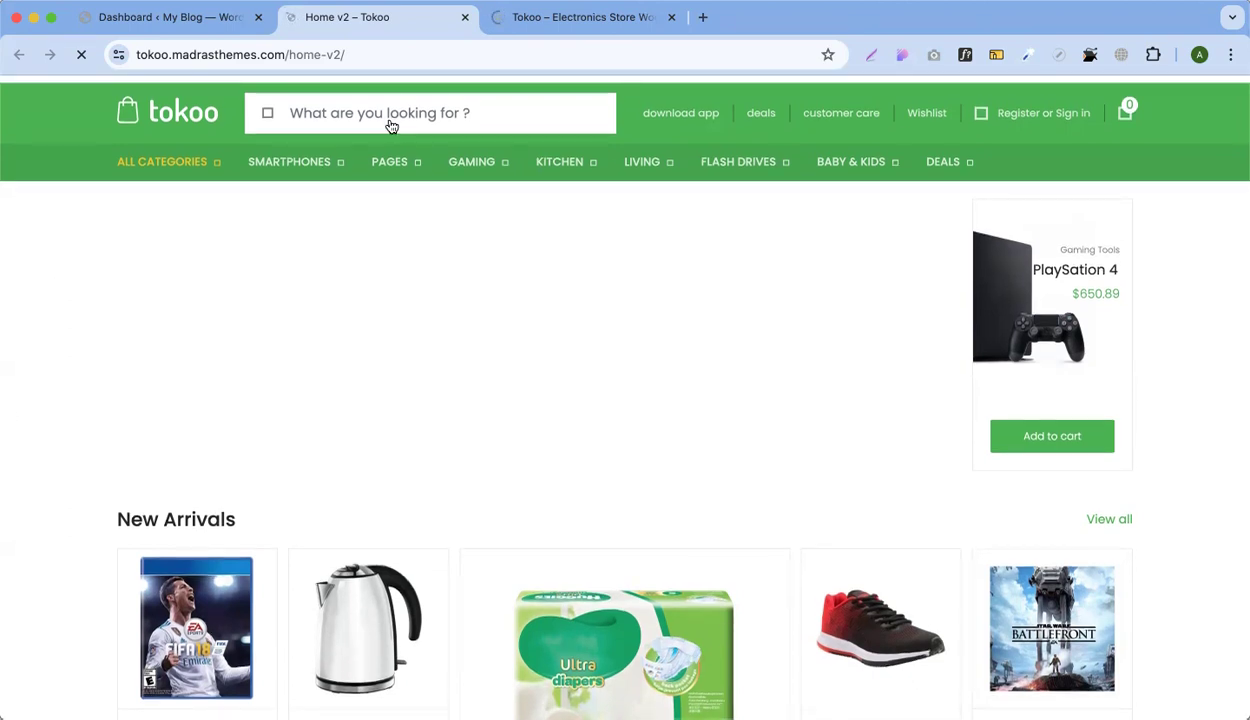
pyautogui.click(370, 50)
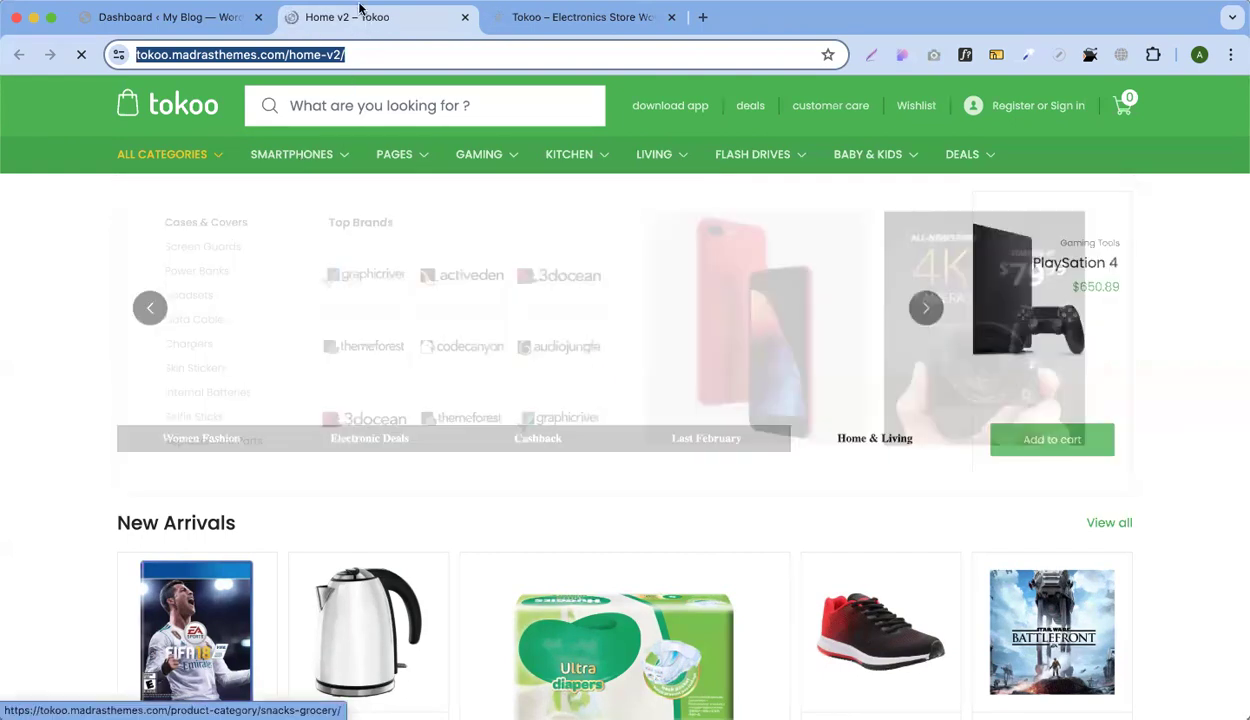
# Return to the WordPress admin and open Crocoblock's Update & Installation page
pyautogui.click(175, 17)
pyautogui.scroll(-3, 427, 383)
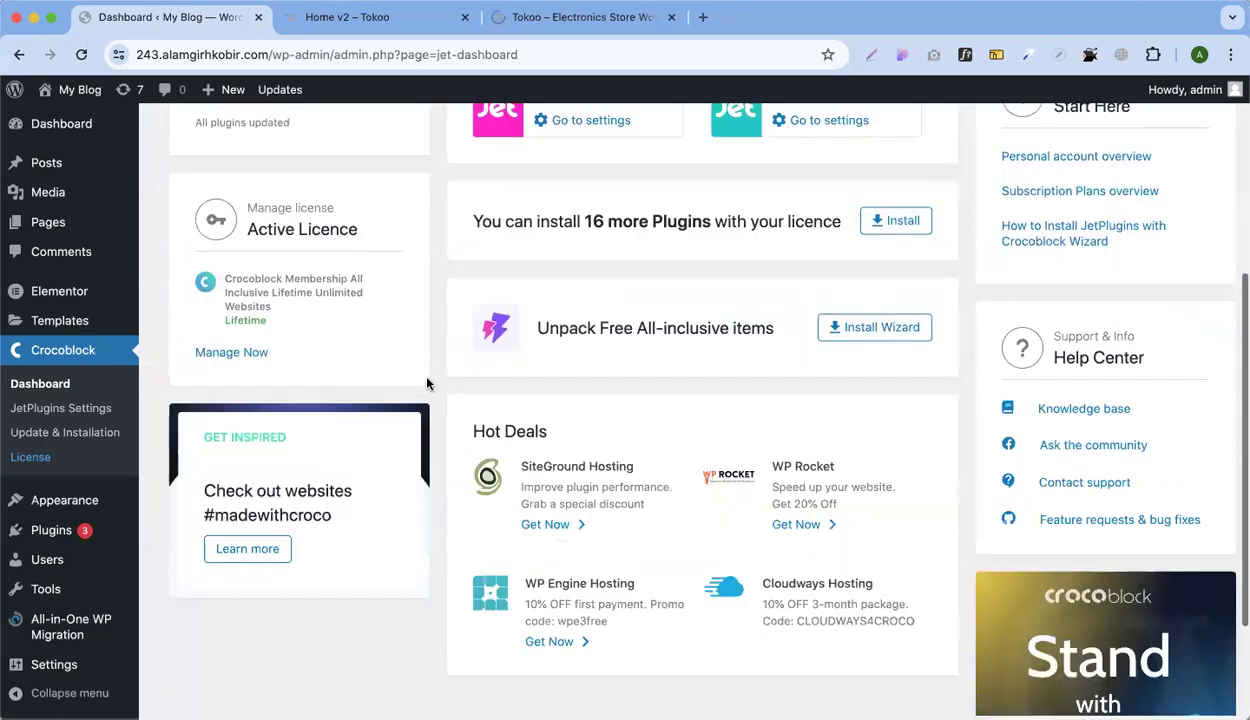
pyautogui.scroll(-2, 427, 383)
pyautogui.scroll(5, 170, 385)
pyautogui.click(72, 438)
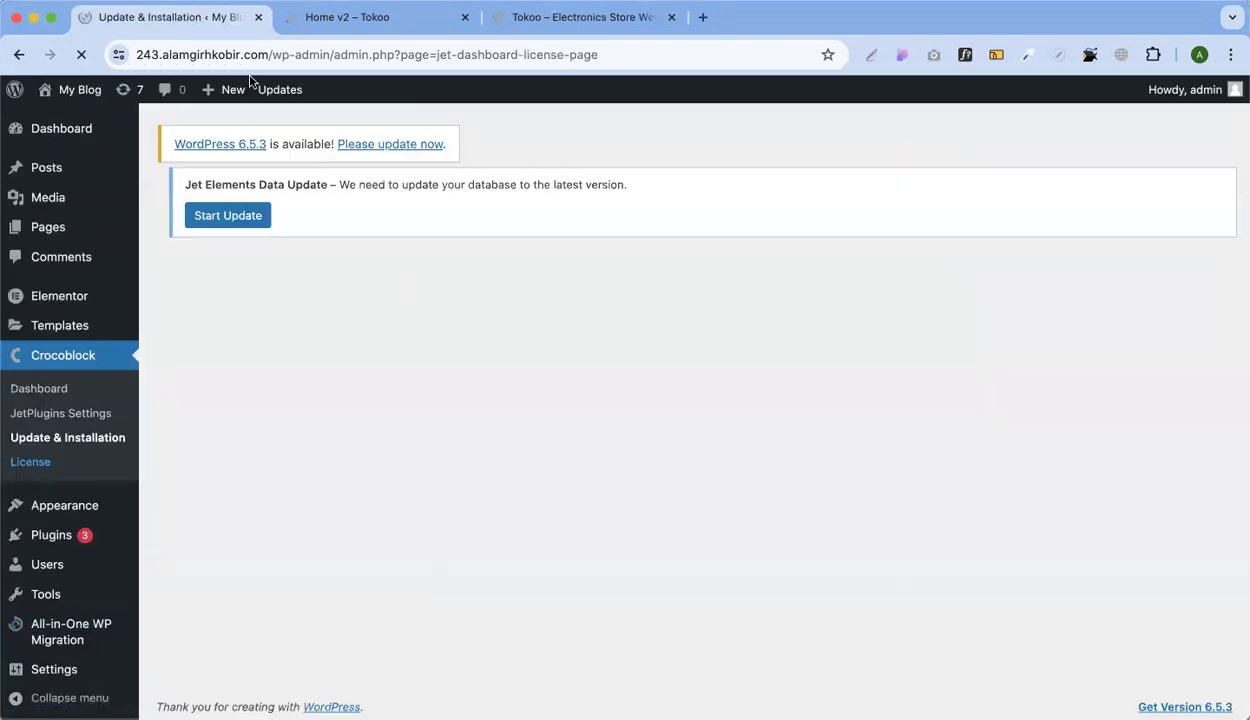
# Examine the installed JetPlugins and the additional ones included with the licence, looking for JetMenu
pyautogui.scroll(-3, 566, 372)
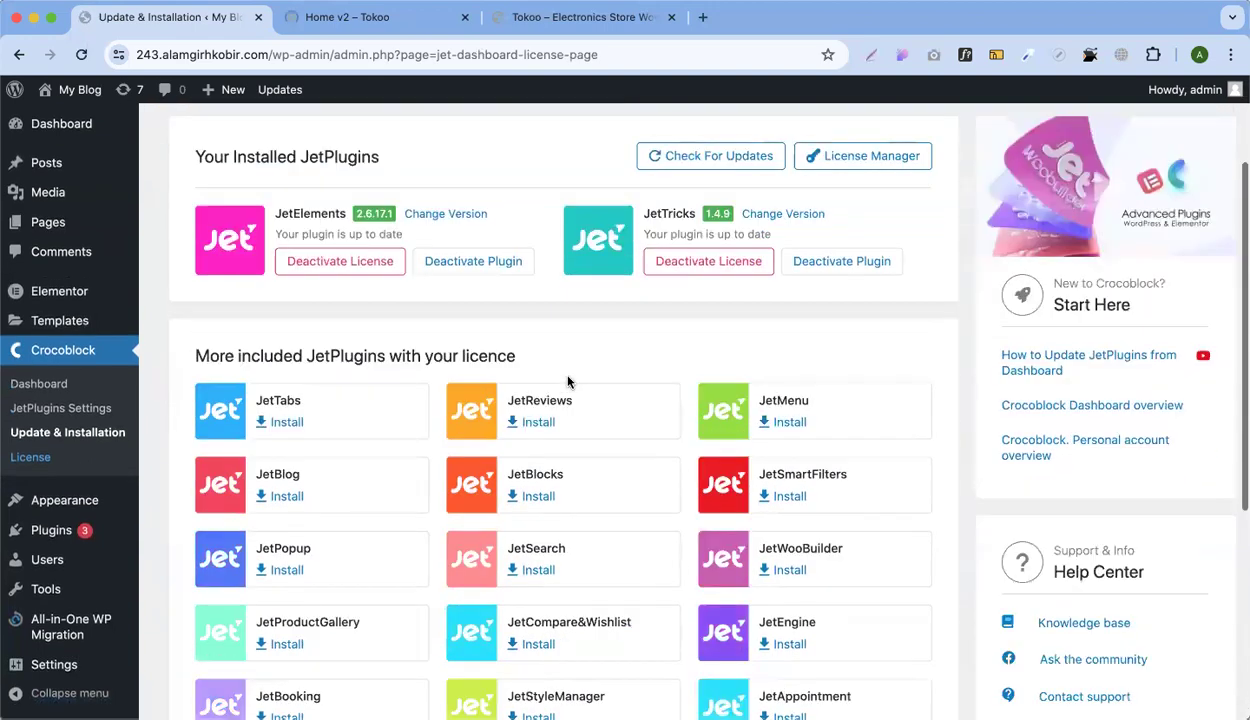
pyautogui.scroll(-2, 567, 381)
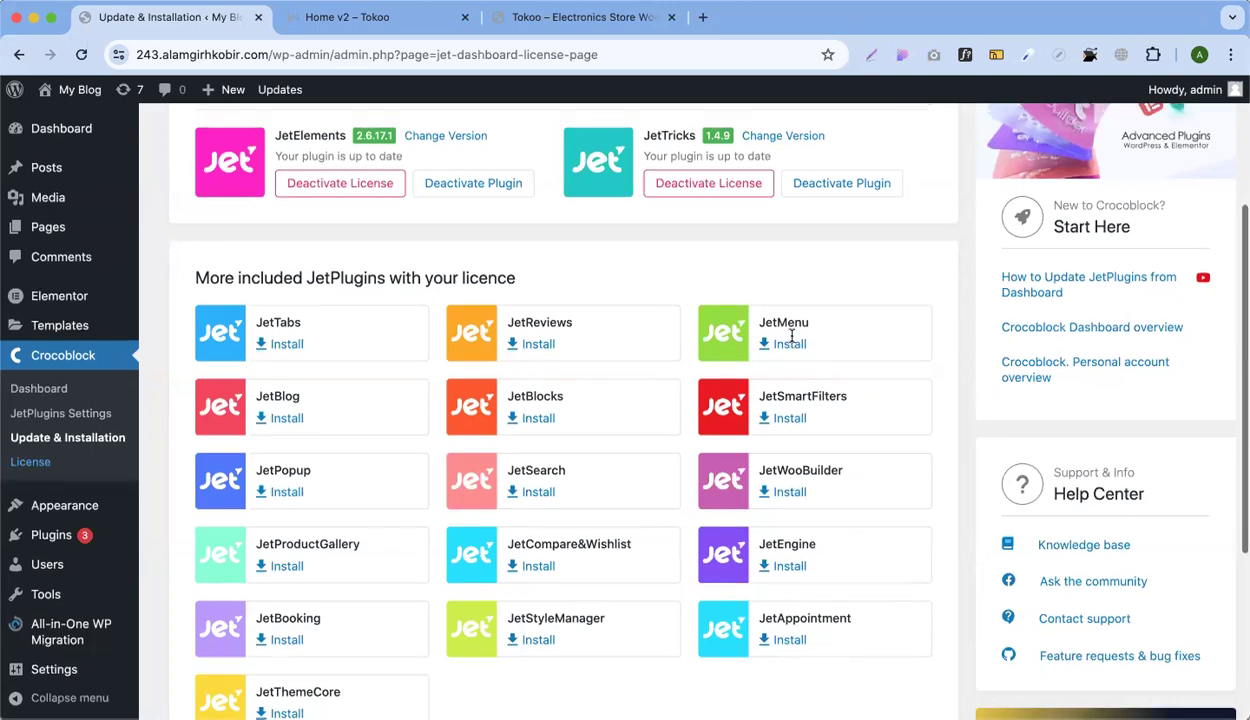
pyautogui.scroll(5, 785, 335)
pyautogui.scroll(-2, 818, 260)
pyautogui.scroll(-5, 818, 260)
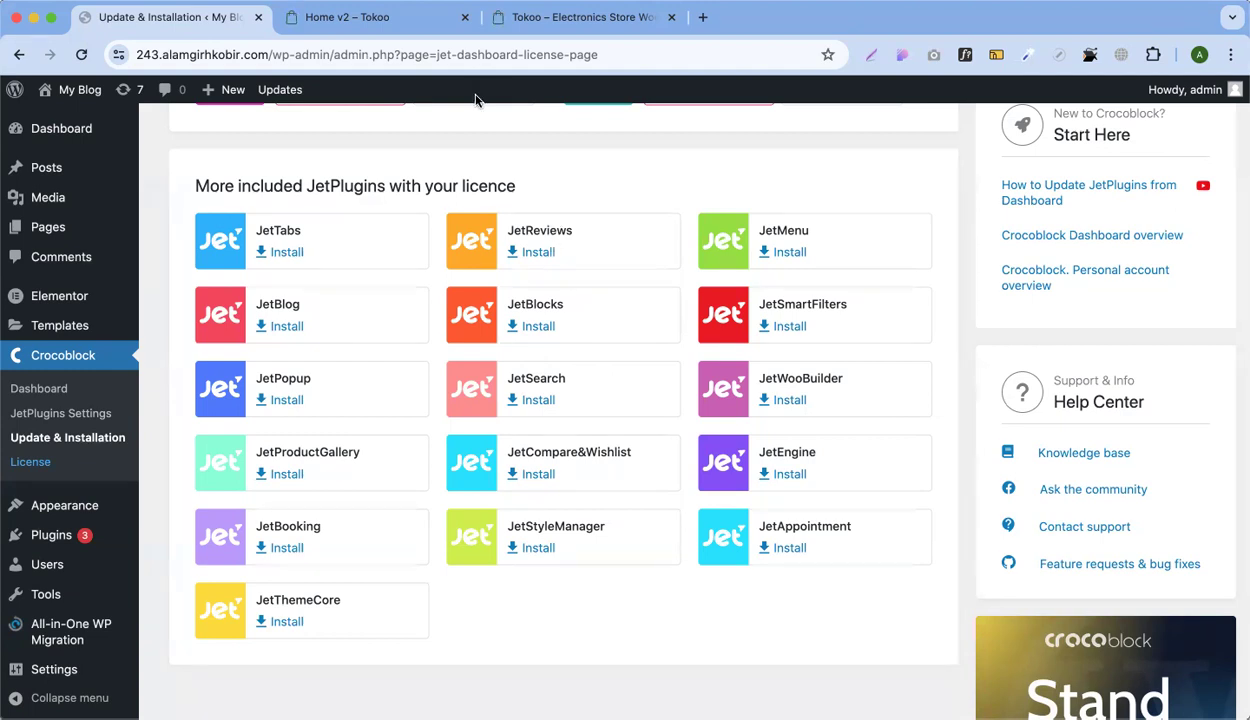
pyautogui.scroll(-1, 538, 156)
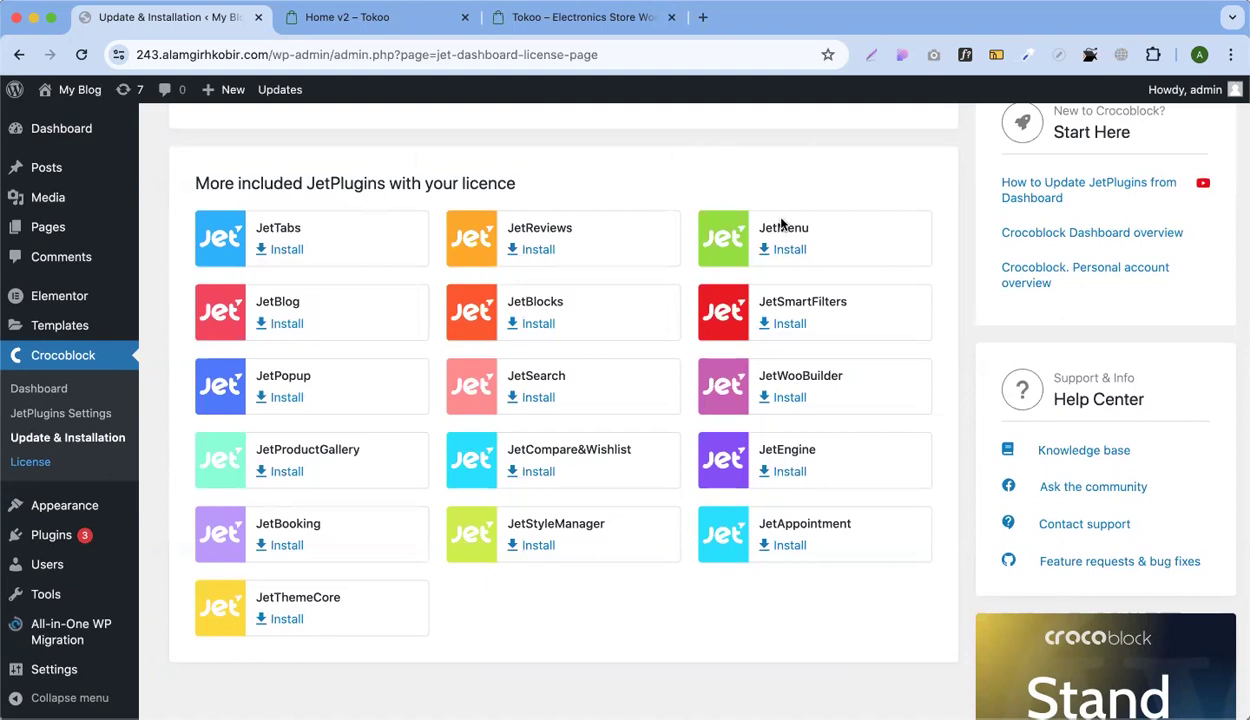
pyautogui.scroll(3, 680, 213)
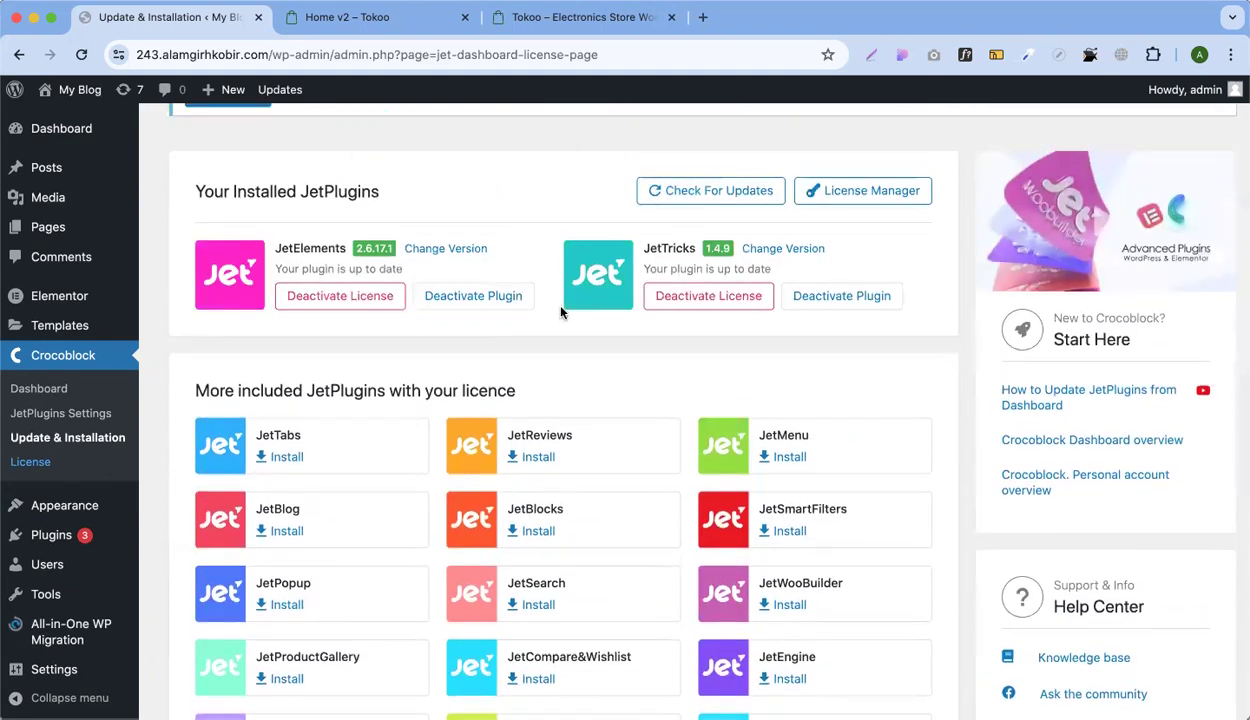
pyautogui.scroll(-1, 698, 328)
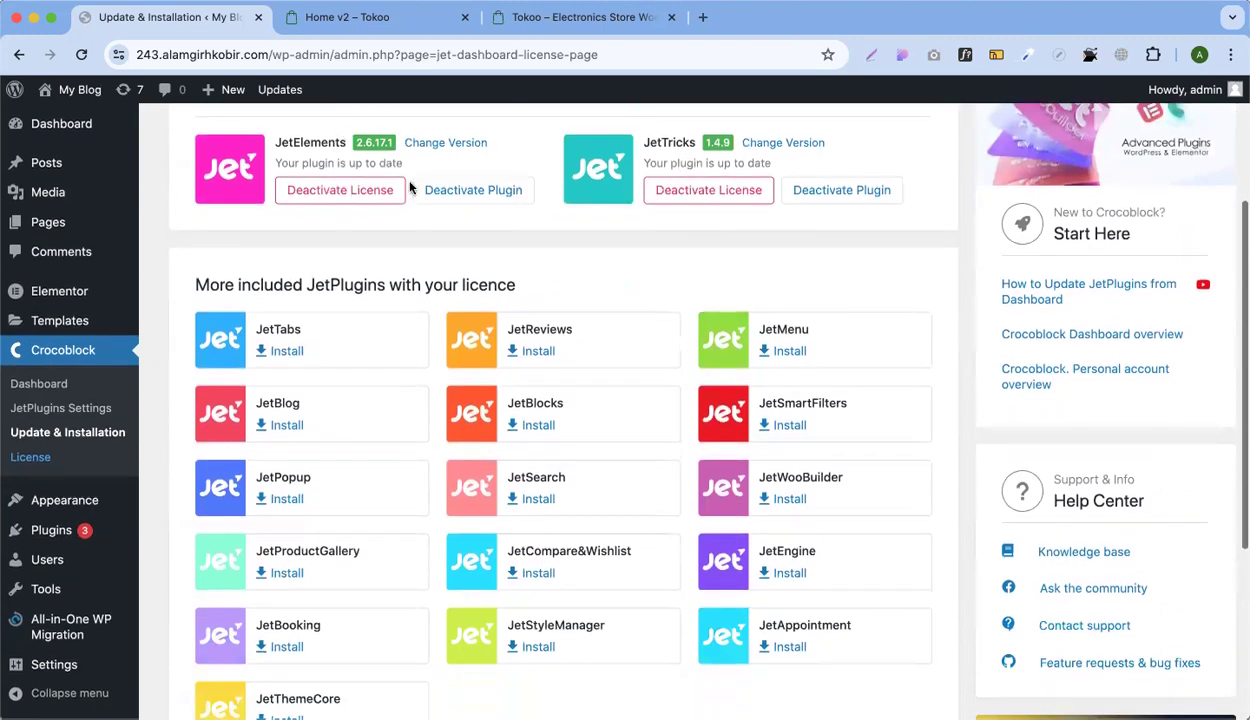
# Install the JetMenu plugin from the plugins included with the licence and activate it
pyautogui.click(785, 354)
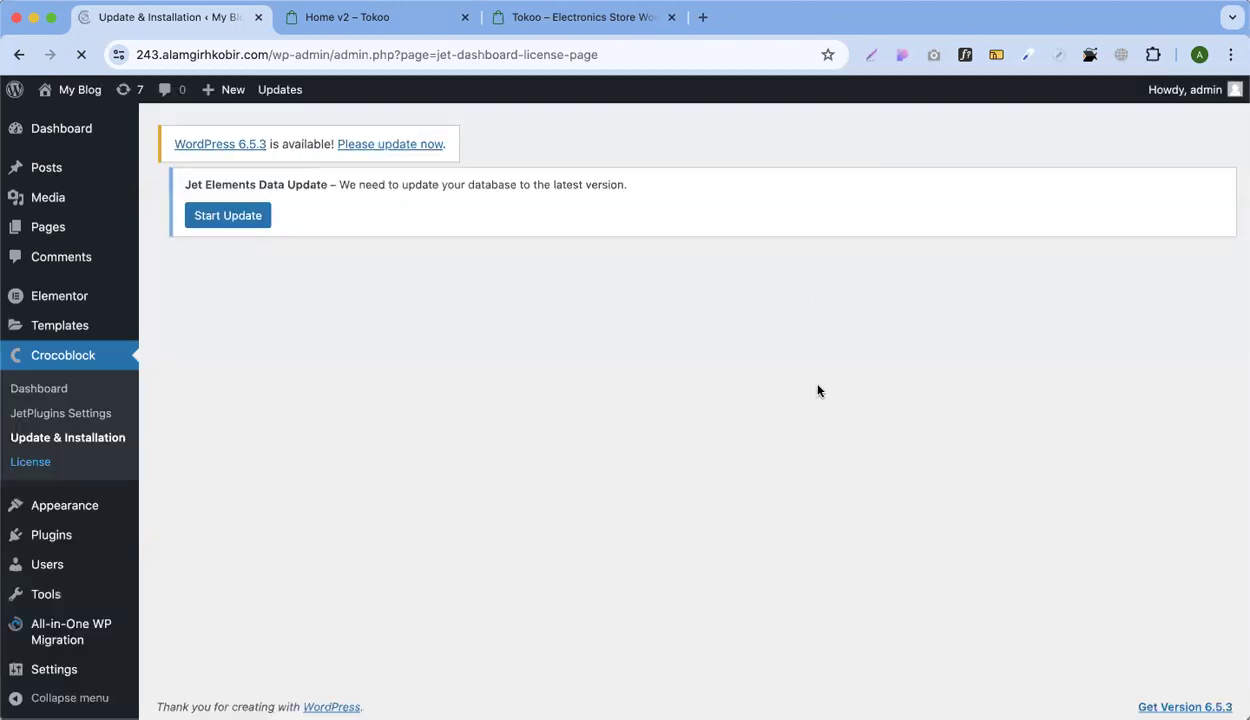
pyautogui.scroll(2, 740, 334)
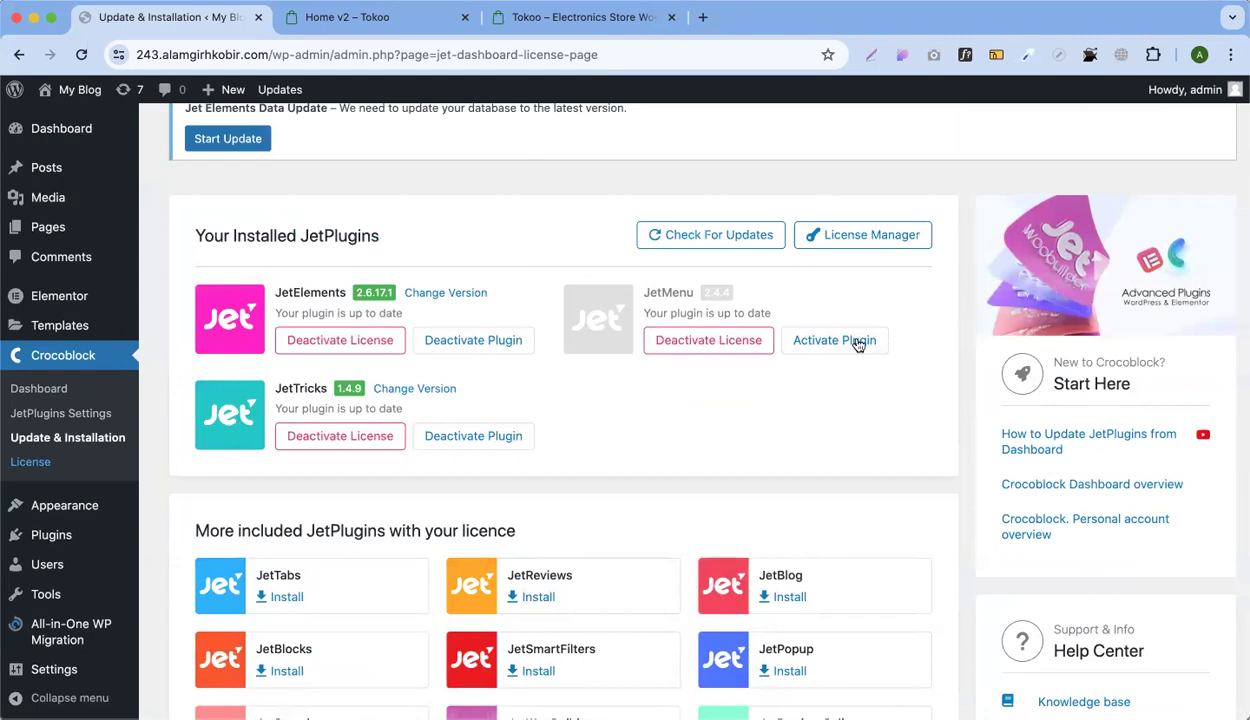
pyautogui.click(858, 345)
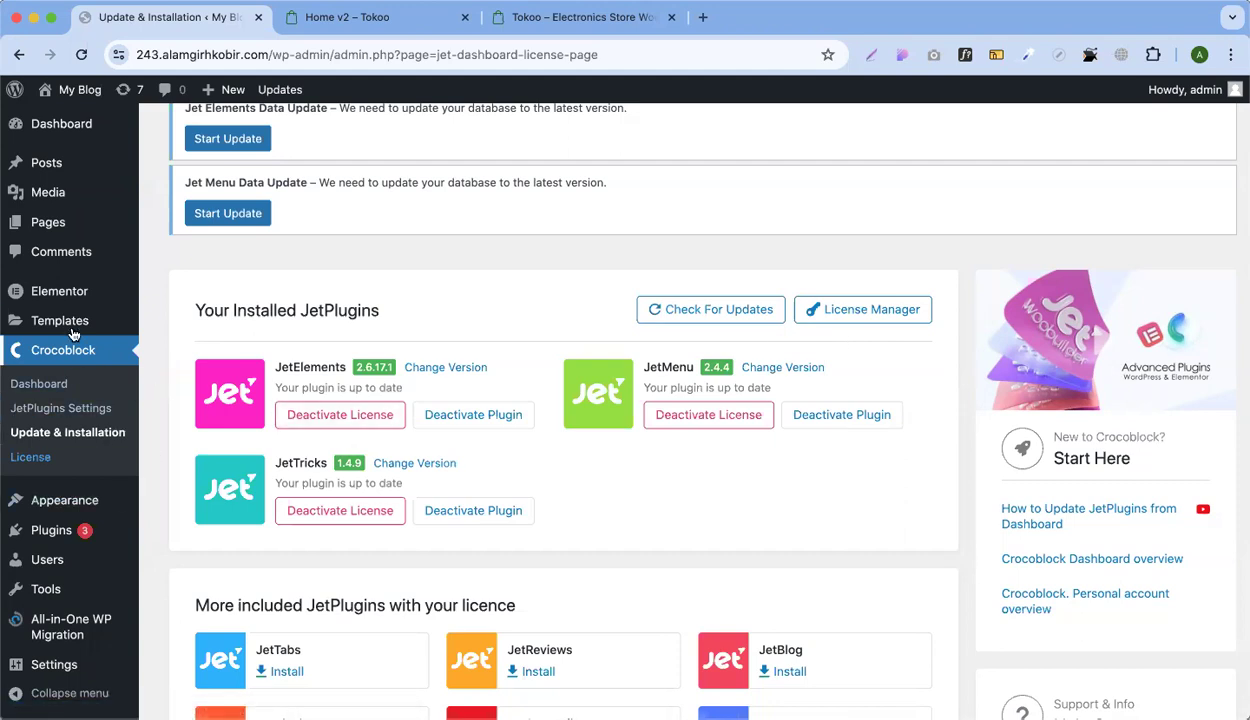
# Open the list of installed plugins and look through its entries
pyautogui.click(33, 530)
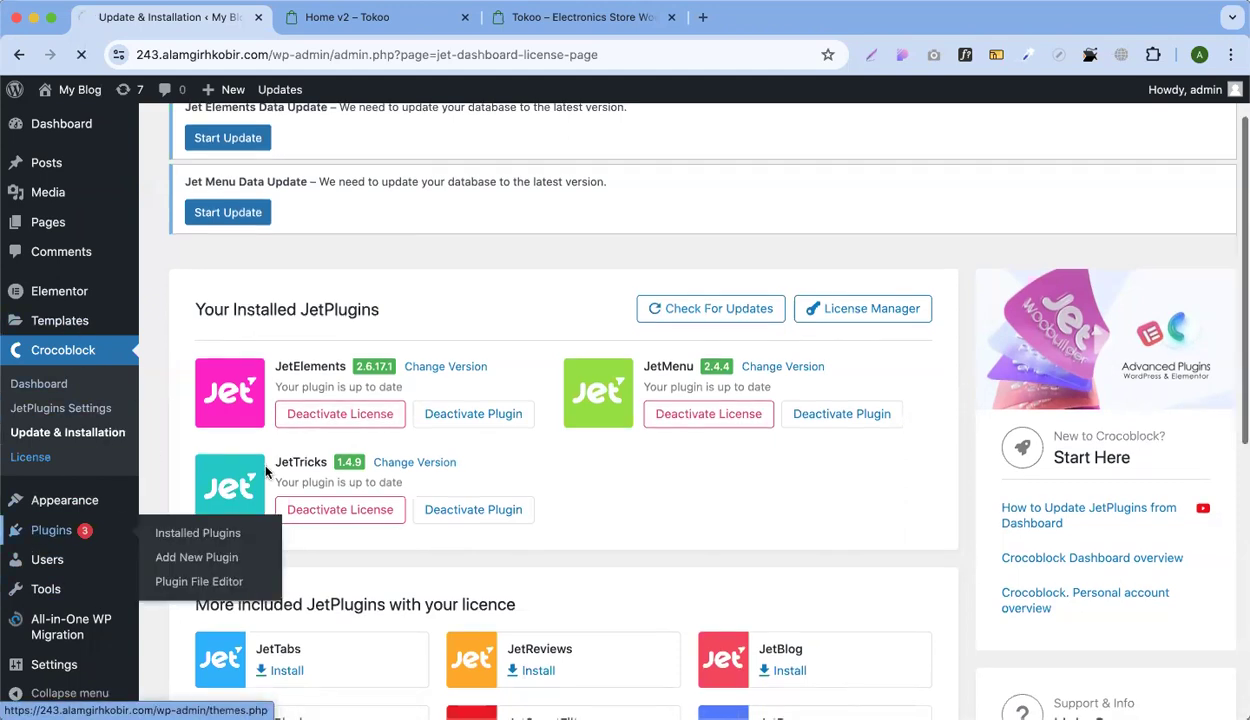
pyautogui.scroll(-2, 60, 600)
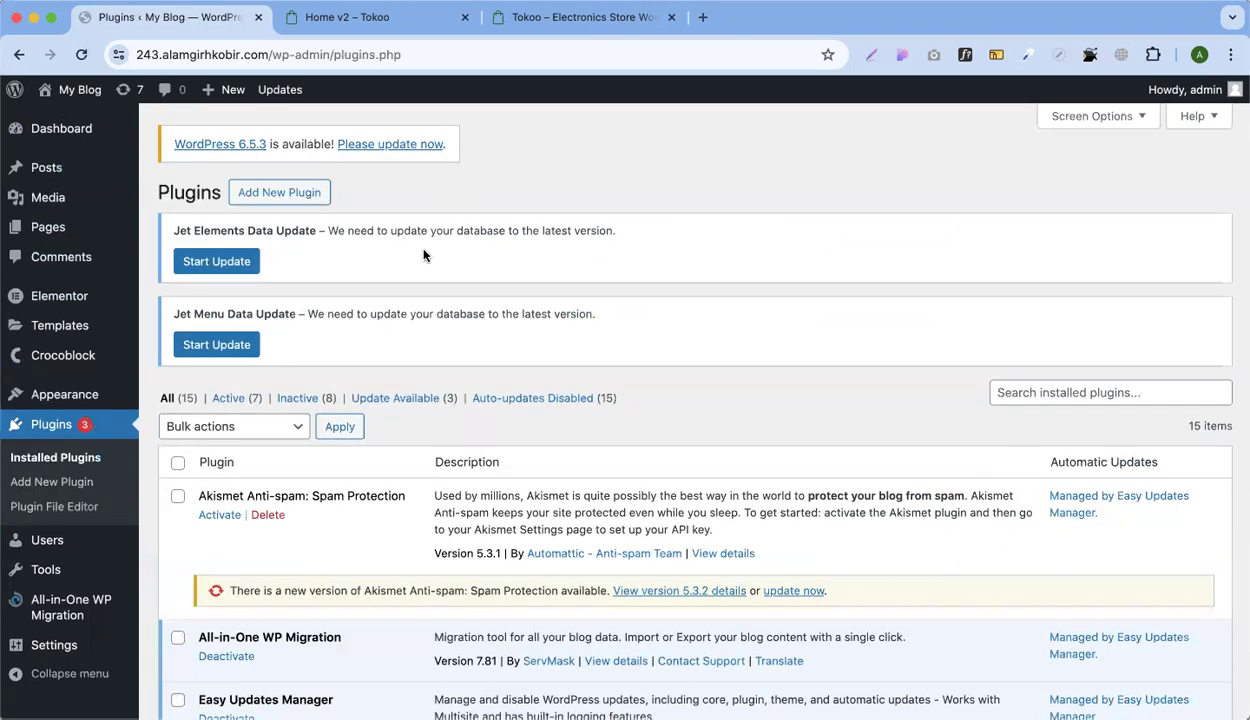
pyautogui.scroll(-6, 424, 256)
# Open the WordPress menu editor under Appearance and review the structure of the existing Main Menu
pyautogui.moveTo(112, 400)
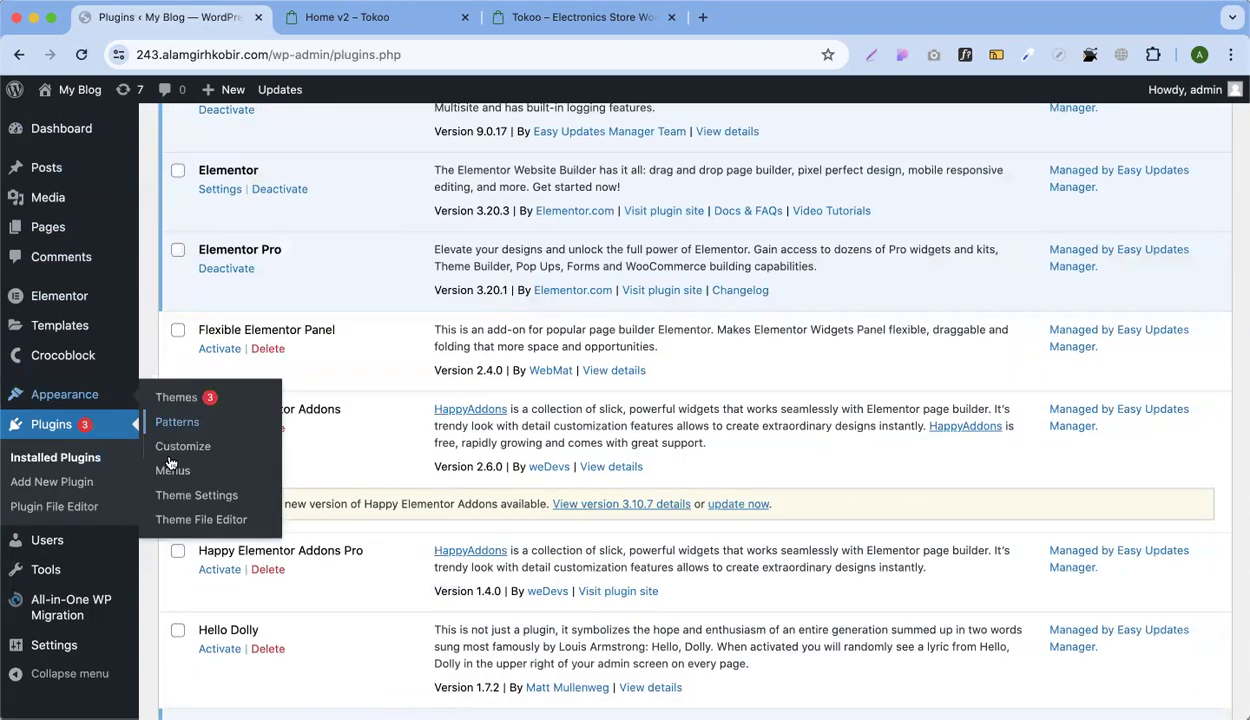
pyautogui.click(166, 466)
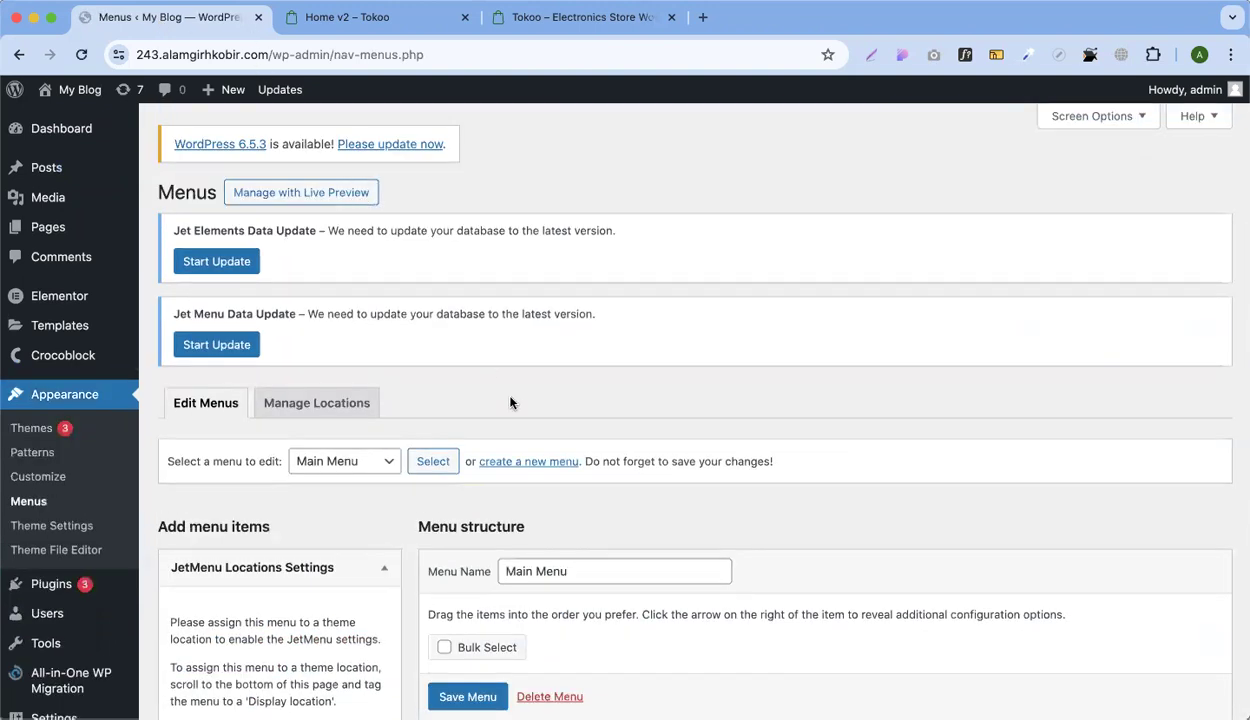
pyautogui.scroll(-4, 505, 400)
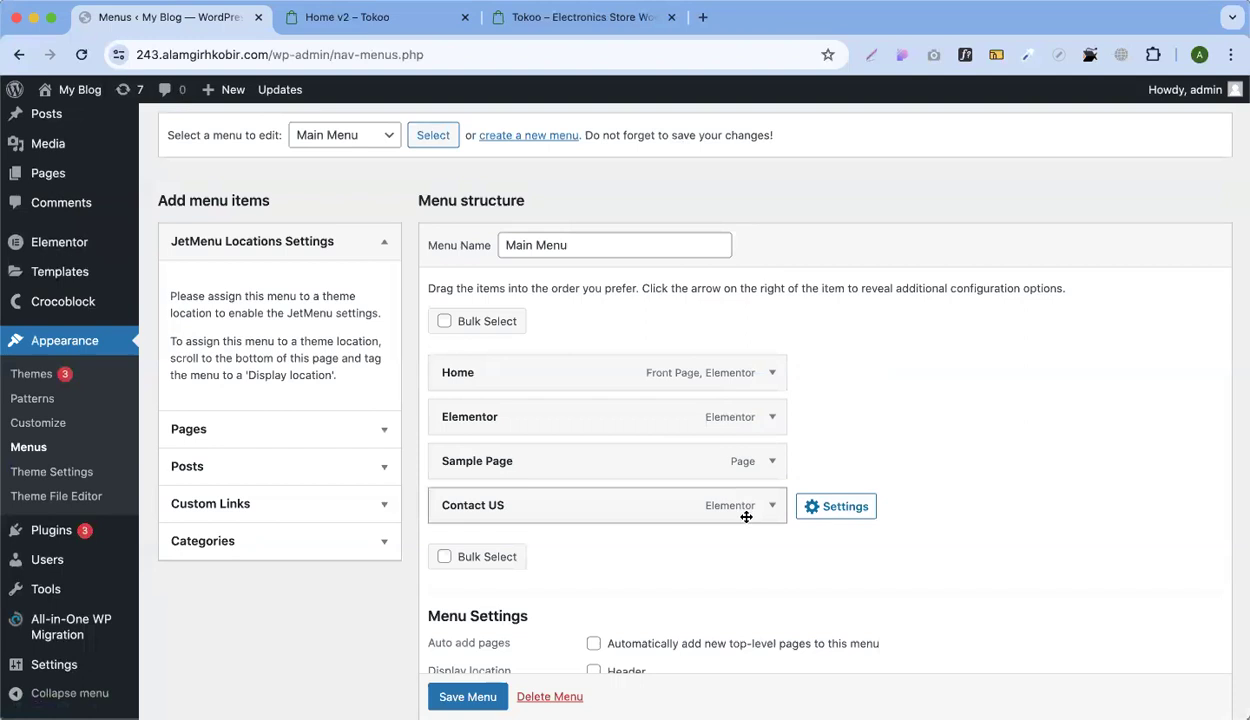
pyautogui.scroll(1, 745, 400)
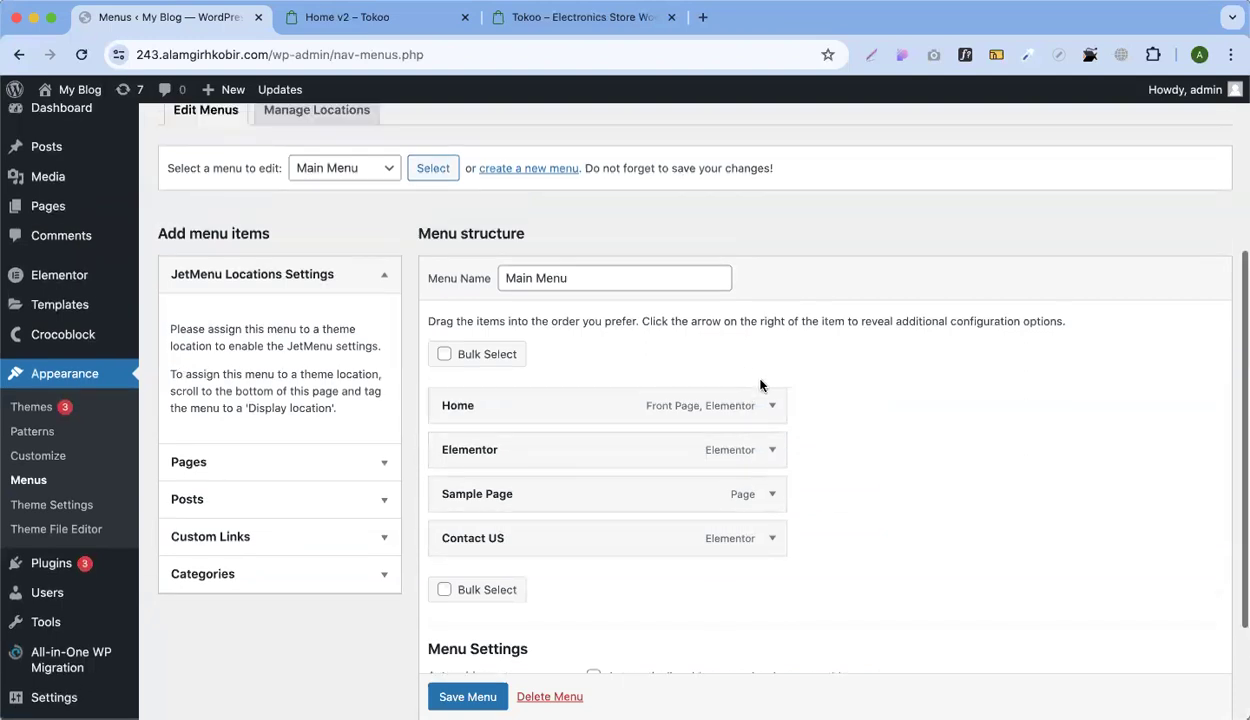
pyautogui.scroll(2, 714, 378)
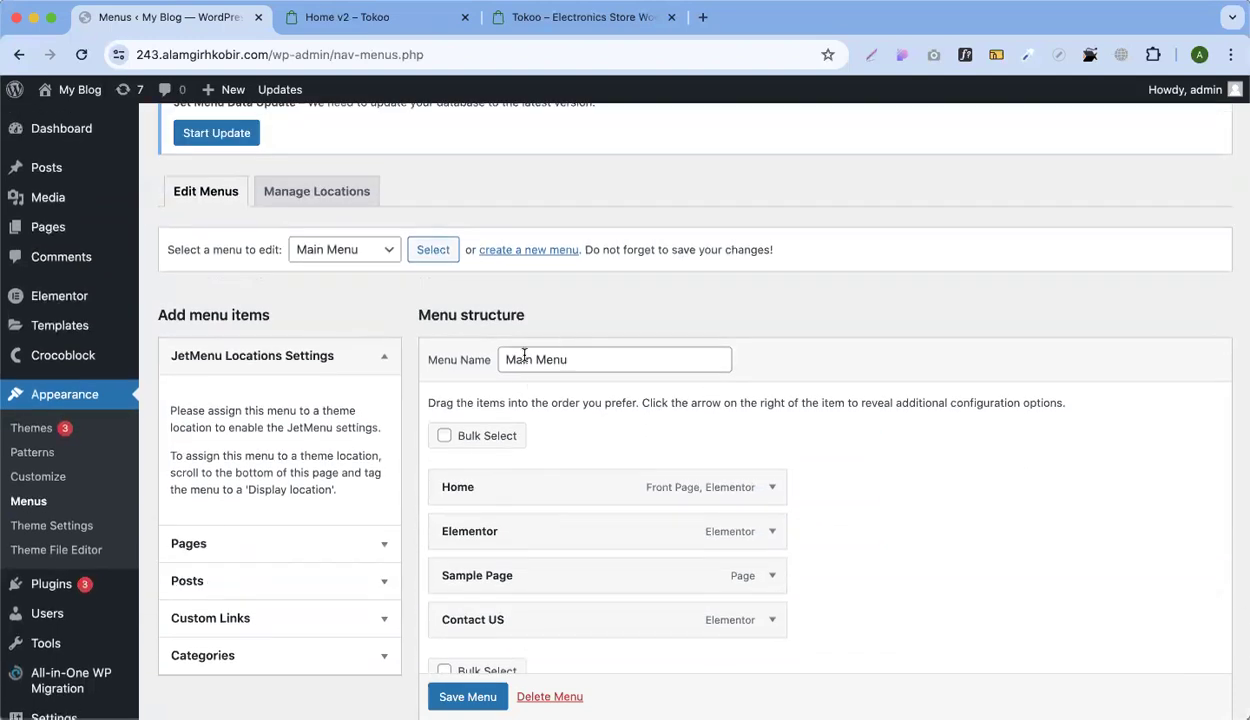
# Create a new navigation menu named Mega Menu without assigning a display location
pyautogui.click(530, 249)
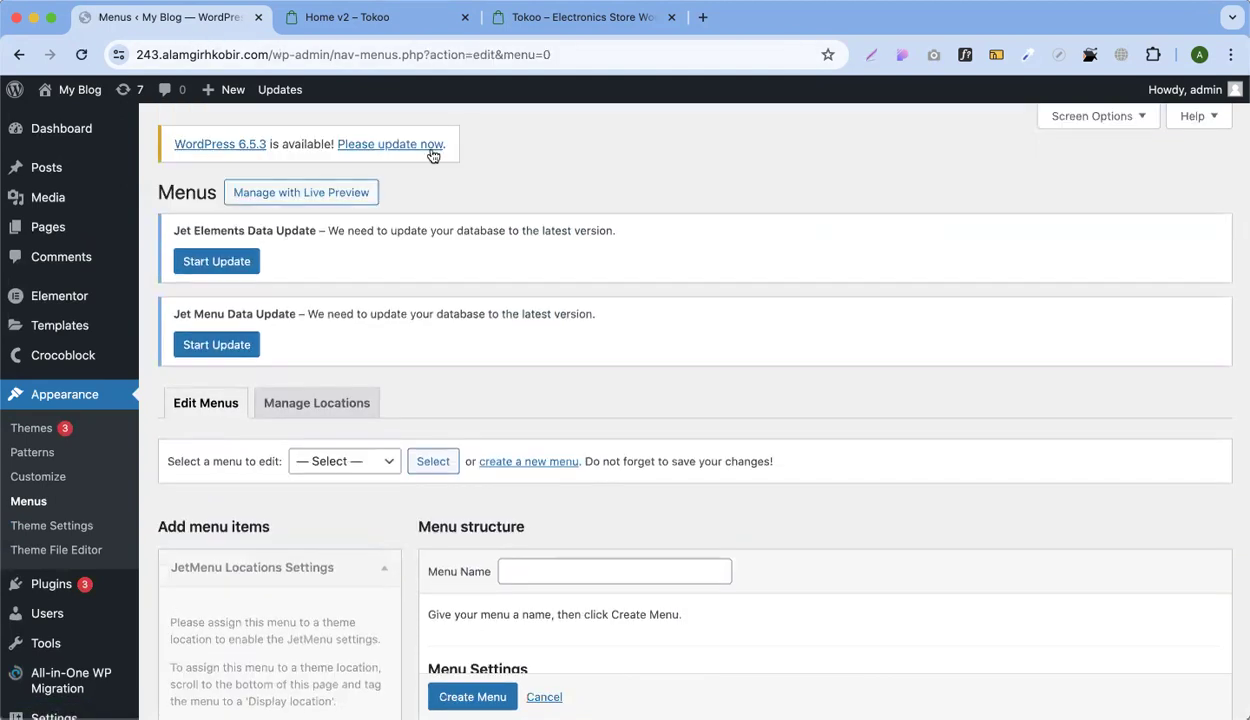
pyautogui.click(520, 566)
pyautogui.write('Mega Ma')
pyautogui.press('BackSpace')
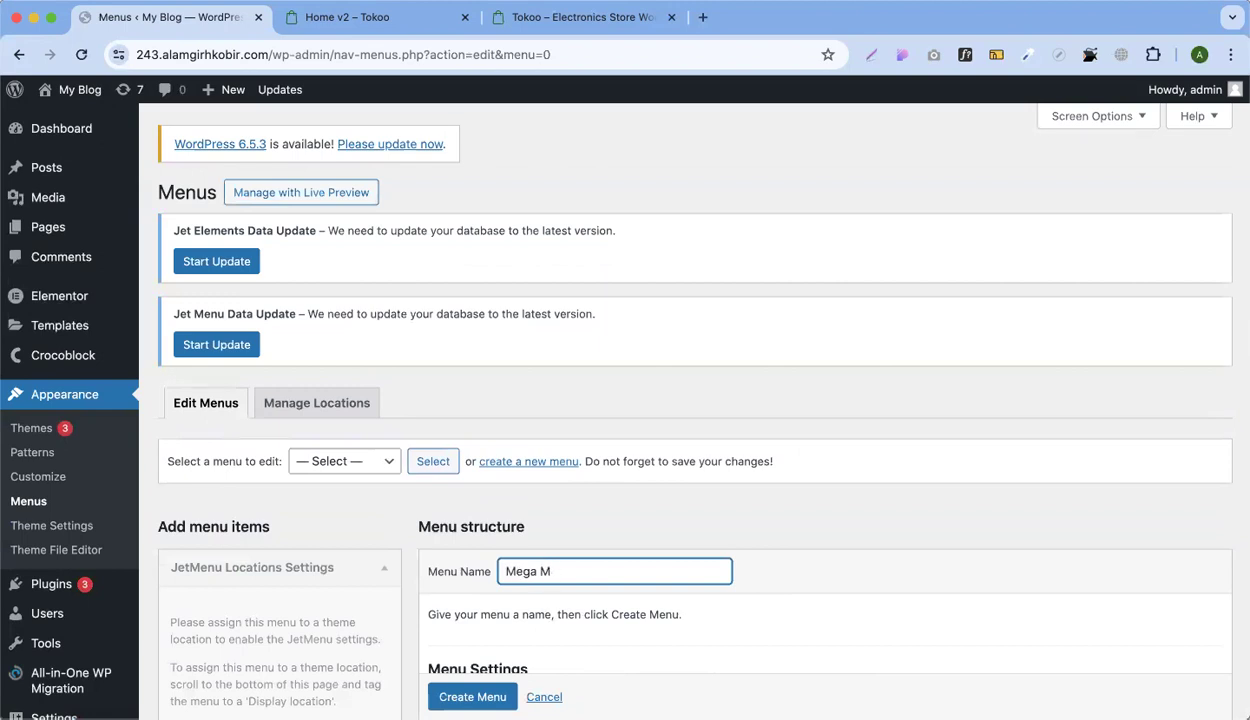
pyautogui.write('enu')
pyautogui.scroll(-5, 633, 452)
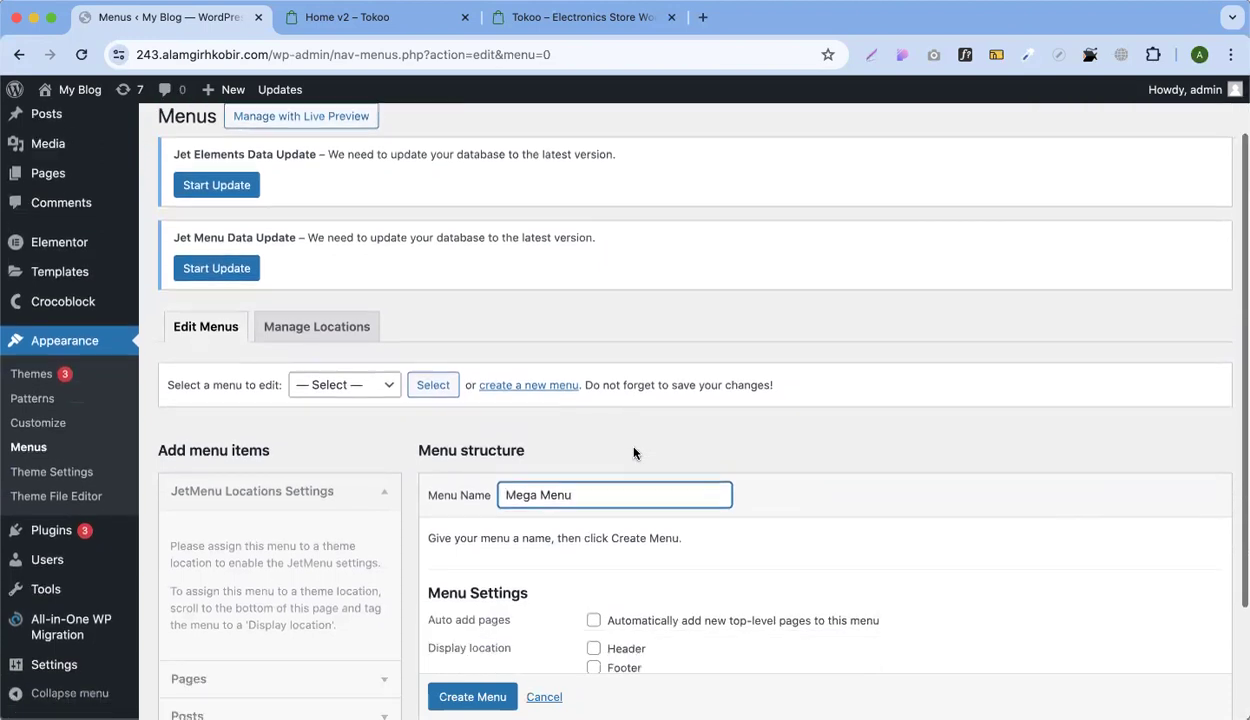
pyautogui.scroll(-2, 561, 441)
pyautogui.click(465, 568)
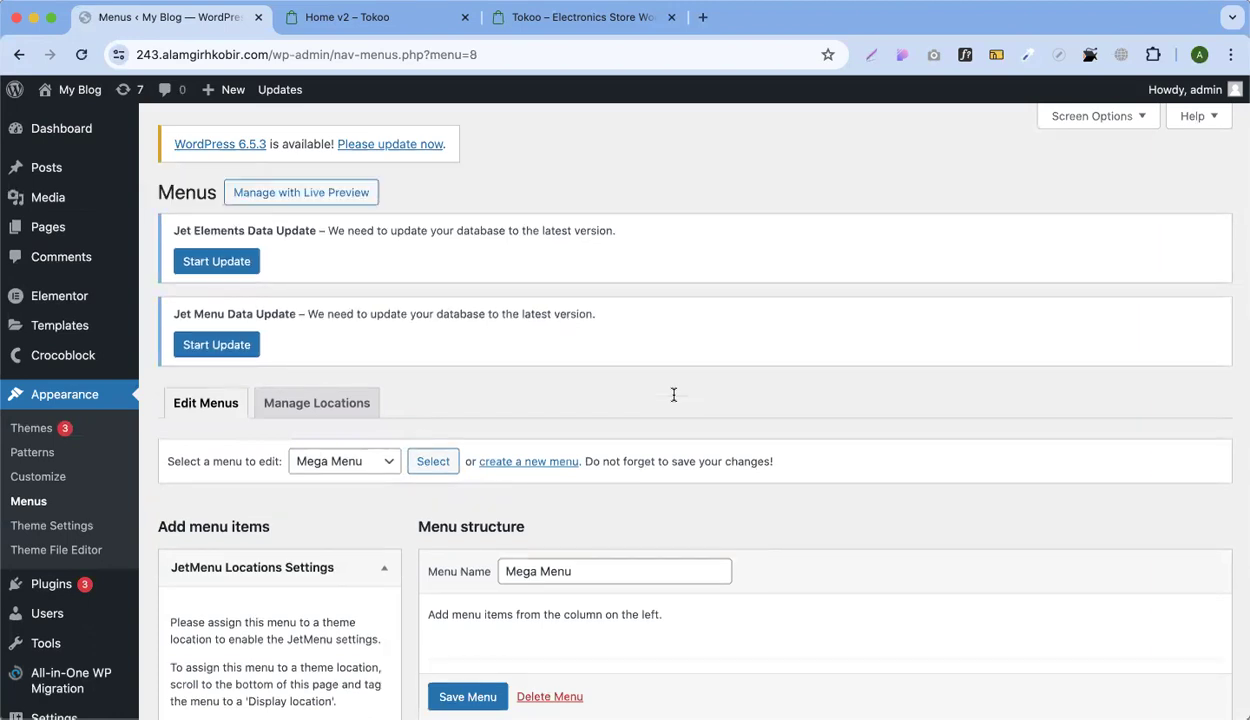
pyautogui.scroll(-5, 608, 371)
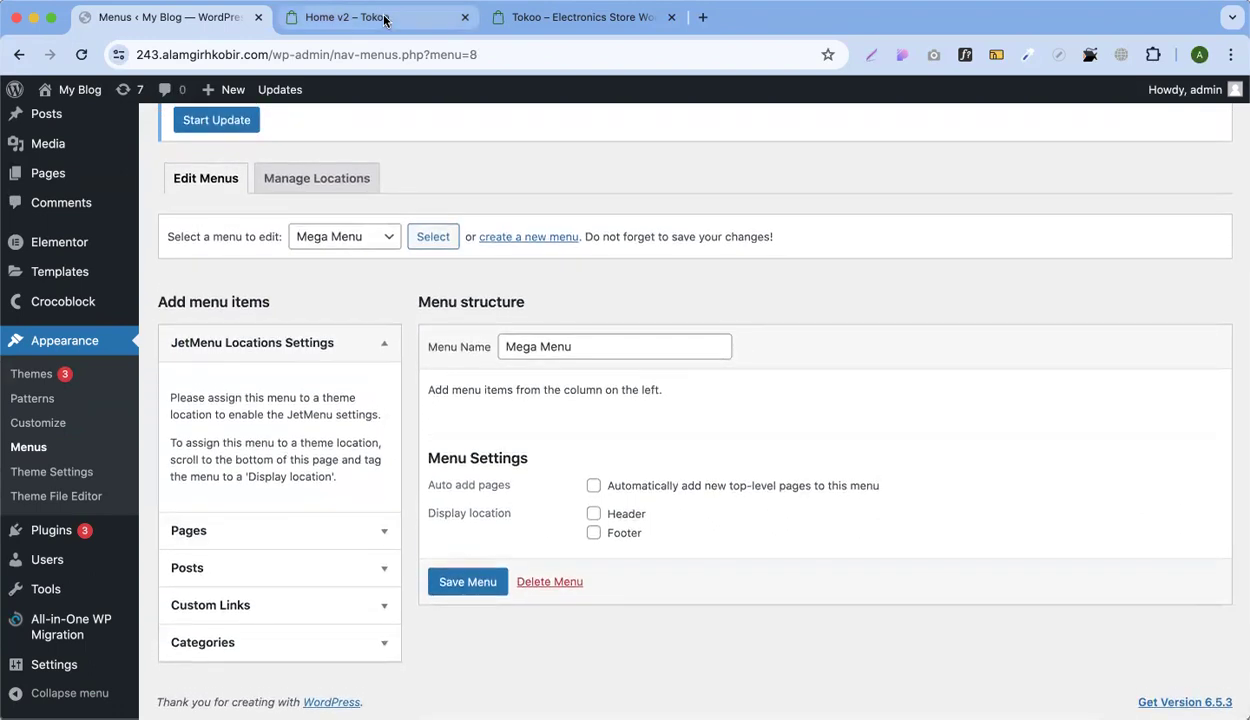
# Examine the category items in the Tokoo Home v2 navigation bar and their mega menus, including Smartphones, Pages and Flash Drives
pyautogui.click(350, 17)
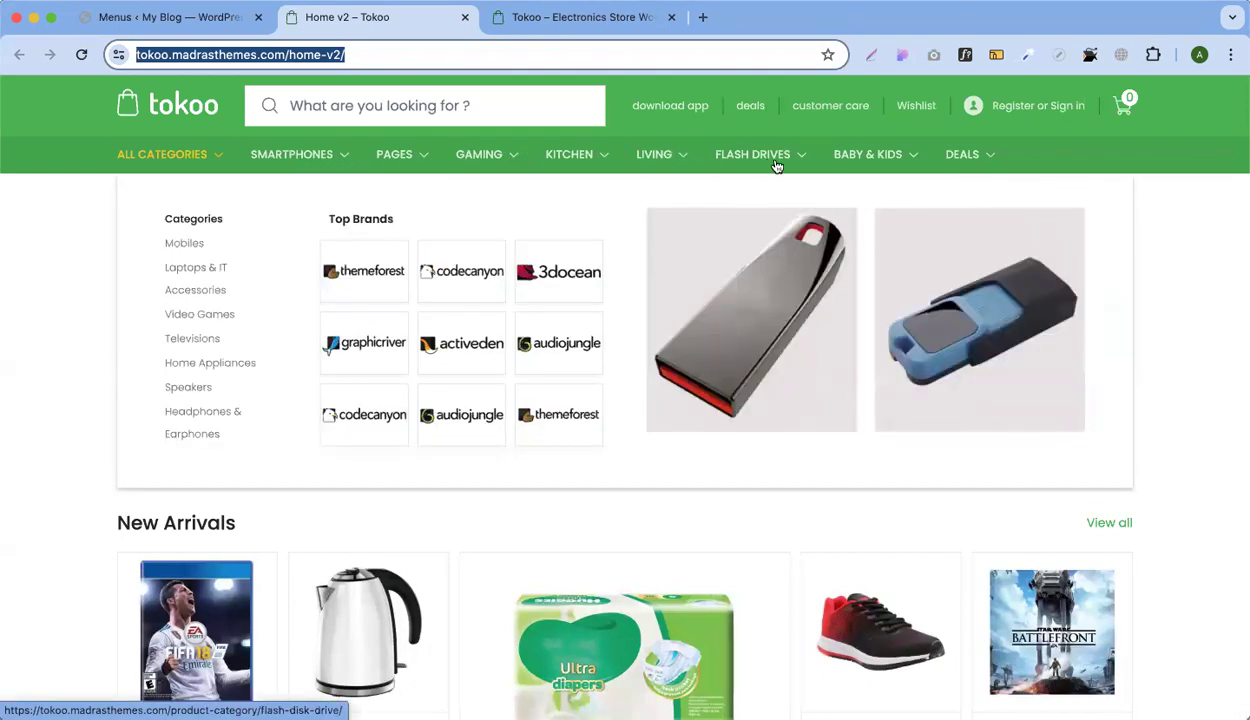
pyautogui.moveTo(918, 166)
pyautogui.moveTo(314, 172)
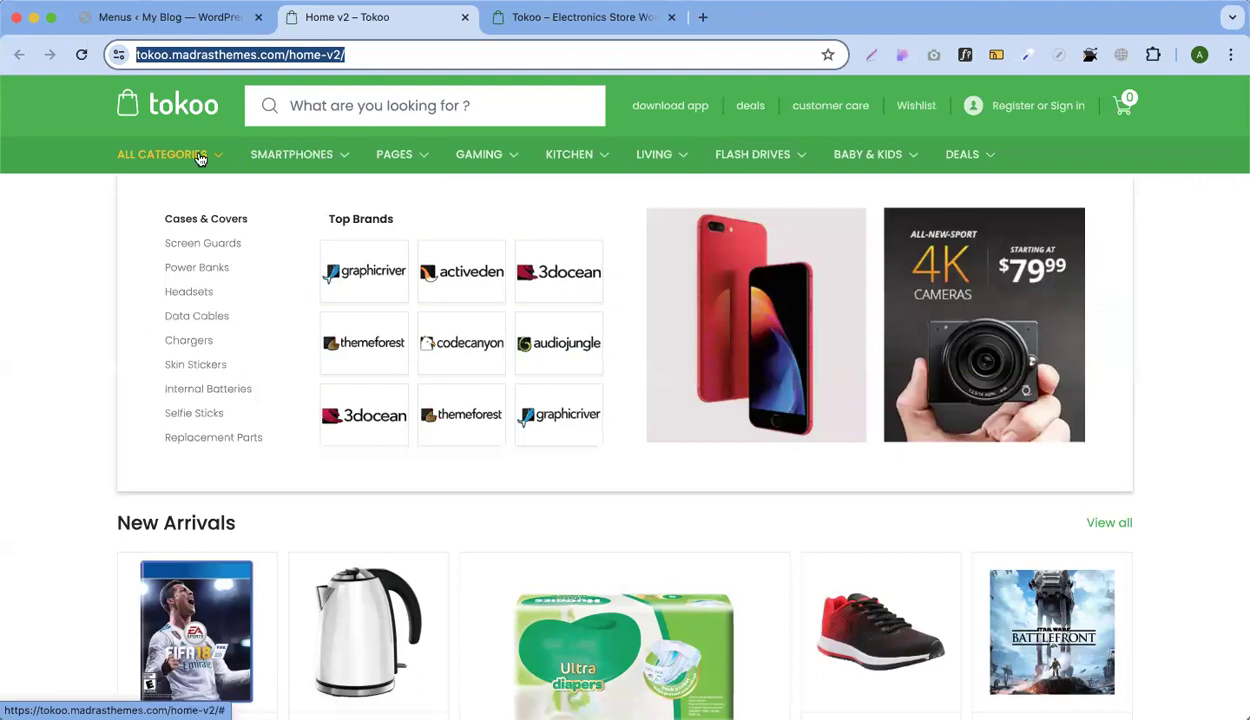
pyautogui.moveTo(709, 159)
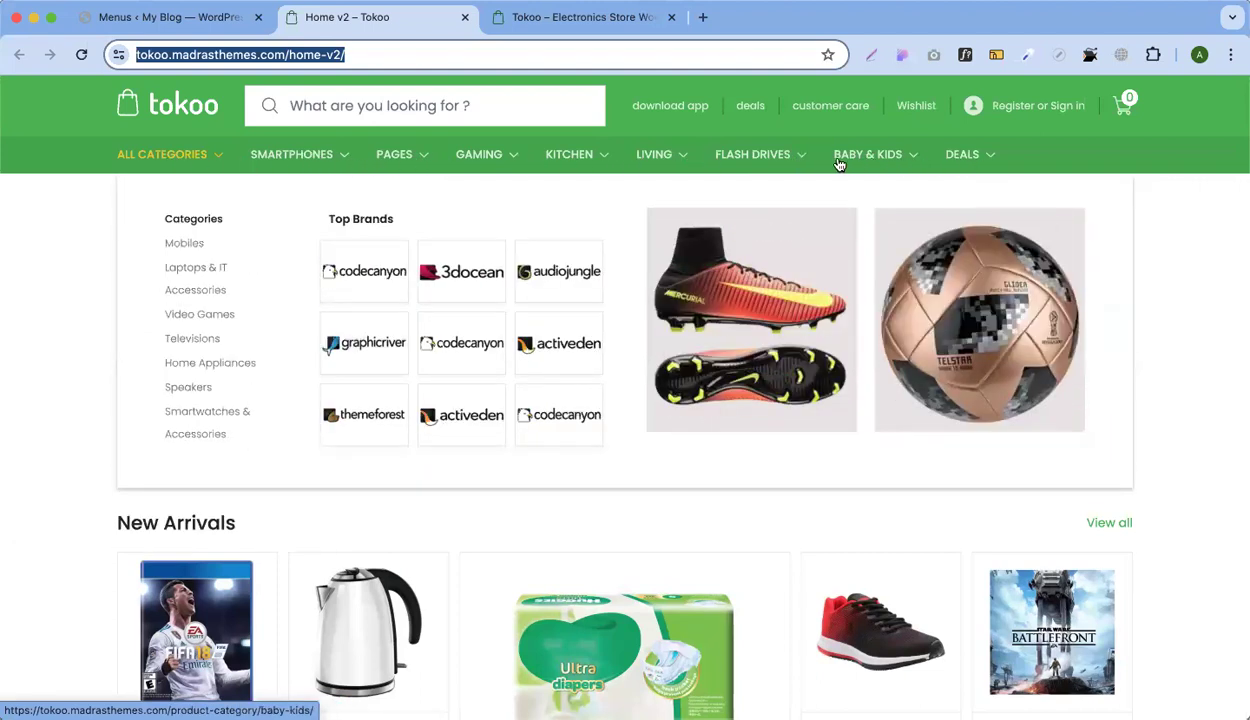
pyautogui.moveTo(286, 163)
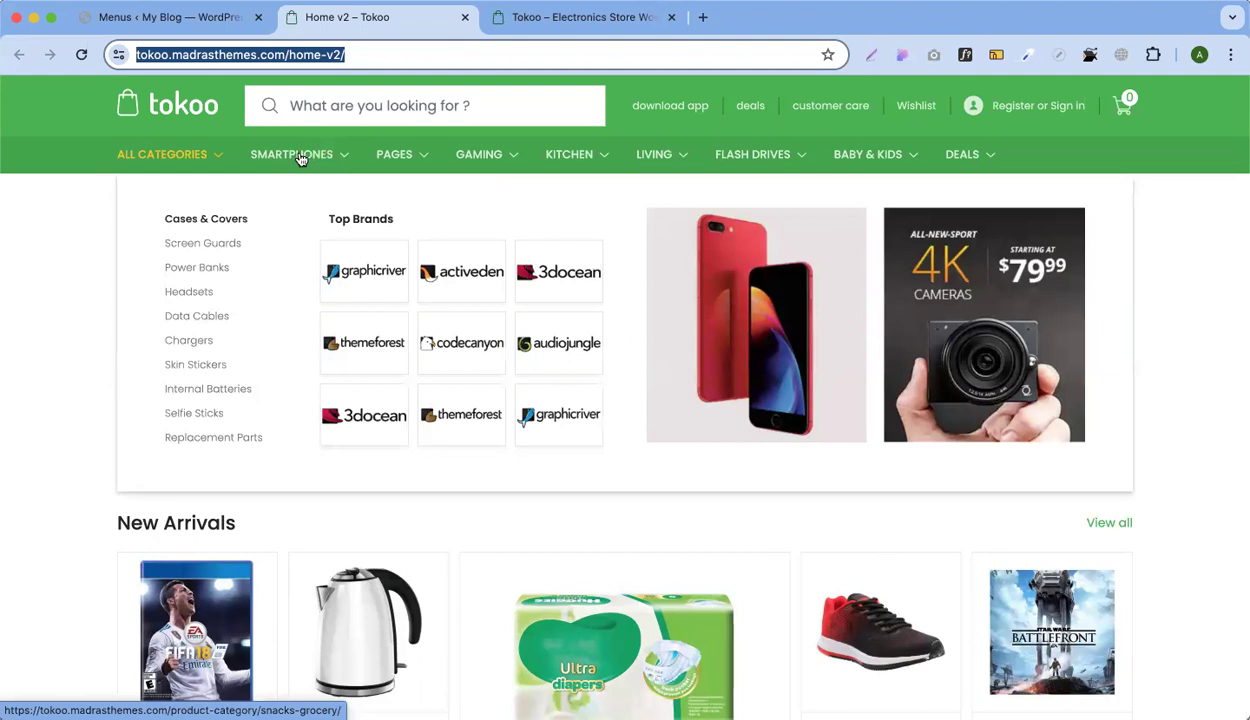
pyautogui.moveTo(393, 162)
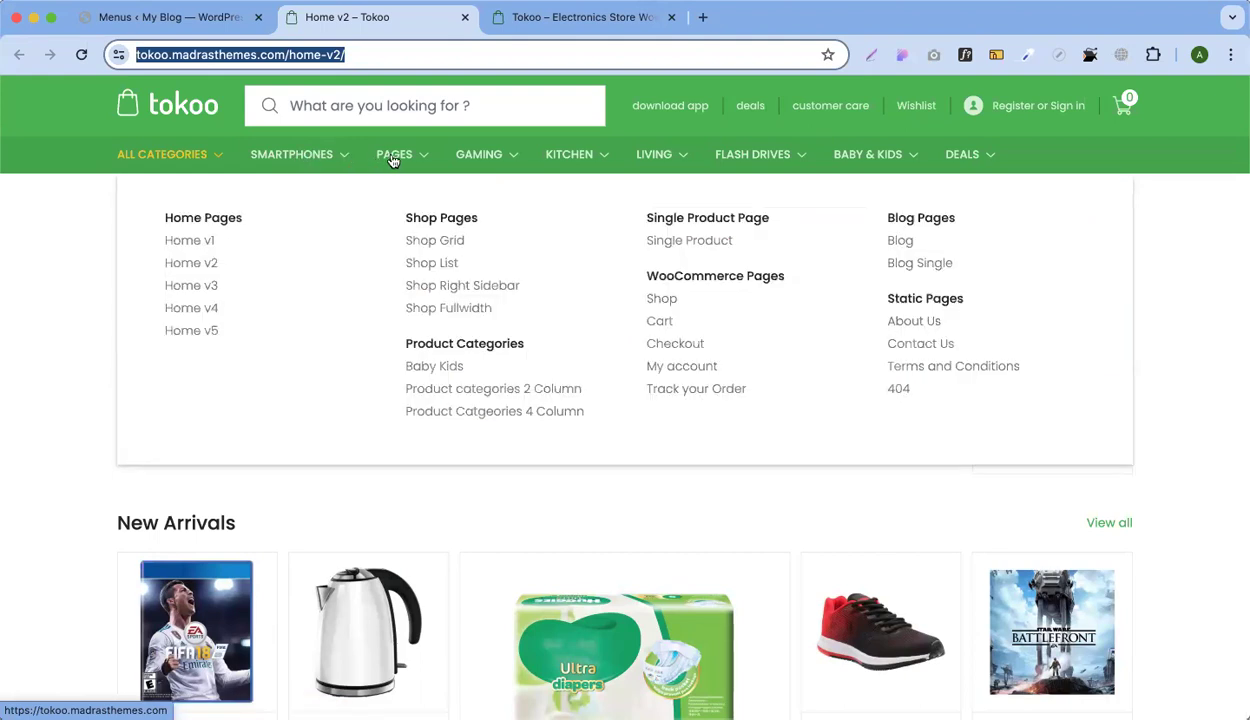
pyautogui.moveTo(465, 156)
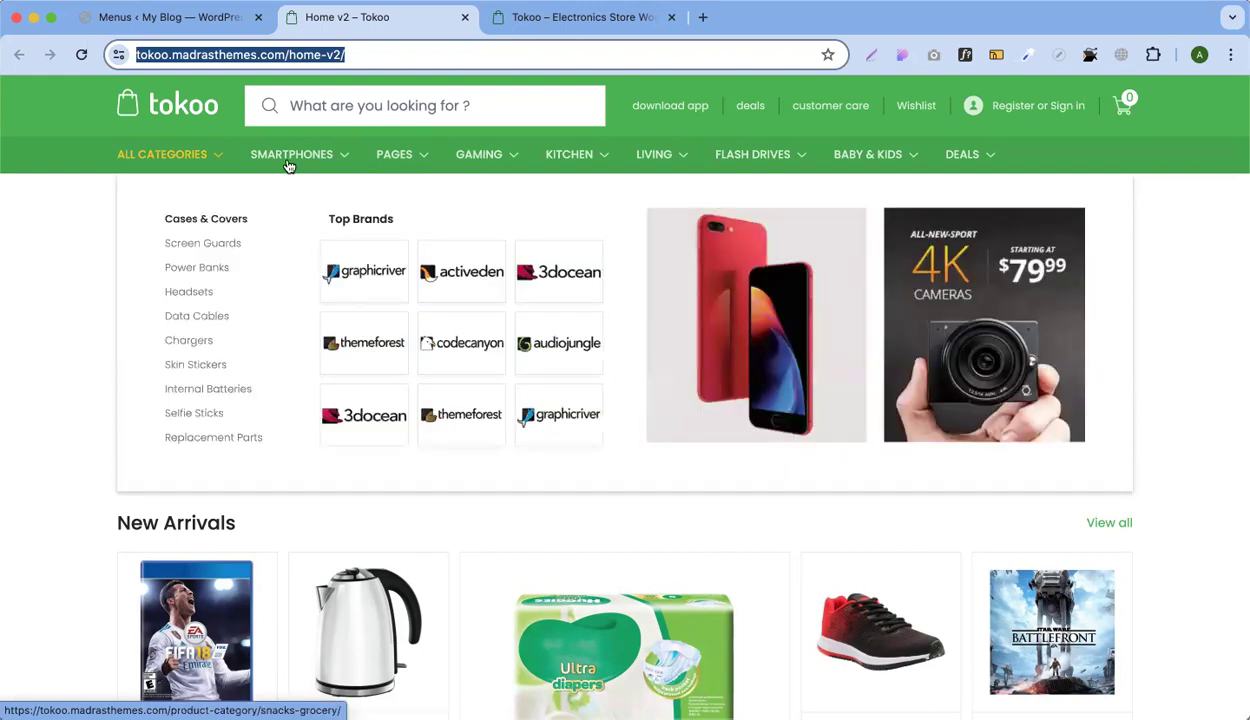
# Return to the Mega Menu editor in WordPress and check which post categories can be added as menu items
pyautogui.click(182, 20)
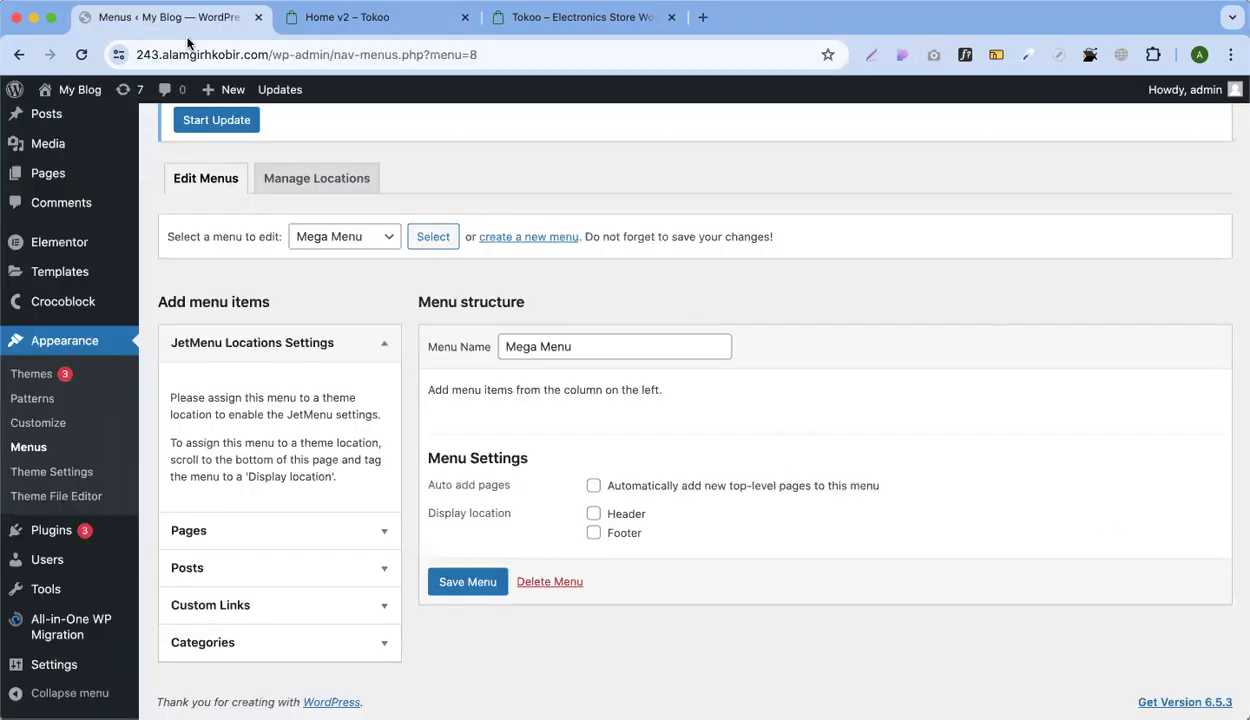
pyautogui.click(312, 1)
pyautogui.click(76, 403)
pyautogui.scroll(3, 107, 352)
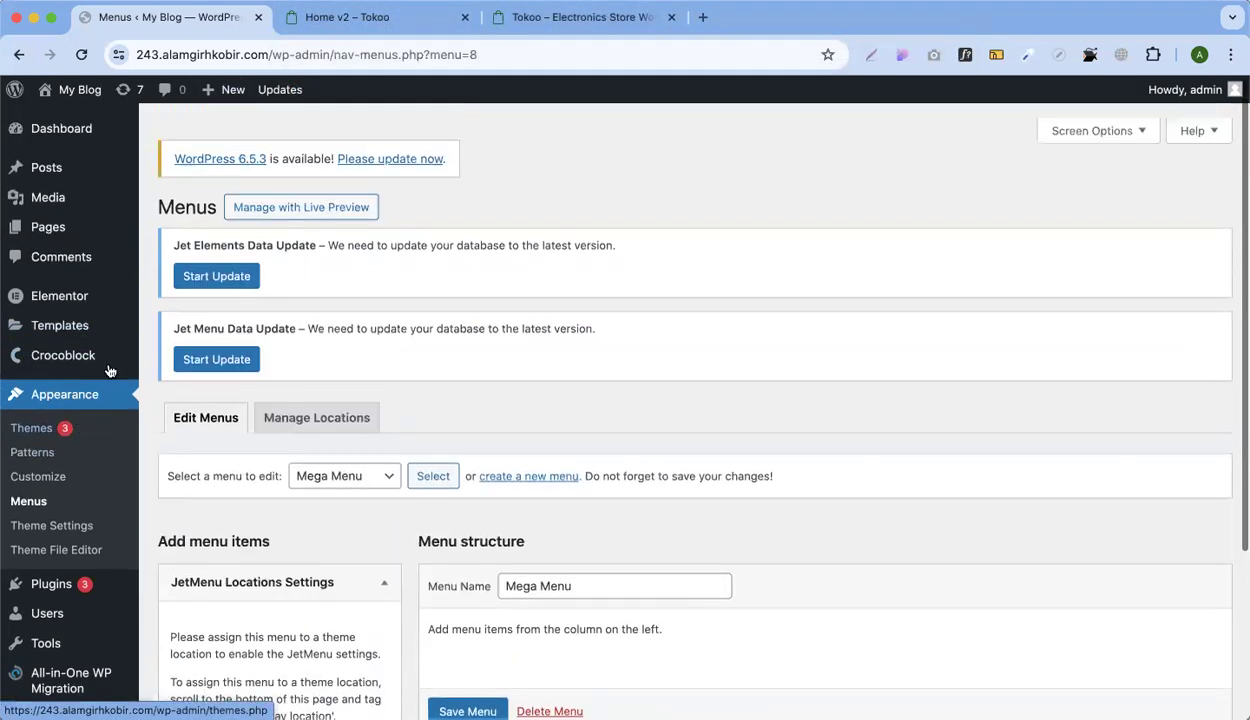
pyautogui.scroll(-2, 396, 206)
pyautogui.scroll(-2, 396, 206)
pyautogui.scroll(4, 396, 206)
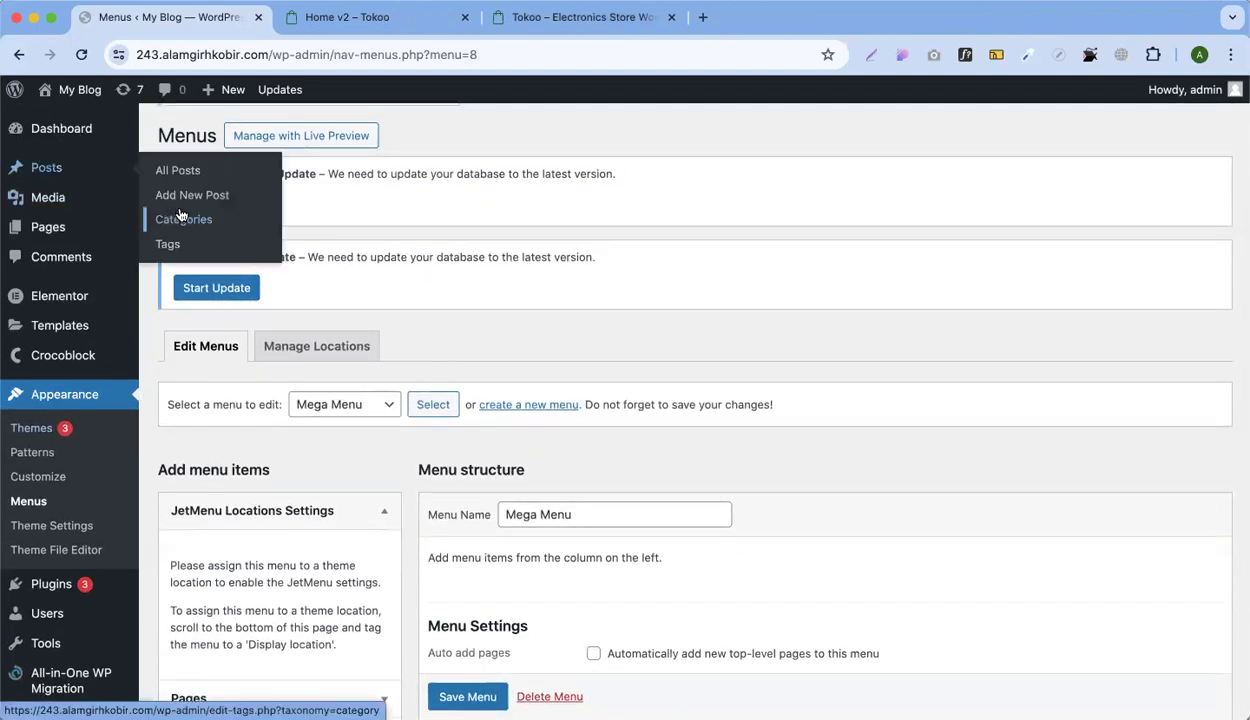
pyautogui.scroll(-3, 223, 547)
pyautogui.click(222, 639)
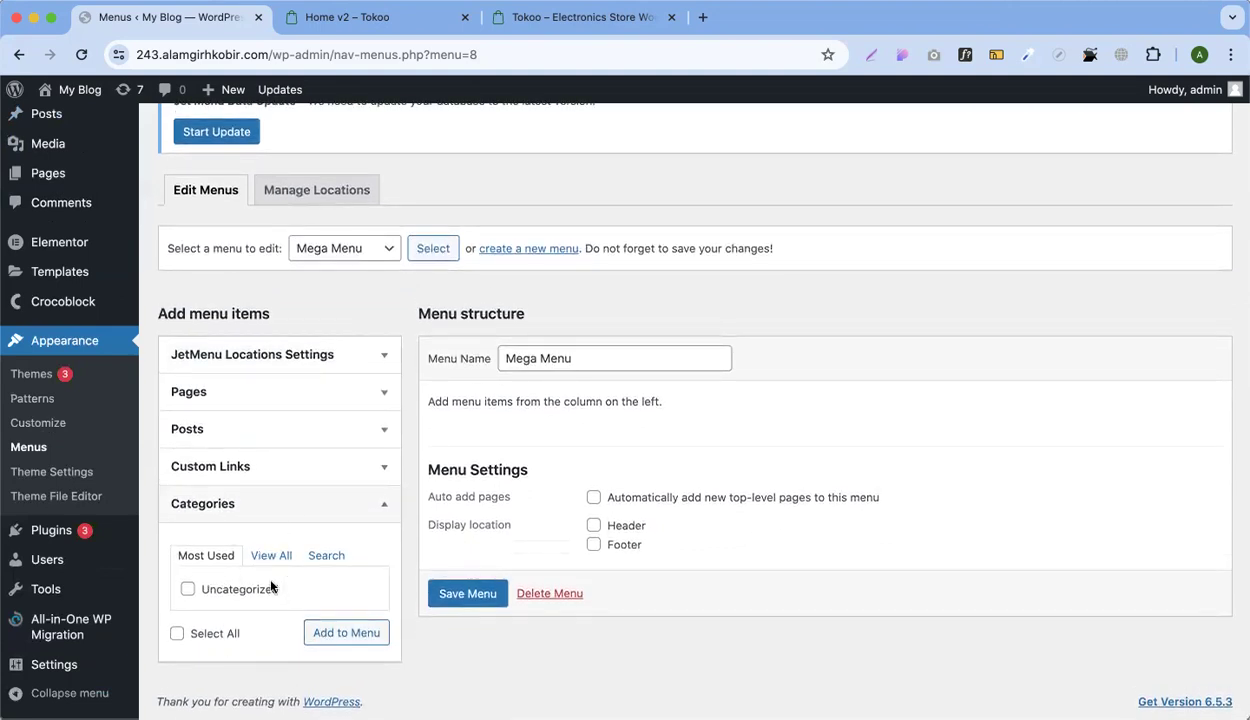
# Copy the SMARTPHONES label from the Tokoo Home v2 demo and add it as a new WordPress post category
pyautogui.click(345, 20)
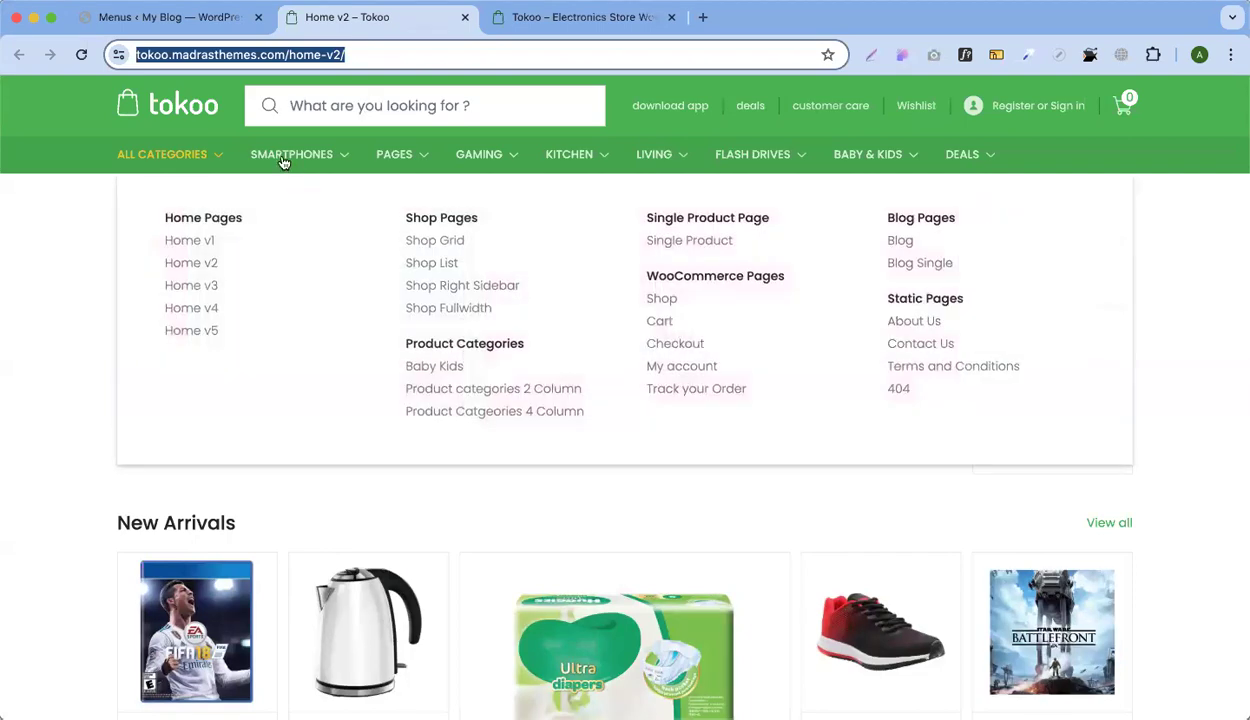
pyautogui.rightClick(285, 156)
pyautogui.click(328, 283)
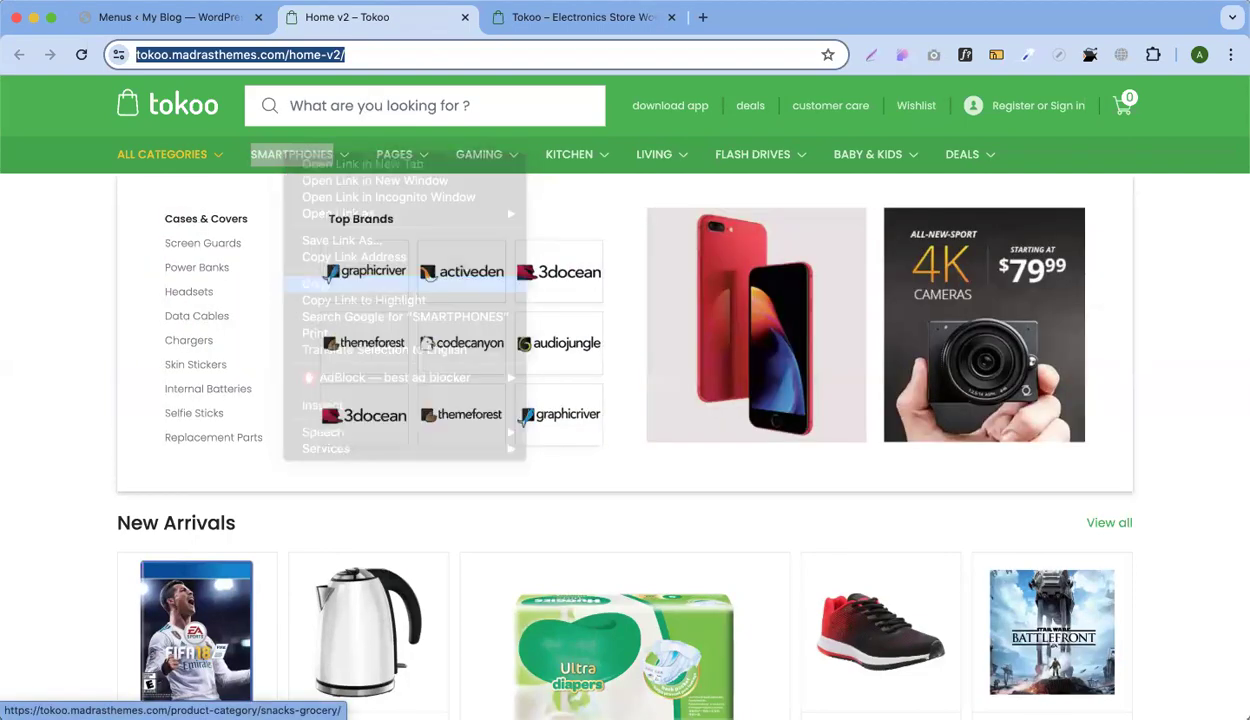
pyautogui.click(168, 17)
pyautogui.scroll(3, 177, 305)
pyautogui.moveTo(54, 177)
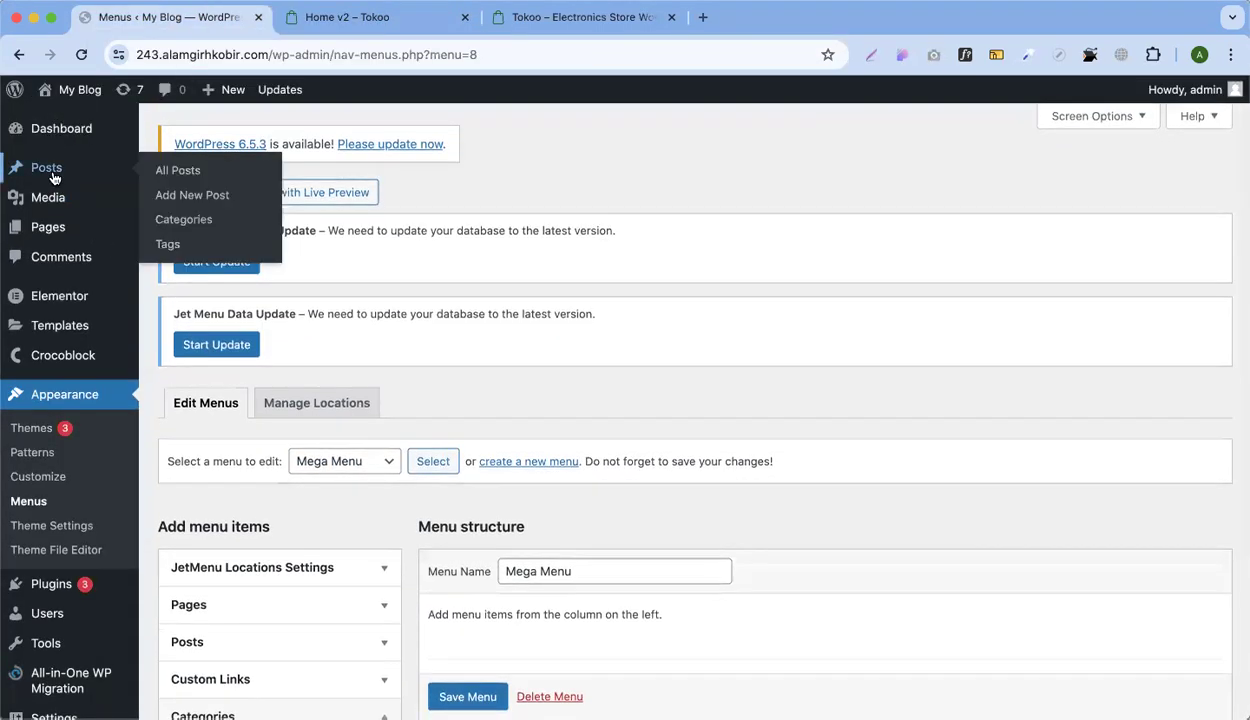
pyautogui.click(164, 221)
pyautogui.scroll(-4, 463, 243)
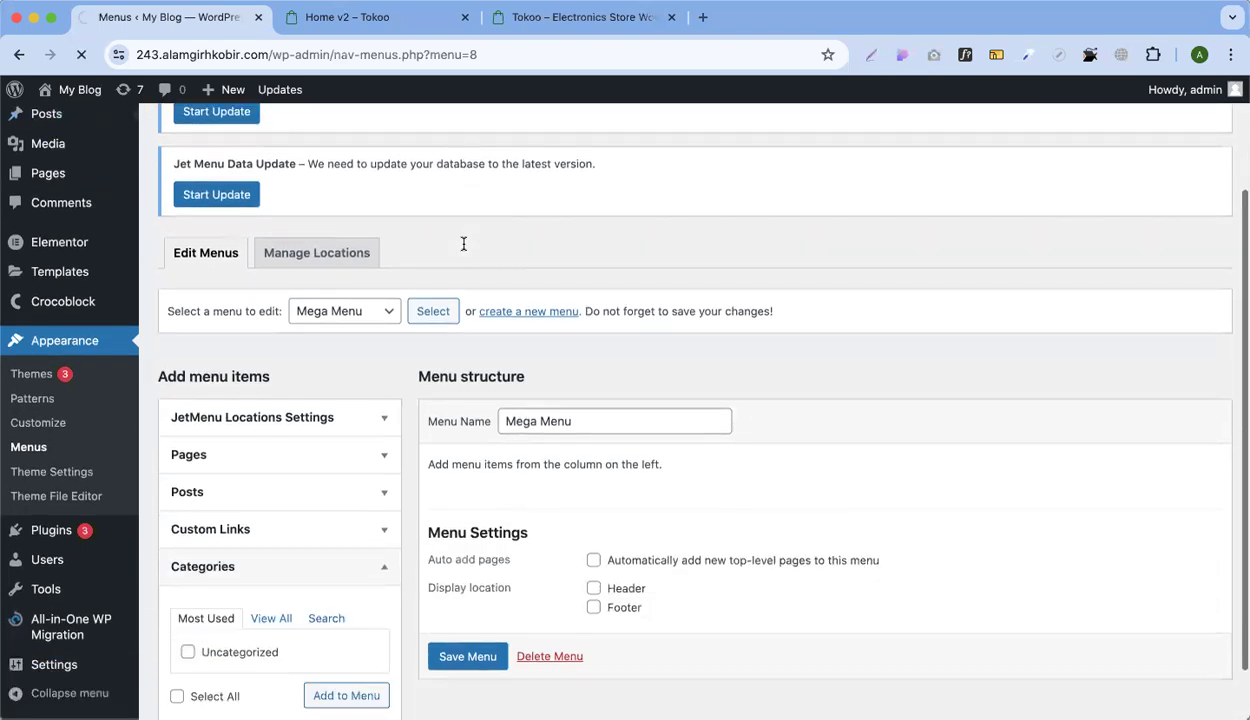
pyautogui.scroll(3, 427, 255)
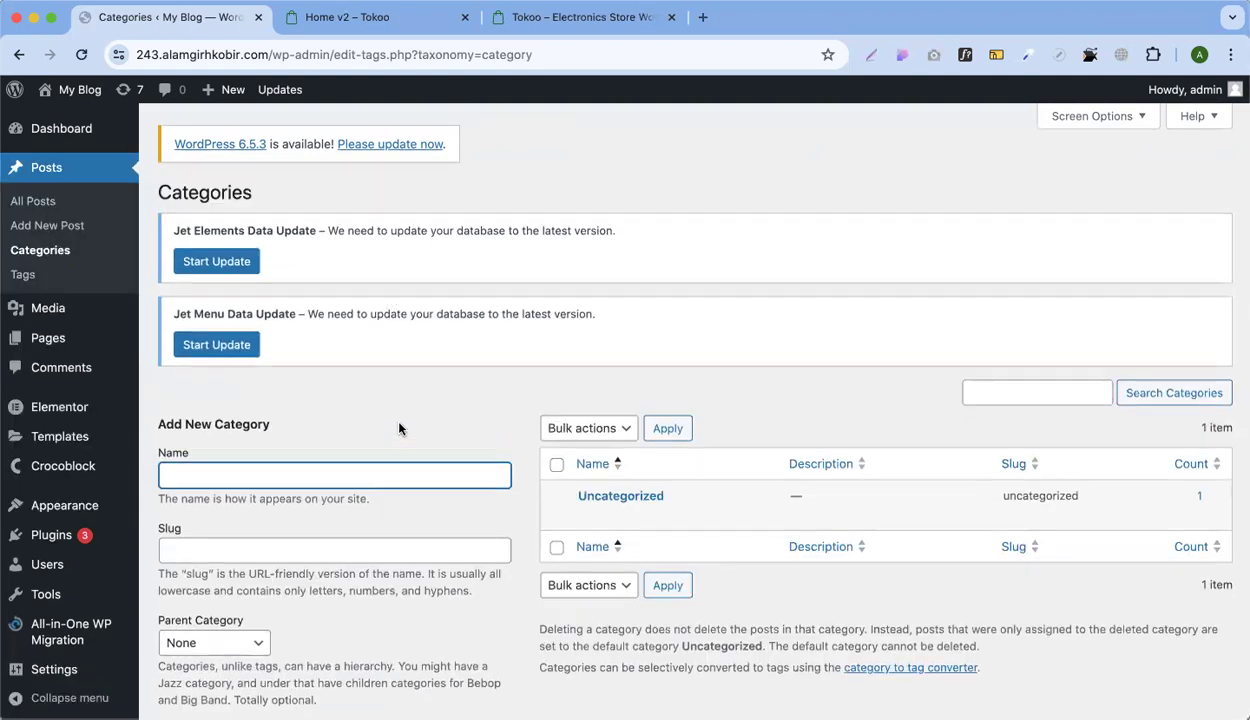
pyautogui.scroll(-5, 402, 432)
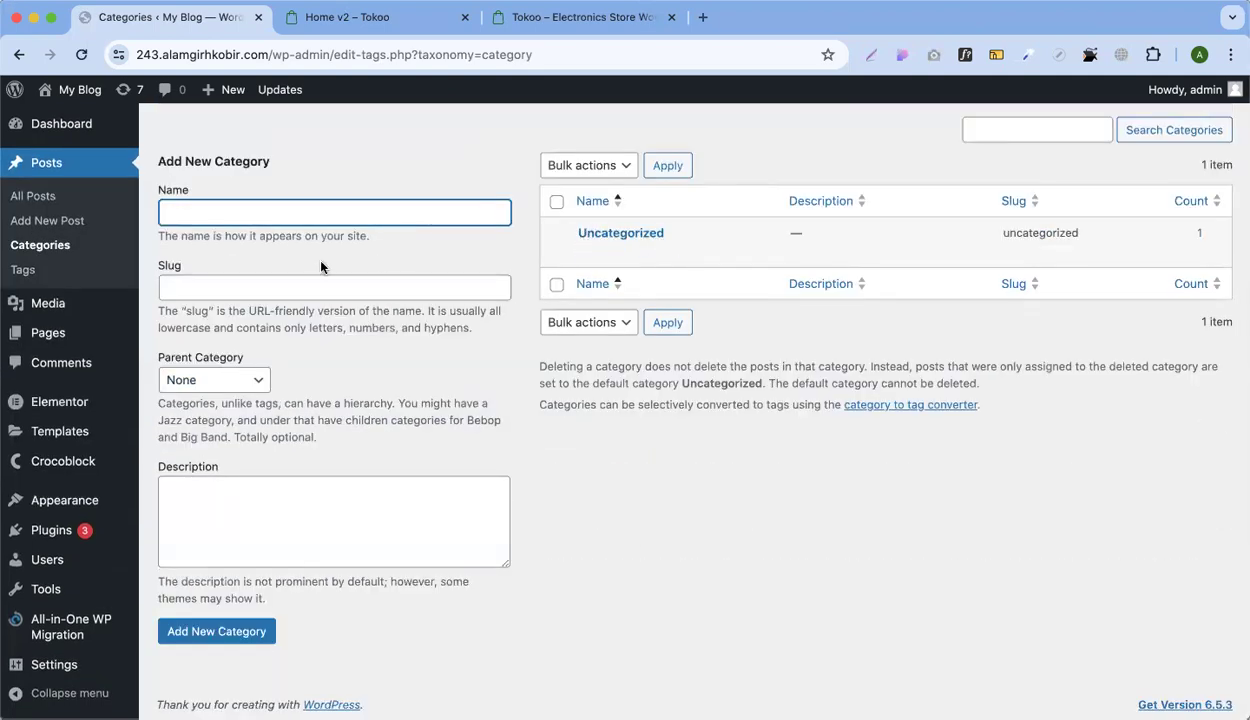
pyautogui.click(218, 628)
# Copy the PAGES label from the Tokoo Home v2 demo and add it as a new post category
pyautogui.click(338, 18)
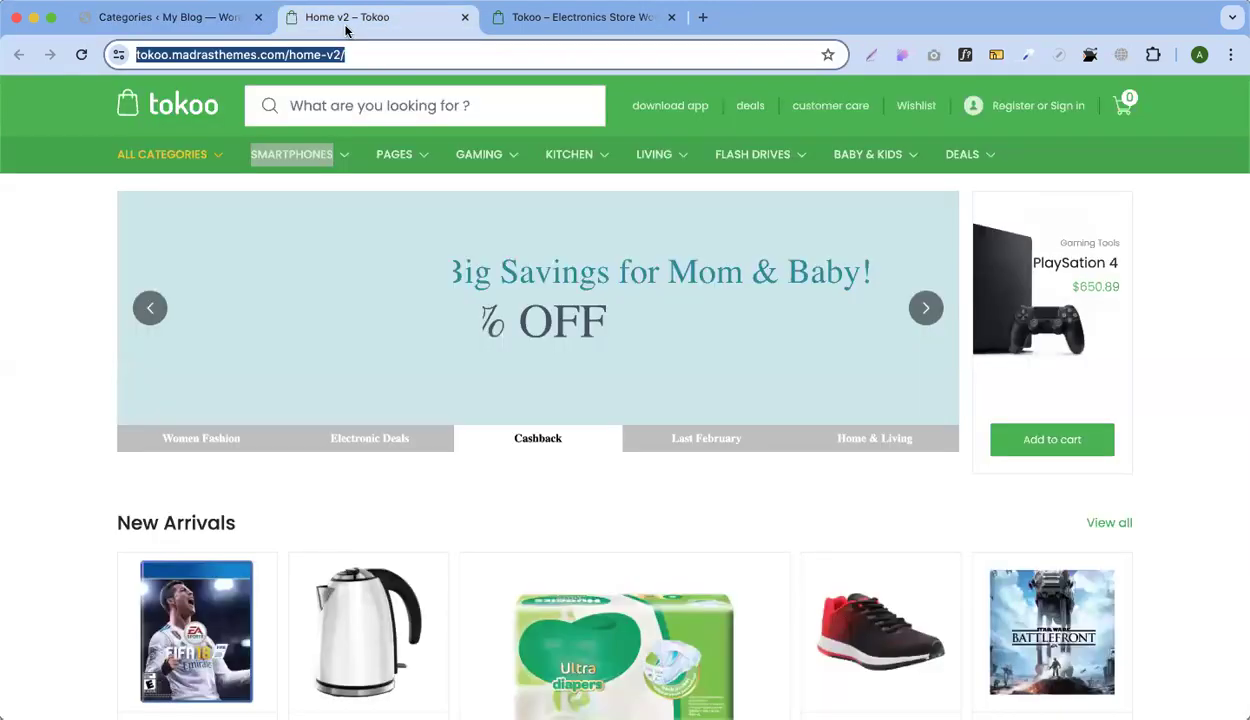
pyautogui.rightClick(391, 163)
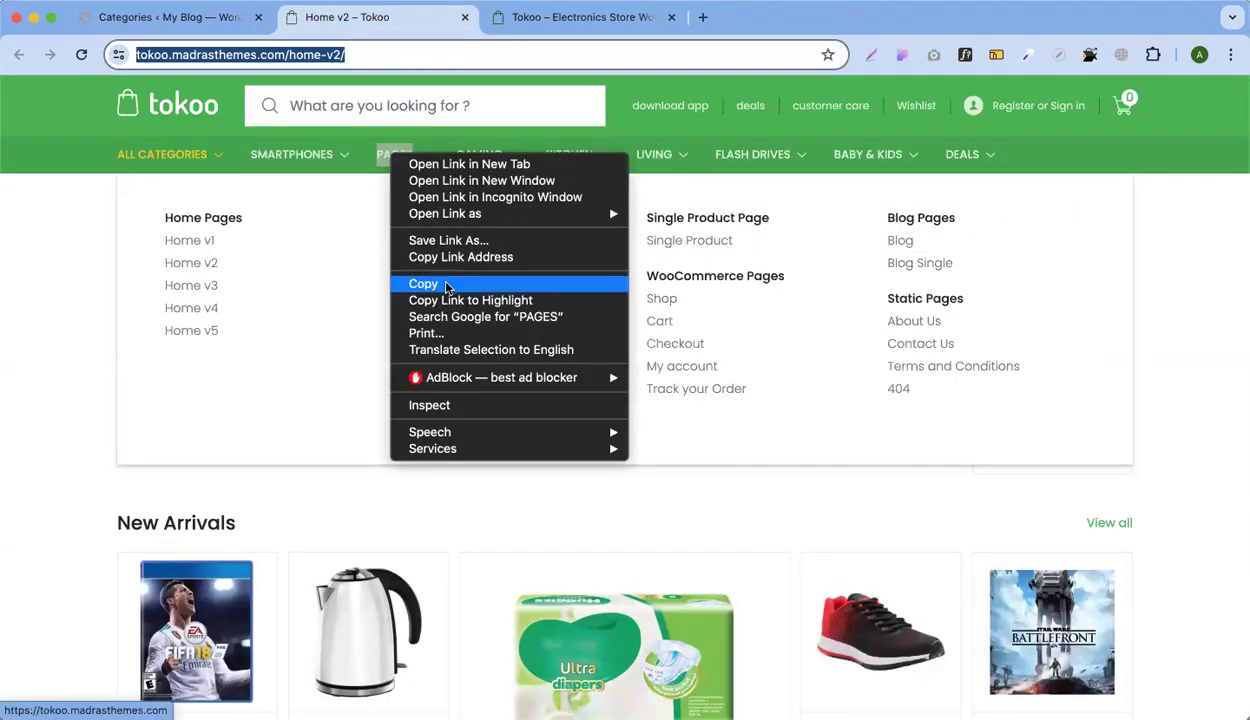
pyautogui.click(440, 280)
pyautogui.click(170, 17)
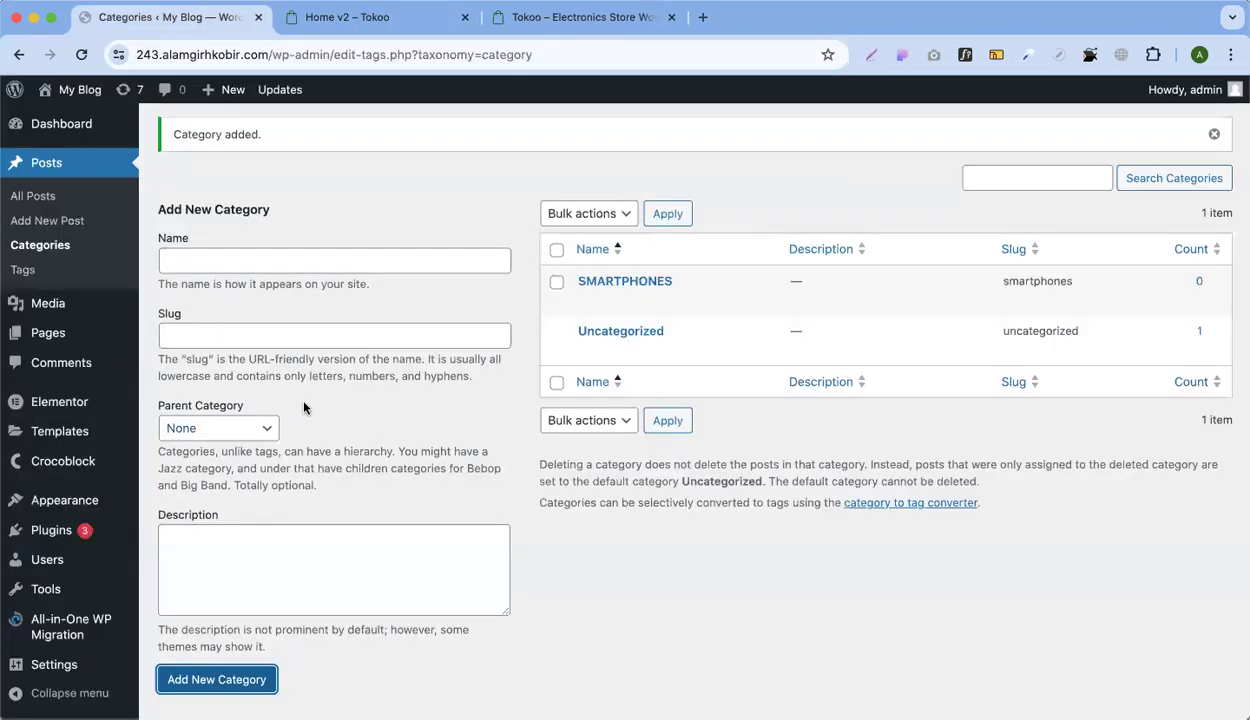
pyautogui.click(239, 253)
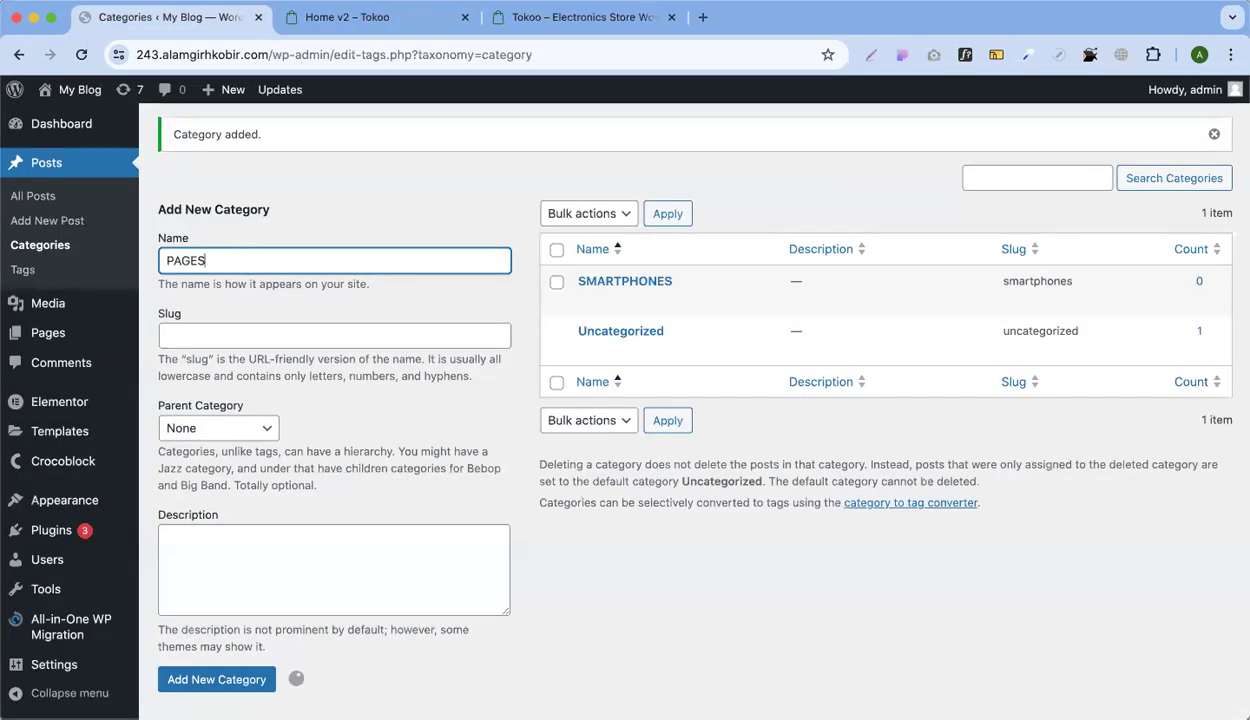
# Copy the GAMING label from the Tokoo Home v2 demo and add it as a new post category
pyautogui.click(347, 17)
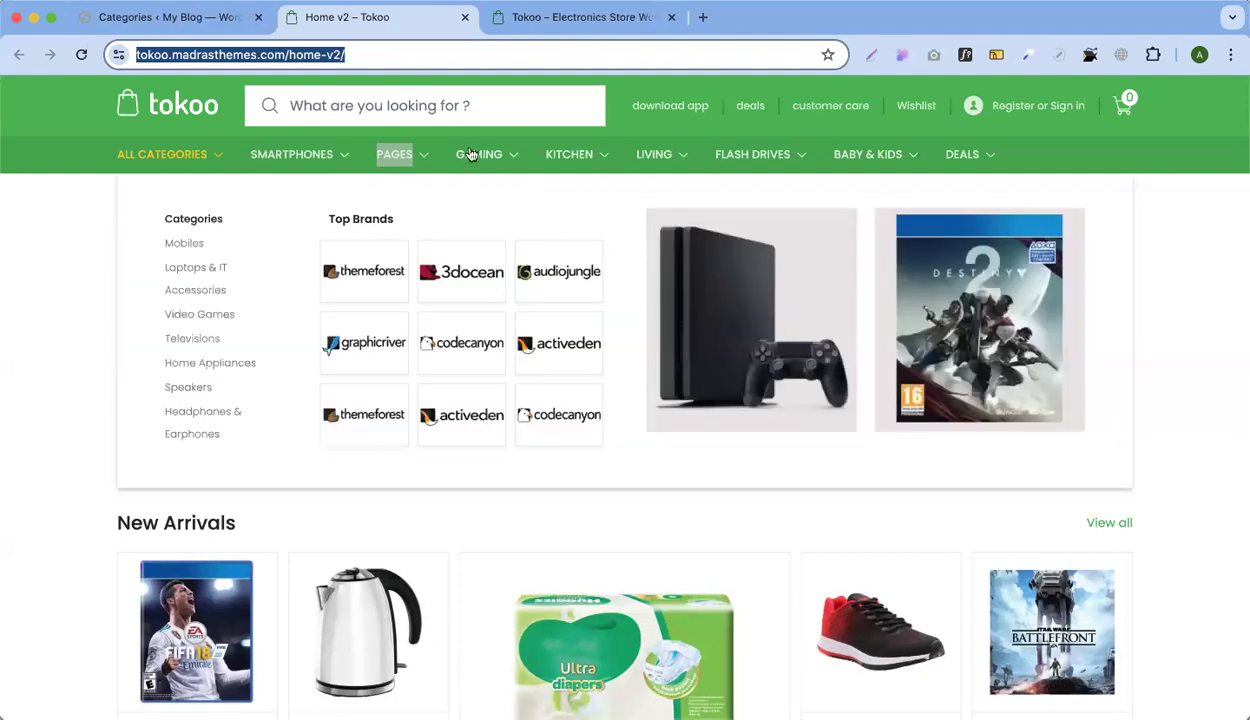
pyautogui.rightClick(473, 153)
pyautogui.click(504, 275)
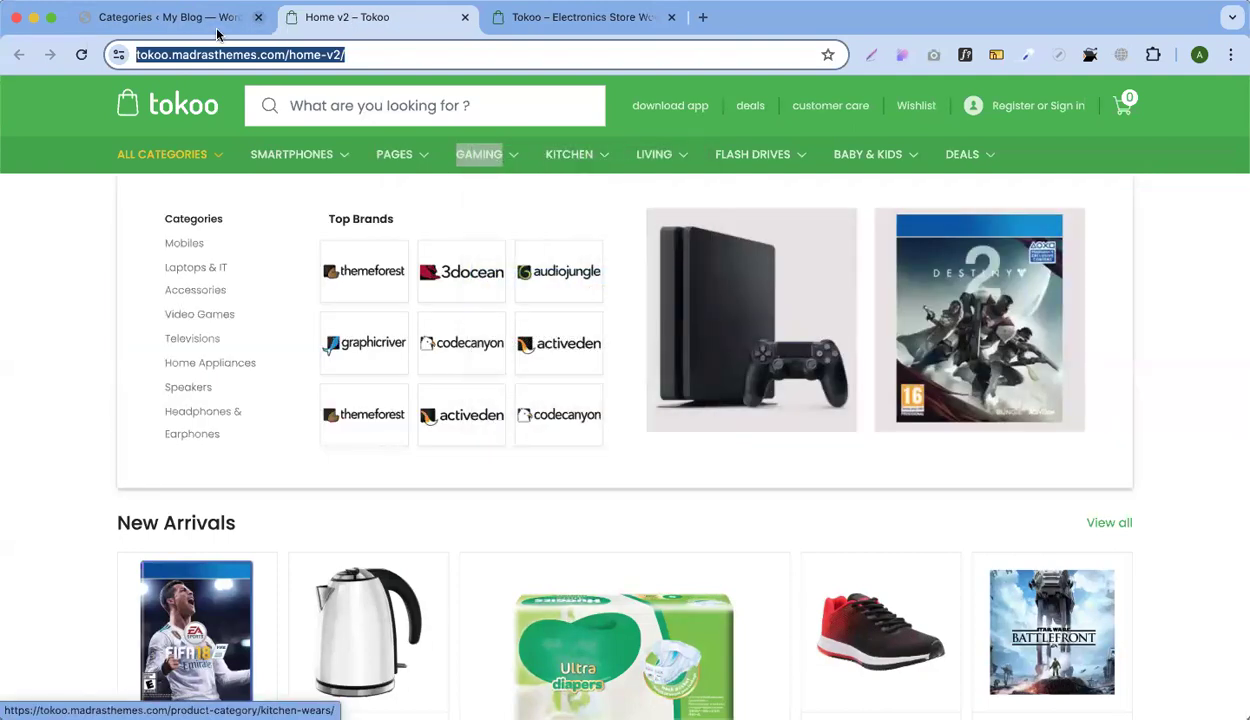
pyautogui.click(170, 17)
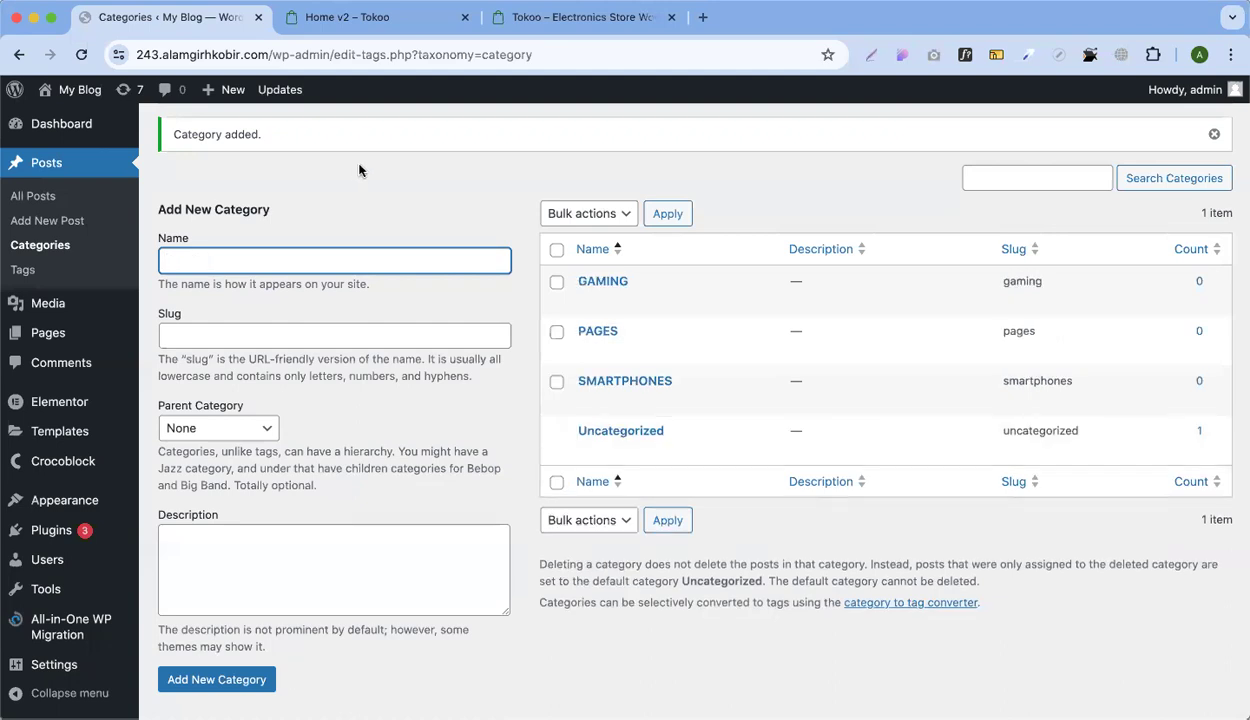
# Copy the KITCHEN label from the Tokoo Home v2 demo and add it as a new WordPress post category
pyautogui.click(364, 20)
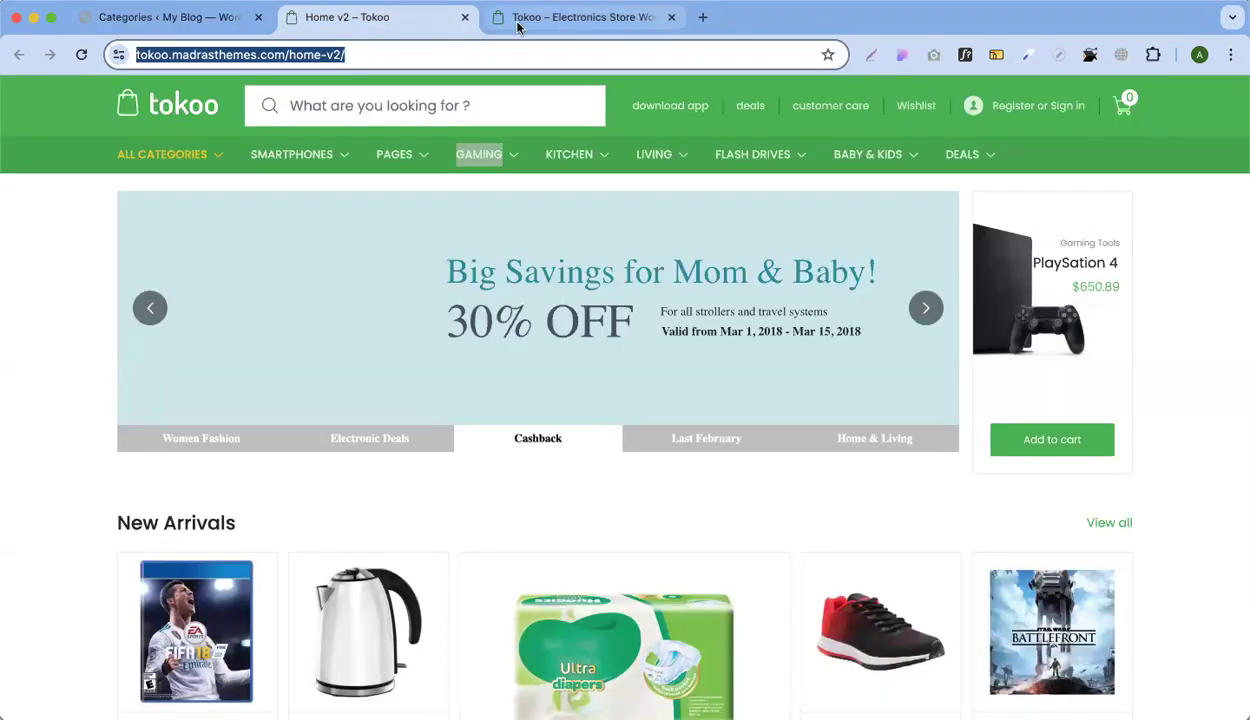
pyautogui.click(521, 24)
pyautogui.click(321, 19)
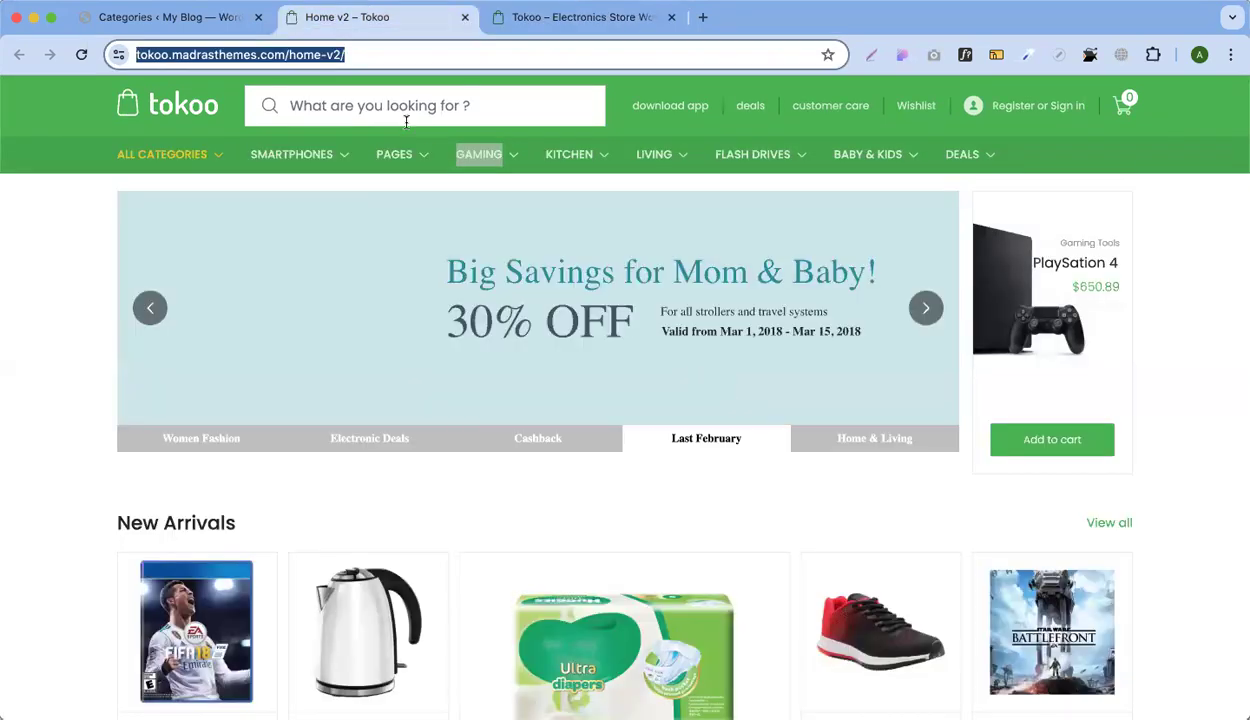
pyautogui.rightClick(552, 155)
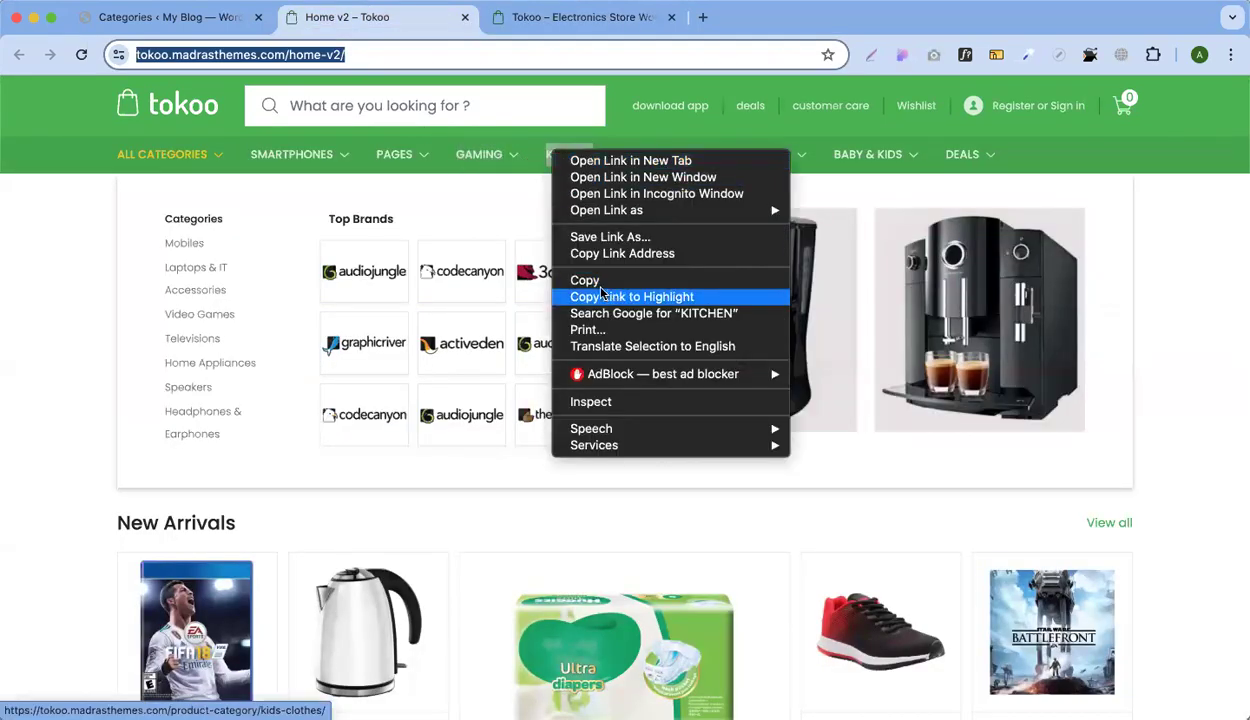
pyautogui.click(585, 281)
pyautogui.click(168, 17)
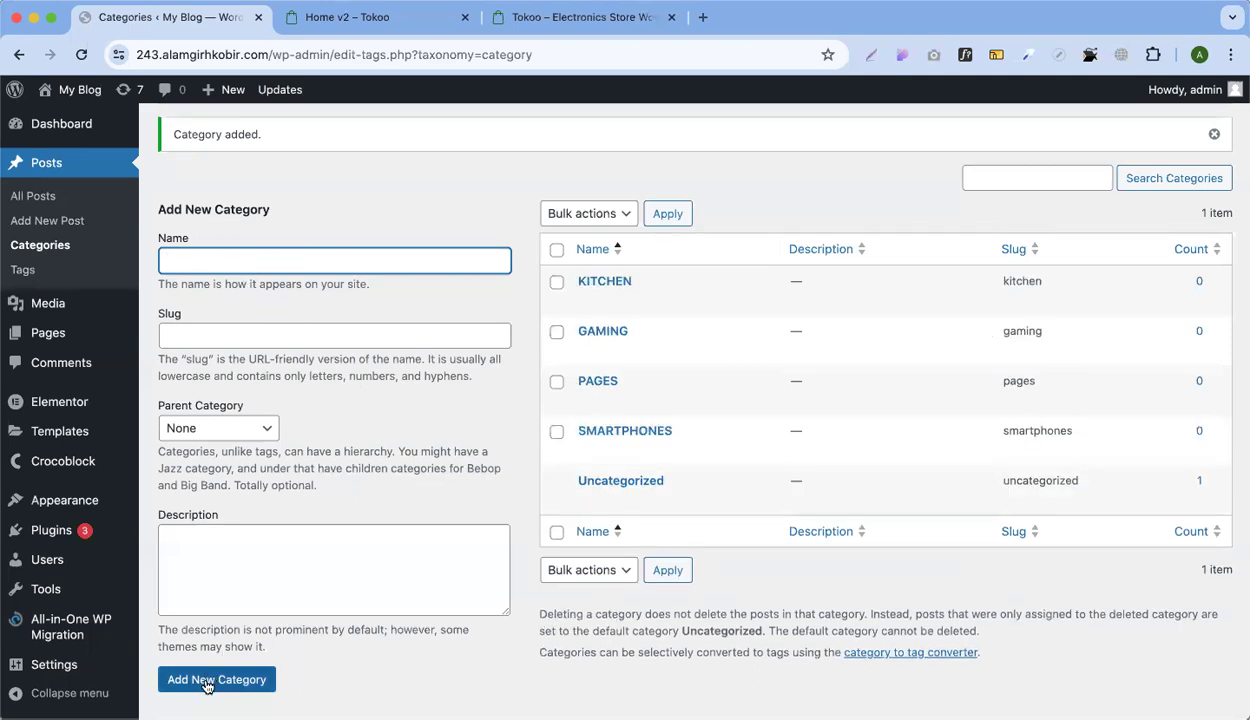
# Copy the LIVING label from the Tokoo Home v2 demo and add it as a new post category
pyautogui.click(350, 17)
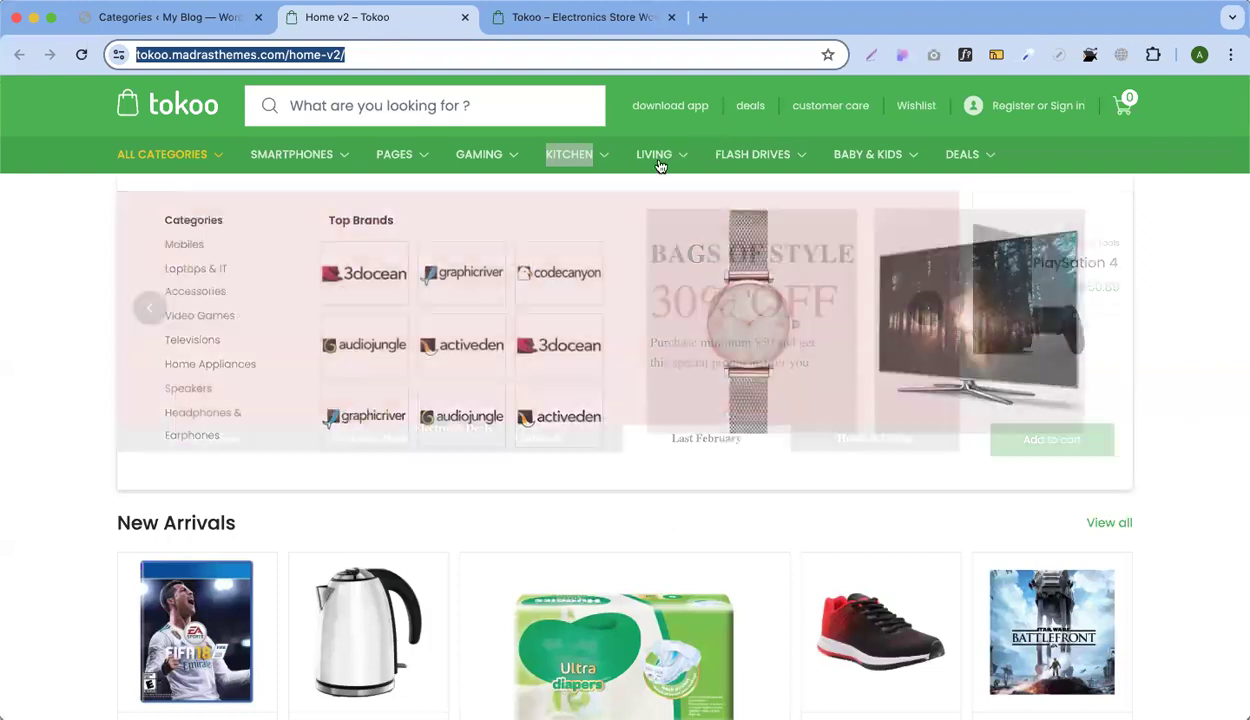
pyautogui.rightClick(650, 155)
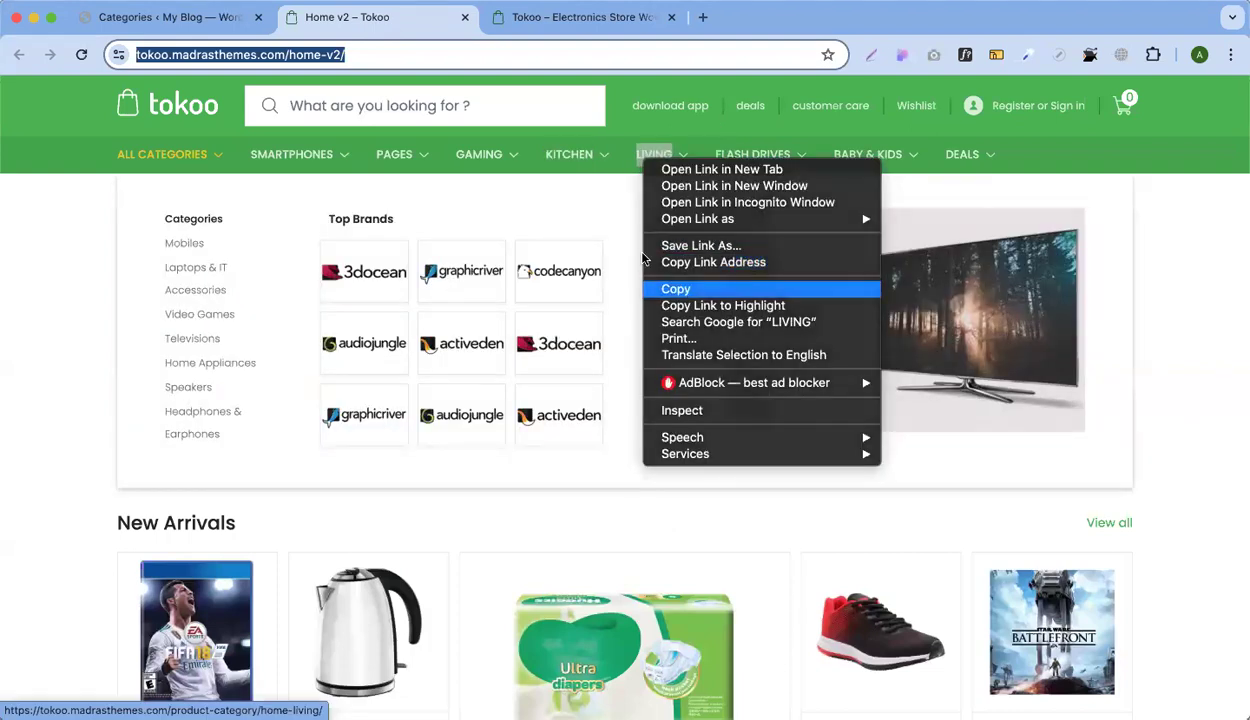
pyautogui.click(678, 289)
pyautogui.click(220, 33)
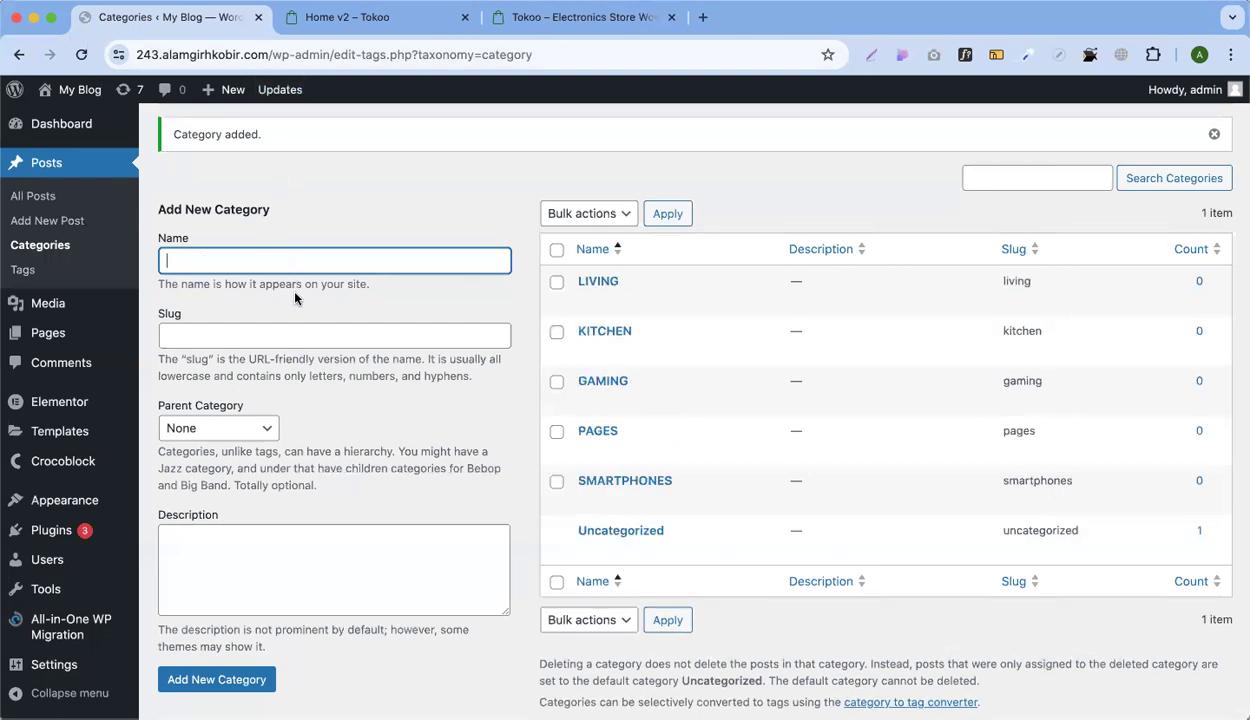
# Copy the FLASH DRIVES label from the Tokoo Home v2 demo and add it as a new post category
pyautogui.click(390, 19)
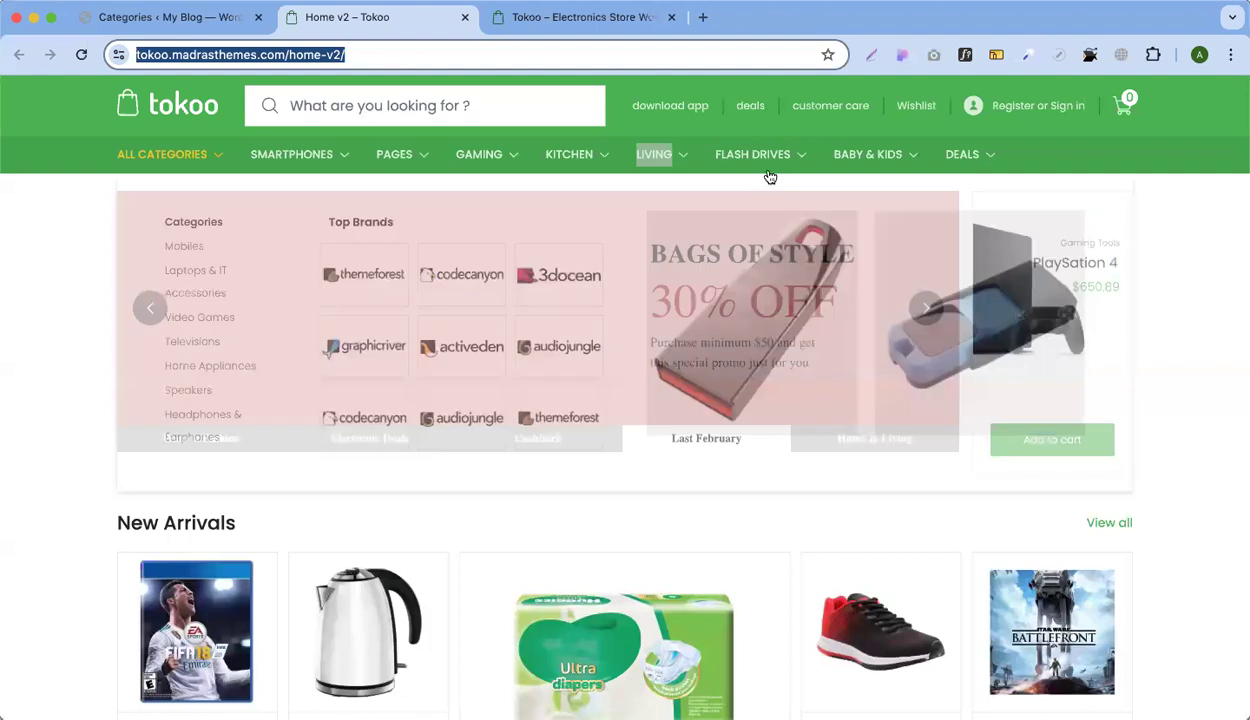
pyautogui.rightClick(745, 160)
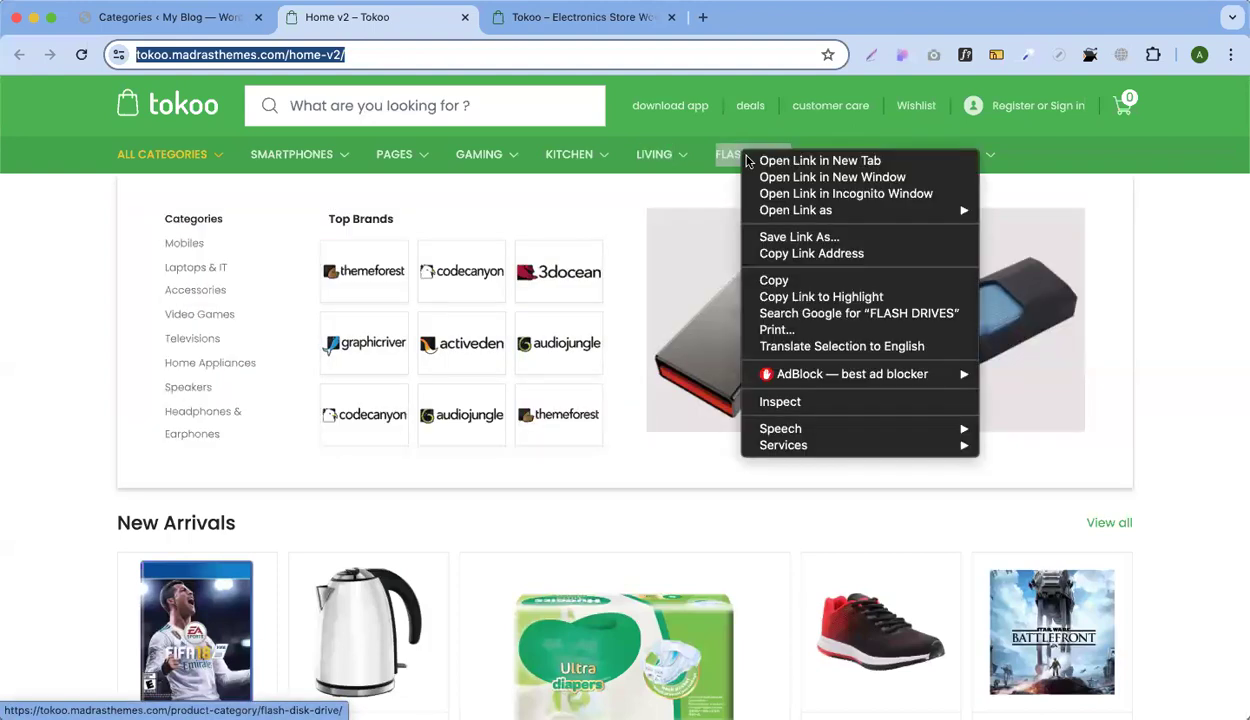
pyautogui.click(802, 280)
pyautogui.click(204, 19)
pyautogui.press('super+v')
pyautogui.press('Return')
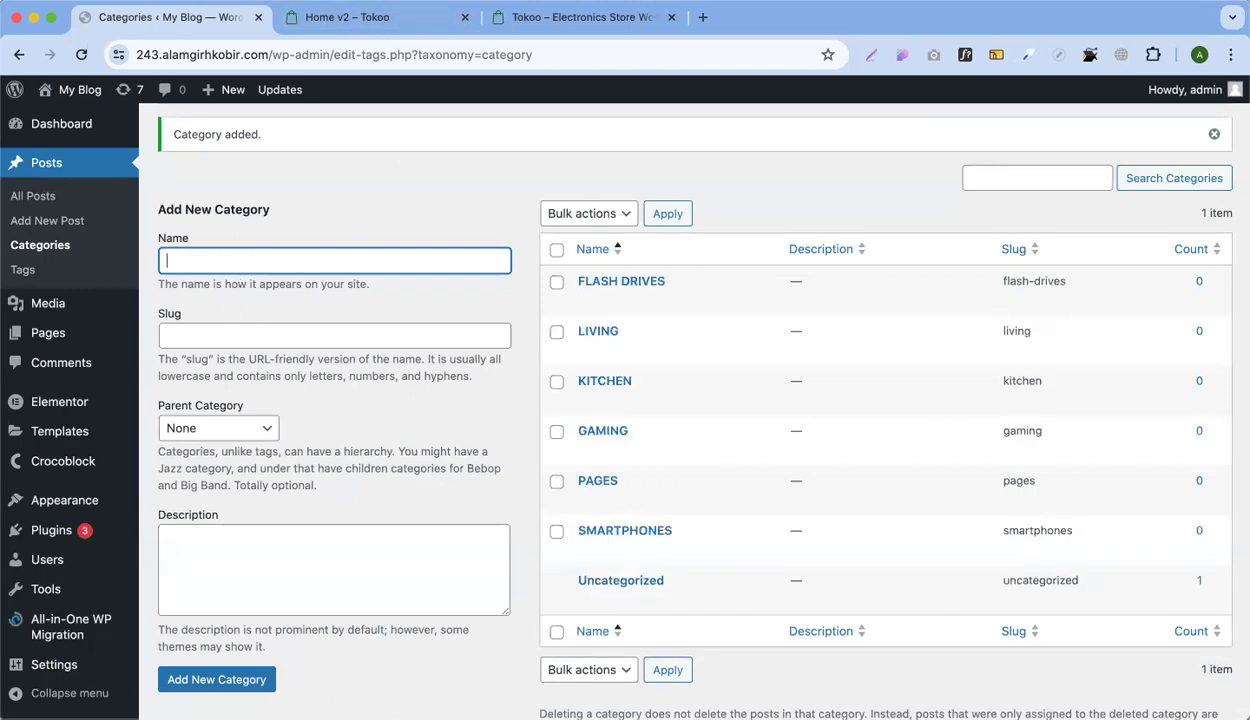
# Copy the BABY & KIDS label from the Tokoo Home v2 demo and add it as a new post category
pyautogui.click(368, 24)
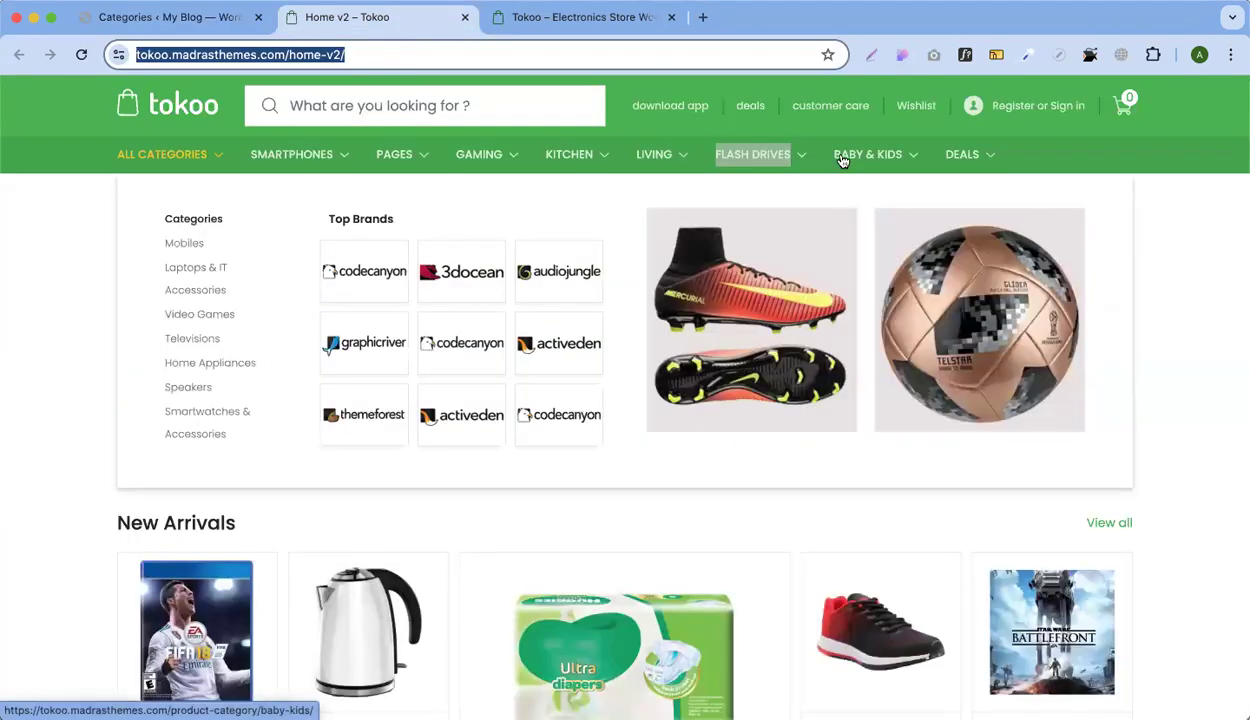
pyautogui.rightClick(843, 155)
pyautogui.click(876, 282)
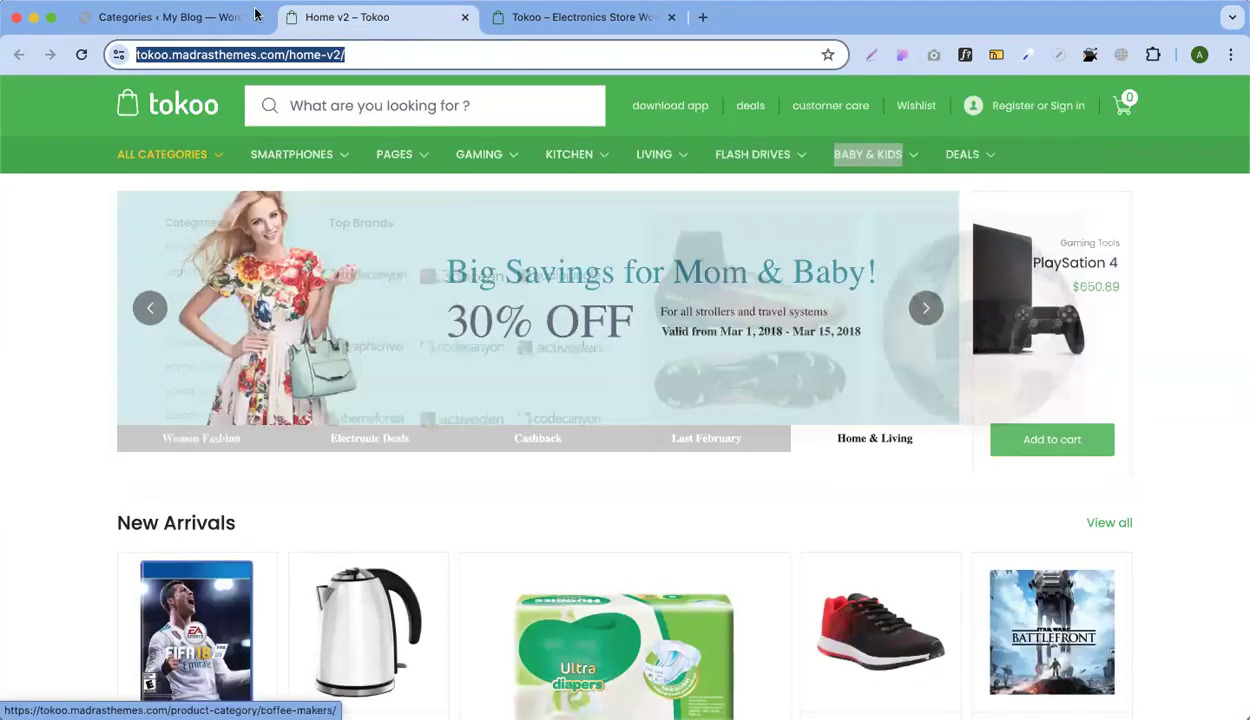
pyautogui.click(223, 18)
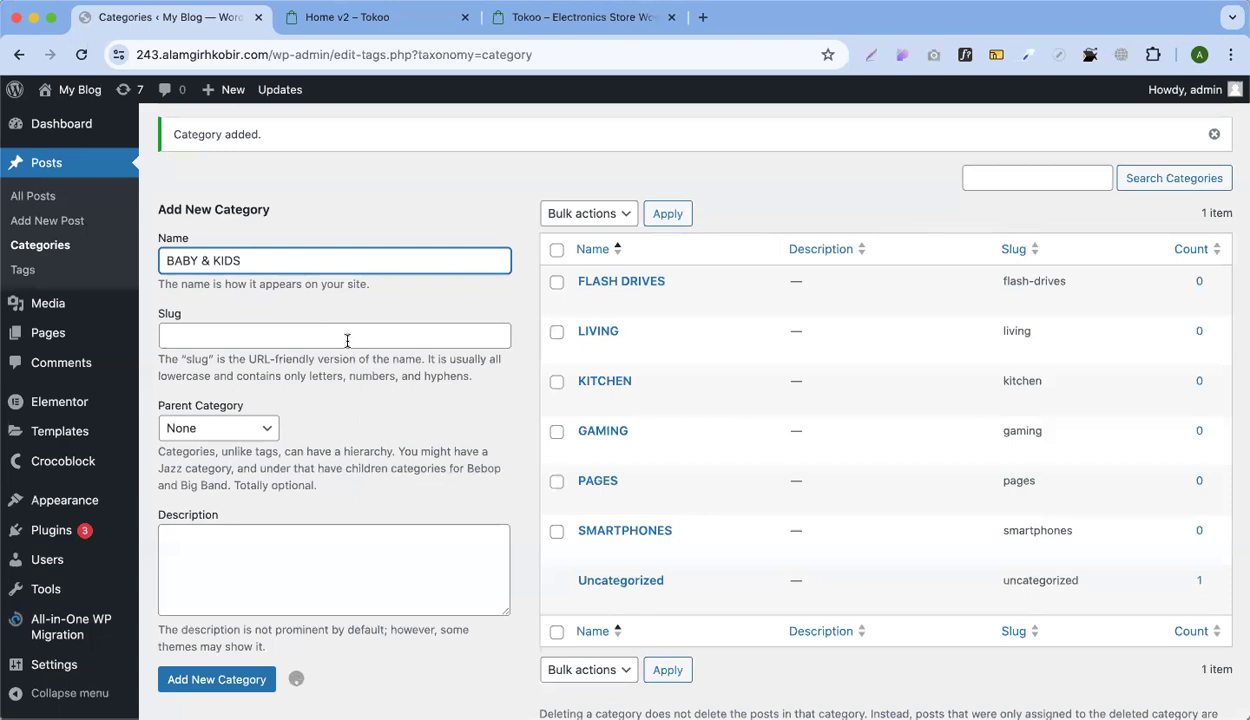
# Copy the DEALS label from the Tokoo Home v2 demo and add it as a new post category
pyautogui.click(365, 18)
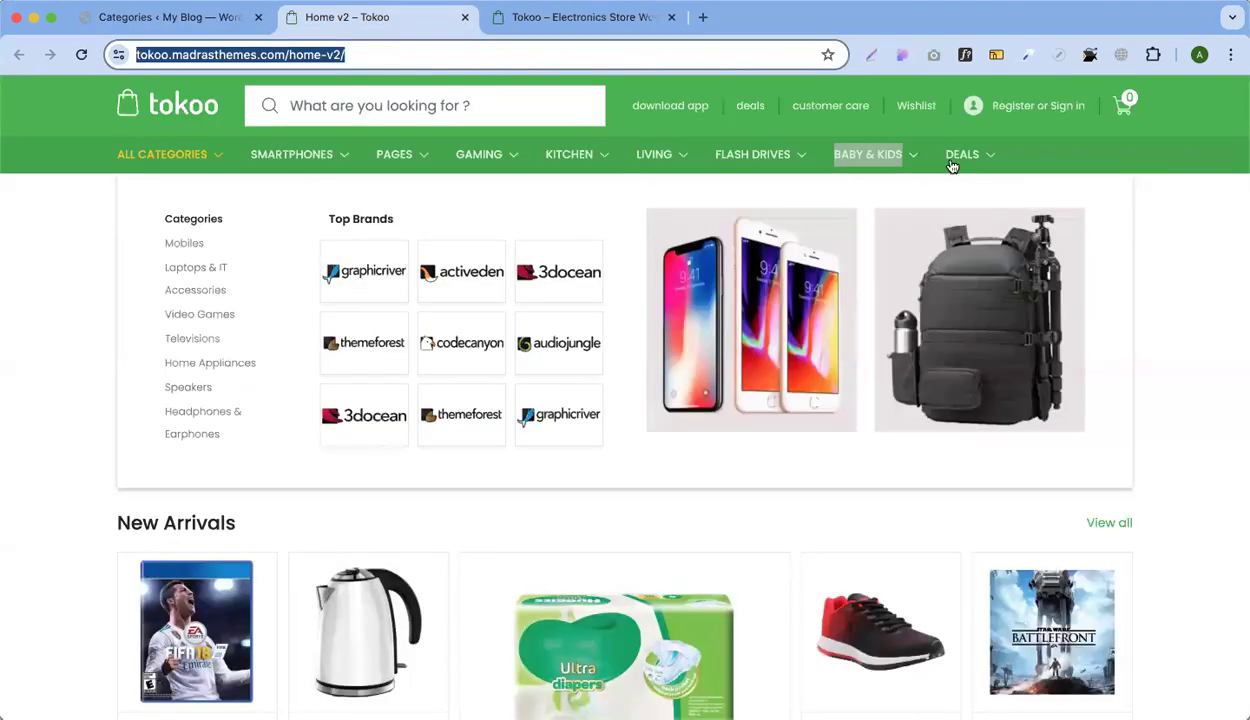
pyautogui.rightClick(952, 158)
pyautogui.click(975, 282)
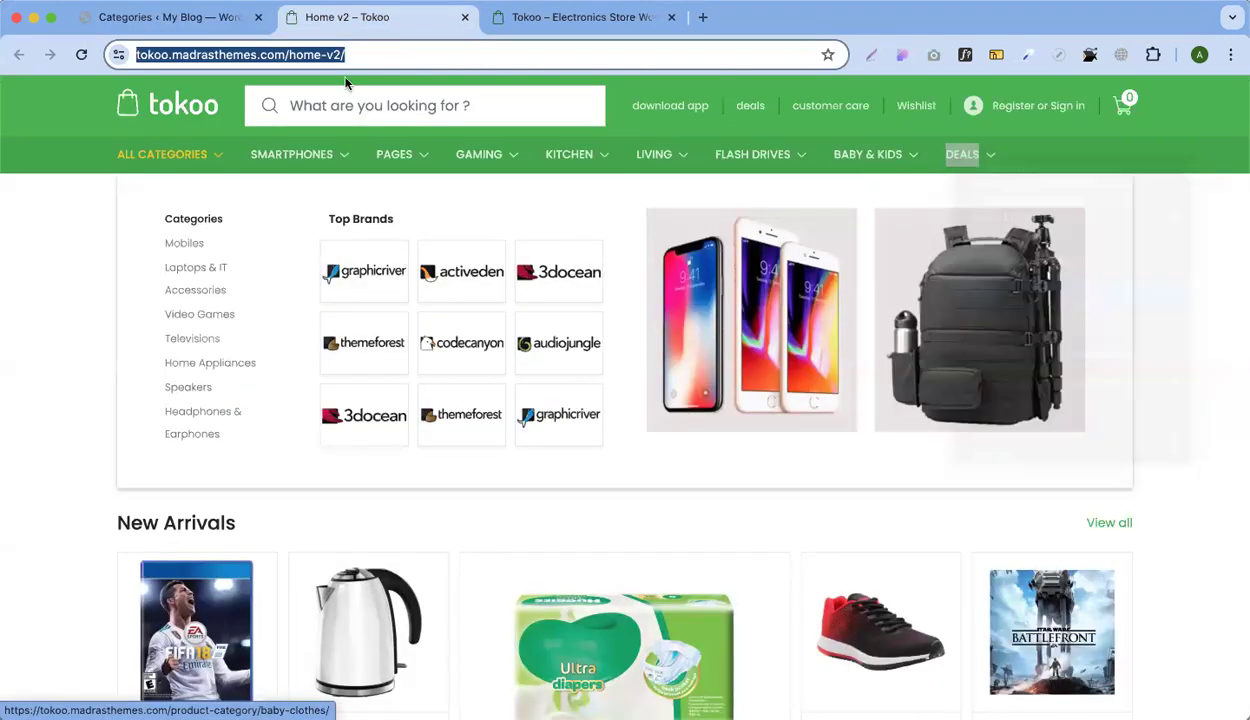
pyautogui.click(220, 18)
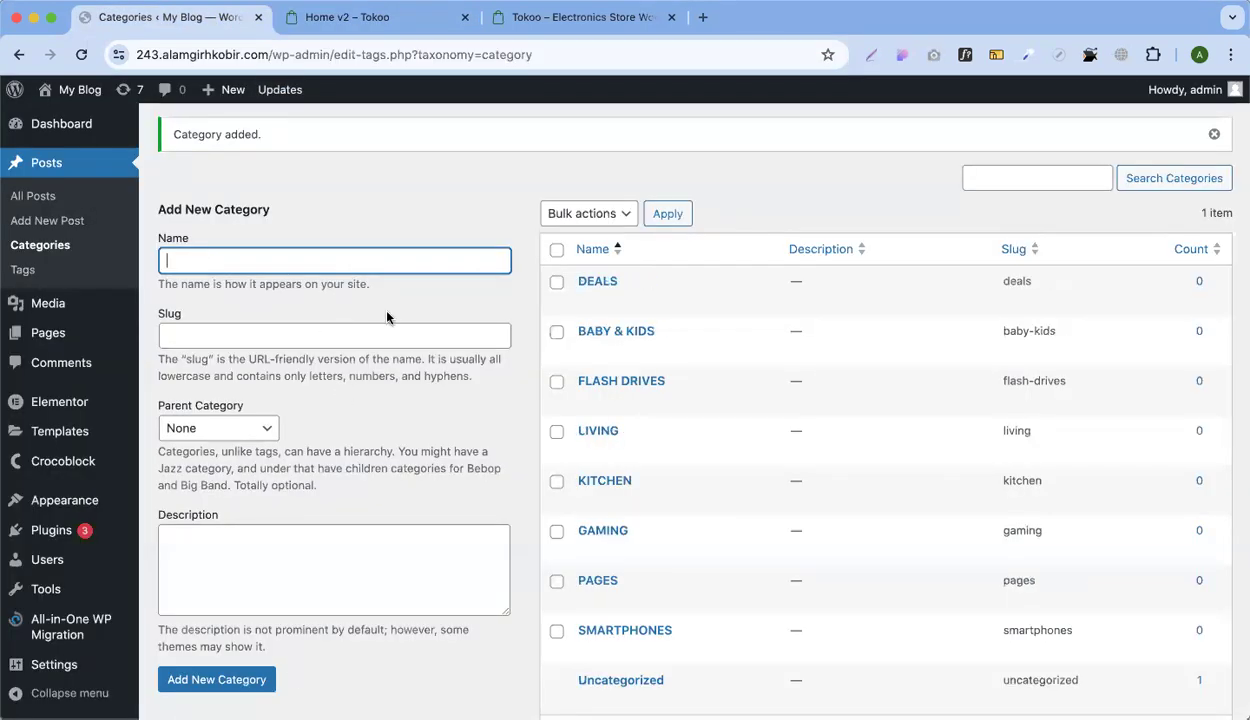
# Review the list of added post categories and open the WordPress menu editor
pyautogui.scroll(-5, 634, 520)
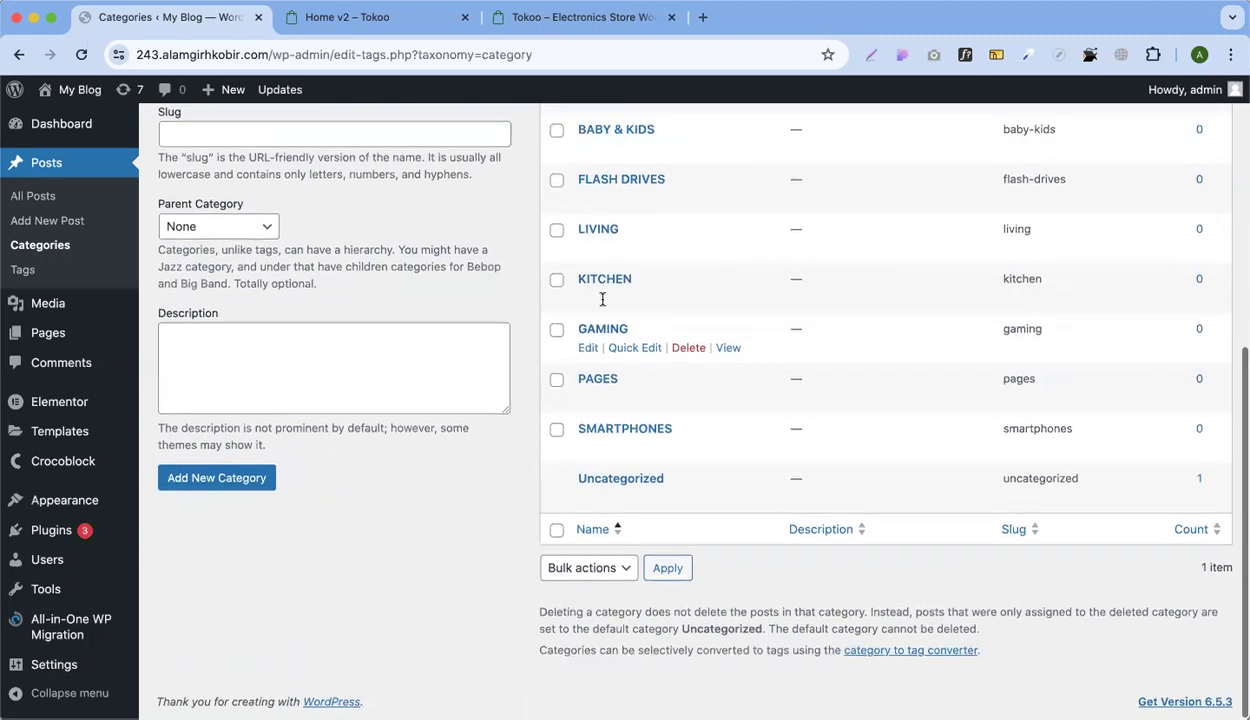
pyautogui.scroll(5, 602, 299)
pyautogui.scroll(-5, 349, 310)
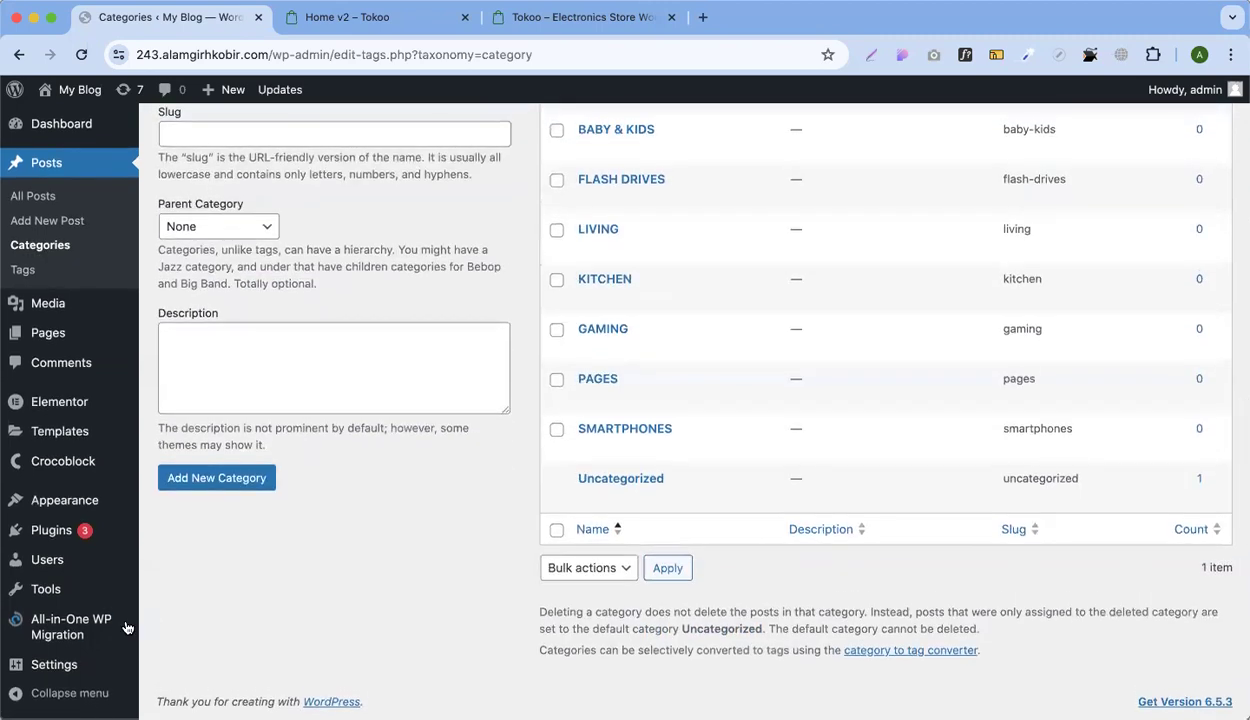
pyautogui.scroll(3, 673, 314)
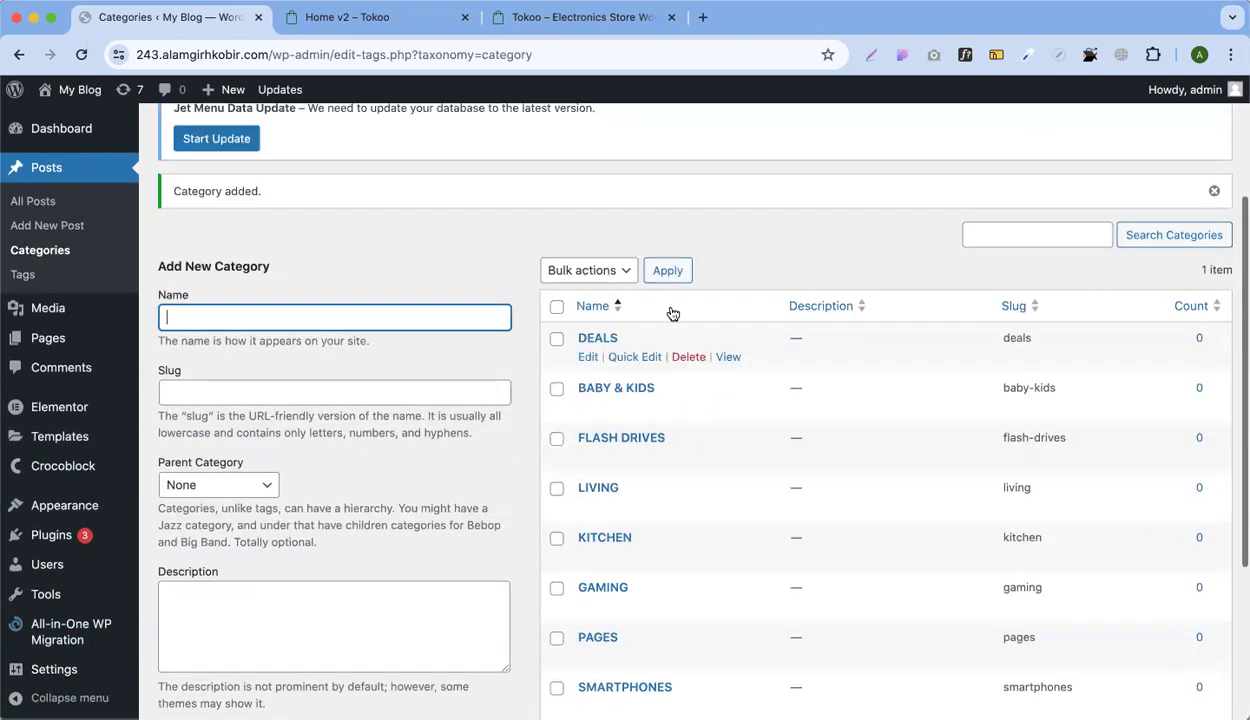
pyautogui.scroll(-3, 683, 544)
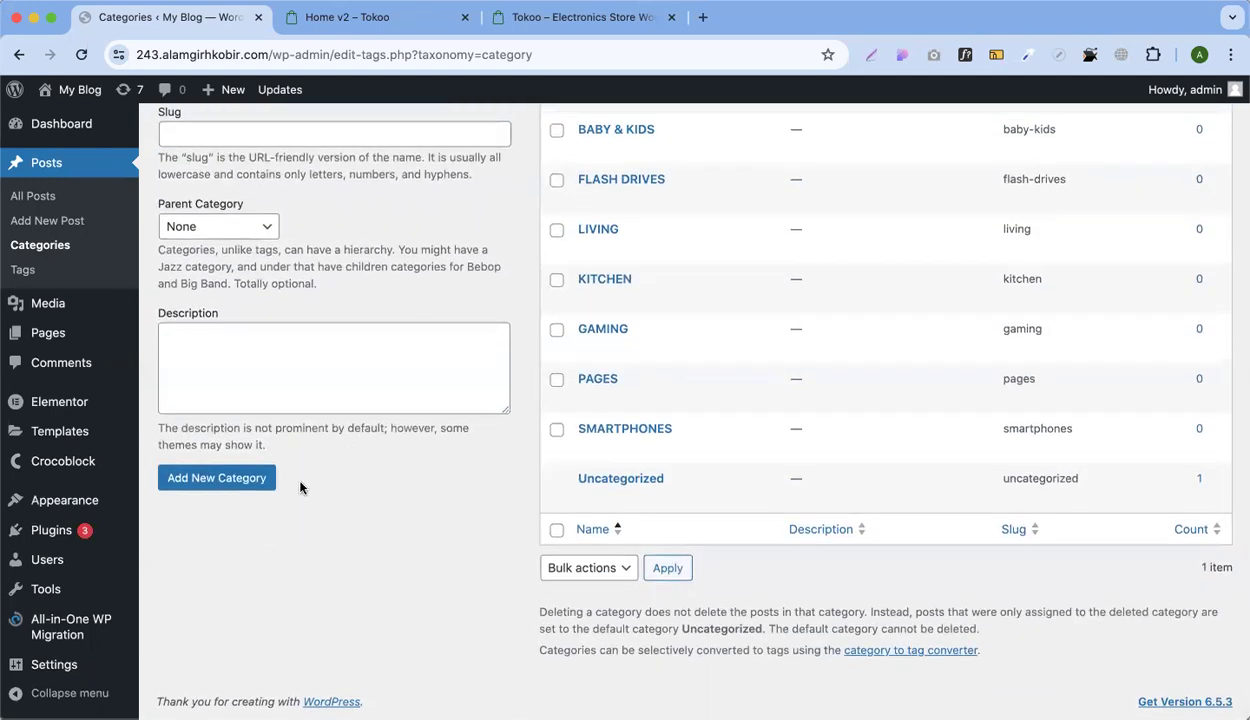
pyautogui.moveTo(70, 500)
pyautogui.click(175, 576)
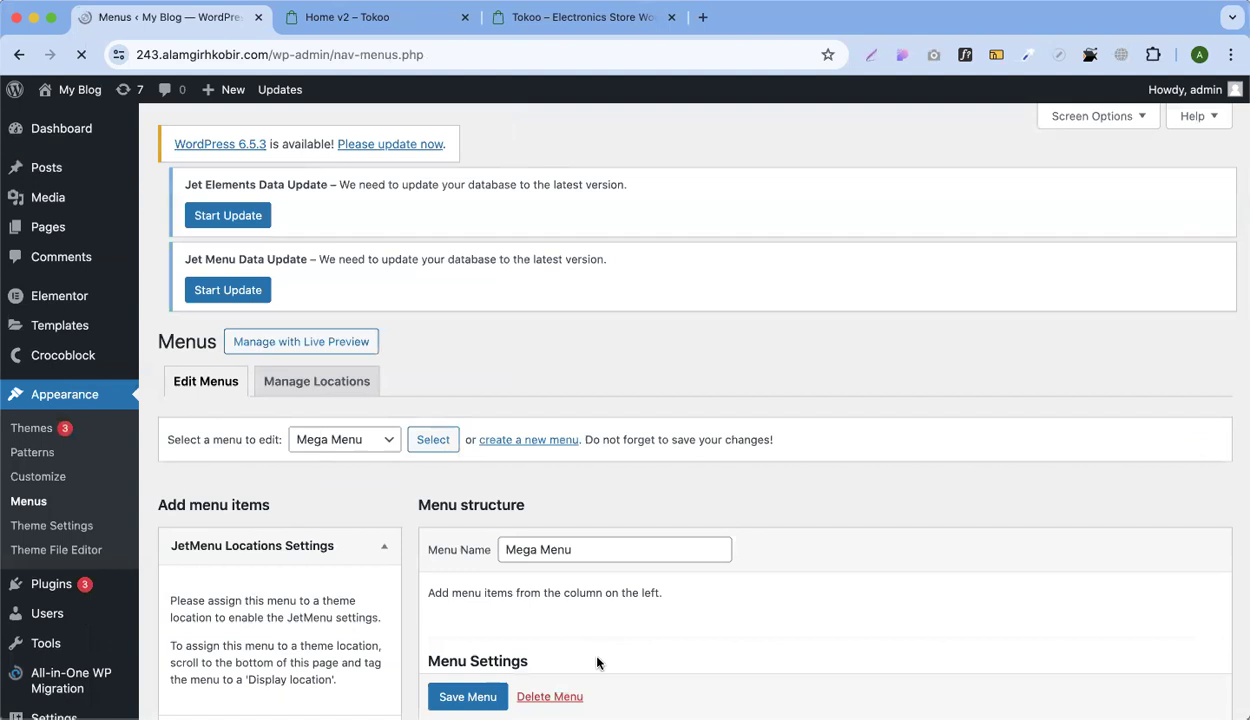
# Add all existing post categories as items of the Mega Menu
pyautogui.scroll(-5, 591, 494)
pyautogui.scroll(5, 518, 460)
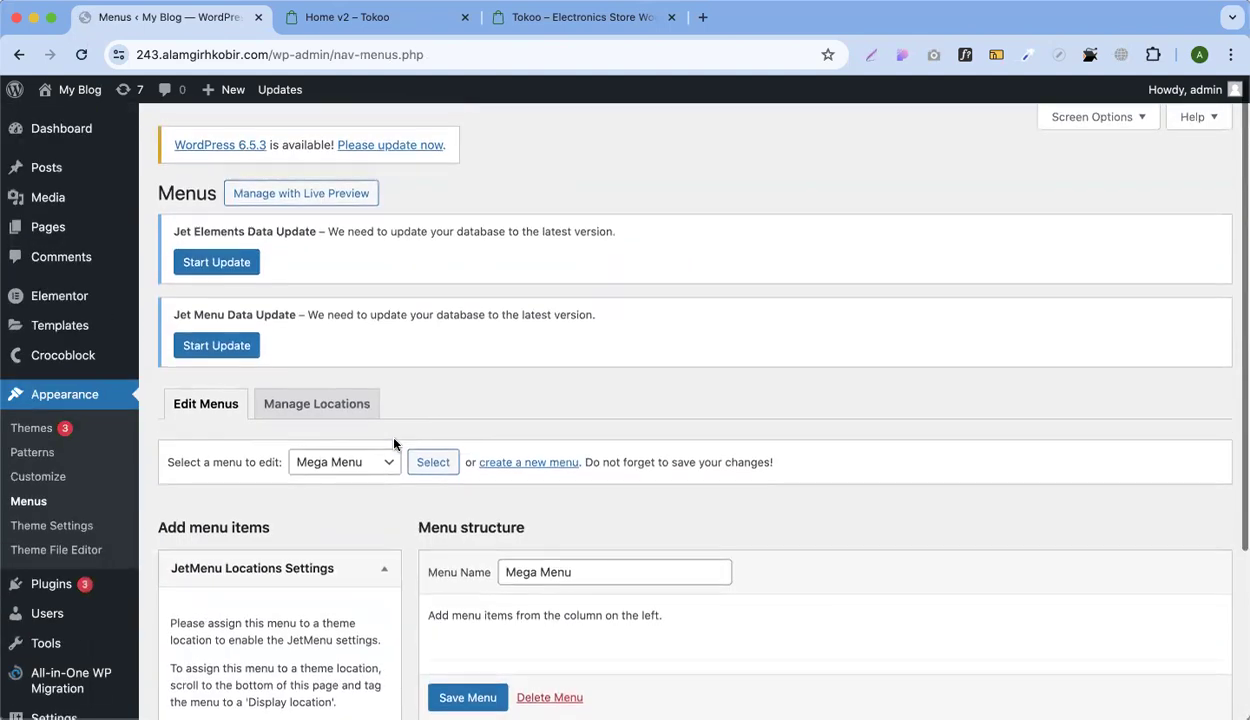
pyautogui.scroll(-2, 394, 444)
pyautogui.scroll(-4, 336, 396)
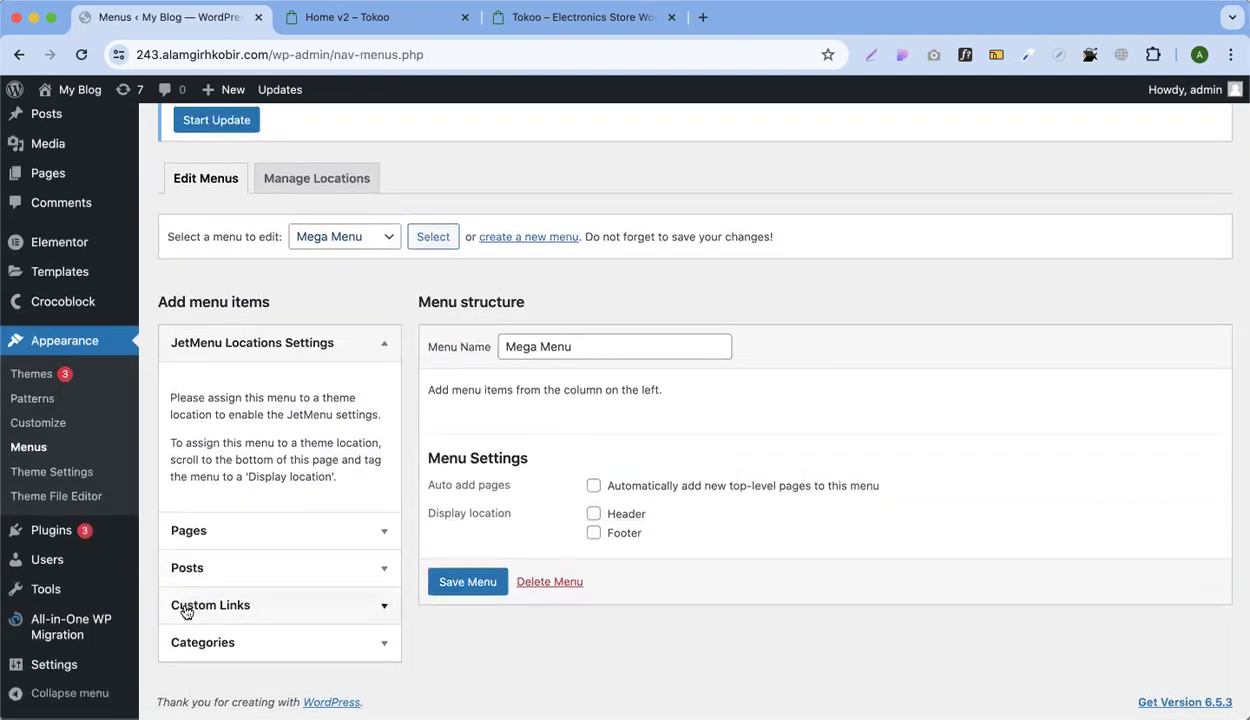
pyautogui.click(165, 648)
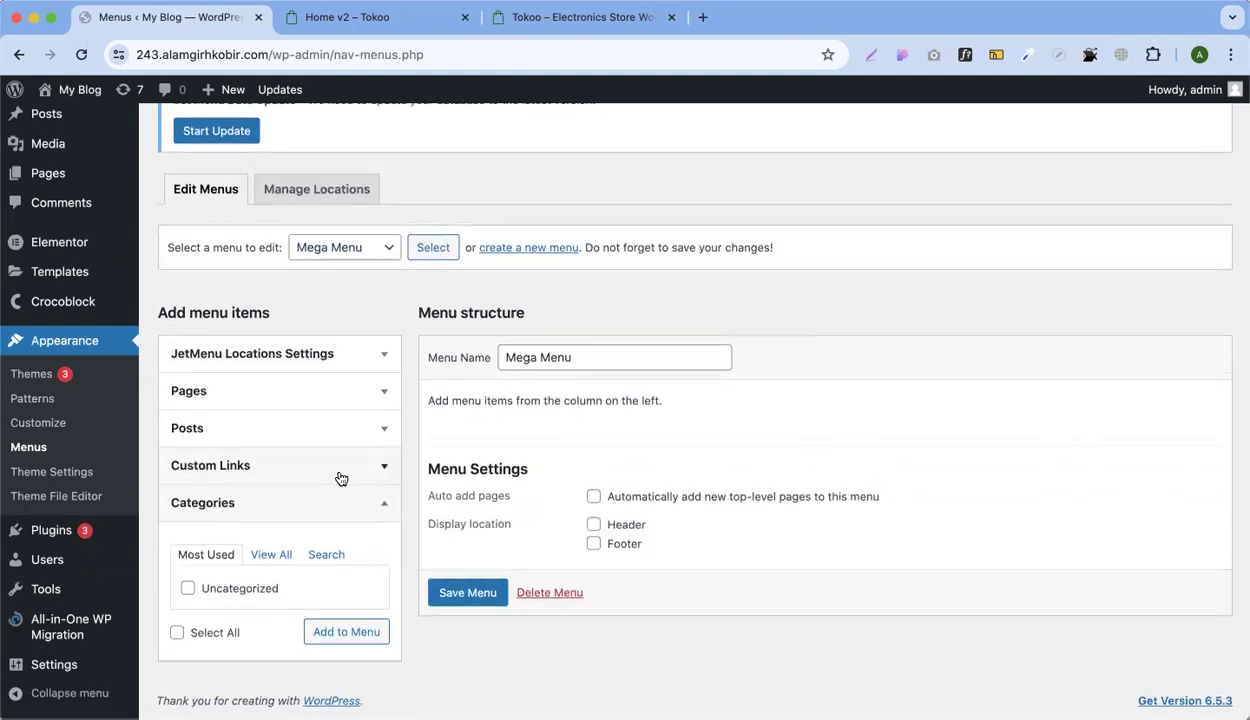
pyautogui.click(256, 557)
pyautogui.scroll(-3, 547, 405)
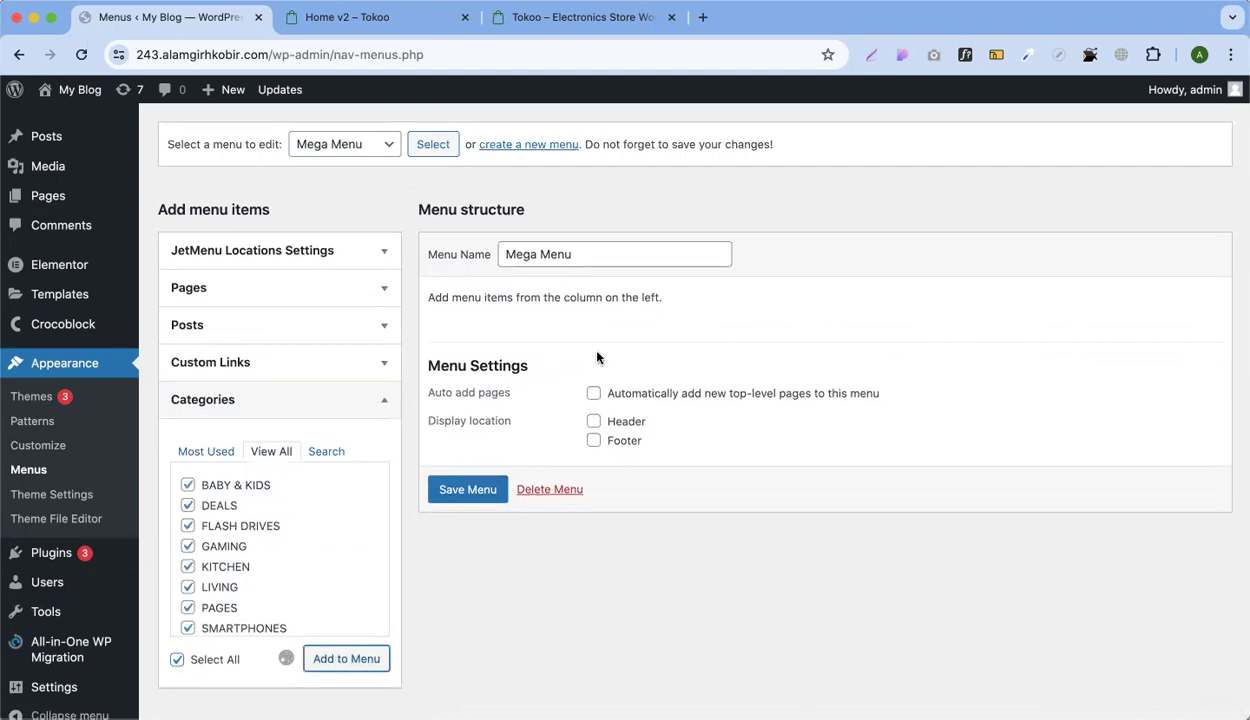
# Remove the Uncategorized item from the Mega Menu structure
pyautogui.scroll(-5, 544, 349)
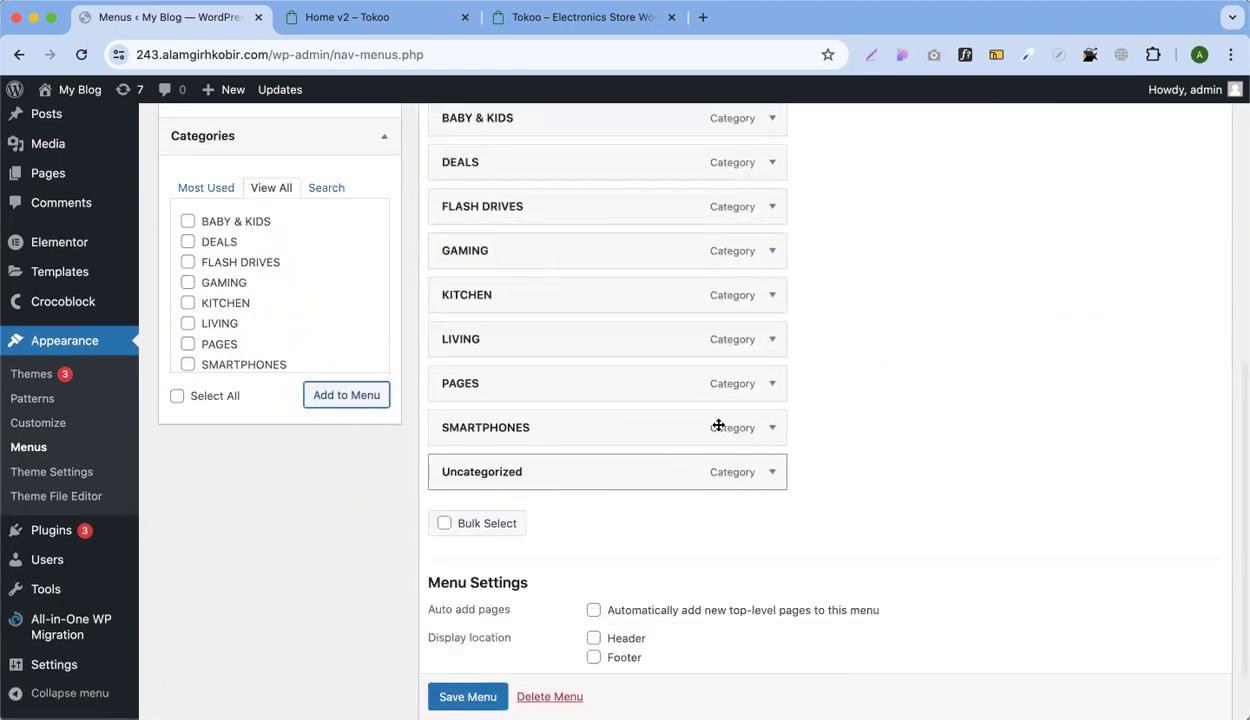
pyautogui.click(772, 472)
pyautogui.scroll(-5, 437, 477)
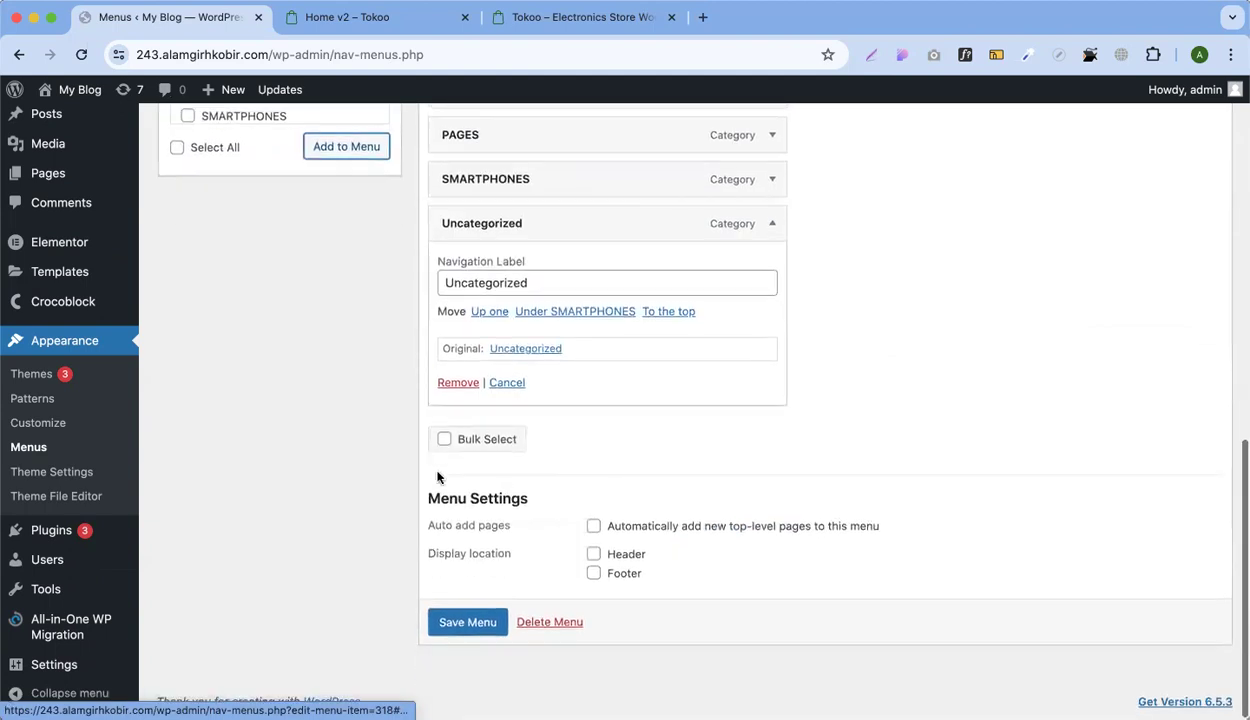
pyautogui.click(455, 384)
# Move SMARTPHONES to the start of the Mega Menu structure and try to place PAGES directly after it
pyautogui.scroll(2, 607, 451)
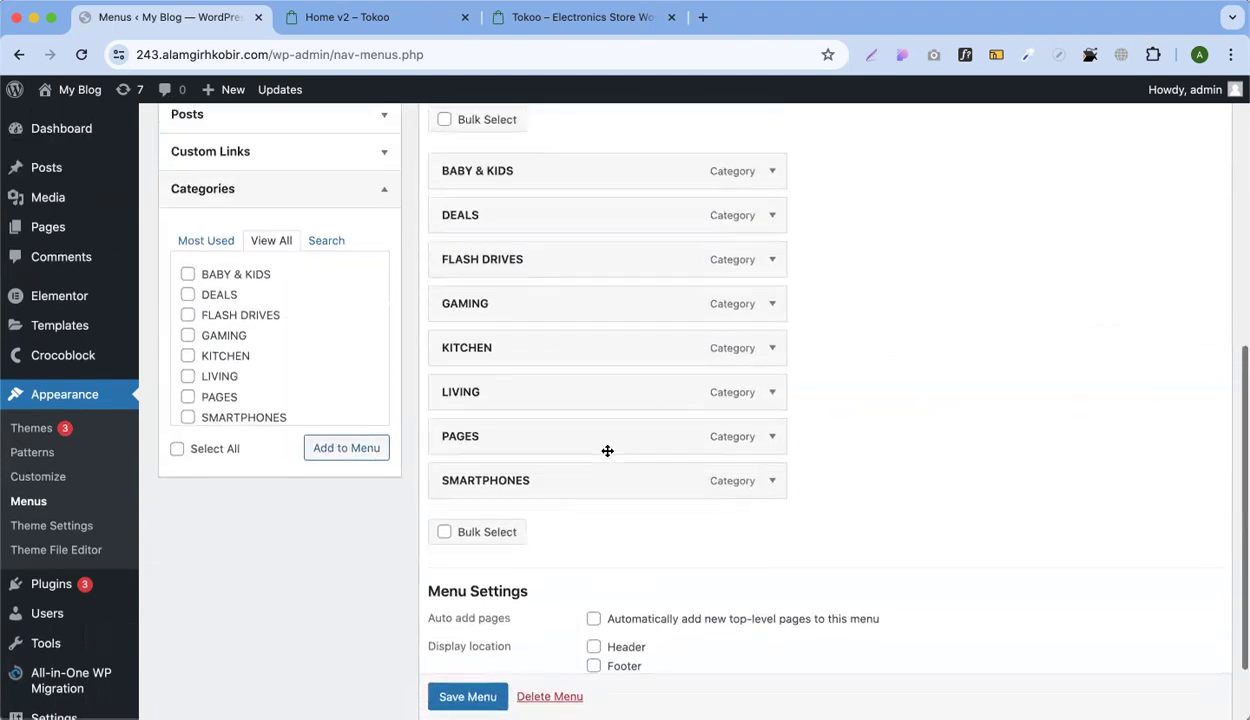
pyautogui.moveTo(511, 480); pyautogui.dragTo(489, 164)
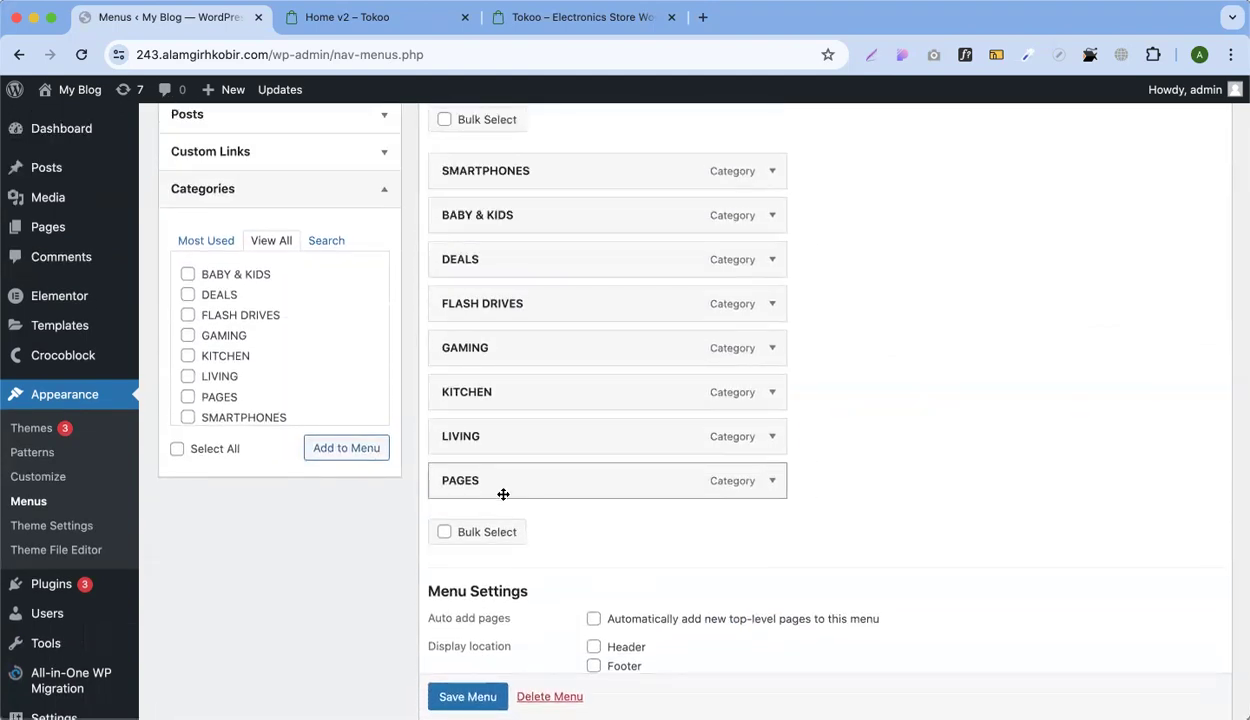
pyautogui.moveTo(477, 485); pyautogui.dragTo(519, 259)
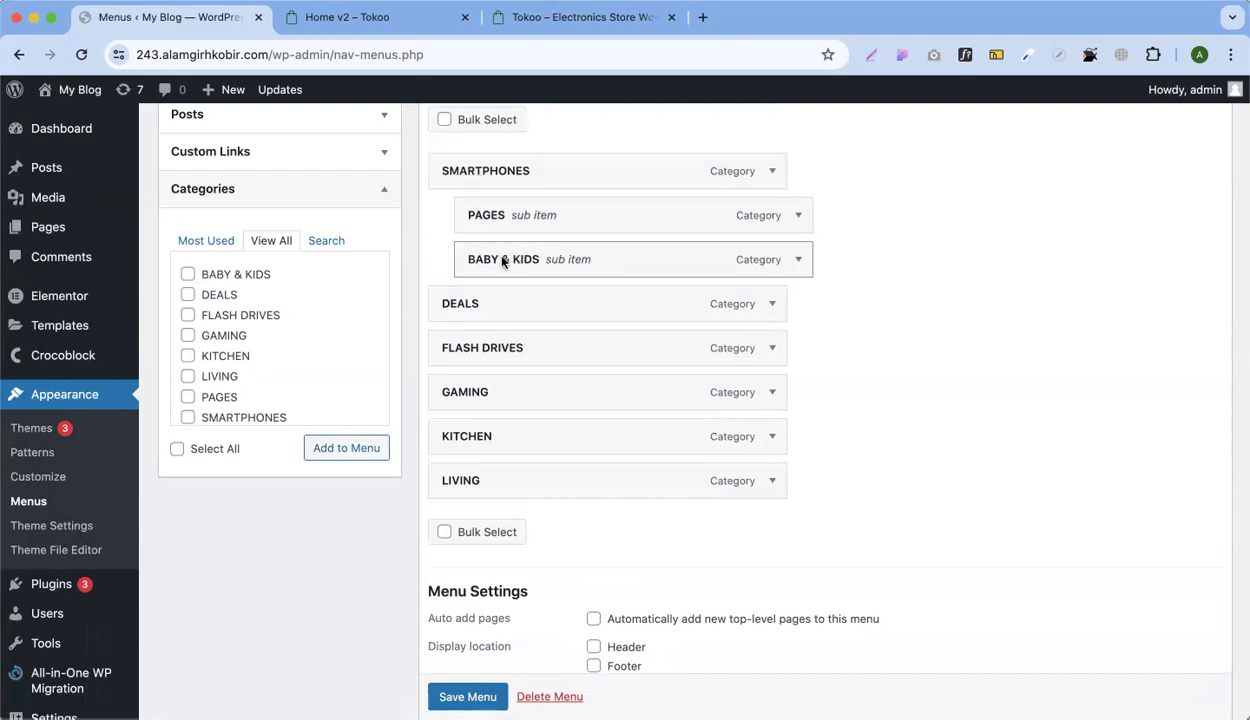
pyautogui.moveTo(508, 216); pyautogui.dragTo(545, 165)
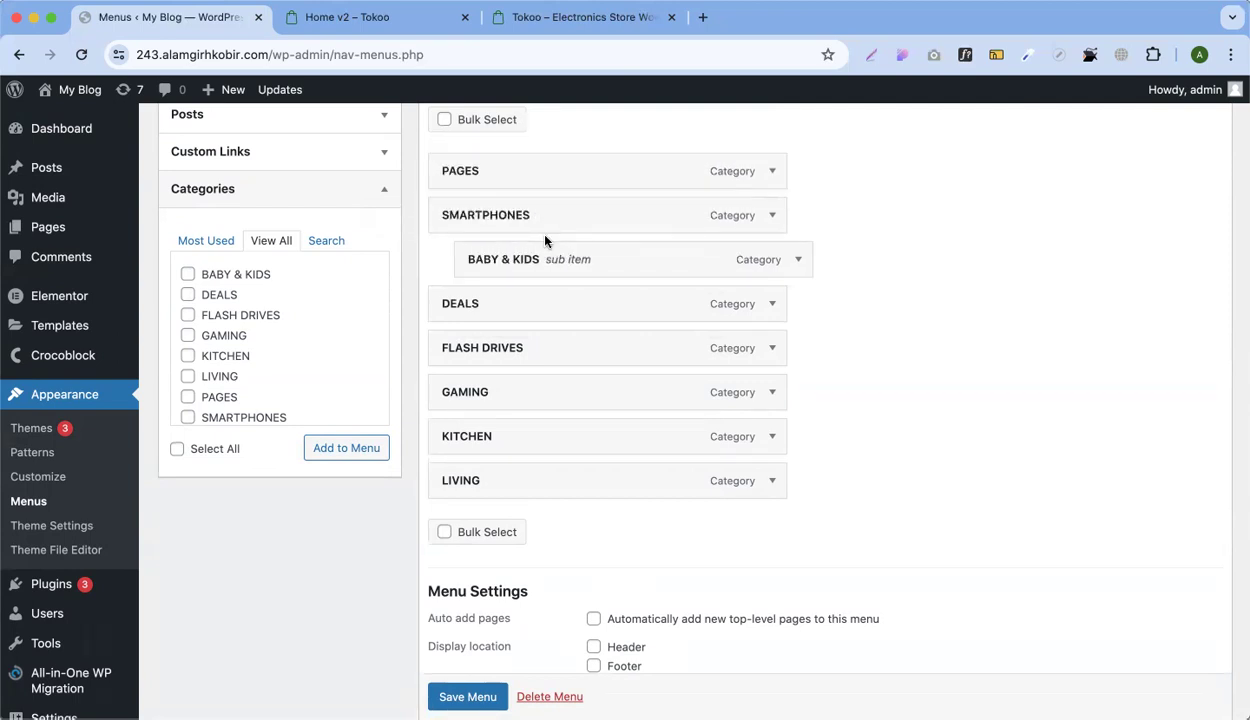
pyautogui.moveTo(508, 215); pyautogui.dragTo(483, 212)
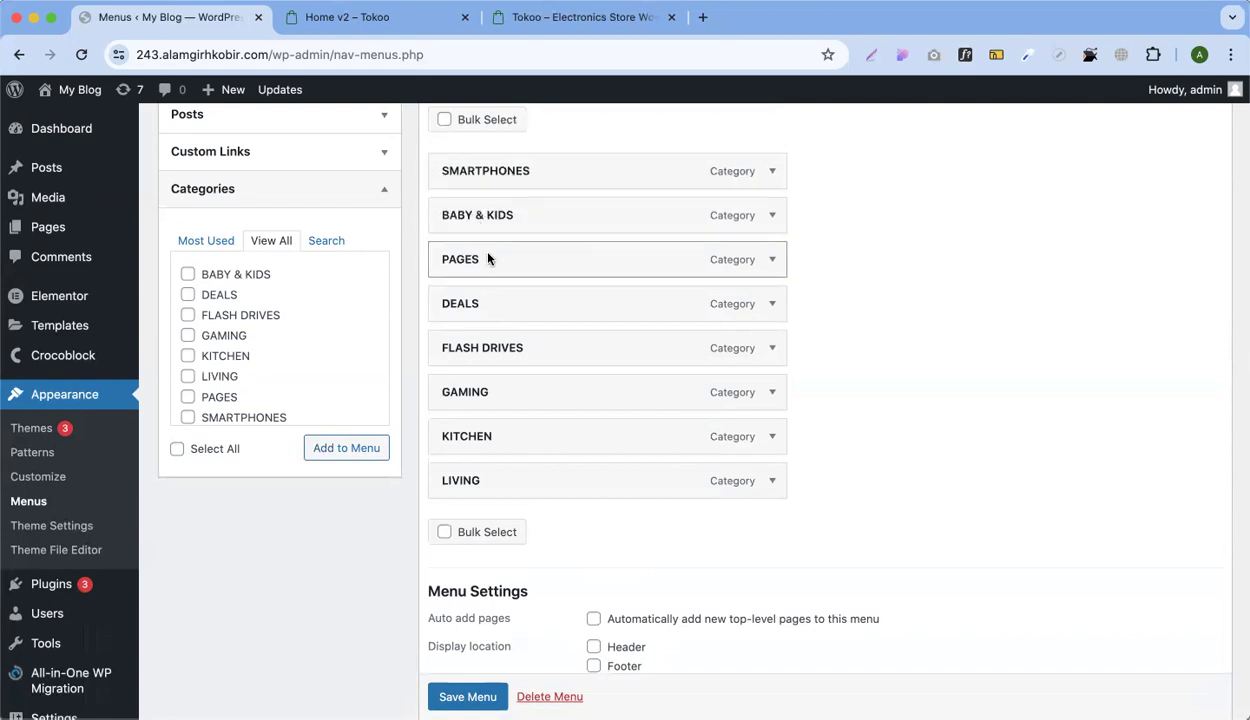
# Check the navigation order in the Tokoo demo and arrange PAGES, GAMING and KITCHEN directly after SMARTPHONES as top-level items of the Mega Menu
pyautogui.click(362, 17)
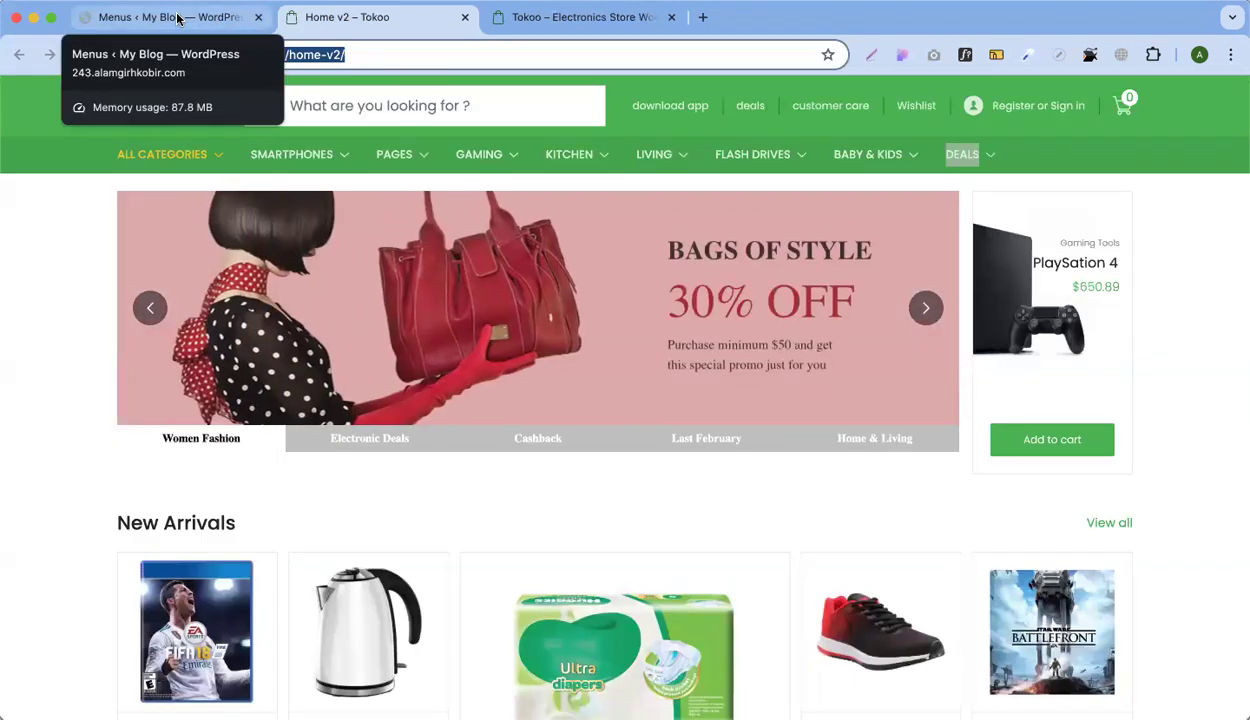
pyautogui.click(172, 17)
pyautogui.moveTo(467, 262); pyautogui.dragTo(466, 222)
pyautogui.moveTo(462, 393); pyautogui.dragTo(427, 262)
pyautogui.moveTo(468, 442); pyautogui.dragTo(468, 312)
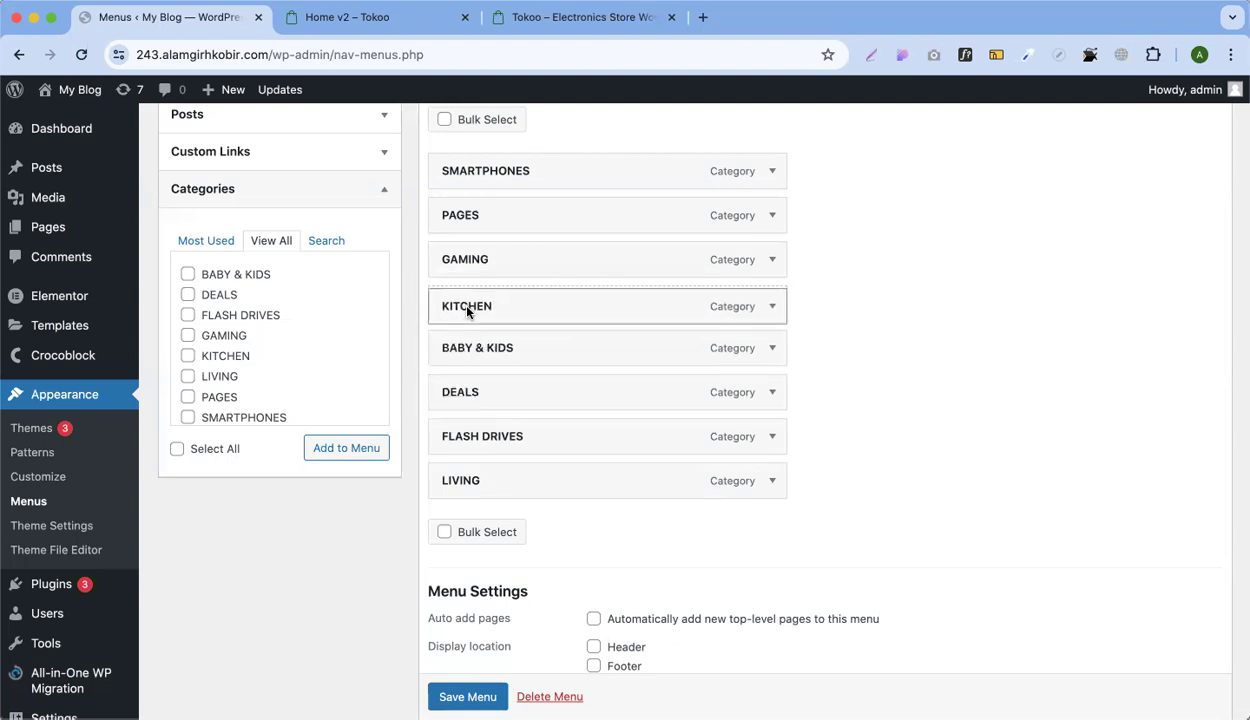
pyautogui.scroll(-1, 516, 346)
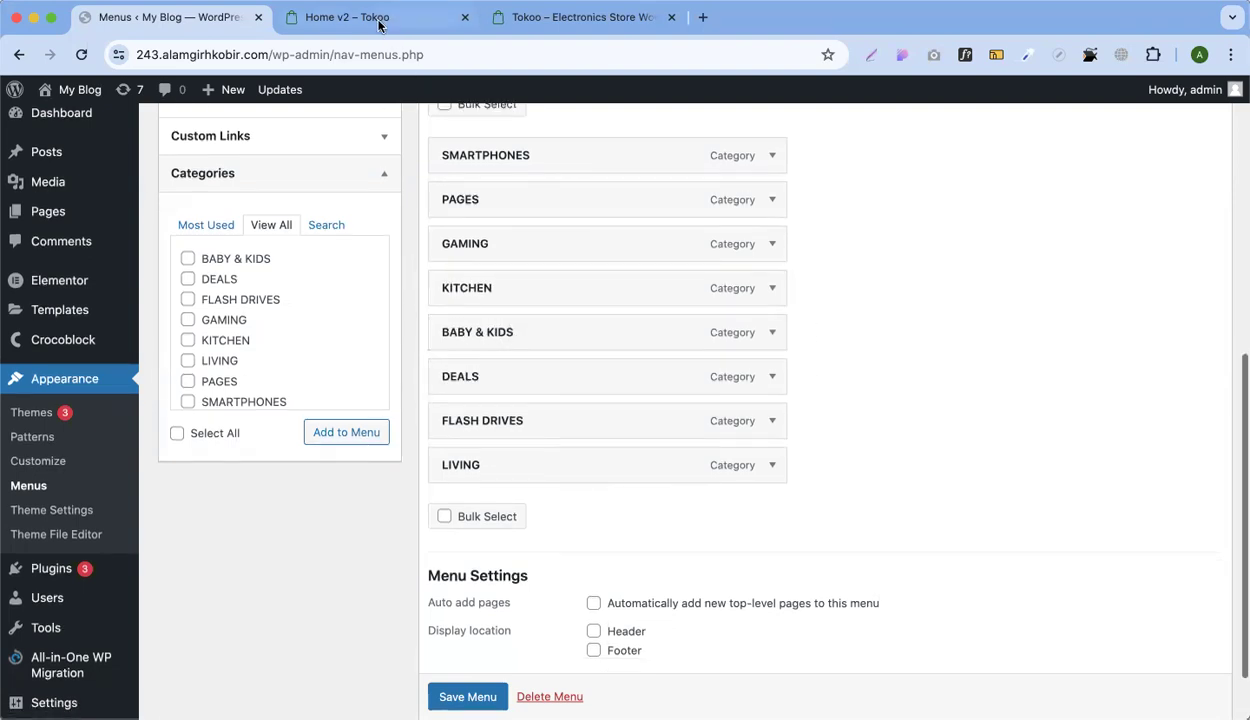
# Move LIVING directly after BABY & KIDS and DEALS to the end of the Mega Menu structure, and save the menu
pyautogui.click(366, 20)
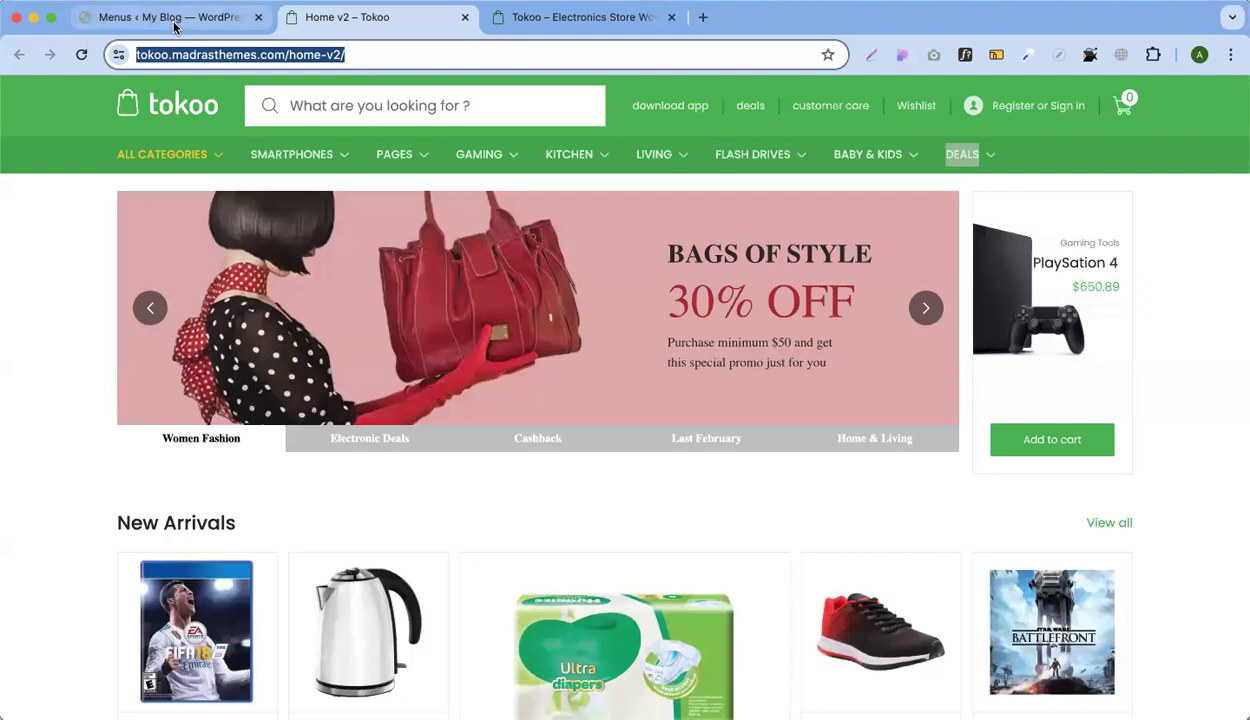
pyautogui.click(174, 24)
pyautogui.moveTo(472, 466); pyautogui.dragTo(446, 377)
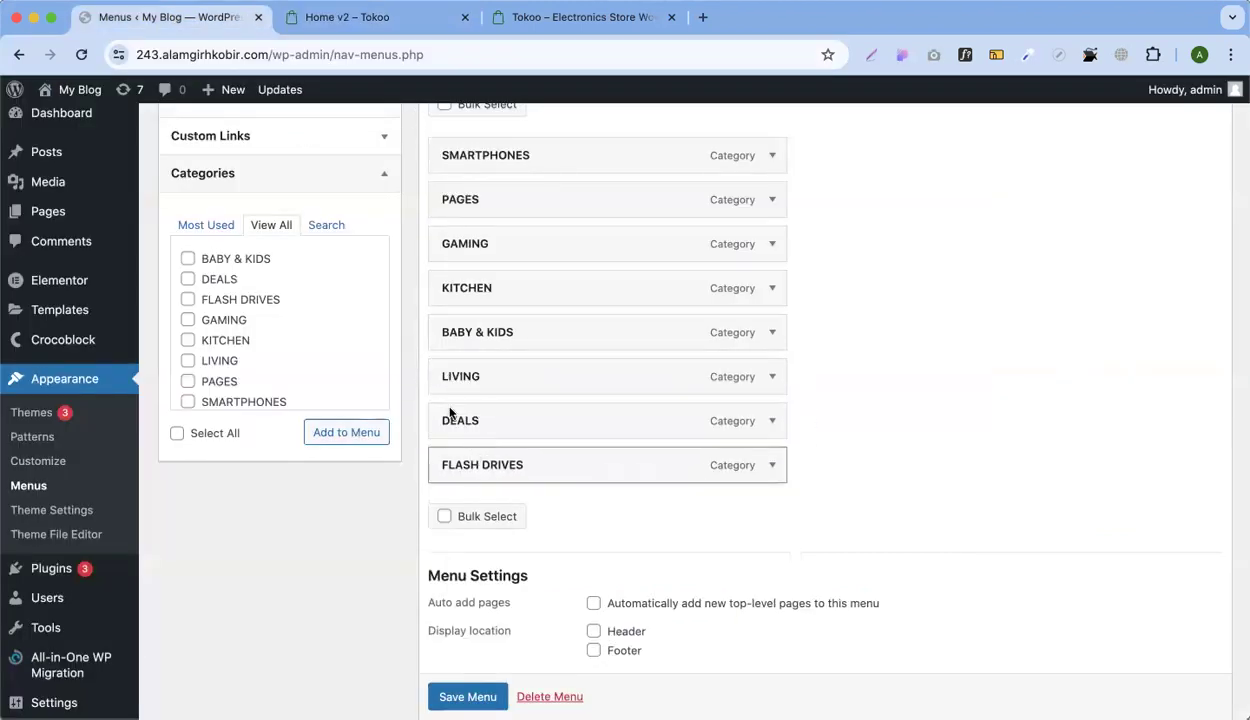
pyautogui.moveTo(463, 424); pyautogui.dragTo(460, 476)
pyautogui.scroll(-2, 511, 605)
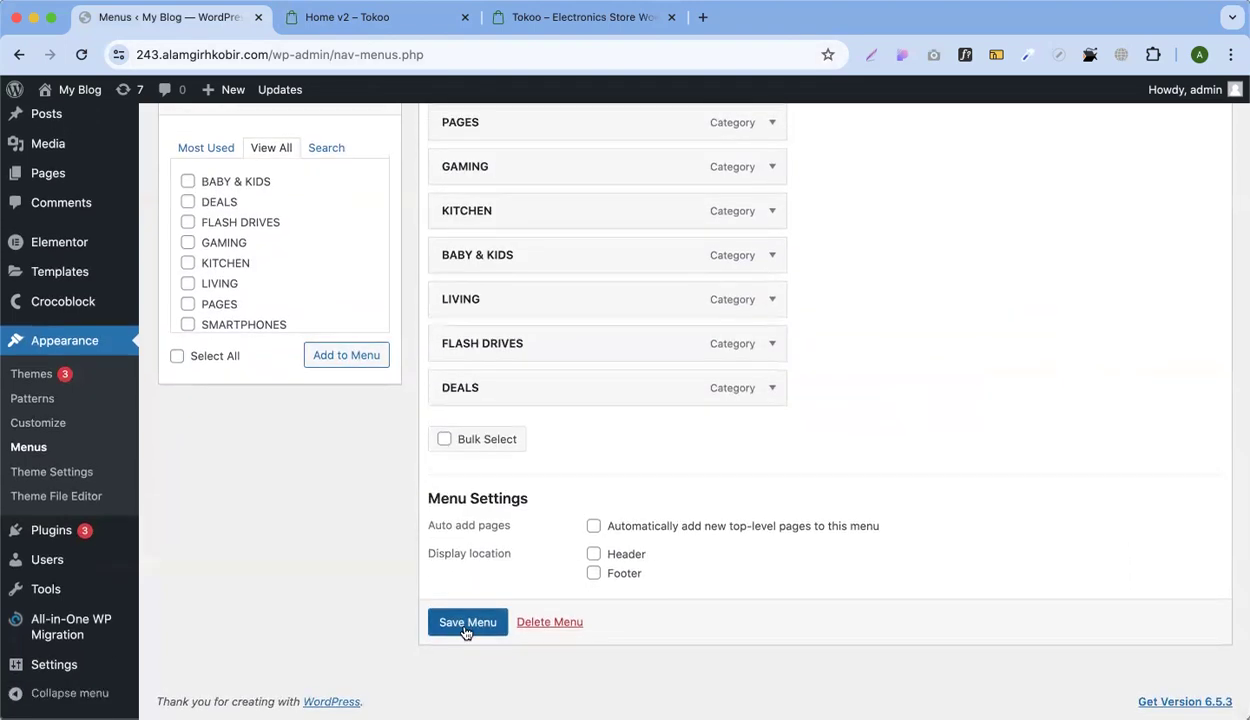
pyautogui.scroll(-5, 790, 370)
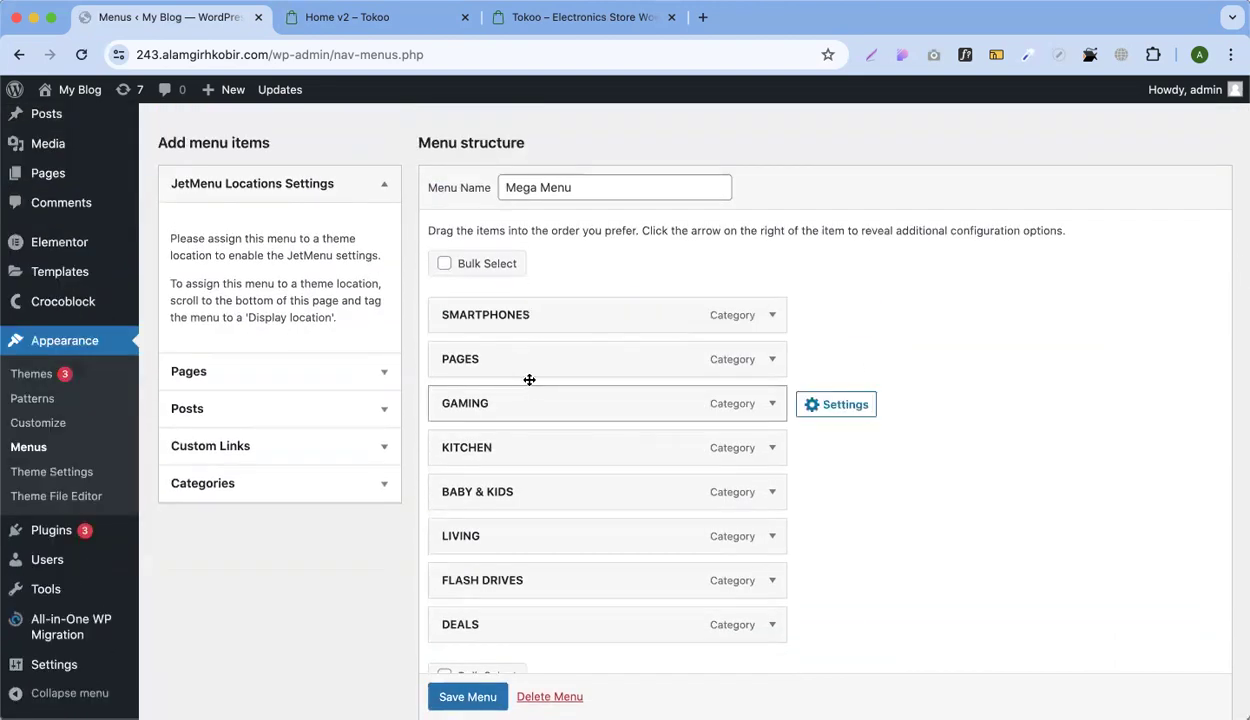
# Examine the Tokoo demo's dropdowns, including All Categories with its Women's Clothing submenu, and the Smartphones mega menu
pyautogui.click(343, 19)
pyautogui.moveTo(167, 160)
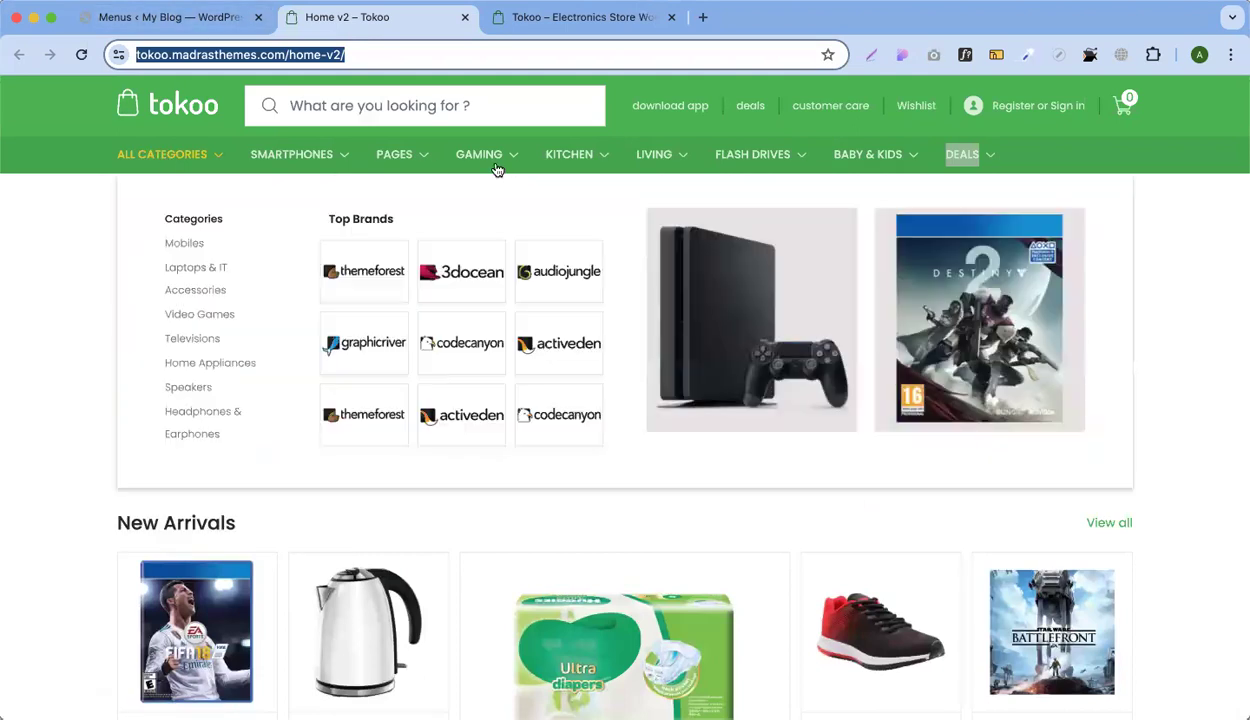
pyautogui.moveTo(166, 158)
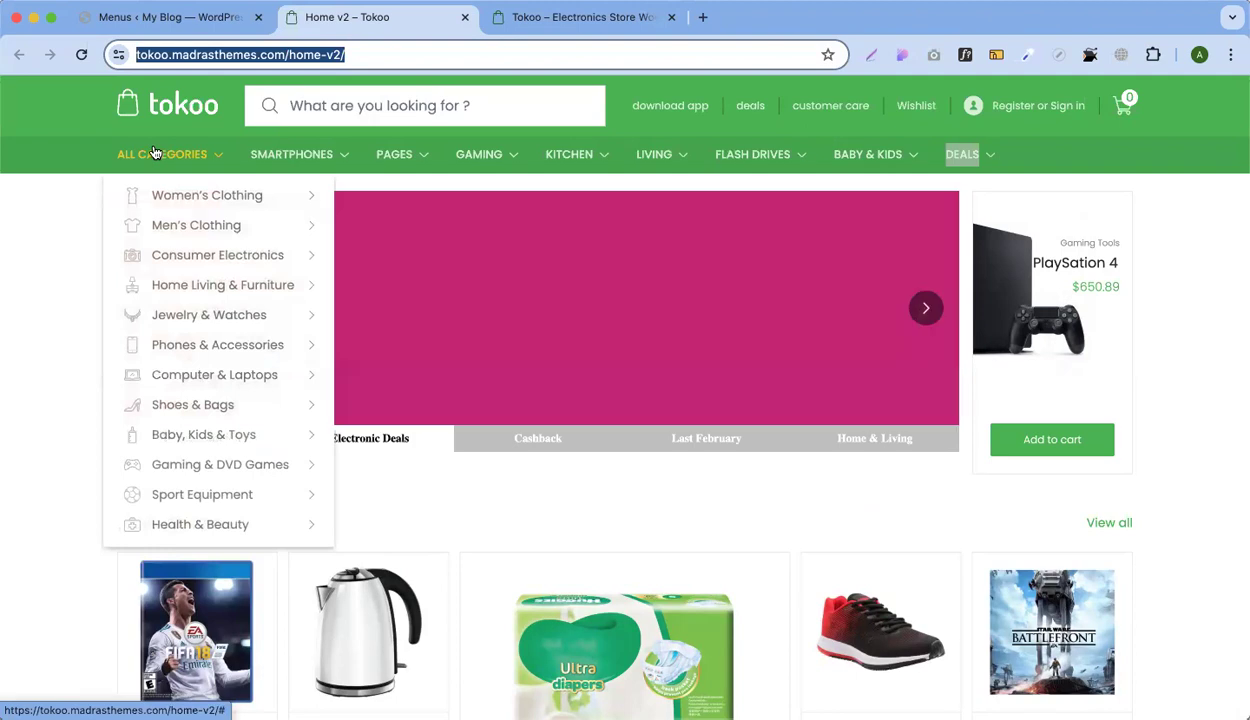
pyautogui.moveTo(207, 195)
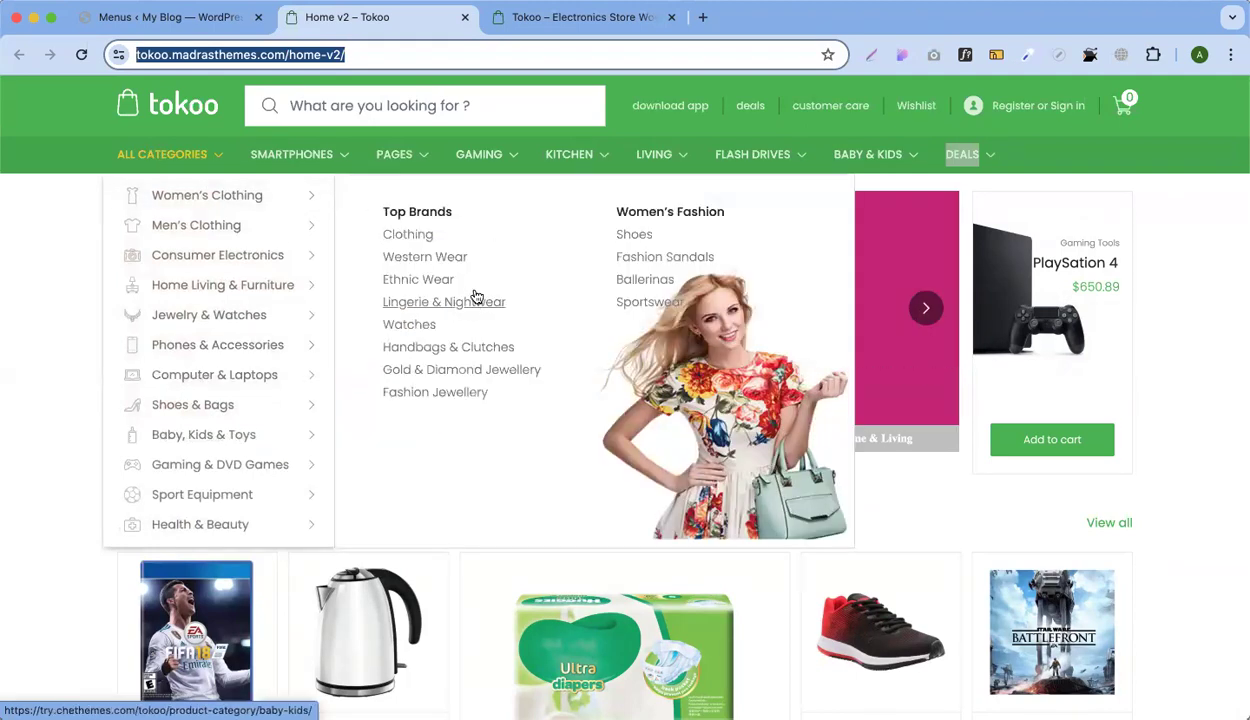
pyautogui.moveTo(273, 159)
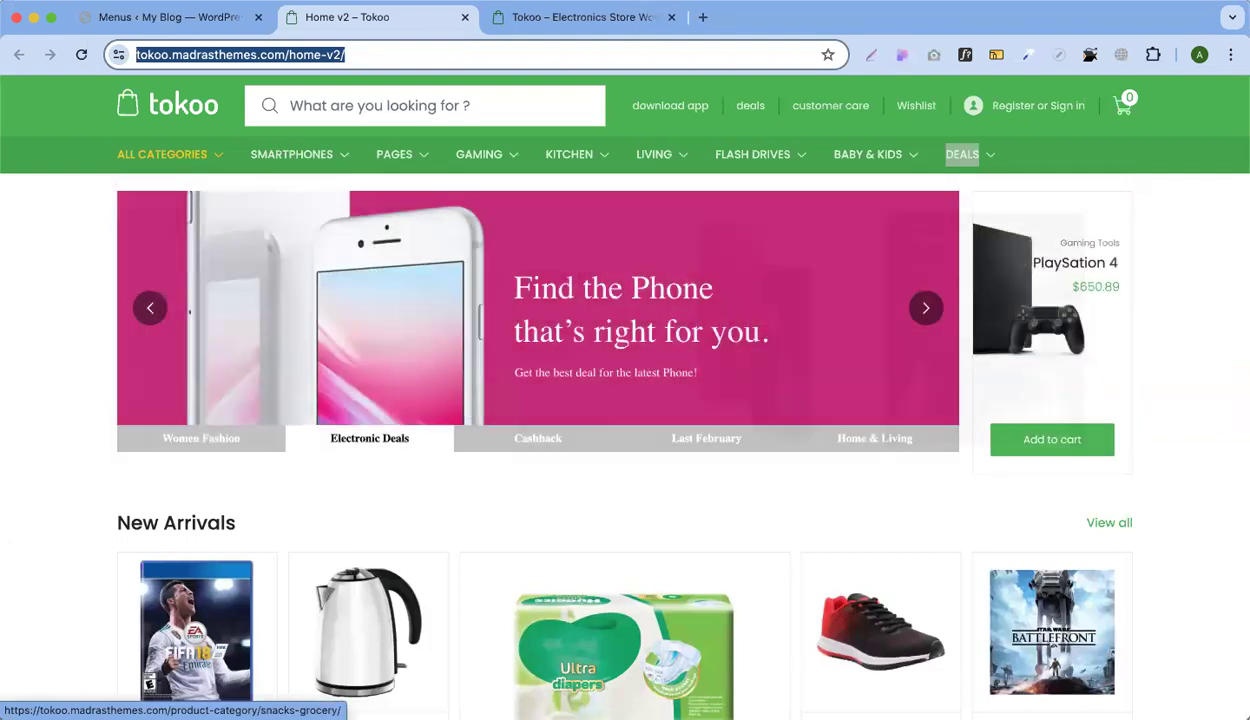
# Enable mega content for the SMARTPHONES menu item, set its content type to Elementor, and save the item settings
pyautogui.click(148, 17)
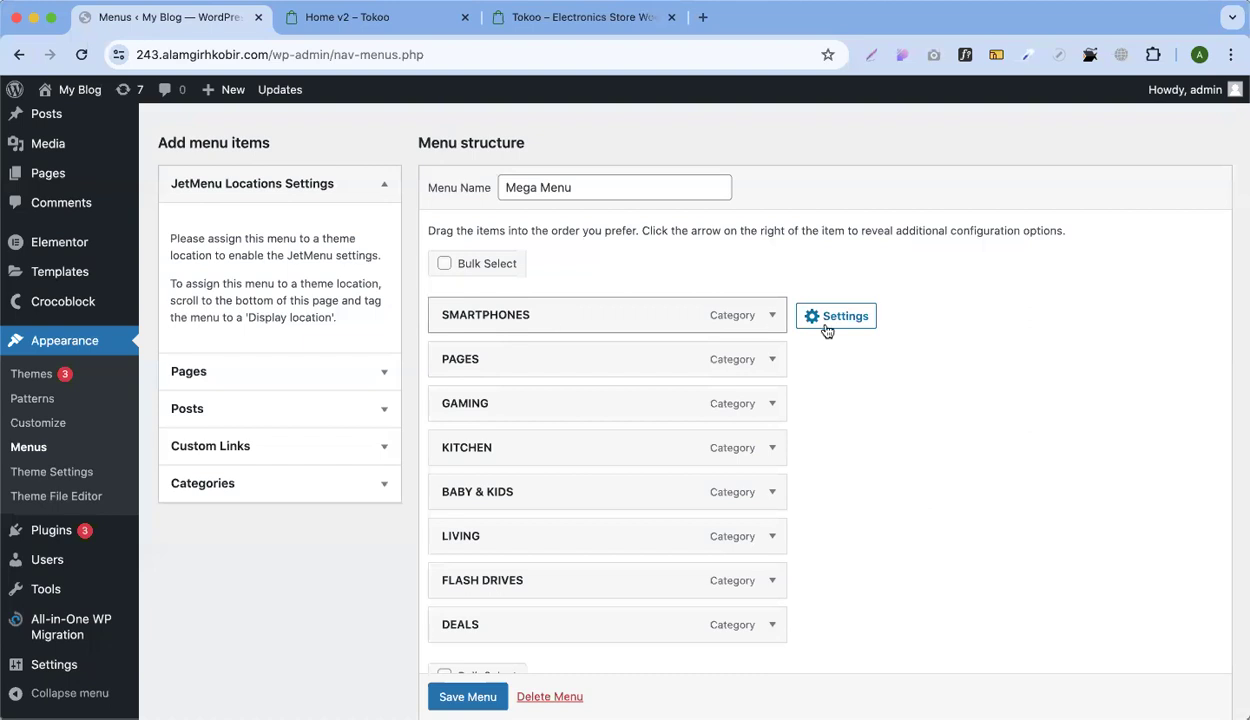
pyautogui.click(827, 328)
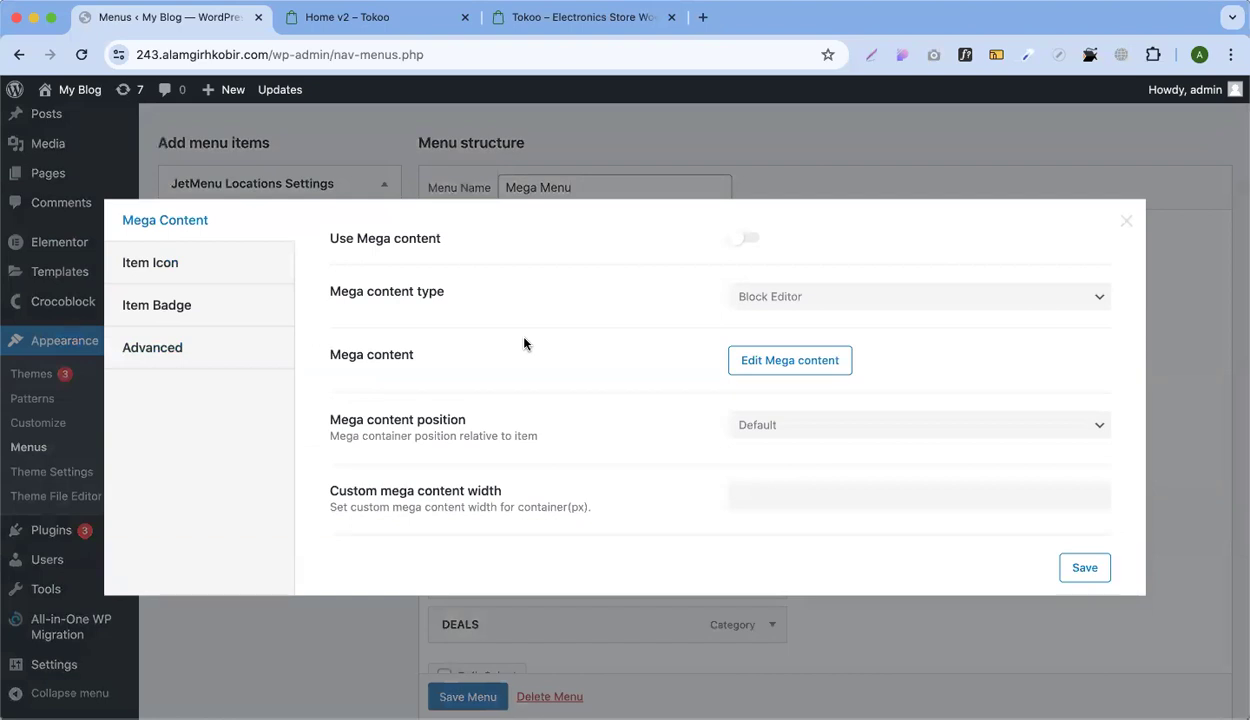
pyautogui.click(742, 239)
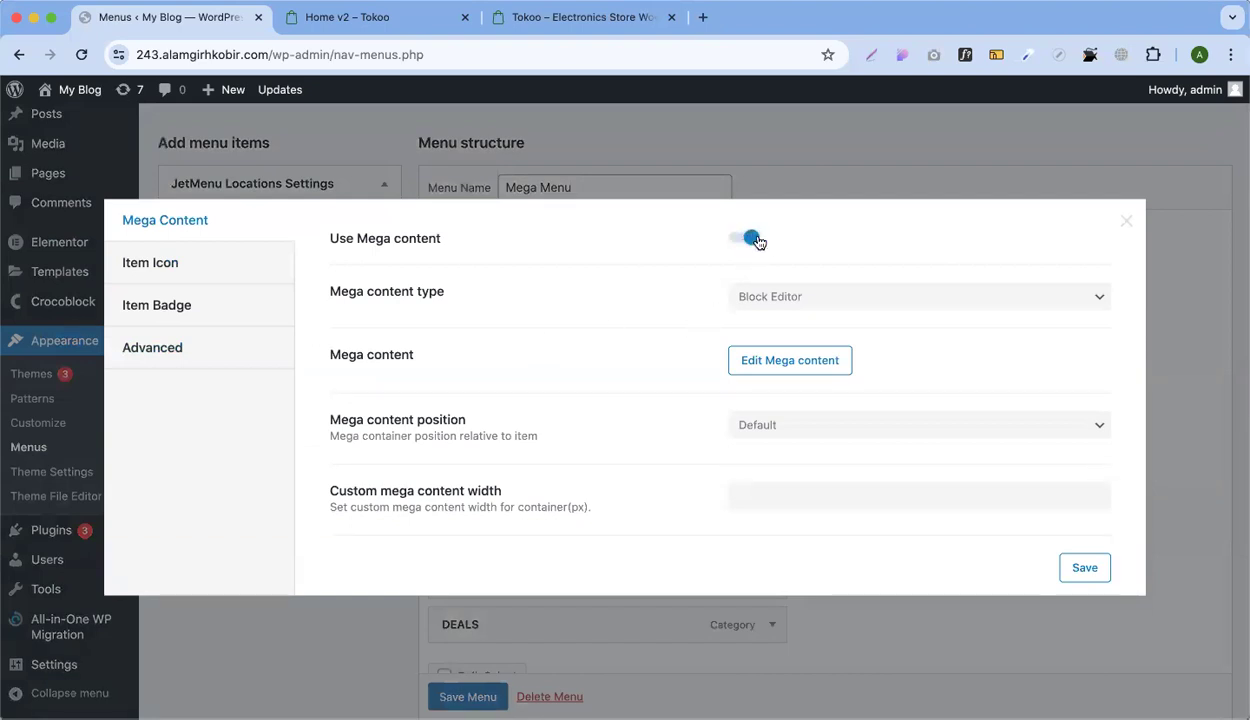
pyautogui.click(782, 298)
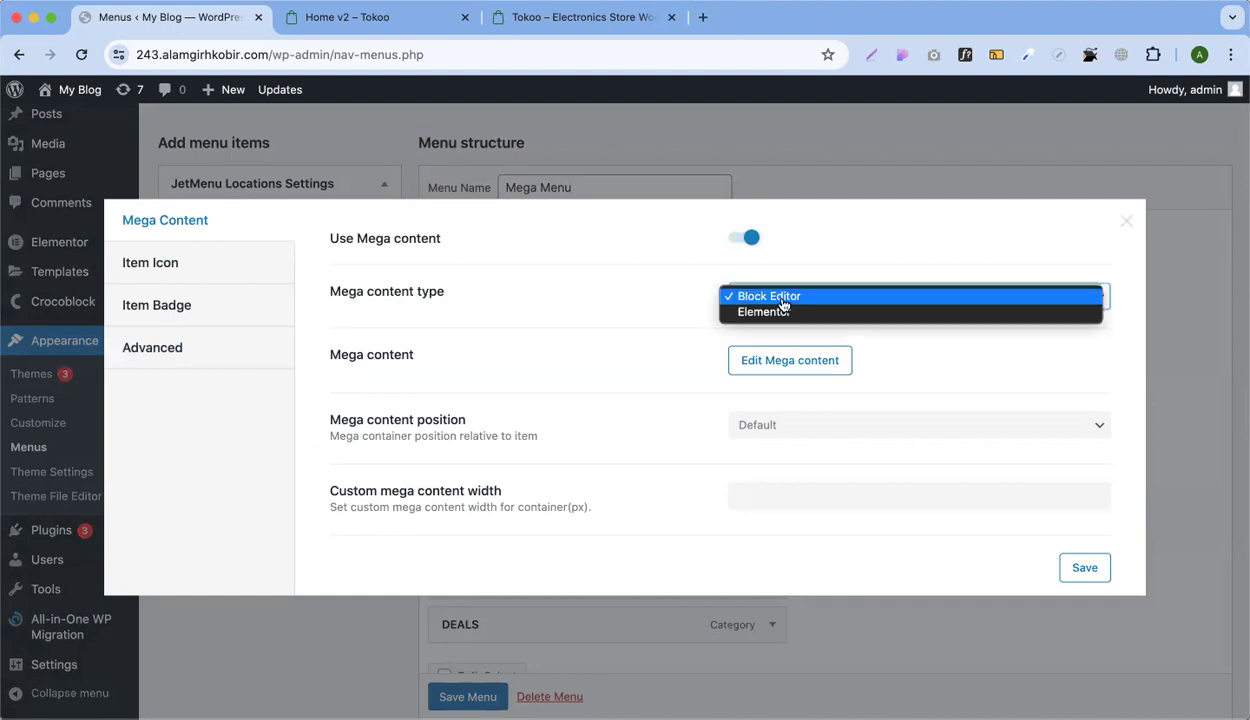
pyautogui.click(763, 312)
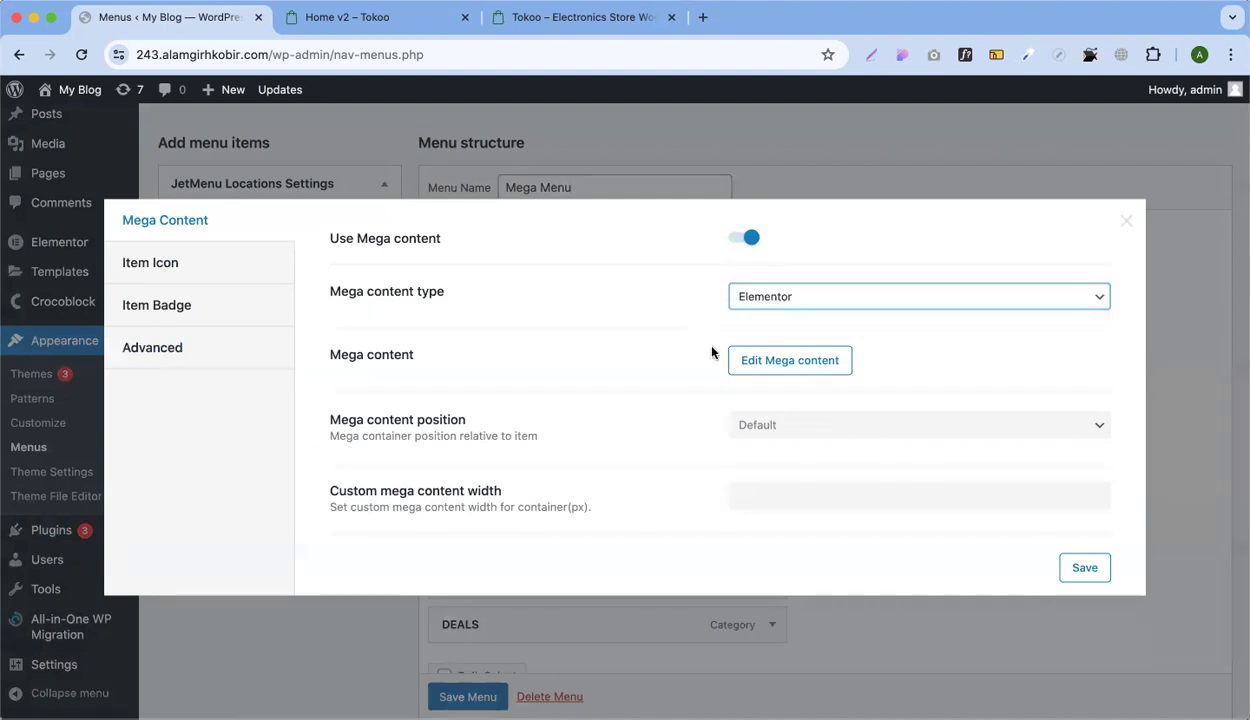
pyautogui.click(1094, 574)
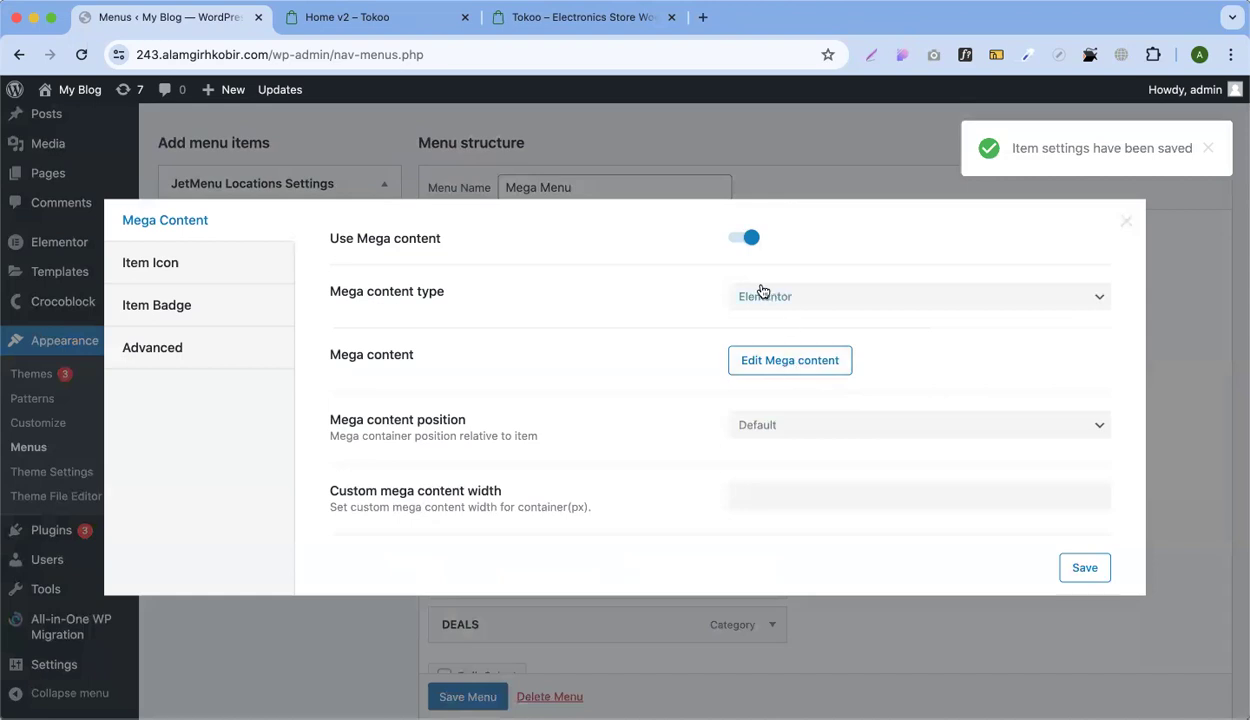
# Open the SMARTPHONES item's mega content for editing and copy the "Cases & Covers" title from the Tokoo demo's Smartphones dropdown
pyautogui.click(775, 366)
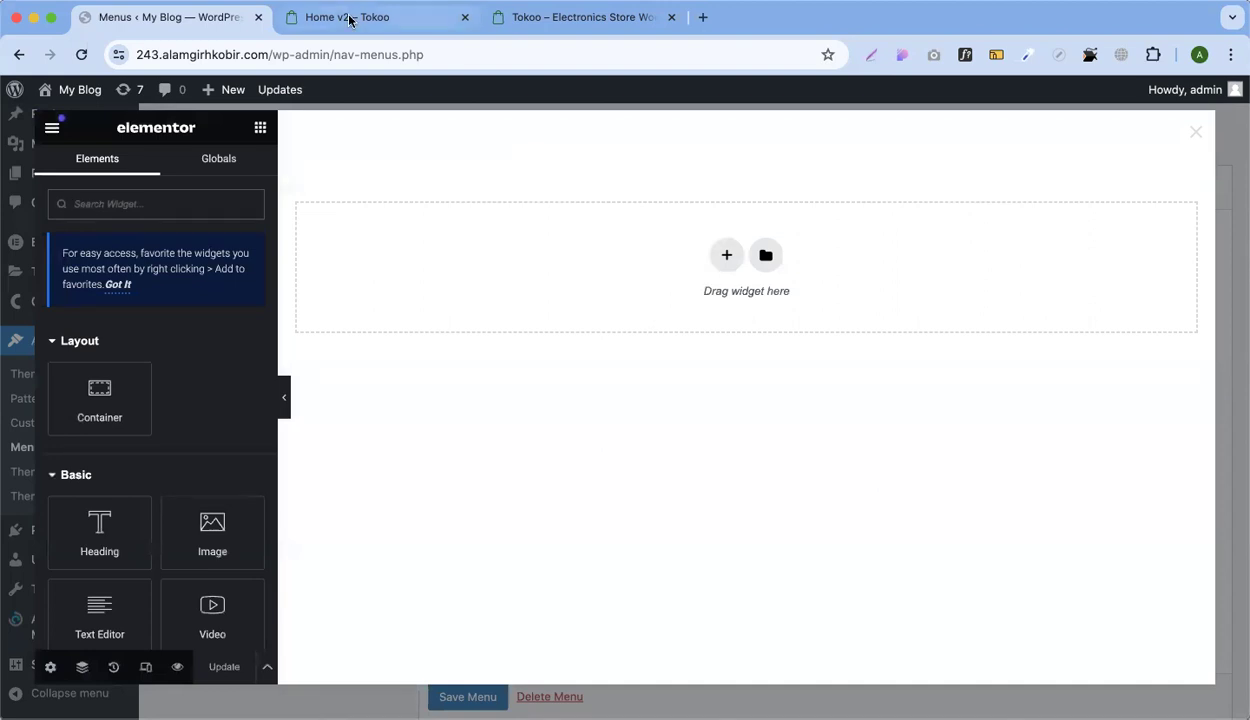
pyautogui.click(420, 18)
pyautogui.moveTo(308, 160)
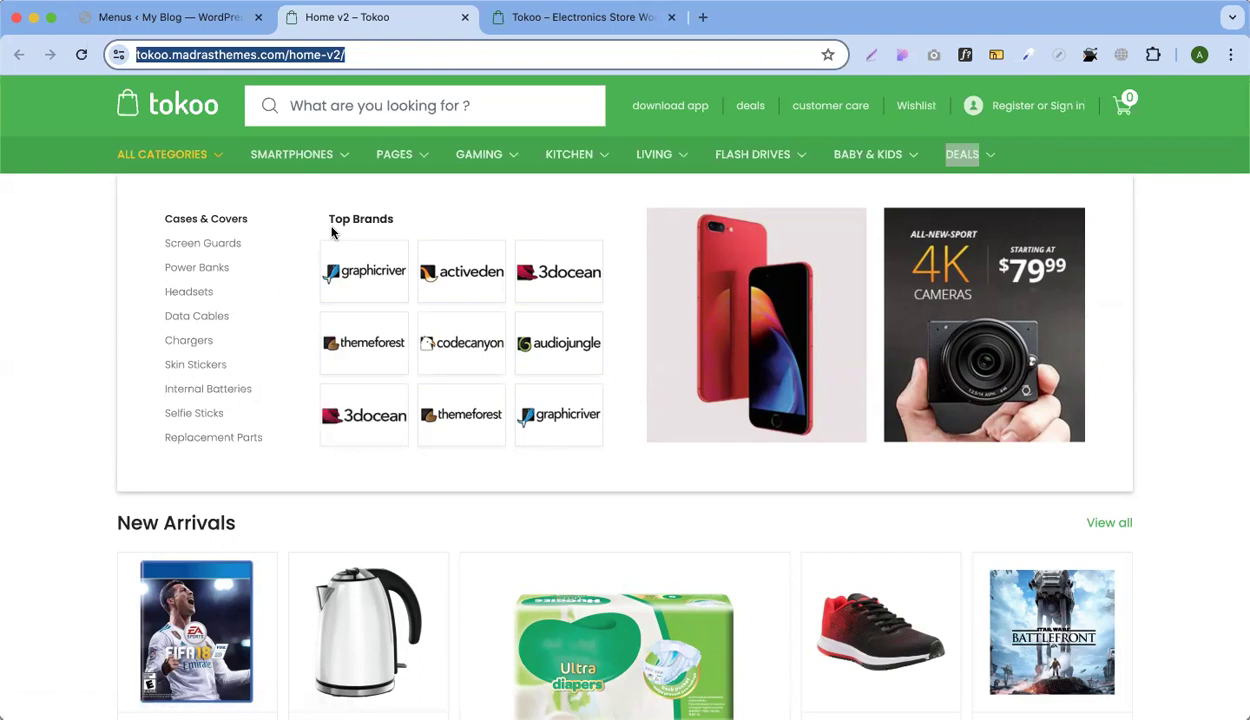
pyautogui.moveTo(153, 218); pyautogui.dragTo(253, 219)
pyautogui.press('super+c')
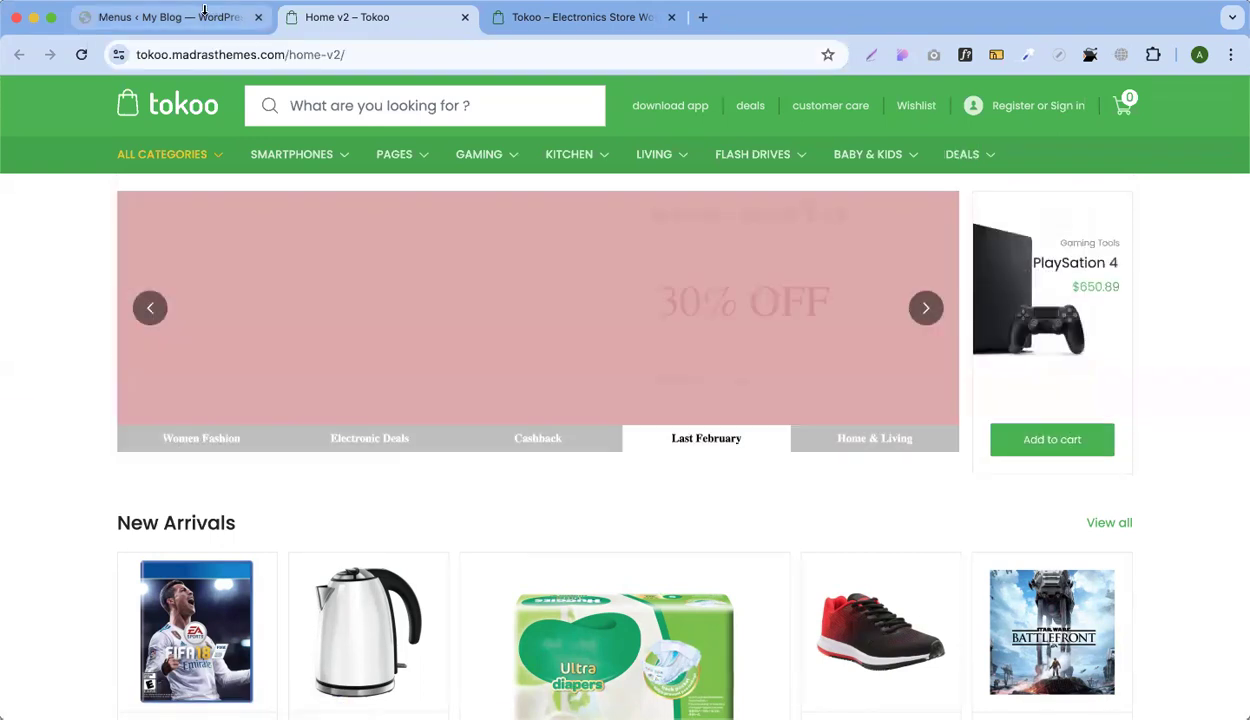
# Add a row container to the SMARTPHONES mega content and fill it with four inner containers side by side
pyautogui.click(204, 16)
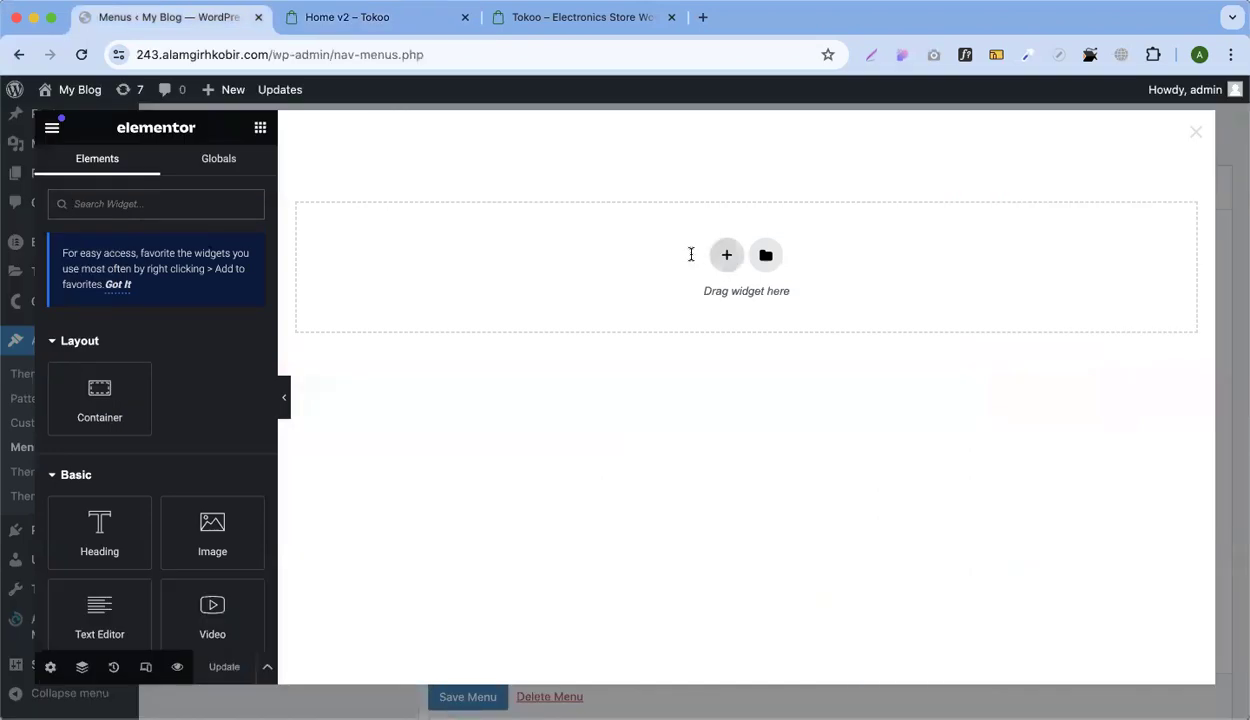
pyautogui.click(725, 254)
pyautogui.click(572, 280)
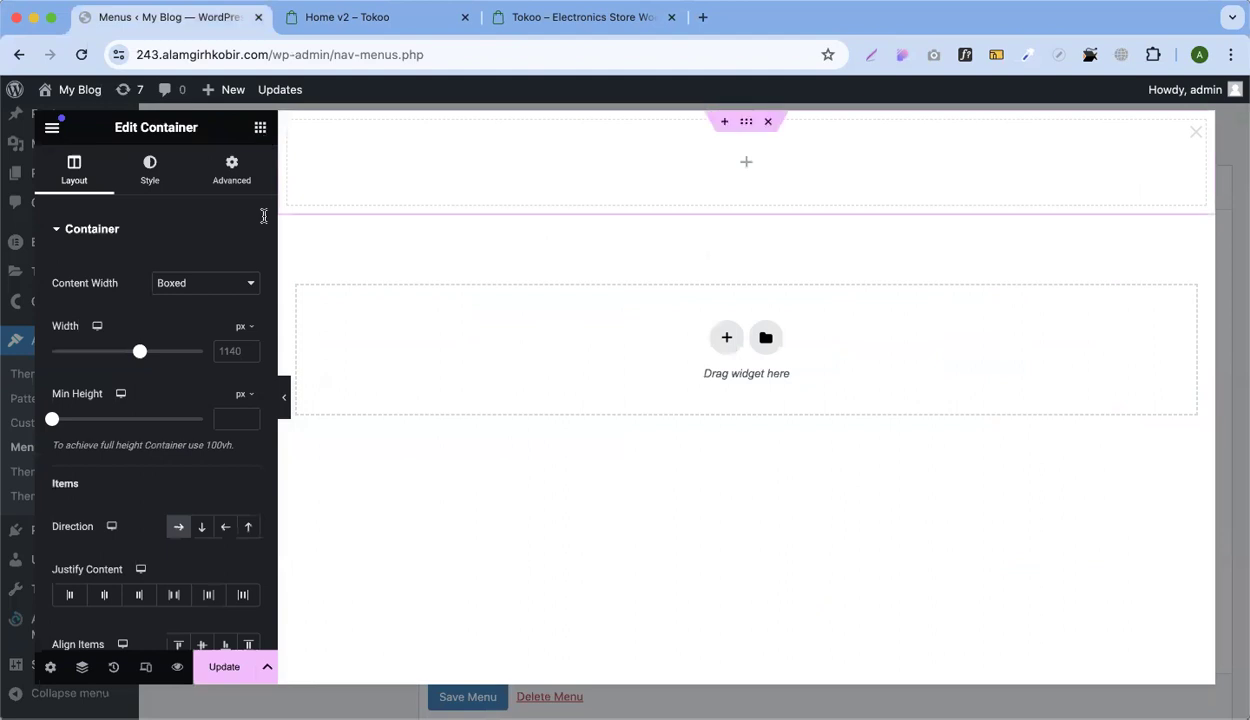
pyautogui.click(260, 128)
pyautogui.moveTo(137, 405); pyautogui.dragTo(503, 173)
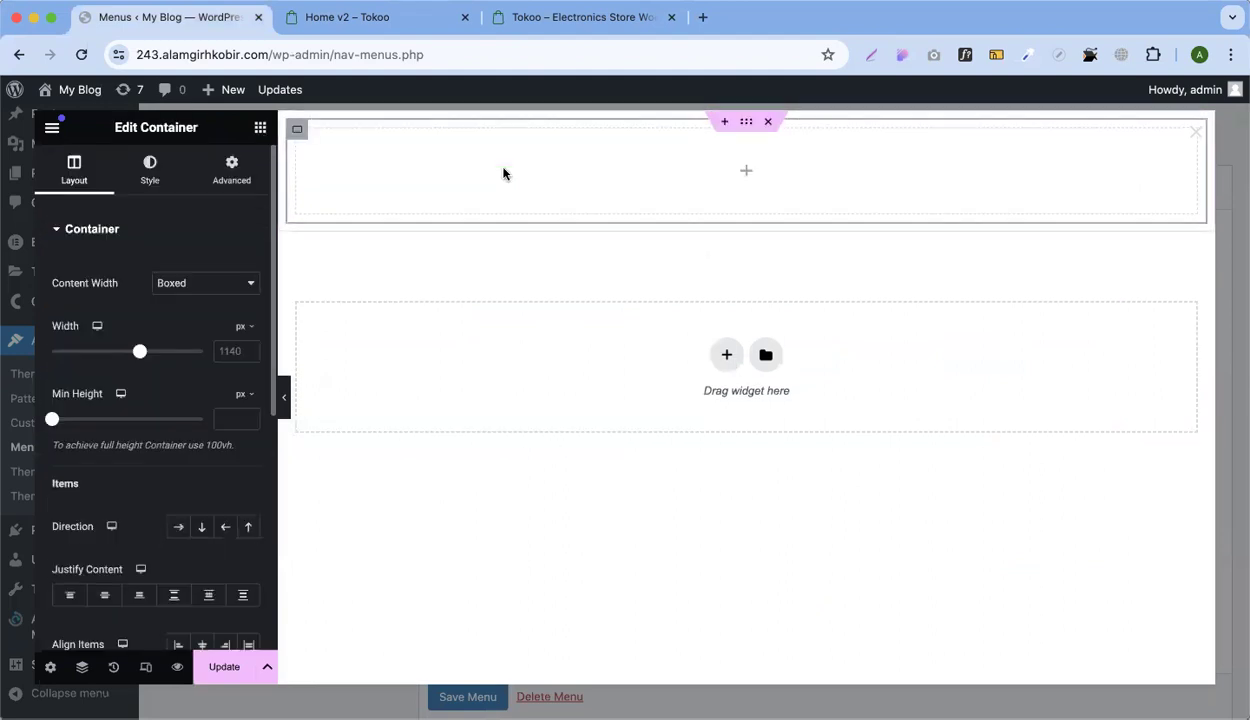
# Add a Heading widget with the copied title "Cases & Covers" and place it in the first column
pyautogui.click(394, 171)
pyautogui.click(138, 505)
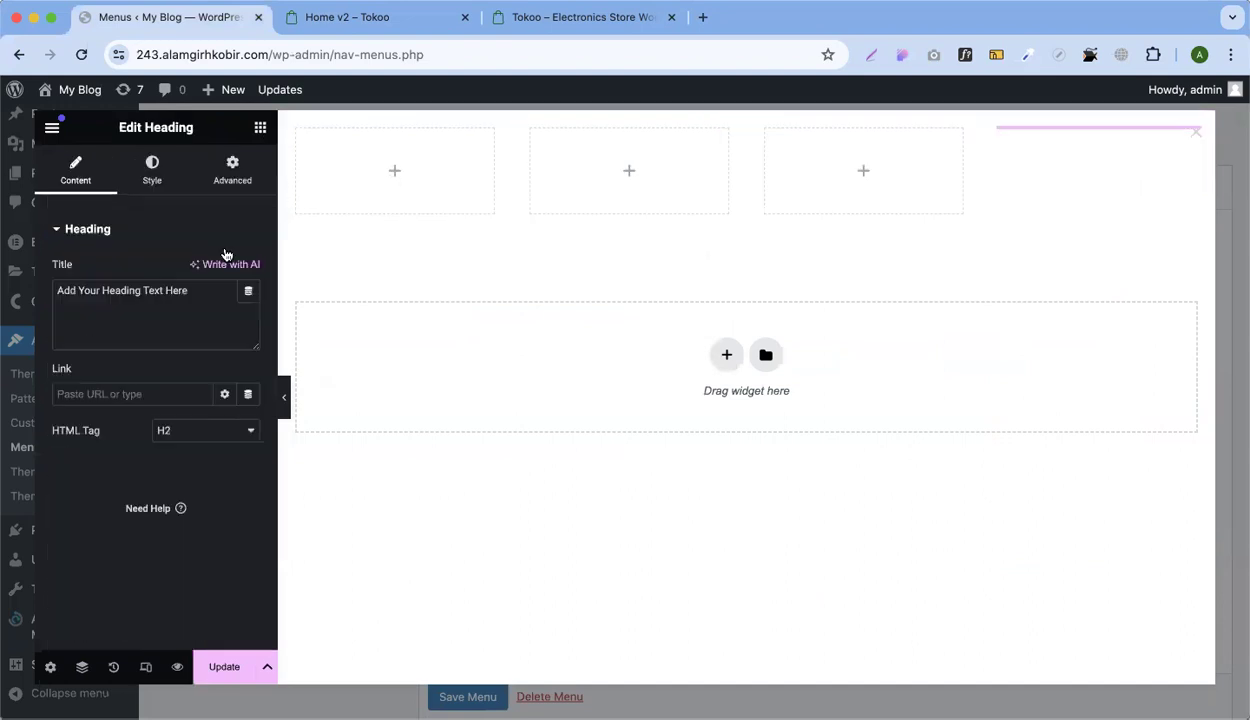
pyautogui.press('super+a')
pyautogui.press('super+v')
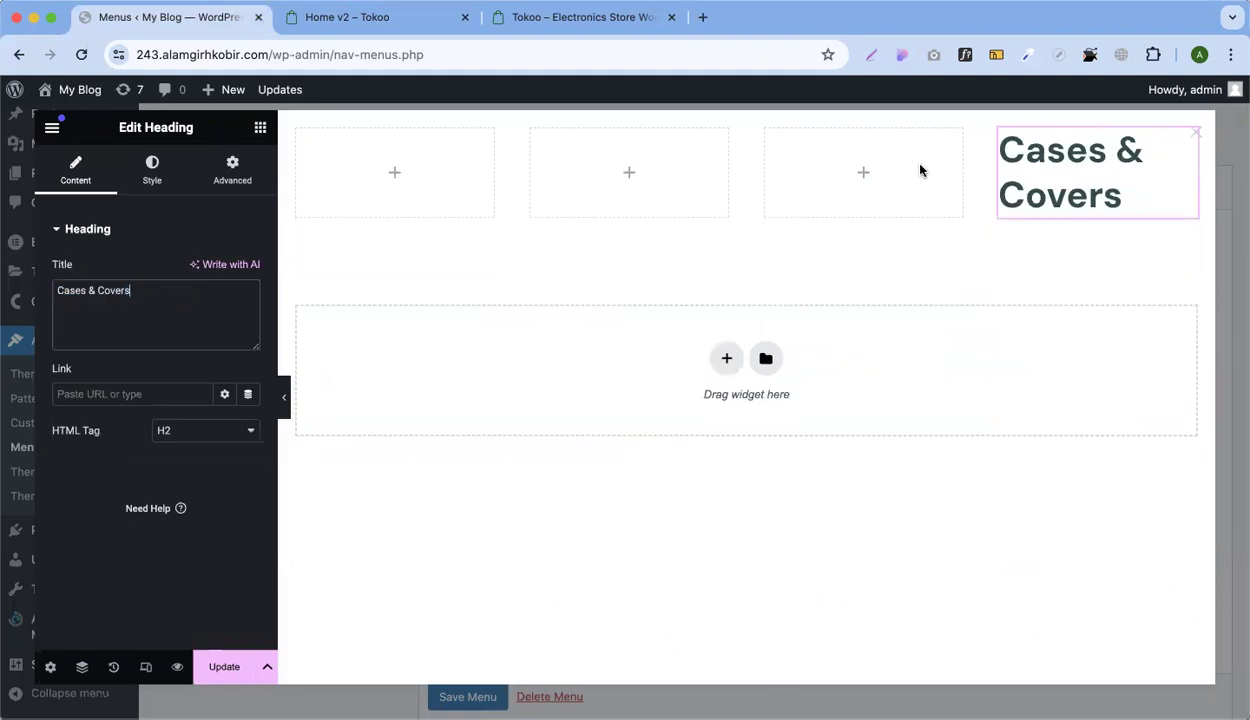
pyautogui.moveTo(1185, 148); pyautogui.dragTo(464, 165)
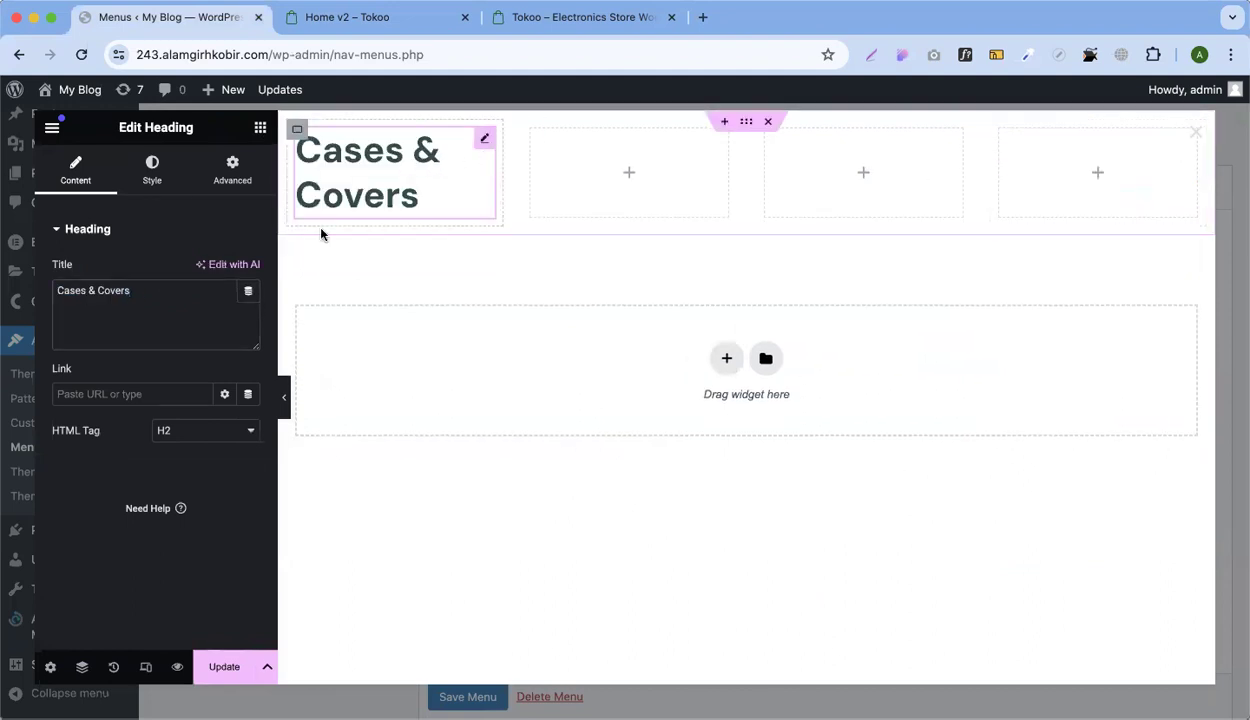
# Set the font size of the "Cases & Covers" heading to 18 px
pyautogui.click(160, 172)
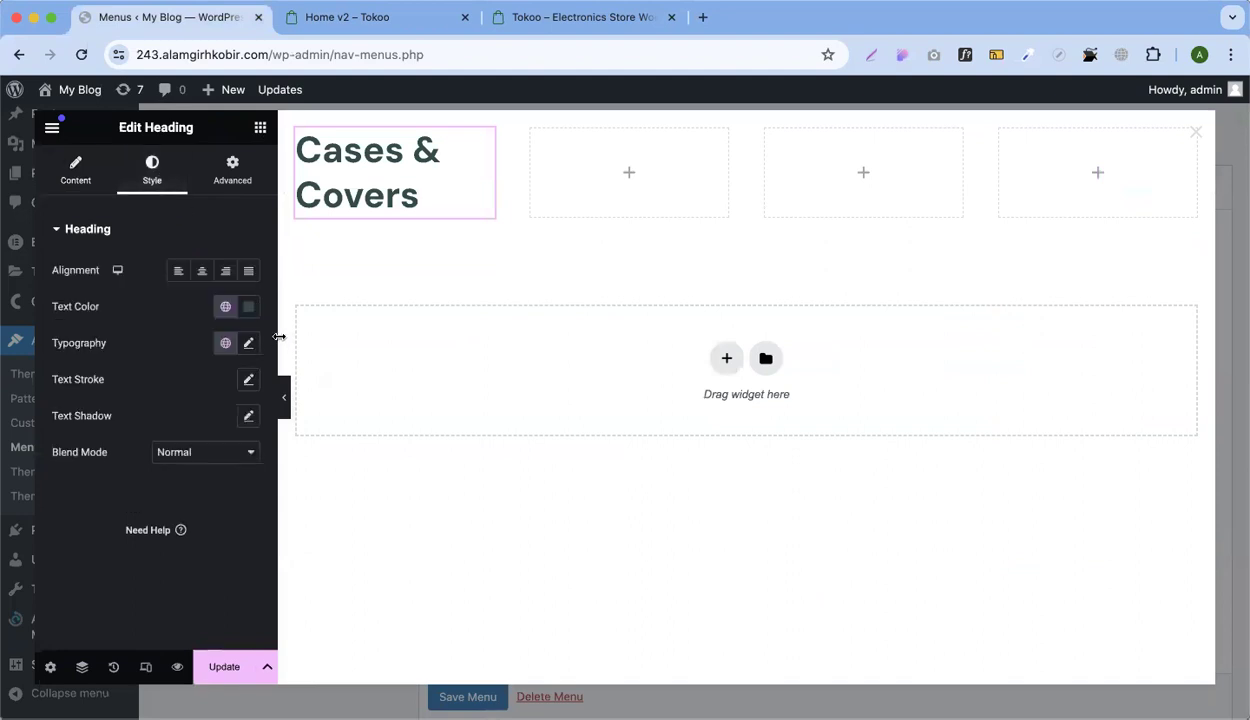
pyautogui.click(250, 344)
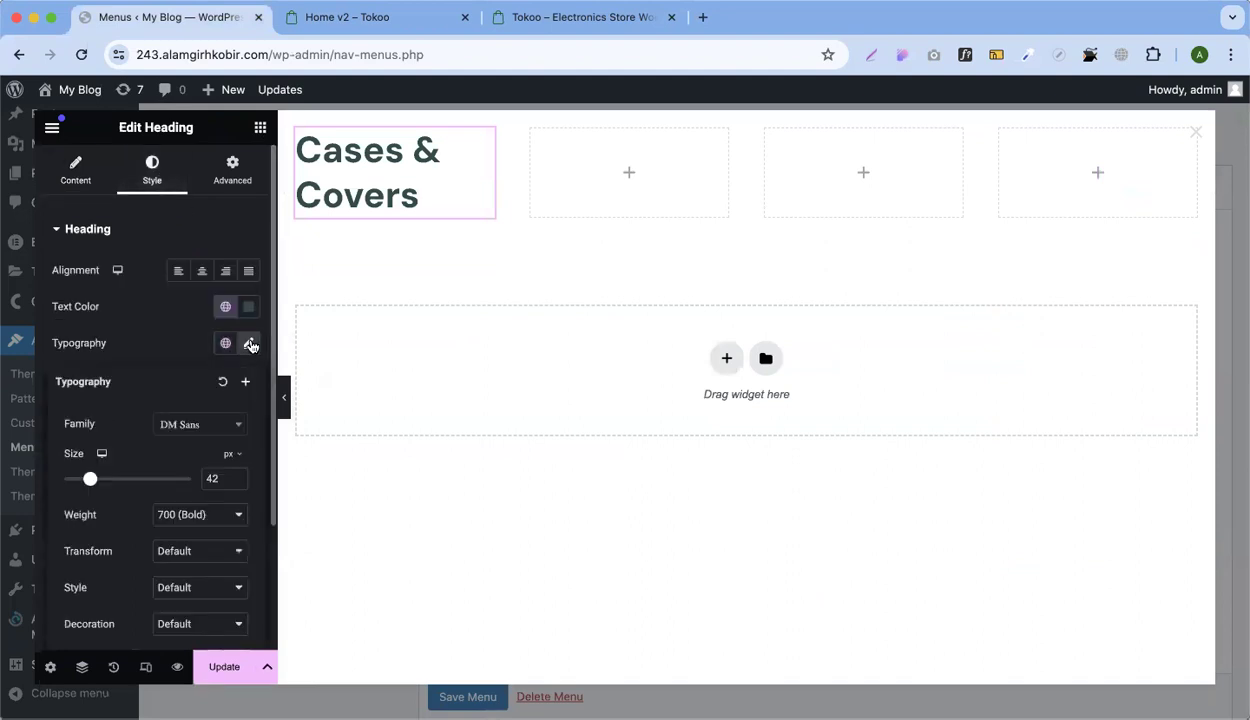
pyautogui.doubleClick(212, 479)
pyautogui.write('16')
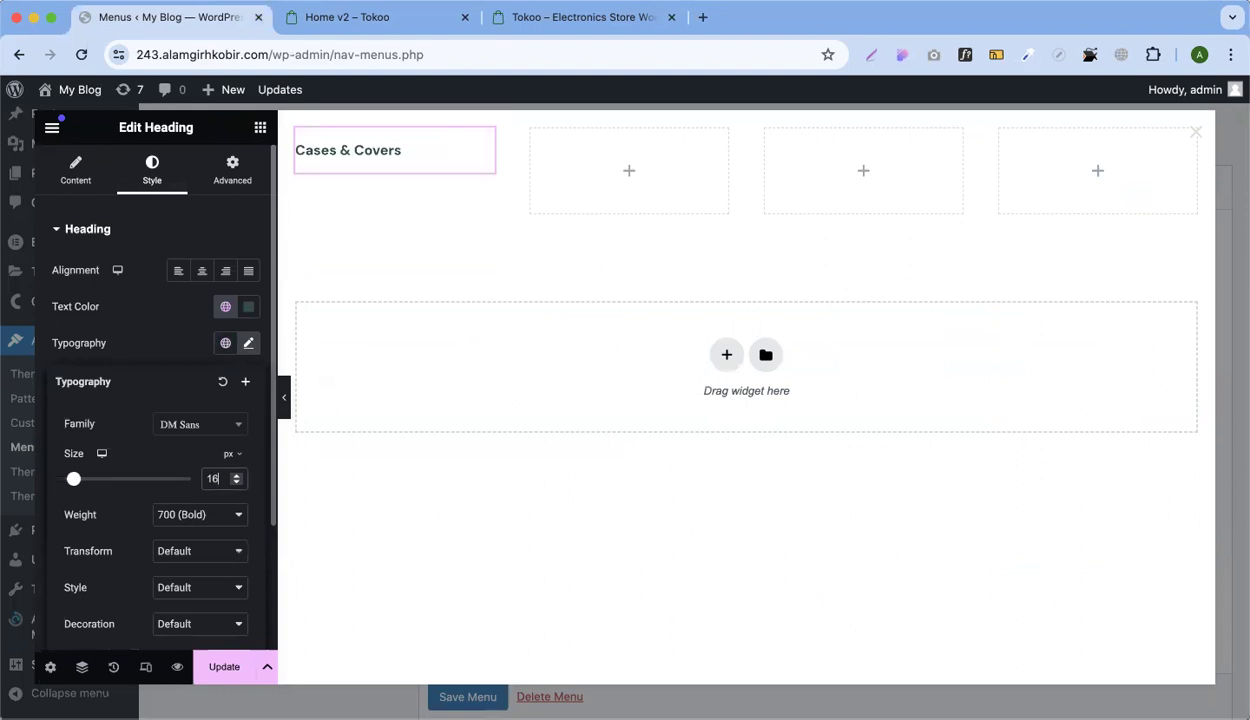
pyautogui.press('Up')
pyautogui.press('Up')
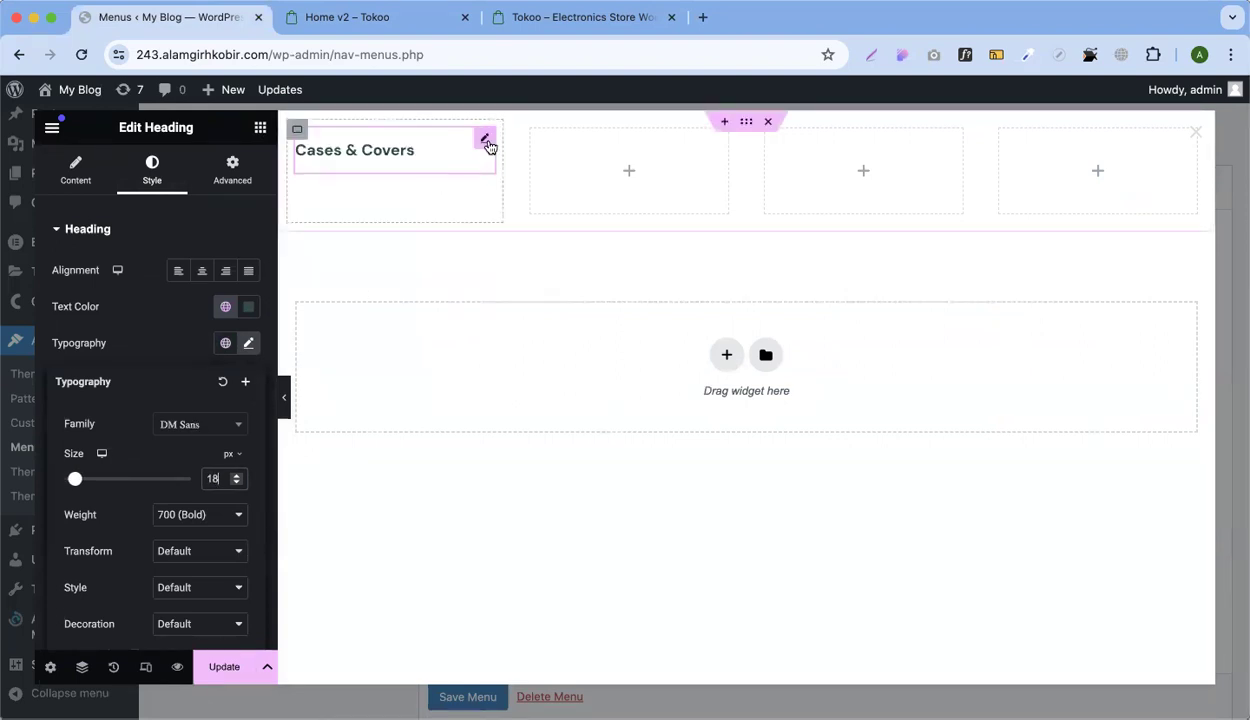
pyautogui.click(486, 143)
pyautogui.rightClick(488, 146)
pyautogui.click(492, 197)
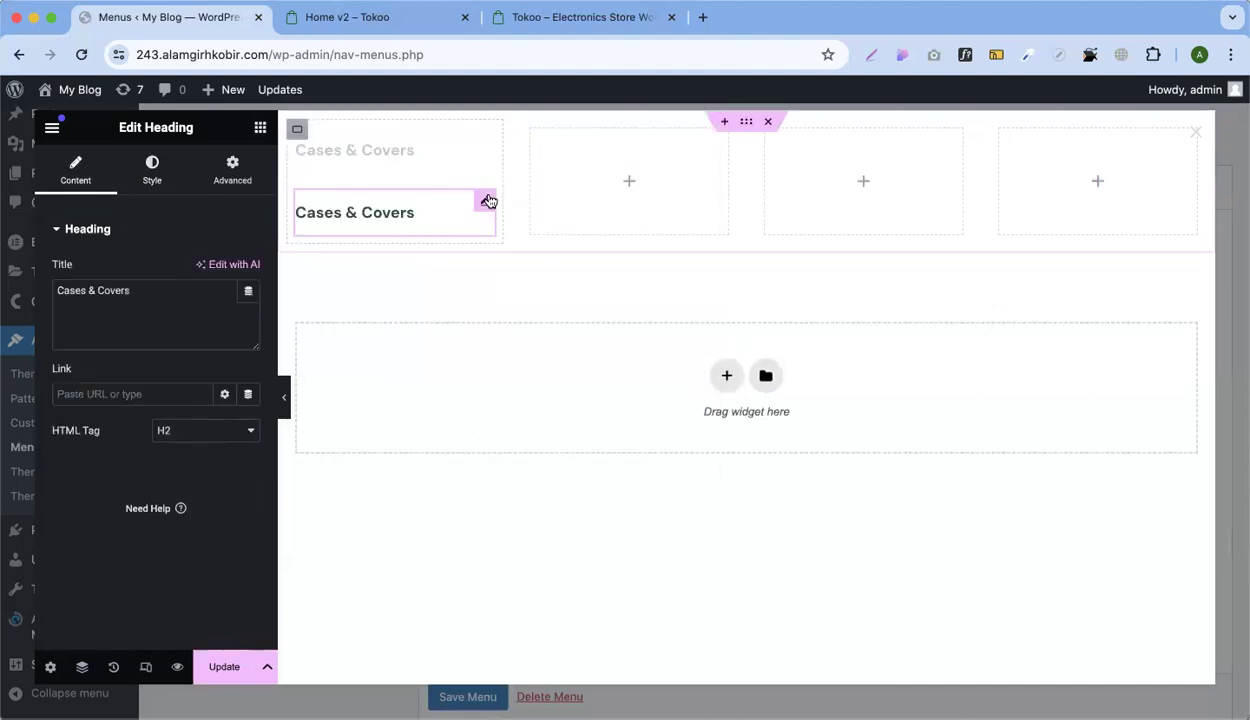
pyautogui.rightClick(487, 203)
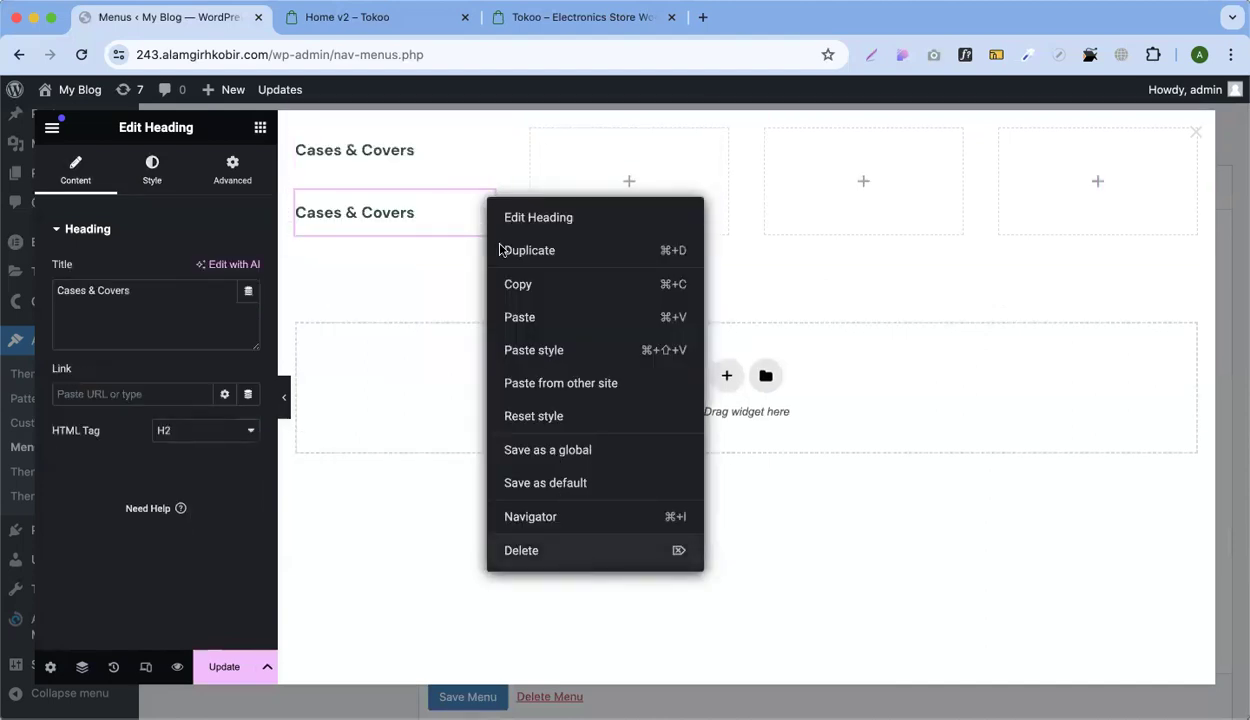
pyautogui.click(521, 551)
# Add a WordPress Menu widget below the "Cases & Covers" heading in the first column and set its layout to Vertical
pyautogui.click(355, 17)
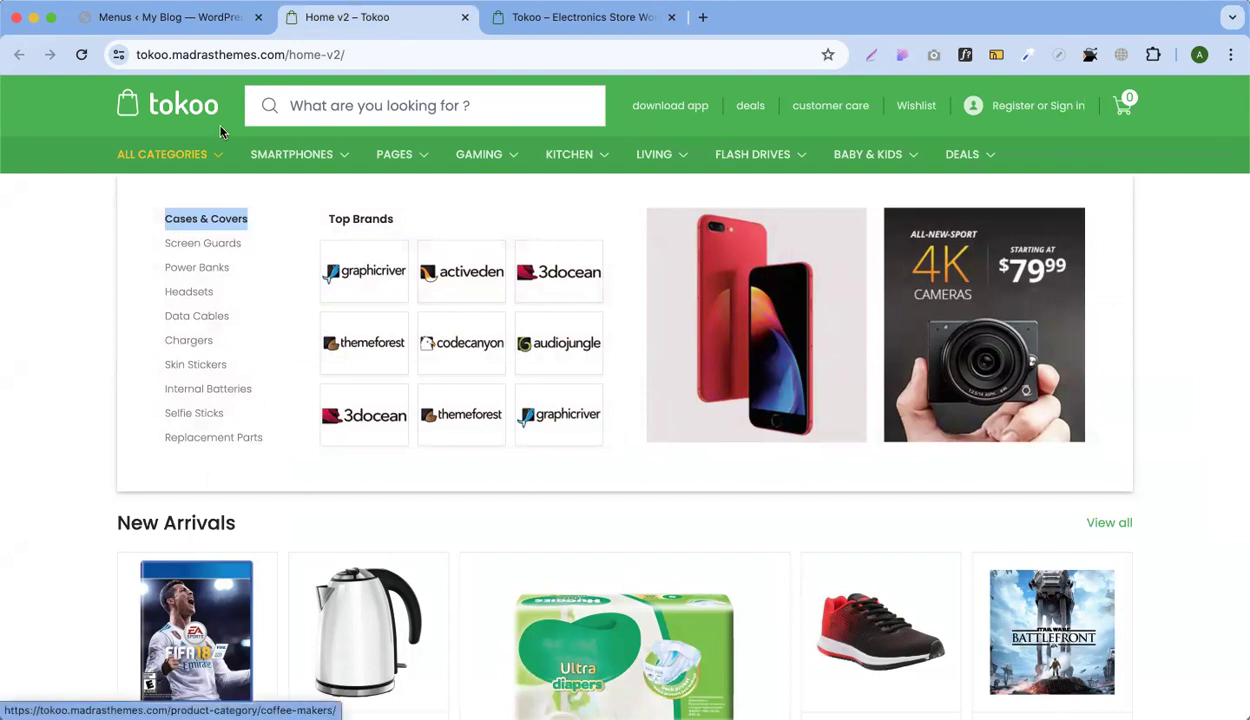
pyautogui.click(215, 17)
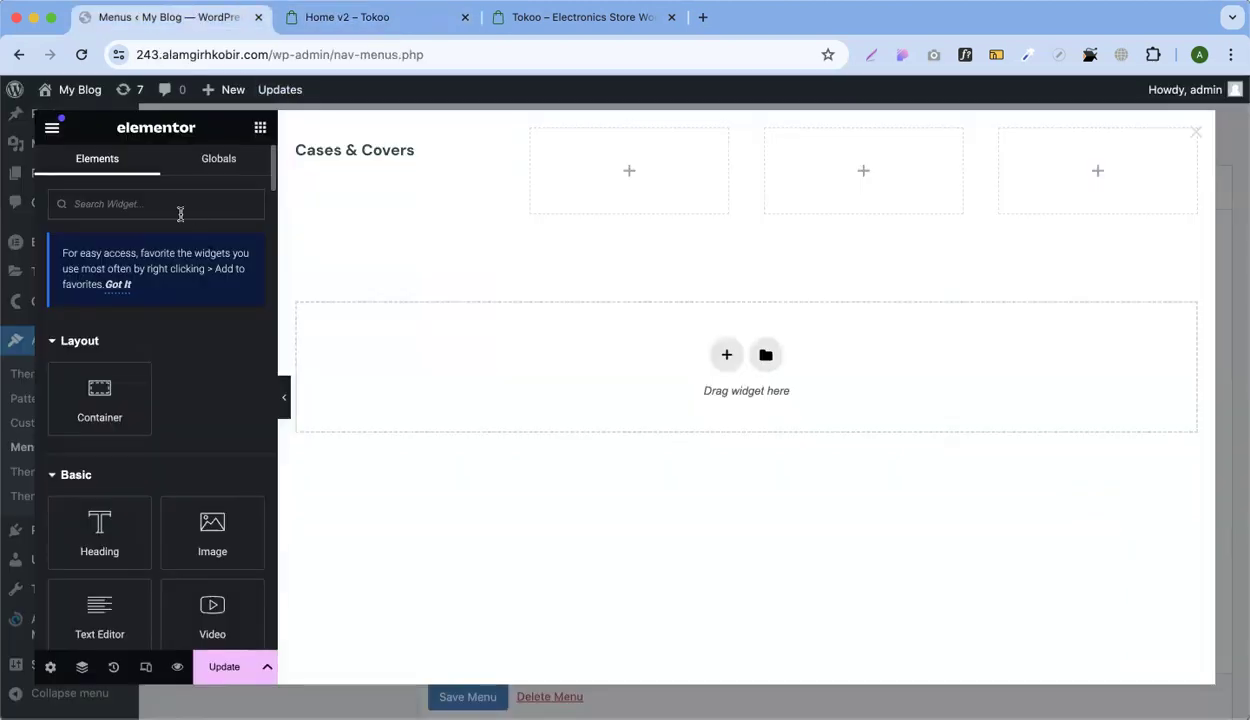
pyautogui.write('menu')
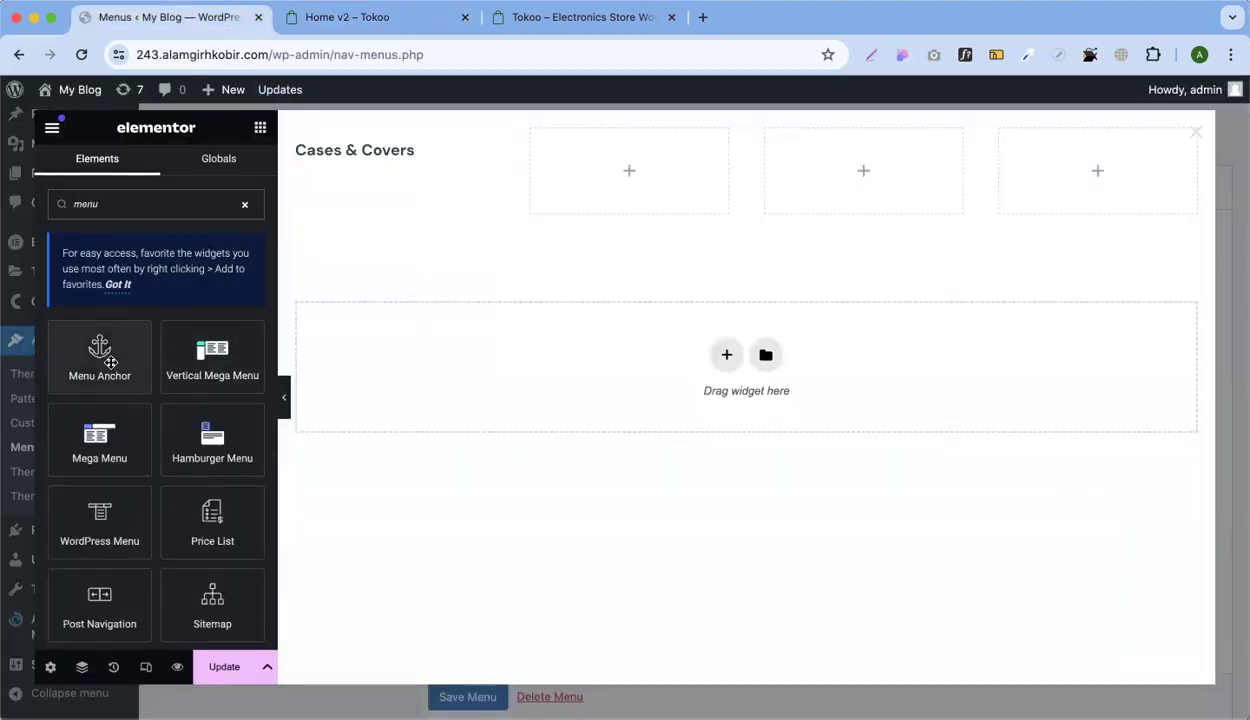
pyautogui.moveTo(99, 520); pyautogui.dragTo(388, 165)
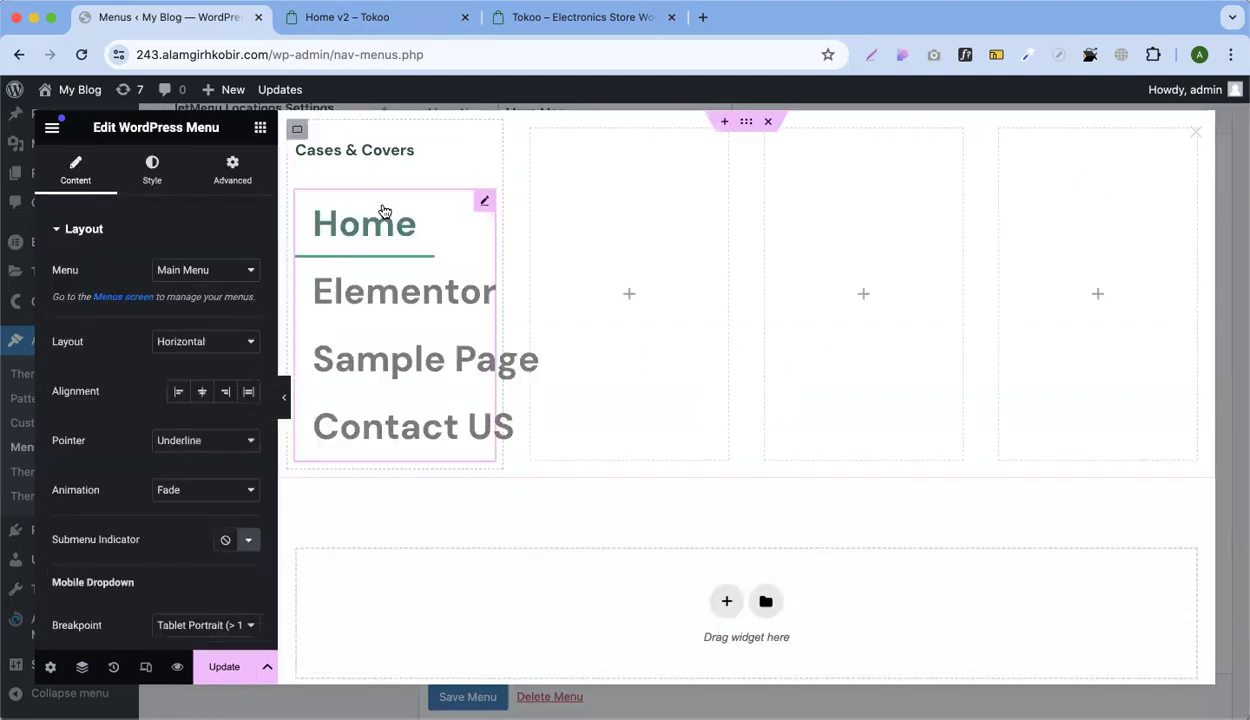
pyautogui.click(200, 343)
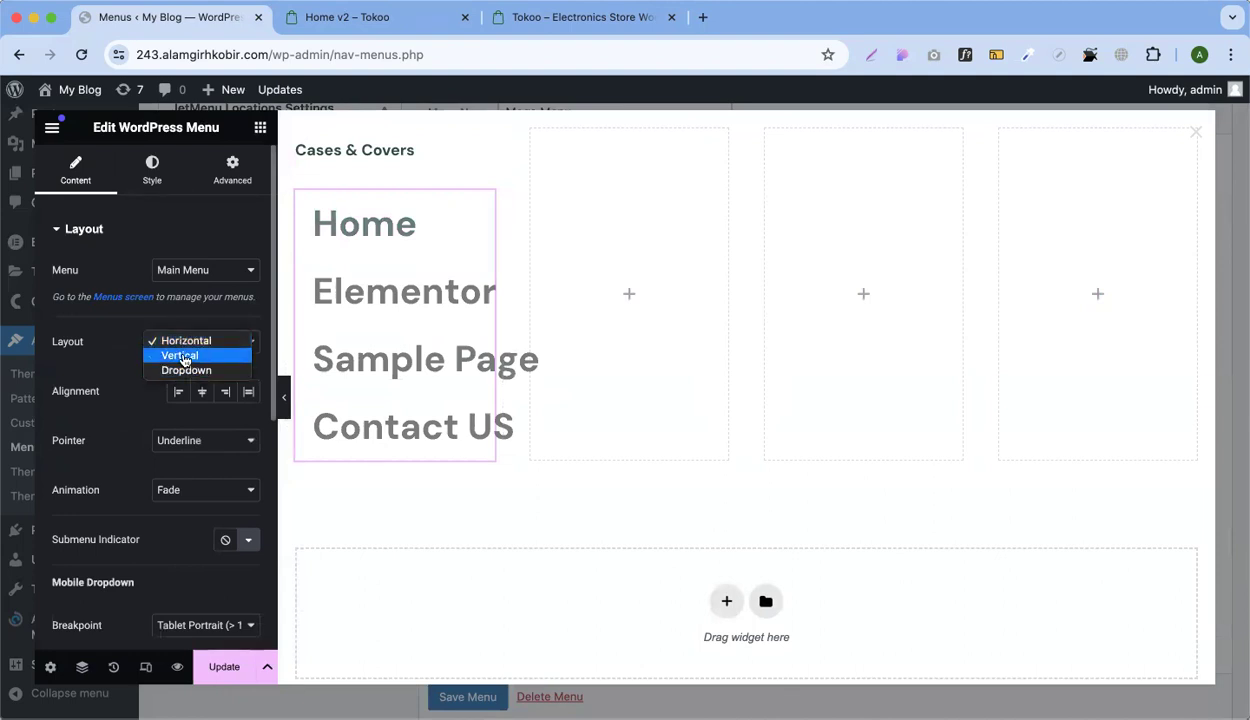
pyautogui.click(181, 357)
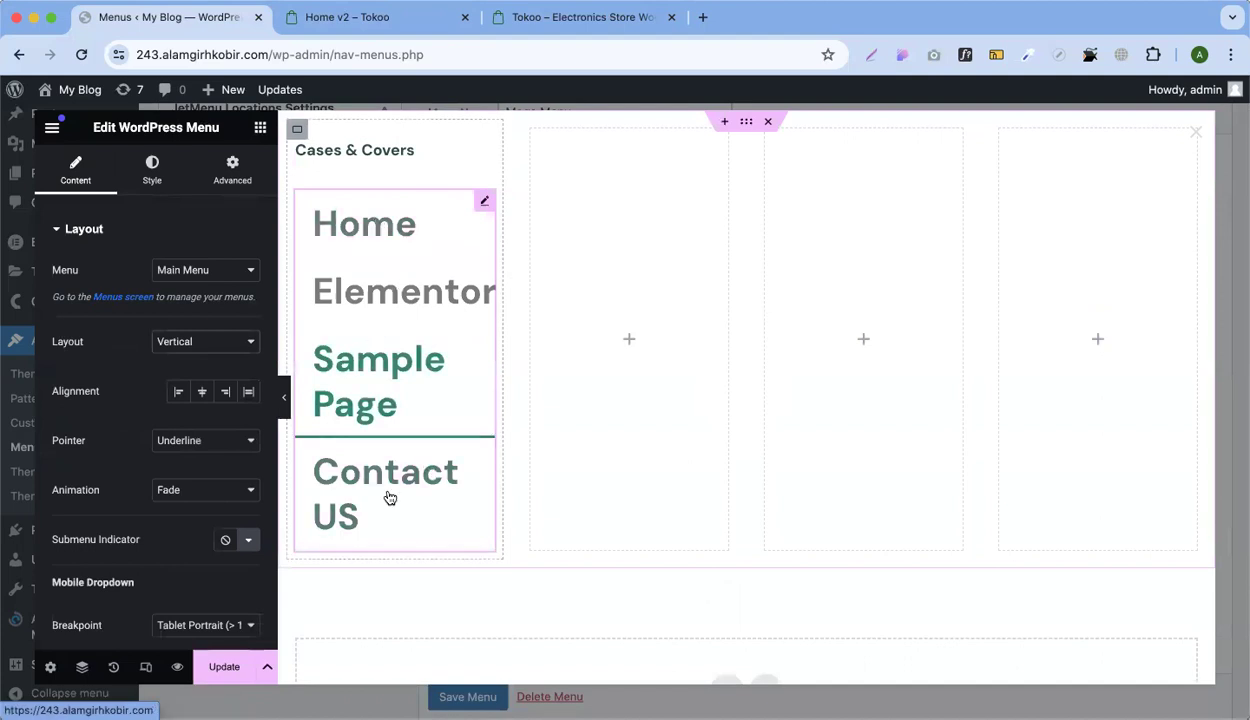
# Set the first column's WordPress Menu font size to 16 px and its vertical padding to 0 px
pyautogui.click(151, 174)
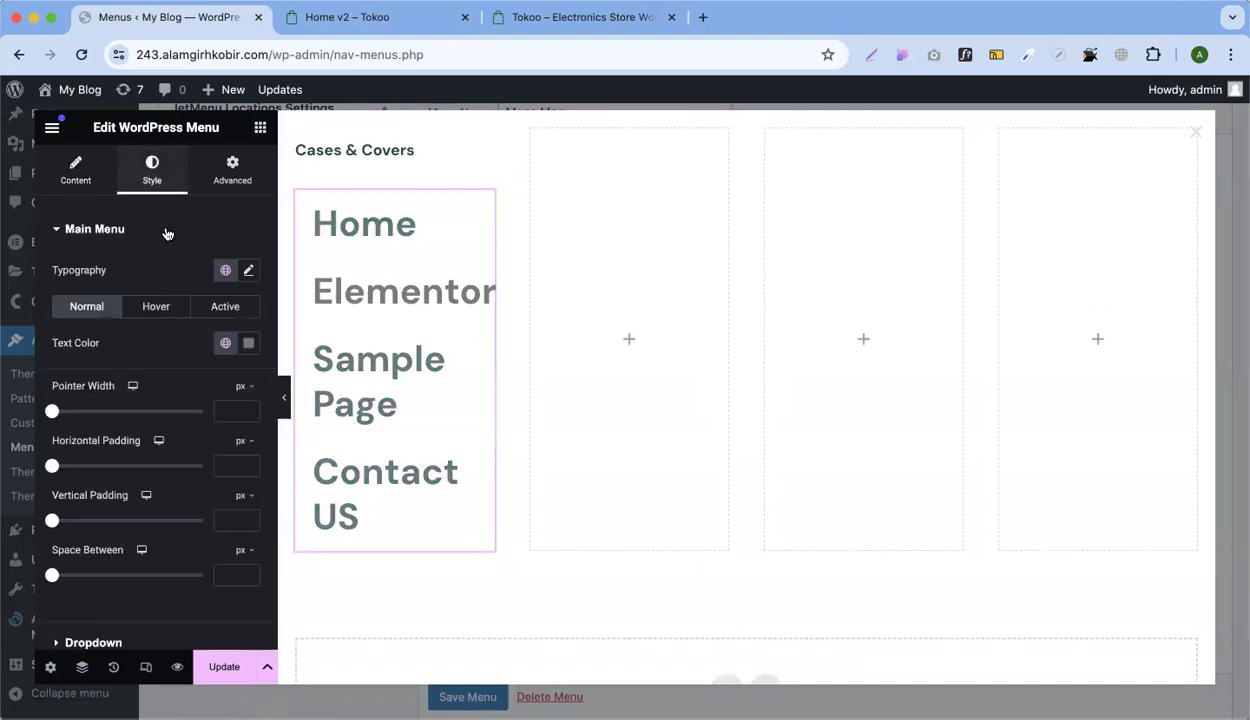
pyautogui.click(246, 269)
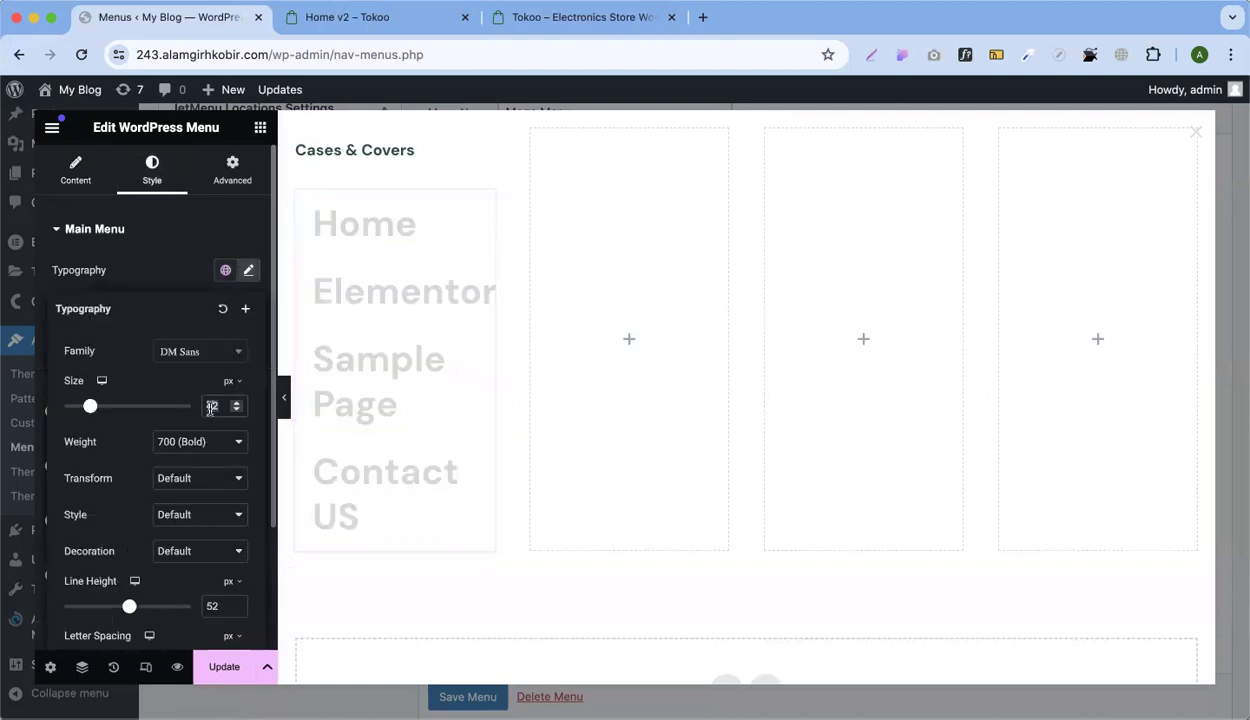
pyautogui.write('16')
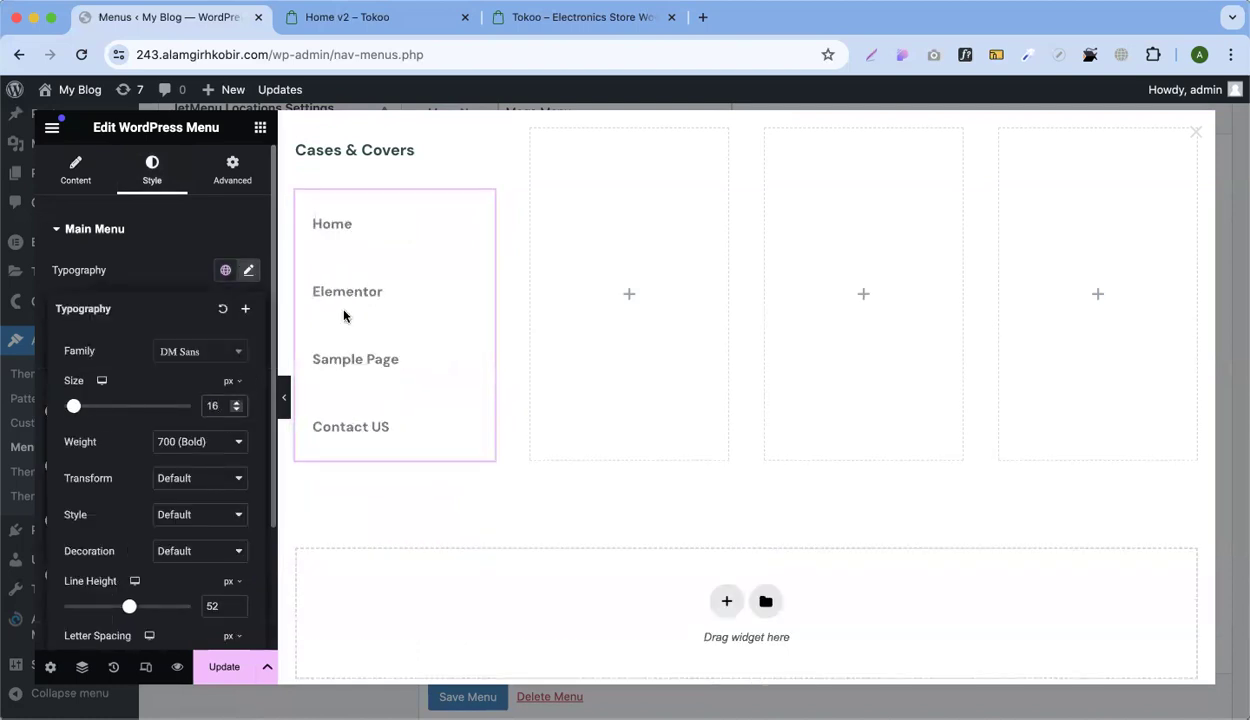
pyautogui.click(128, 265)
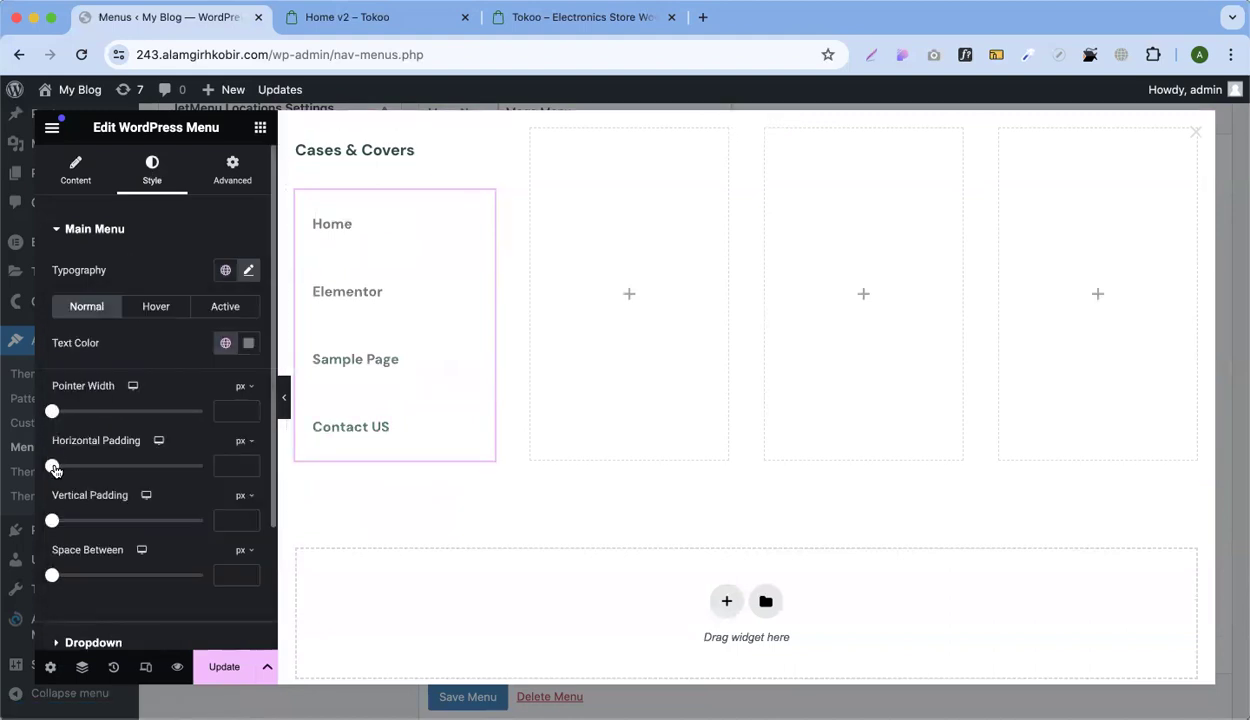
pyautogui.moveTo(52, 520); pyautogui.dragTo(50, 522)
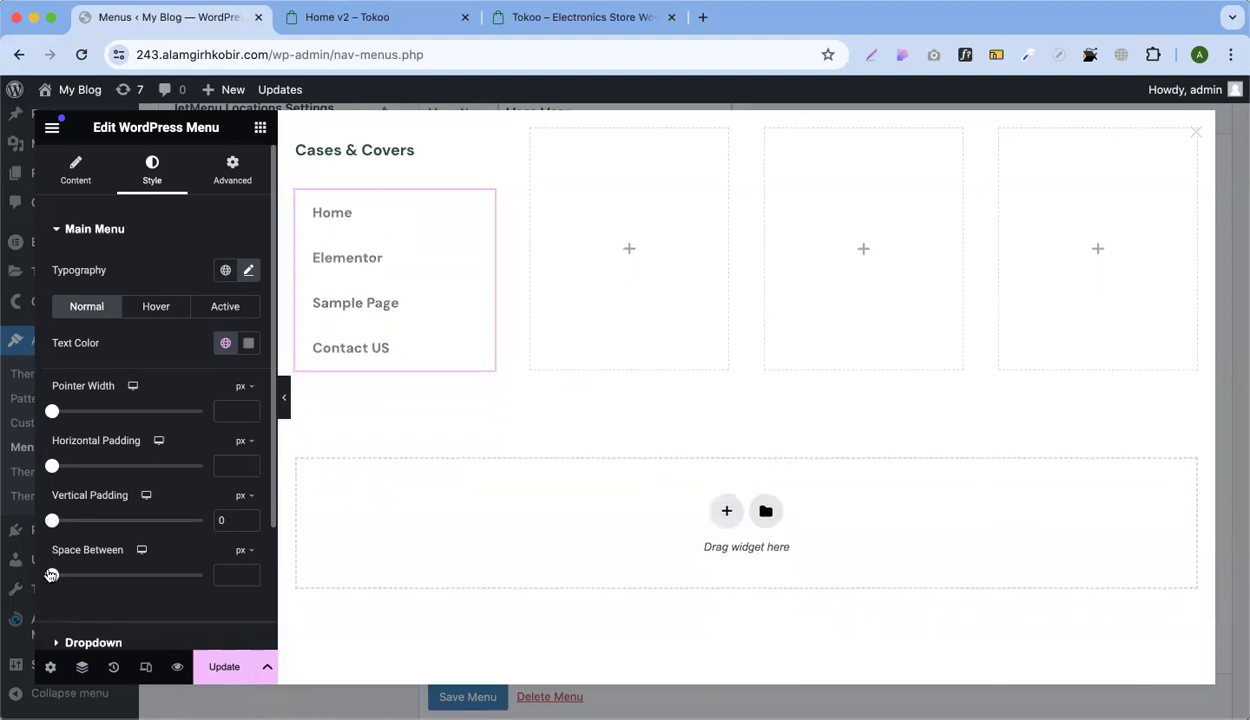
pyautogui.moveTo(50, 576); pyautogui.dragTo(46, 580)
# Delete the WordPress Menu widget and add a Text Editor widget below the "Cases & Covers" heading instead
pyautogui.rightClick(486, 201)
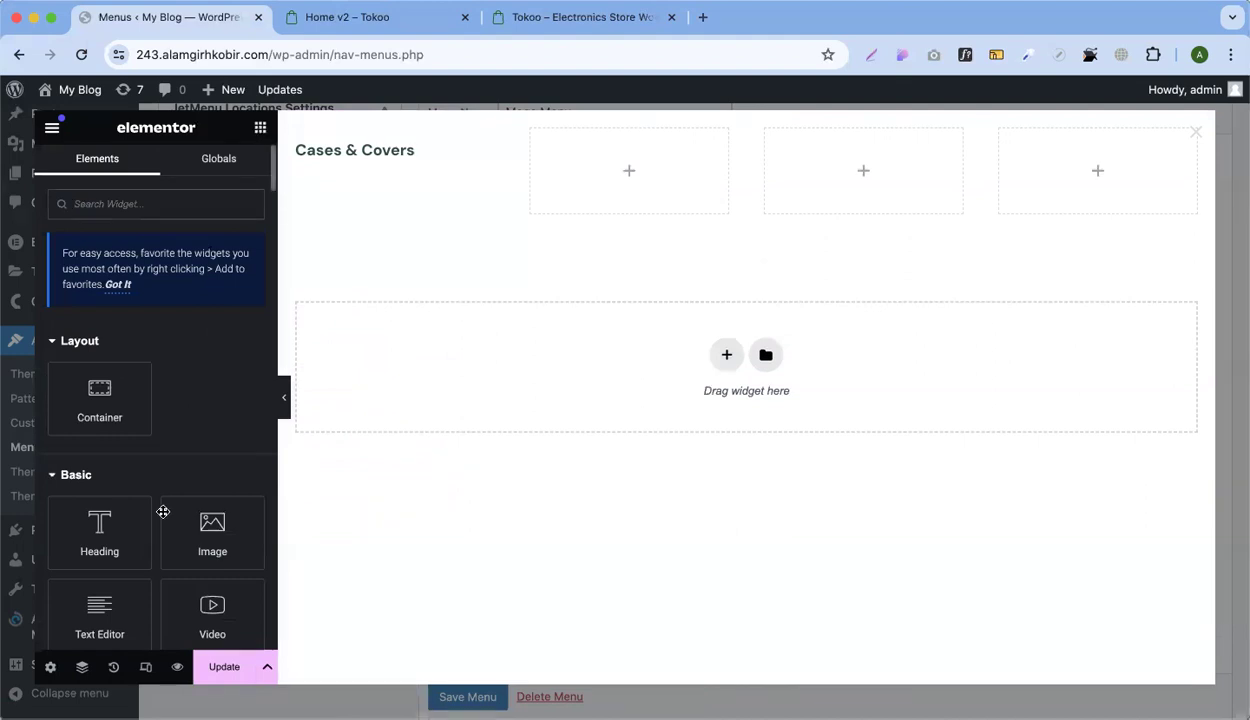
pyautogui.scroll(-4, 105, 517)
pyautogui.moveTo(92, 424); pyautogui.dragTo(352, 168)
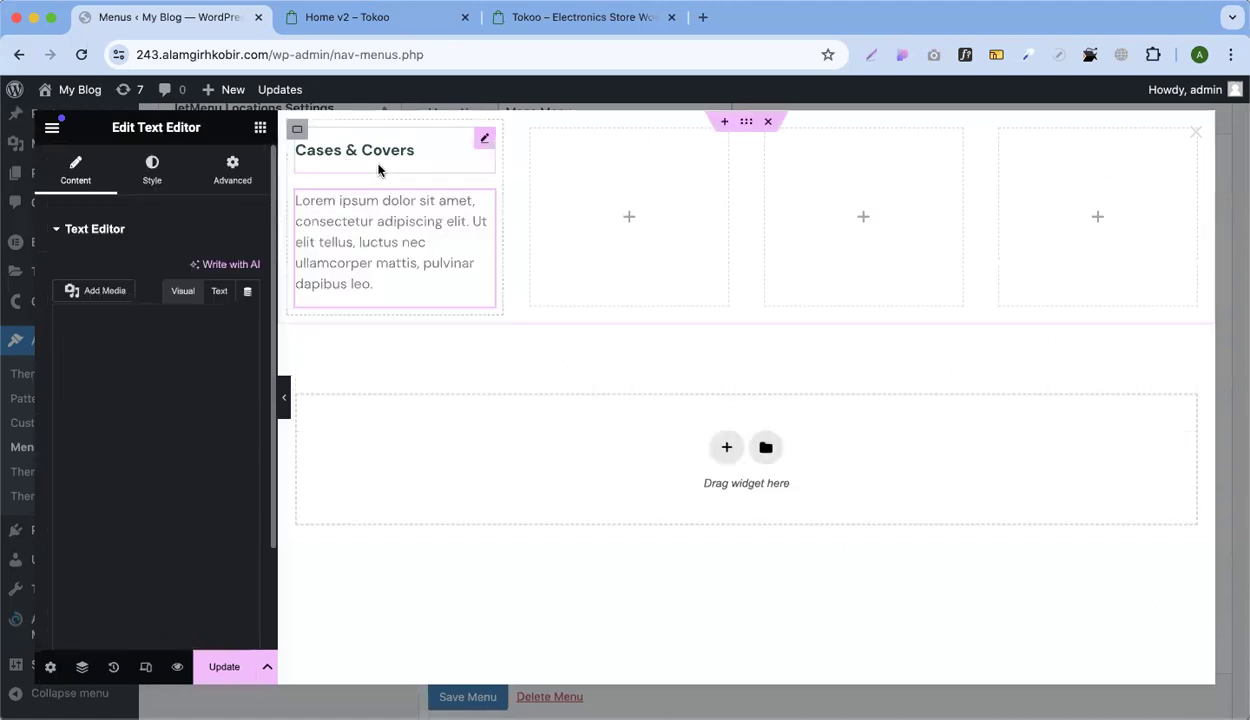
# Copy "Screen Guards" from the Tokoo demo's SMARTPHONES mega menu and replace the Text Editor widget's placeholder text with it
pyautogui.click(357, 20)
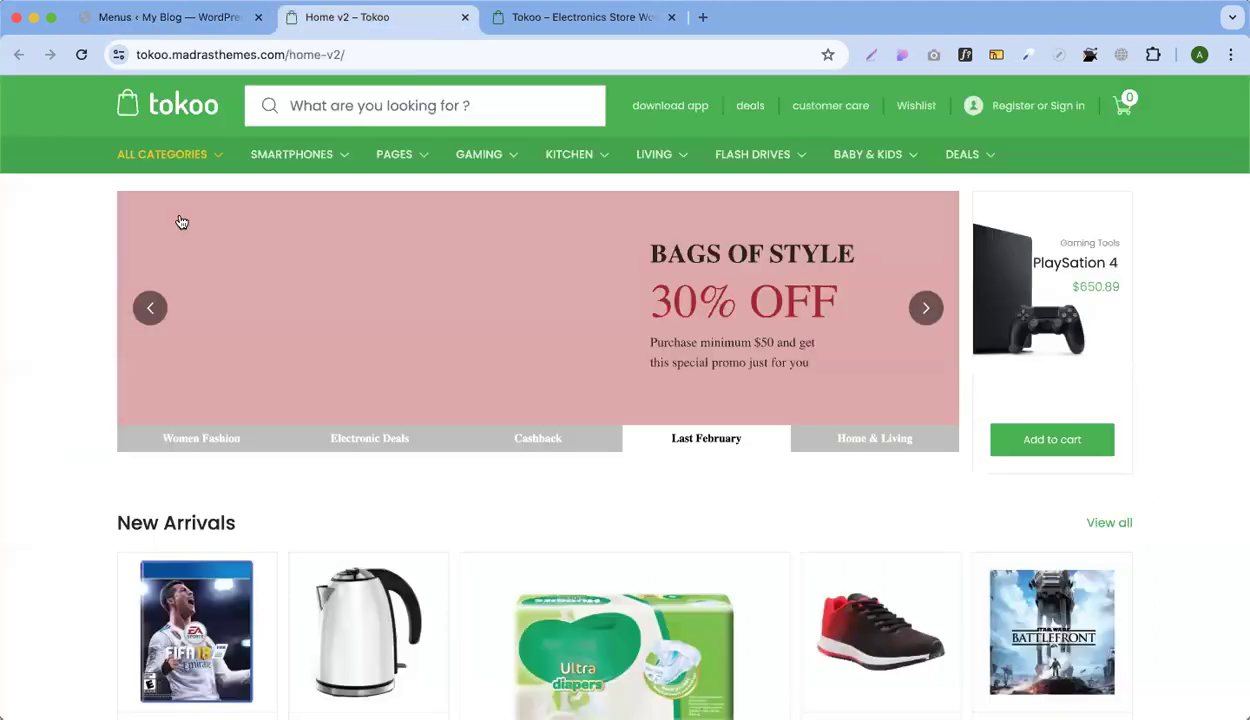
pyautogui.moveTo(166, 231); pyautogui.dragTo(250, 241)
pyautogui.click(152, 253)
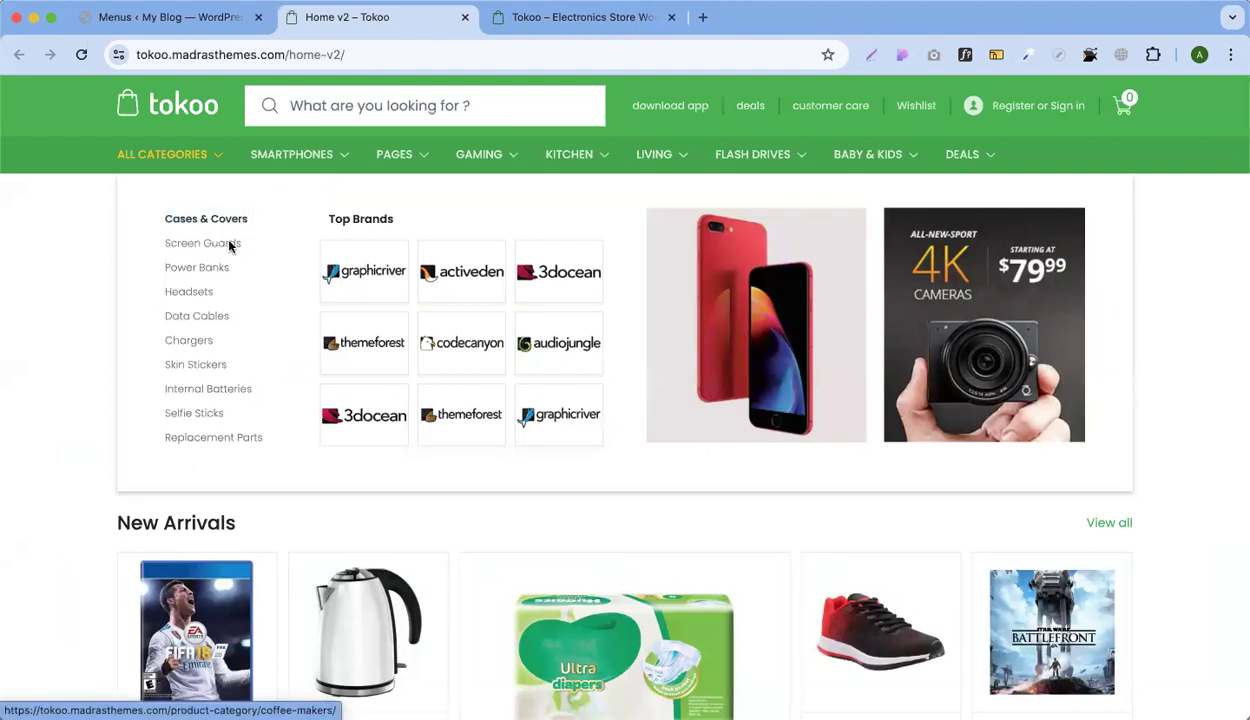
pyautogui.rightClick(212, 247)
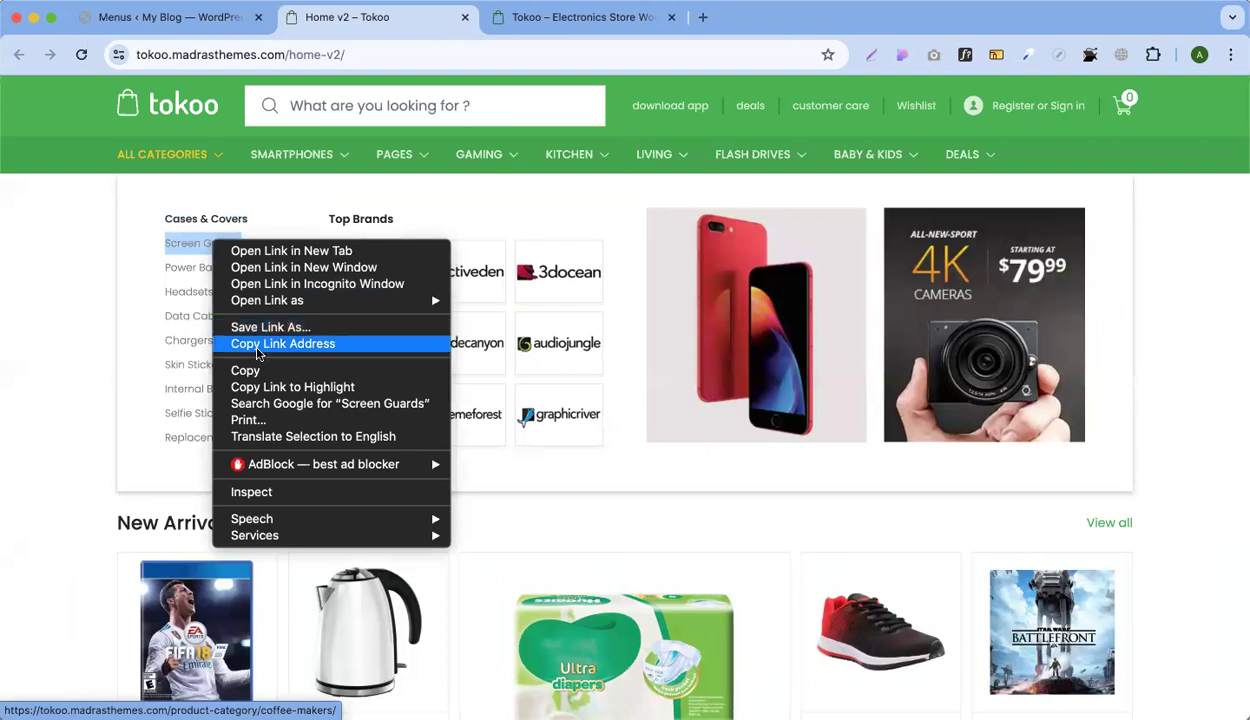
pyautogui.click(250, 366)
pyautogui.click(190, 18)
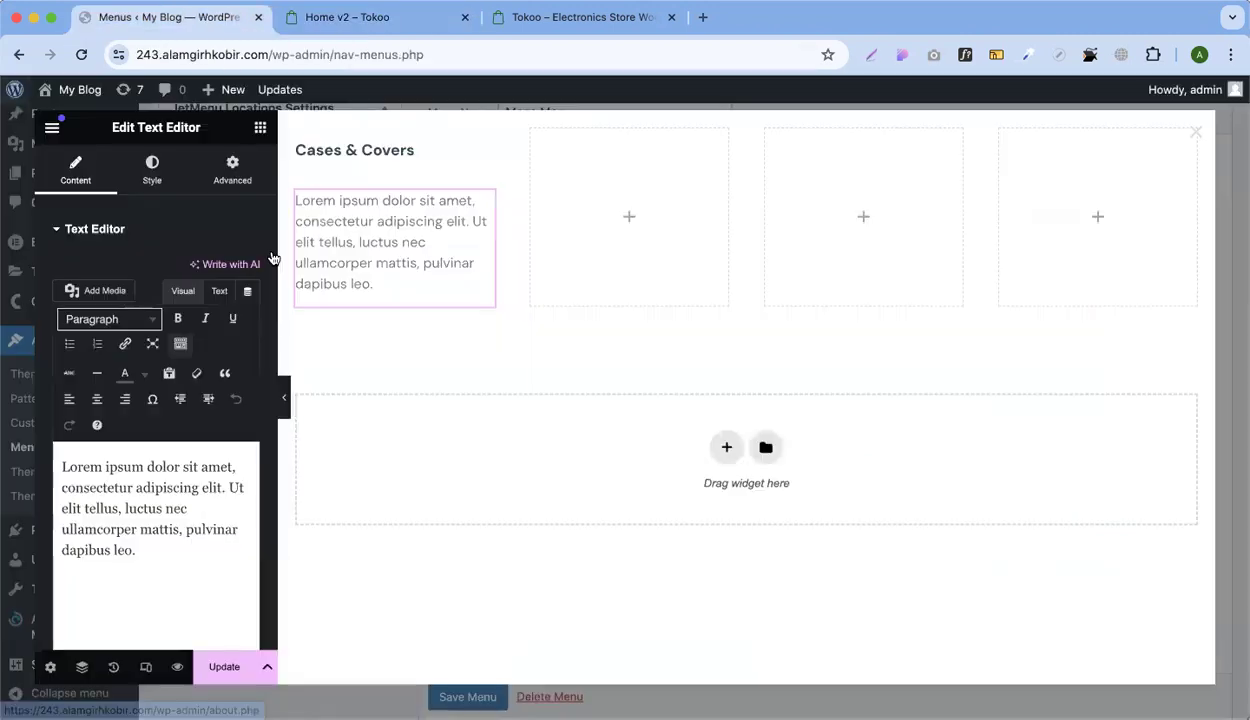
pyautogui.doubleClick(170, 508)
pyautogui.hotkey('ctrl', 'a')
pyautogui.hotkey('ctrl', 'v')
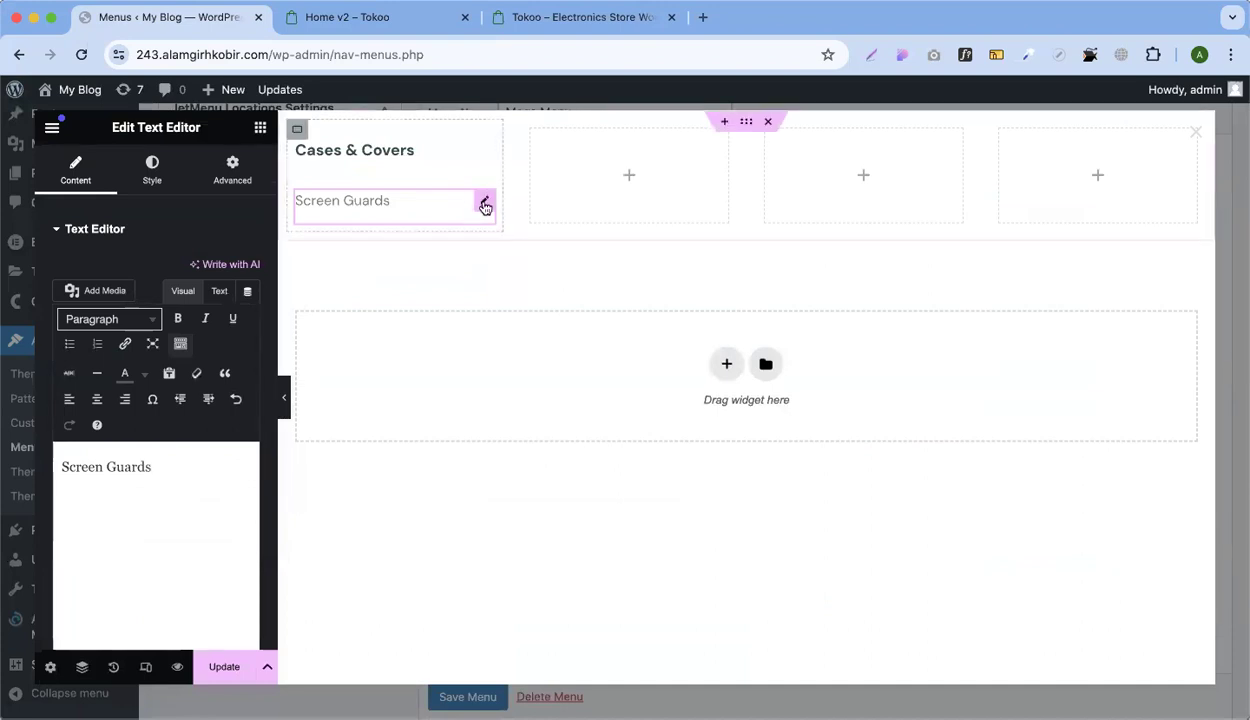
# Duplicate the "Screen Guards" text and set the upper one's padding to 0 px and bottom margin to -30 px
pyautogui.rightClick(484, 205)
pyautogui.click(495, 256)
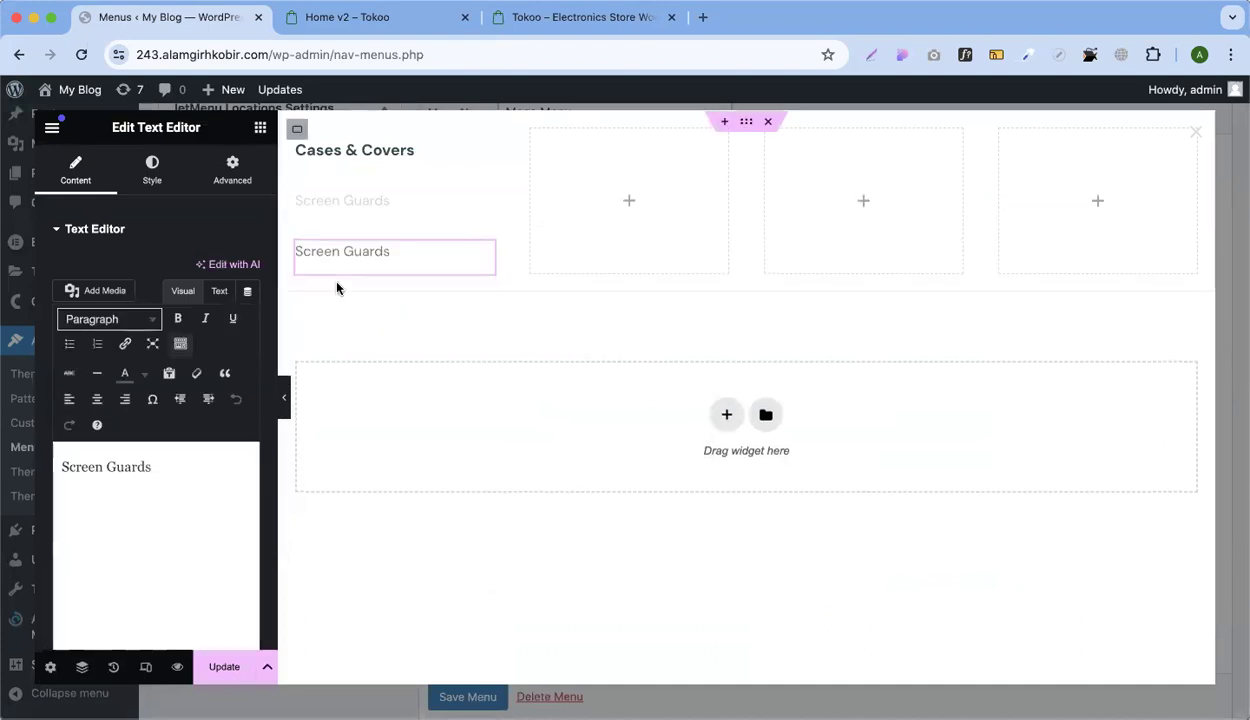
pyautogui.click(484, 205)
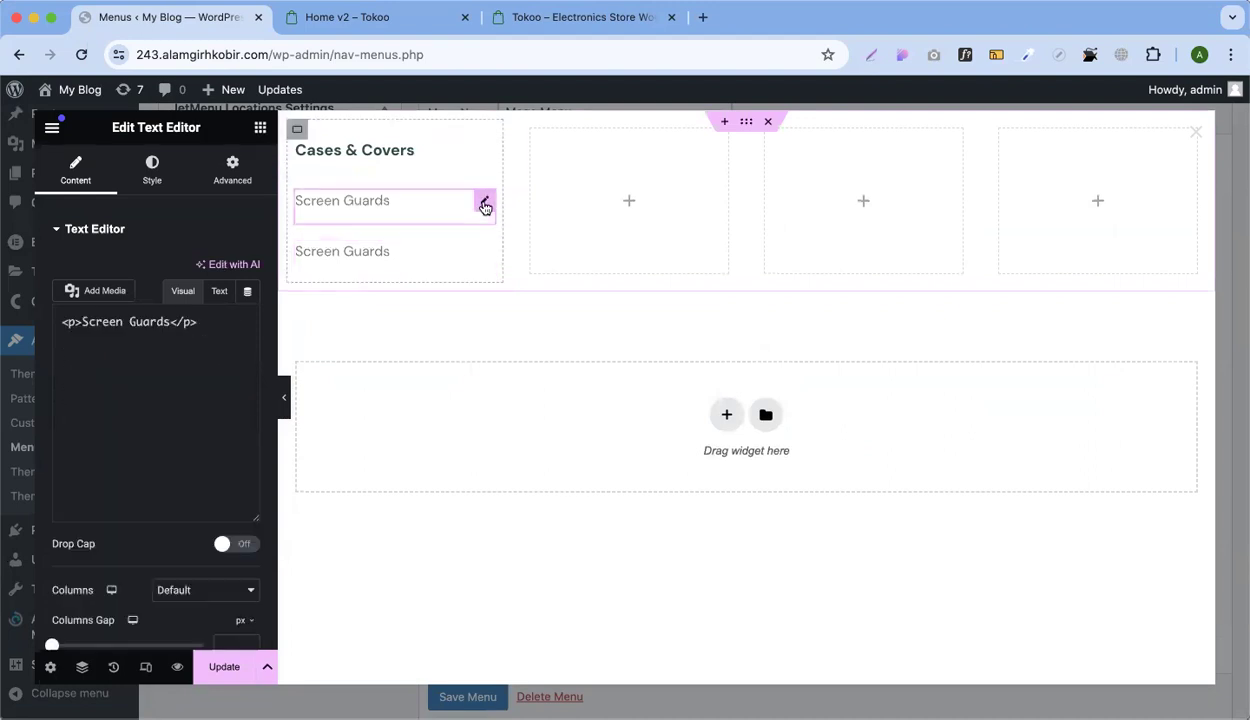
pyautogui.click(232, 170)
pyautogui.click(248, 358)
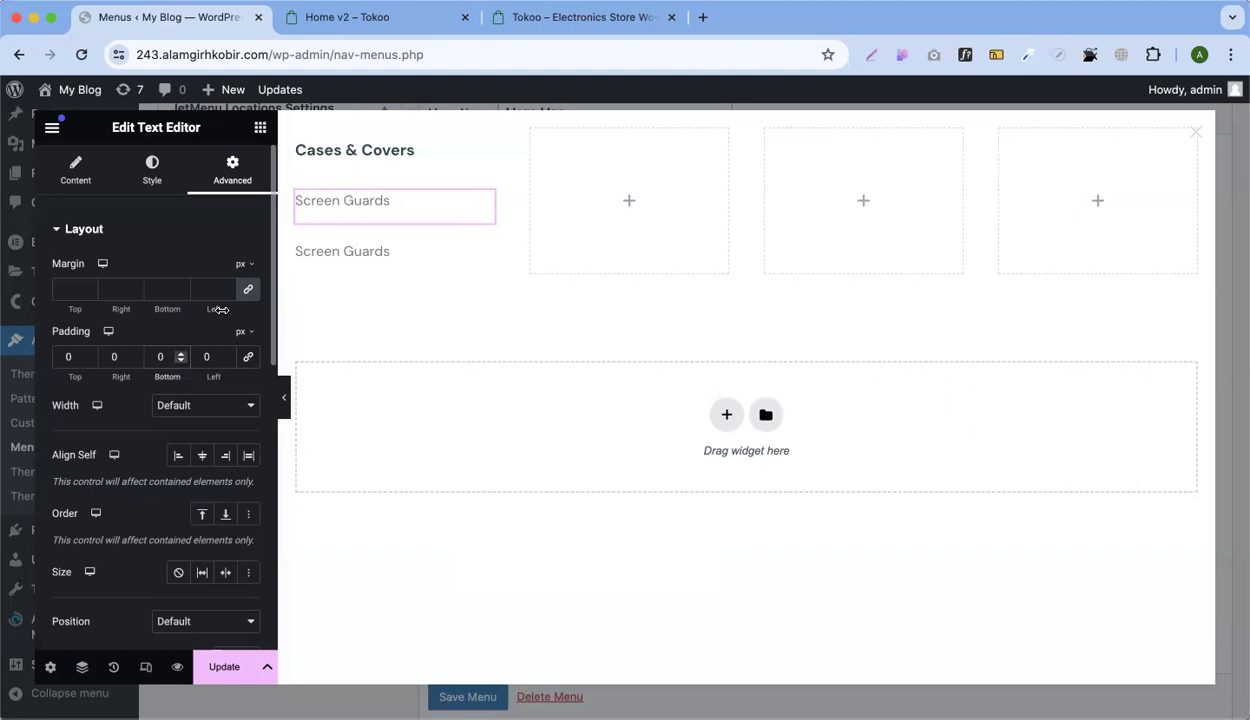
pyautogui.click(248, 289)
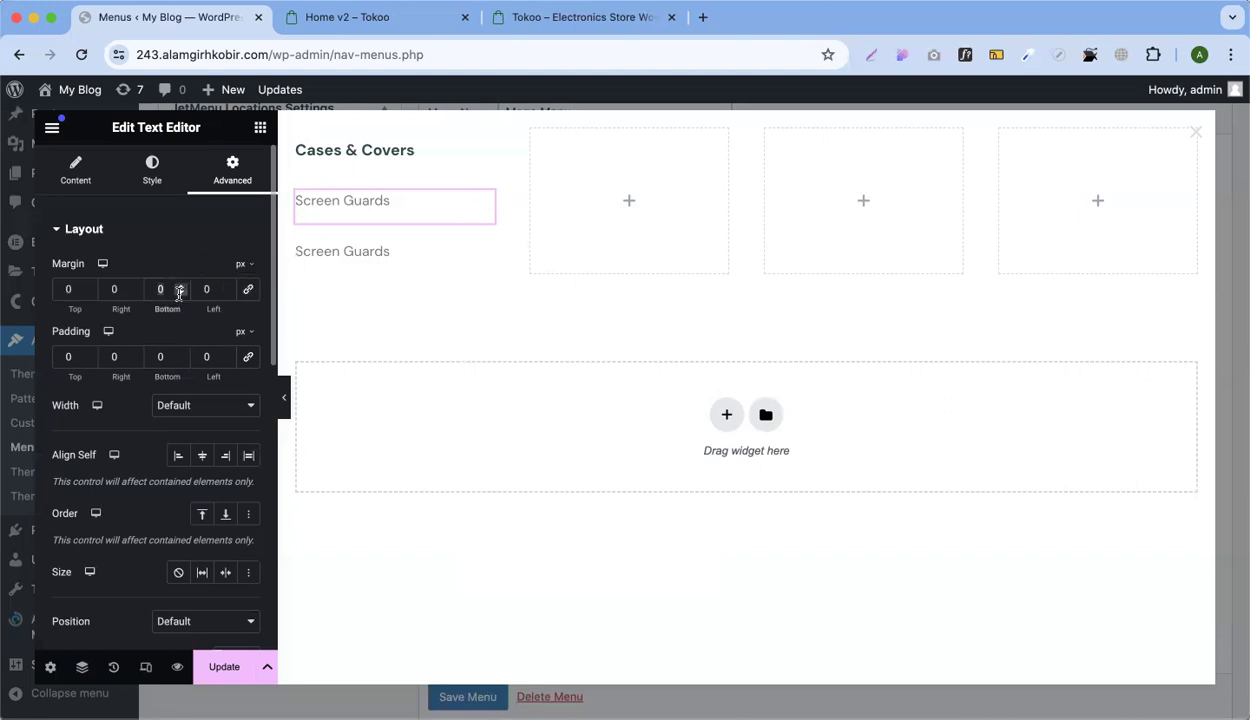
pyautogui.moveTo(180, 293); pyautogui.dragTo(180, 293)
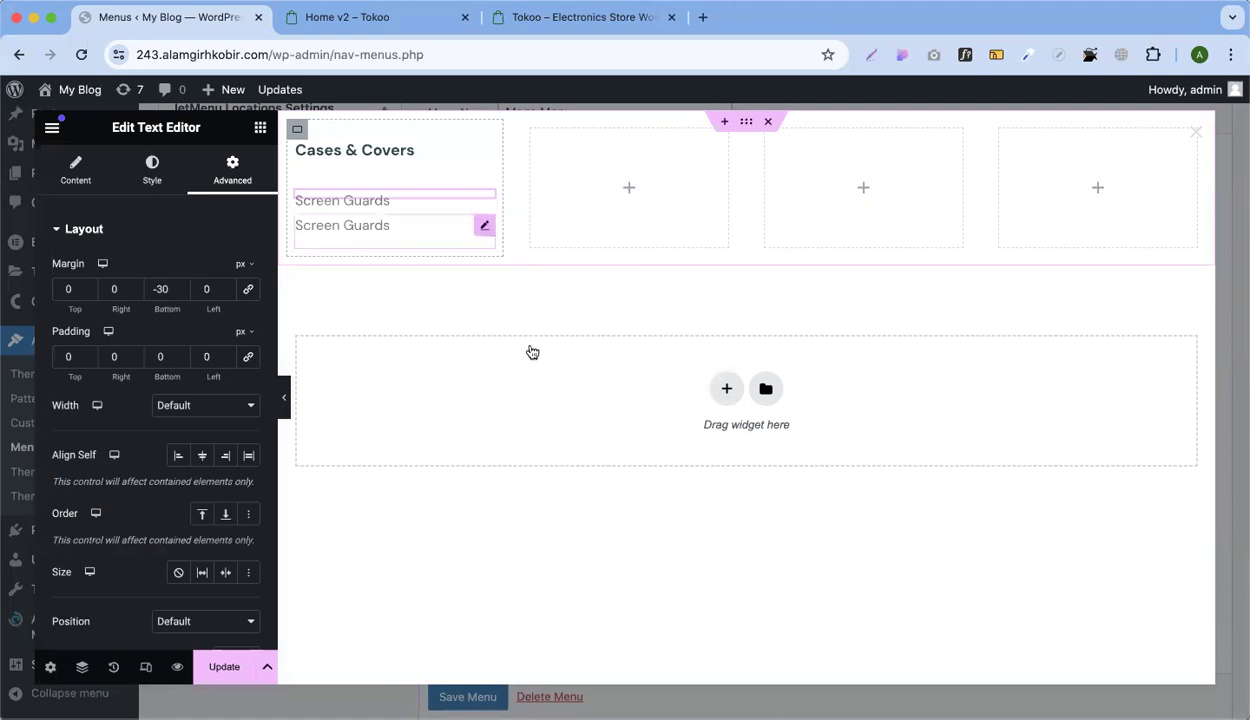
# Delete the lower "Screen Guards" text and duplicate the one with the adjusted margin six times
pyautogui.rightClick(487, 228)
pyautogui.click(517, 577)
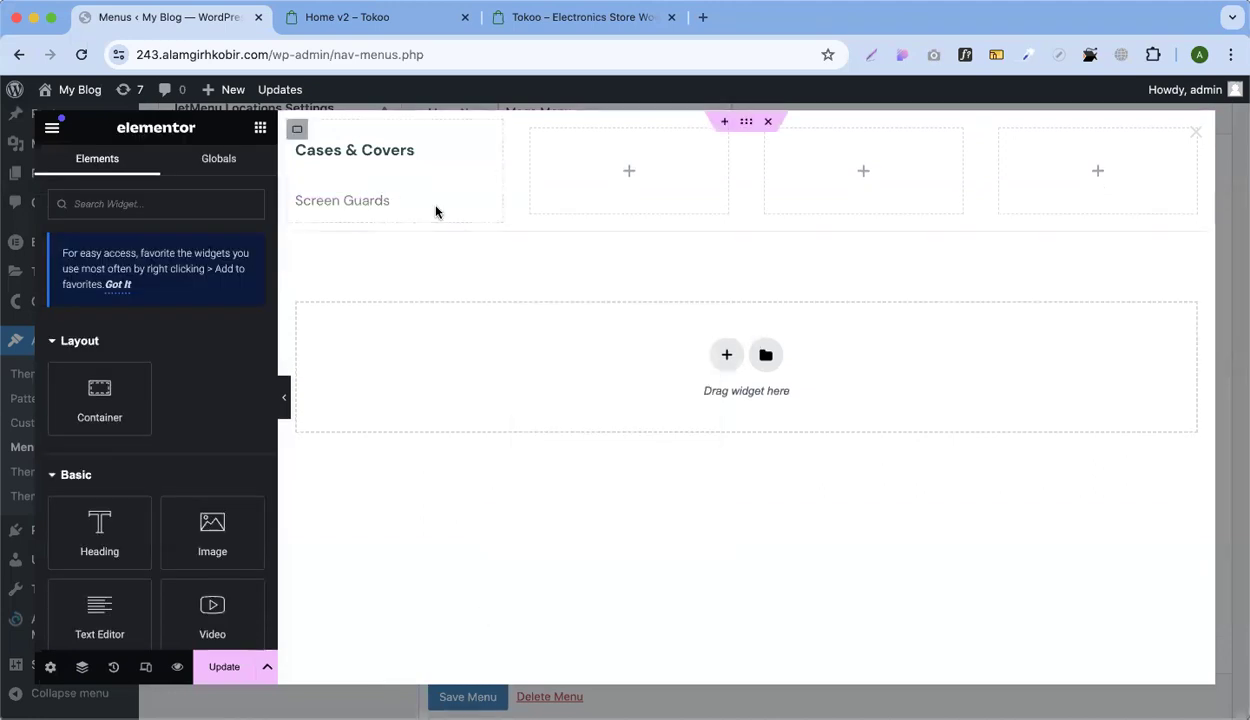
pyautogui.click(486, 203)
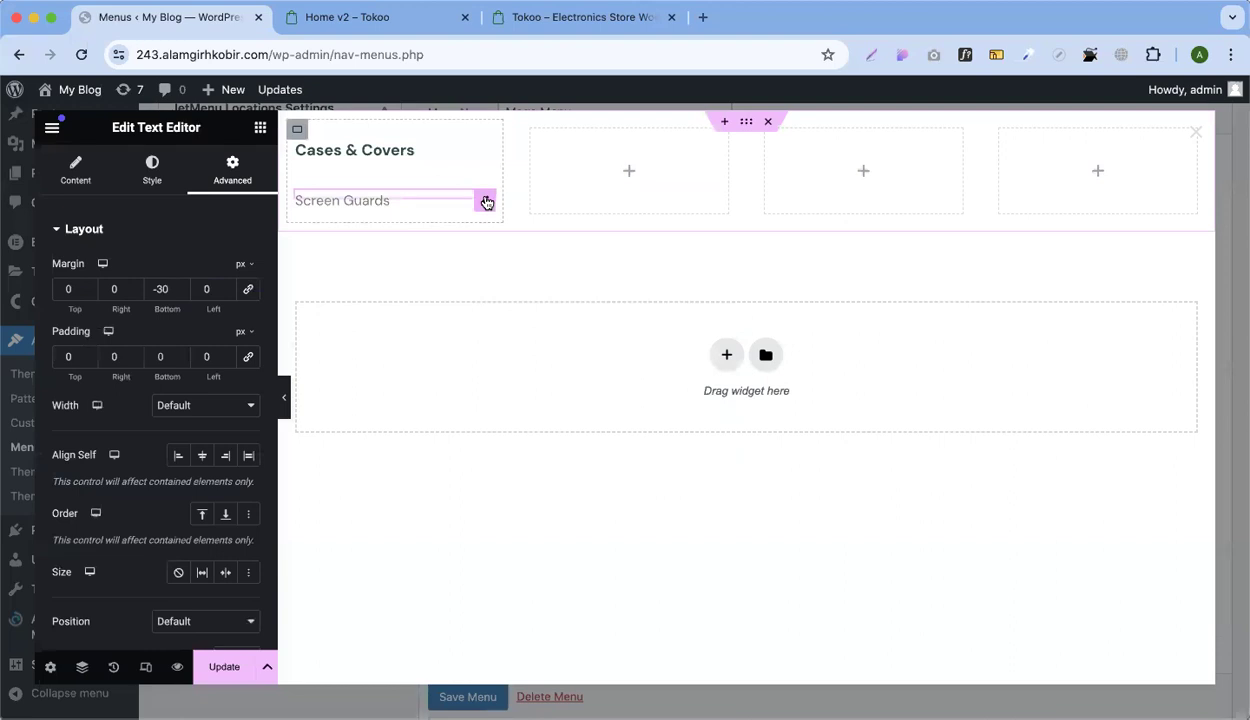
pyautogui.press('super+d')
pyautogui.press('super+d')
pyautogui.press('super+d')
pyautogui.press('super+d')
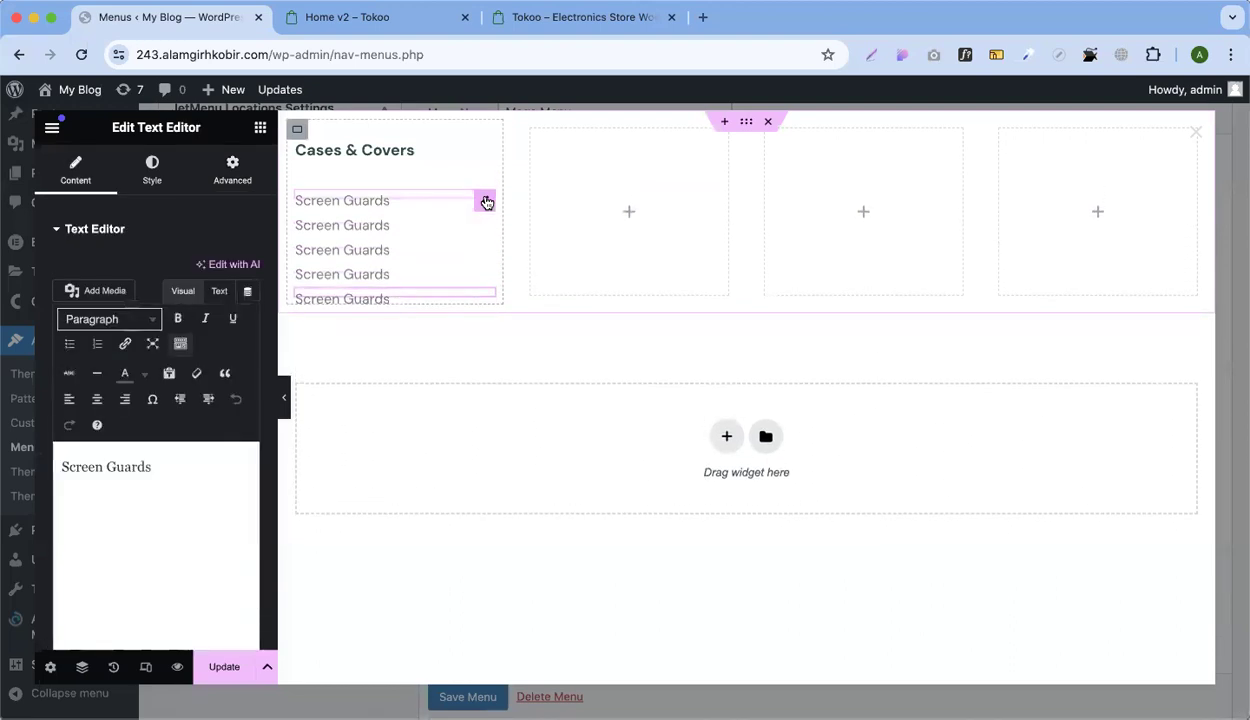
pyautogui.press('super+d')
pyautogui.press('super+d')
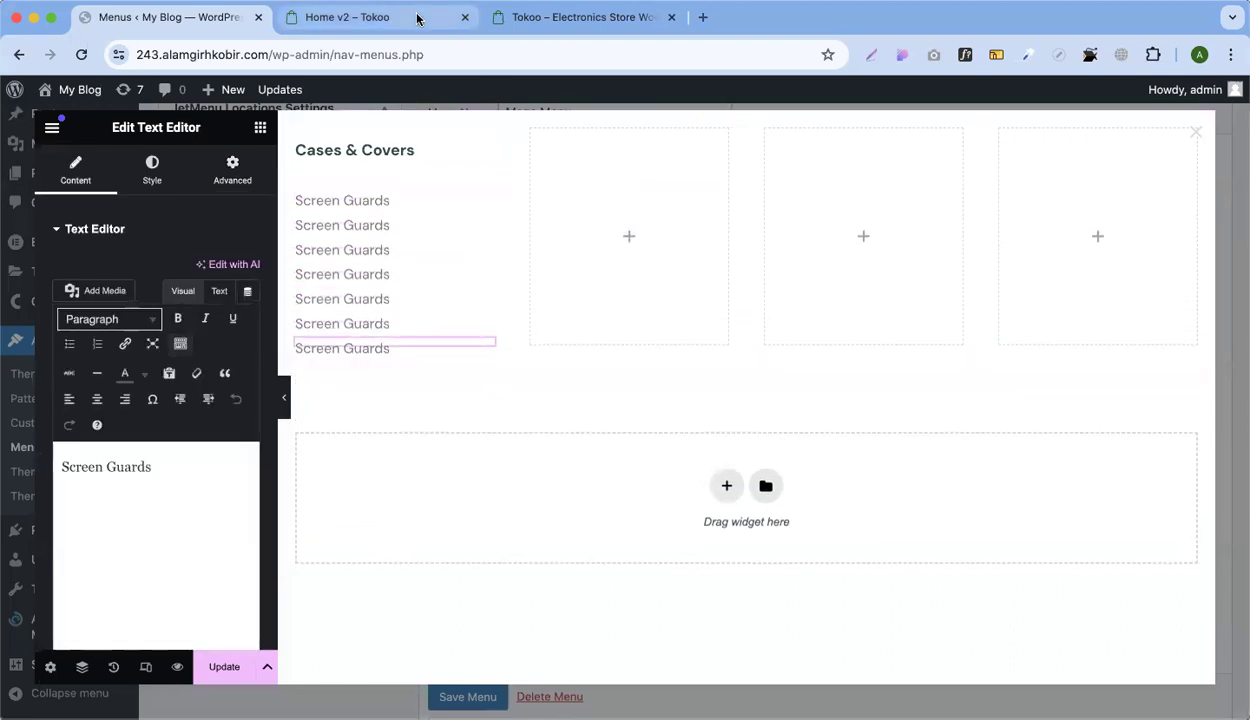
# Copy "Power Banks" from the Tokoo demo's mega menu and make it the text of the second item under "Cases & Covers"
pyautogui.click(418, 19)
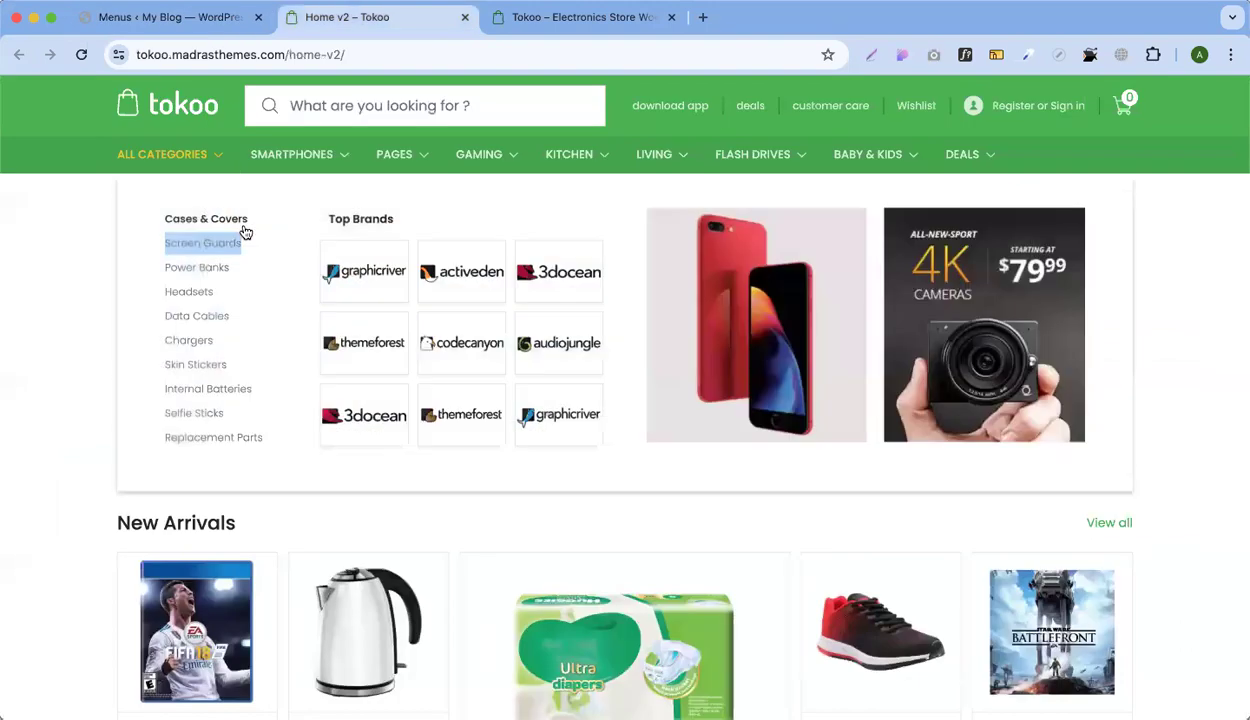
pyautogui.rightClick(198, 264)
pyautogui.click(235, 397)
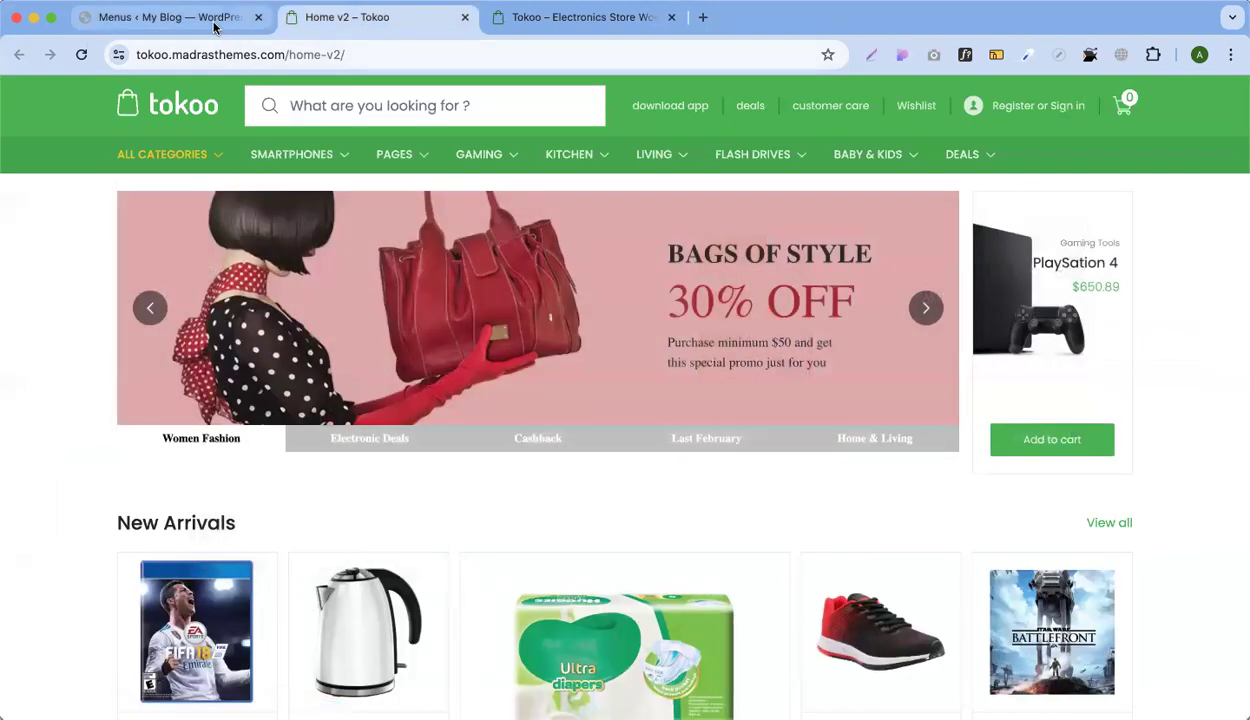
pyautogui.click(215, 22)
pyautogui.click(476, 222)
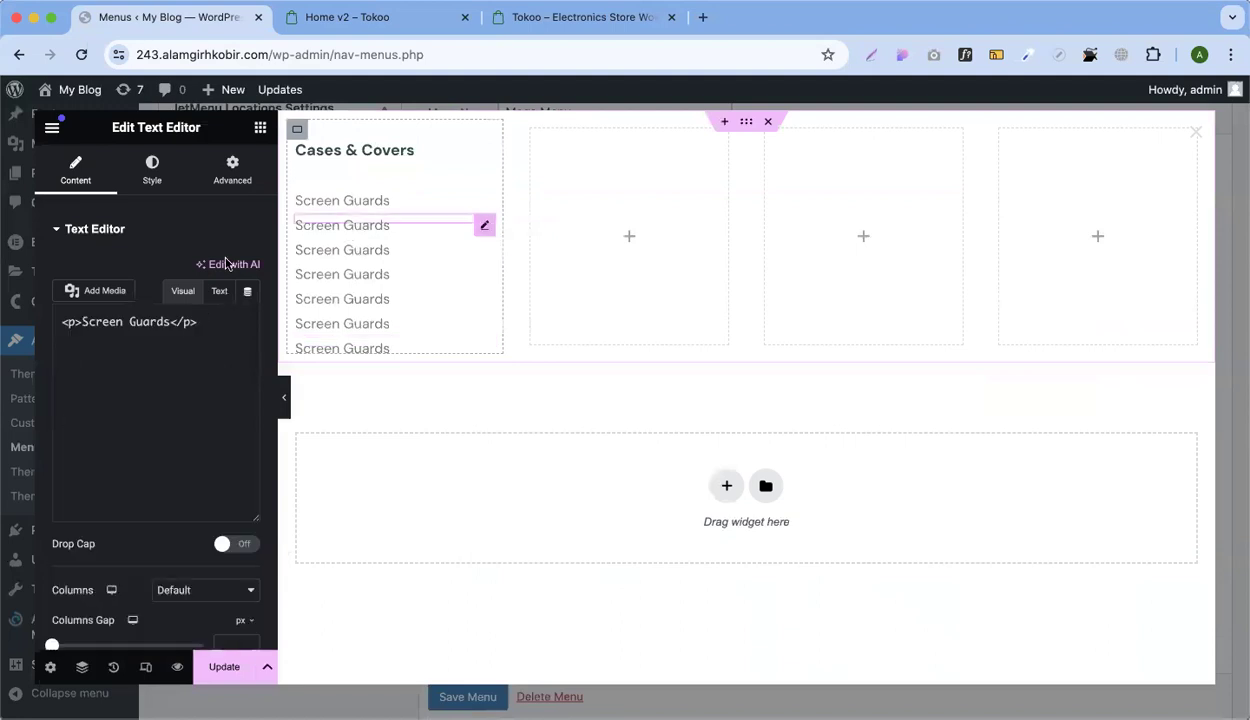
pyautogui.tripleClick(142, 450)
pyautogui.press('super+v')
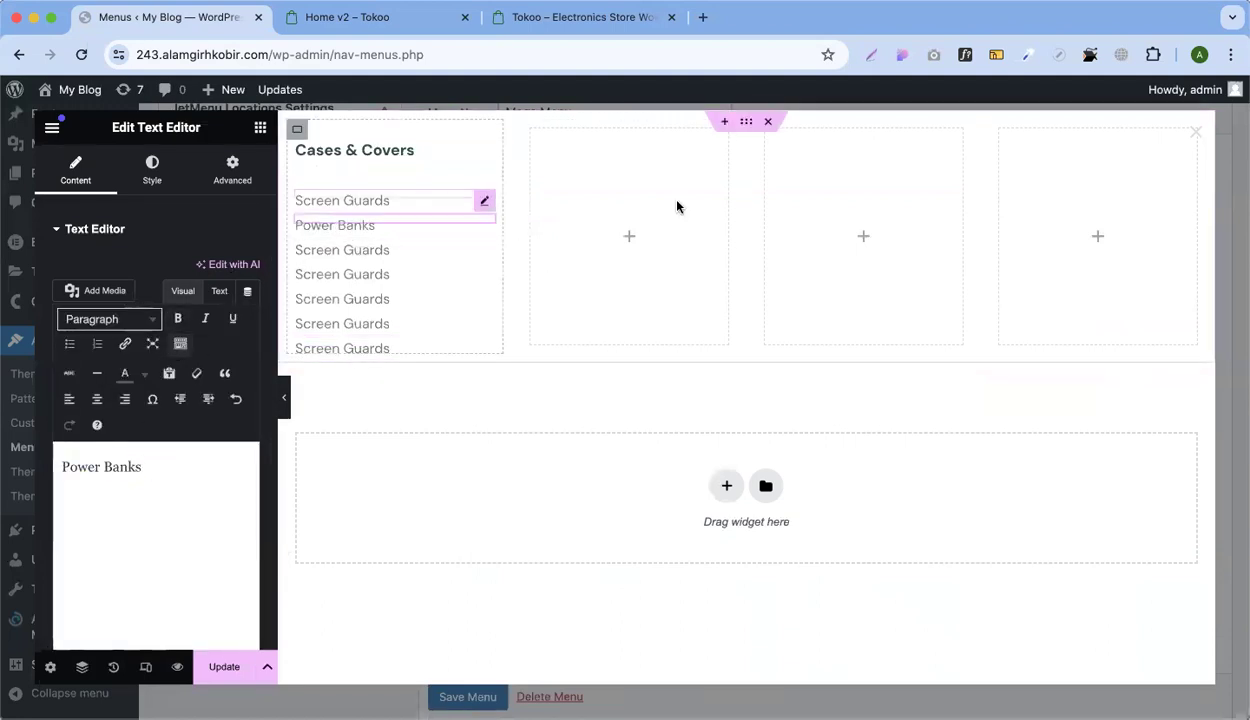
# Copy the "Top Brands" title from the Tokoo demo's SMARTPHONES mega menu and return to the Elementor editor
pyautogui.click(629, 237)
pyautogui.click(345, 17)
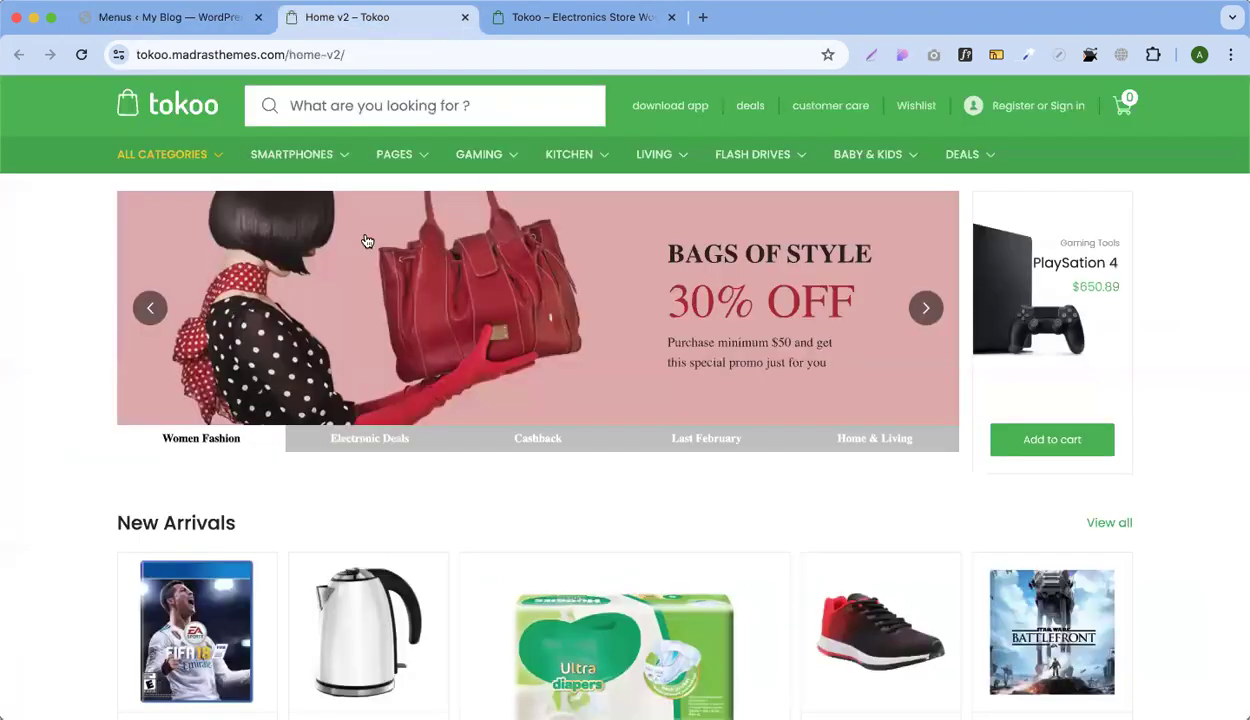
pyautogui.moveTo(300, 154)
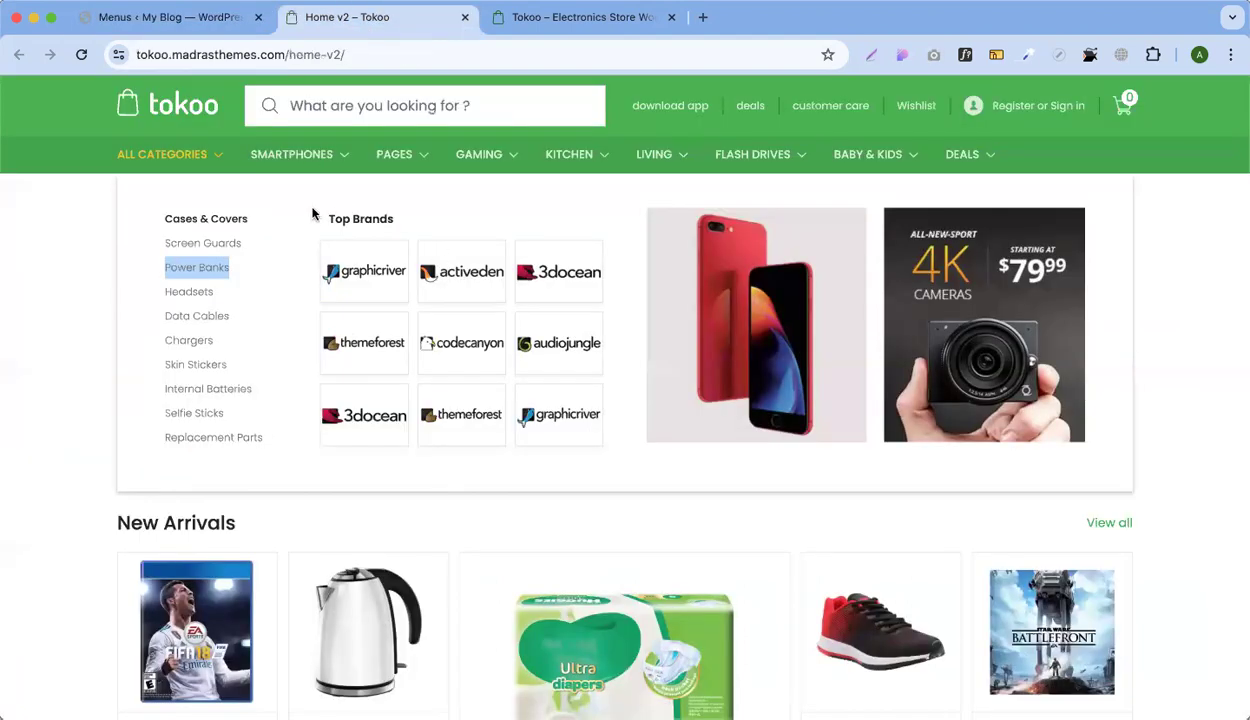
pyautogui.moveTo(310, 213); pyautogui.dragTo(490, 219)
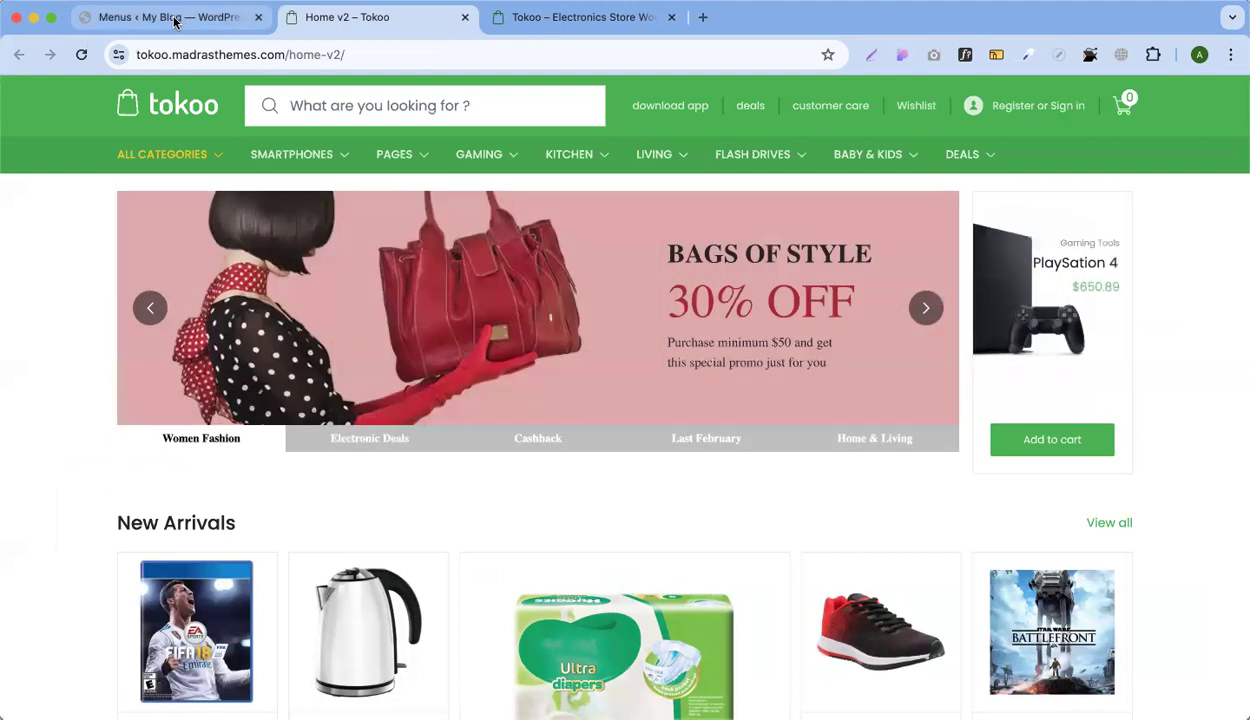
pyautogui.click(170, 17)
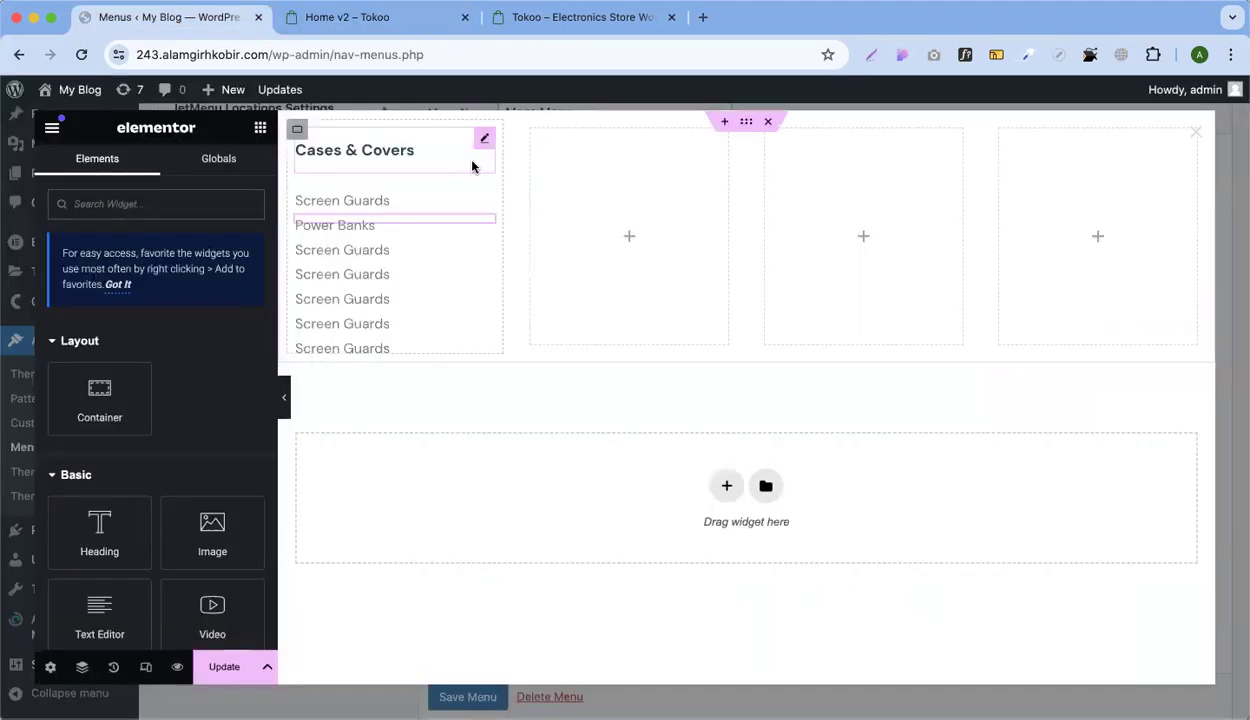
# Duplicate the "Cases & Covers" heading into the second column and change the copy's title to "Top Brands"
pyautogui.rightClick(486, 200)
pyautogui.click(508, 215)
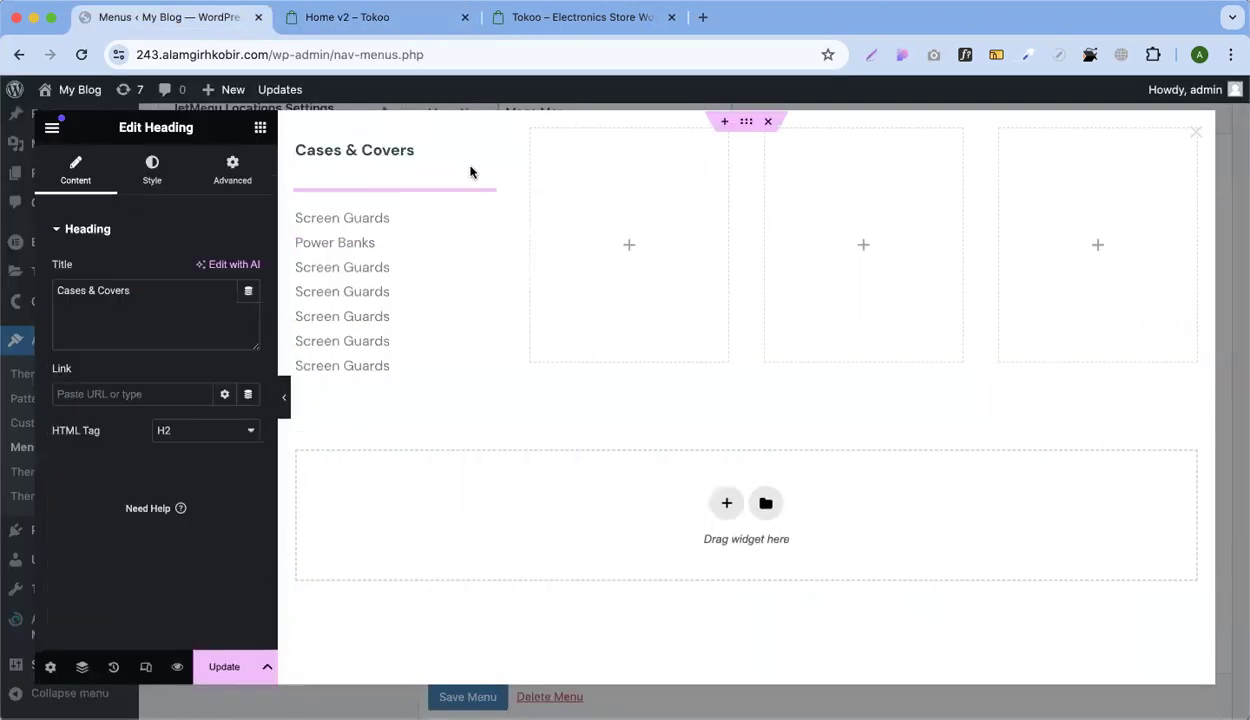
pyautogui.moveTo(484, 138); pyautogui.dragTo(585, 175)
pyautogui.click(84, 174)
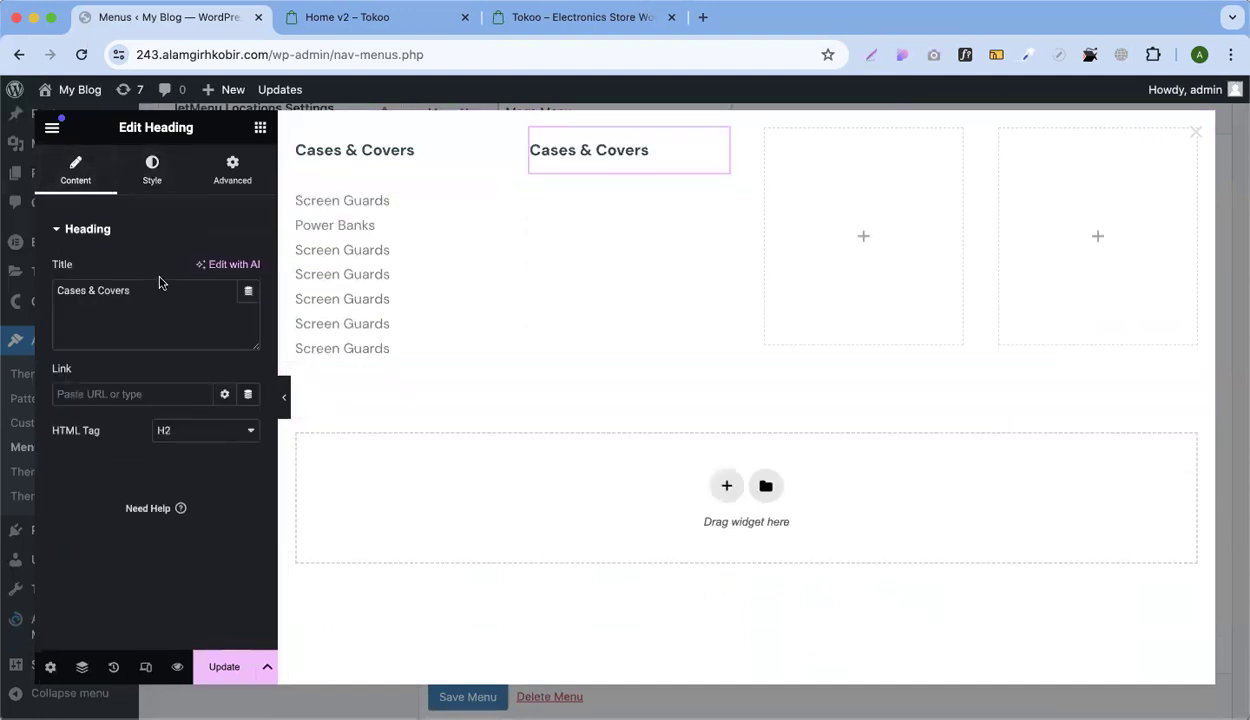
pyautogui.tripleClick(155, 290)
pyautogui.write('Top Brands')
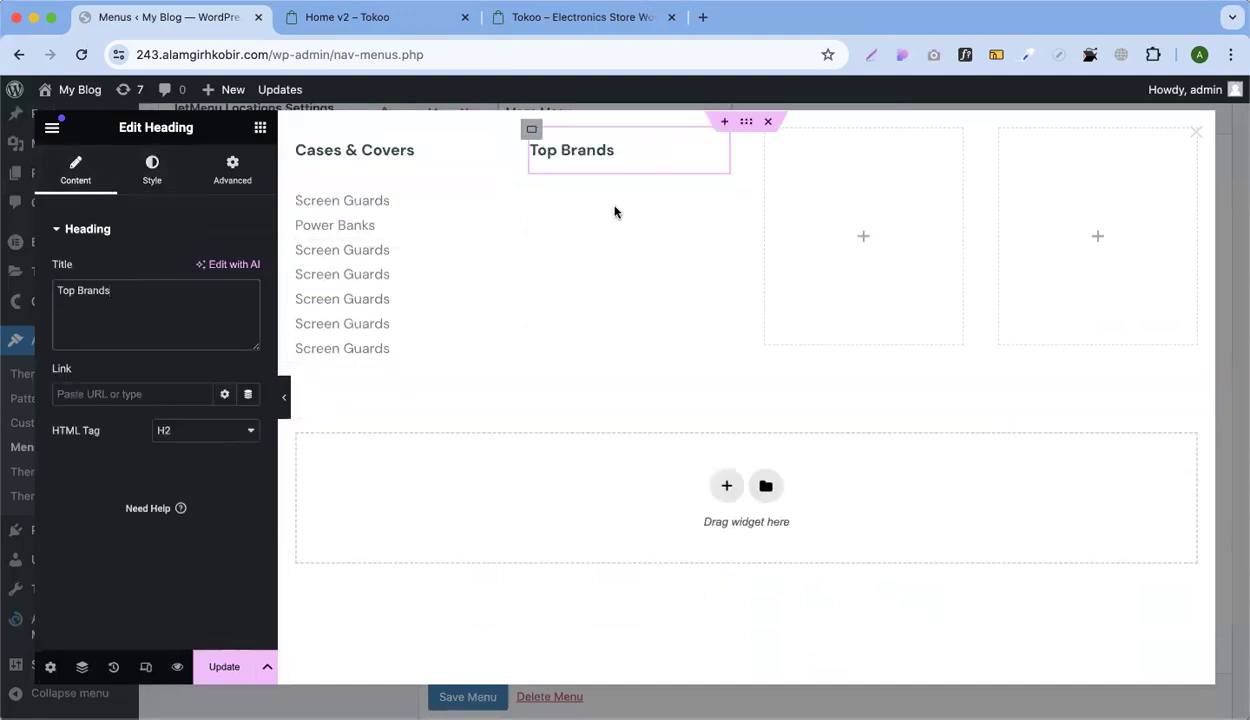
# Save the graphicriver logo image from the Tokoo demo's SMARTPHONES mega menu and return to the Elementor editor
pyautogui.click(327, 17)
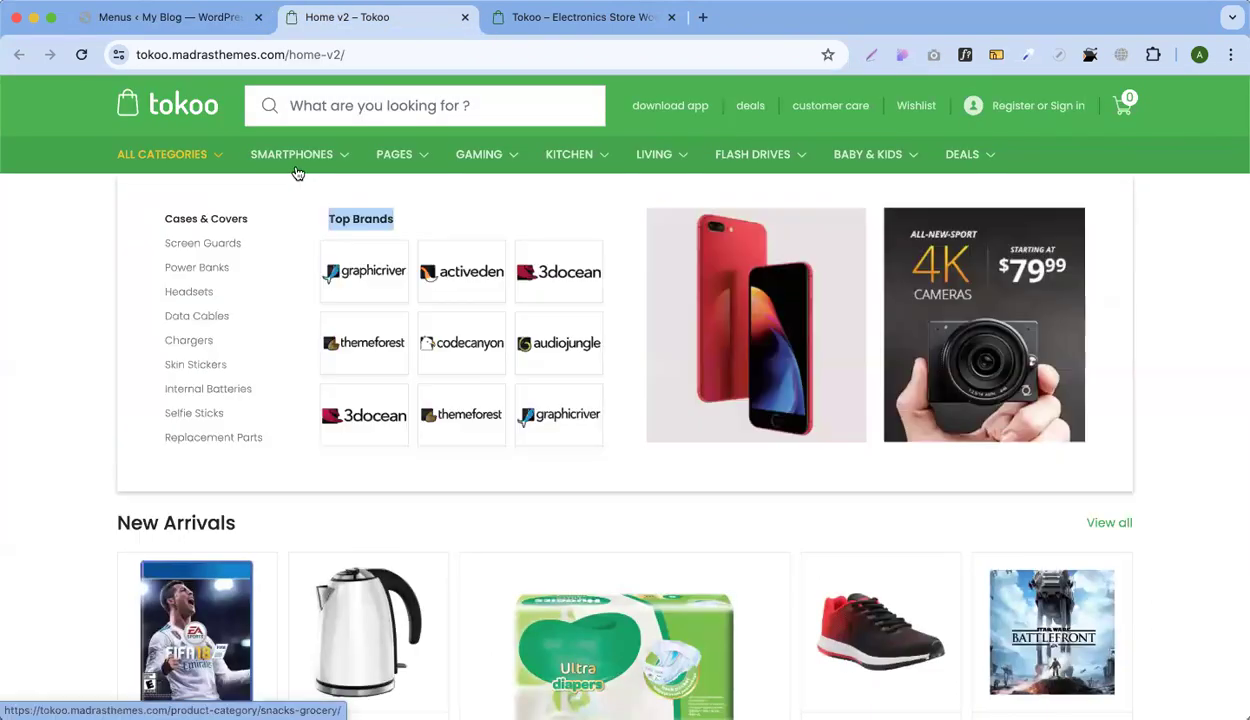
pyautogui.click(362, 205)
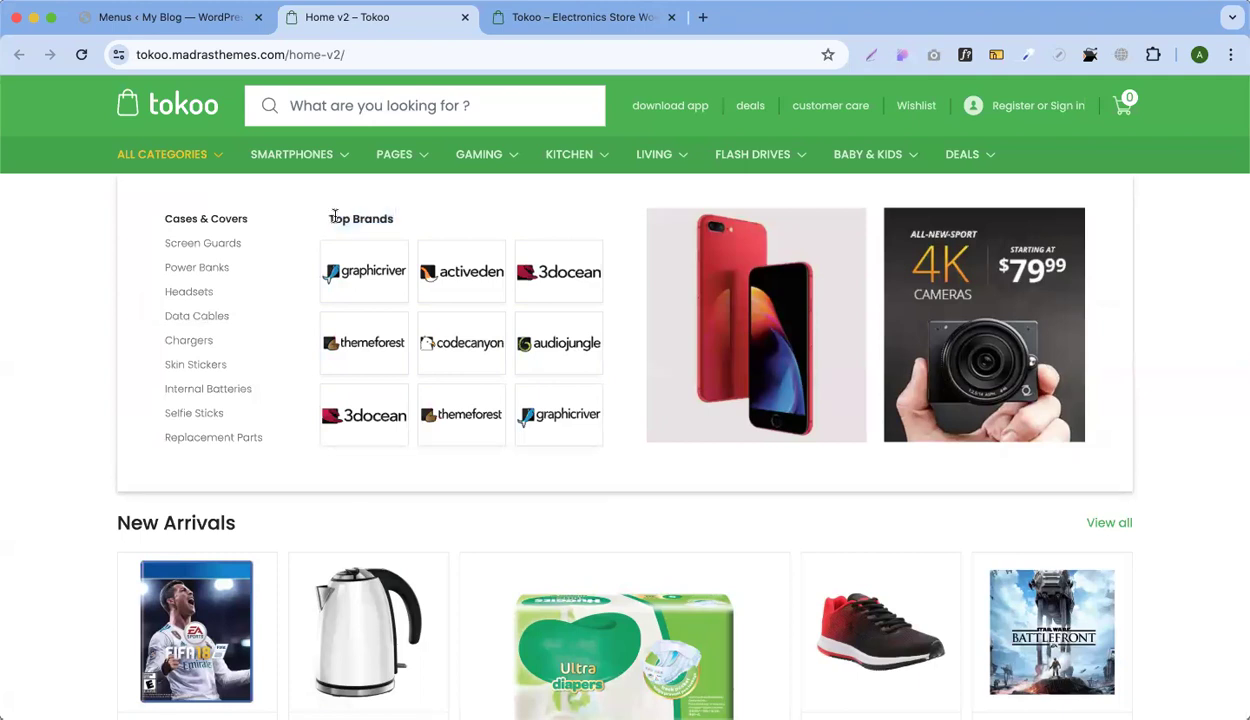
pyautogui.rightClick(362, 266)
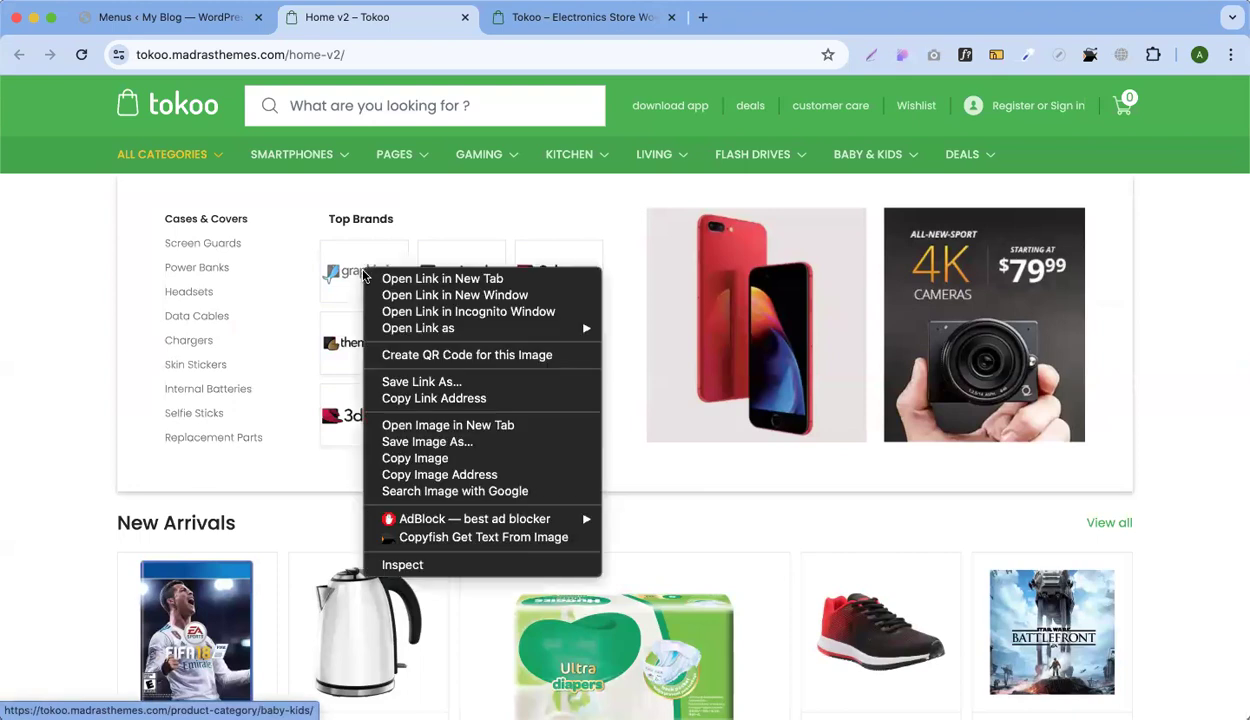
pyautogui.click(443, 443)
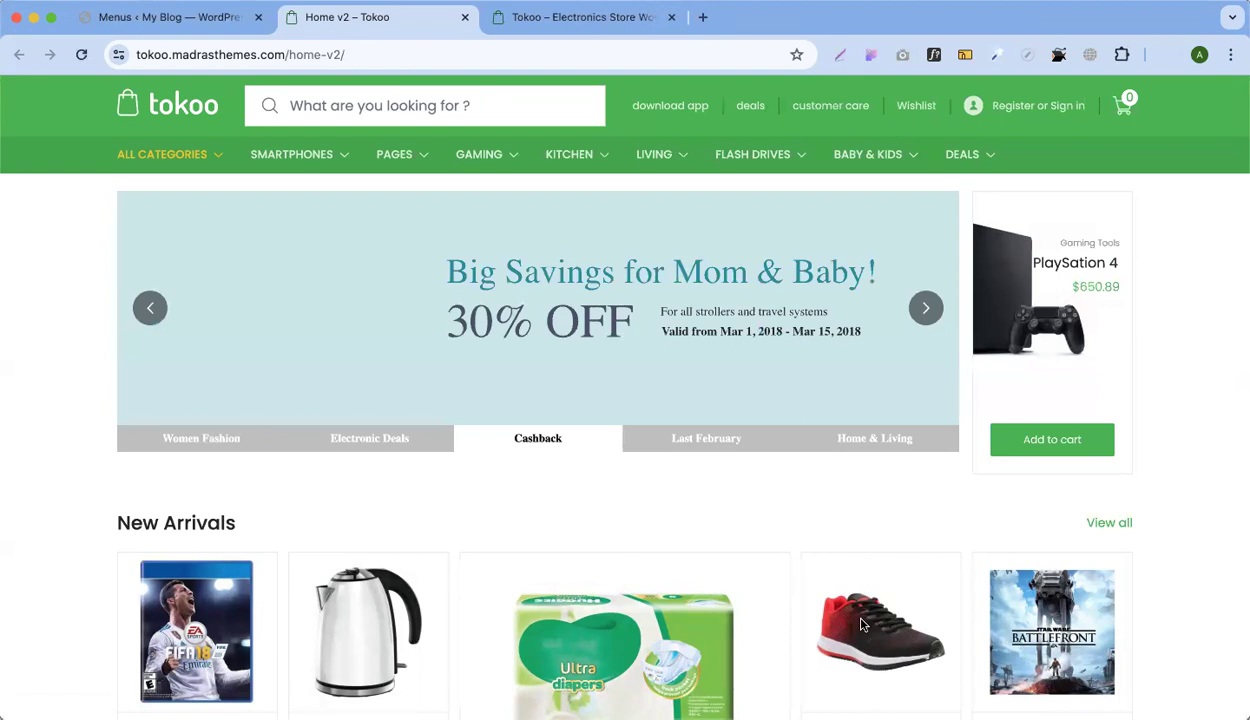
pyautogui.hotkey('ctrl', 'shift', 'Tab')
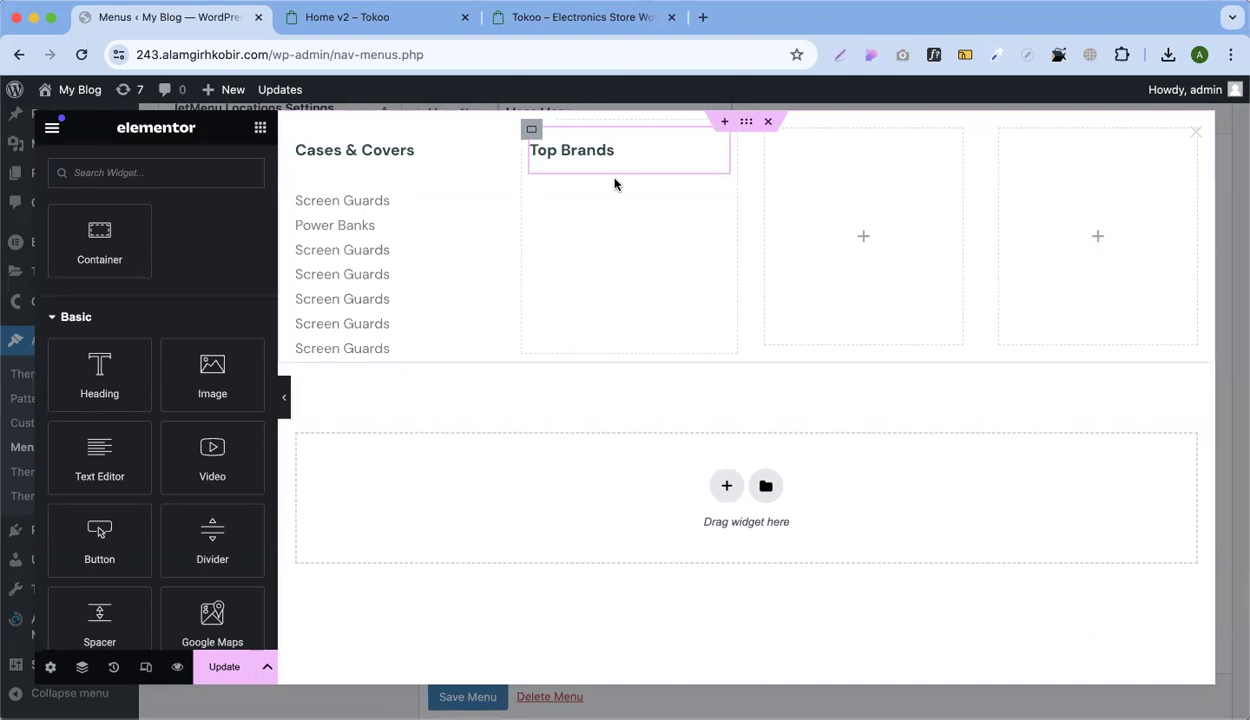
# Examine how the Top Brands logos are arranged in the Tokoo demo's SMARTPHONES mega menu, ending back in the Elementor editor
pyautogui.click(384, 24)
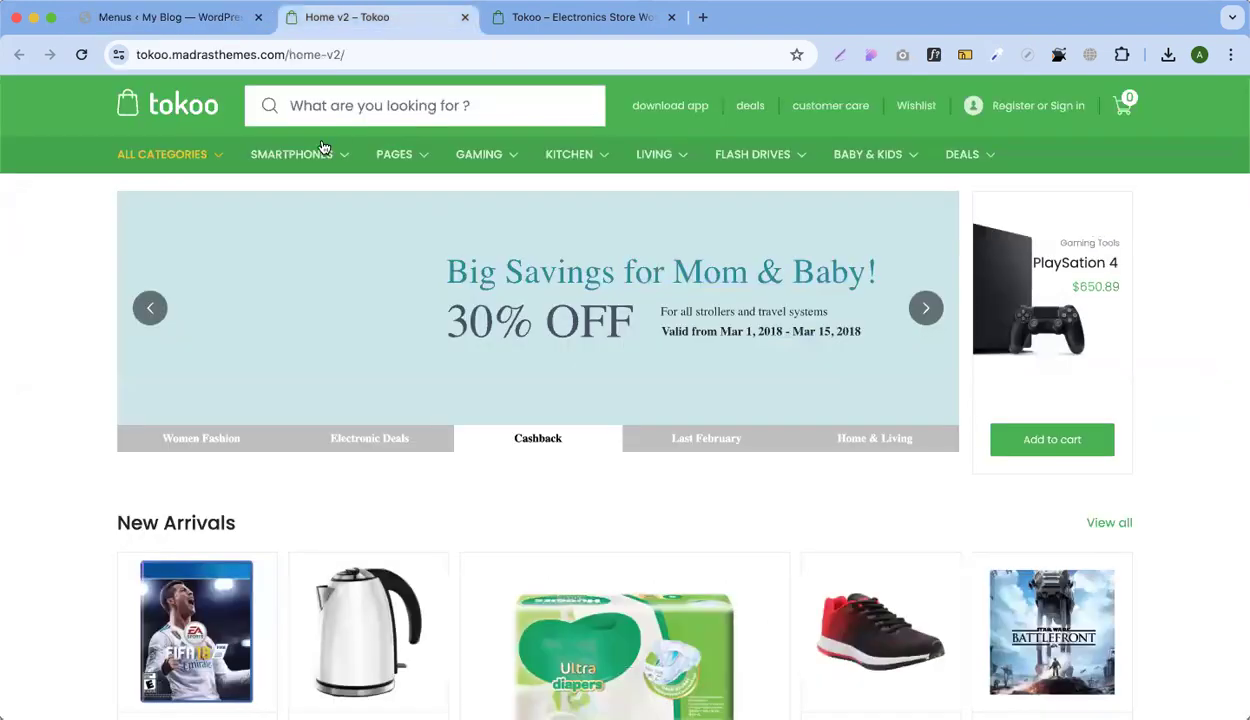
pyautogui.moveTo(323, 152)
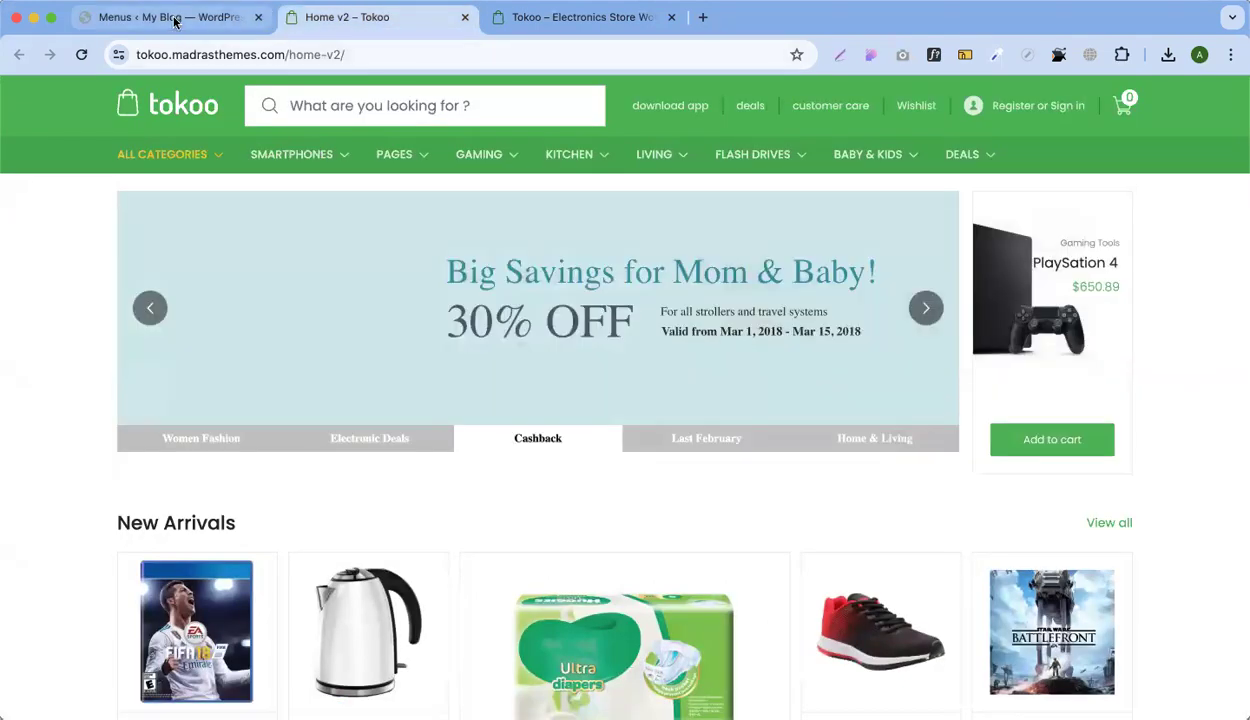
pyautogui.click(176, 20)
pyautogui.click(309, 24)
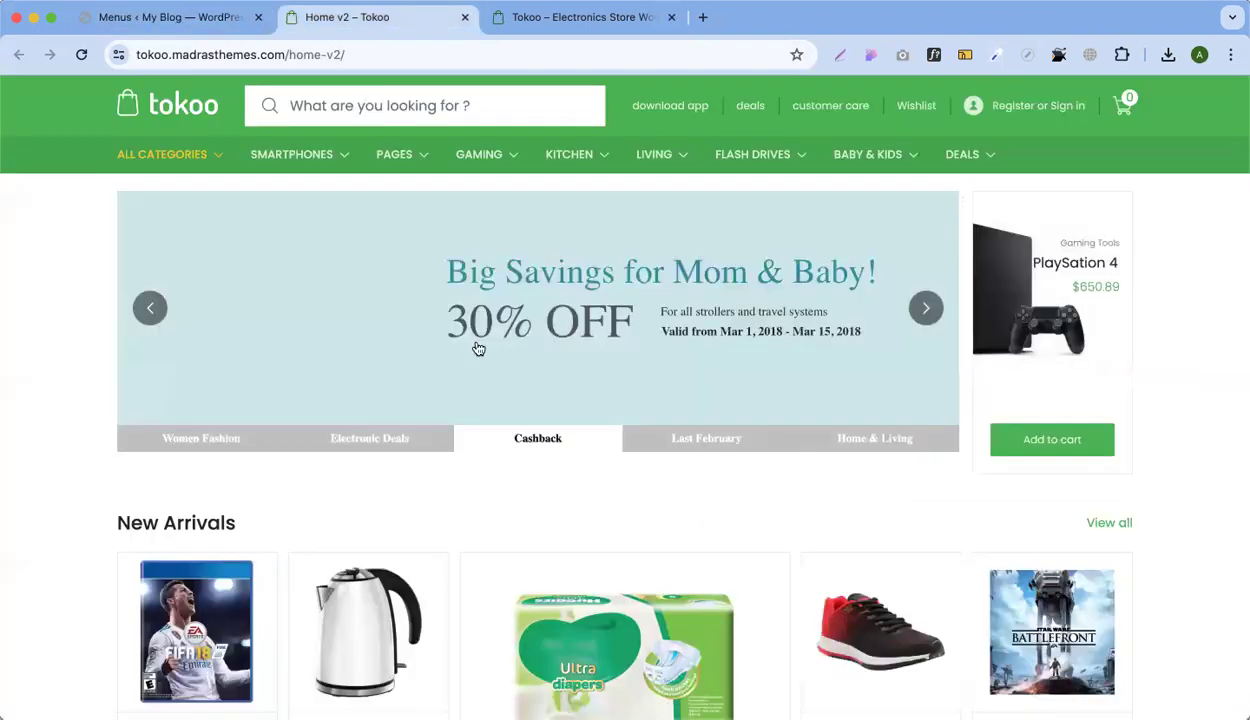
pyautogui.moveTo(296, 162)
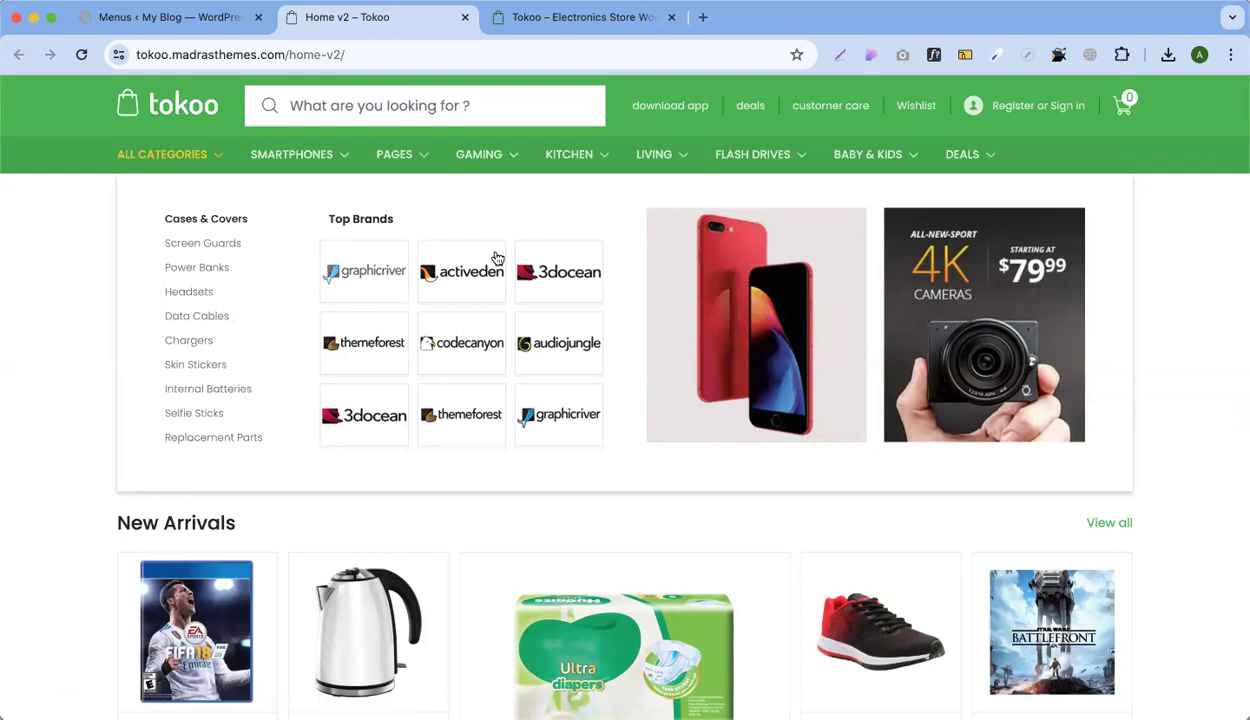
pyautogui.click(181, 27)
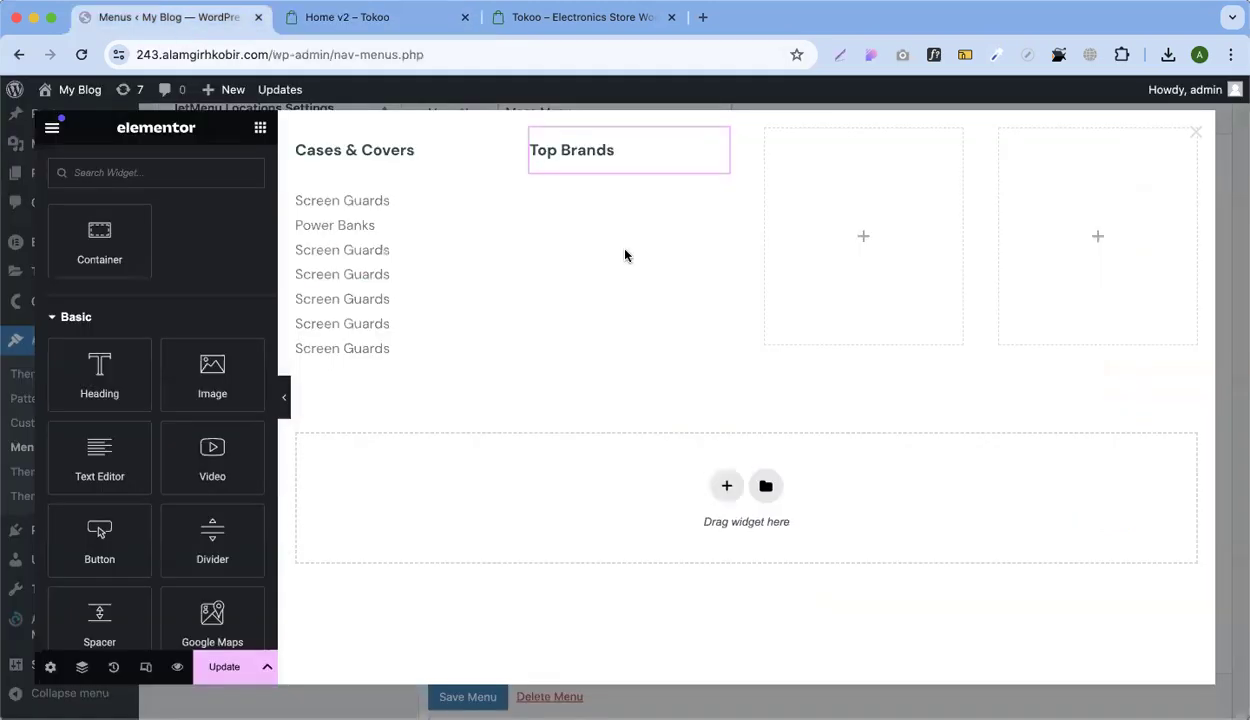
pyautogui.moveTo(205, 360); pyautogui.dragTo(589, 156)
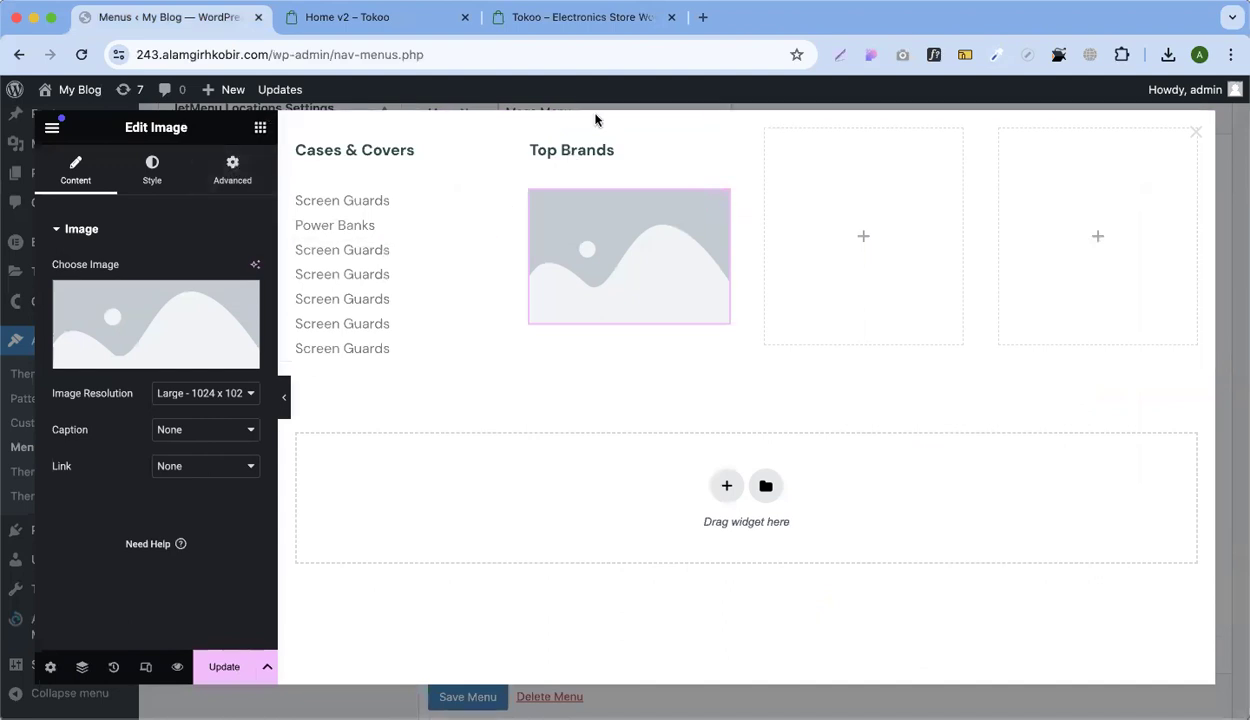
pyautogui.rightClick(714, 199)
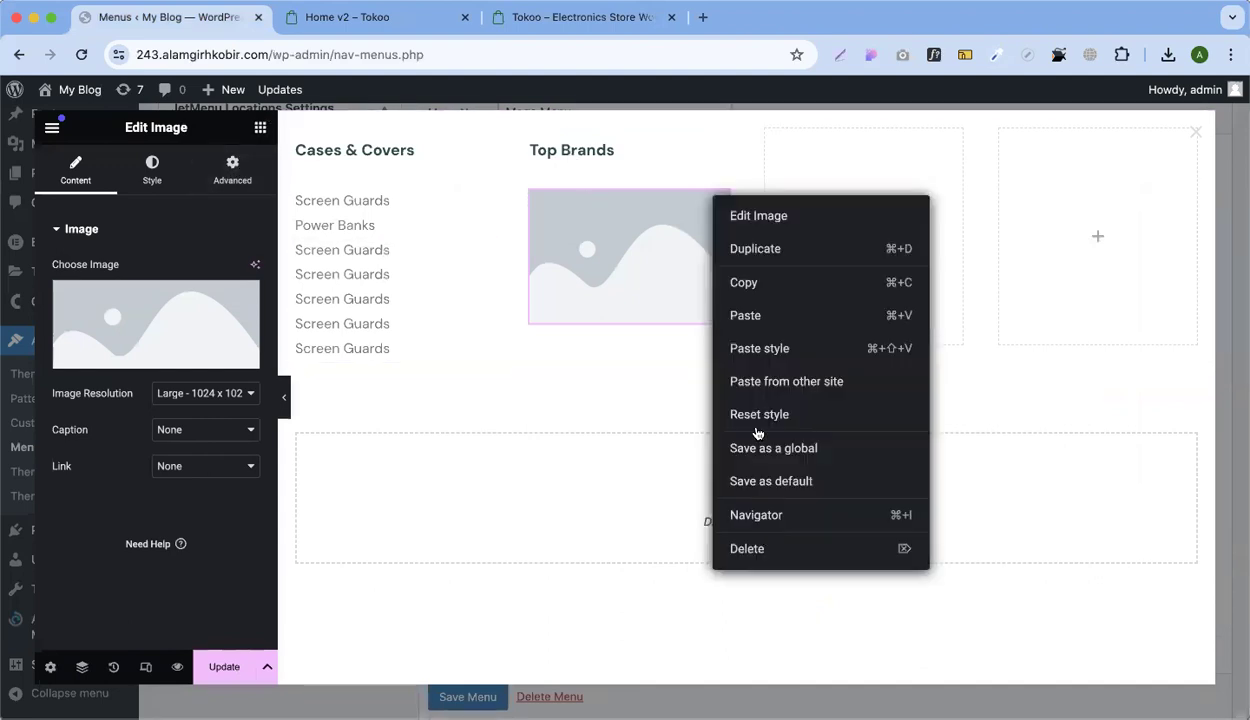
pyautogui.click(750, 547)
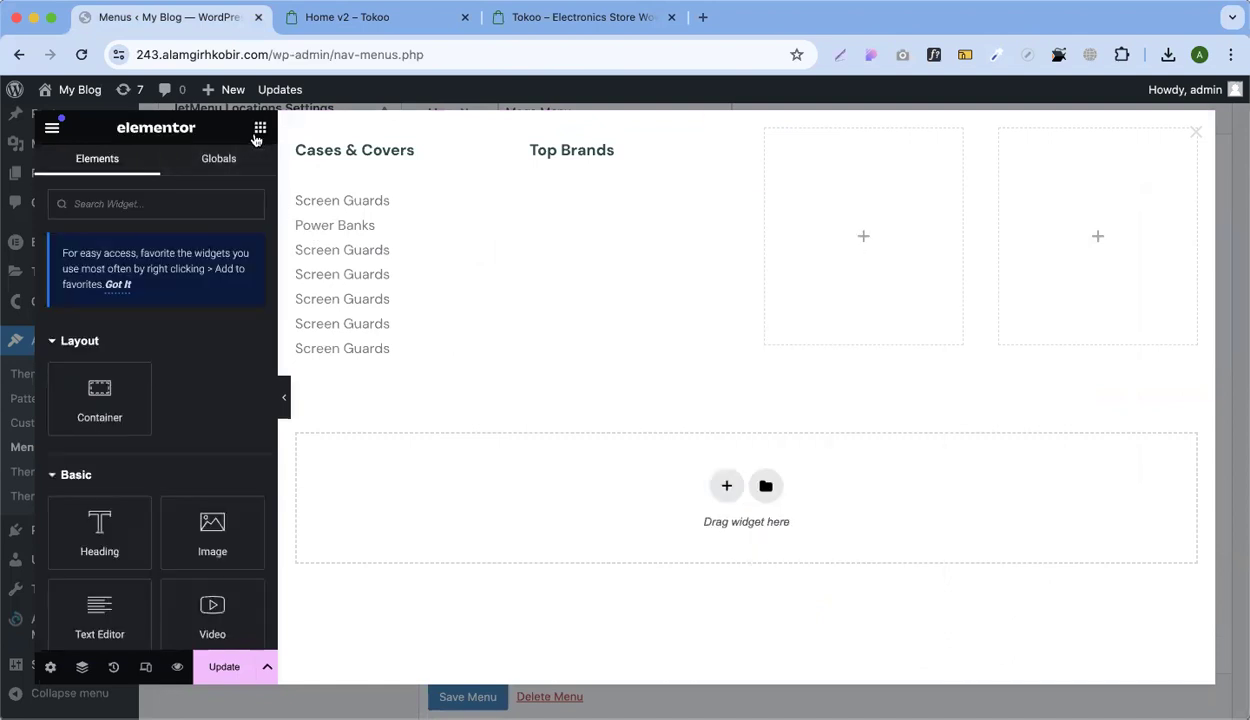
# Add a container with horizontal row direction under the "Top Brands" heading and fill it with three Image widgets
pyautogui.moveTo(105, 395); pyautogui.dragTo(580, 170)
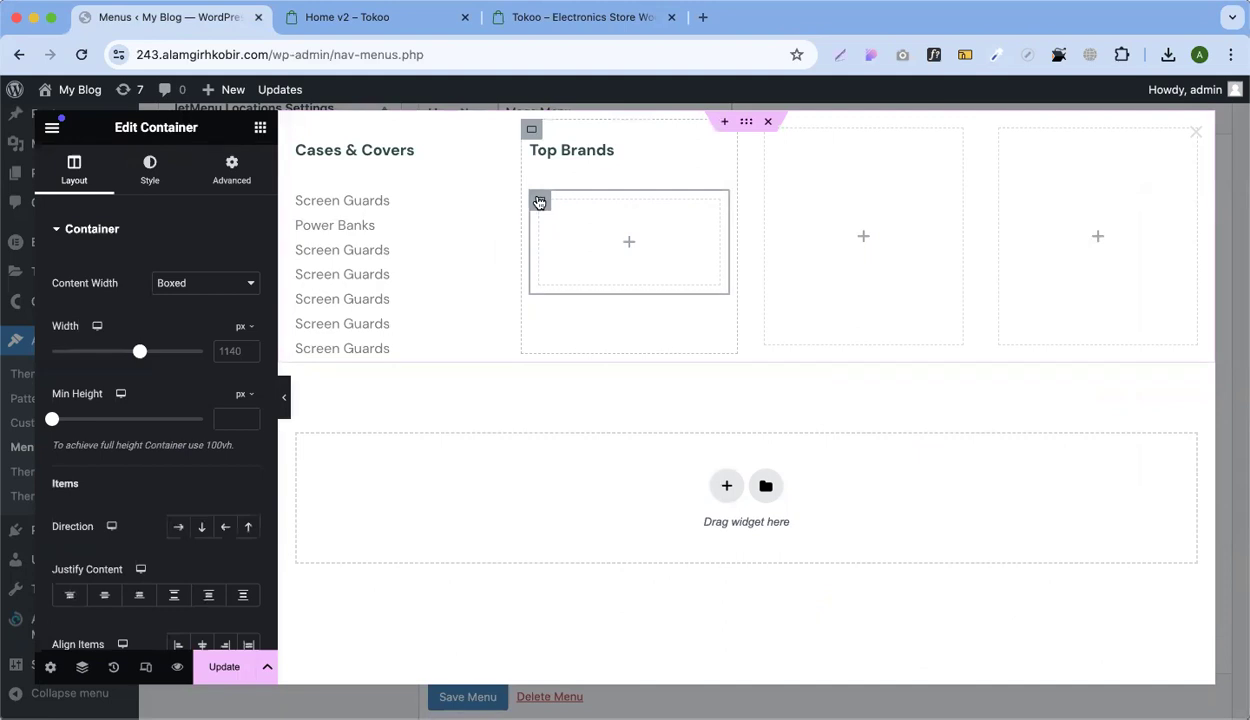
pyautogui.scroll(-1, 181, 514)
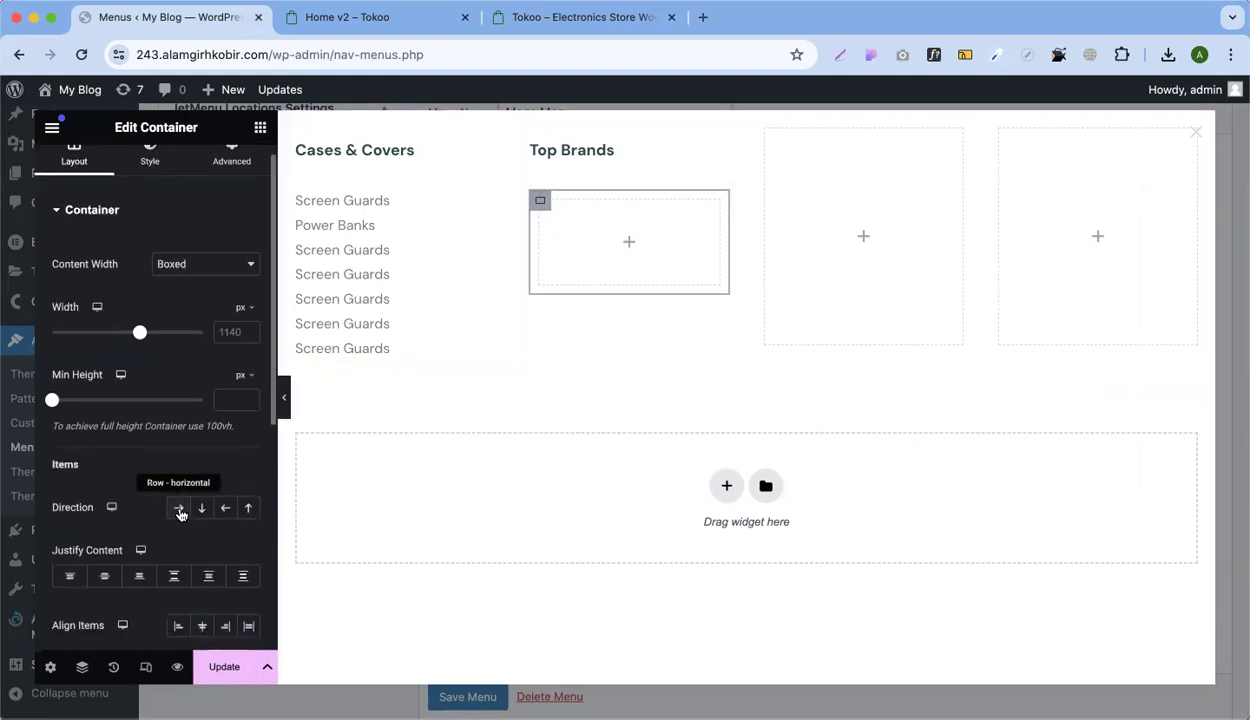
pyautogui.click(260, 127)
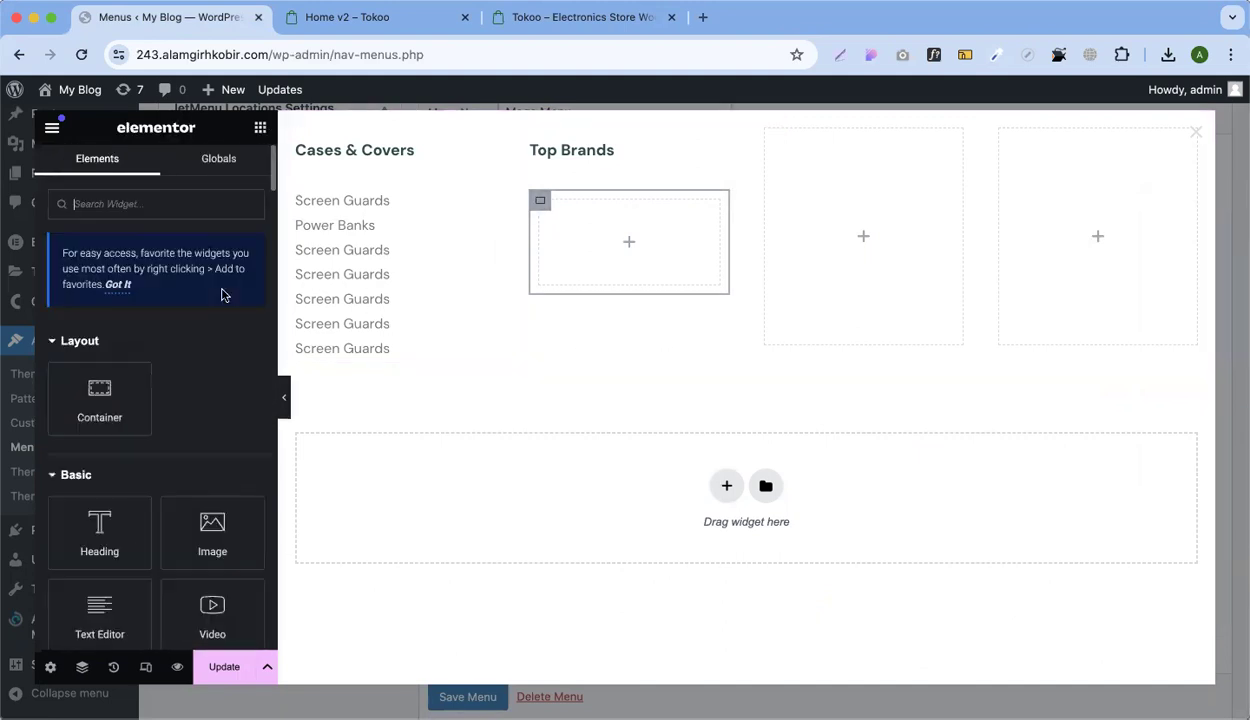
pyautogui.moveTo(240, 524); pyautogui.dragTo(589, 240)
pyautogui.press('super+d')
pyautogui.press('super+d')
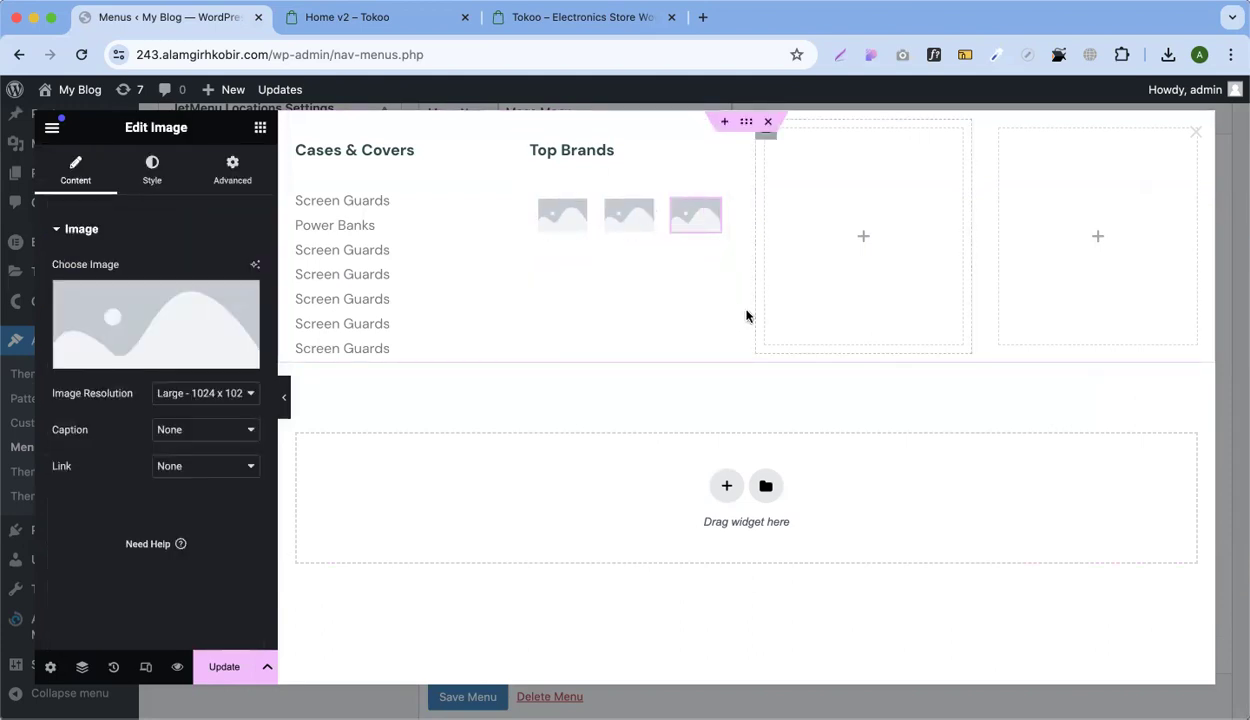
# Duplicate the container with the three image placeholders twice to get three rows under "Top Brands"
pyautogui.rightClick(540, 198)
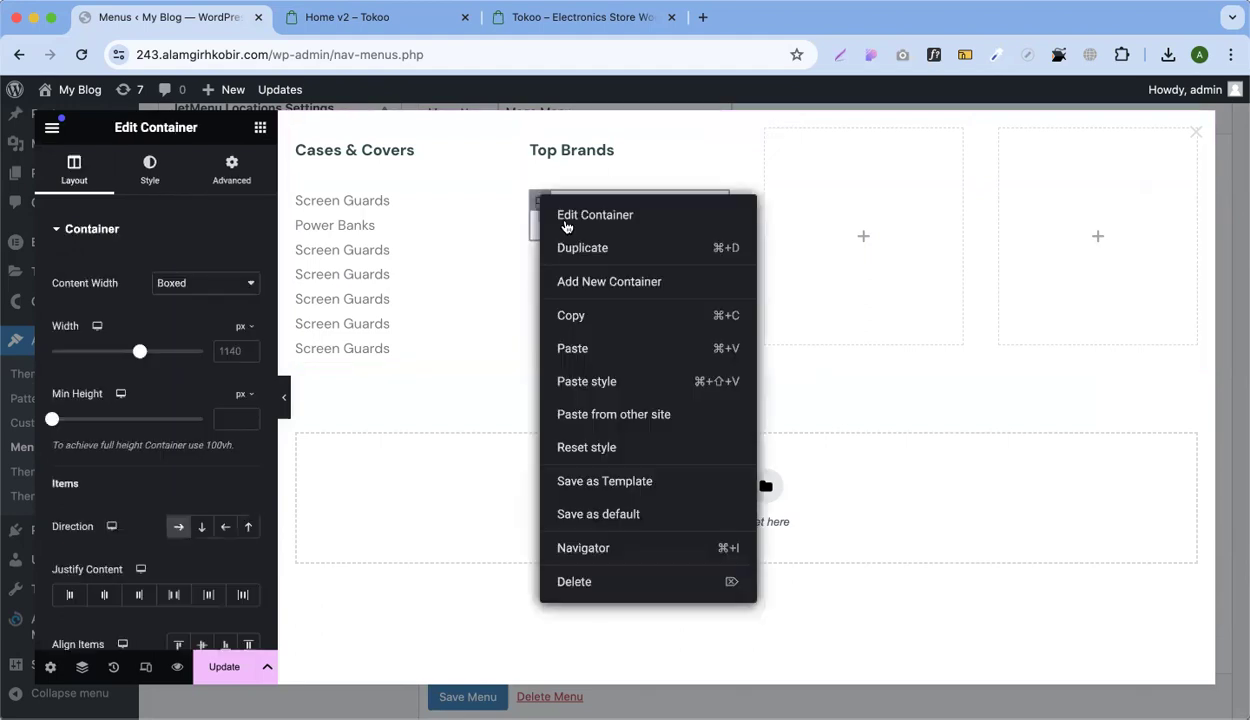
pyautogui.click(550, 248)
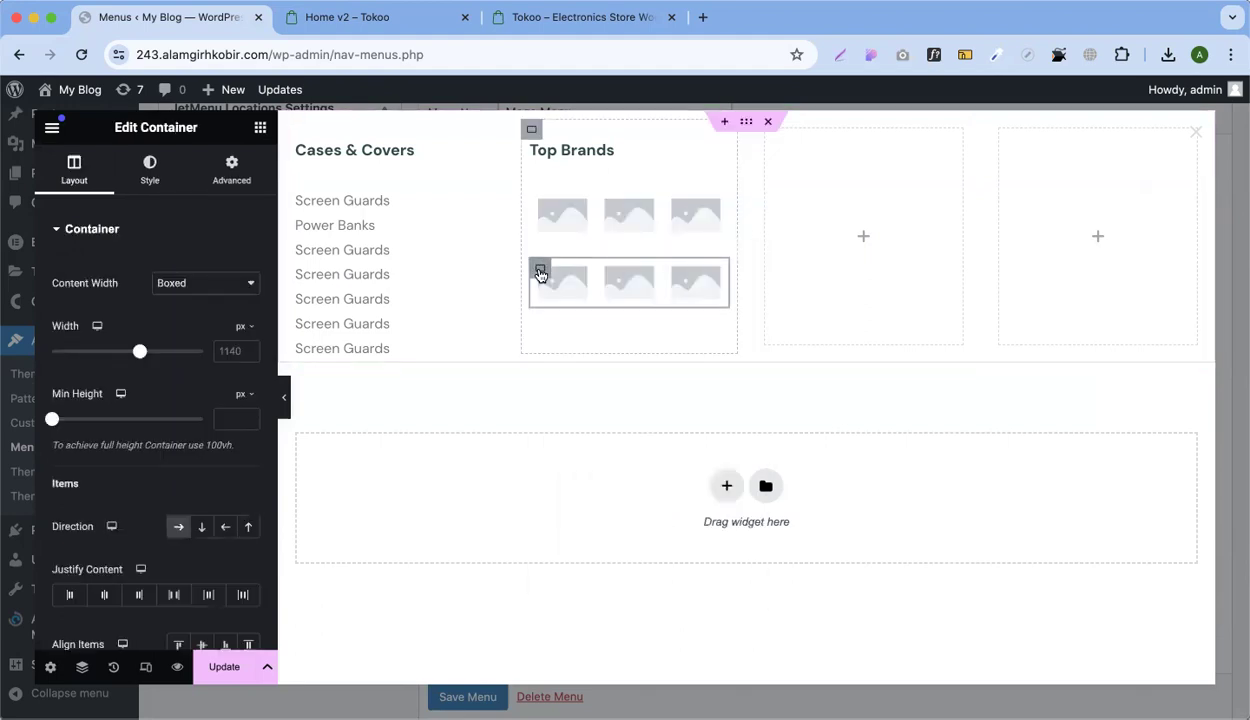
pyautogui.rightClick(545, 272)
pyautogui.click(665, 328)
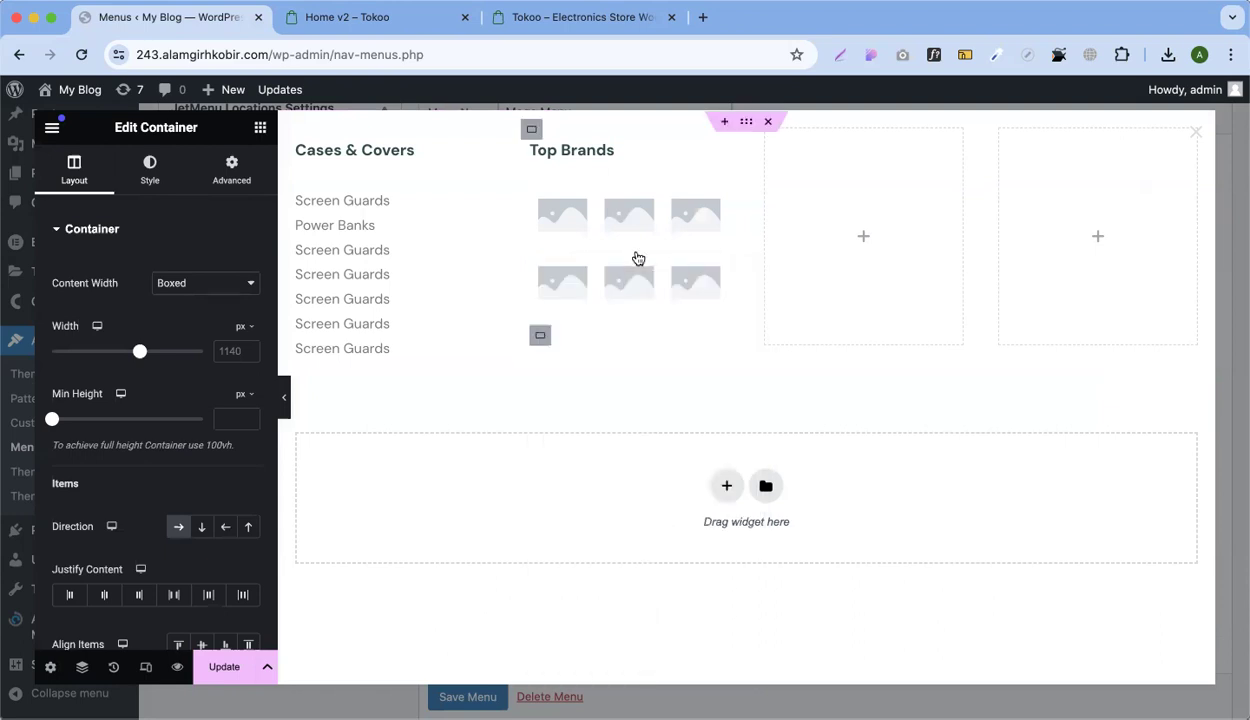
# Upload brand-s-2.jpeg to the media library and use it as the first image of the upper row under "Top Brands"
pyautogui.click(572, 218)
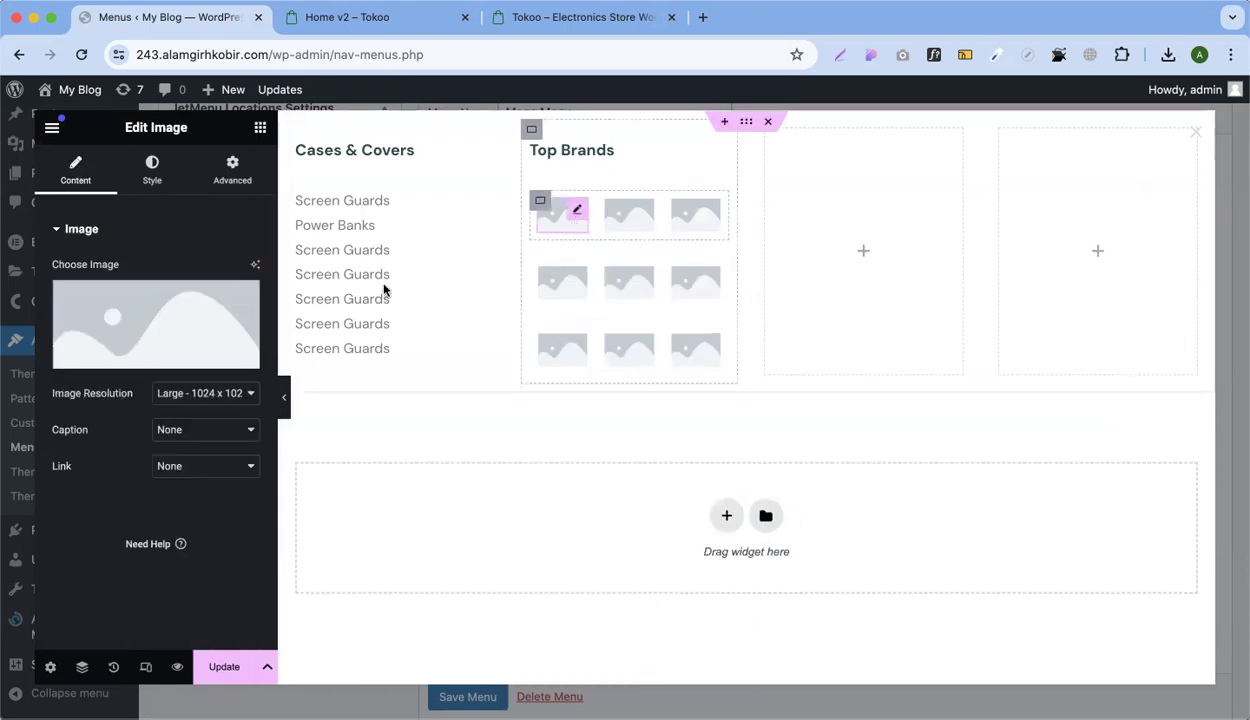
pyautogui.click(182, 325)
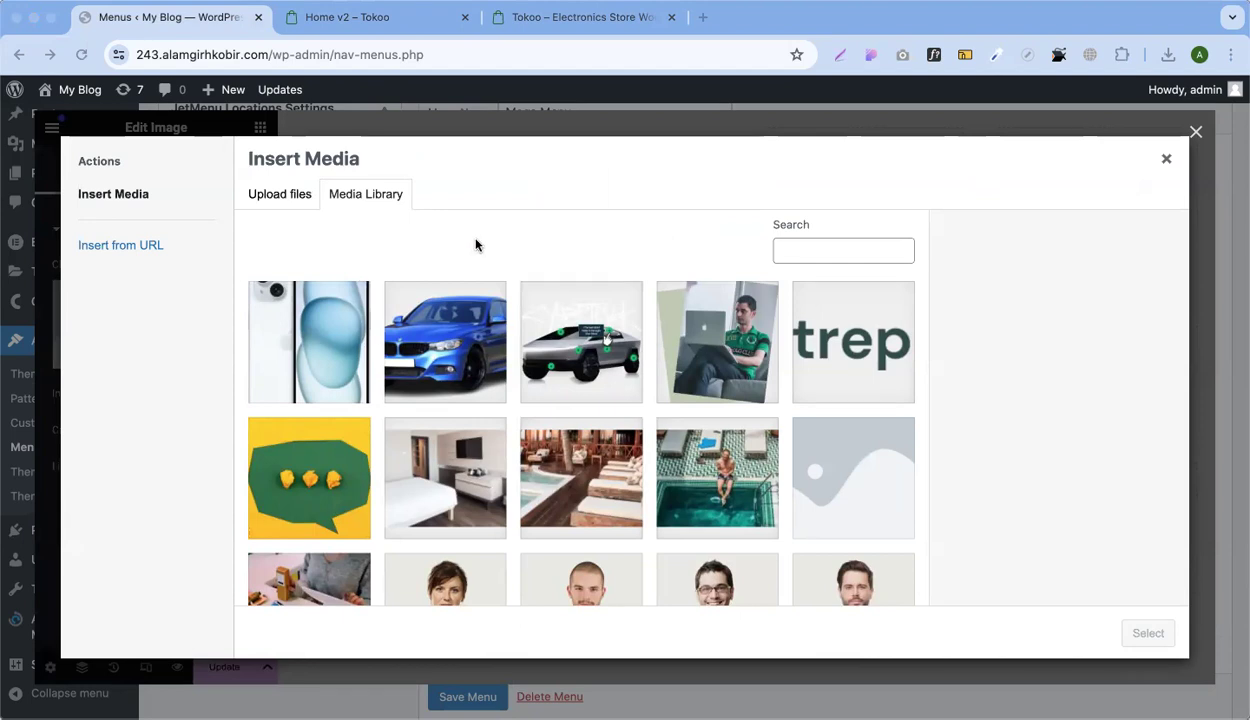
pyautogui.moveTo(464, 190); pyautogui.dragTo(366, 558)
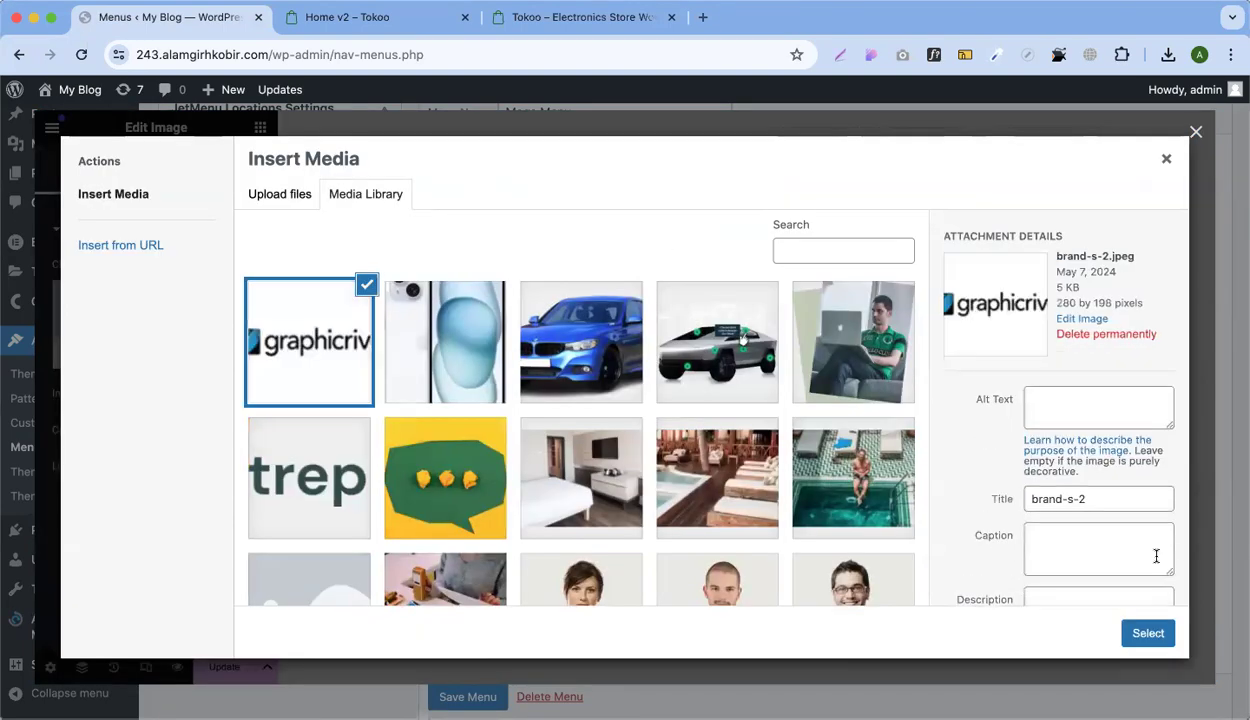
pyautogui.click(1148, 634)
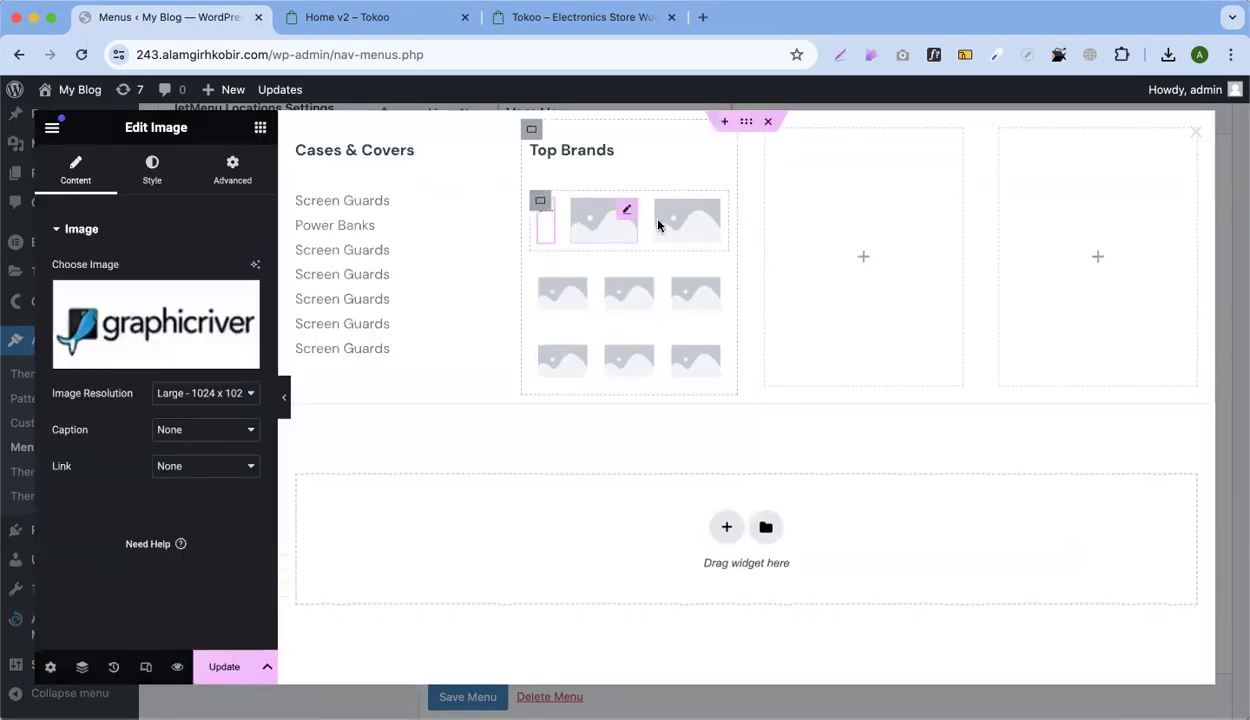
# Set brand-s-2.jpeg from the media library as the second and third images of the upper "Top Brands" row
pyautogui.click(615, 222)
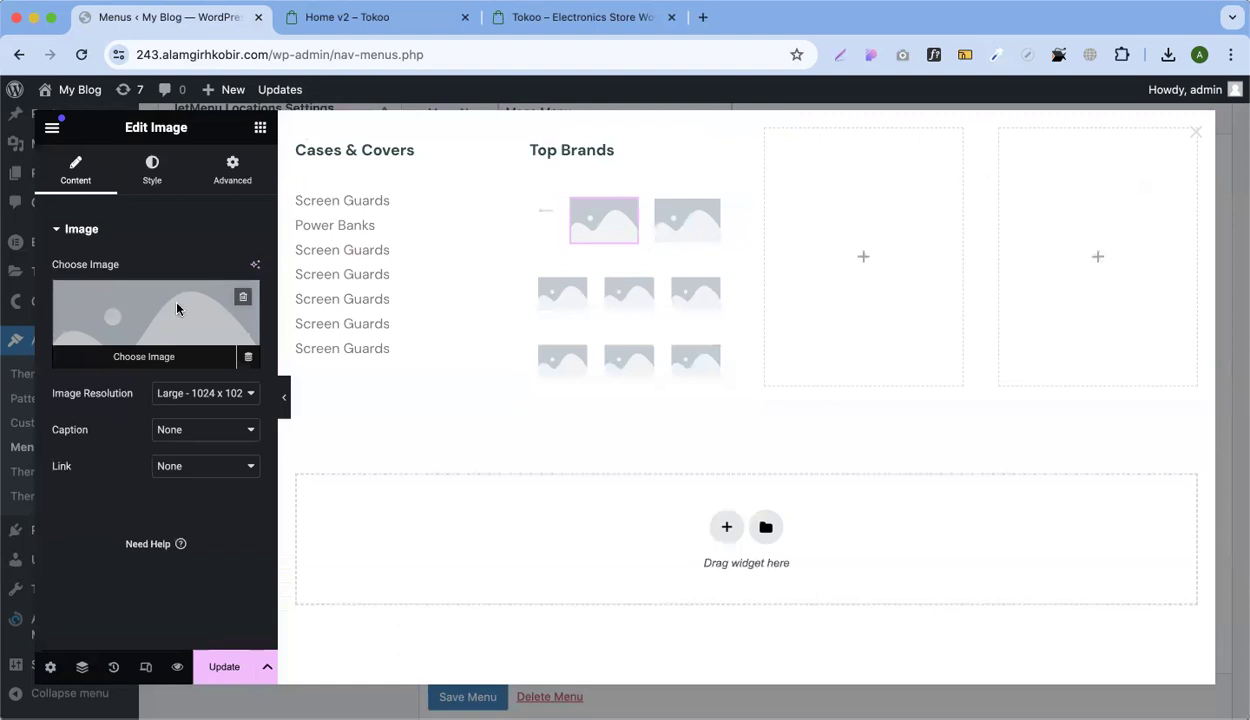
pyautogui.click(172, 294)
pyautogui.click(292, 319)
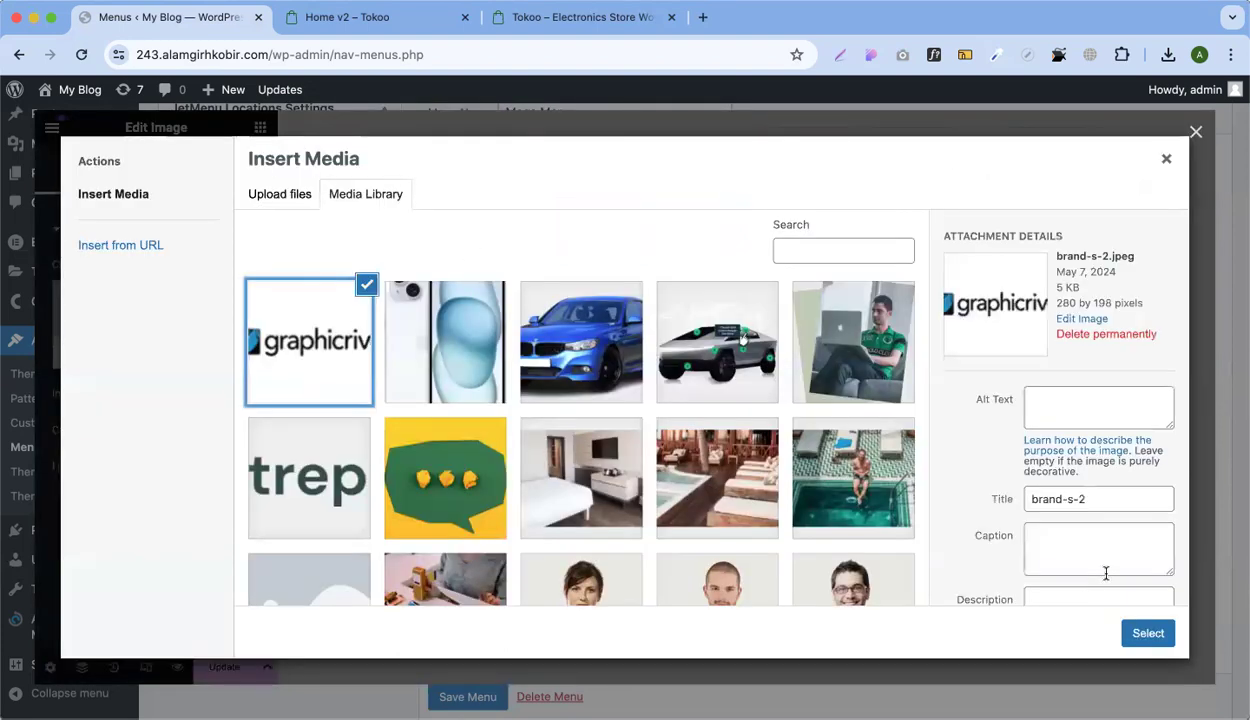
pyautogui.click(1146, 633)
pyautogui.click(687, 250)
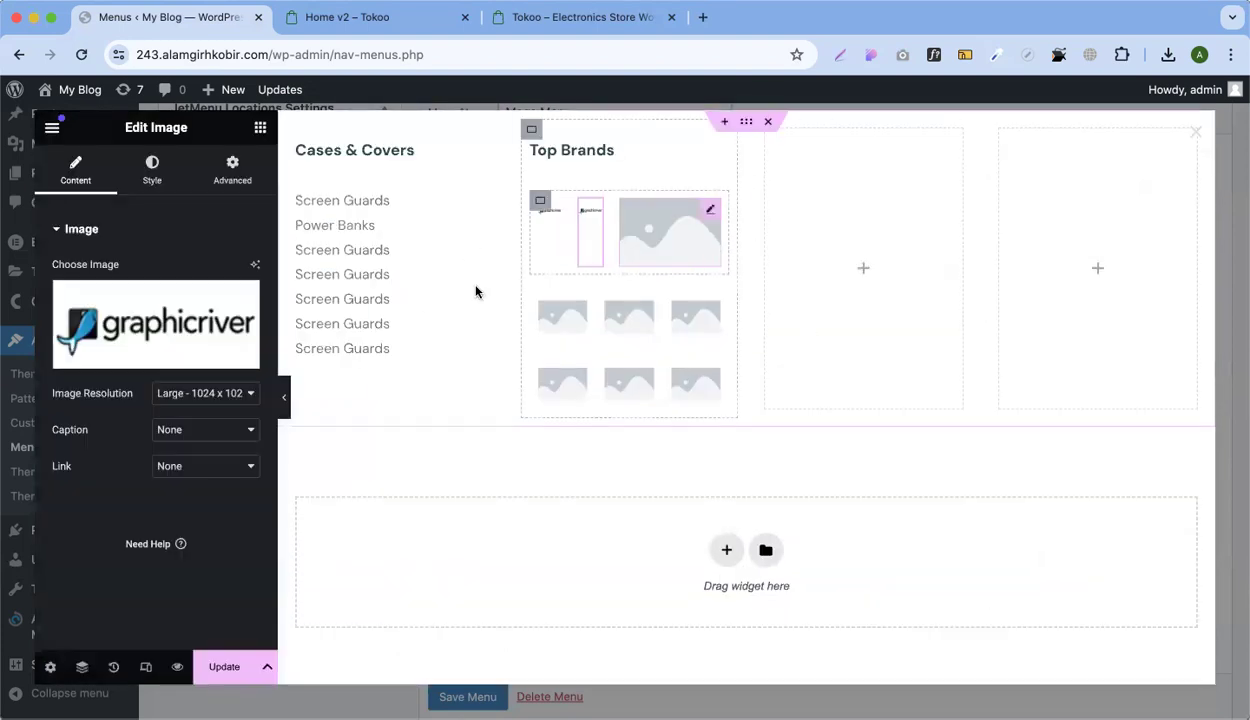
pyautogui.click(184, 326)
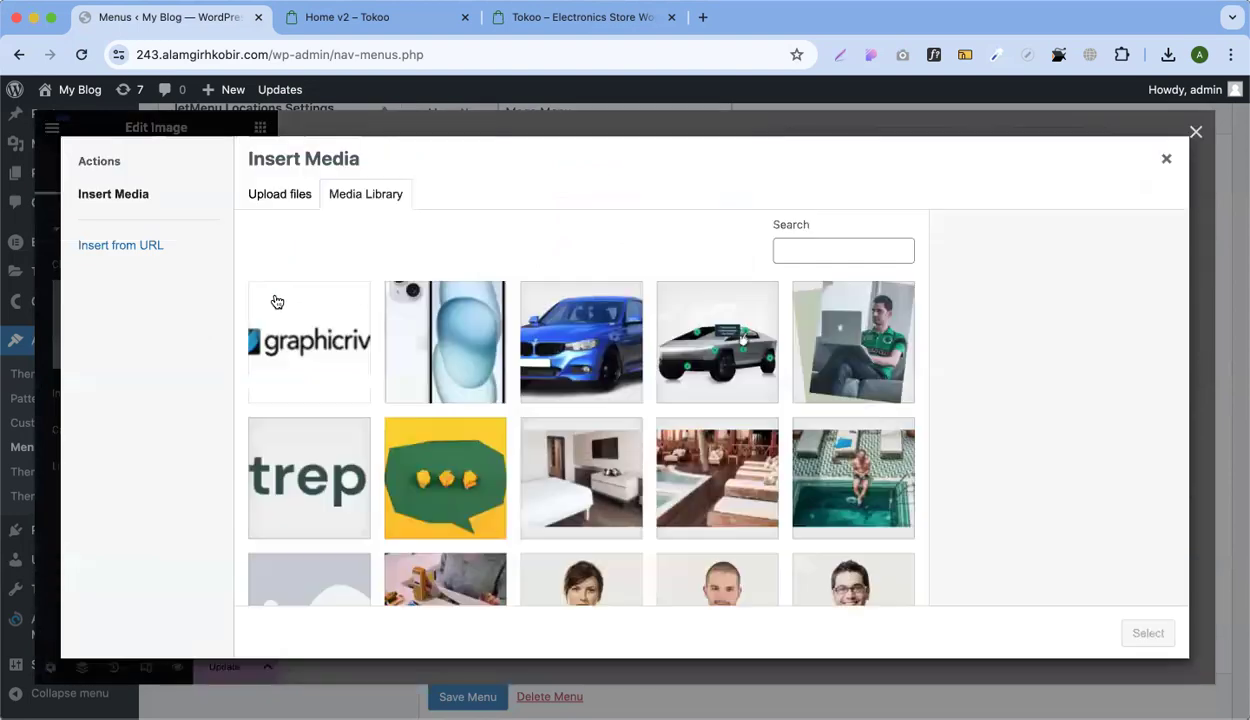
pyautogui.click(276, 296)
pyautogui.click(1140, 632)
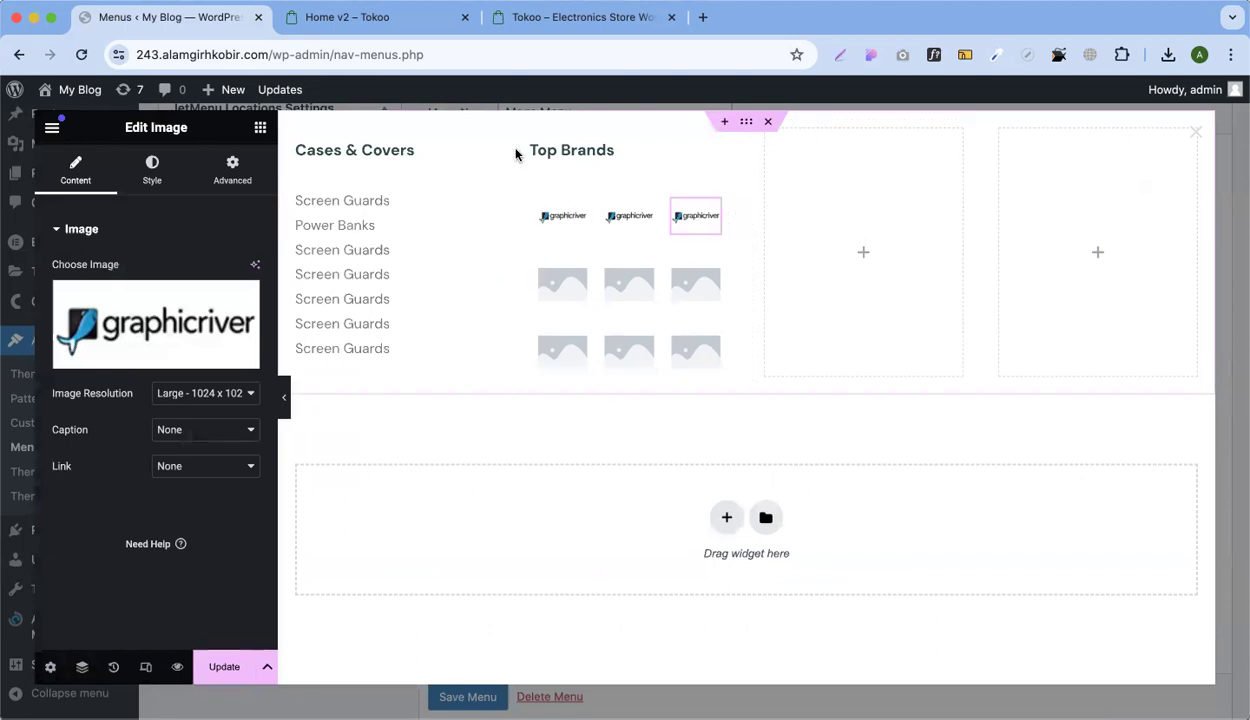
# After comparing with the Tokoo demo, narrow the "Cases & Covers" column to 15% width and widen the "Top Brands" column
pyautogui.click(321, 25)
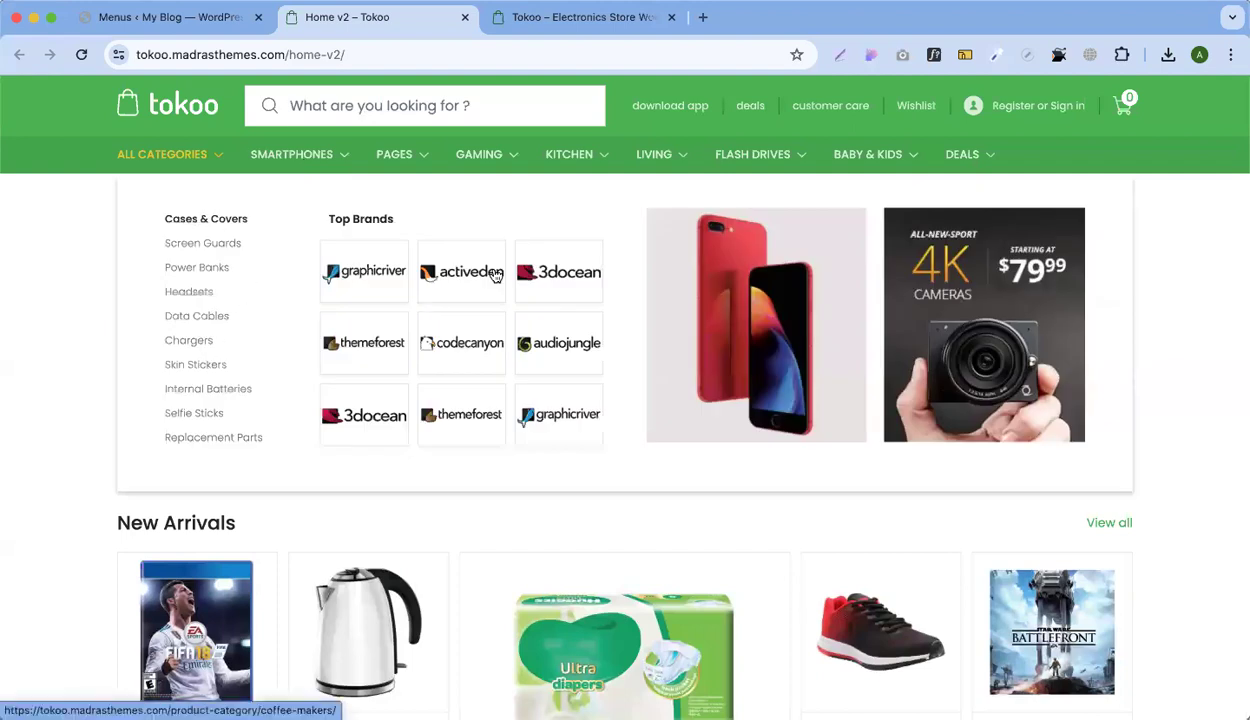
pyautogui.click(207, 20)
pyautogui.moveTo(501, 241); pyautogui.dragTo(438, 243)
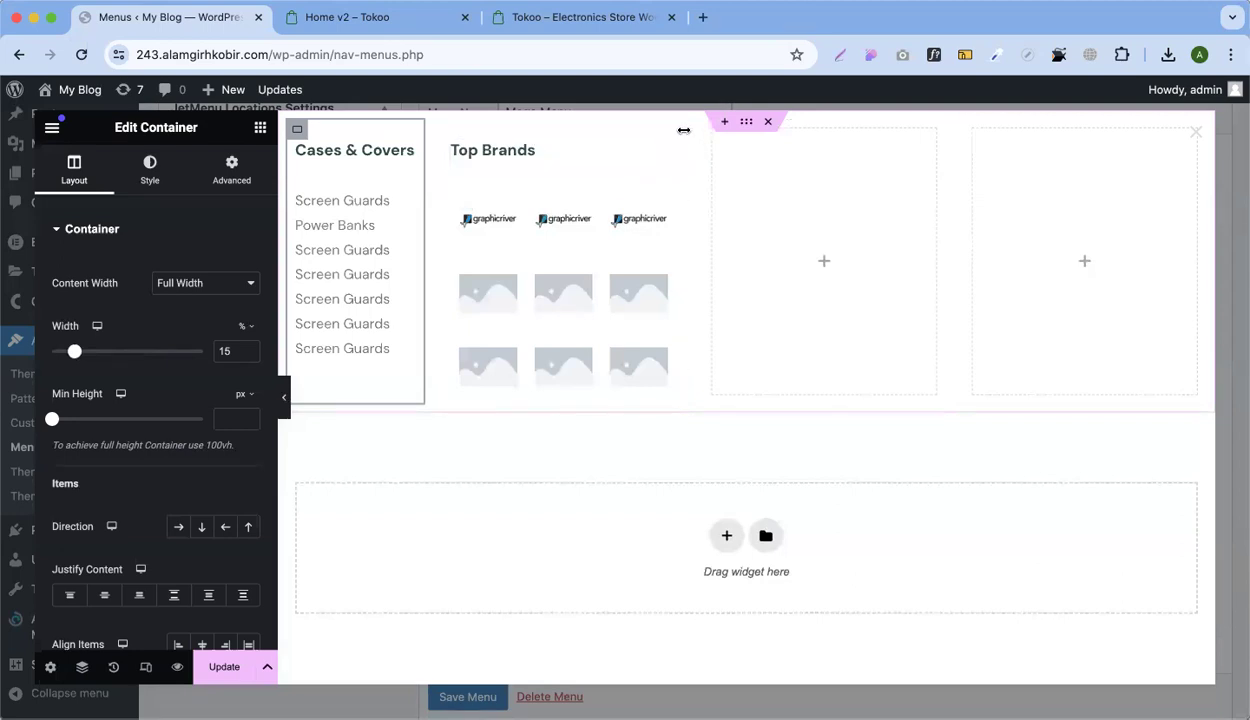
pyautogui.moveTo(716, 137); pyautogui.dragTo(733, 153)
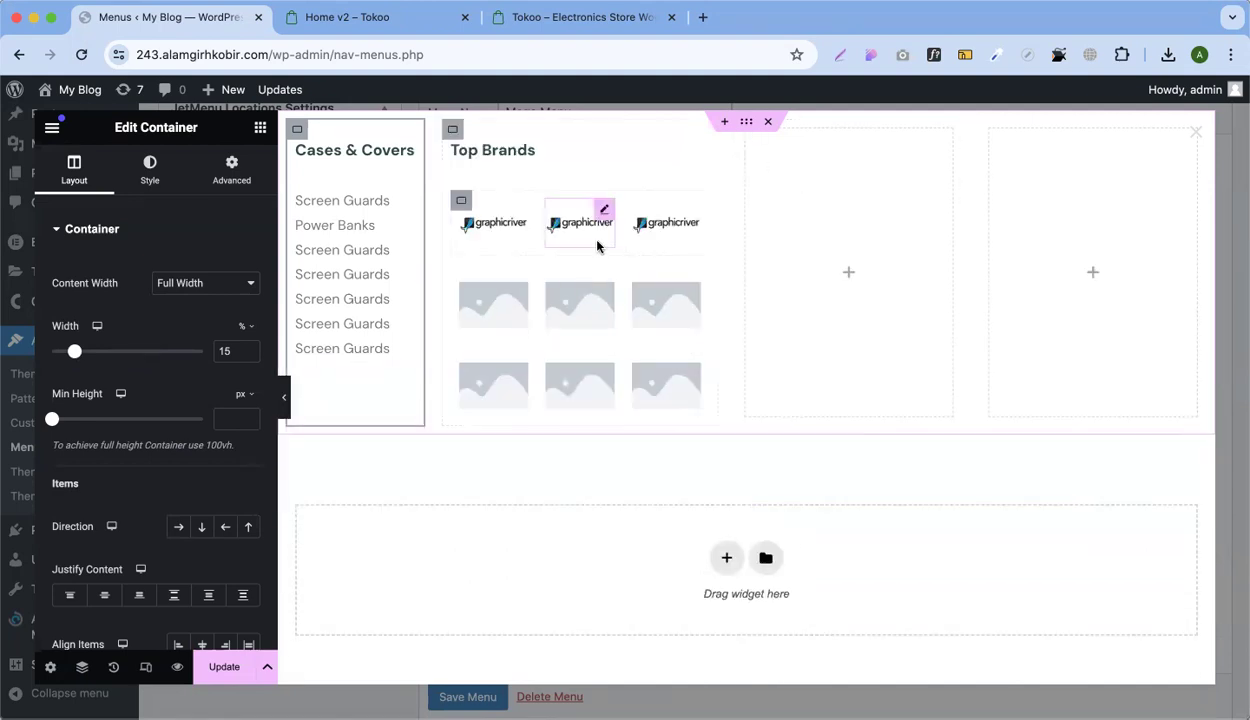
# Select the first graphicriver logo and examine the Tokoo demo's Top Brands logo boxes up close
pyautogui.click(516, 226)
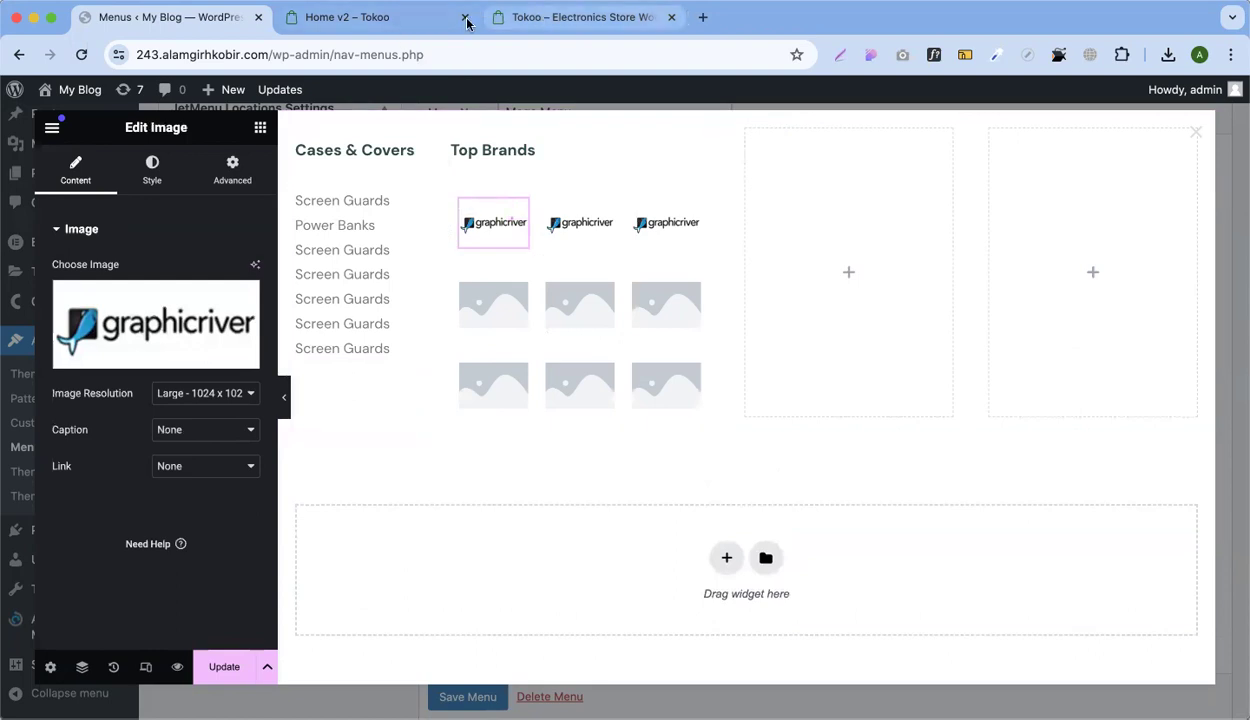
pyautogui.click(378, 22)
pyautogui.moveTo(326, 160)
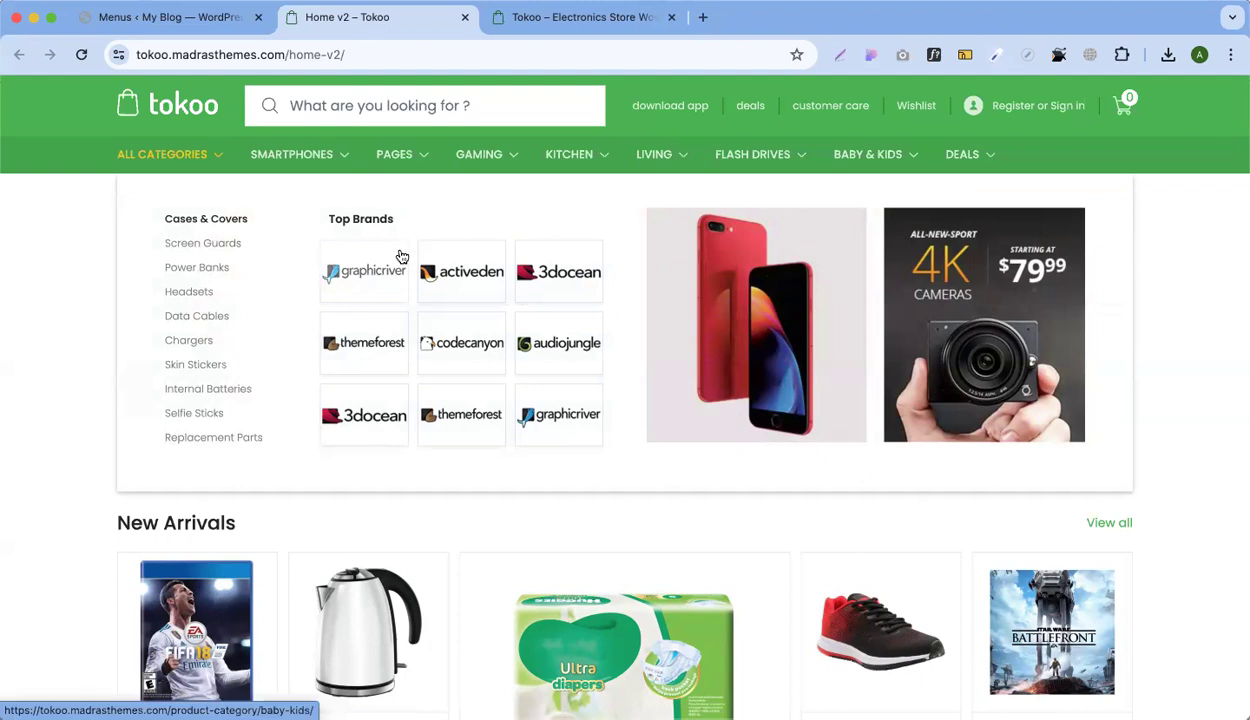
pyautogui.scroll(5, 402, 257)
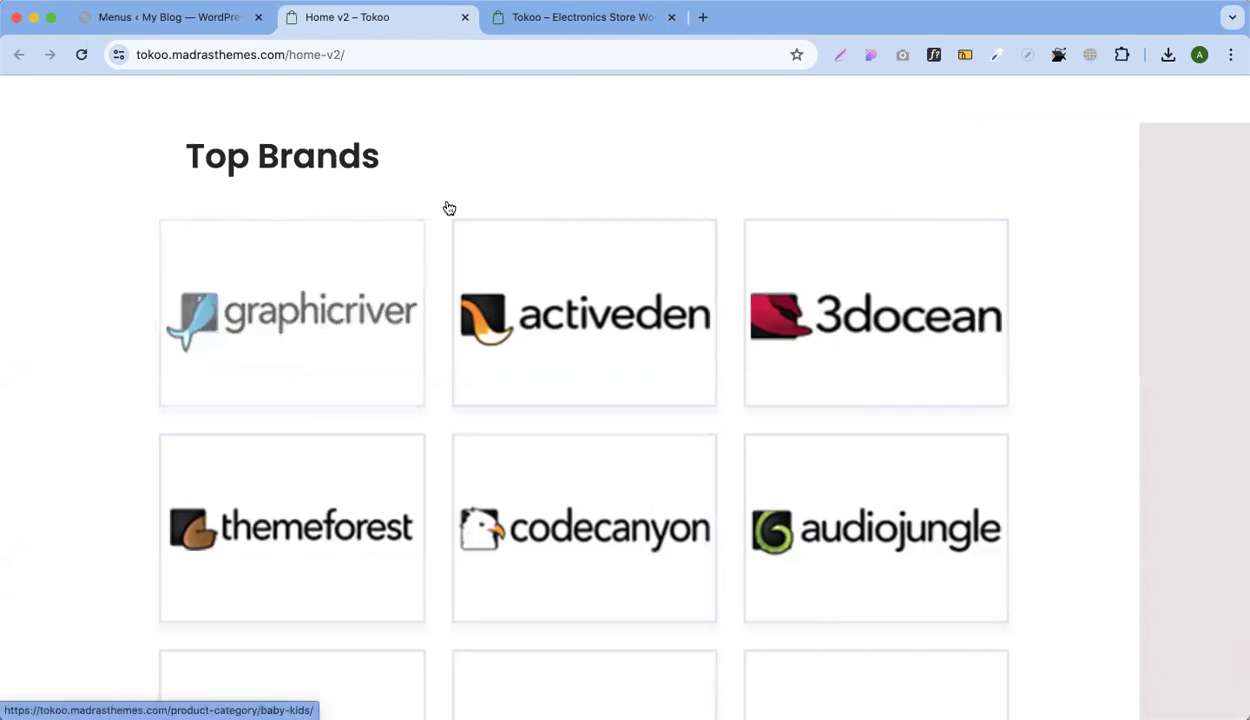
# Back in the Elementor editor, add an Image widget to the empty third column and paste a copy into the fourth column
pyautogui.scroll(-3, 446, 206)
pyautogui.scroll(-2, 449, 208)
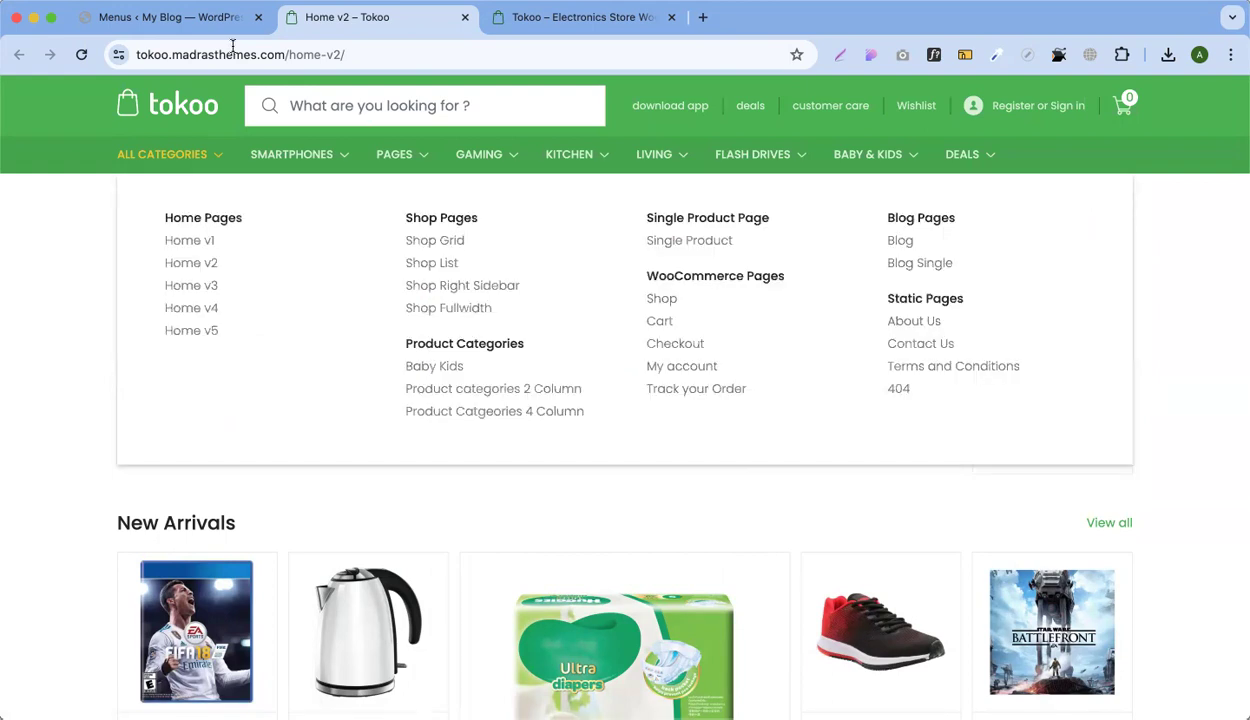
pyautogui.click(166, 17)
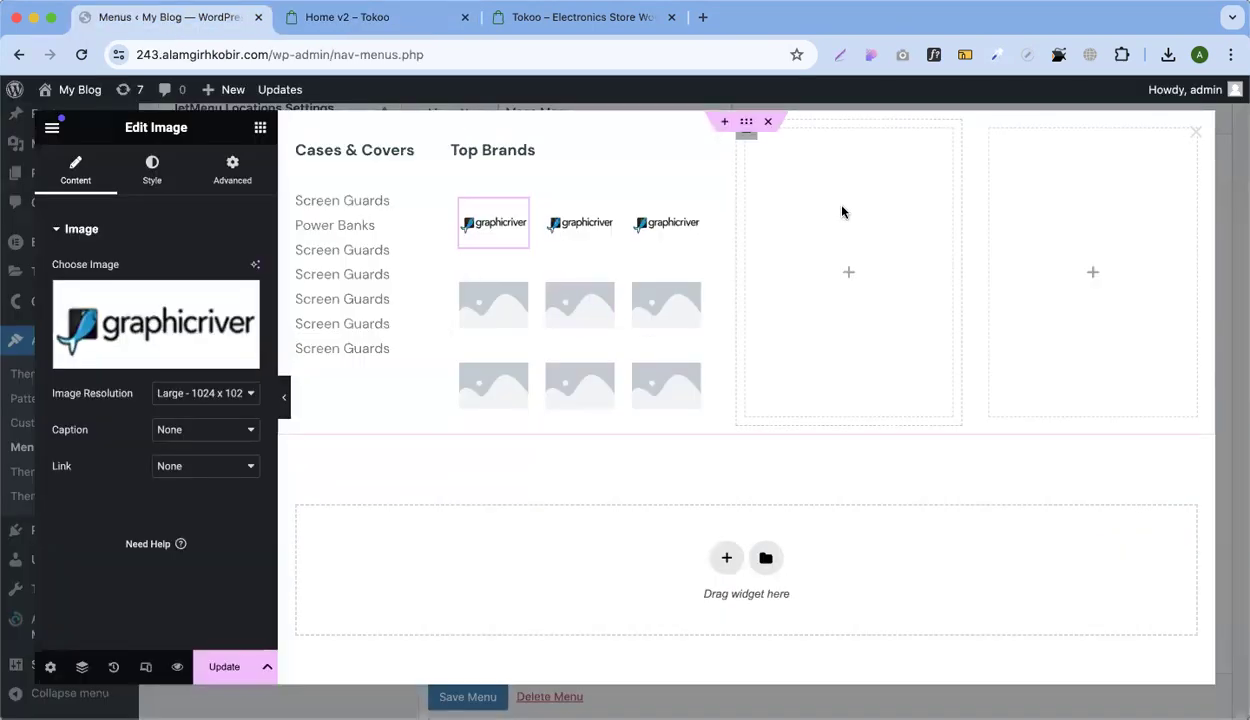
pyautogui.click(854, 281)
pyautogui.moveTo(187, 512); pyautogui.dragTo(859, 271)
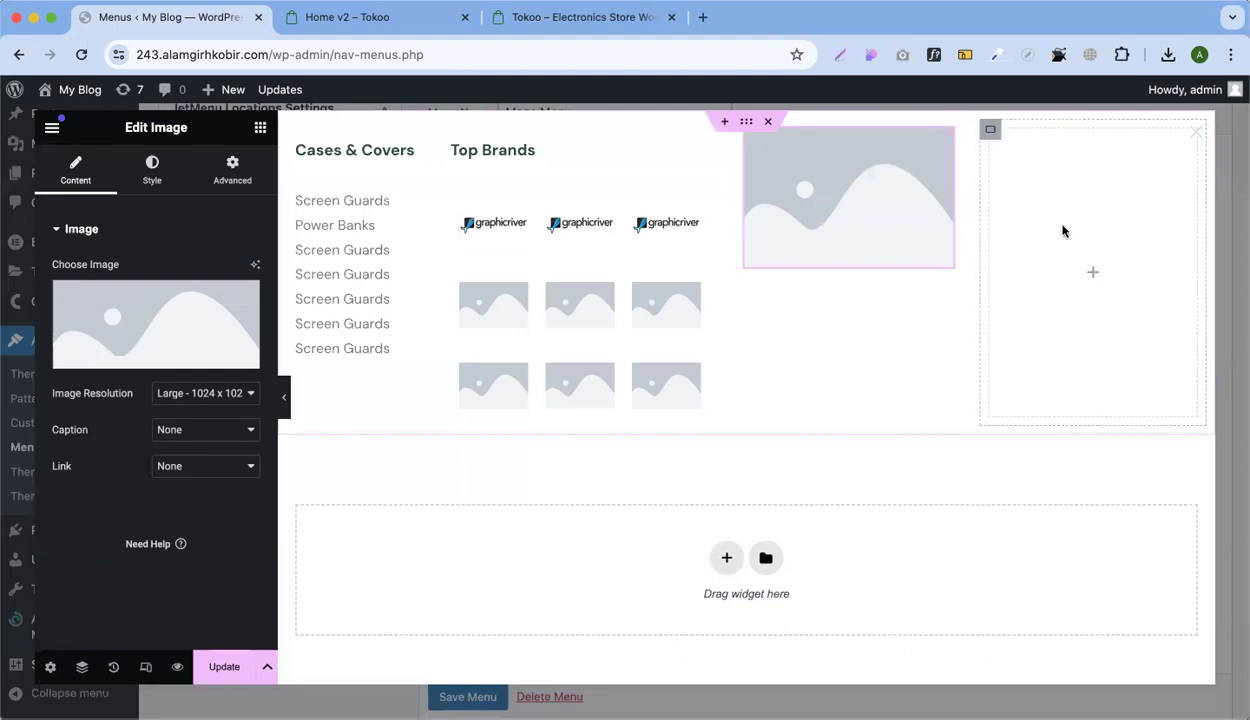
pyautogui.click(992, 130)
pyautogui.press('super+v')
# Save the red phone picture from the Tokoo demo's SMARTPHONES menu, upload it as aapUntitled-1.jpeg and use it for the third column's image
pyautogui.click(887, 176)
pyautogui.click(146, 312)
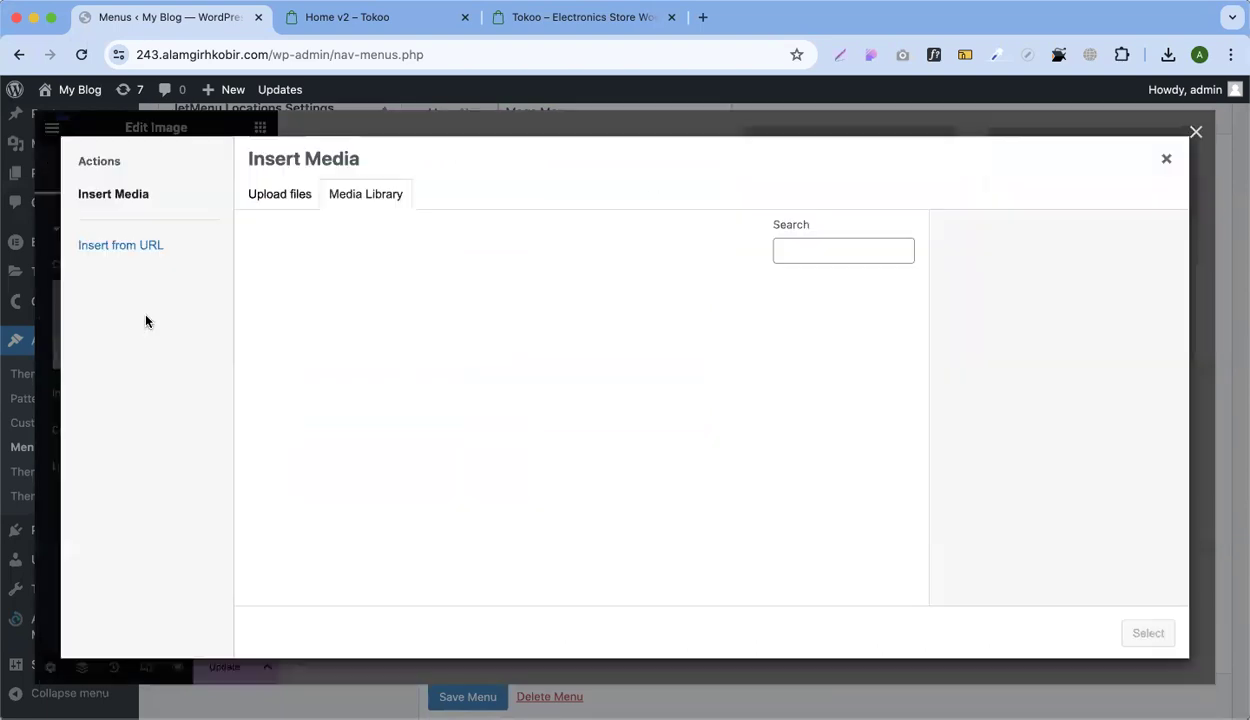
pyautogui.click(399, 23)
pyautogui.moveTo(279, 159)
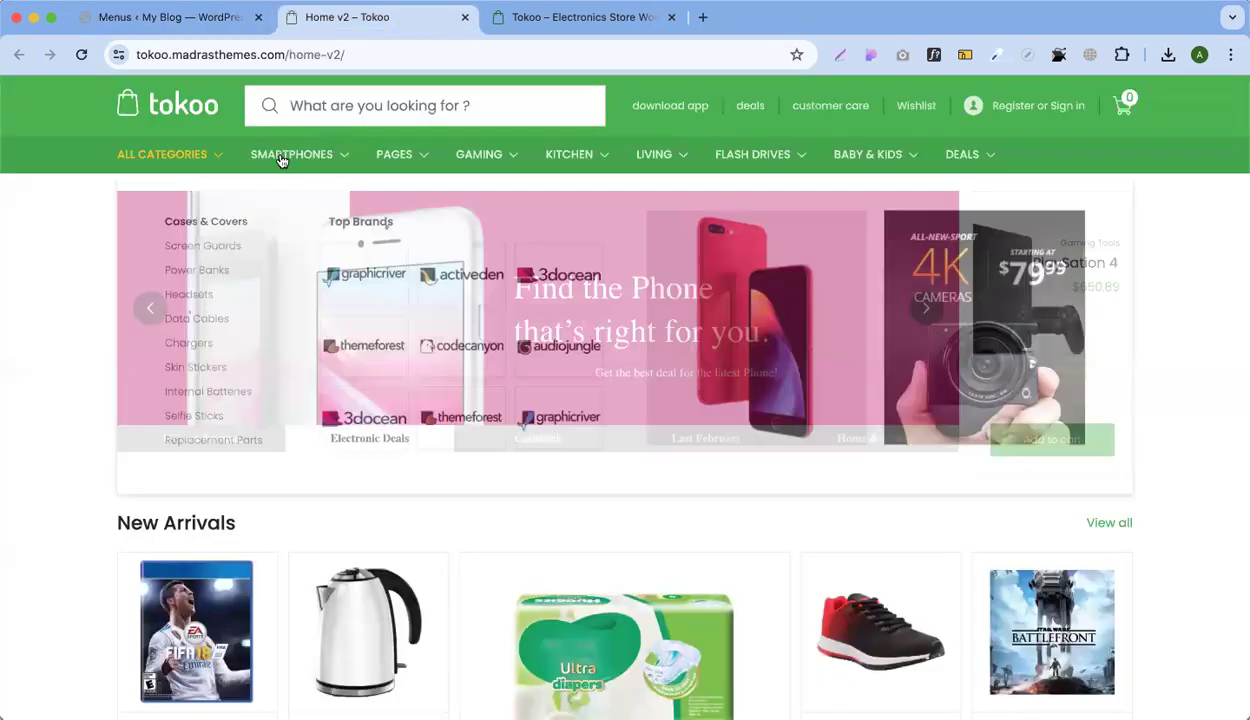
pyautogui.rightClick(800, 236)
pyautogui.click(884, 401)
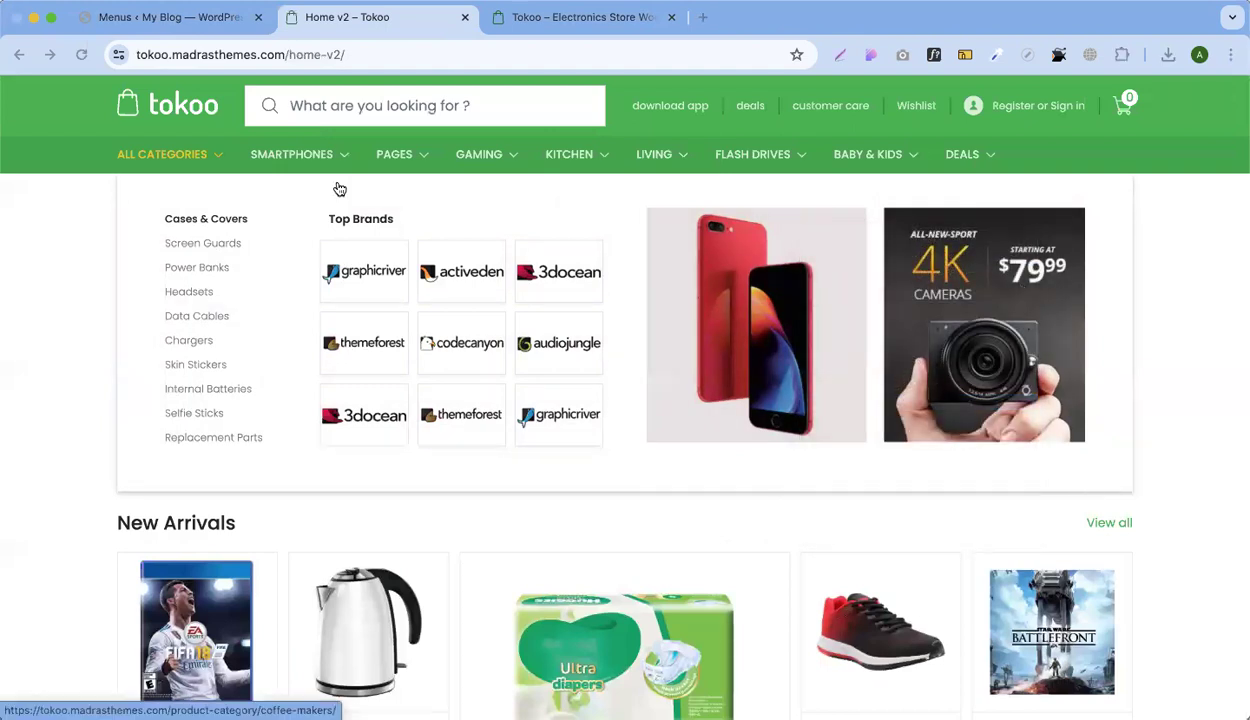
pyautogui.click(120, 22)
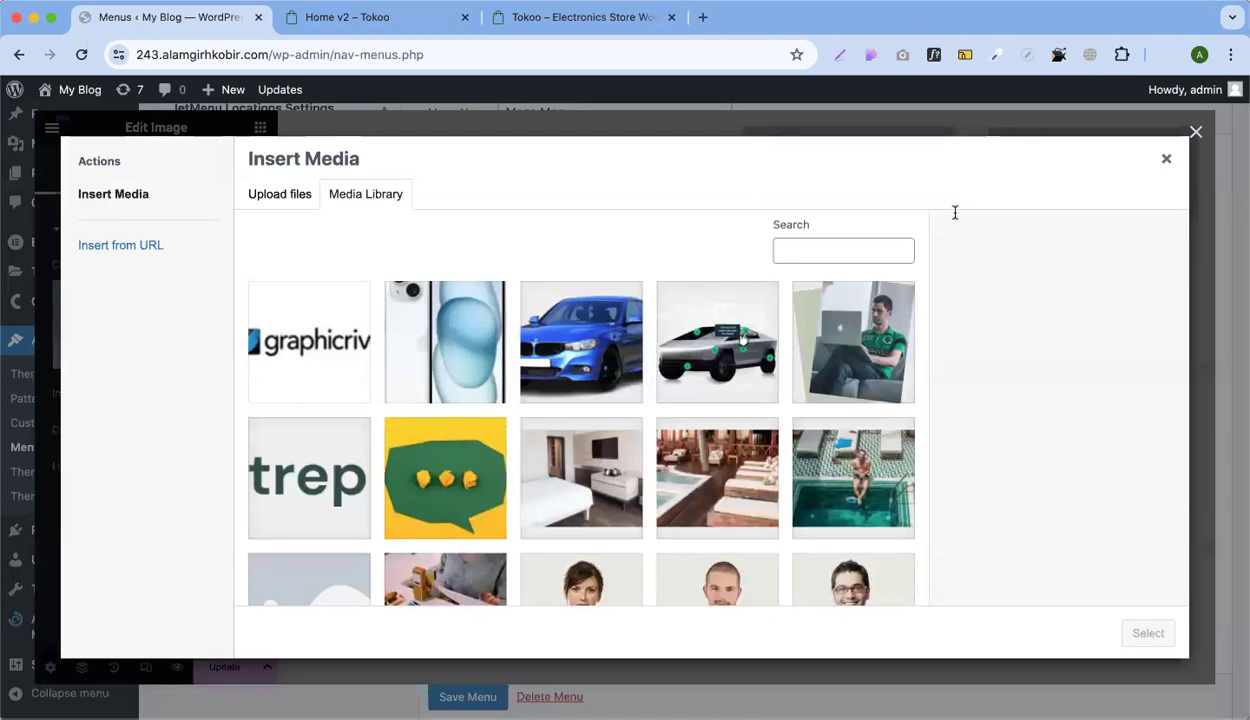
pyautogui.moveTo(1165, 50); pyautogui.dragTo(853, 312)
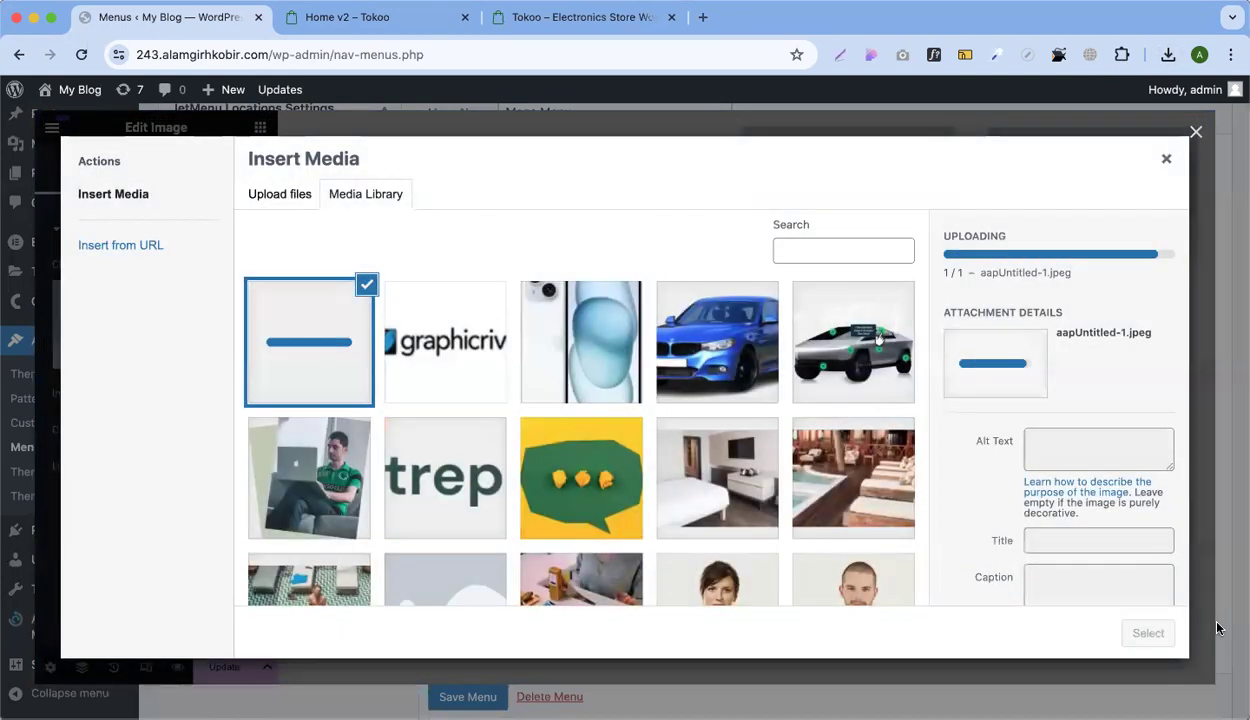
pyautogui.click(1157, 633)
# Save the demo's 4K cameras banner, upload it as camshop-sidebar-ad-banner.jpeg and use it for the fourth column's image
pyautogui.click(1083, 225)
pyautogui.click(393, 24)
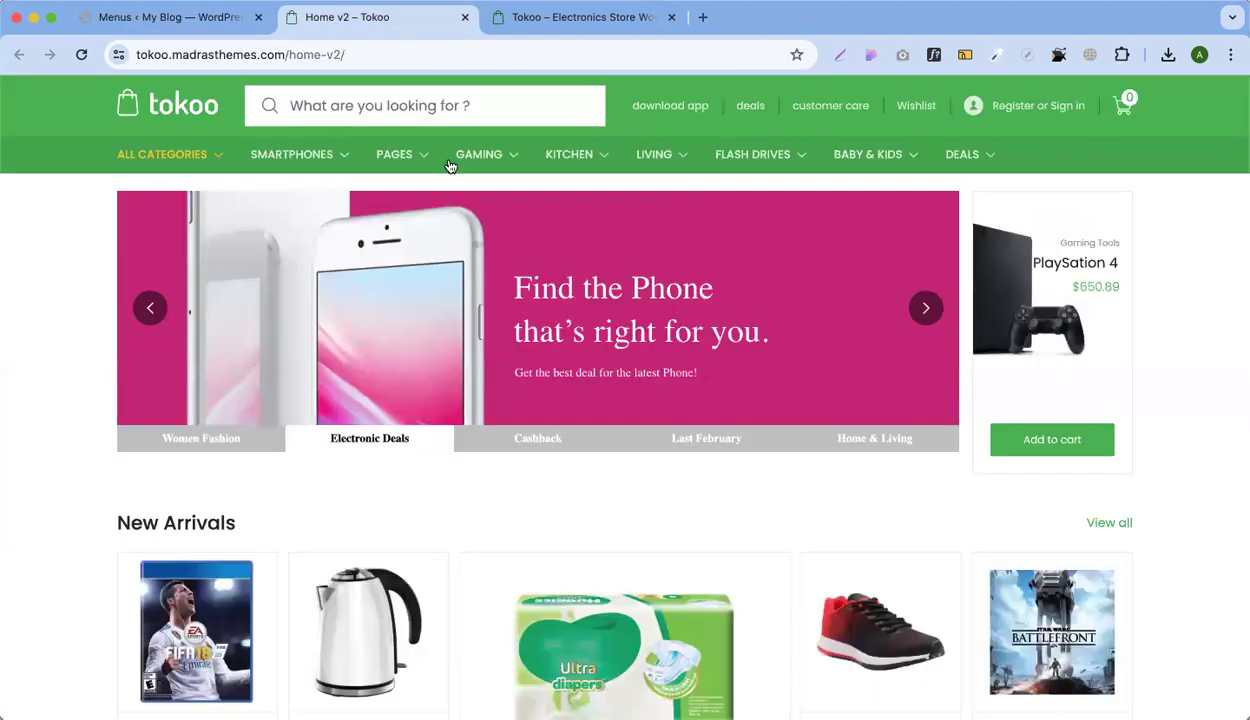
pyautogui.moveTo(452, 160)
pyautogui.rightClick(900, 262)
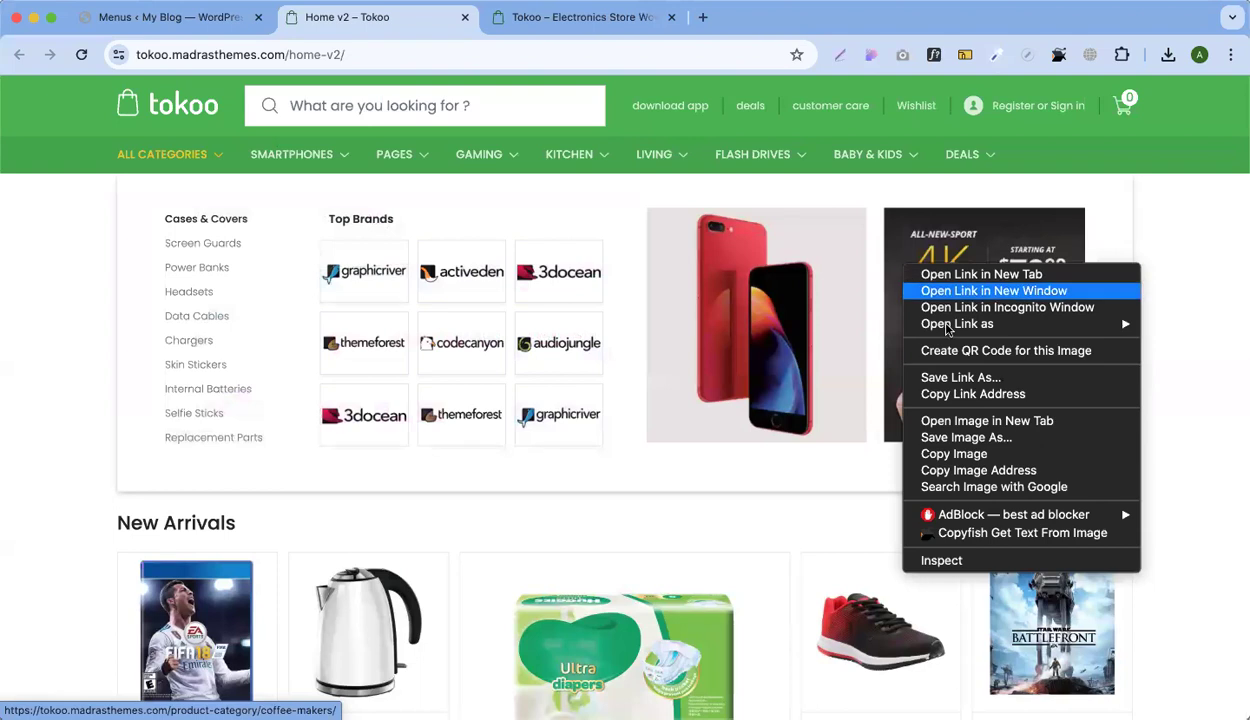
pyautogui.click(972, 440)
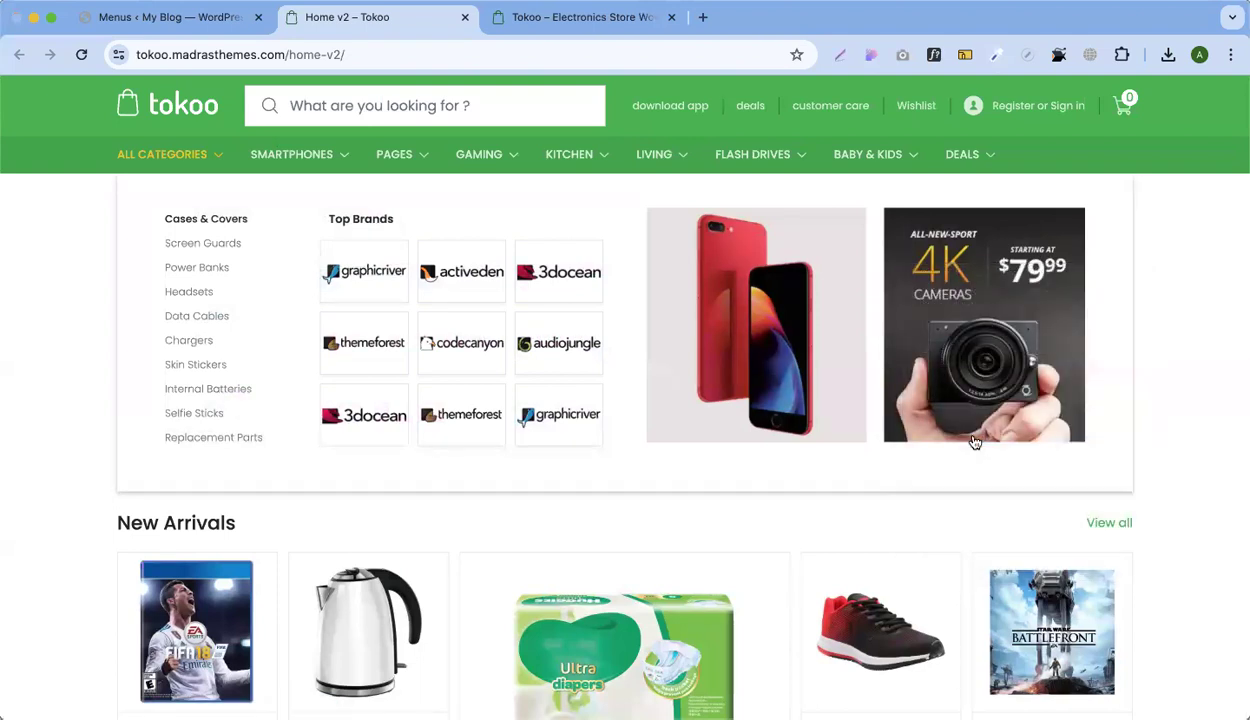
pyautogui.click(195, 22)
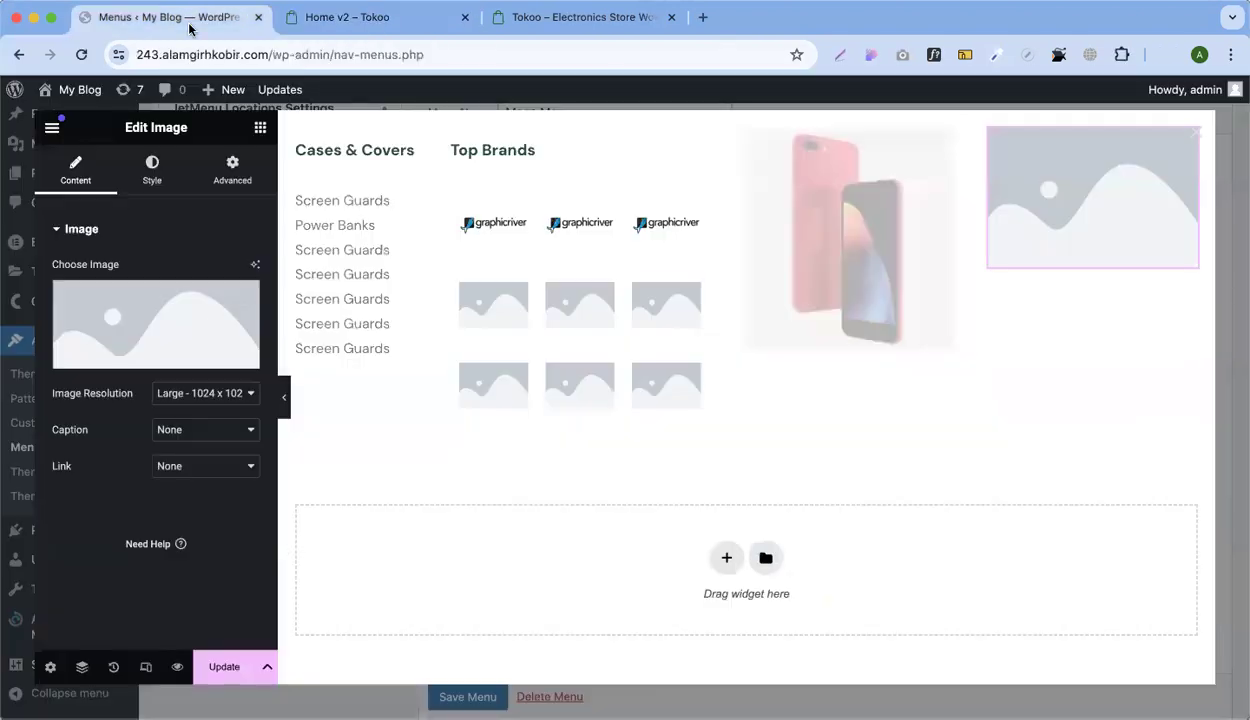
pyautogui.click(172, 312)
pyautogui.click(1172, 55)
pyautogui.moveTo(1038, 140); pyautogui.dragTo(857, 322)
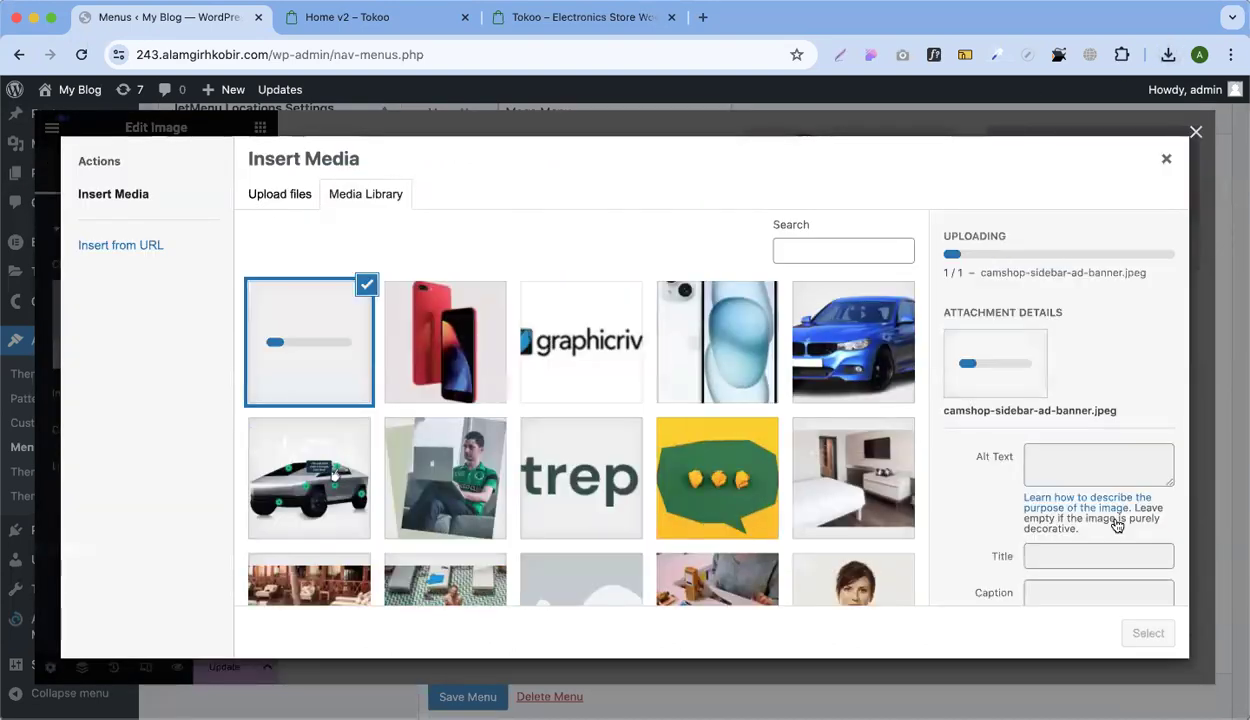
pyautogui.click(1146, 633)
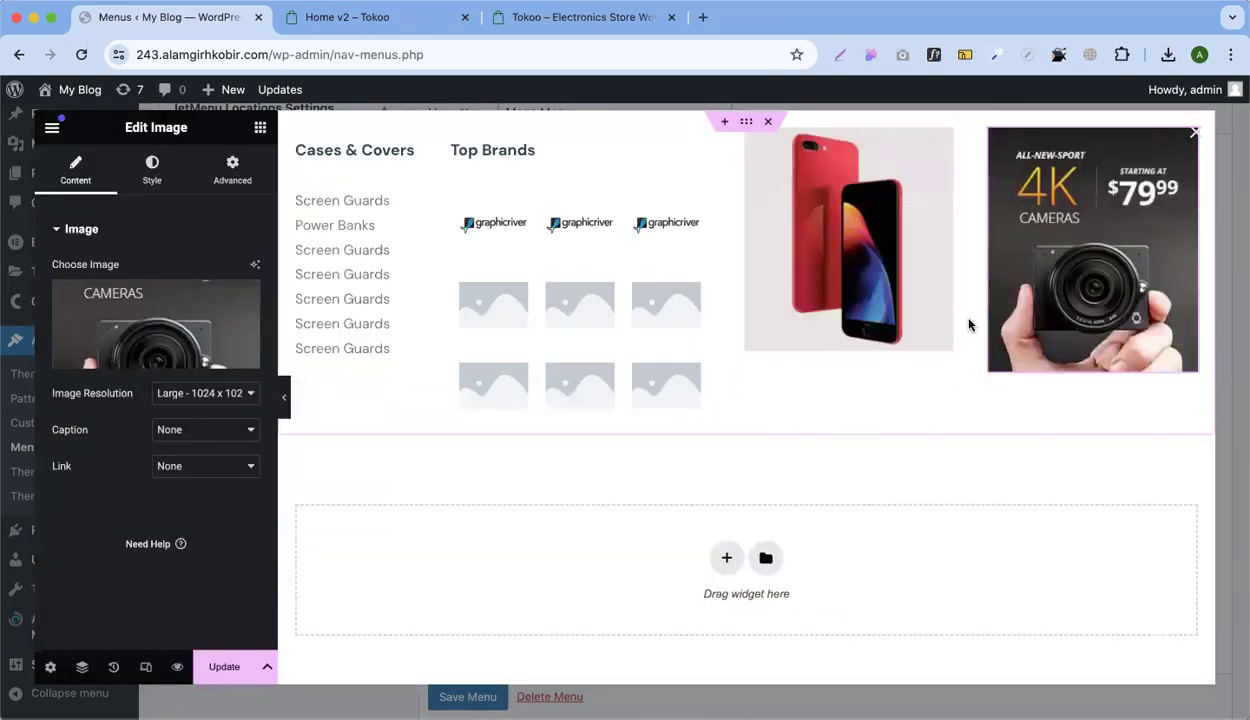
# Widen the phone image's column to about 25.4% and set Justify Content to center for both the phone and camera columns
pyautogui.click(938, 316)
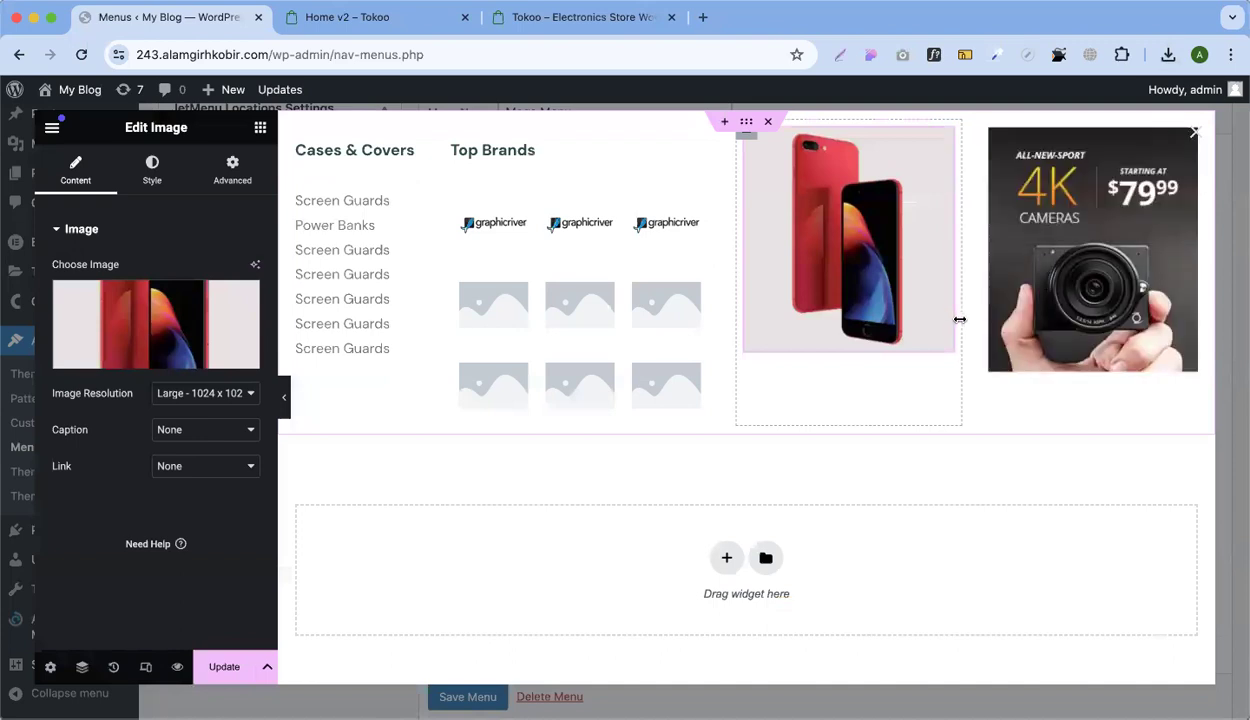
pyautogui.moveTo(961, 321)
pyautogui.mouseDown()
pyautogui.moveTo(932, 313)
pyautogui.moveTo(984, 322)
pyautogui.mouseUp()
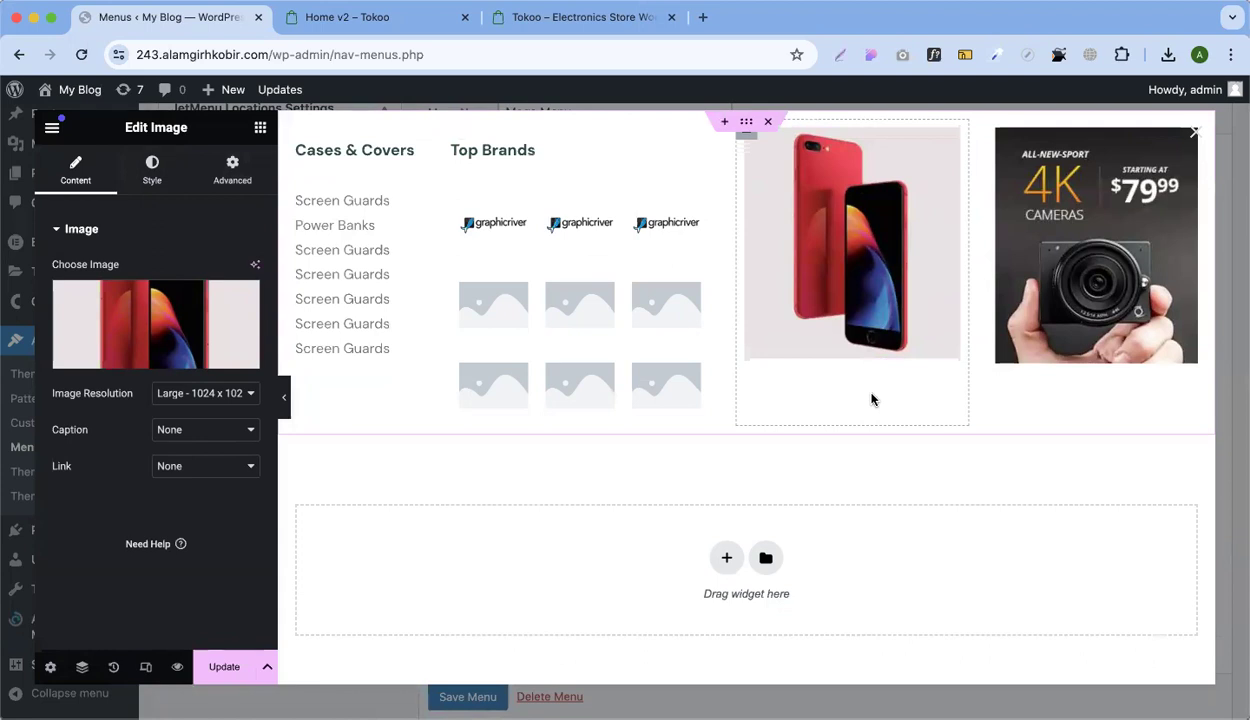
pyautogui.click(747, 143)
pyautogui.scroll(-3, 121, 565)
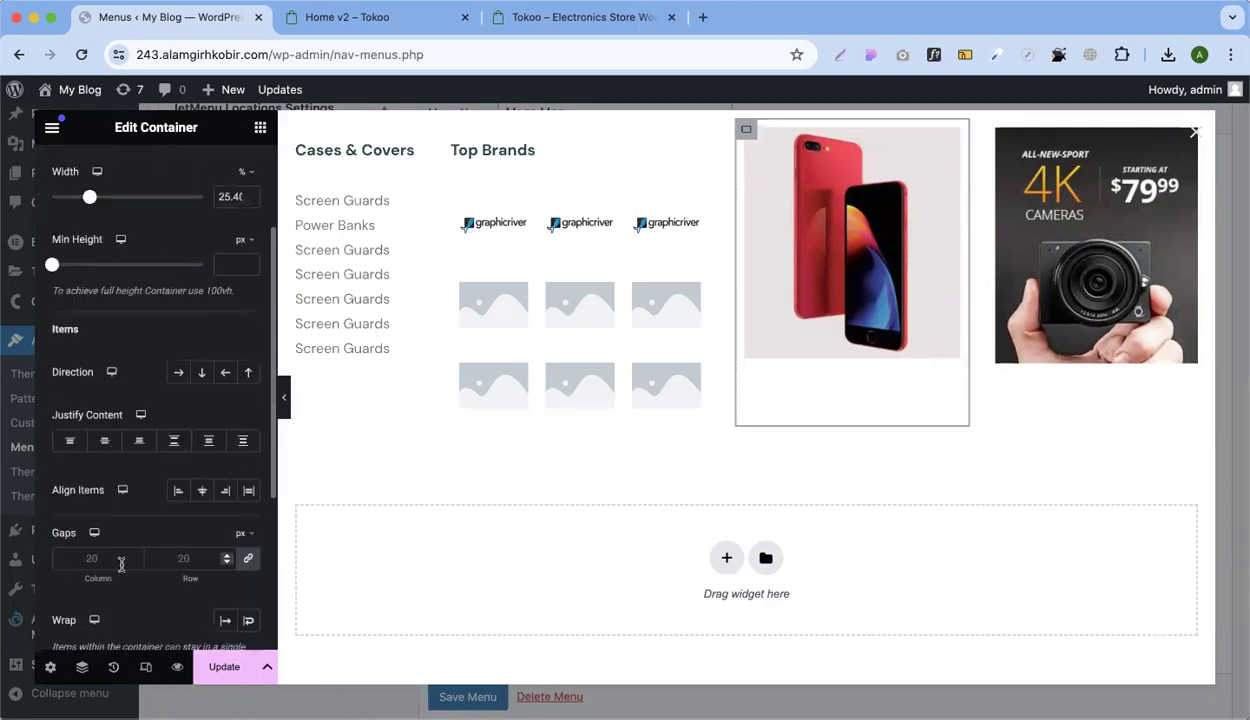
pyautogui.click(104, 440)
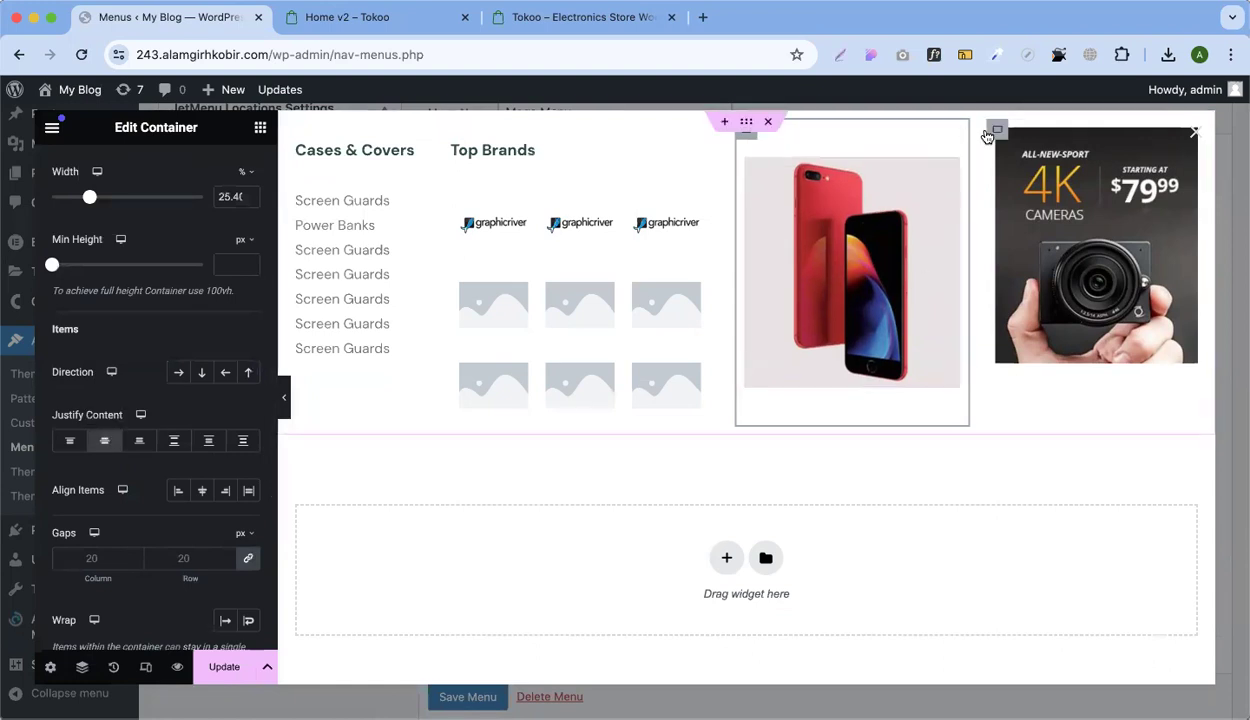
pyautogui.click(989, 132)
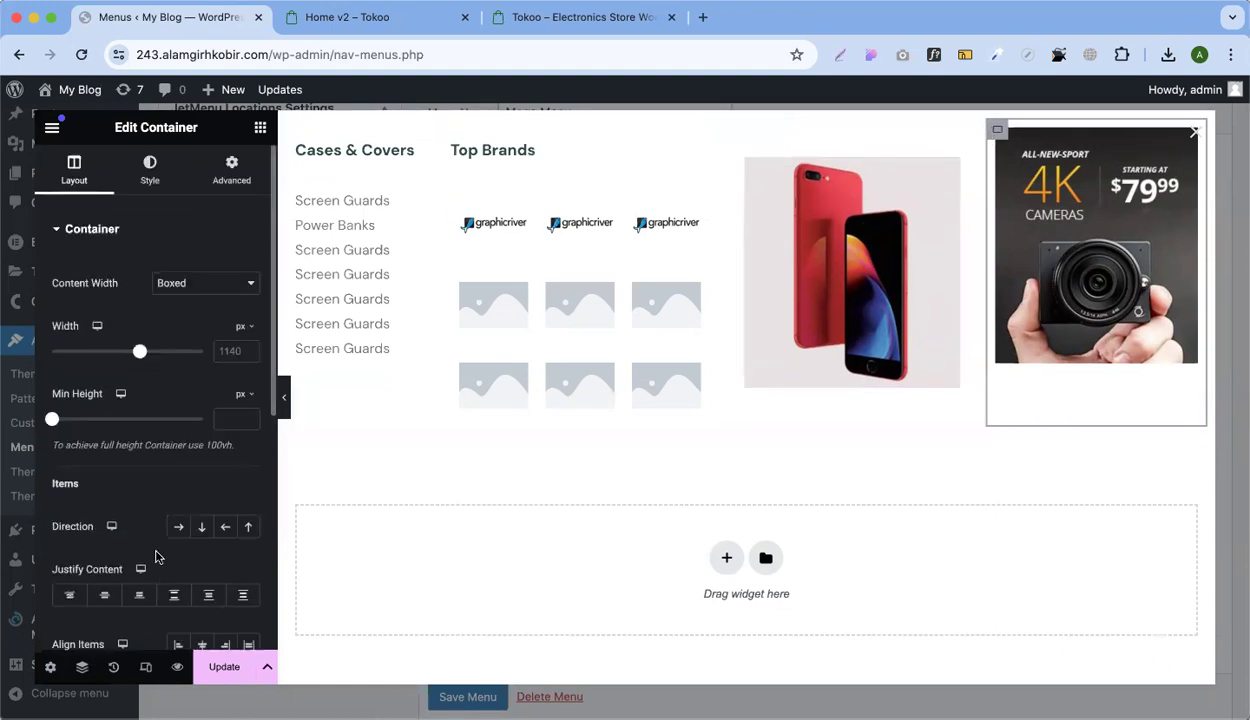
pyautogui.click(108, 596)
# Update the mega content, leave its editor and save the SMARTPHONES item's settings
pyautogui.click(226, 667)
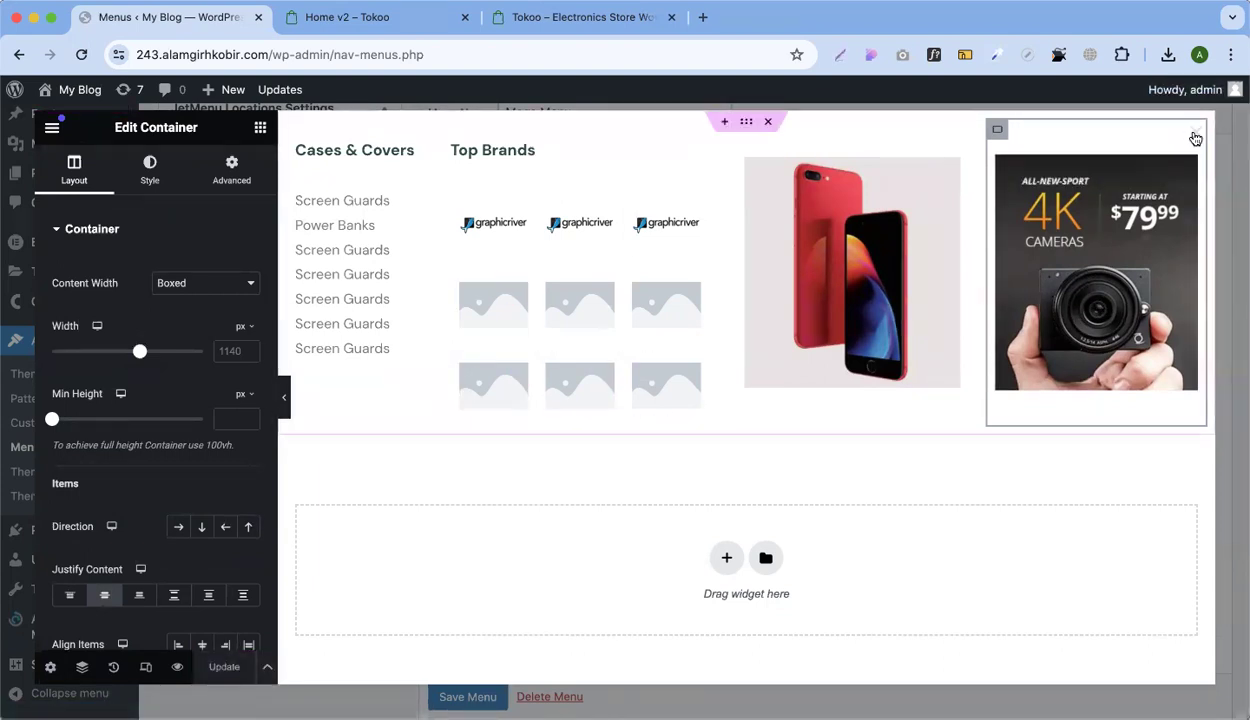
pyautogui.click(1195, 134)
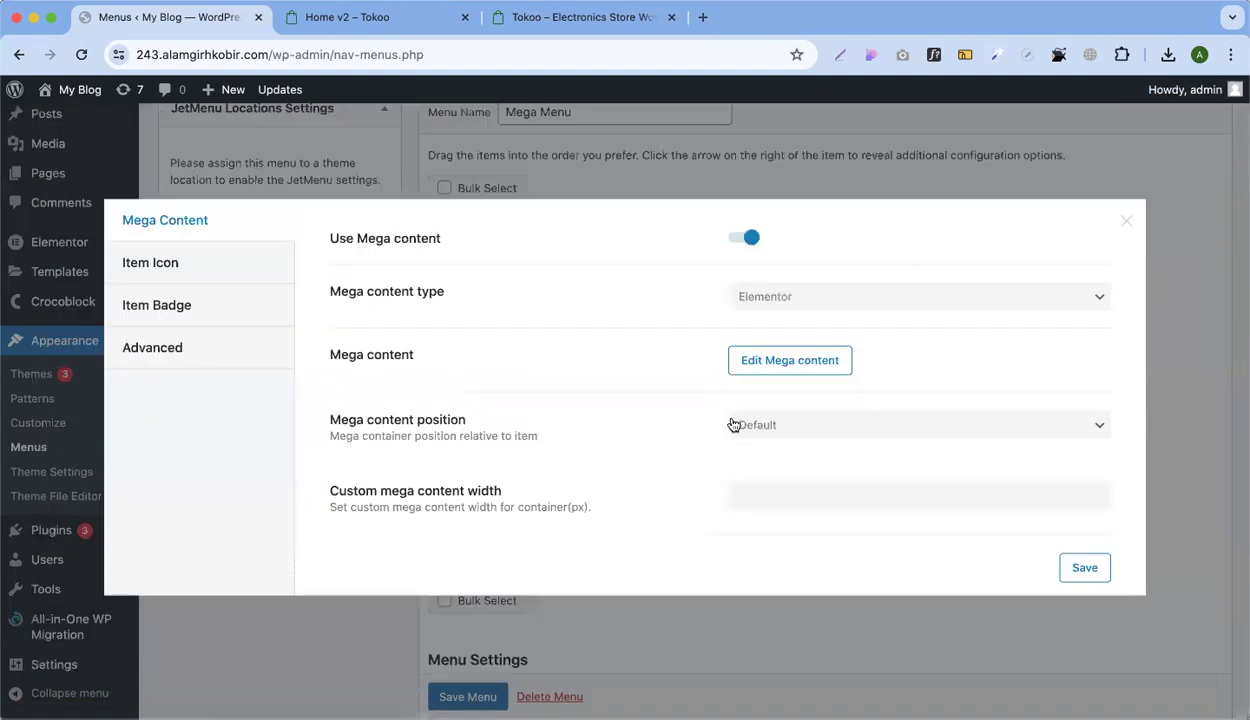
pyautogui.click(1085, 570)
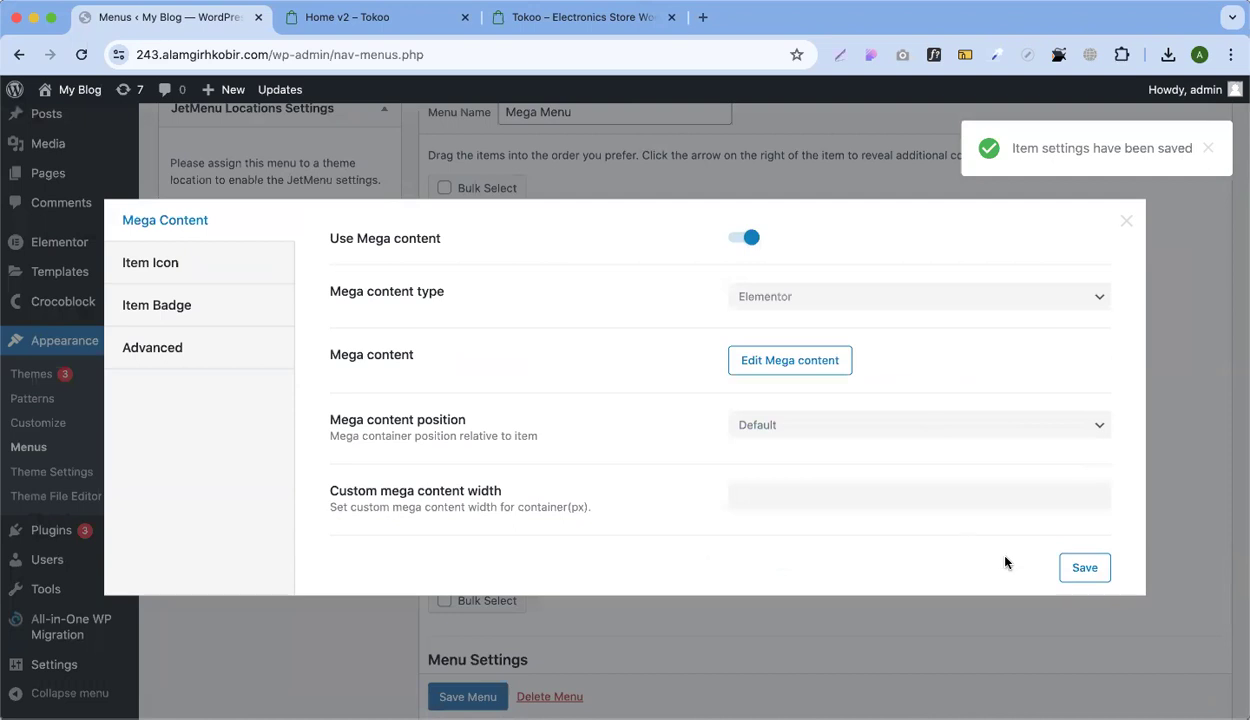
pyautogui.click(1125, 223)
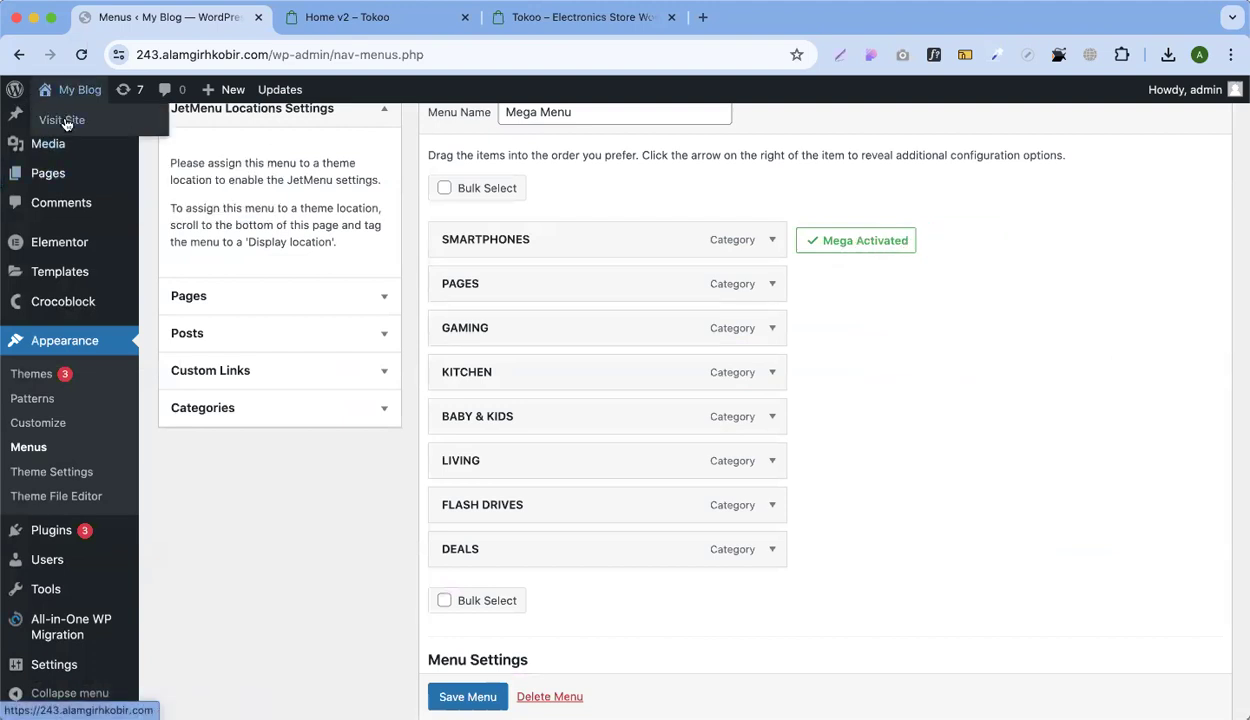
# Open the live site in a new tab, edit the Home page with Elementor and start editing its header
pyautogui.keyDown('super'); pyautogui.click(66, 123); pyautogui.keyUp('super')
pyautogui.click(315, 20)
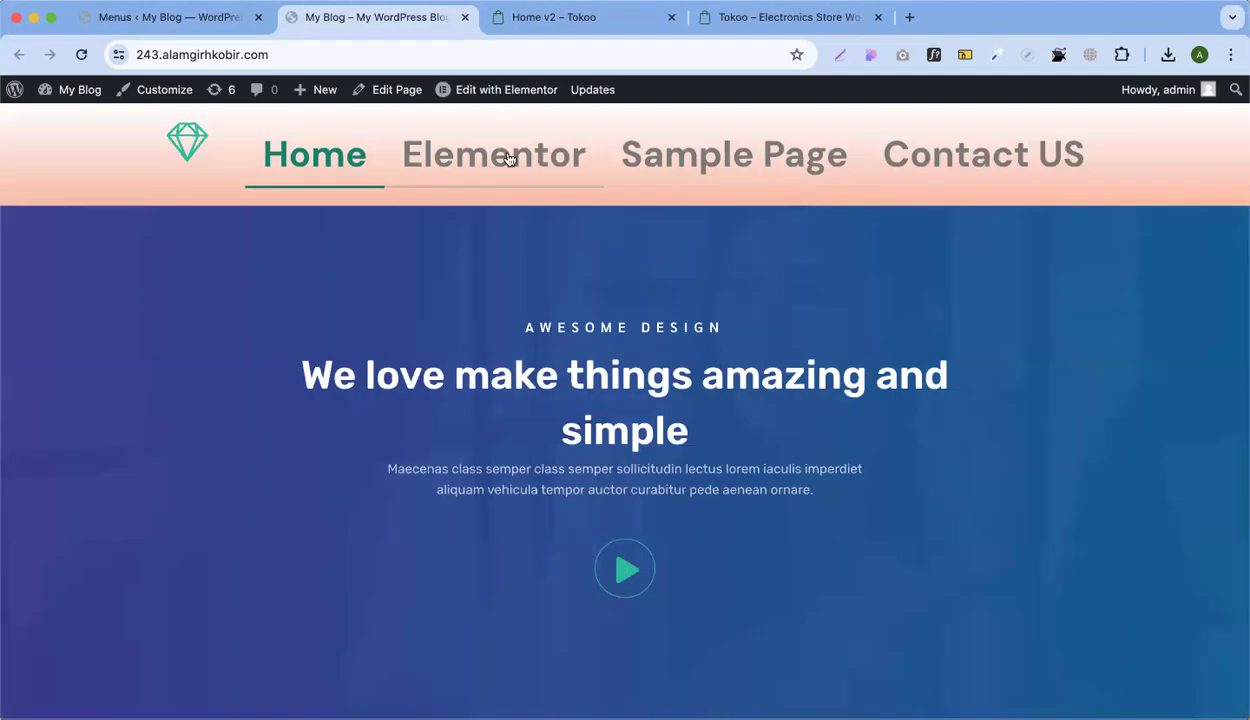
pyautogui.moveTo(497, 89)
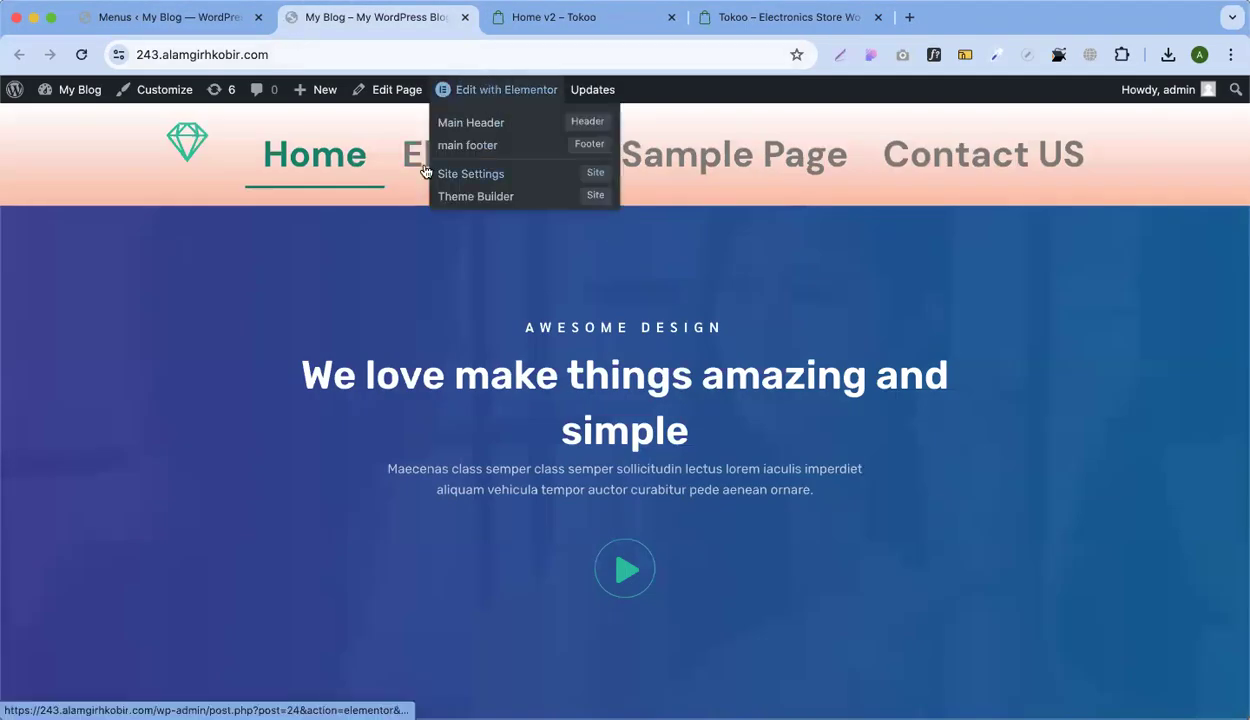
pyautogui.moveTo(447, 89)
pyautogui.click(466, 89)
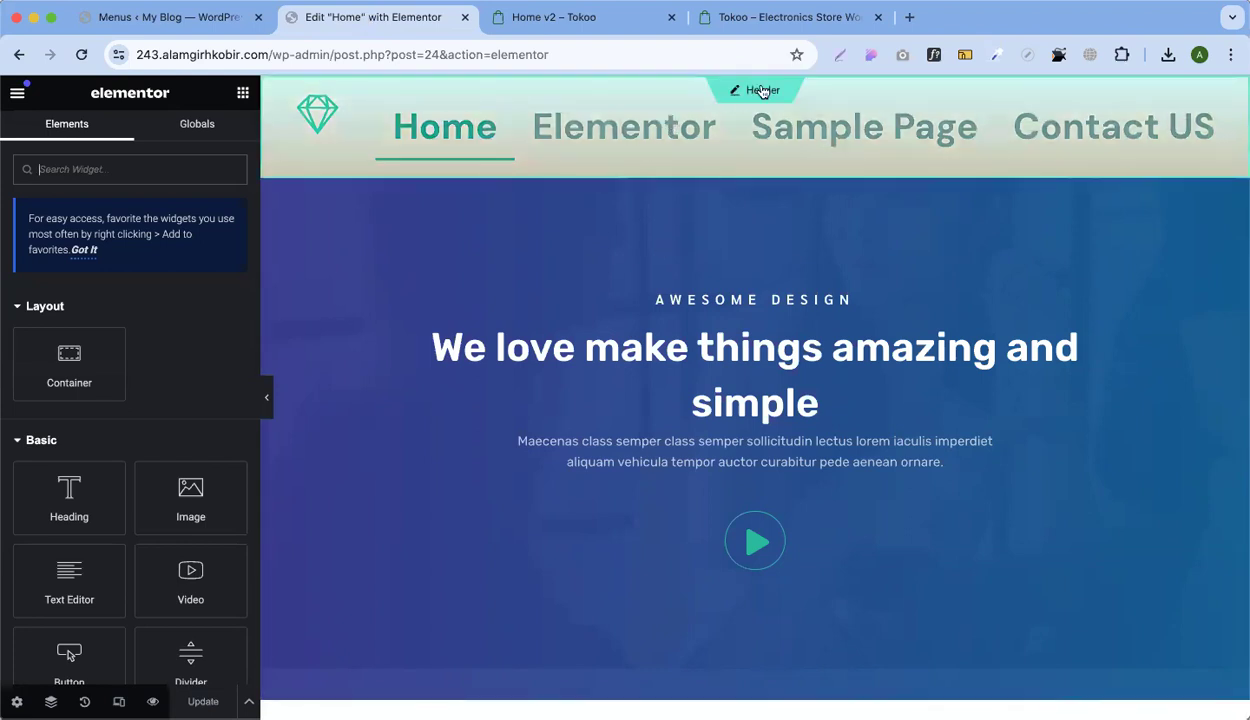
pyautogui.click(741, 91)
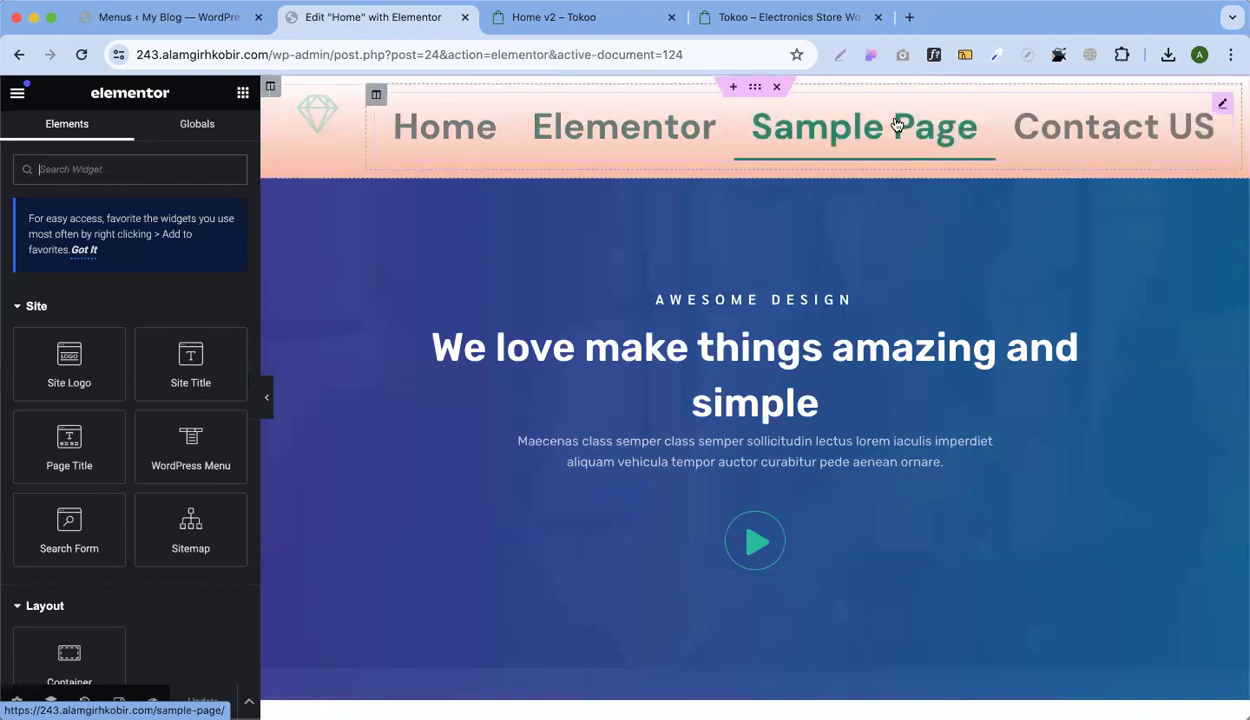
# Assign Mega Menu to the header's WordPress Menu widget and set its main menu typography size to 18 px
pyautogui.click(897, 123)
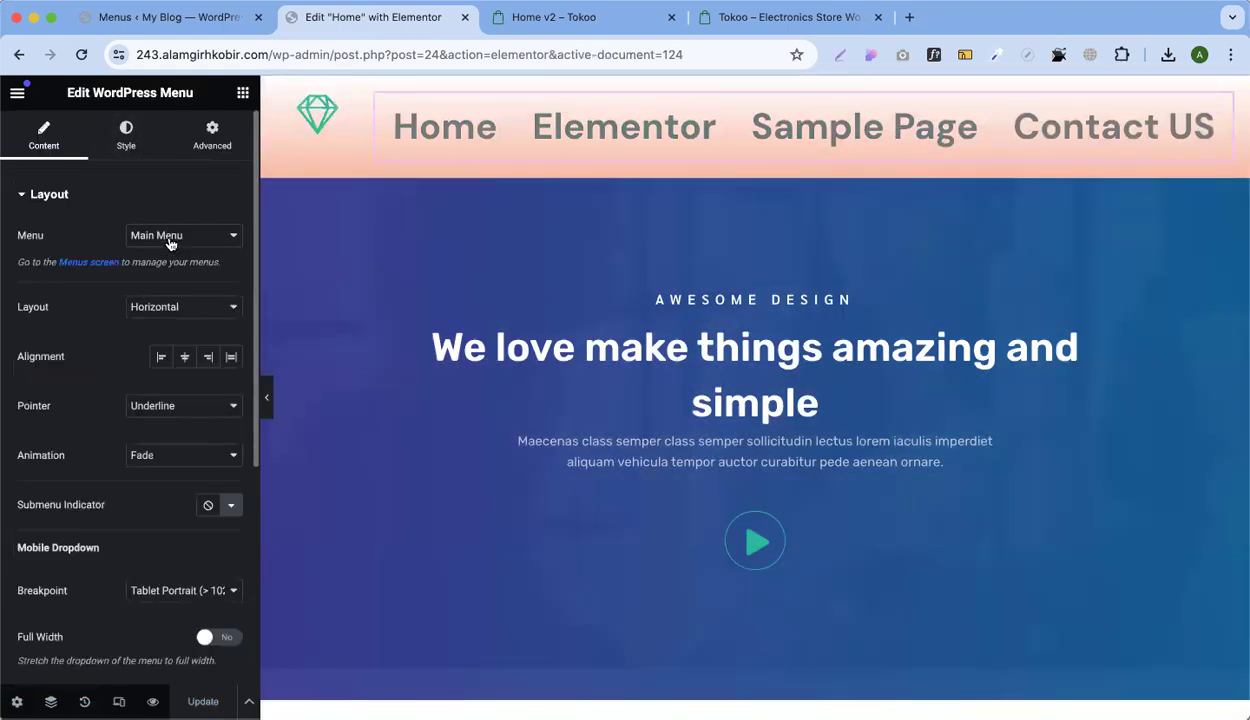
pyautogui.click(170, 238)
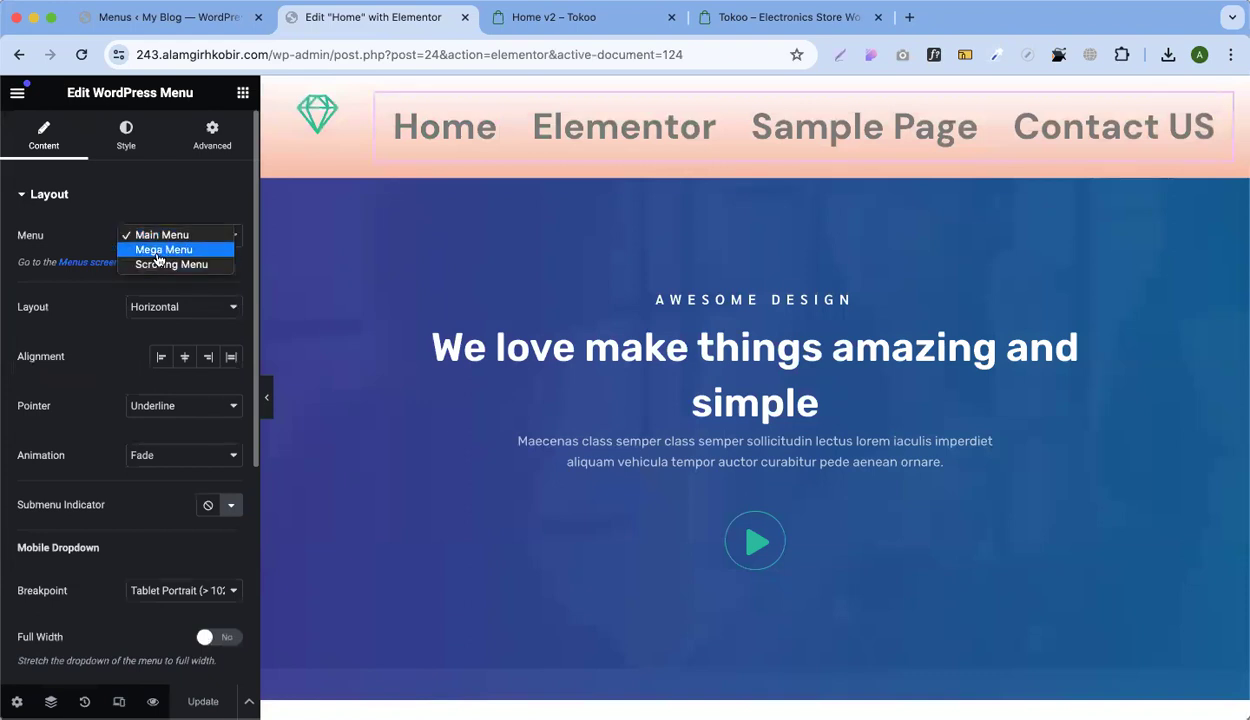
pyautogui.click(152, 250)
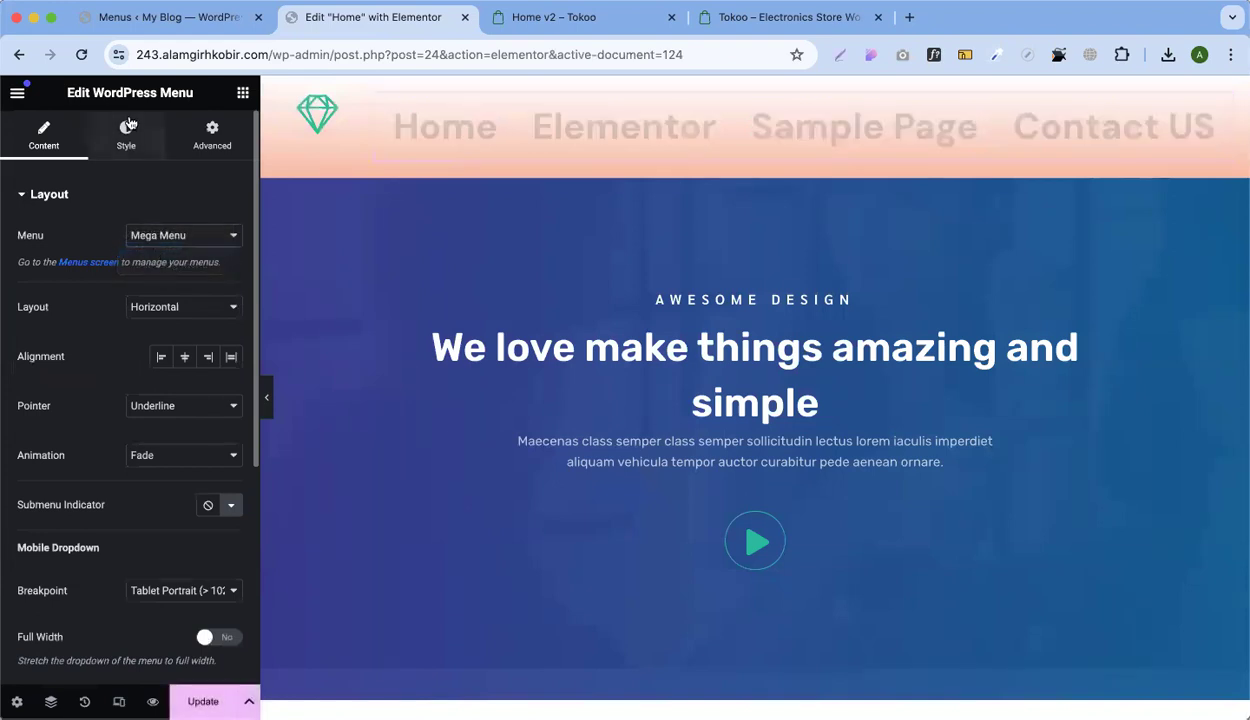
pyautogui.click(126, 135)
pyautogui.click(231, 237)
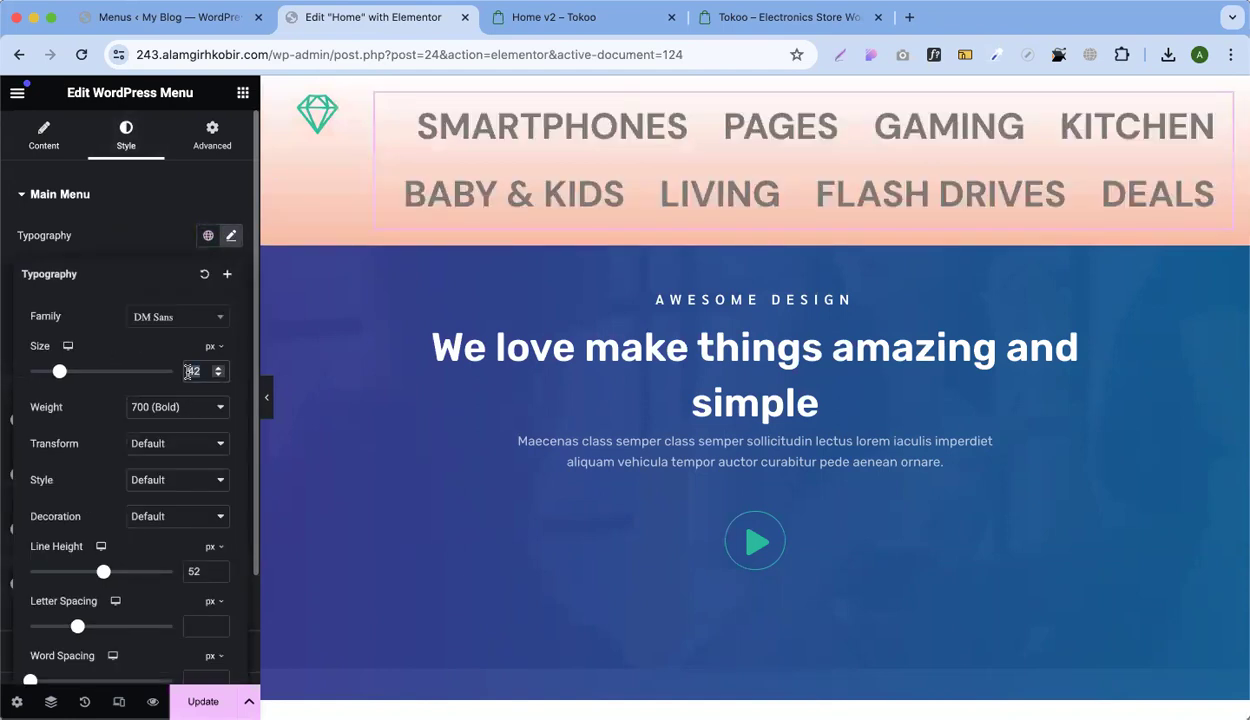
pyautogui.write('18')
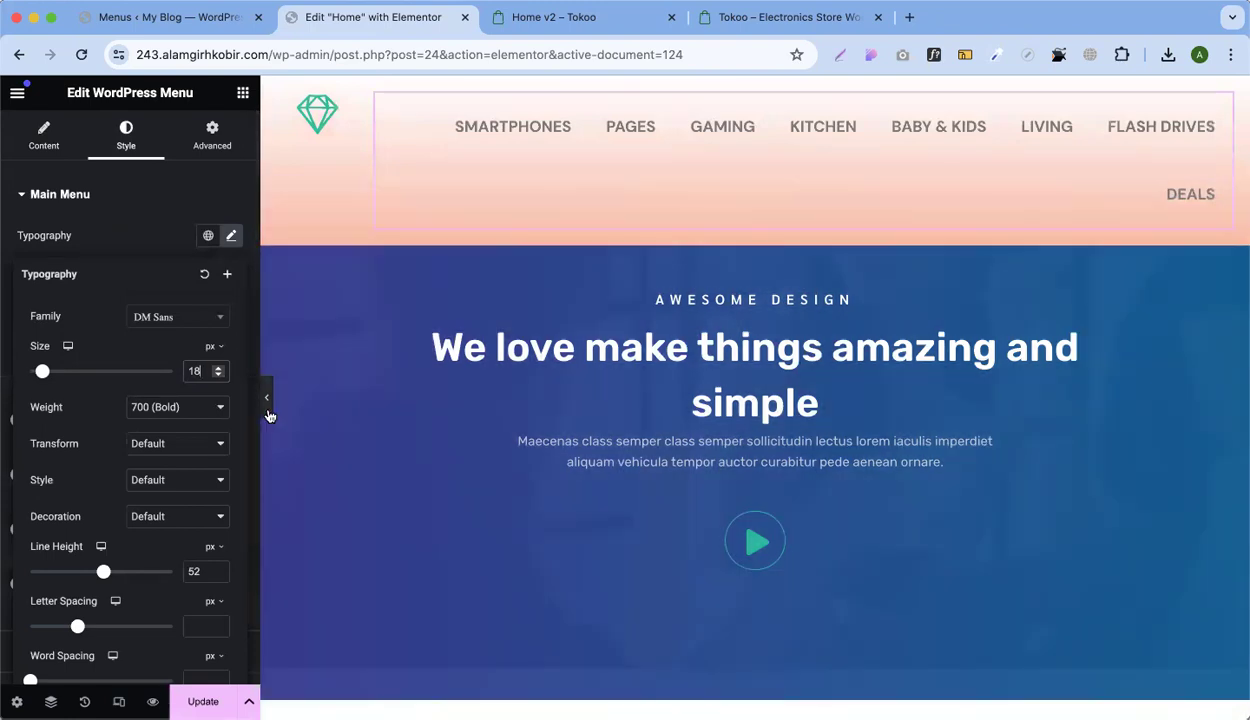
# Preview the header without the editing panel and delete the column holding the diamond logo
pyautogui.click(266, 406)
pyautogui.click(19, 399)
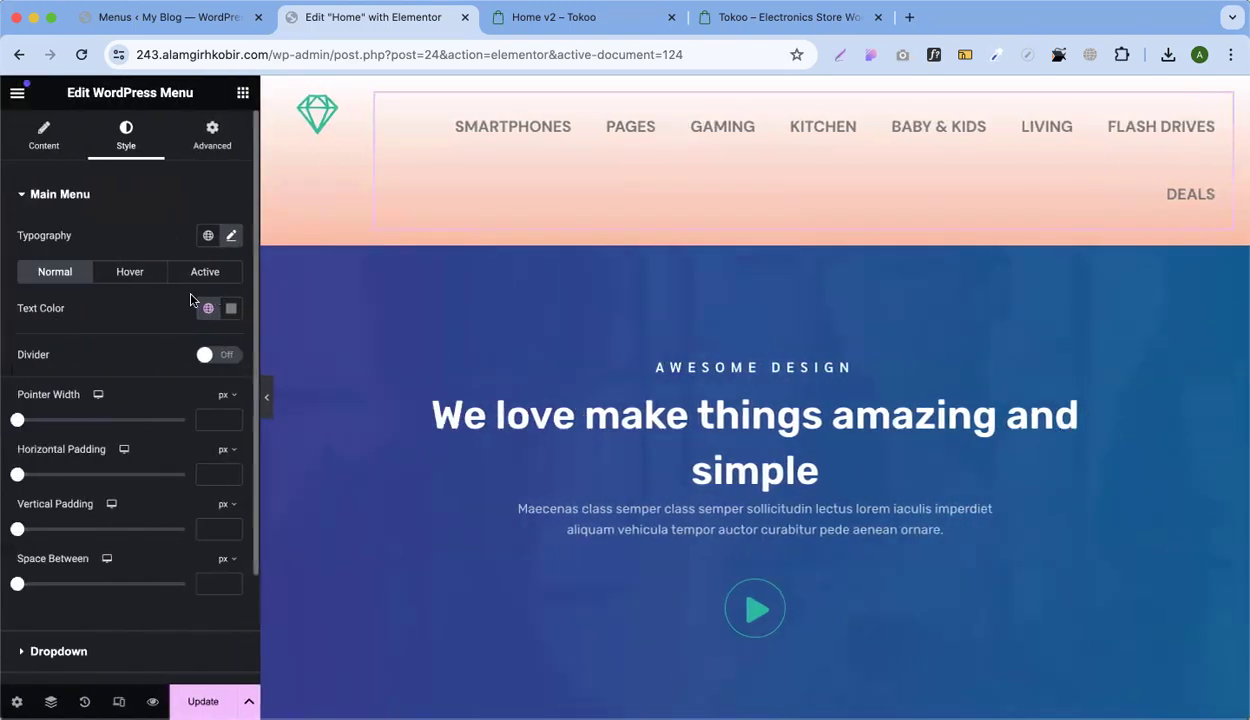
pyautogui.click(229, 233)
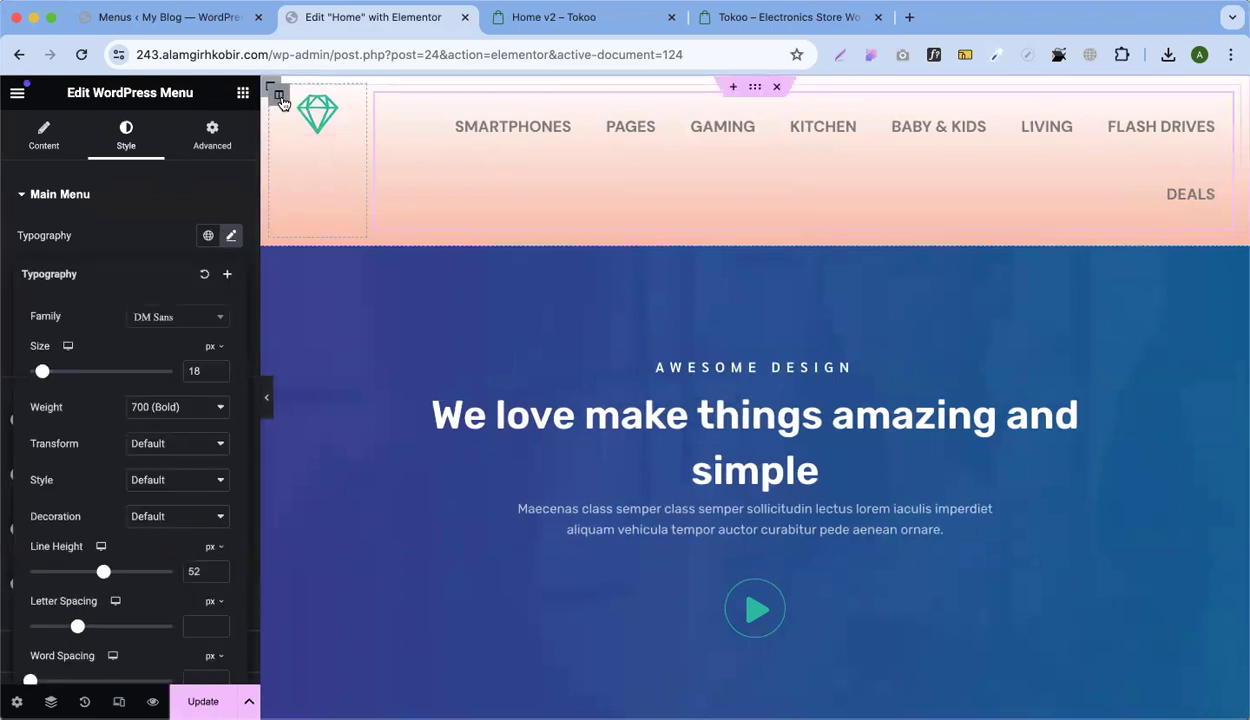
pyautogui.rightClick(282, 100)
pyautogui.click(342, 422)
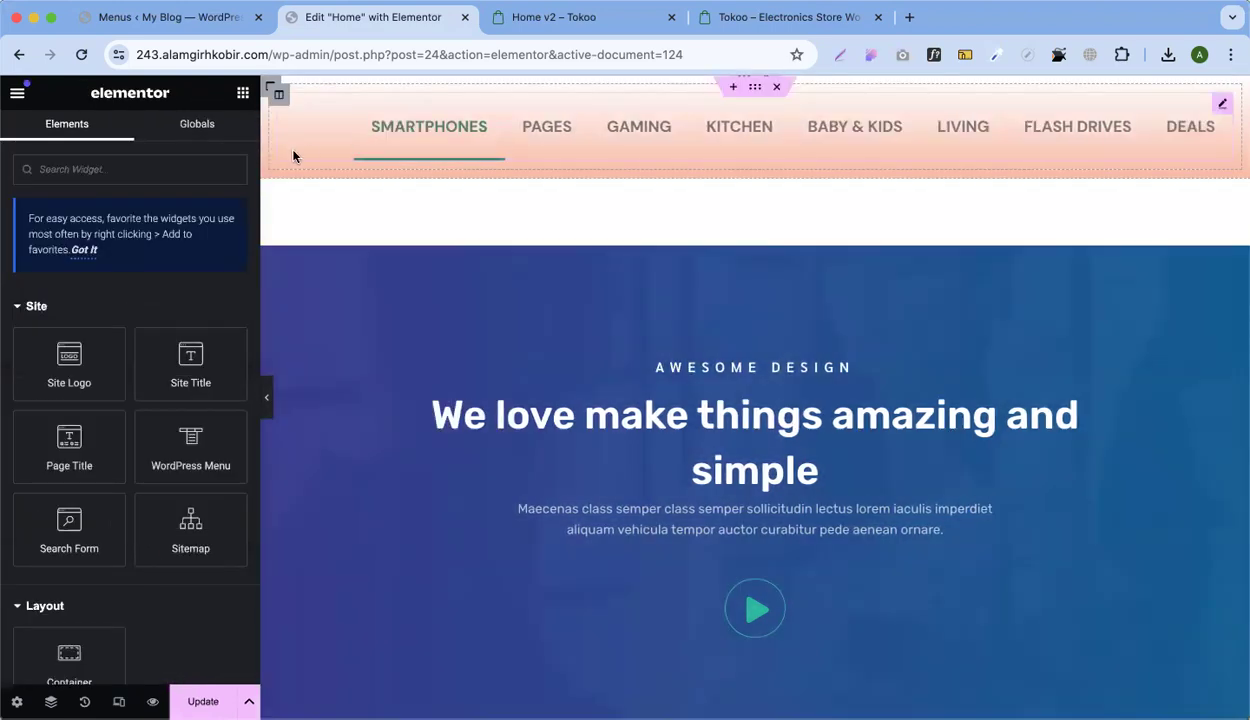
# Center the items of the header's WordPress Menu widget
pyautogui.click(1221, 104)
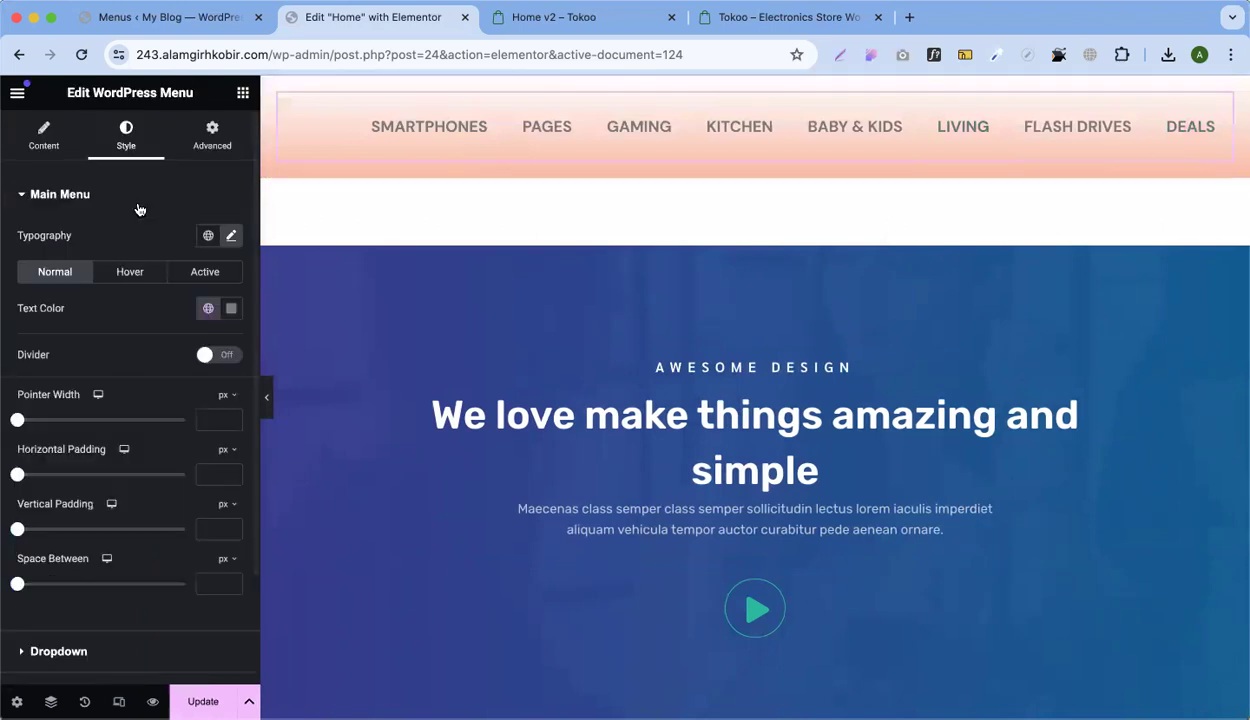
pyautogui.click(44, 138)
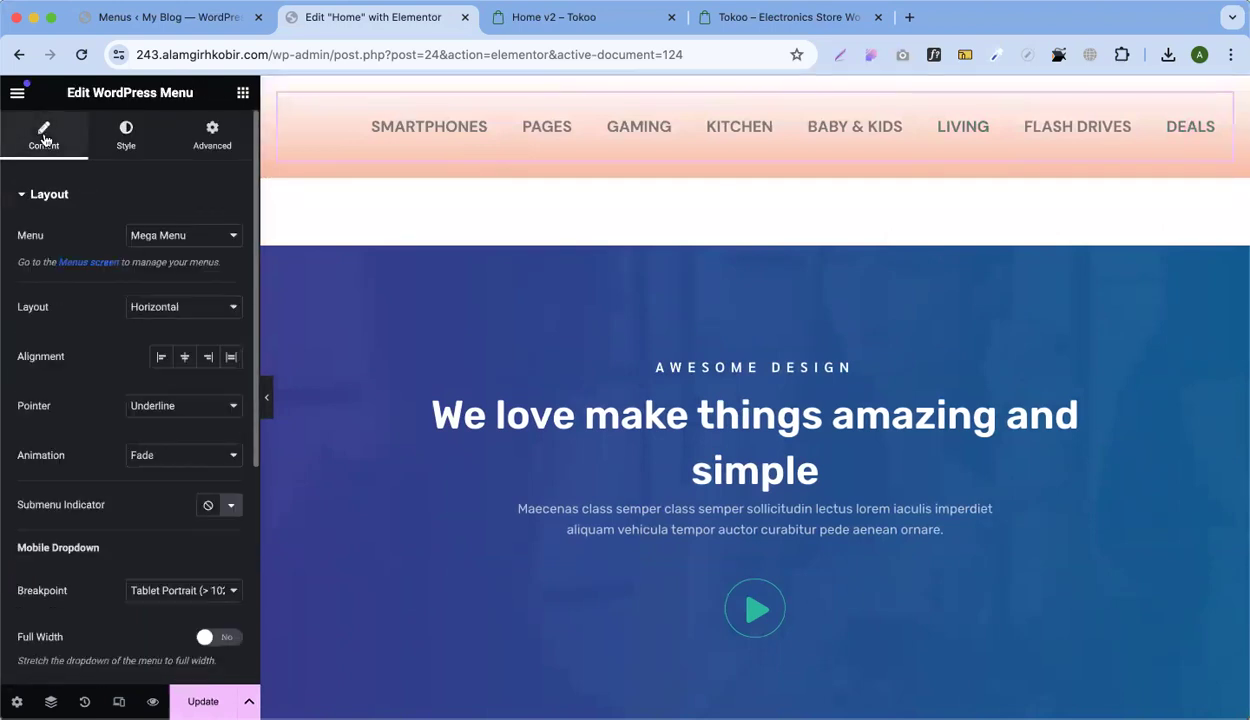
pyautogui.click(184, 356)
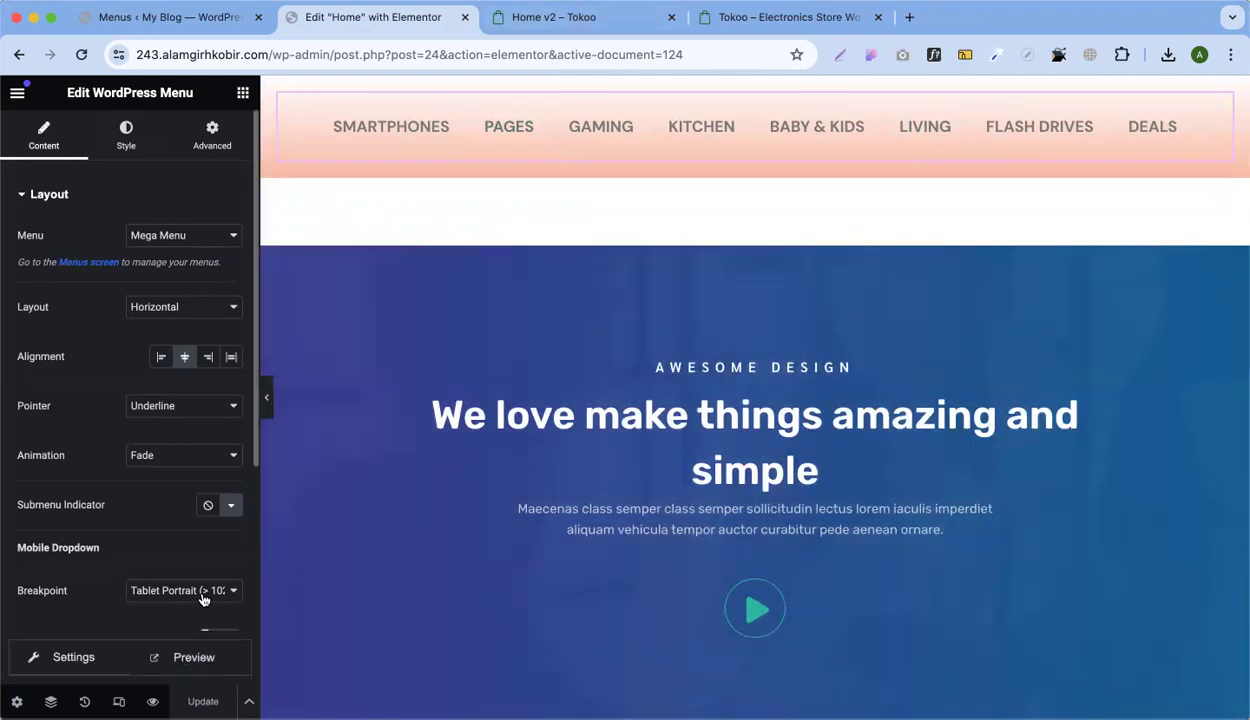
# Open a preview of the page in a new tab to check the header menu
pyautogui.click(191, 659)
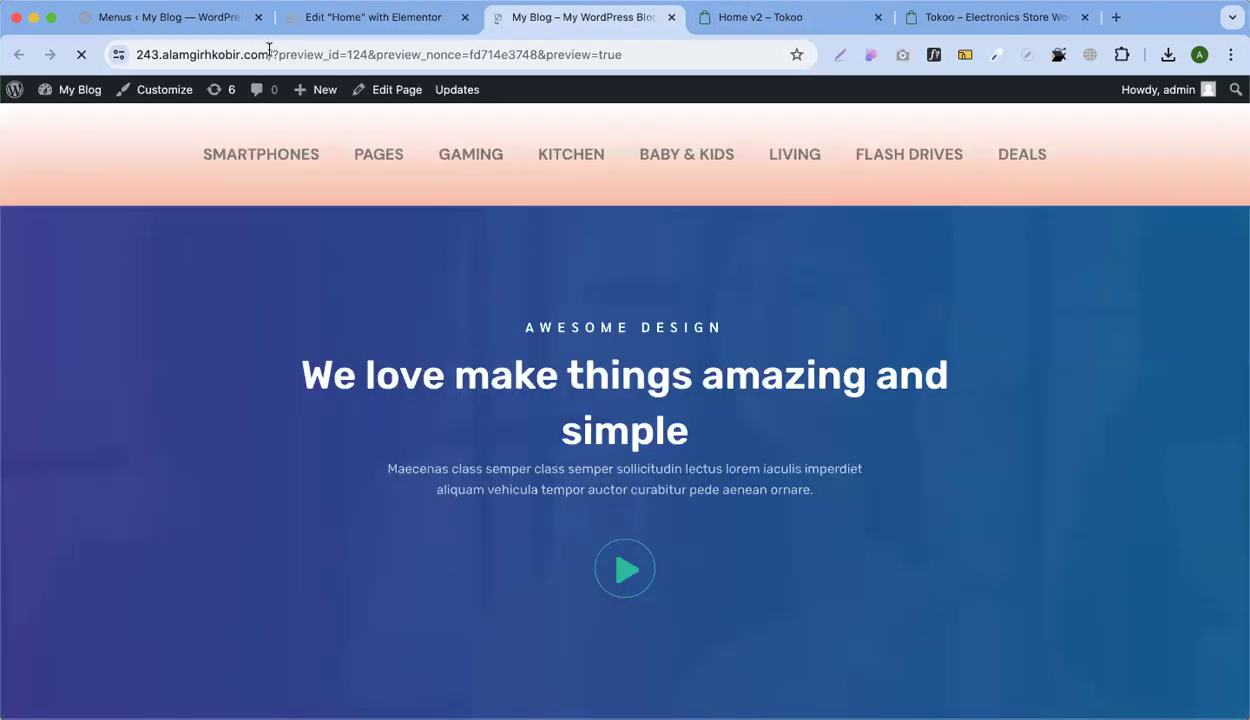
pyautogui.moveTo(271, 54); pyautogui.dragTo(612, 270)
pyautogui.click(609, 248)
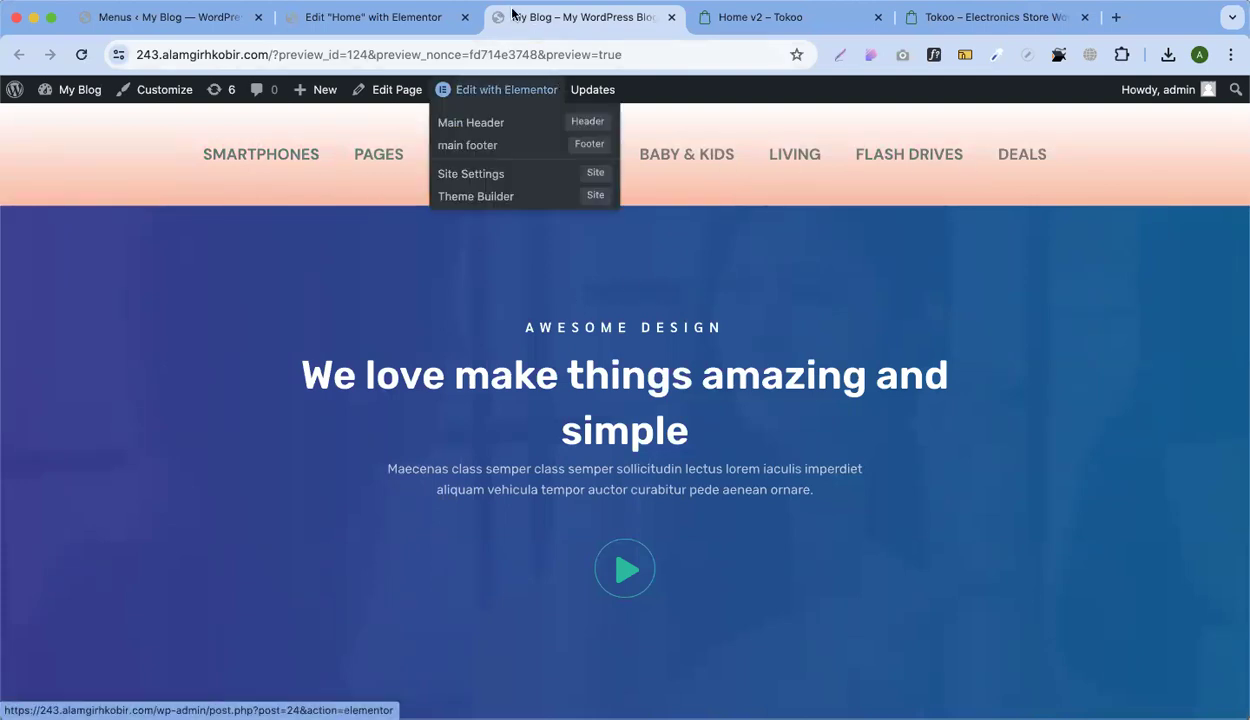
# Return to the Elementor editor, search the widgets for mega, and replace the header's WordPress Menu widget with the Mega Menu widget
pyautogui.click(405, 18)
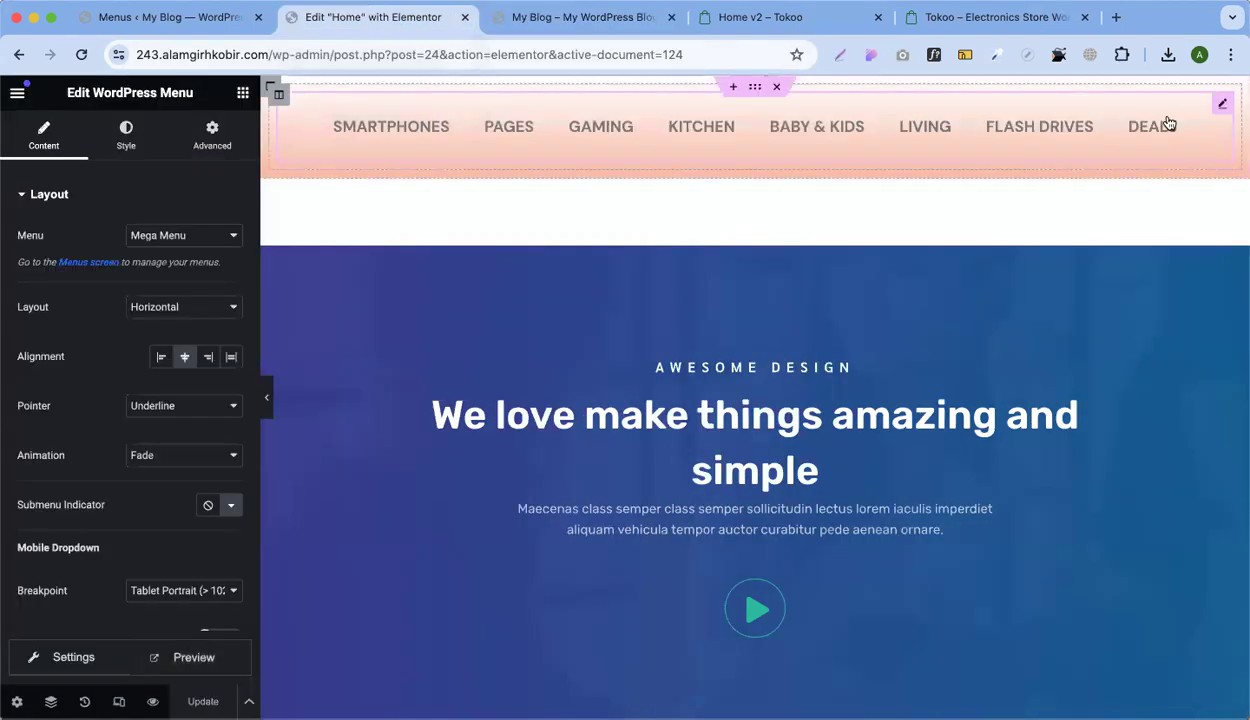
pyautogui.moveTo(94, 93); pyautogui.dragTo(204, 97)
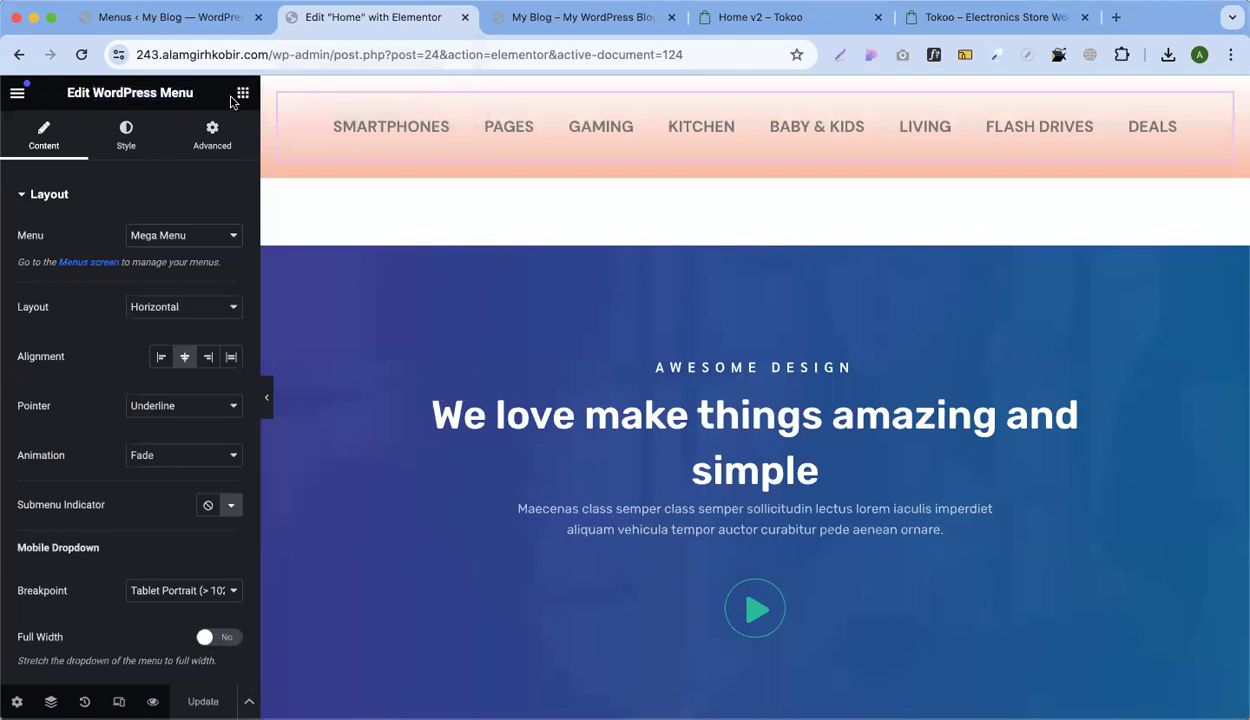
pyautogui.click(242, 92)
pyautogui.write('m')
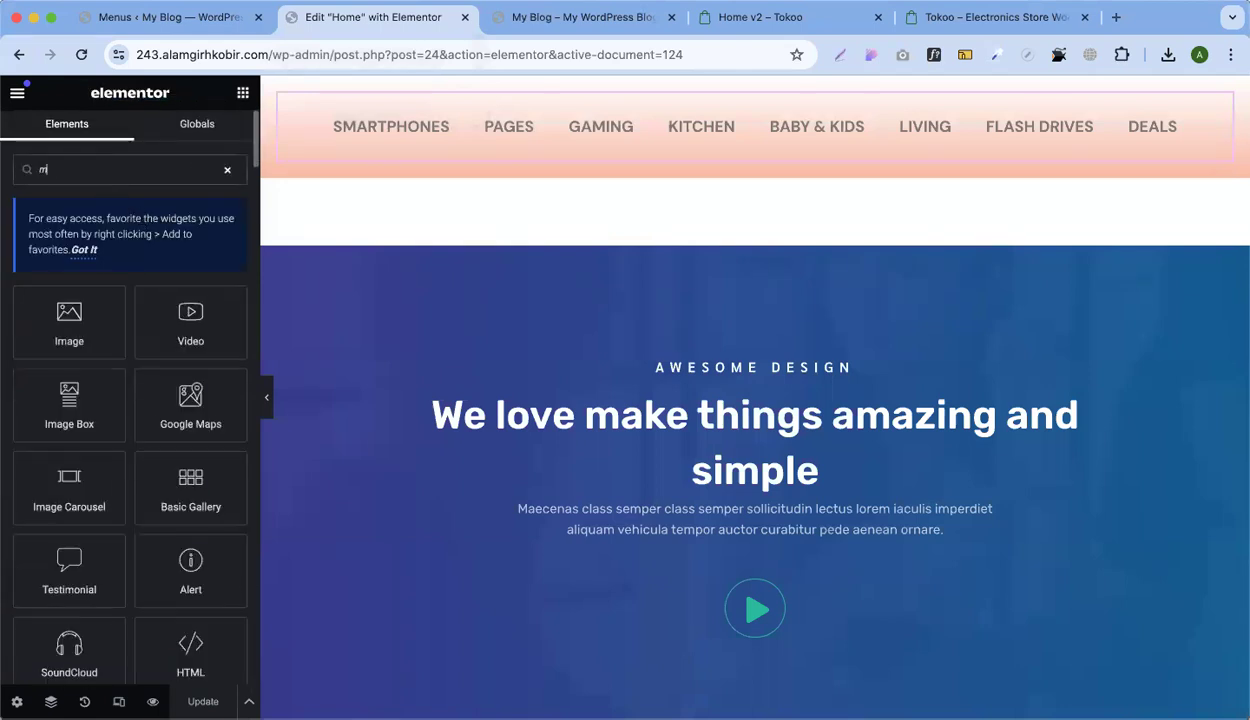
pyautogui.write('ega')
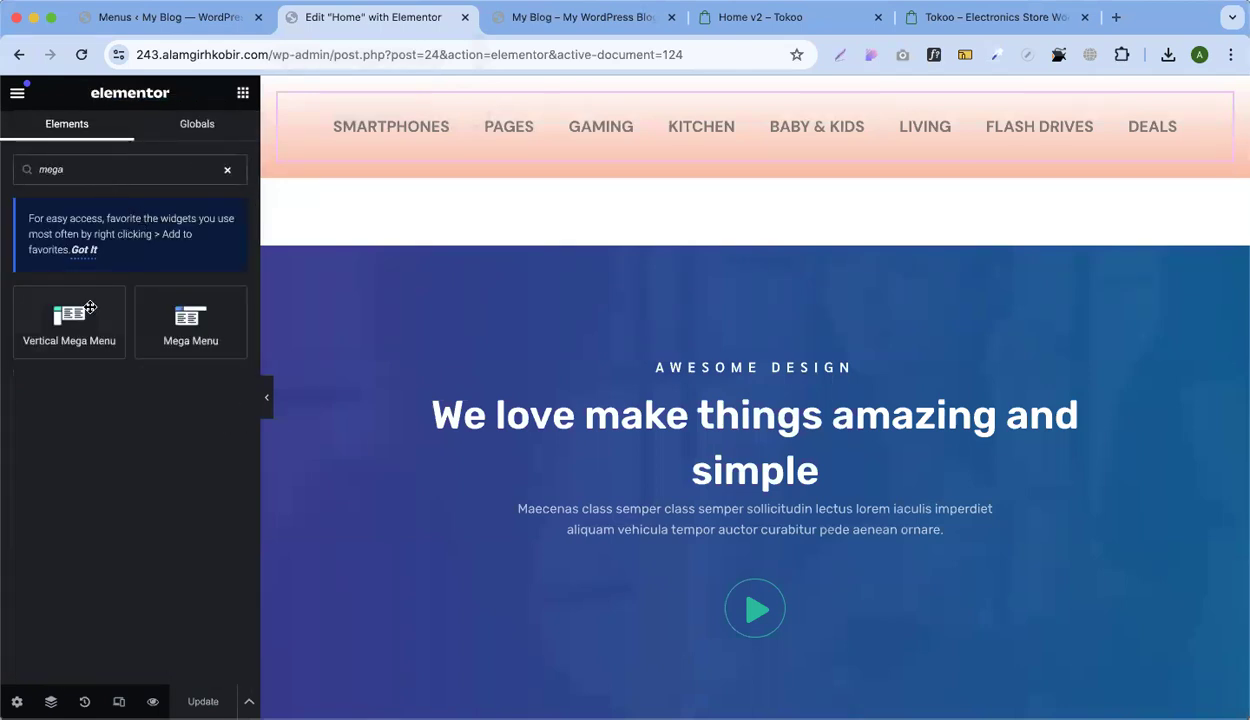
pyautogui.moveTo(180, 305); pyautogui.dragTo(603, 118)
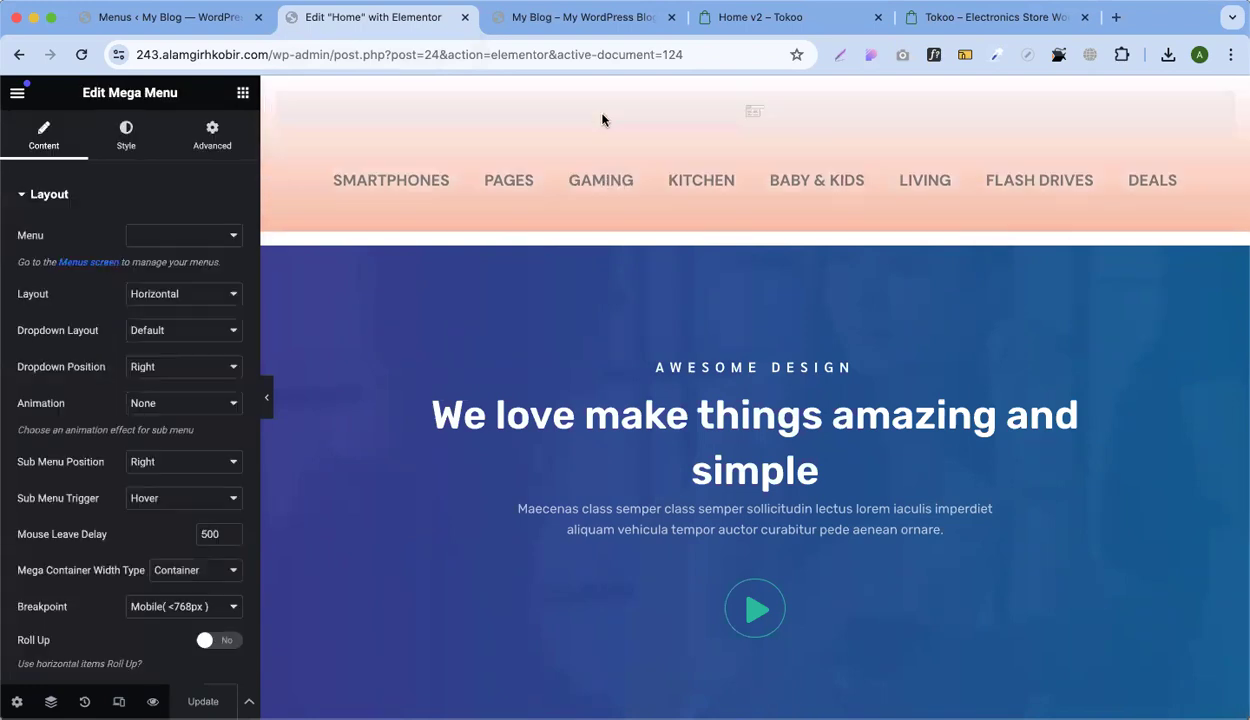
pyautogui.rightClick(654, 177)
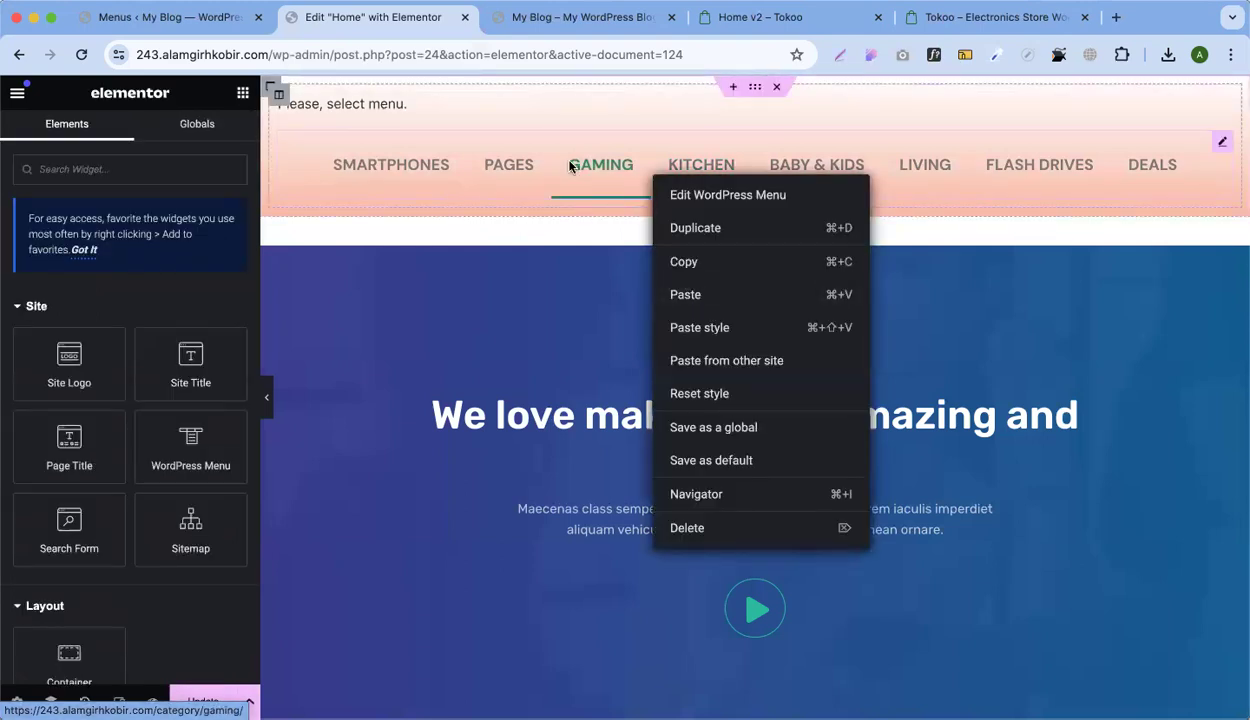
pyautogui.click(698, 528)
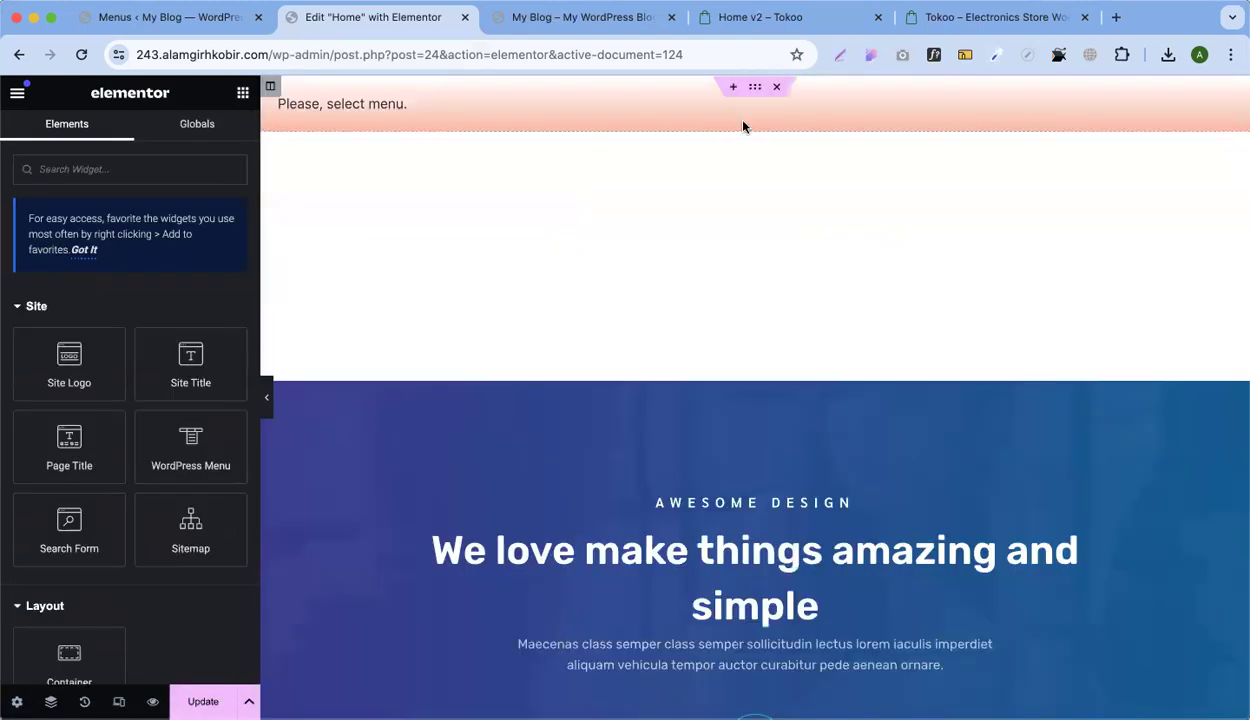
# Assign the menu named Mega Menu to the header's Mega Menu widget and check its SMARTPHONES item in the page preview
pyautogui.click(1222, 103)
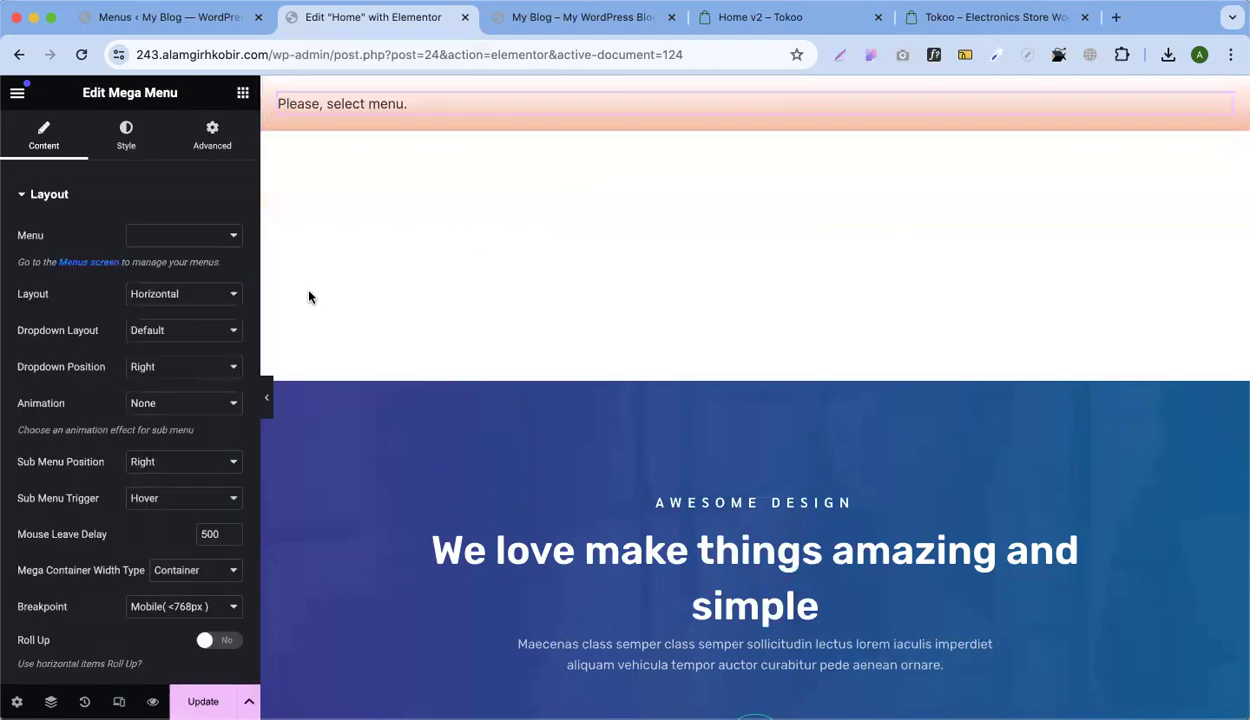
pyautogui.click(156, 236)
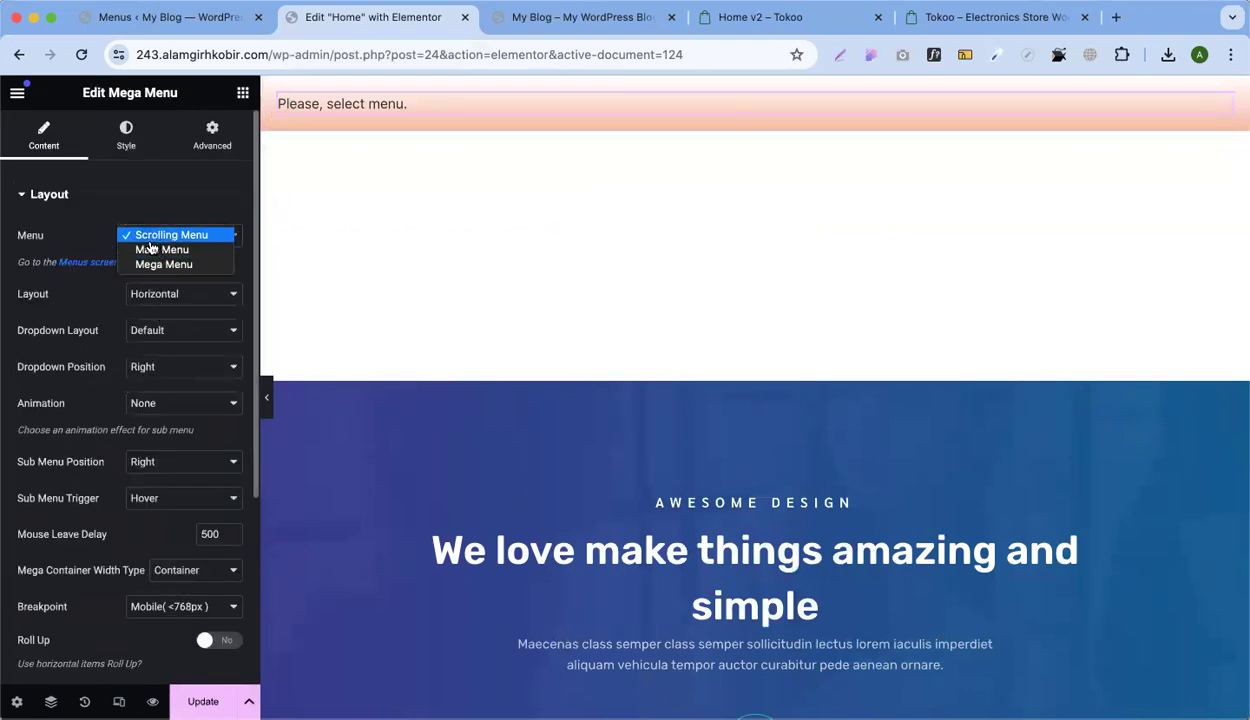
pyautogui.click(160, 264)
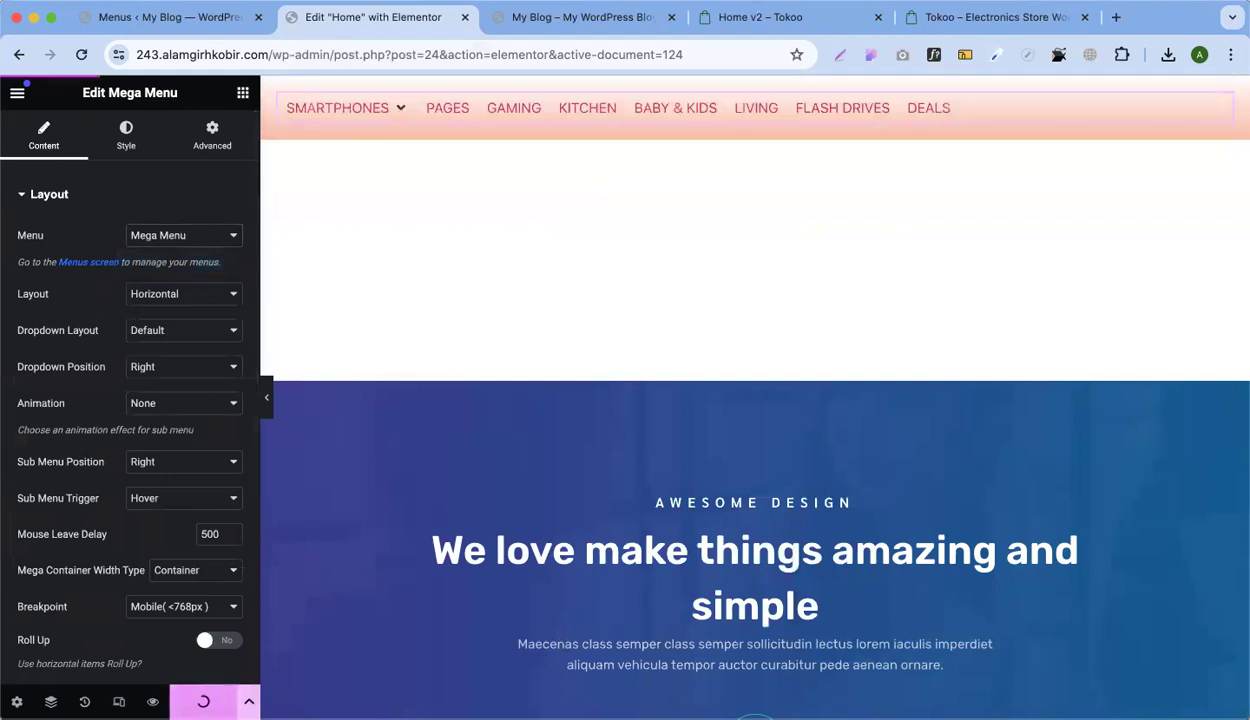
pyautogui.scroll(-5, 100, 525)
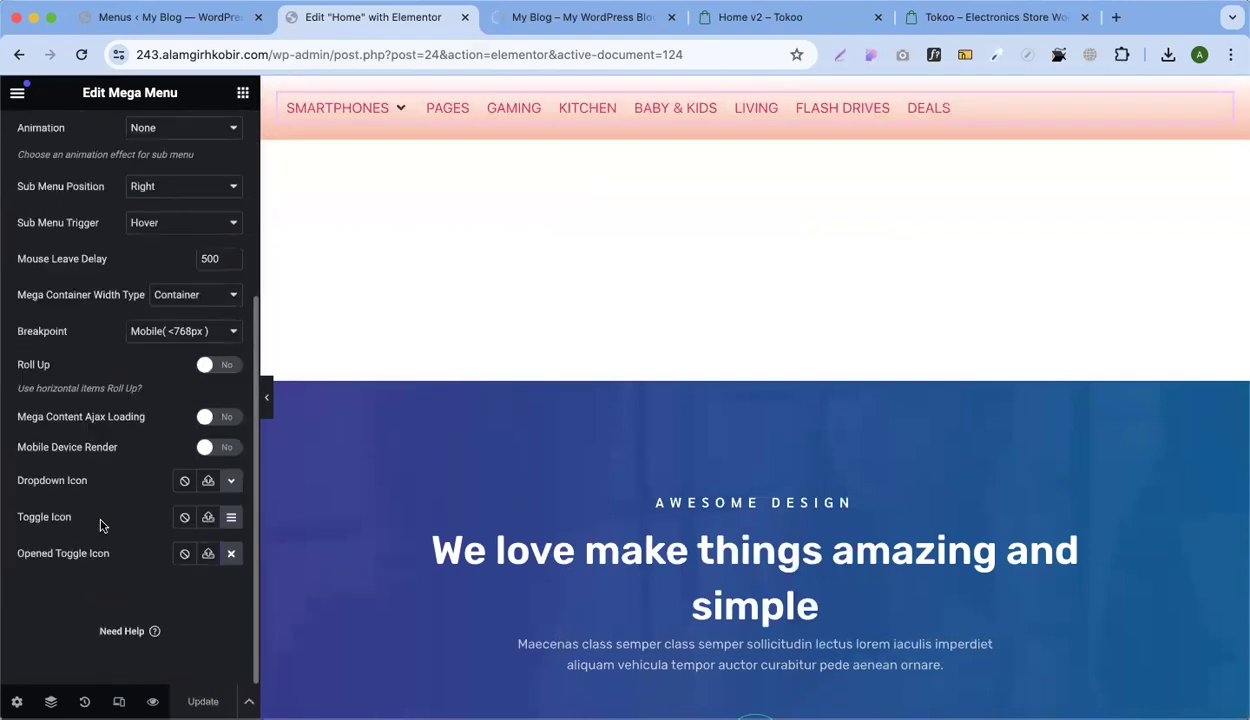
pyautogui.click(523, 31)
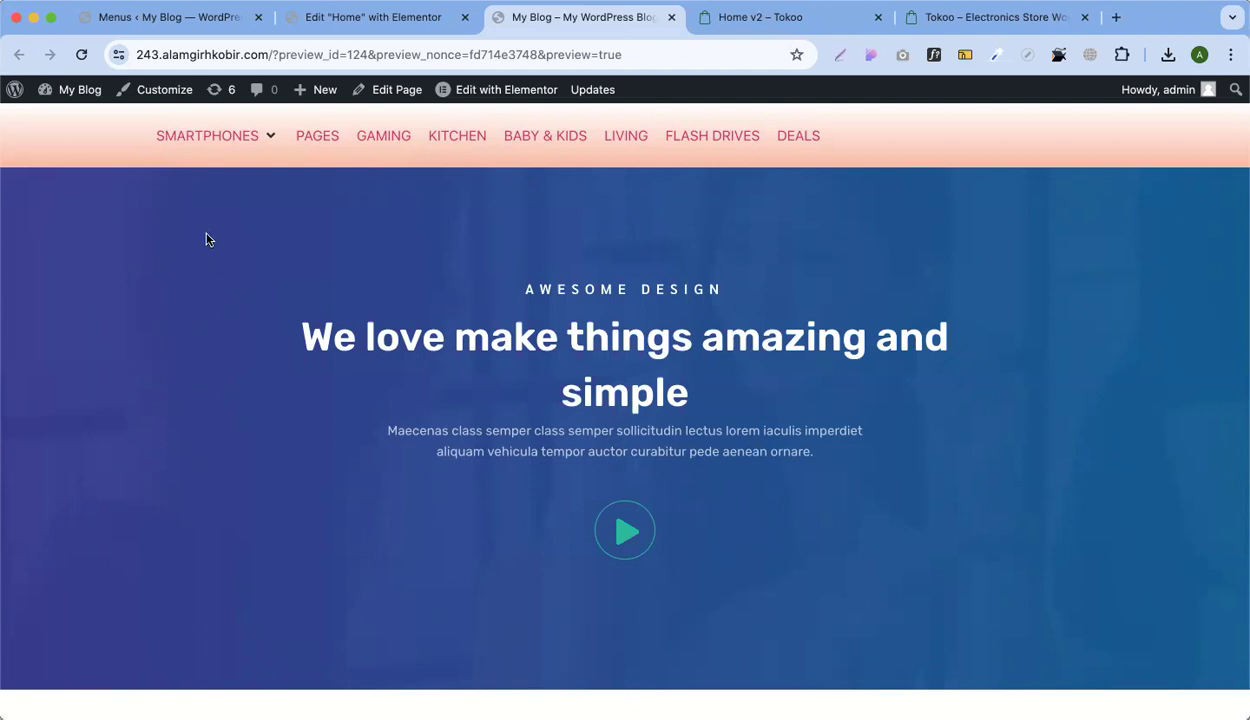
pyautogui.moveTo(206, 151)
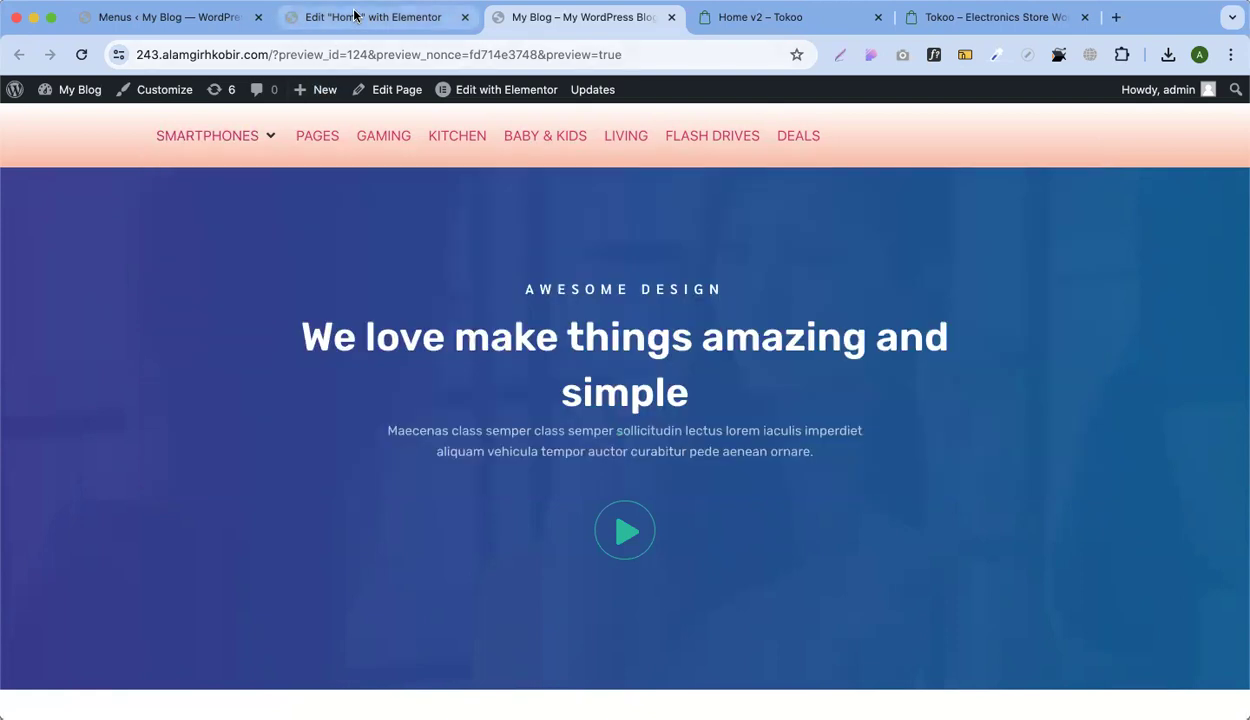
# Return to the editor, center the Mega Menu widget's top-level items and update the header
pyautogui.click(355, 14)
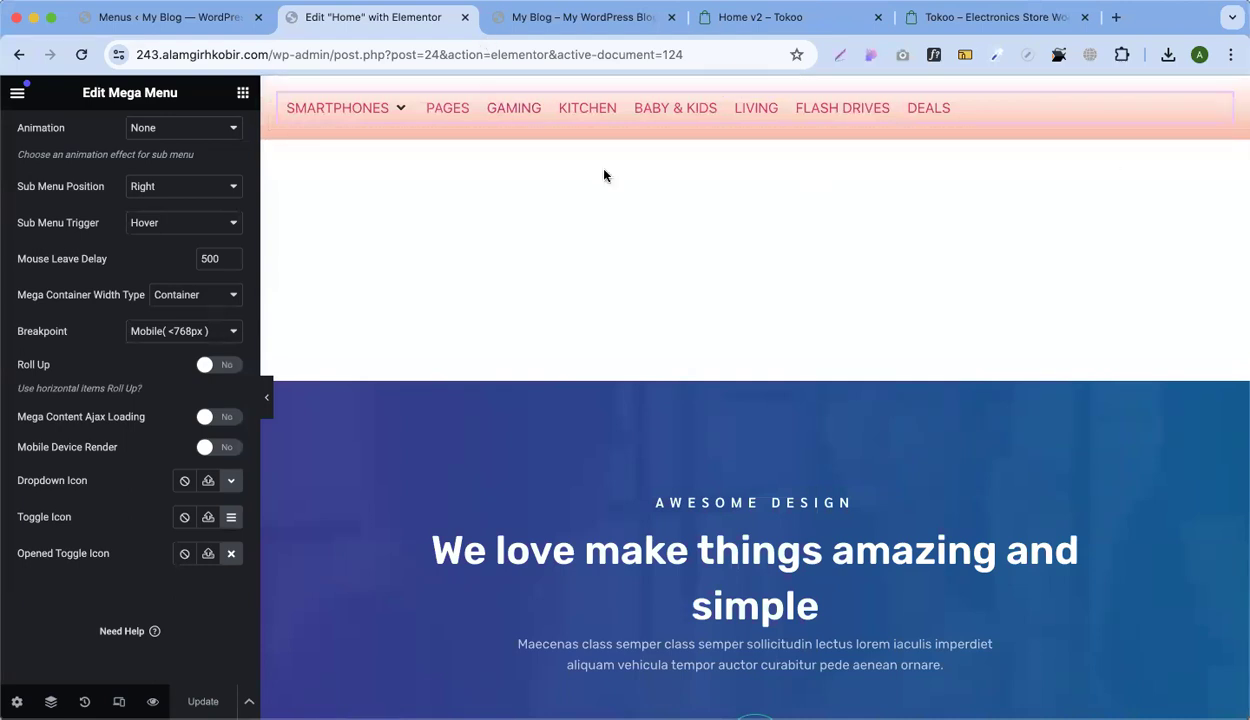
pyautogui.scroll(5, 128, 320)
pyautogui.click(125, 133)
pyautogui.scroll(-5, 146, 415)
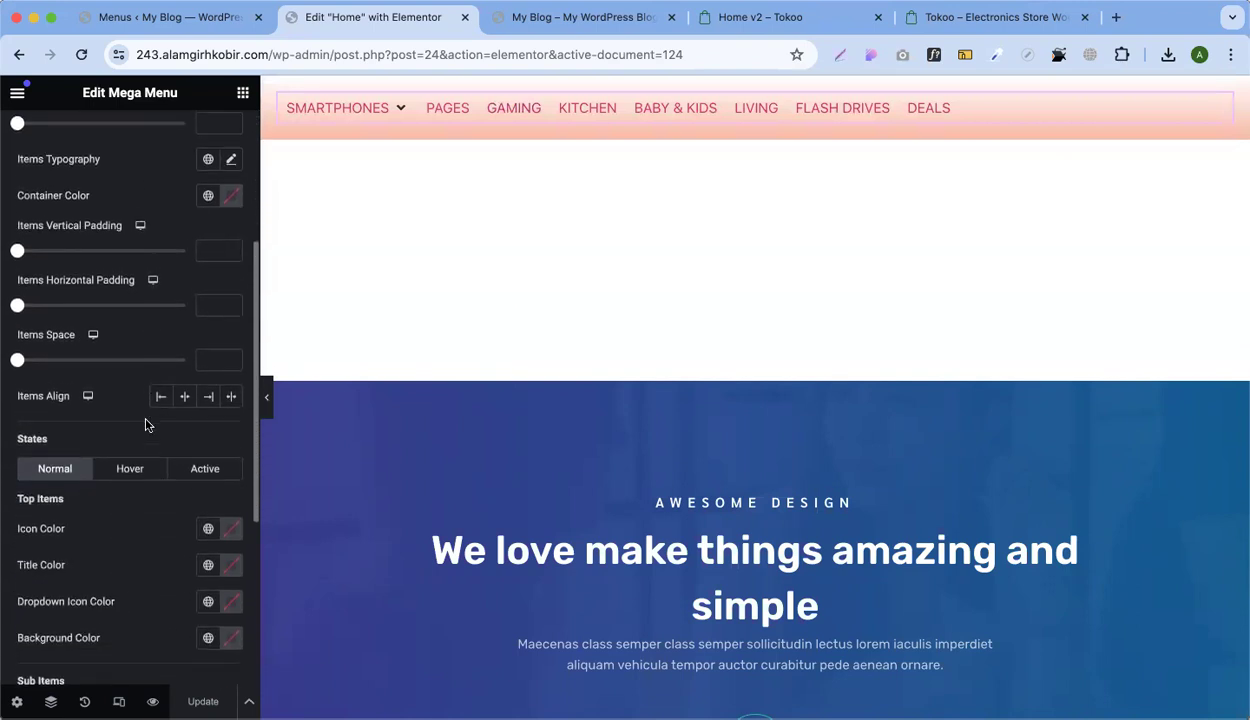
pyautogui.click(184, 385)
pyautogui.click(203, 701)
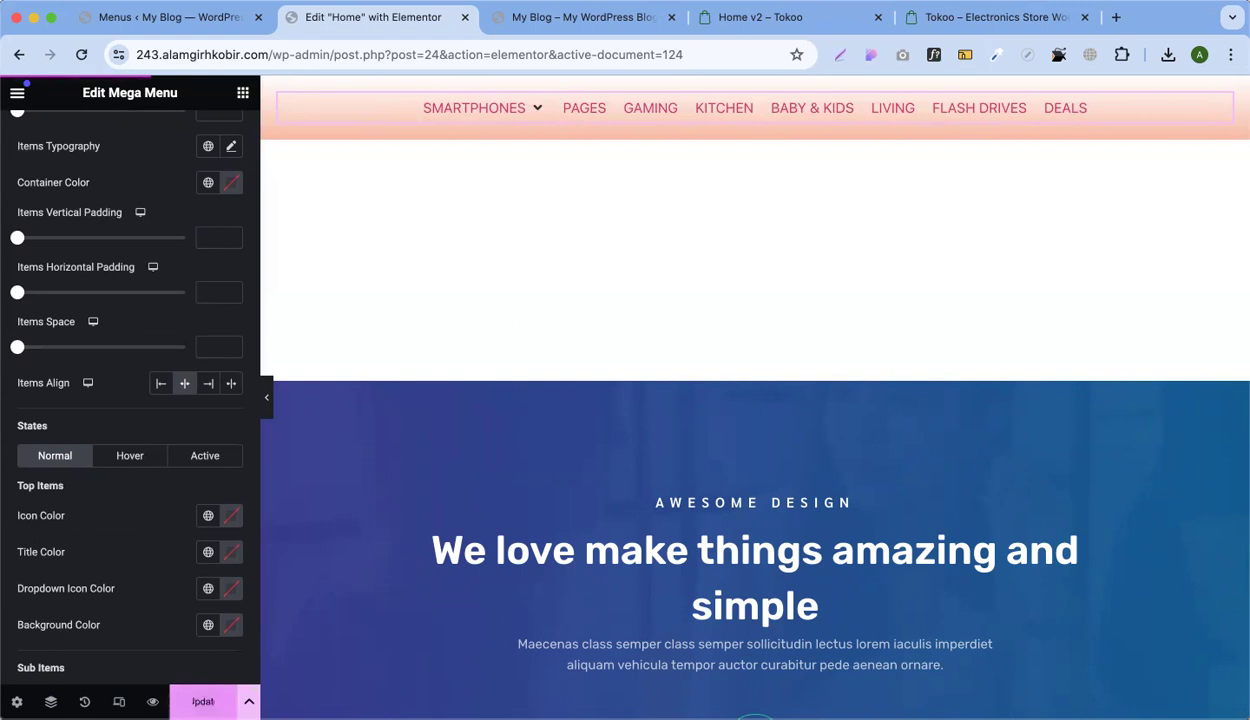
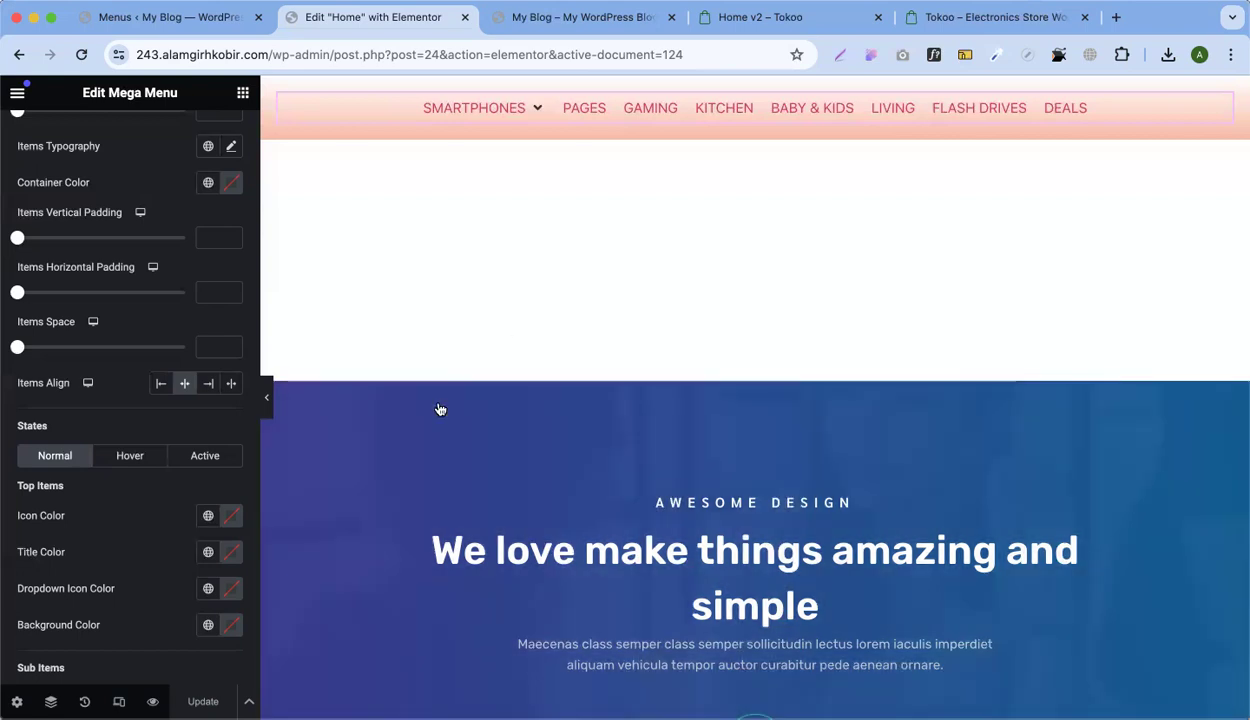
# Examine the SMARTPHONES dropdown and the Mega Menu widget's content and style settings
pyautogui.scroll(5, 8, 548)
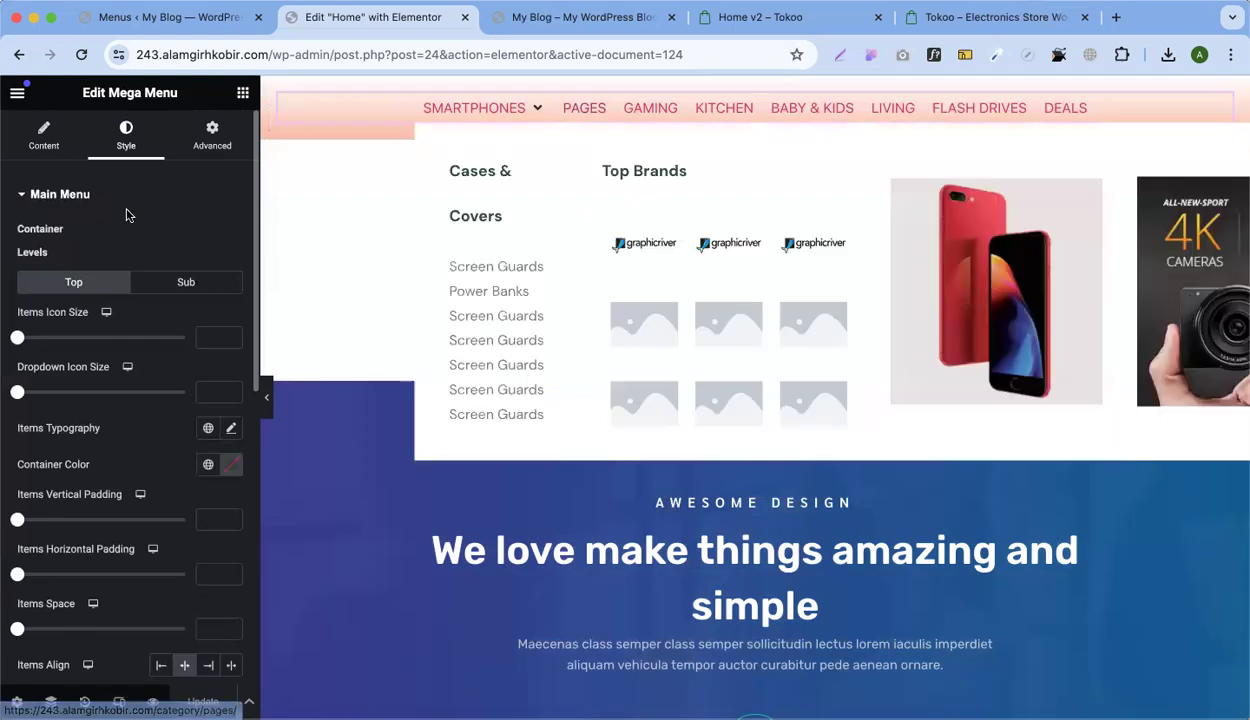
pyautogui.click(55, 136)
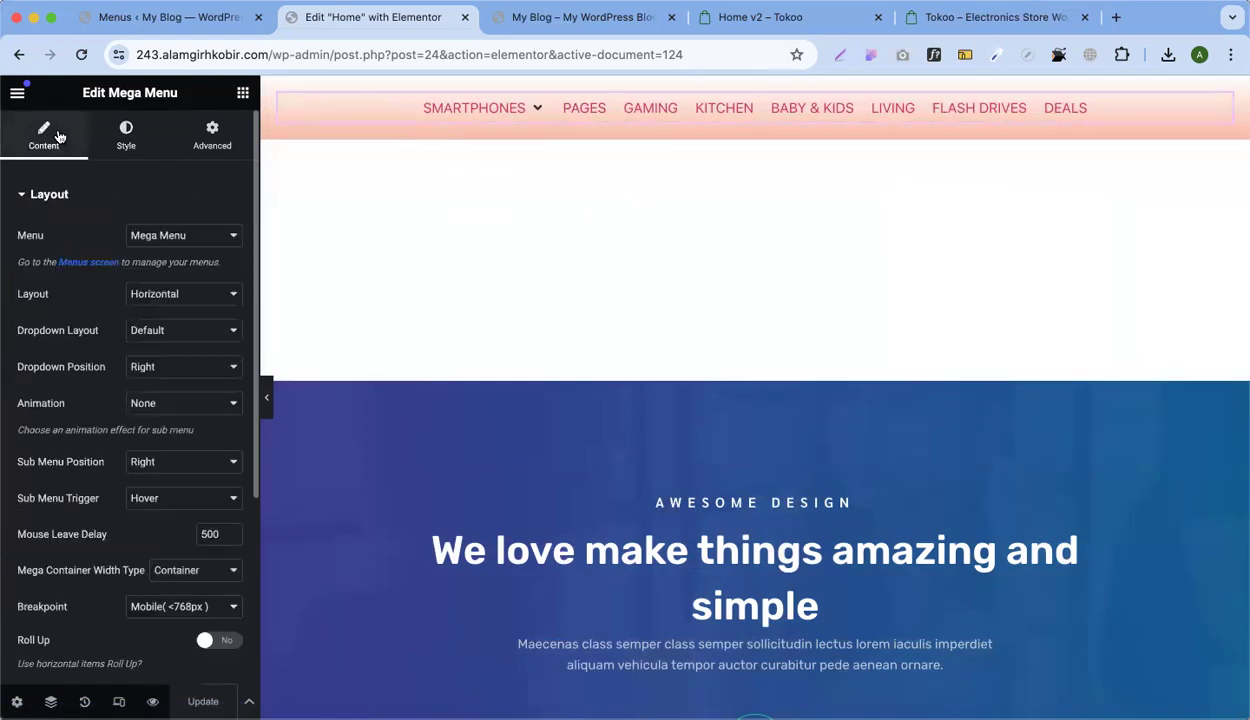
pyautogui.click(122, 145)
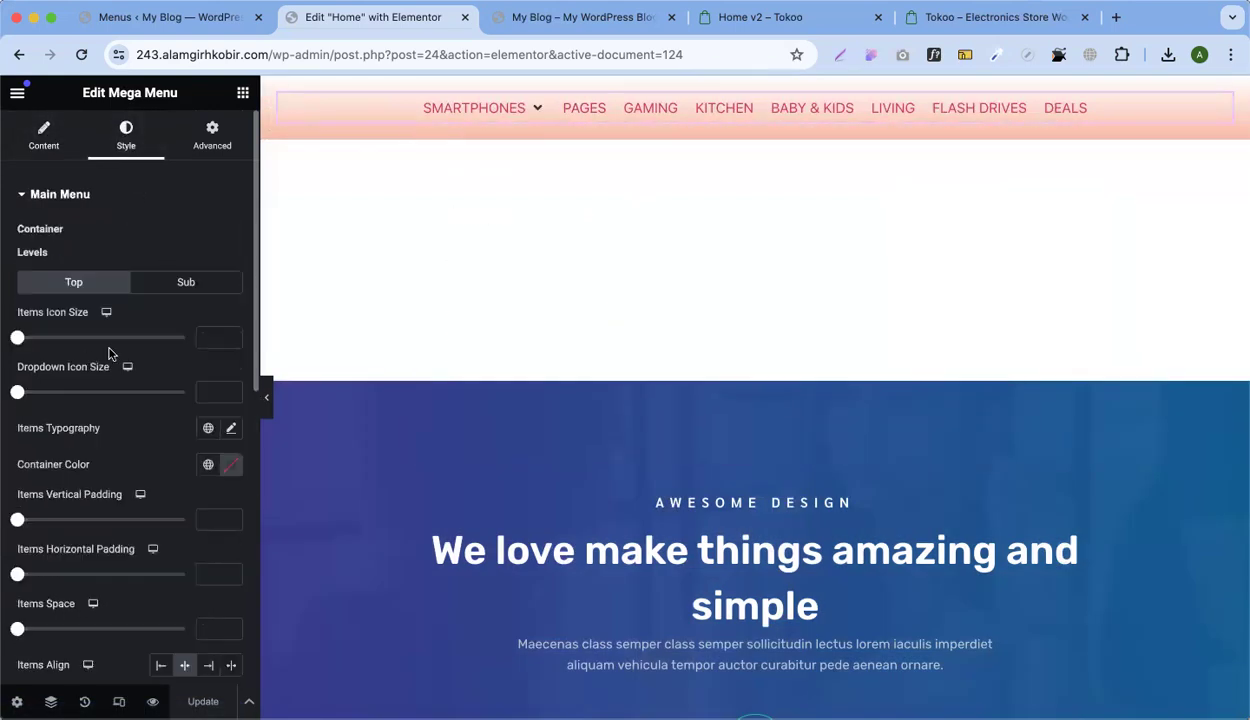
pyautogui.scroll(-4, 108, 352)
pyautogui.scroll(-5, 110, 352)
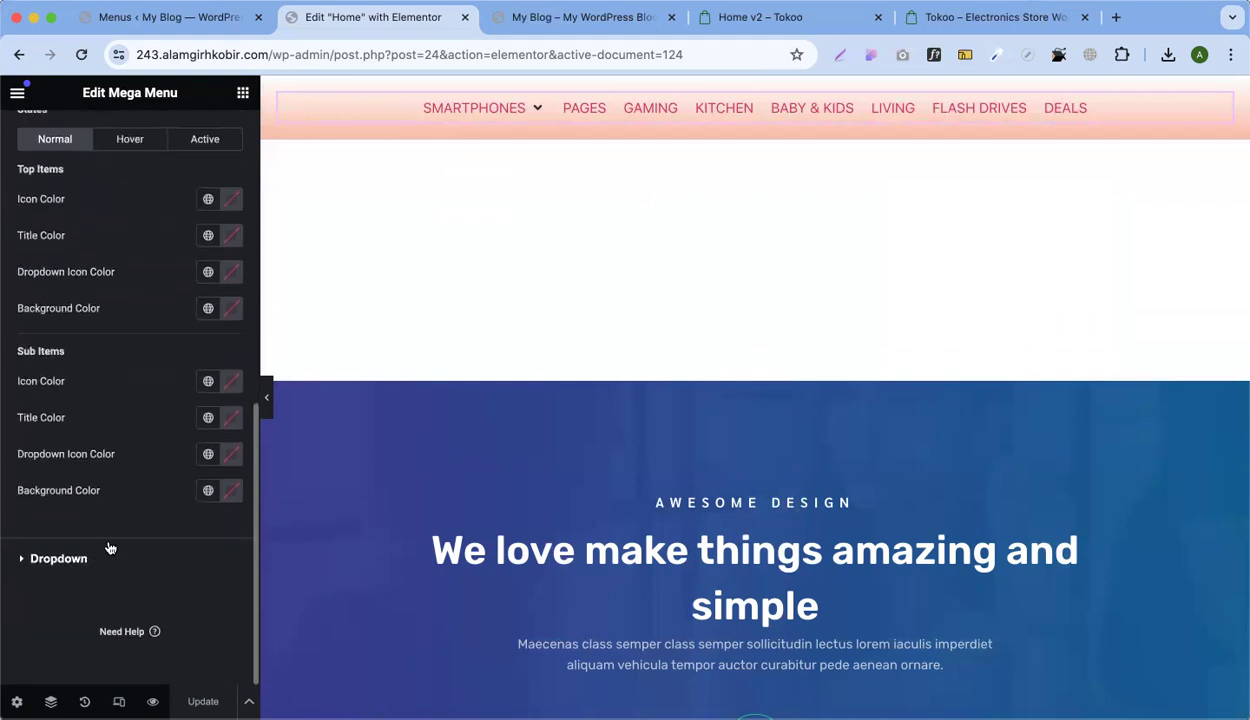
pyautogui.scroll(10, 109, 550)
pyautogui.scroll(-8, 110, 497)
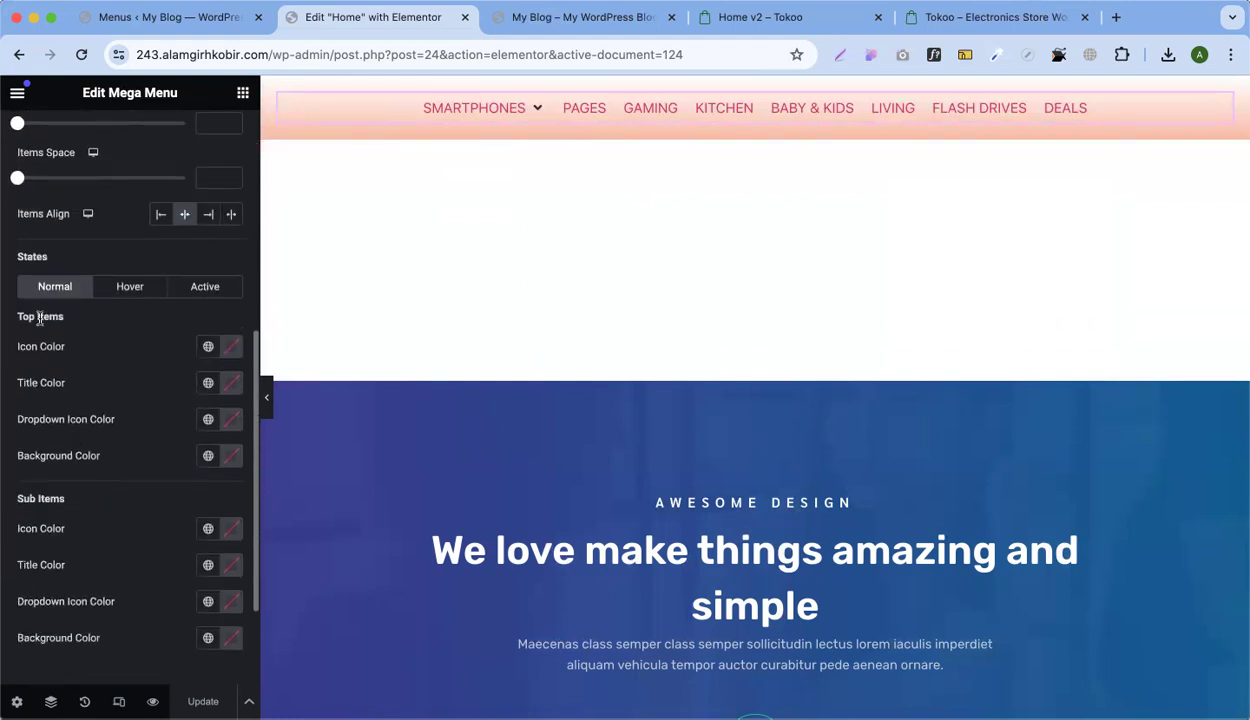
pyautogui.scroll(8, 62, 490)
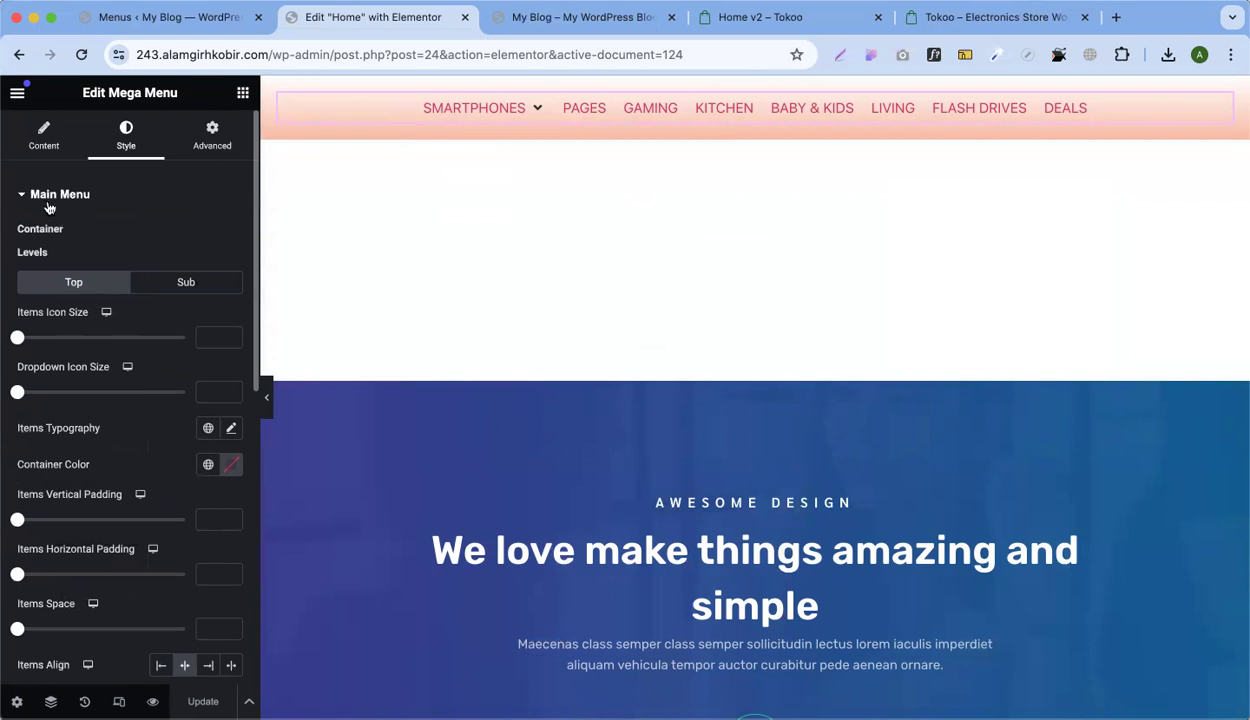
pyautogui.scroll(-8, 89, 326)
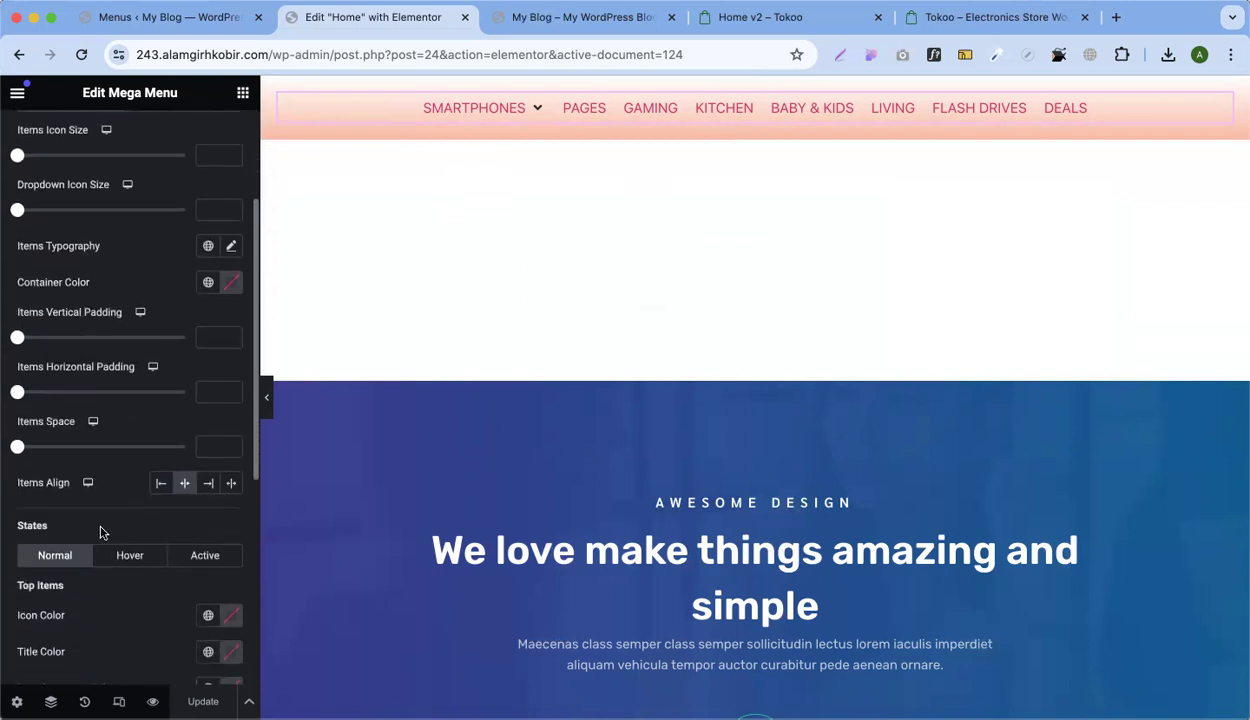
# Try #E05555 as the normal icon color of the menu's top items and undo the change
pyautogui.click(231, 420)
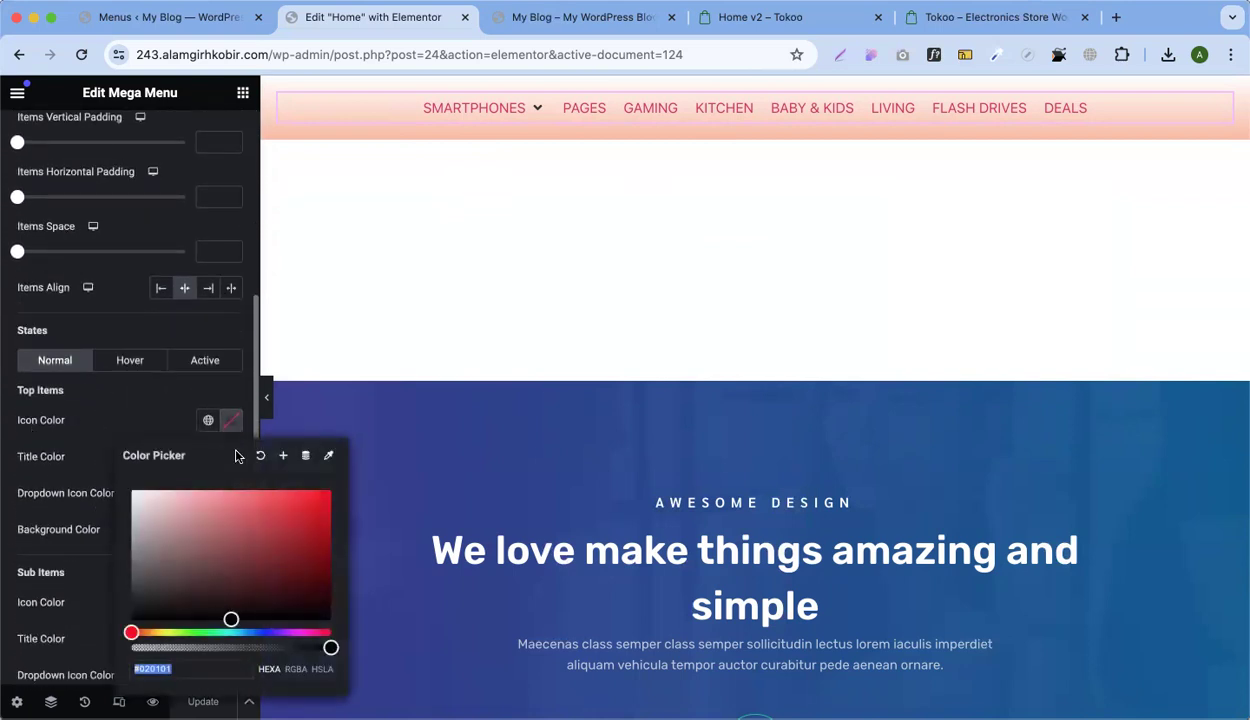
pyautogui.click(238, 493)
pyautogui.moveTo(238, 493)
pyautogui.mouseDown()
pyautogui.moveTo(197, 535)
pyautogui.moveTo(151, 514)
pyautogui.moveTo(254, 508)
pyautogui.mouseUp()
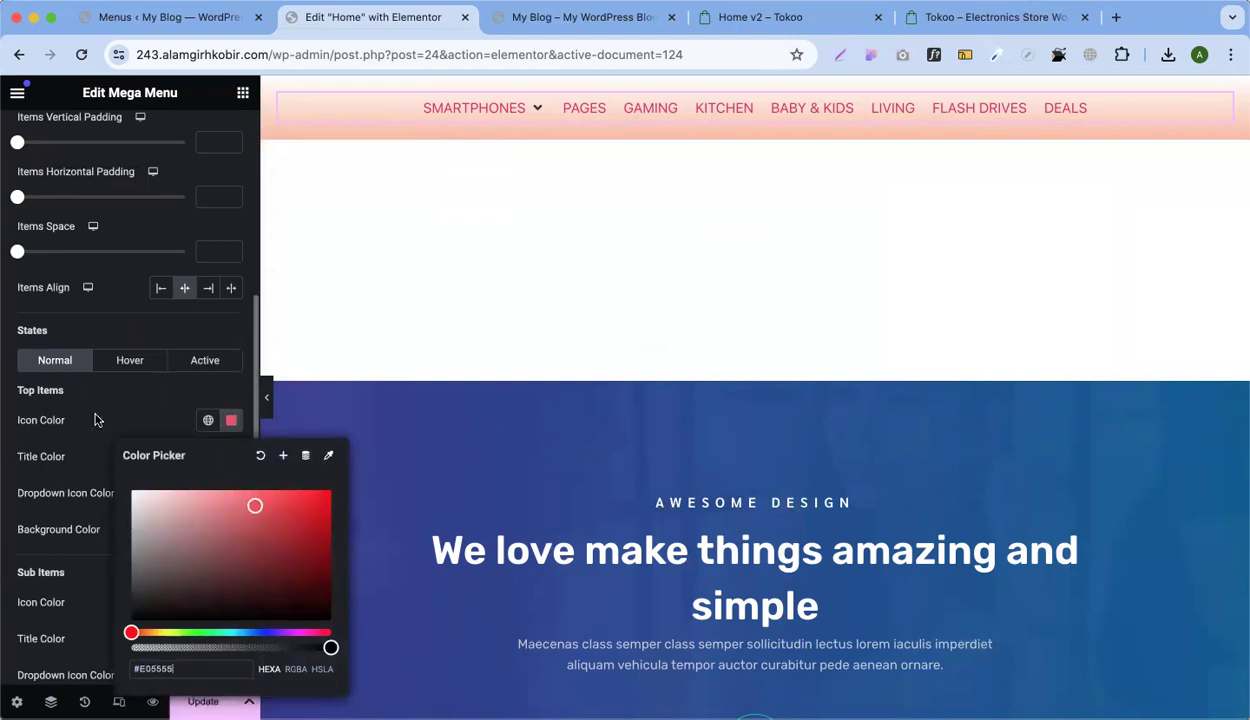
pyautogui.click(26, 423)
pyautogui.press('super+z')
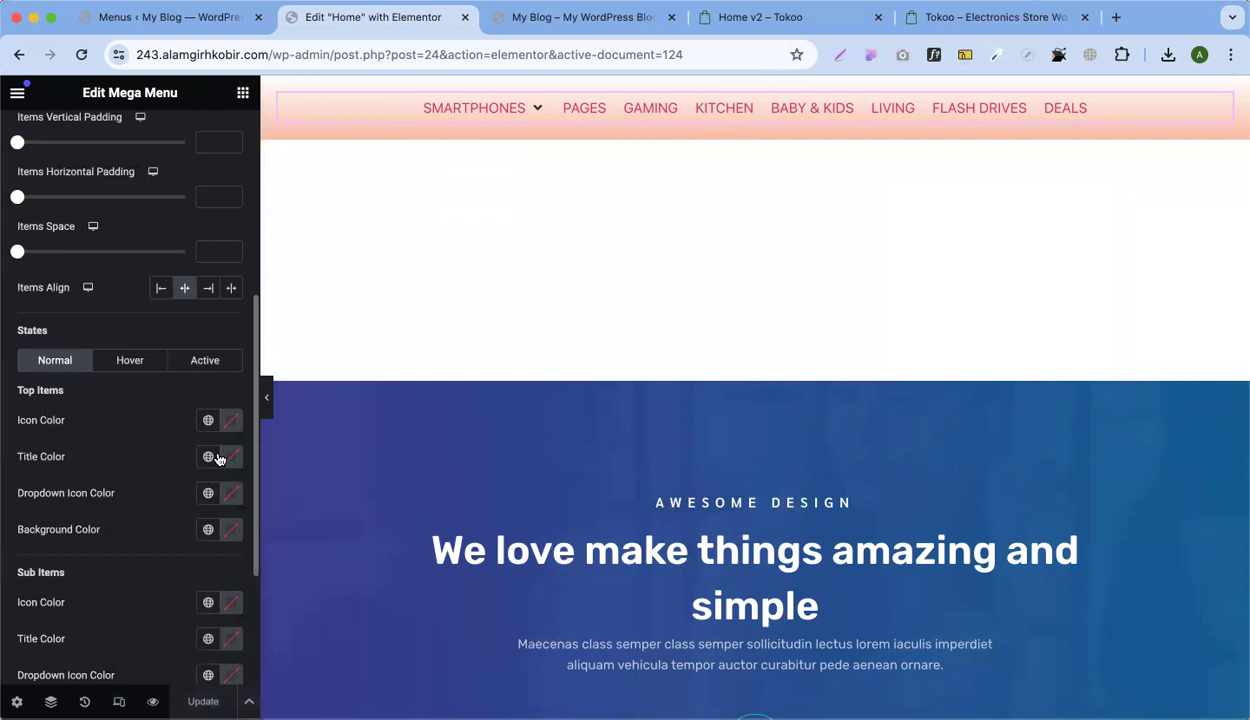
# Set the top items' normal title color to #343333 and compare the page preview with the Tokoo Home v2 demo's SMARTPHONES menu
pyautogui.click(225, 459)
pyautogui.moveTo(200, 355); pyautogui.dragTo(130, 336)
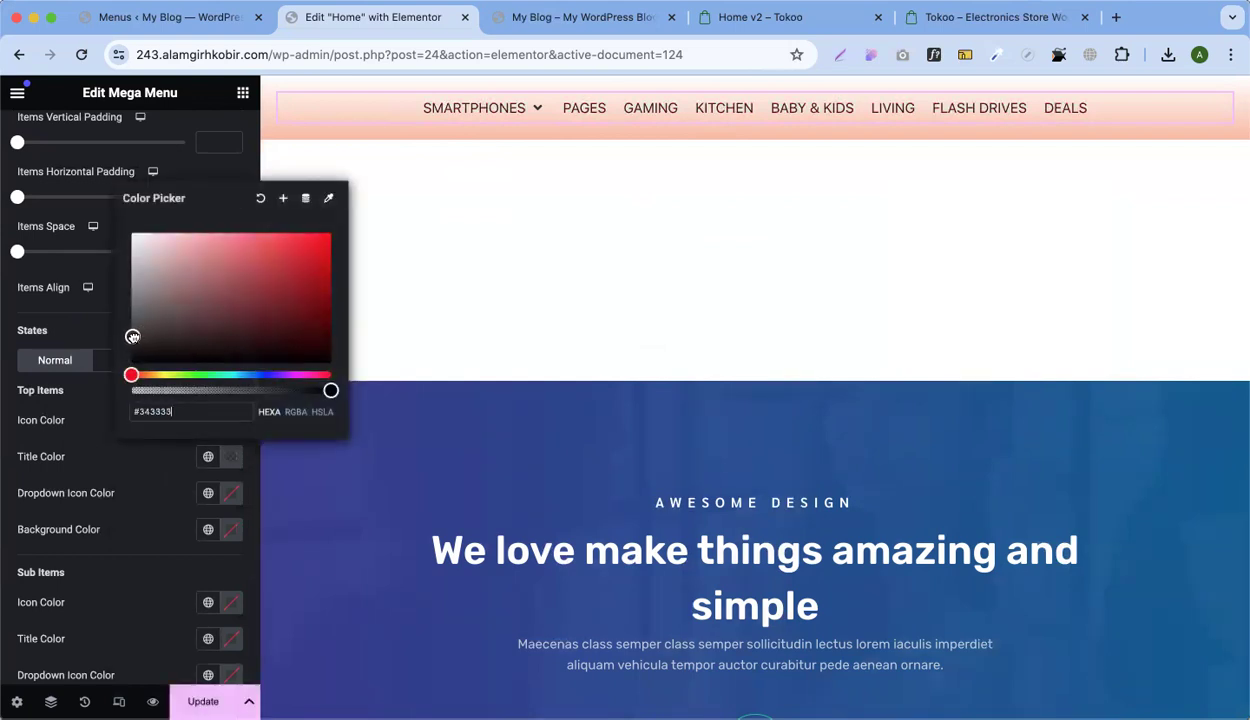
pyautogui.click(81, 427)
pyautogui.click(555, 20)
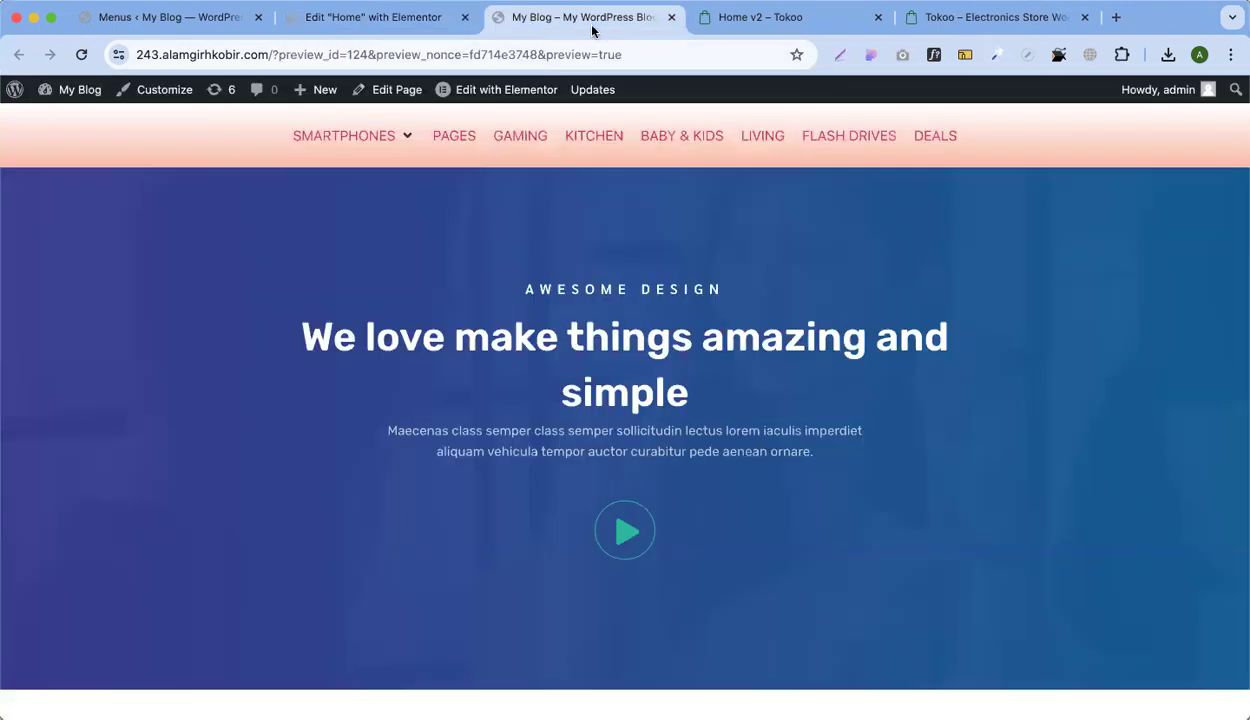
pyautogui.click(760, 17)
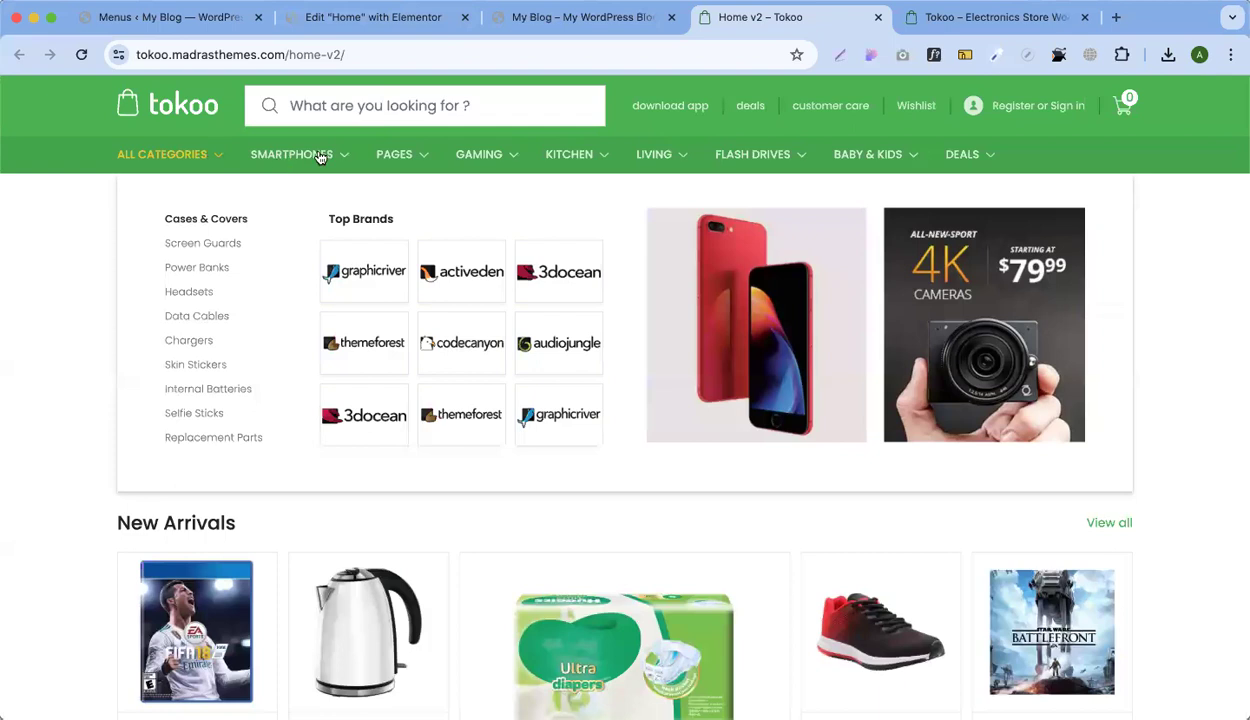
# Switch to the Elementor editor and give the header section a classic background color of #17C035
pyautogui.click(412, 17)
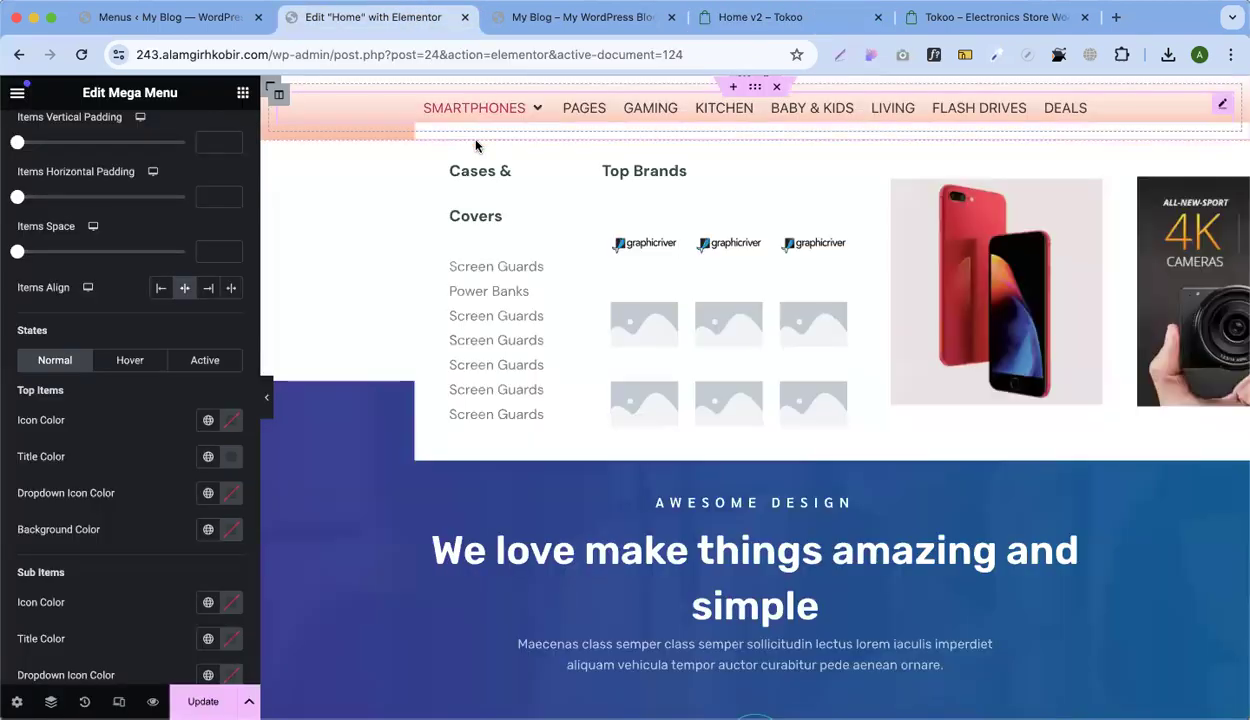
pyautogui.click(752, 87)
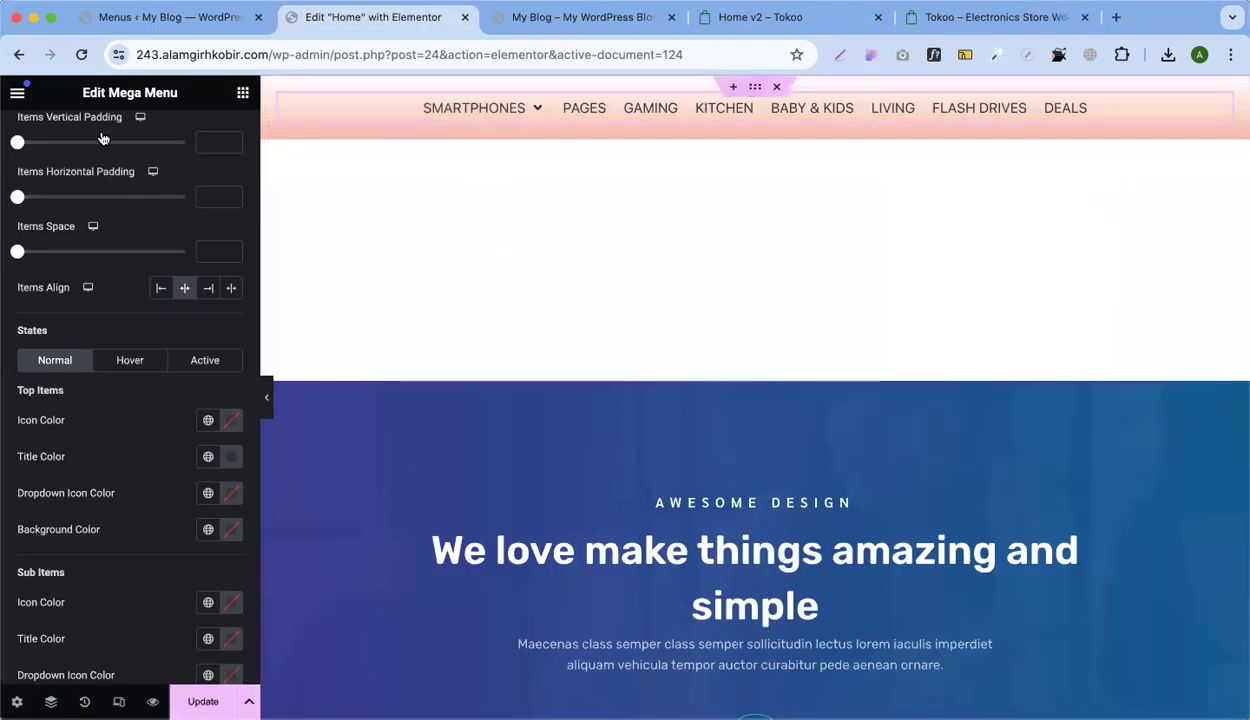
pyautogui.click(132, 150)
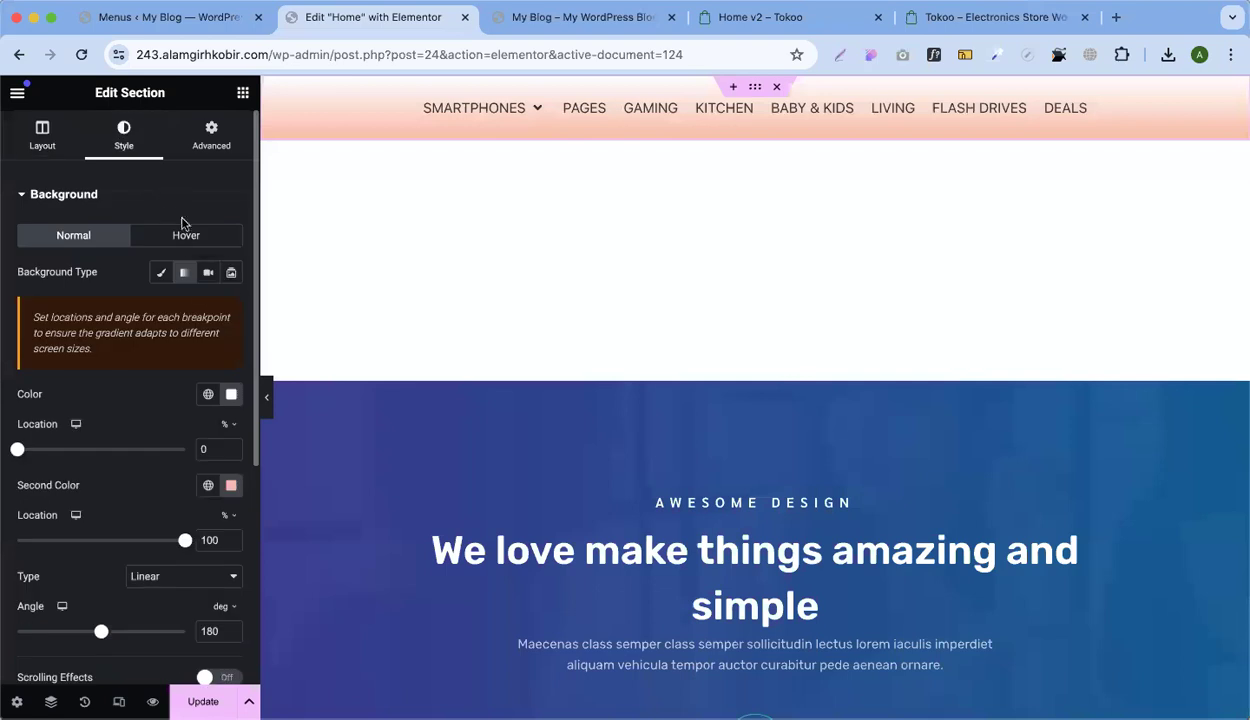
pyautogui.click(161, 274)
pyautogui.click(231, 308)
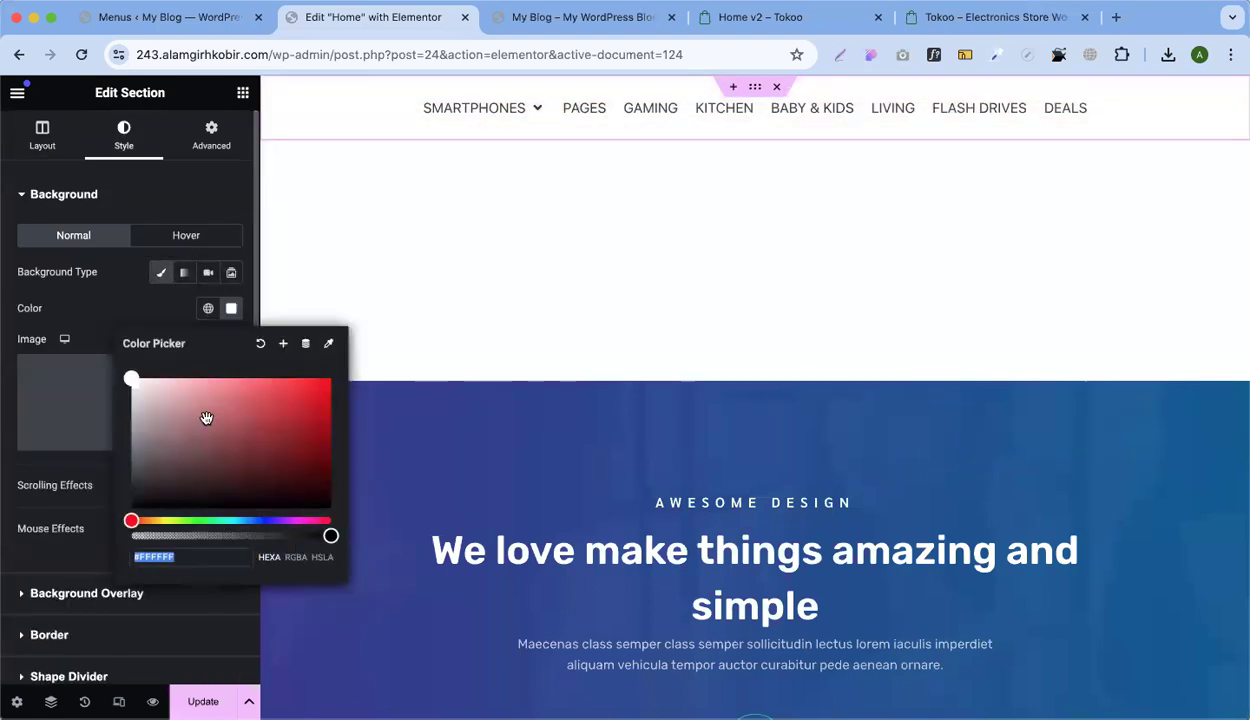
pyautogui.moveTo(195, 519)
pyautogui.mouseDown()
pyautogui.moveTo(218, 520)
pyautogui.moveTo(203, 521)
pyautogui.mouseUp()
pyautogui.click(321, 427)
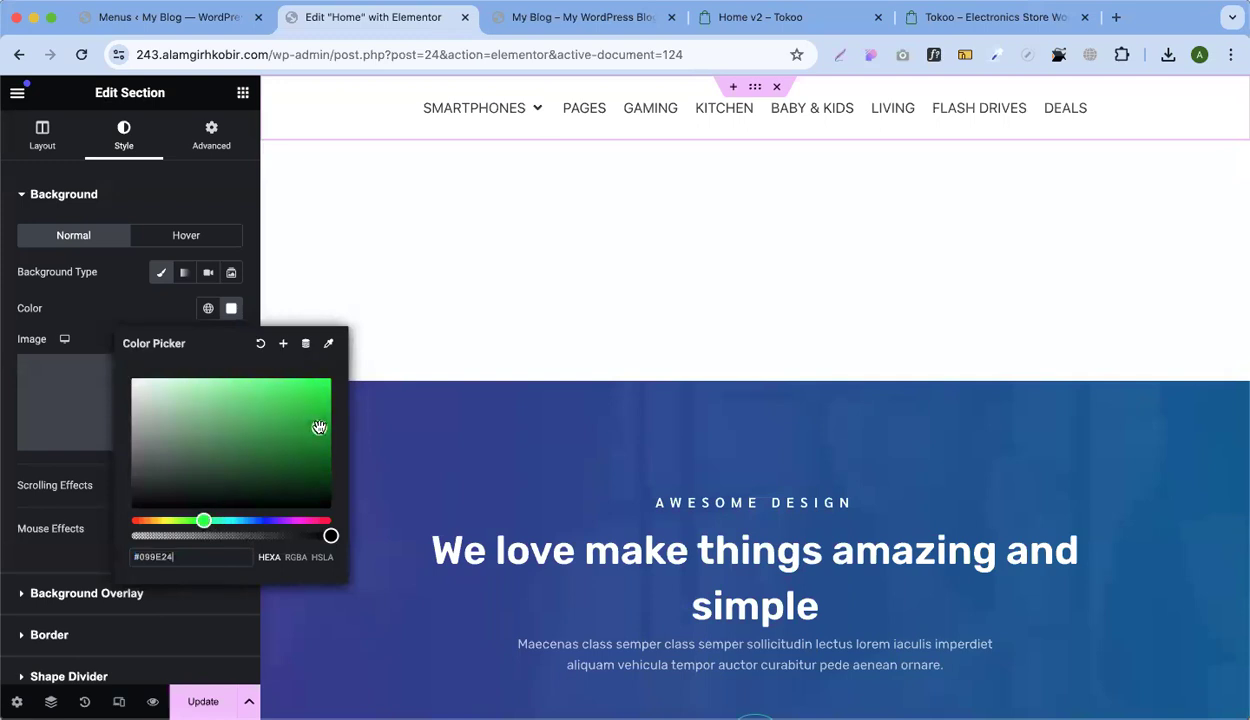
pyautogui.moveTo(321, 427); pyautogui.dragTo(307, 410)
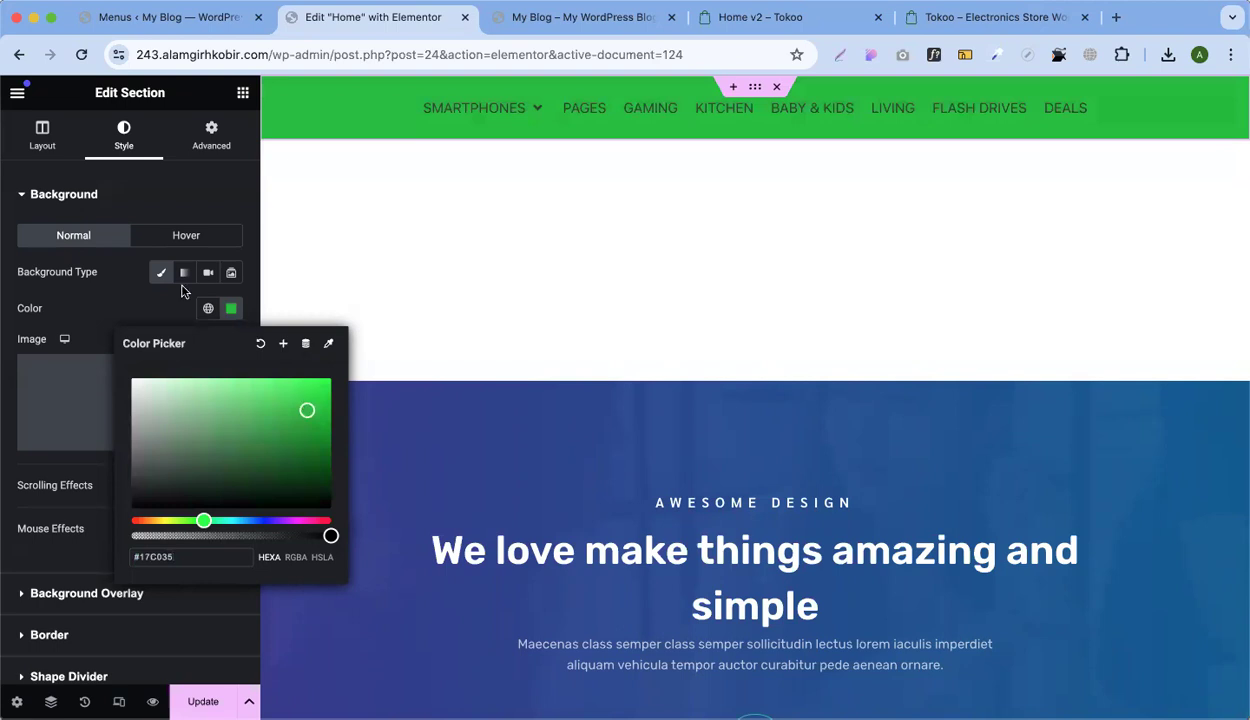
pyautogui.click(135, 279)
# Set the Mega Menu top items' normal title color to #FFFFFF, update the header and check the page preview
pyautogui.click(627, 107)
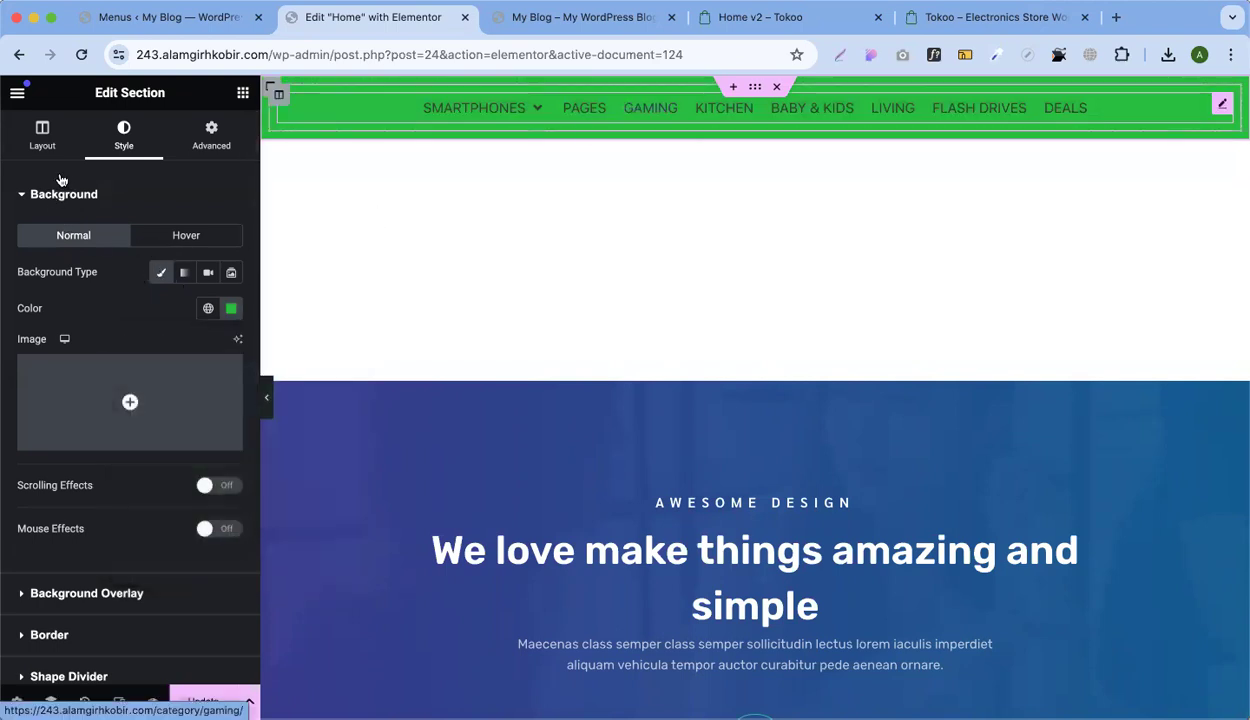
pyautogui.scroll(-8, 142, 446)
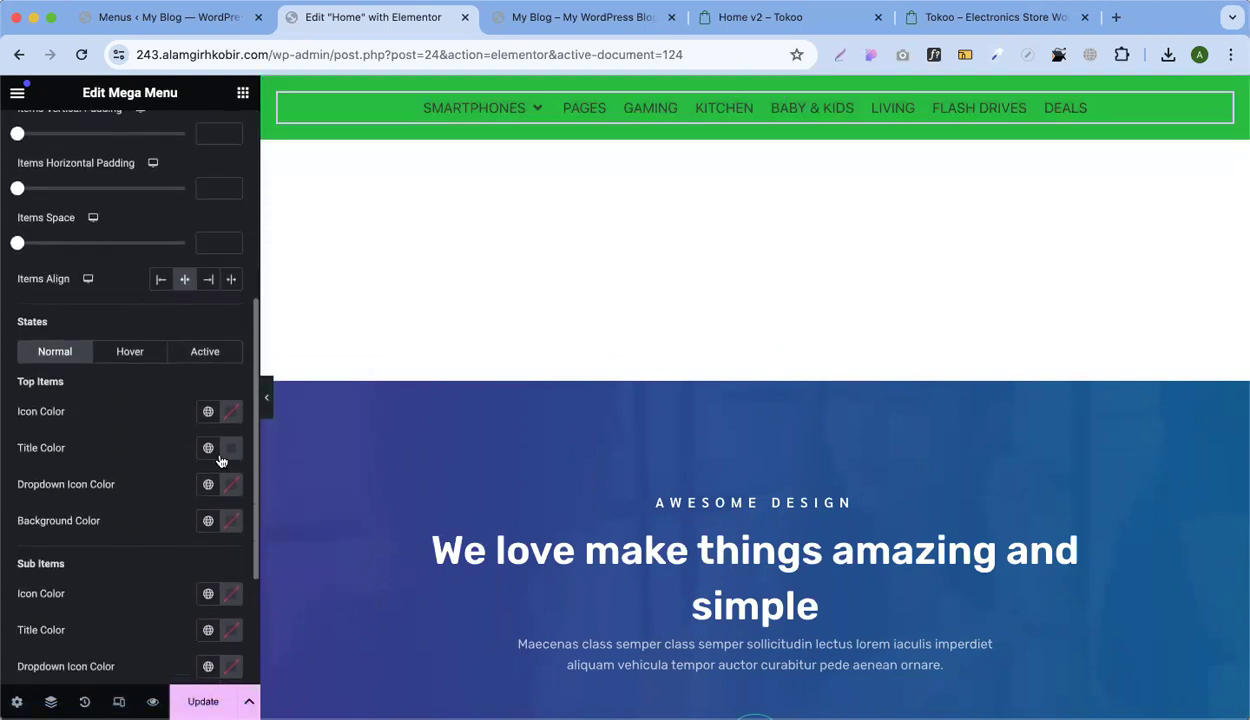
pyautogui.click(231, 452)
pyautogui.moveTo(143, 248); pyautogui.dragTo(82, 190)
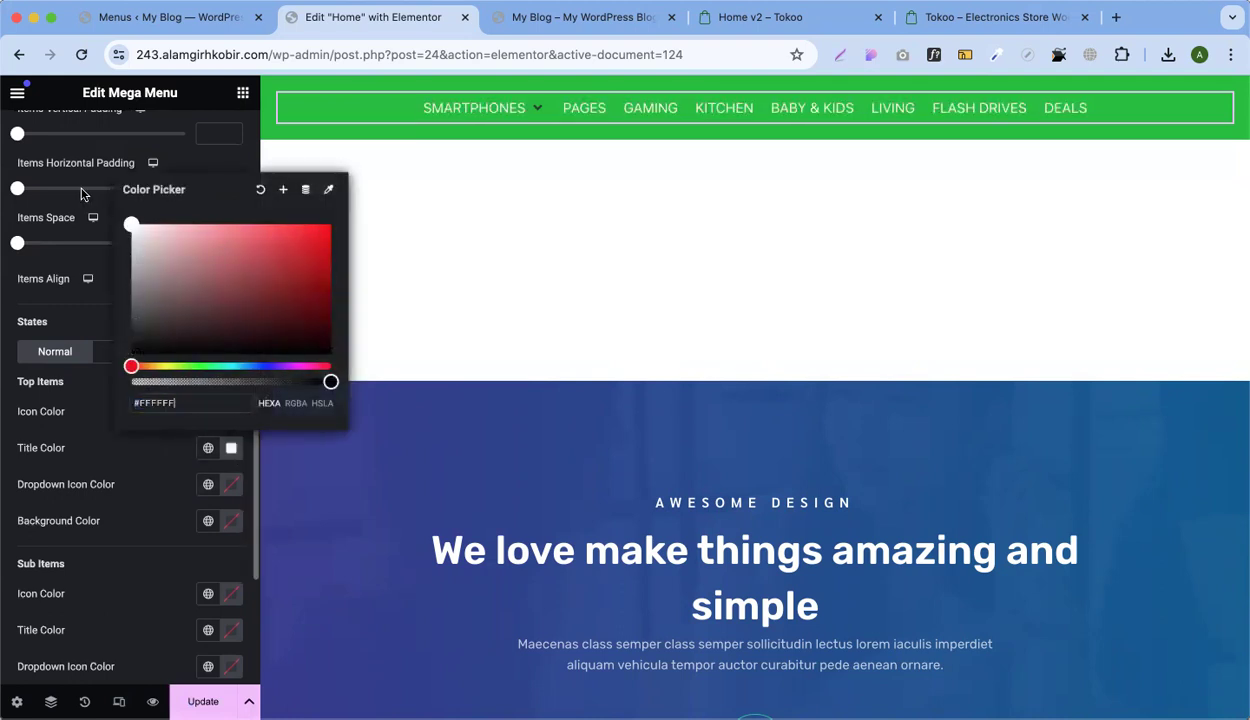
pyautogui.click(57, 323)
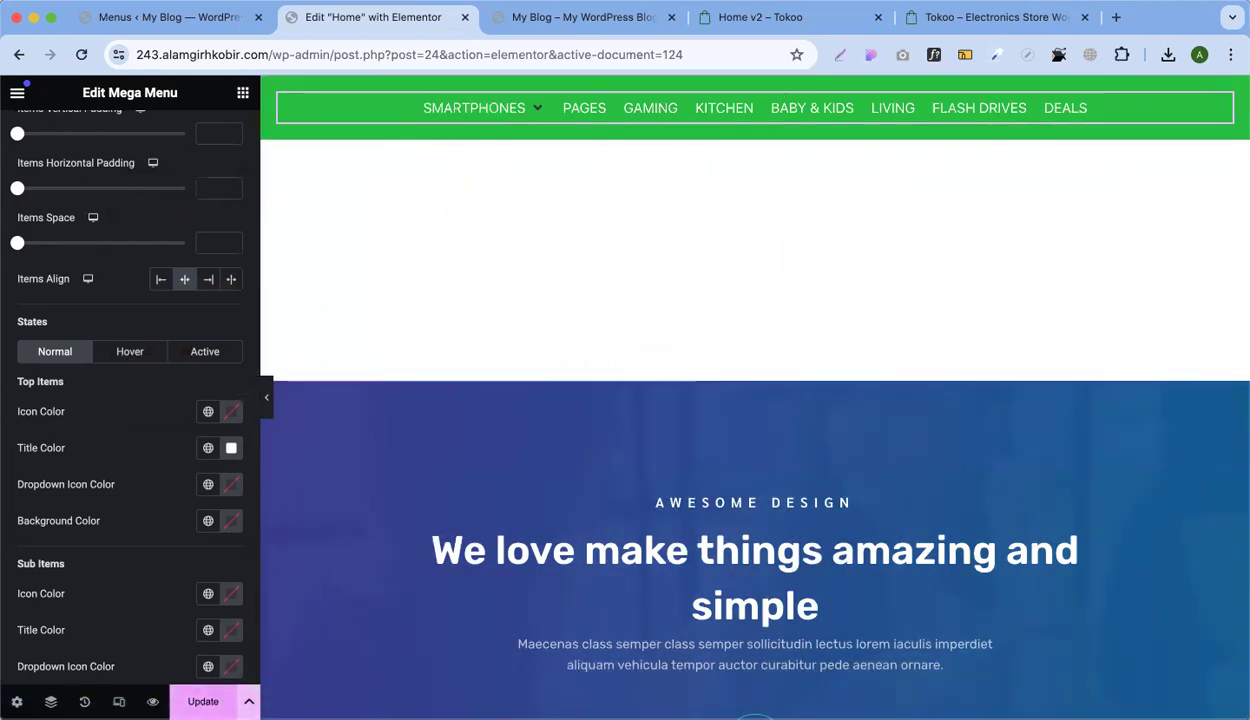
pyautogui.click(203, 701)
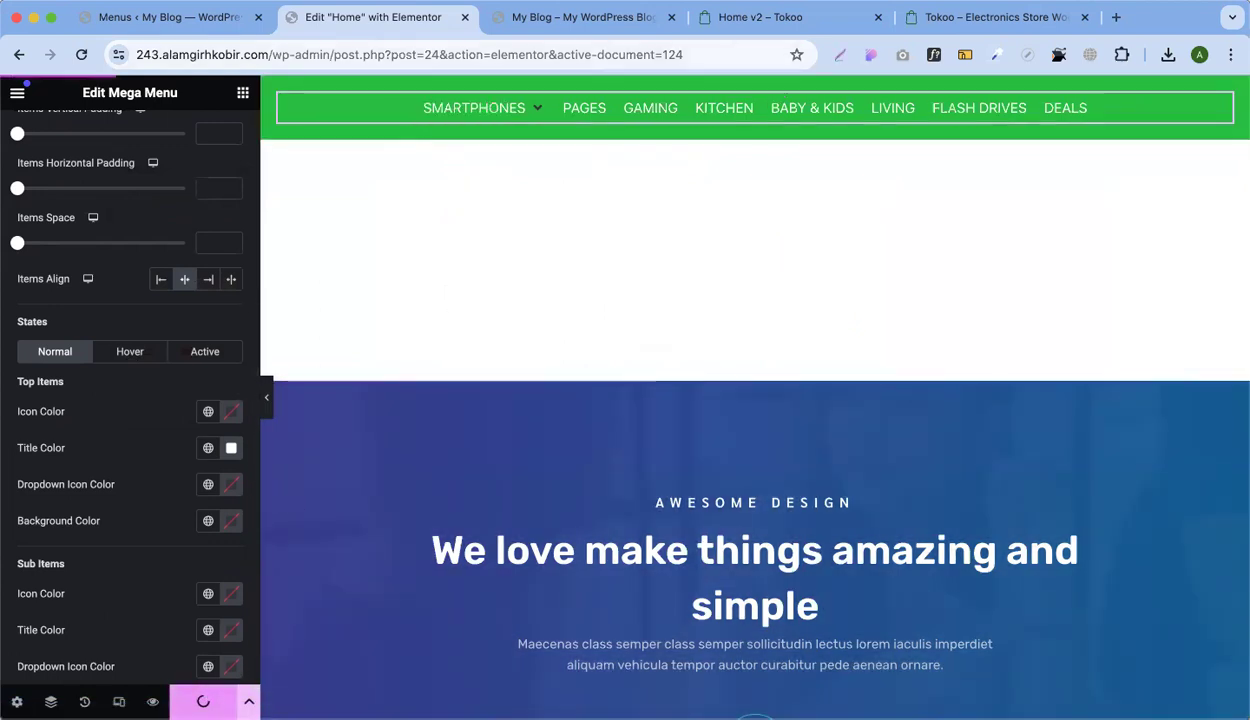
pyautogui.click(538, 20)
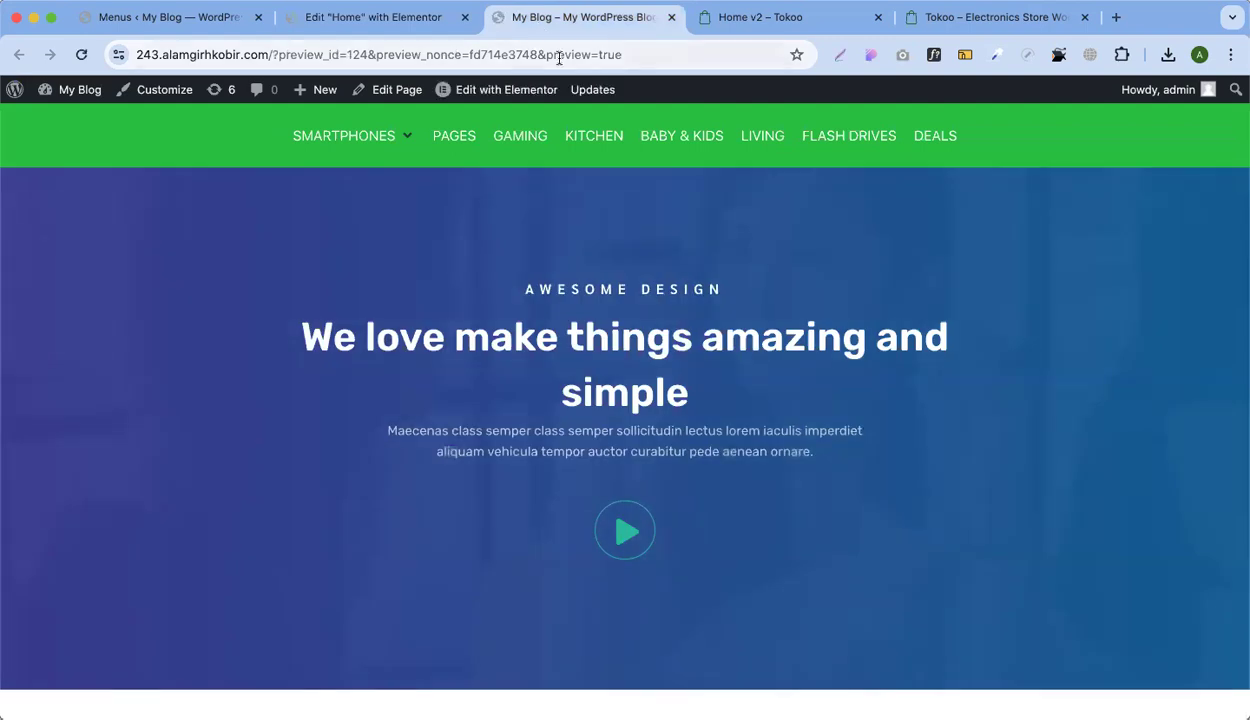
pyautogui.moveTo(374, 148)
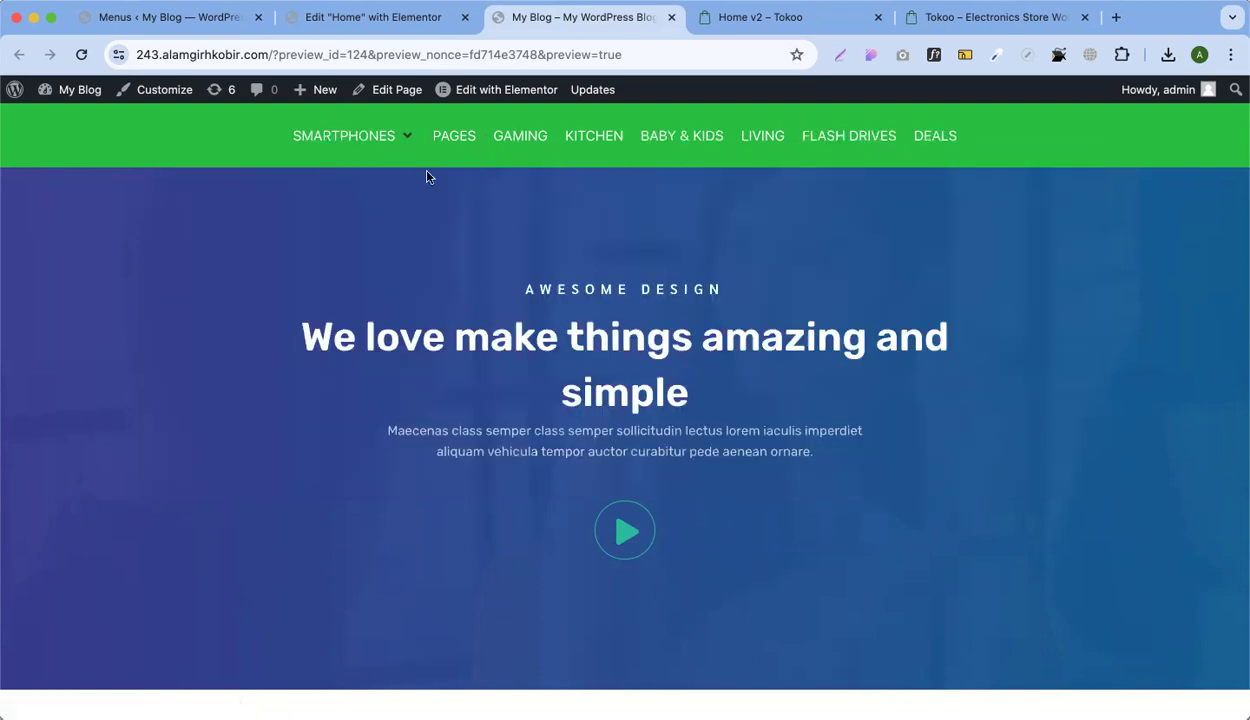
# Return to the WordPress Menus page and open the SMARTPHONES item's mega content for editing
pyautogui.click(355, 17)
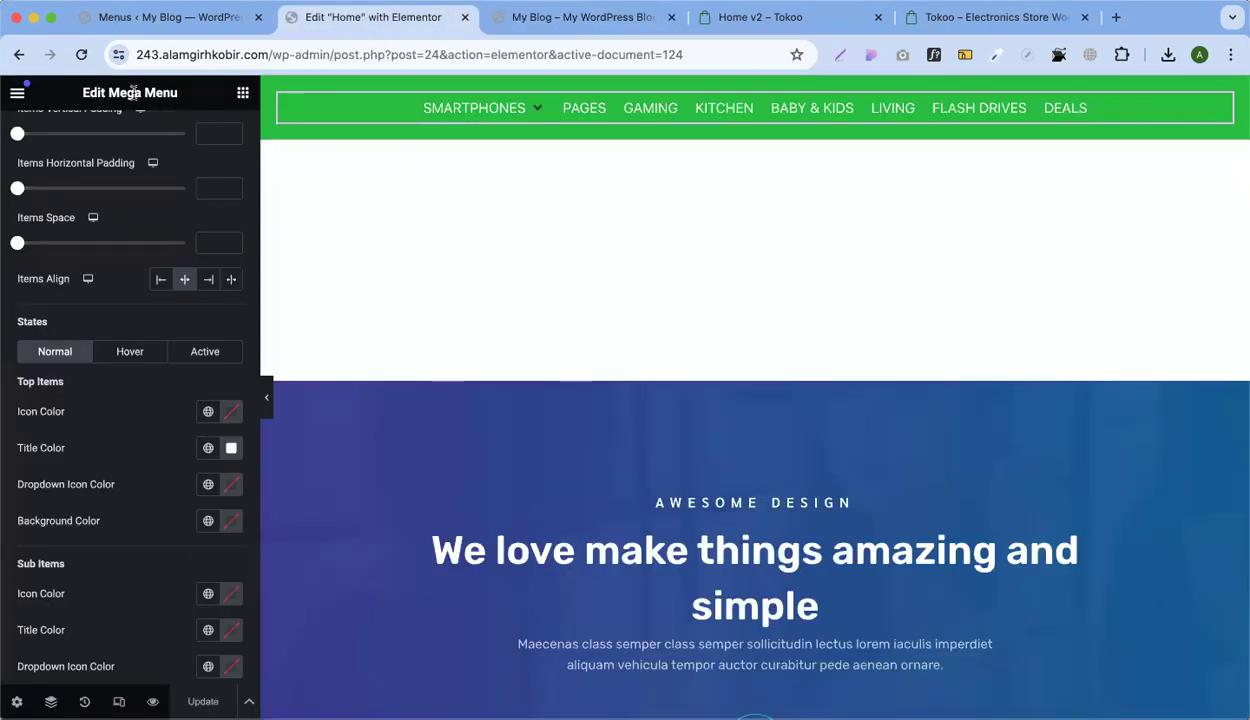
pyautogui.click(187, 22)
pyautogui.scroll(-1, 515, 415)
pyautogui.scroll(1, 508, 216)
pyautogui.click(948, 242)
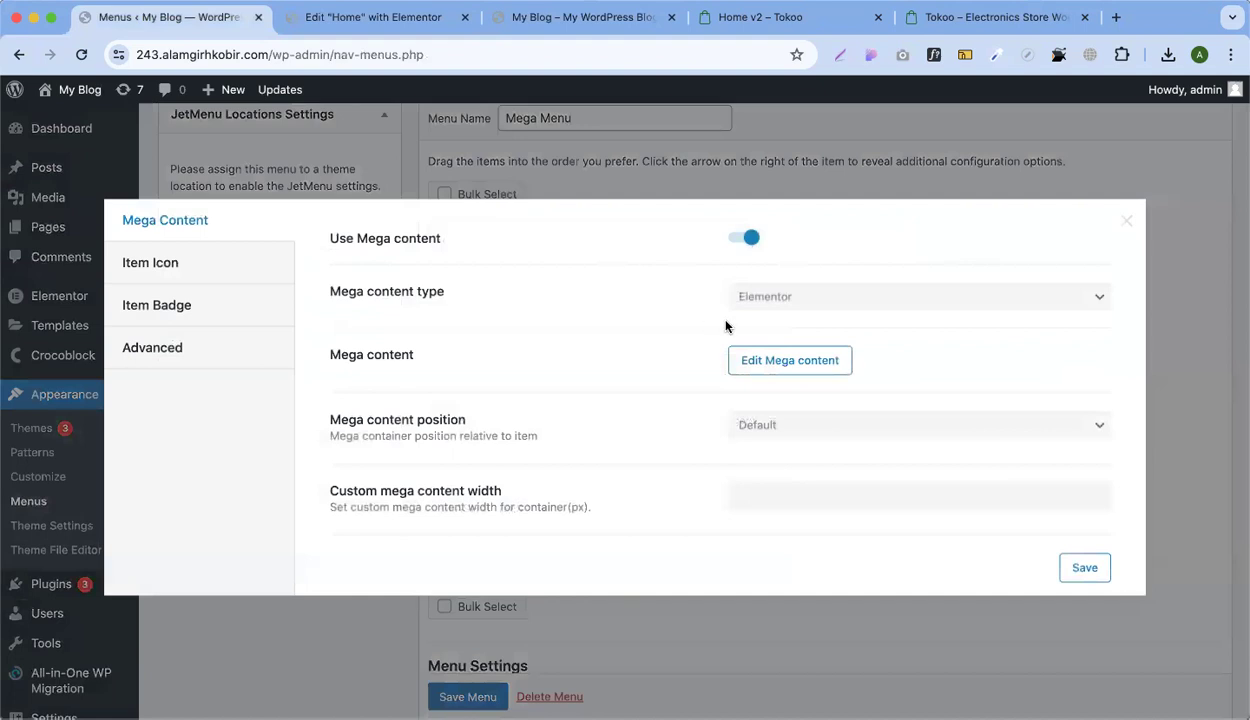
pyautogui.click(755, 365)
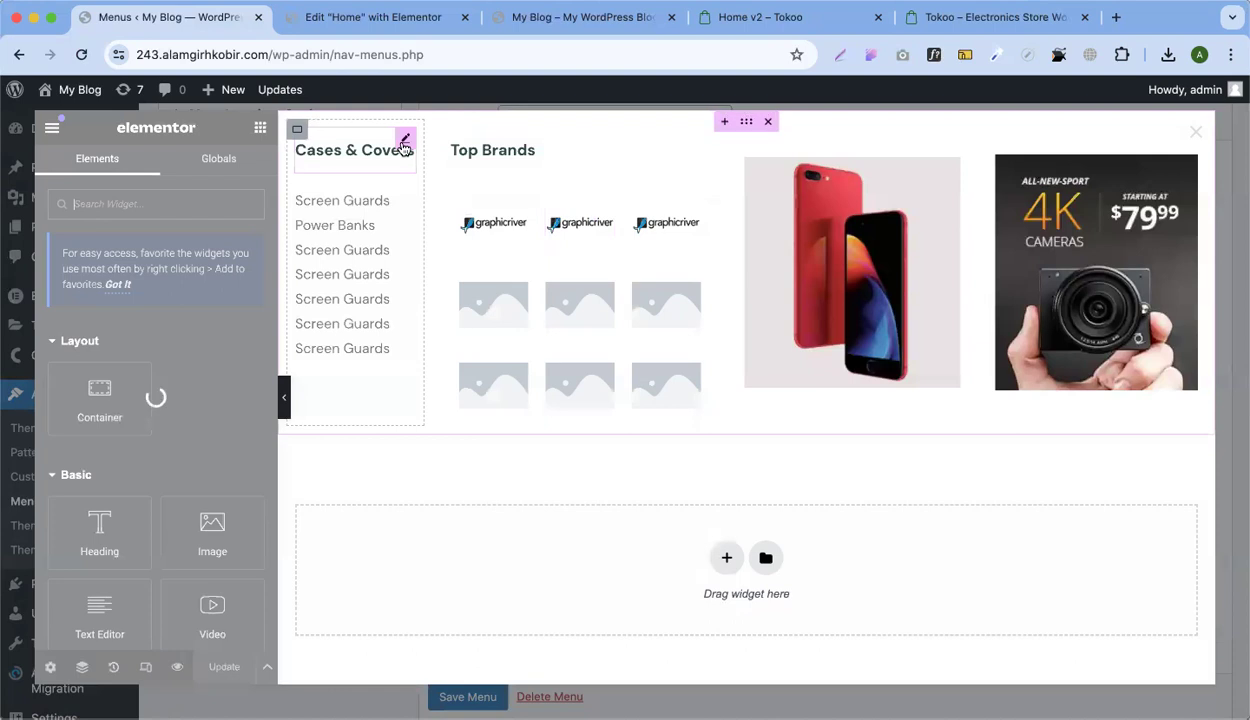
# Set the "Cases & Covers" heading's font size to 16 px
pyautogui.click(404, 148)
pyautogui.click(152, 170)
pyautogui.click(249, 343)
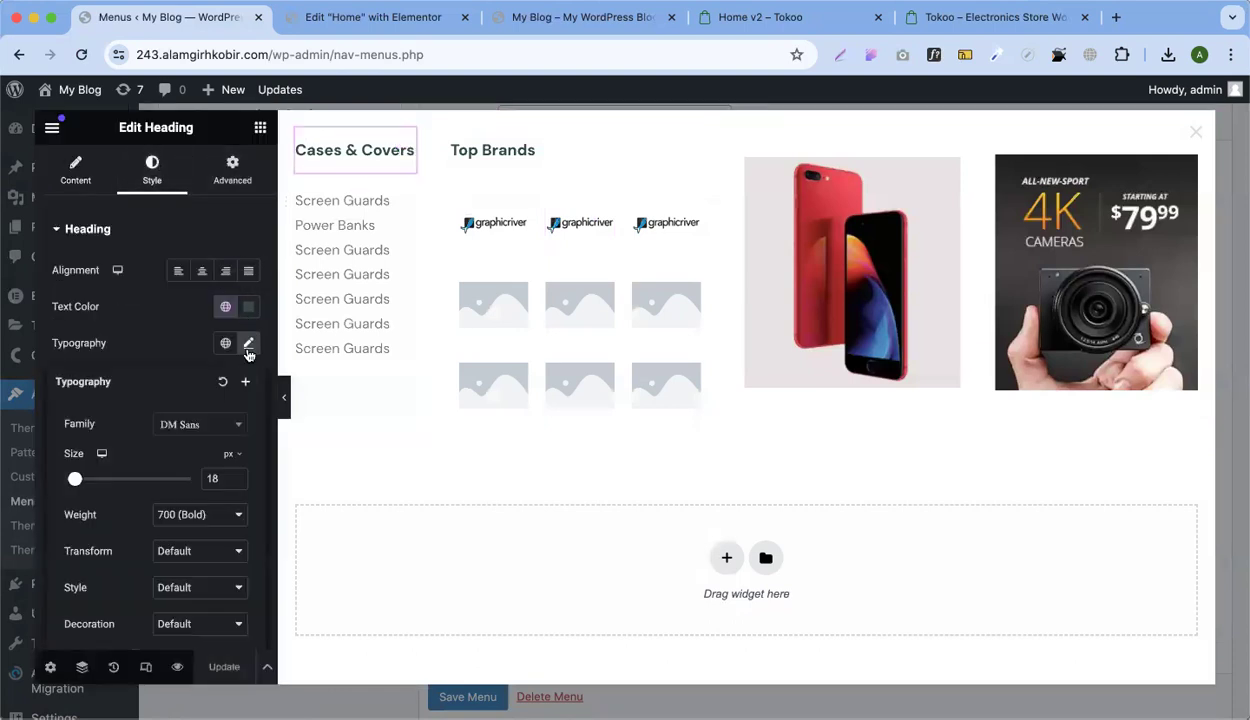
pyautogui.click(237, 483)
pyautogui.click(237, 483)
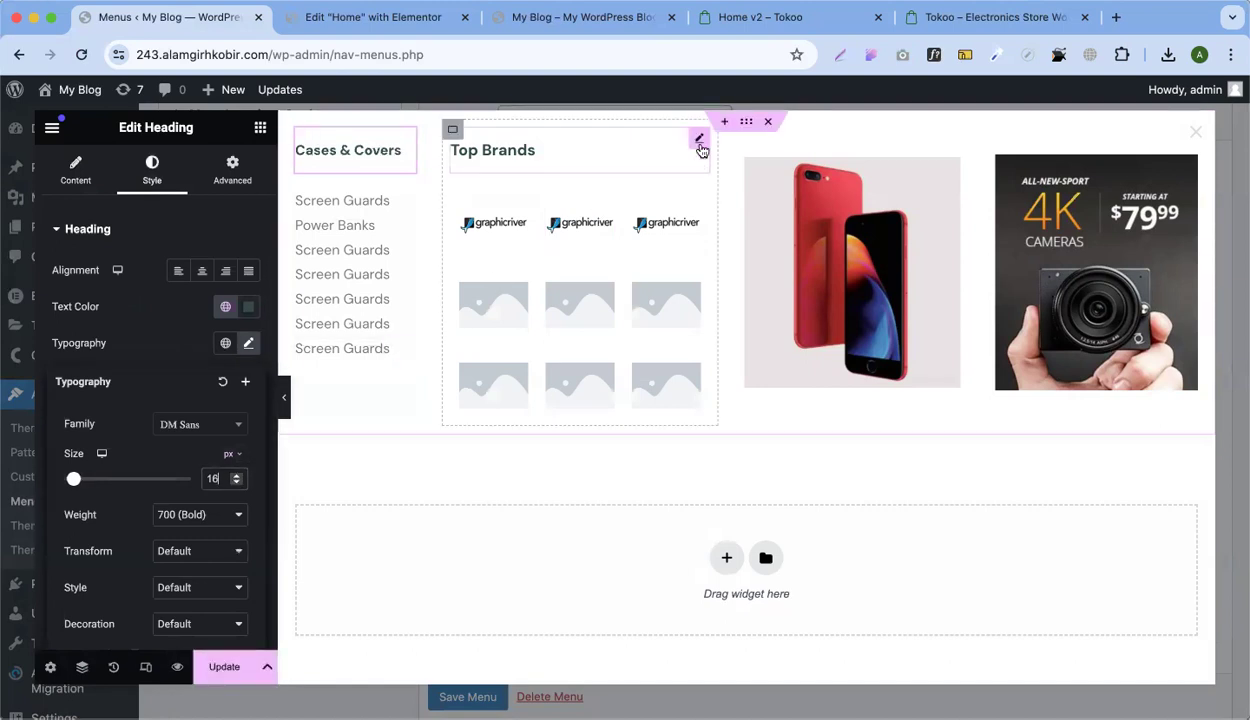
# Set the "Top Brands" heading's font size to 16 px and update the mega content
pyautogui.click(699, 140)
pyautogui.click(152, 180)
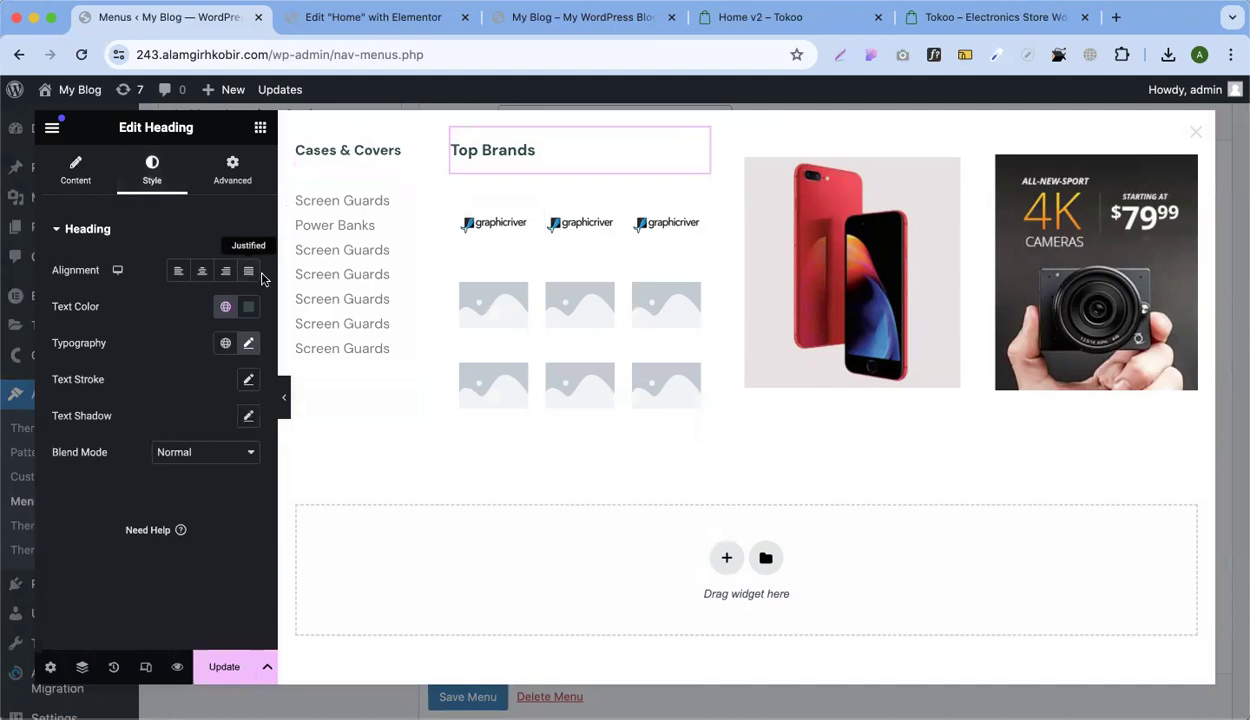
pyautogui.click(248, 344)
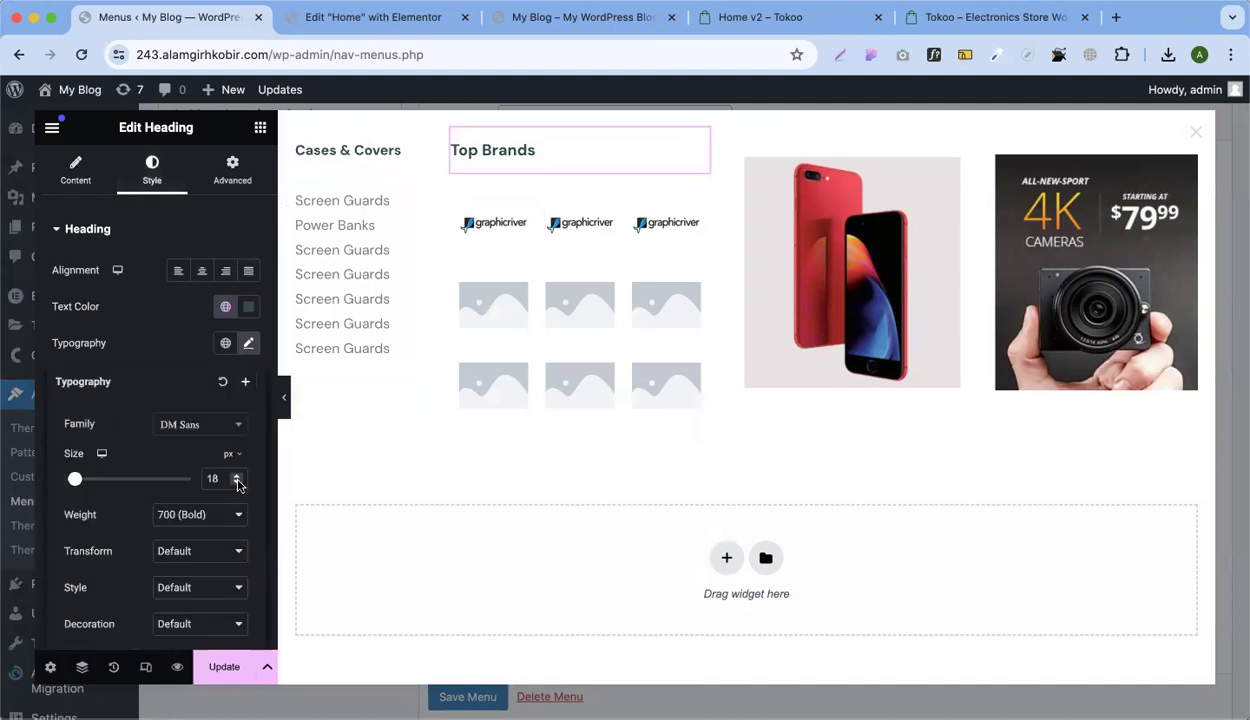
pyautogui.click(237, 483)
pyautogui.click(237, 483)
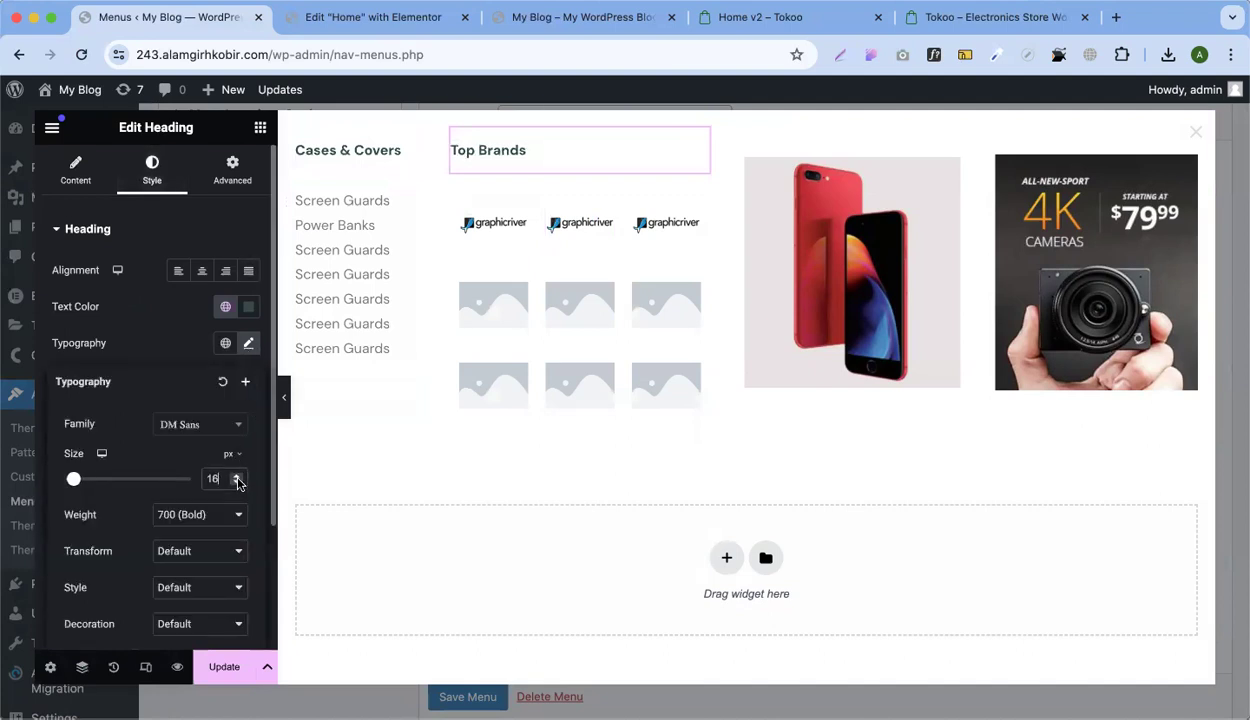
pyautogui.click(226, 667)
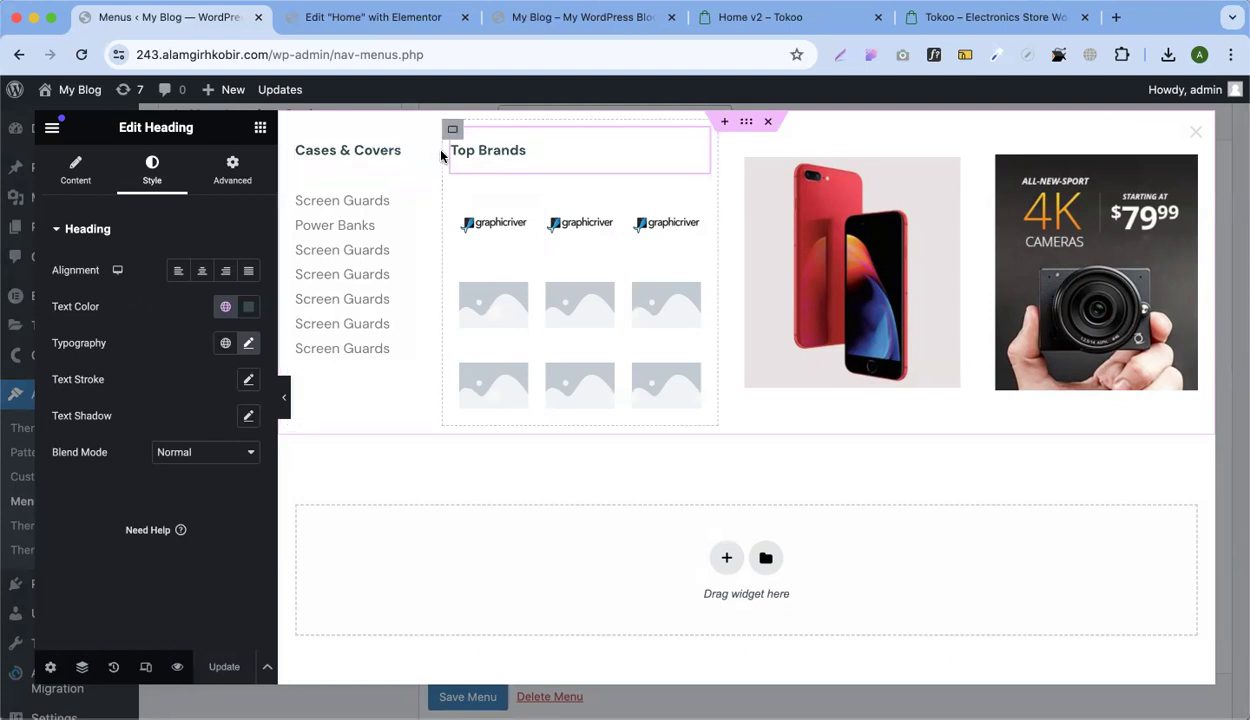
# Inspect the SMARTPHONES dropdown with its resized headings in the site preview
pyautogui.click(388, 27)
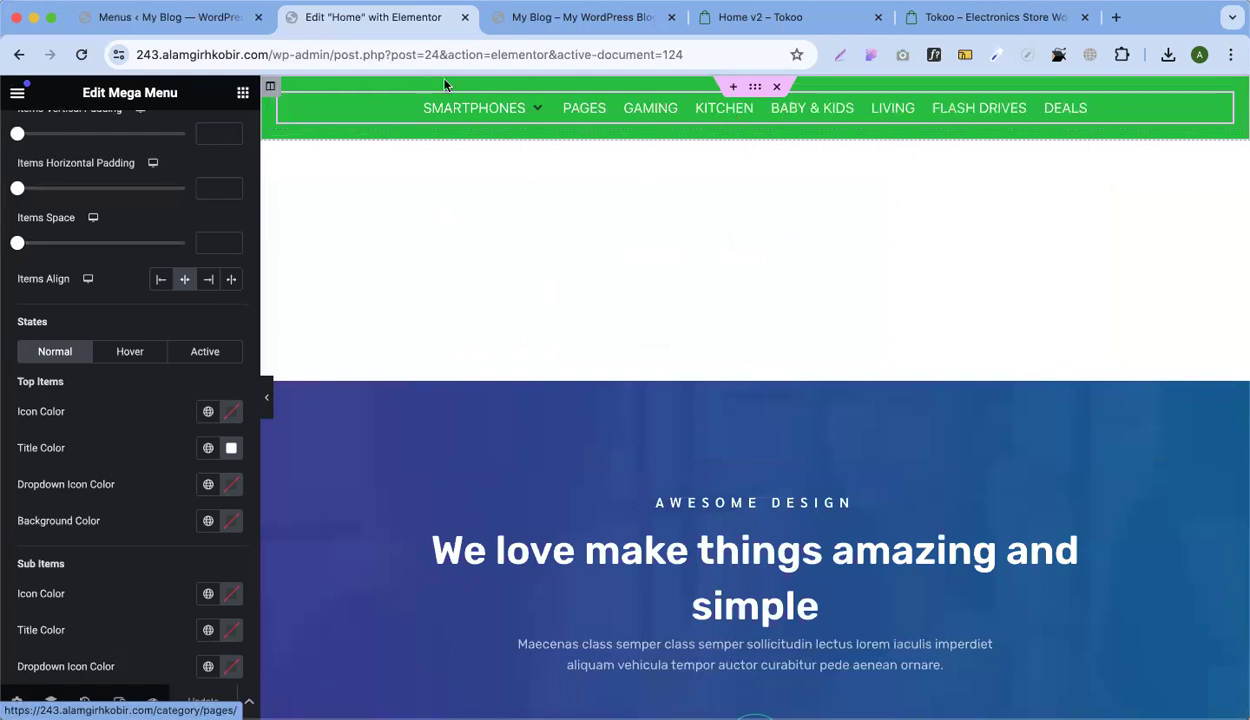
pyautogui.click(536, 22)
pyautogui.click(476, 141)
pyautogui.click(350, 133)
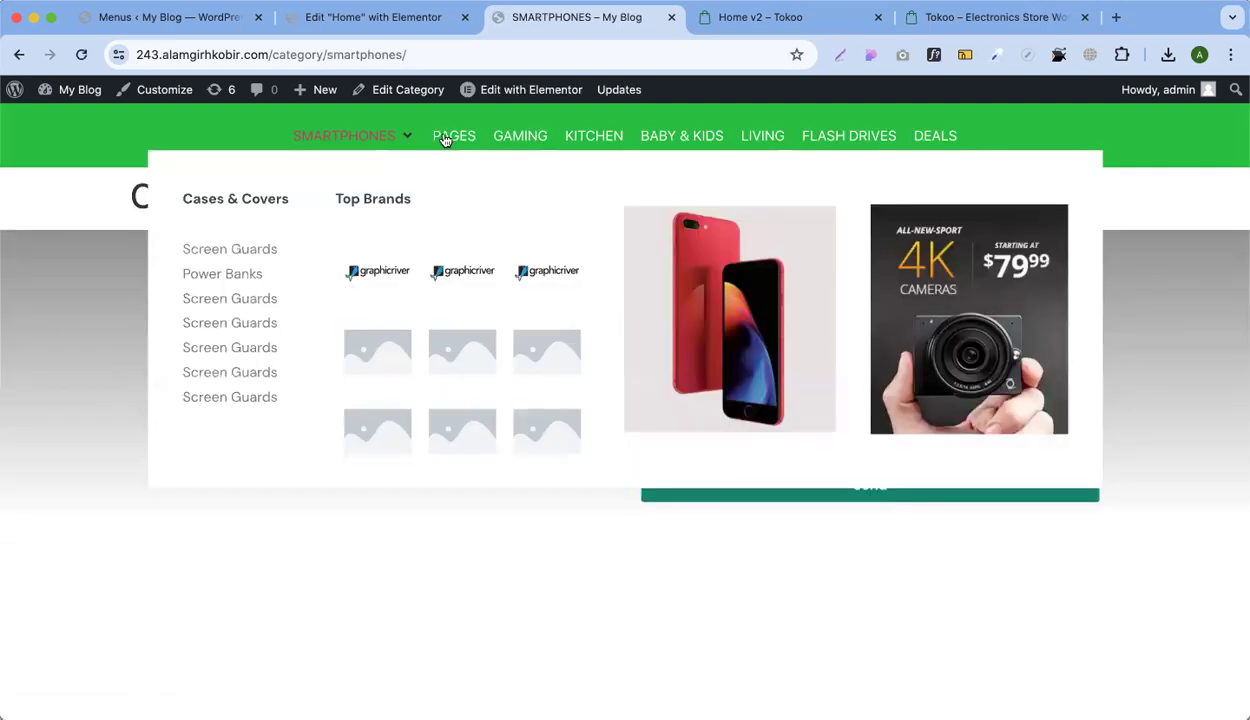
pyautogui.moveTo(355, 133)
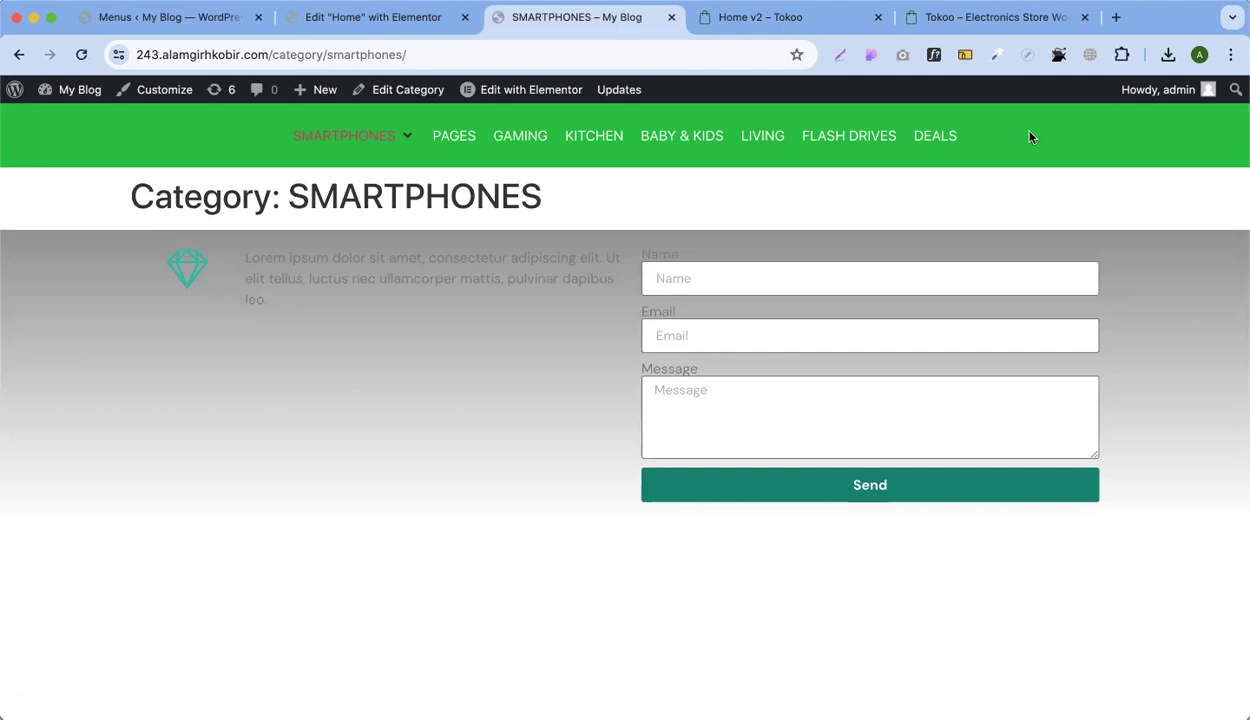
# Copy the outer container of the SMARTPHONES mega content and close its editor
pyautogui.click(330, 20)
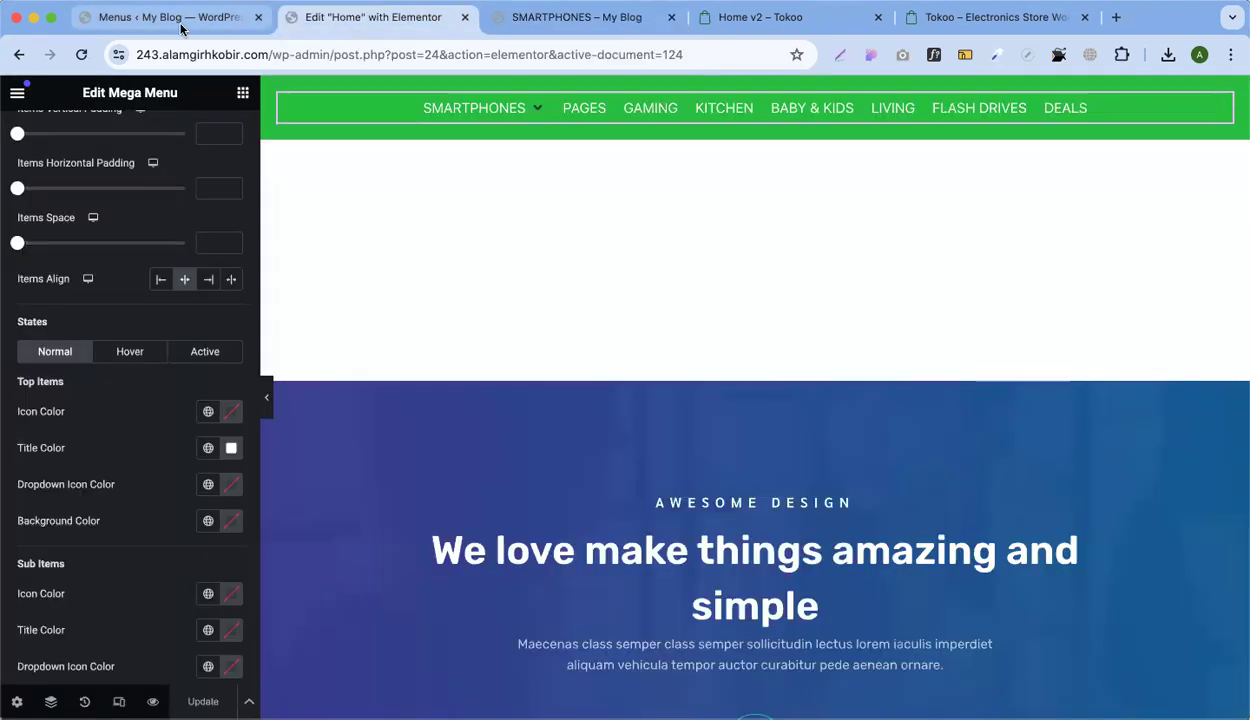
pyautogui.click(170, 17)
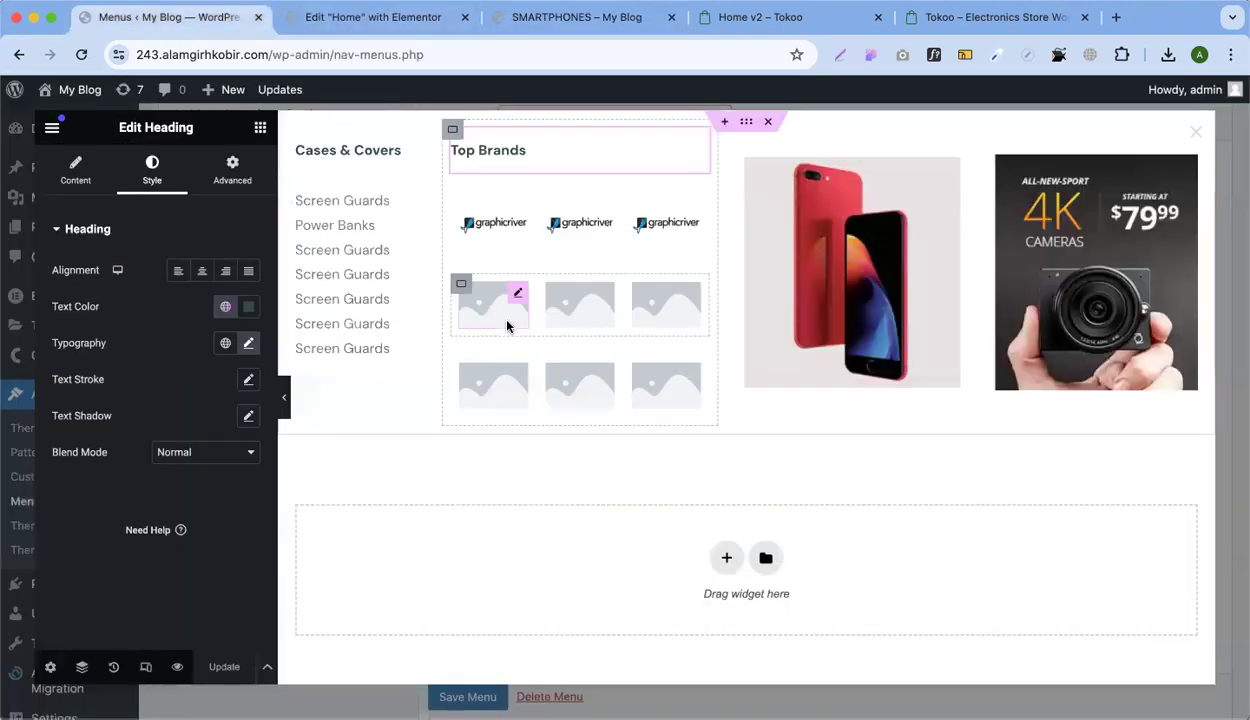
pyautogui.rightClick(745, 128)
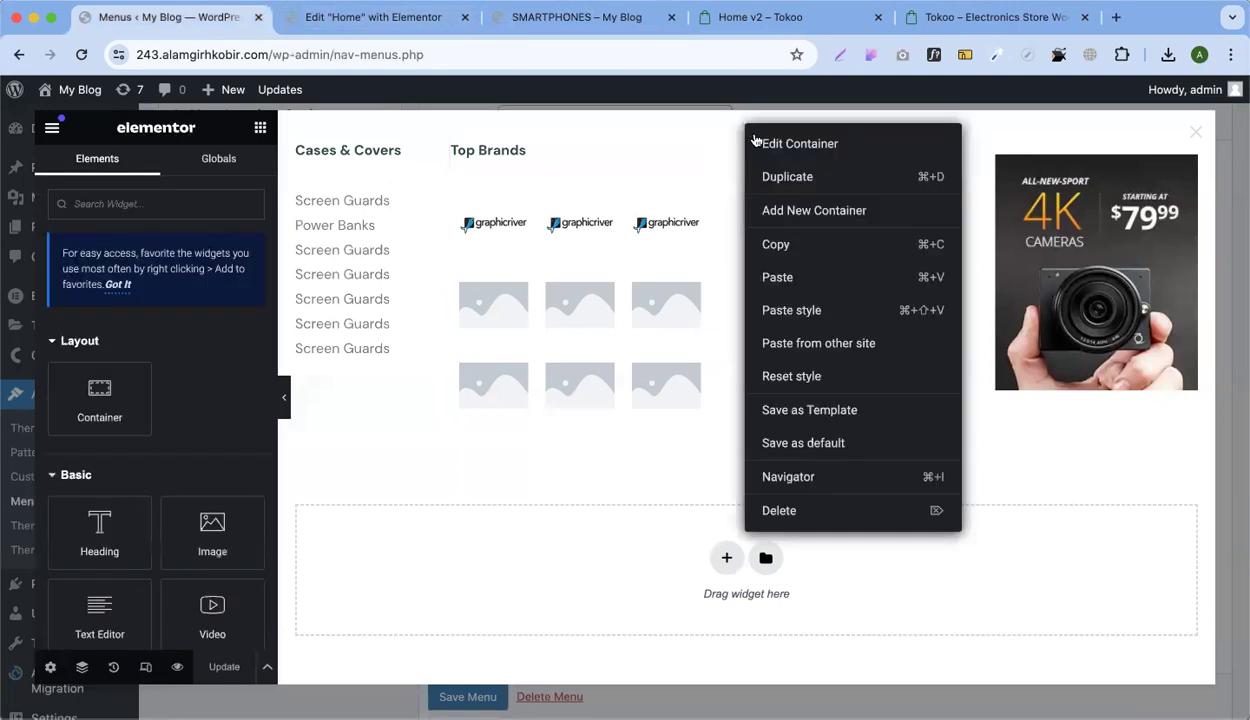
pyautogui.click(777, 244)
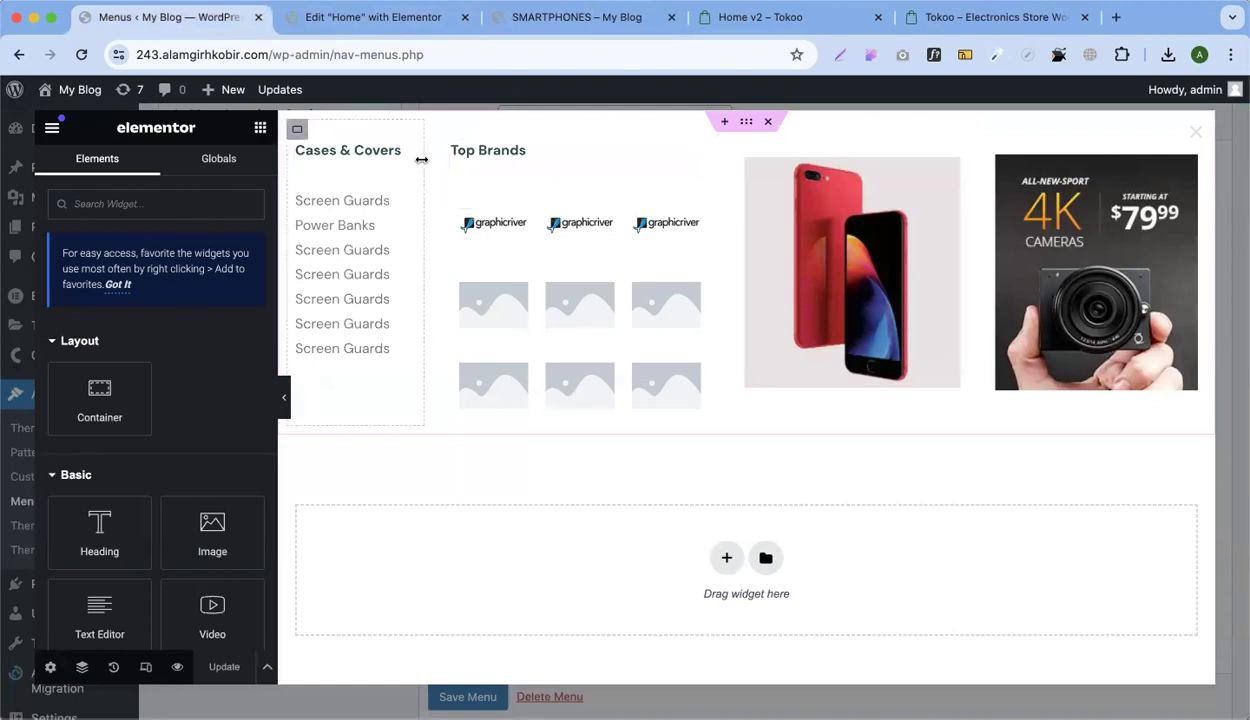
pyautogui.click(297, 130)
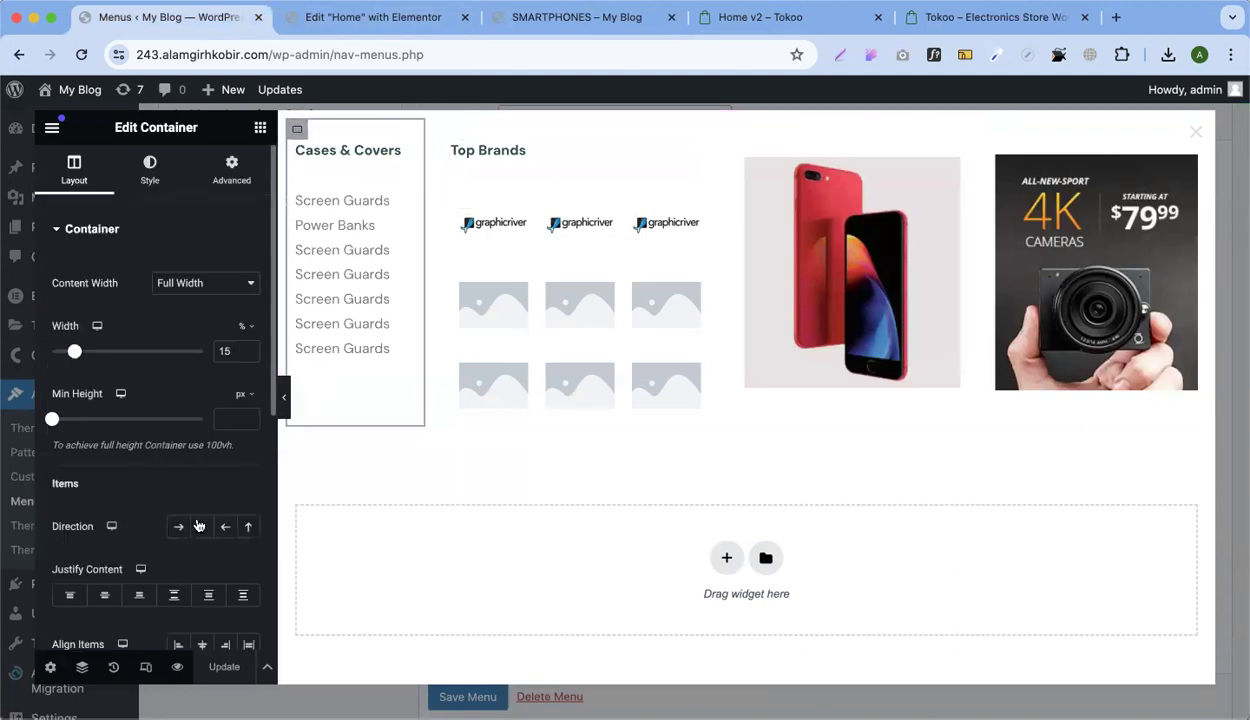
pyautogui.click(1197, 132)
pyautogui.click(1208, 428)
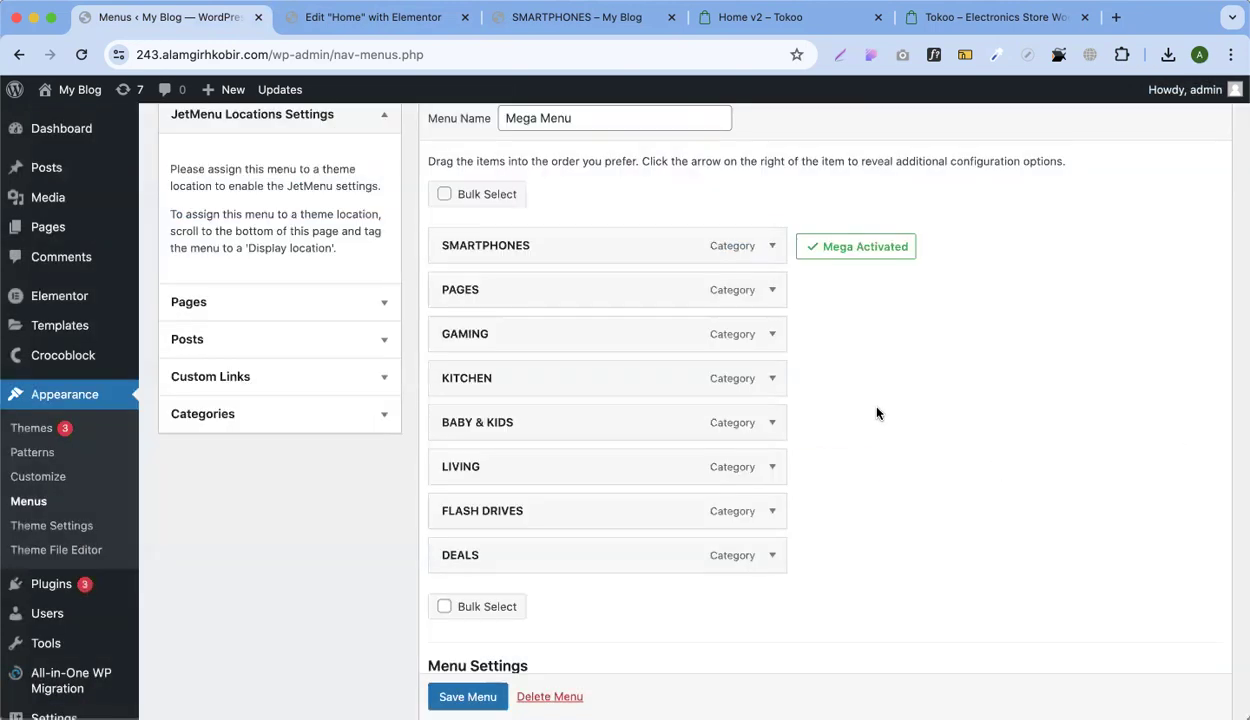
# Enable mega content for the PAGES menu item with Elementor as the content type, and save its settings
pyautogui.click(857, 291)
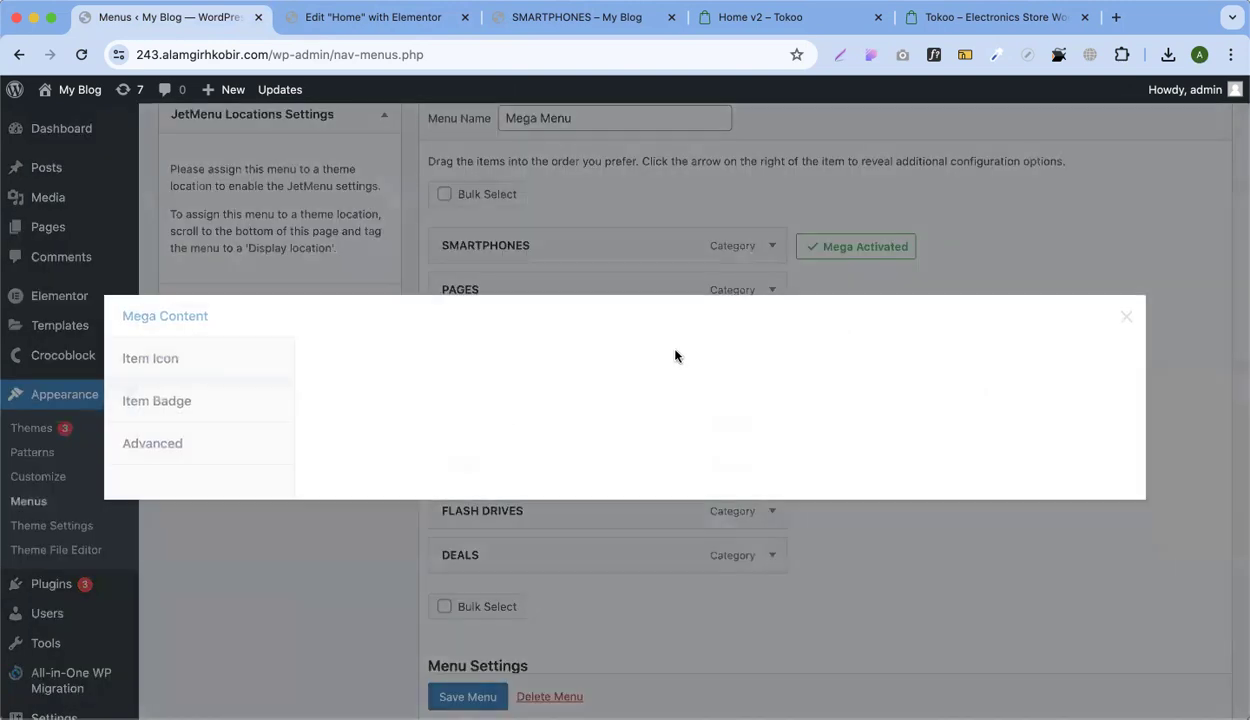
pyautogui.click(750, 242)
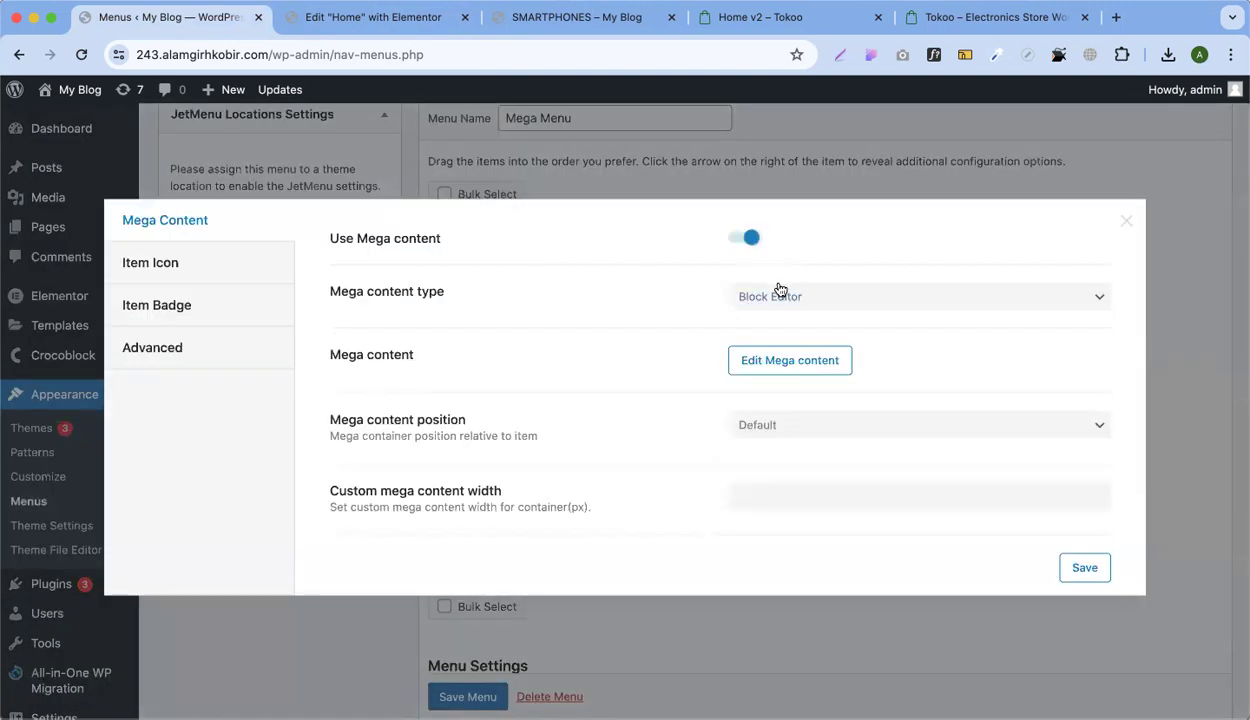
pyautogui.click(762, 292)
pyautogui.click(1086, 569)
pyautogui.click(1089, 571)
# Open the PAGES item's mega content for editing and bring up the Tokoo Home v2 demo for reference
pyautogui.click(787, 362)
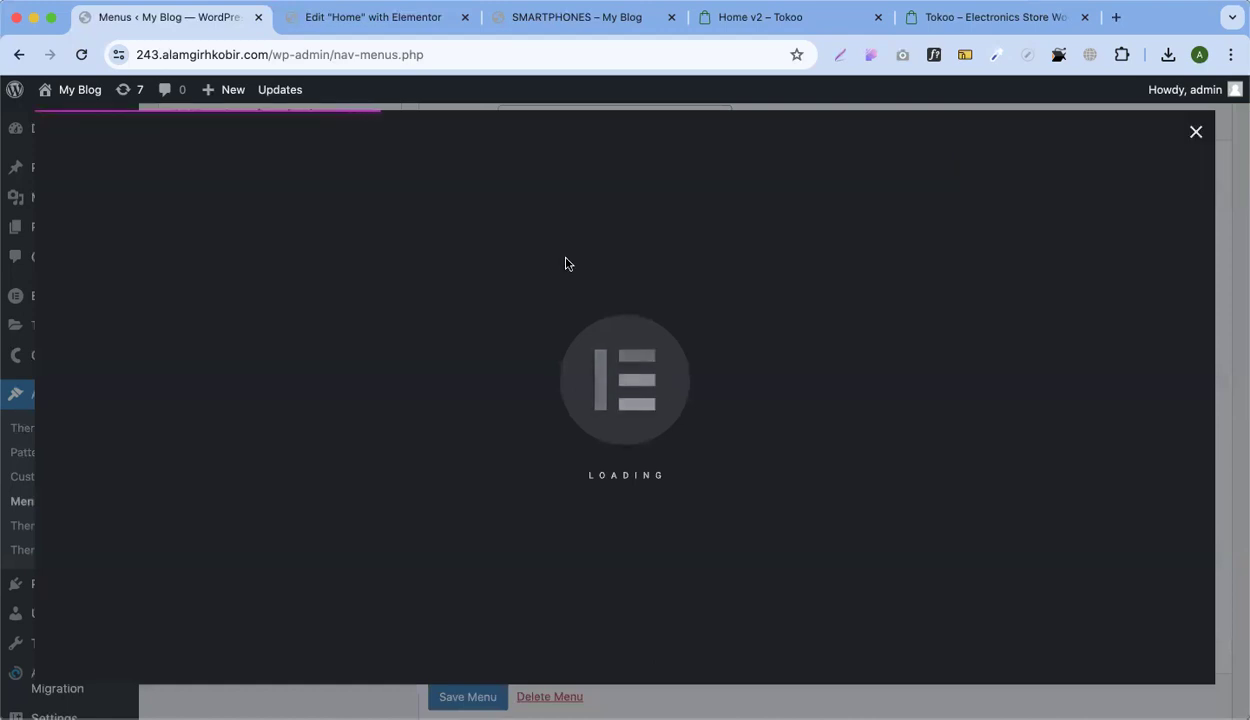
pyautogui.click(590, 17)
pyautogui.click(800, 17)
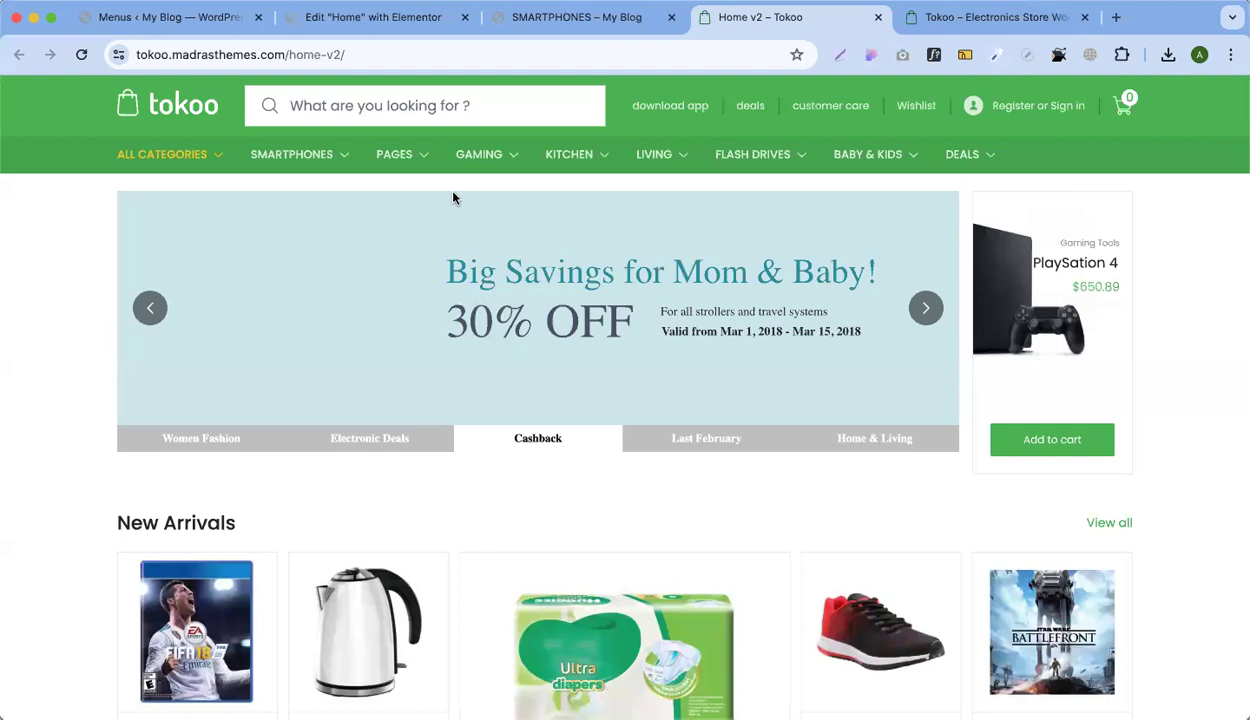
# Check the demo's PAGES dropdown layout and paste the copied SMARTPHONES container into the PAGES mega content
pyautogui.moveTo(389, 262)
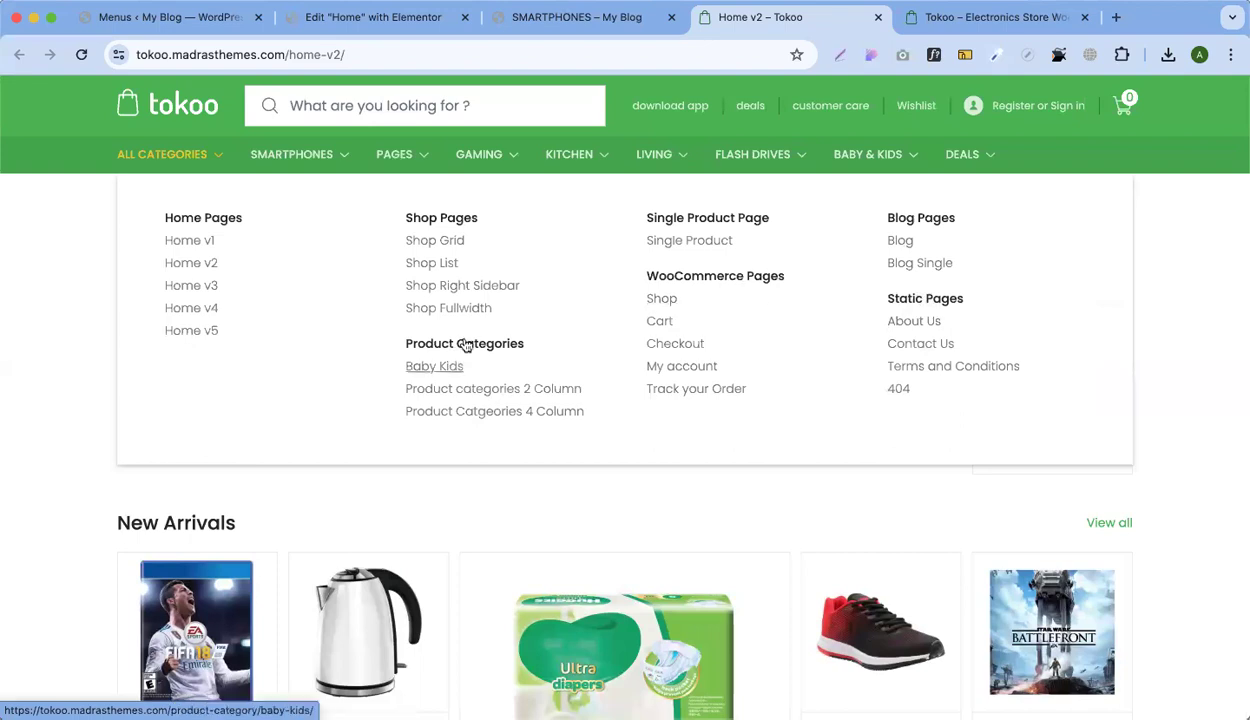
pyautogui.click(340, 14)
pyautogui.click(165, 17)
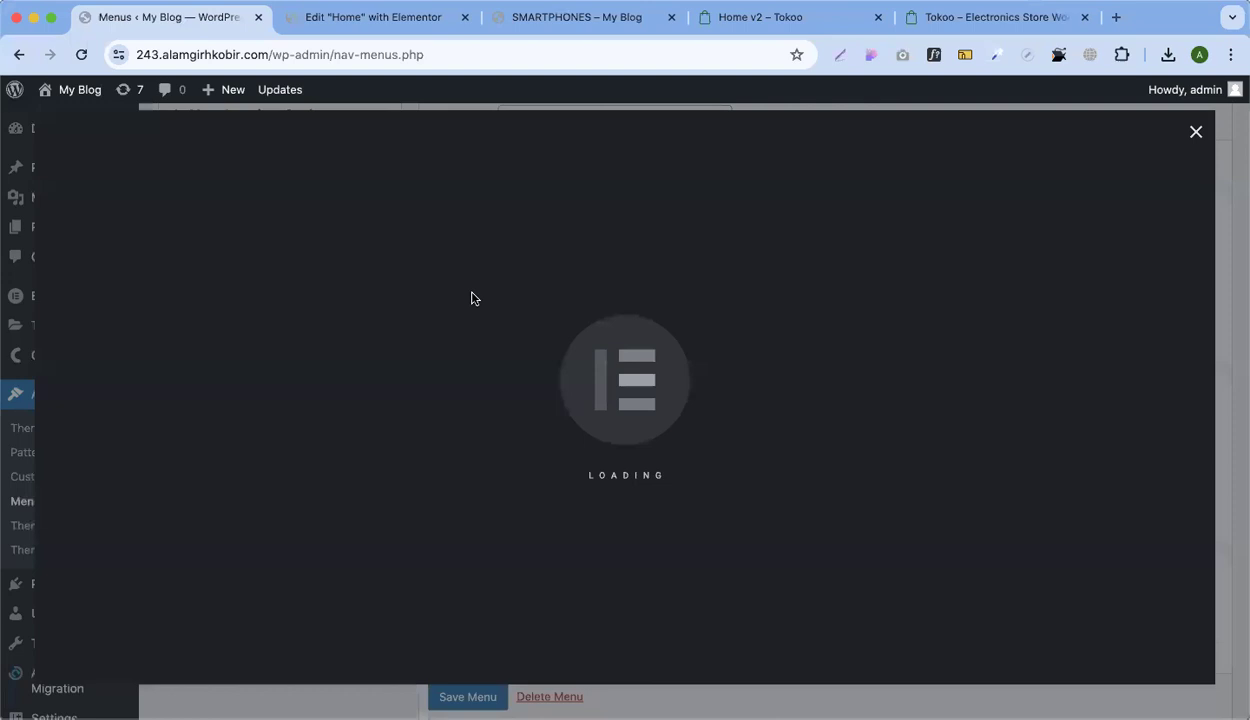
pyautogui.rightClick(640, 290)
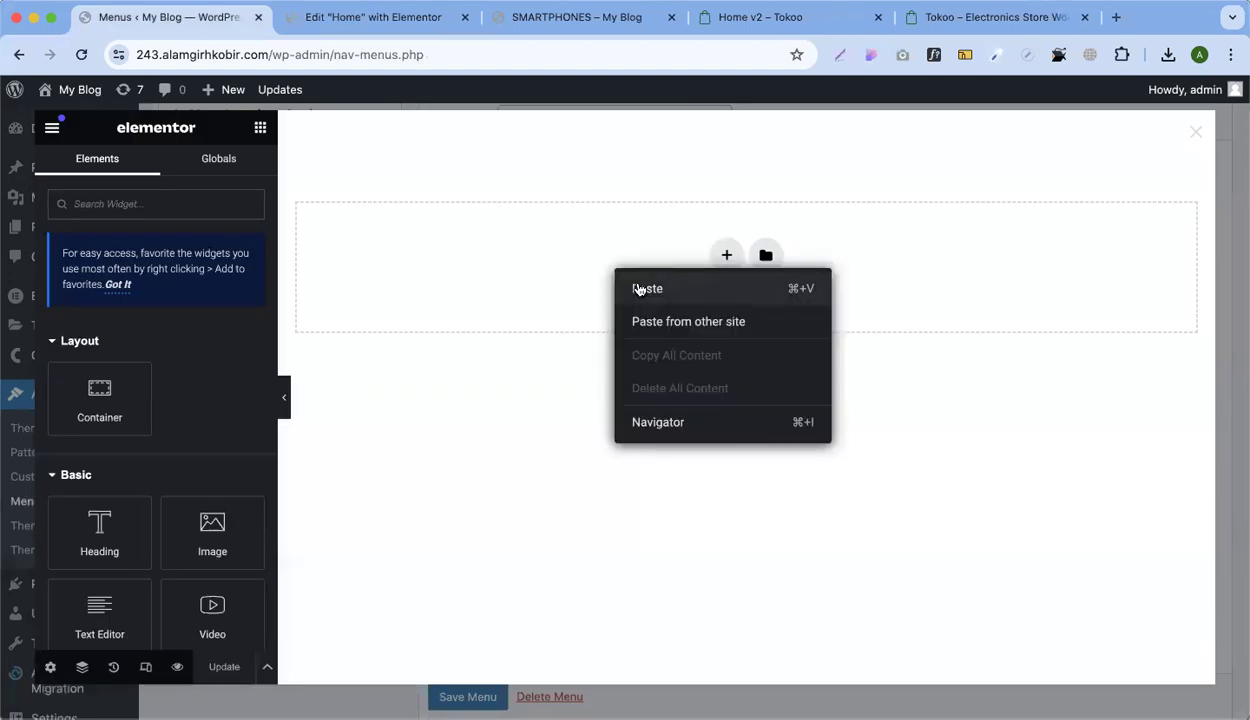
pyautogui.click(640, 289)
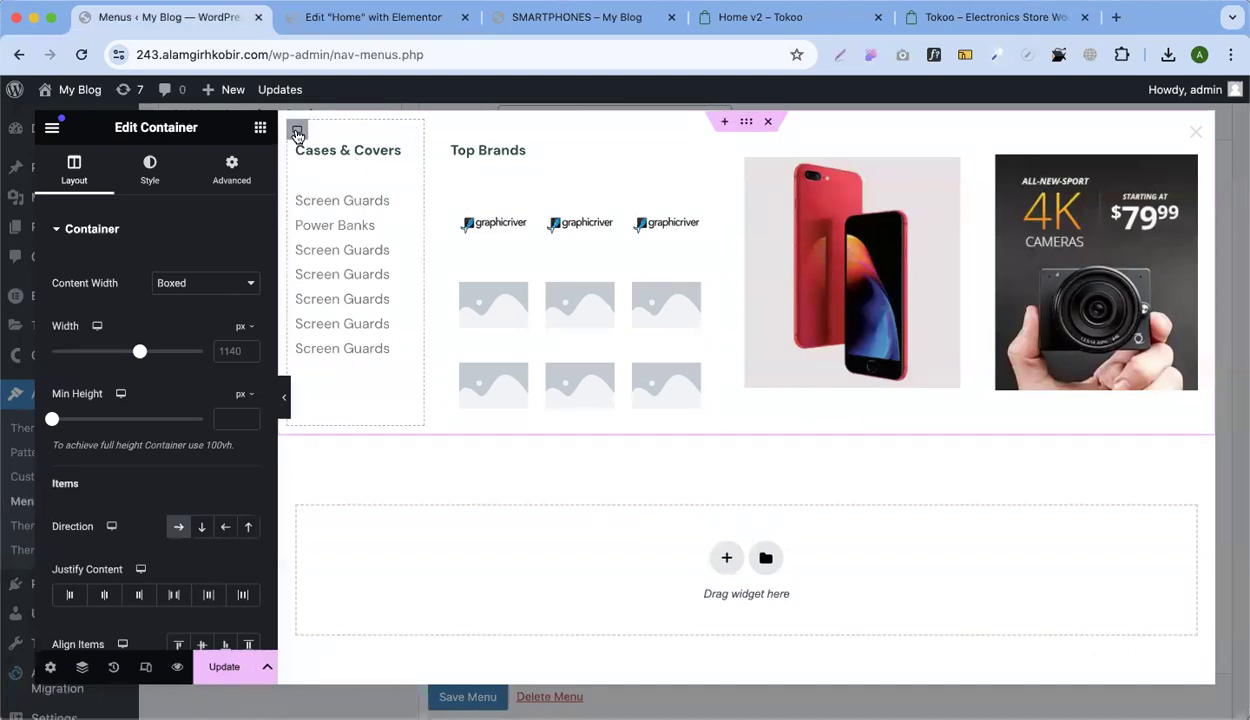
# Duplicate the Cases & Covers column three times to make four link columns side by side
pyautogui.rightClick(297, 133)
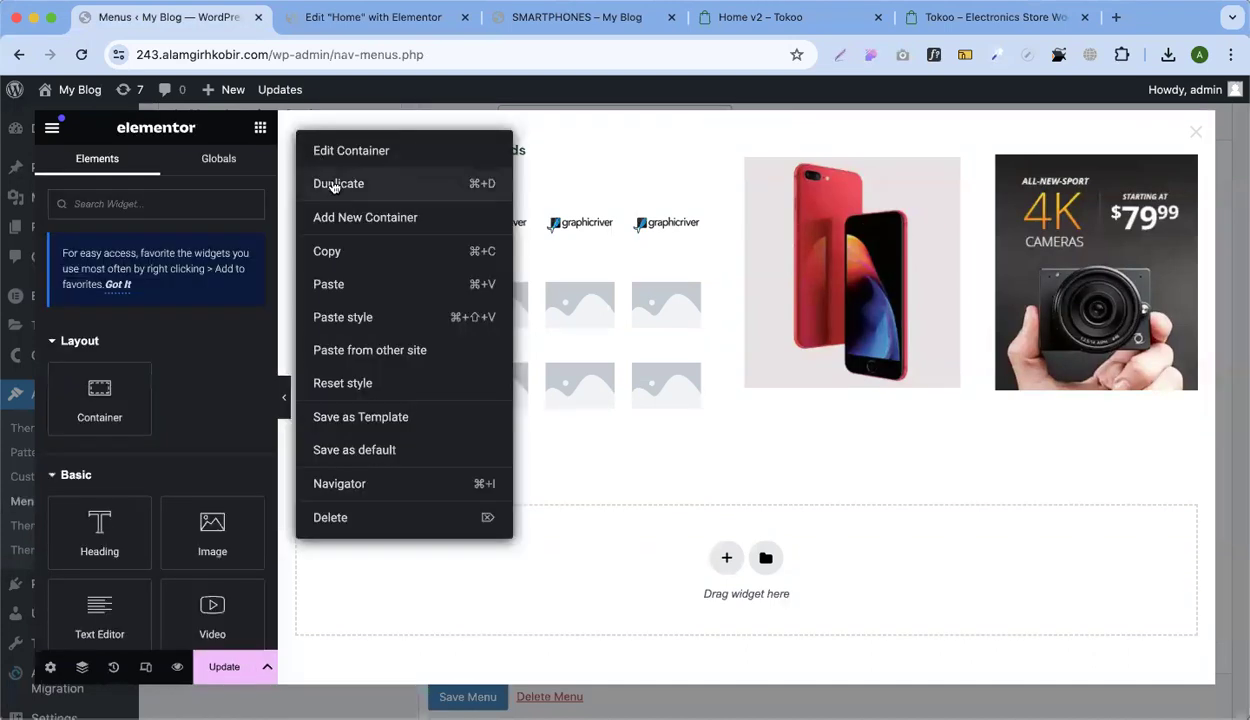
pyautogui.click(498, 177)
pyautogui.rightClick(448, 122)
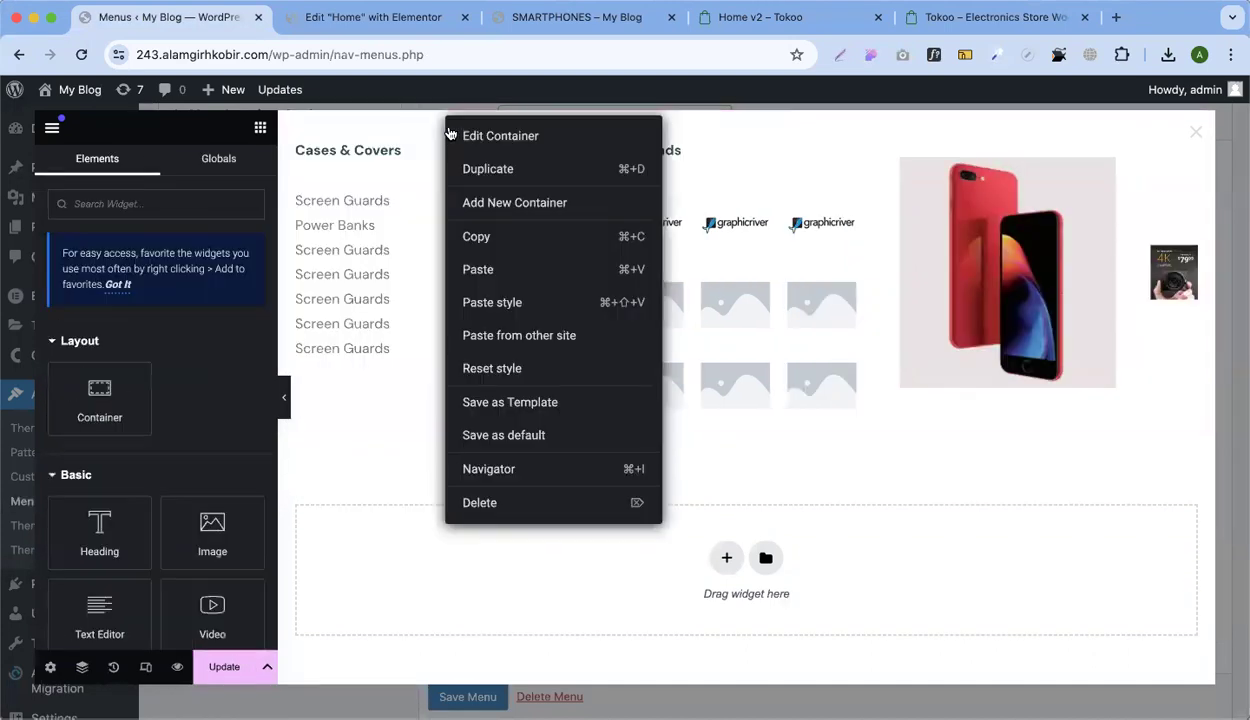
pyautogui.click(414, 127)
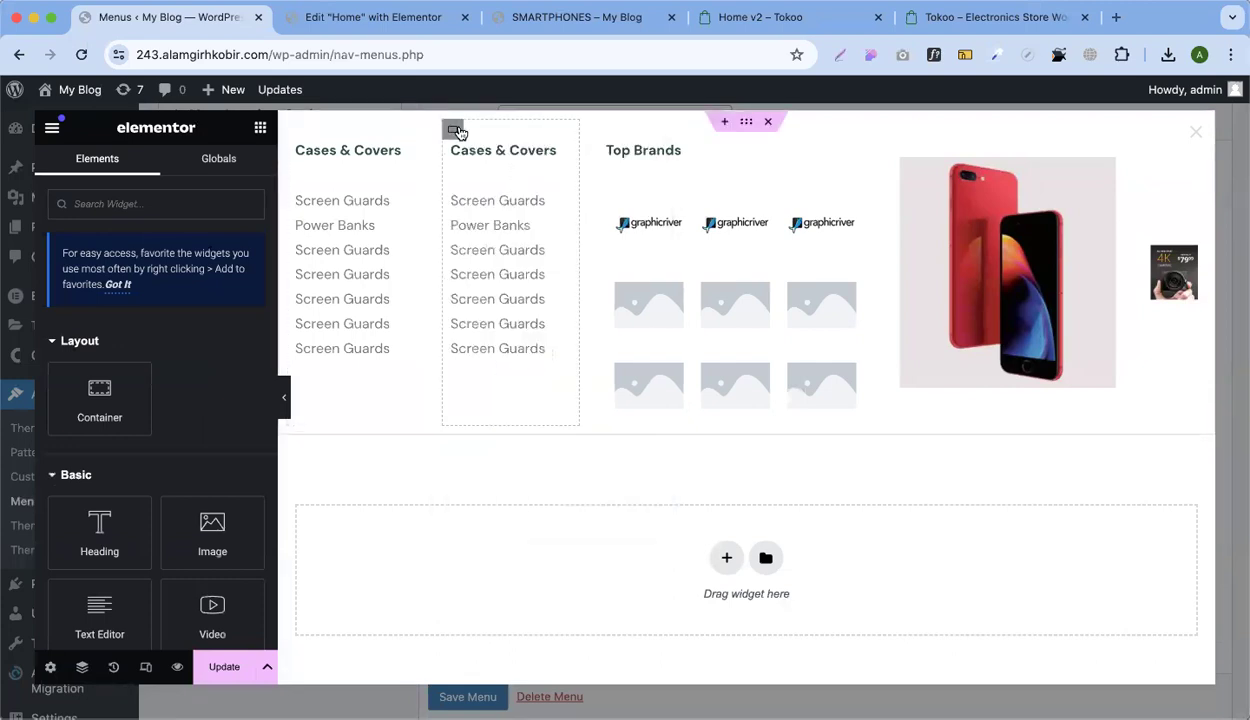
pyautogui.rightClick(454, 128)
pyautogui.click(505, 184)
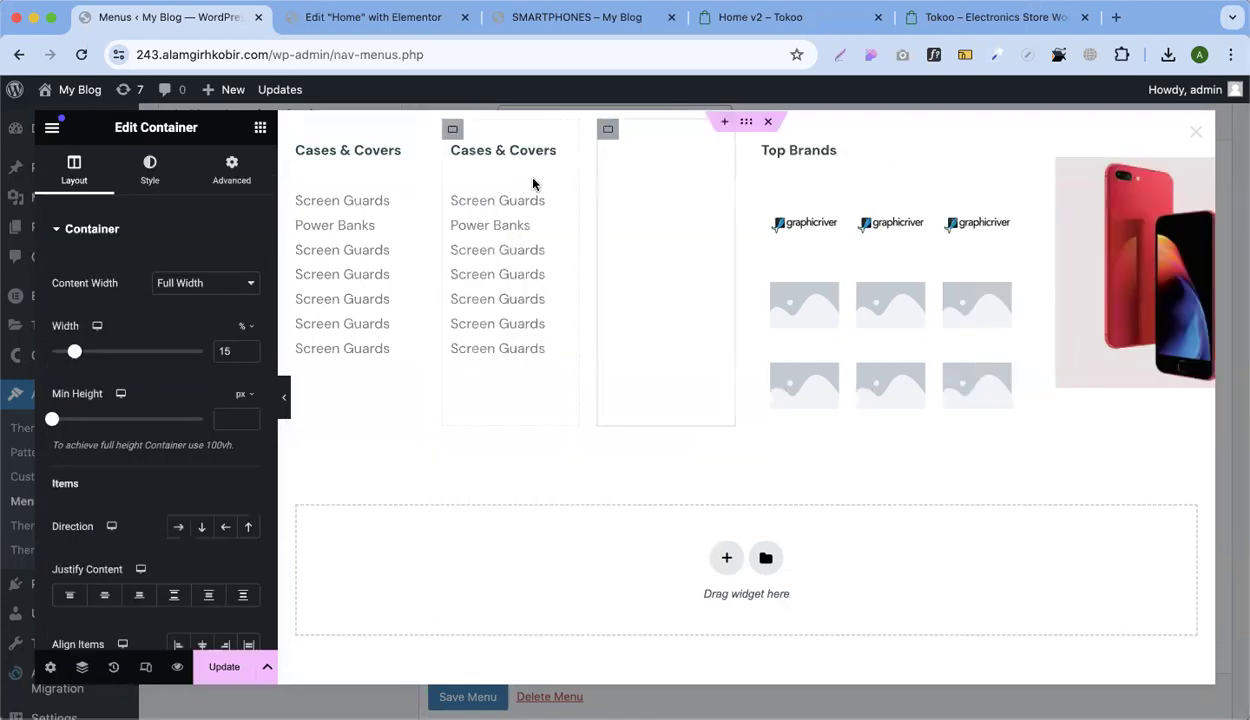
pyautogui.rightClick(603, 132)
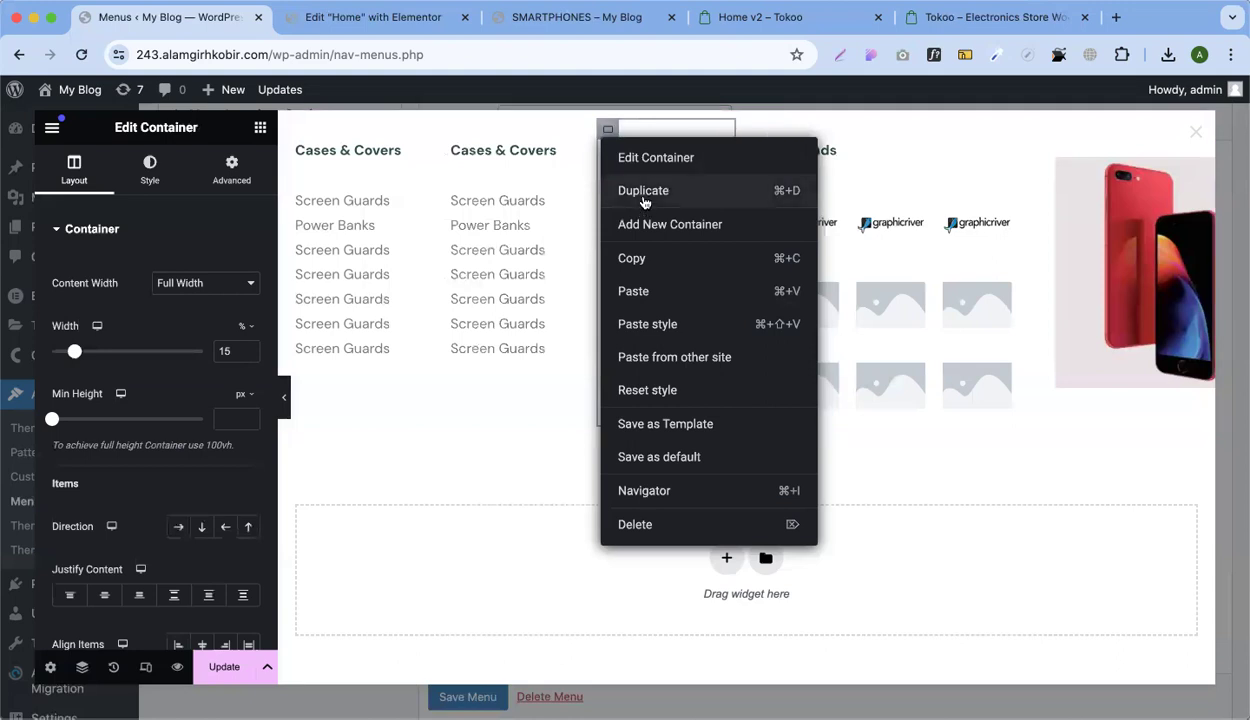
pyautogui.click(660, 196)
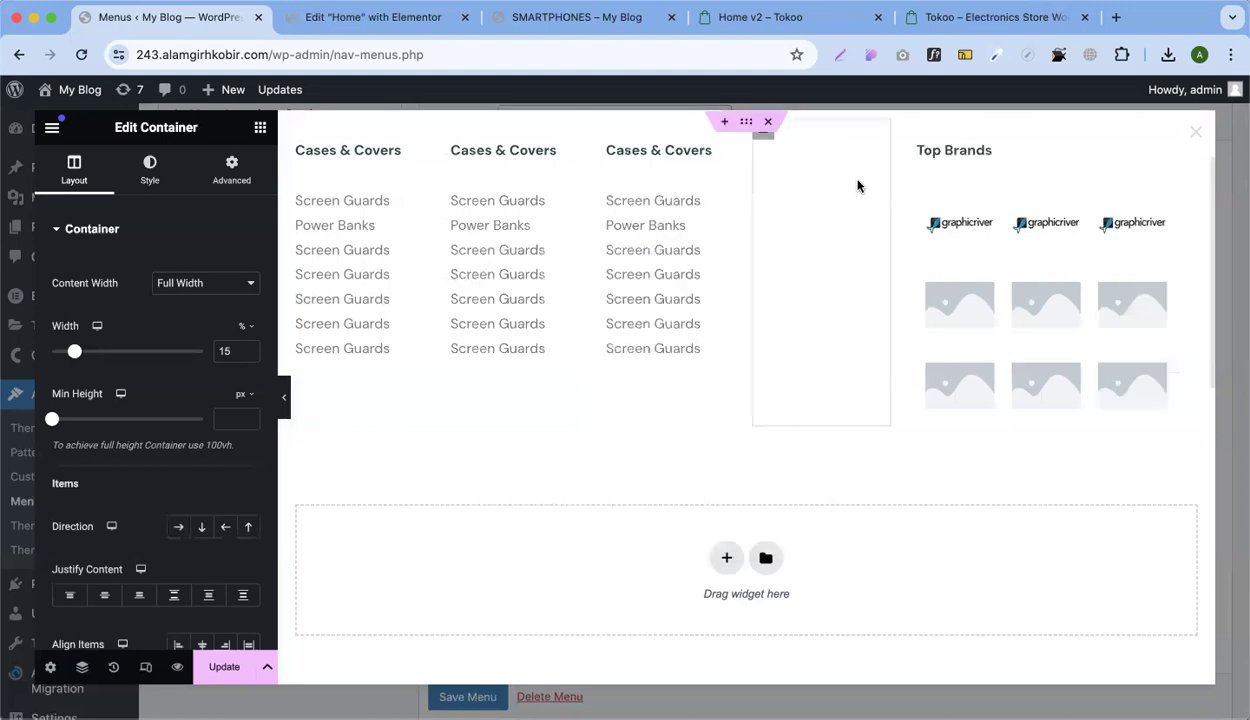
# Delete the Top Brands, red phone image and camera banner containers beside the four link columns
pyautogui.rightClick(916, 136)
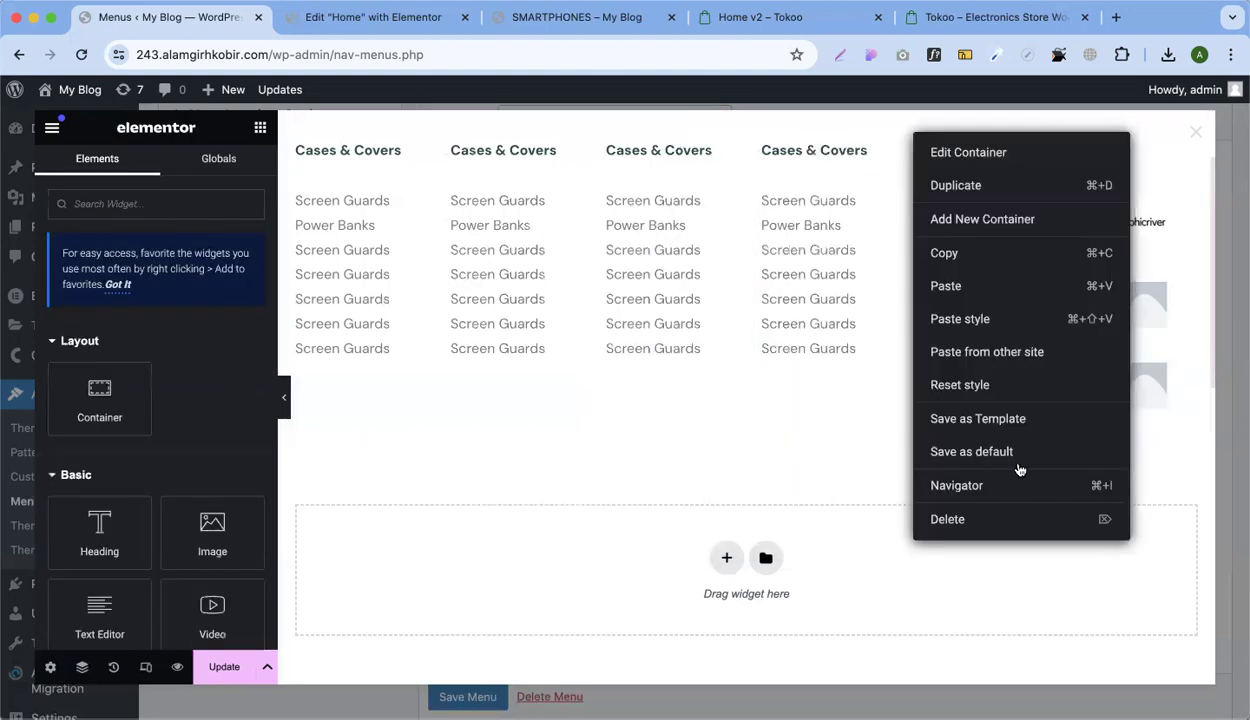
pyautogui.click(966, 517)
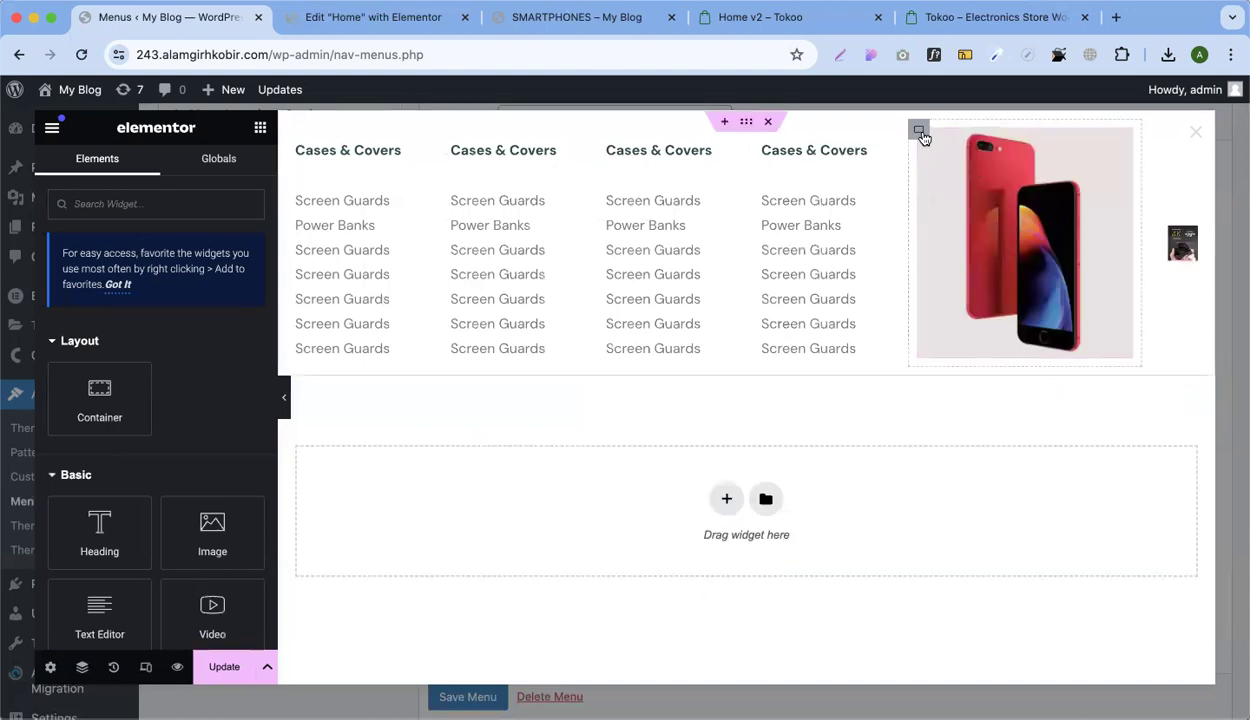
pyautogui.rightClick(922, 132)
pyautogui.click(990, 520)
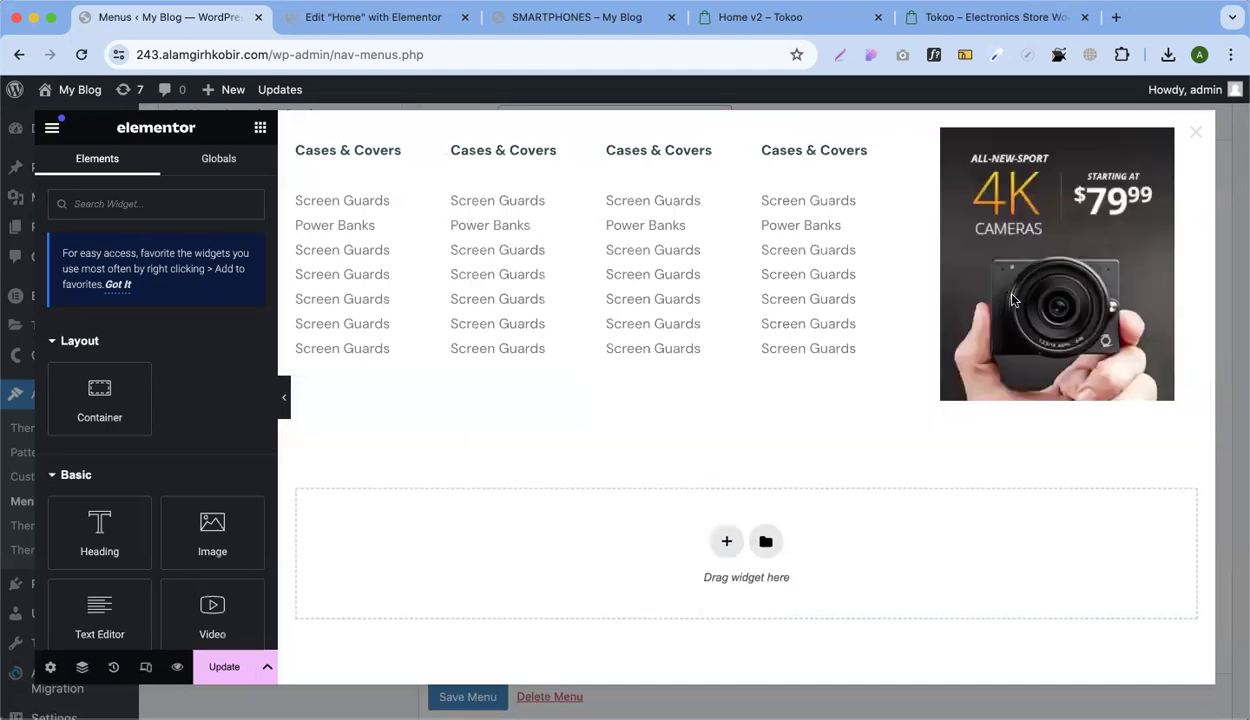
pyautogui.rightClick(919, 134)
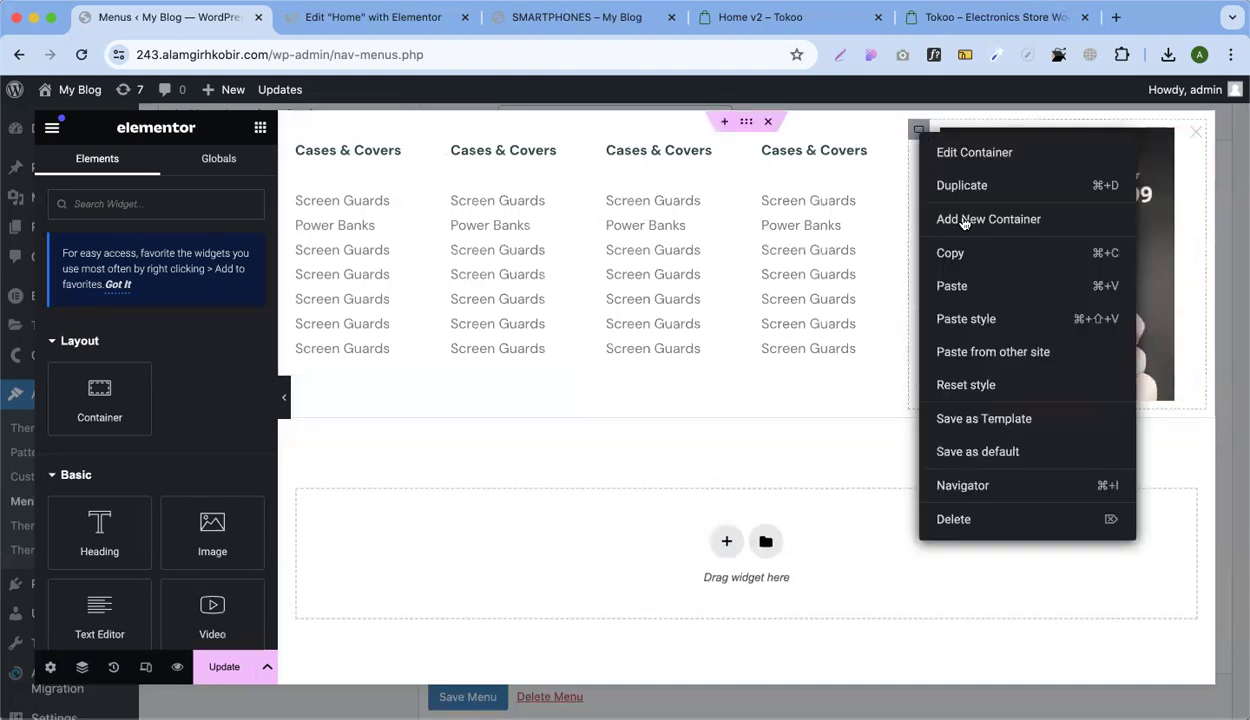
# Delete the camera image column and place a duplicate of the fourth column's heading after that column's fifth list item
pyautogui.click(981, 520)
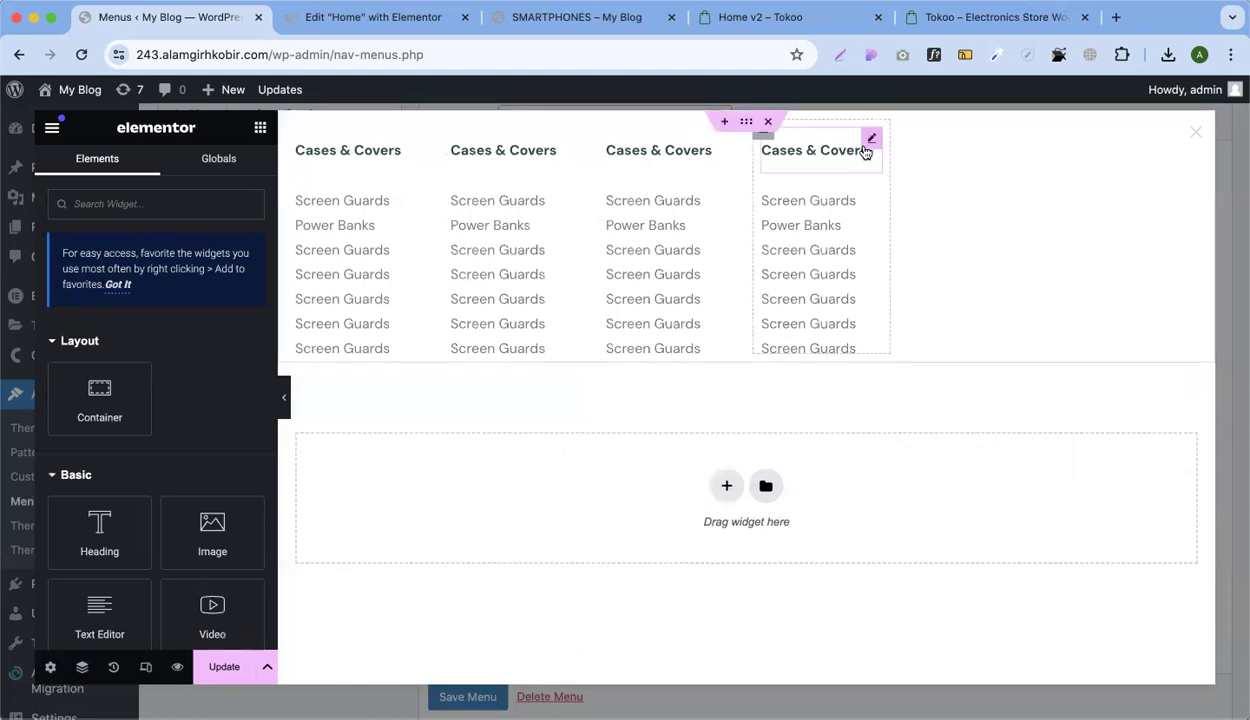
pyautogui.rightClick(865, 149)
pyautogui.click(886, 200)
pyautogui.moveTo(871, 201); pyautogui.dragTo(812, 336)
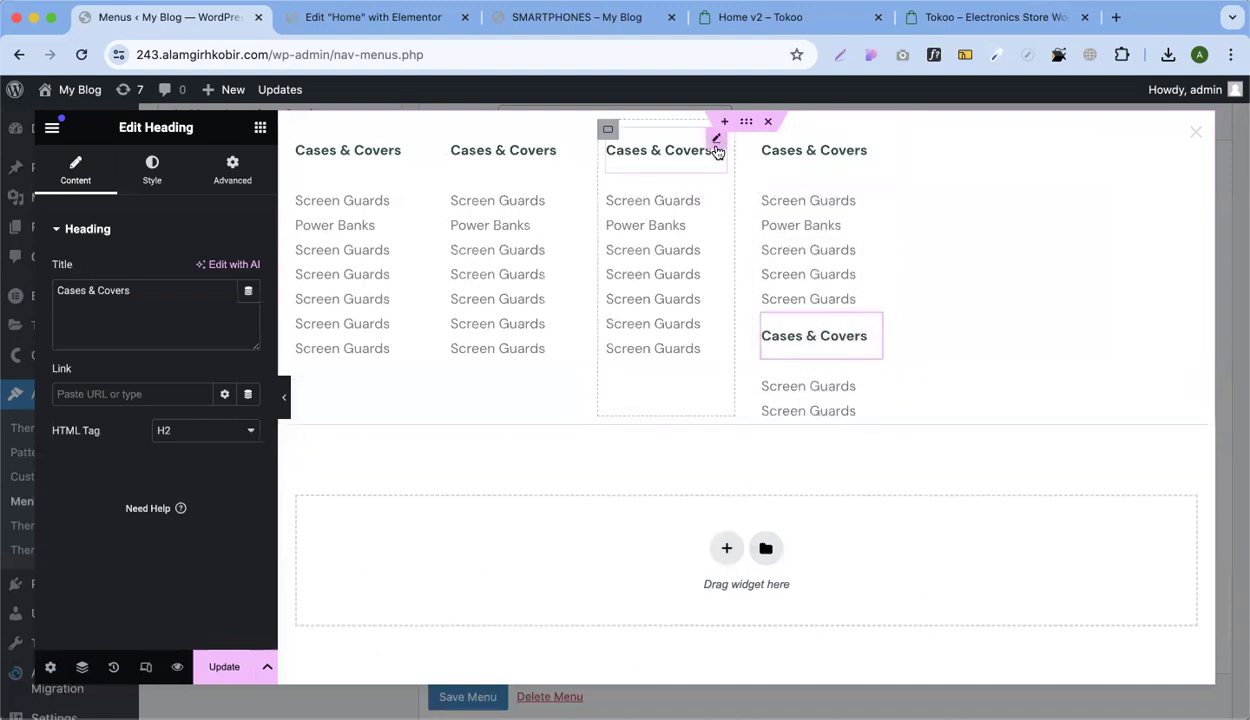
# Duplicate the third column's Cases & Covers heading and move the copy below the second column's fourth list item
pyautogui.rightClick(713, 151)
pyautogui.click(731, 195)
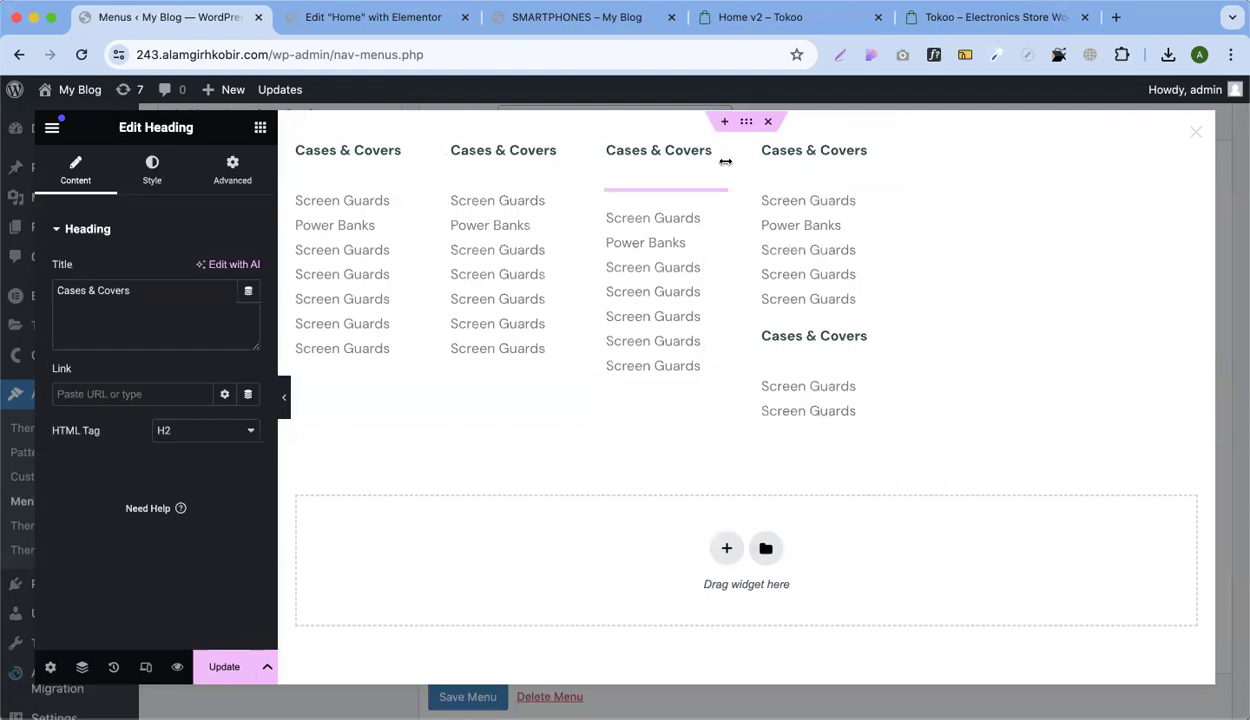
pyautogui.moveTo(711, 206); pyautogui.dragTo(519, 285)
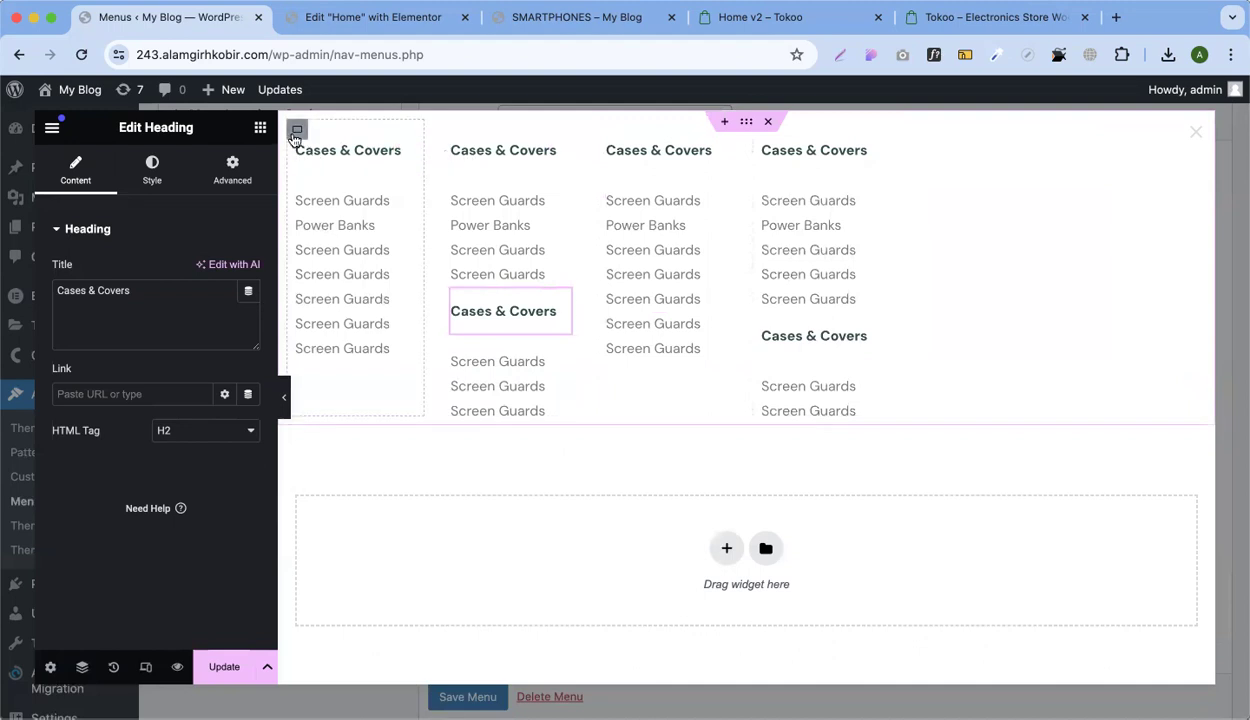
# Set the first column container's width to 25% and paste its style onto the other three column containers
pyautogui.click(296, 131)
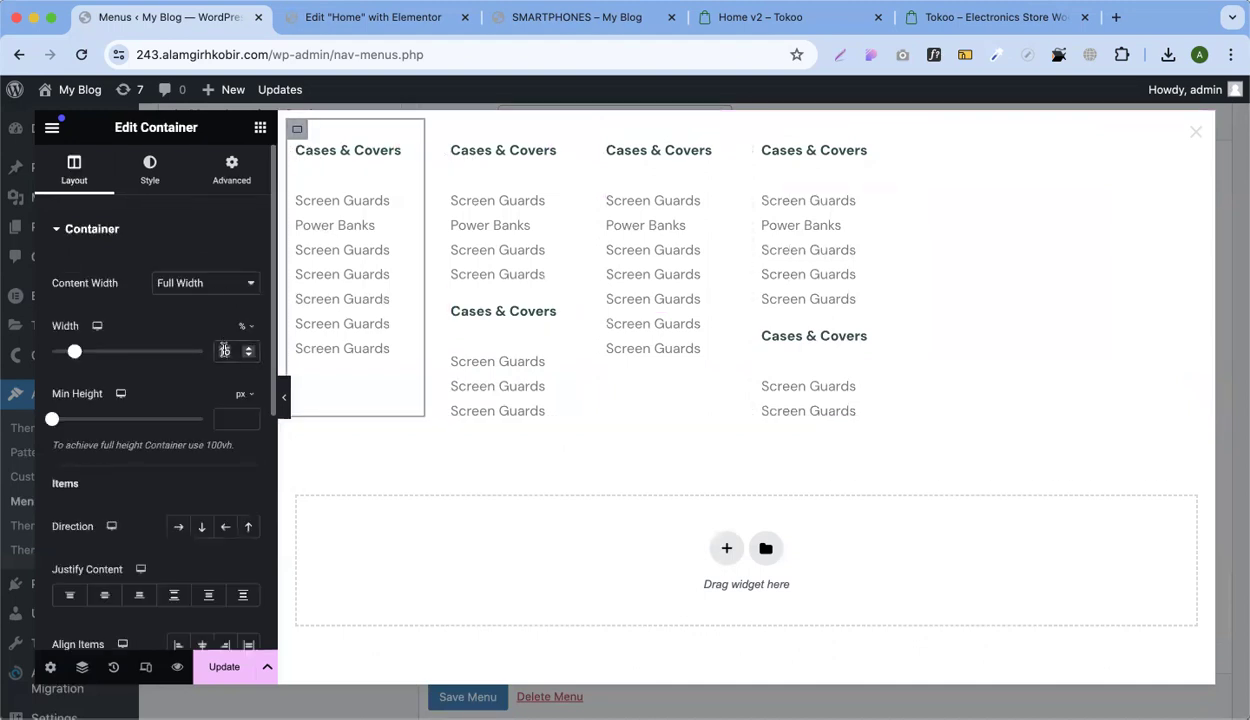
pyautogui.write('25')
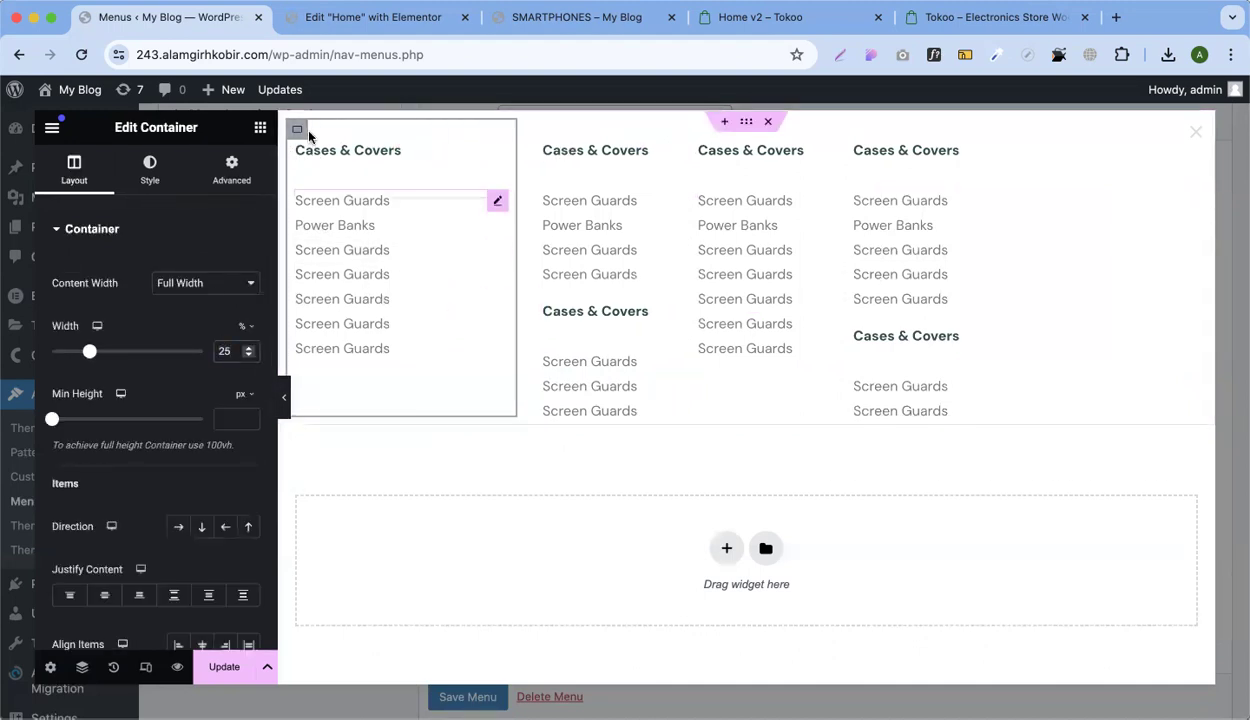
pyautogui.rightClick(296, 130)
pyautogui.click(338, 255)
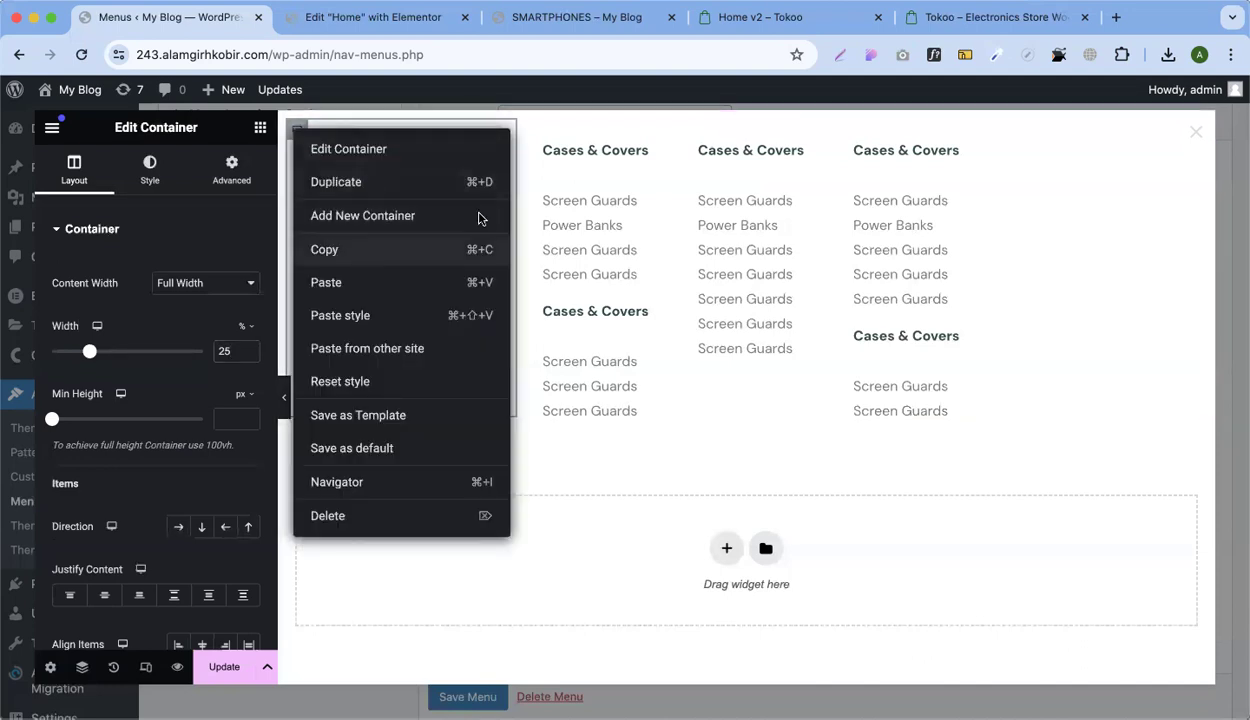
pyautogui.rightClick(544, 133)
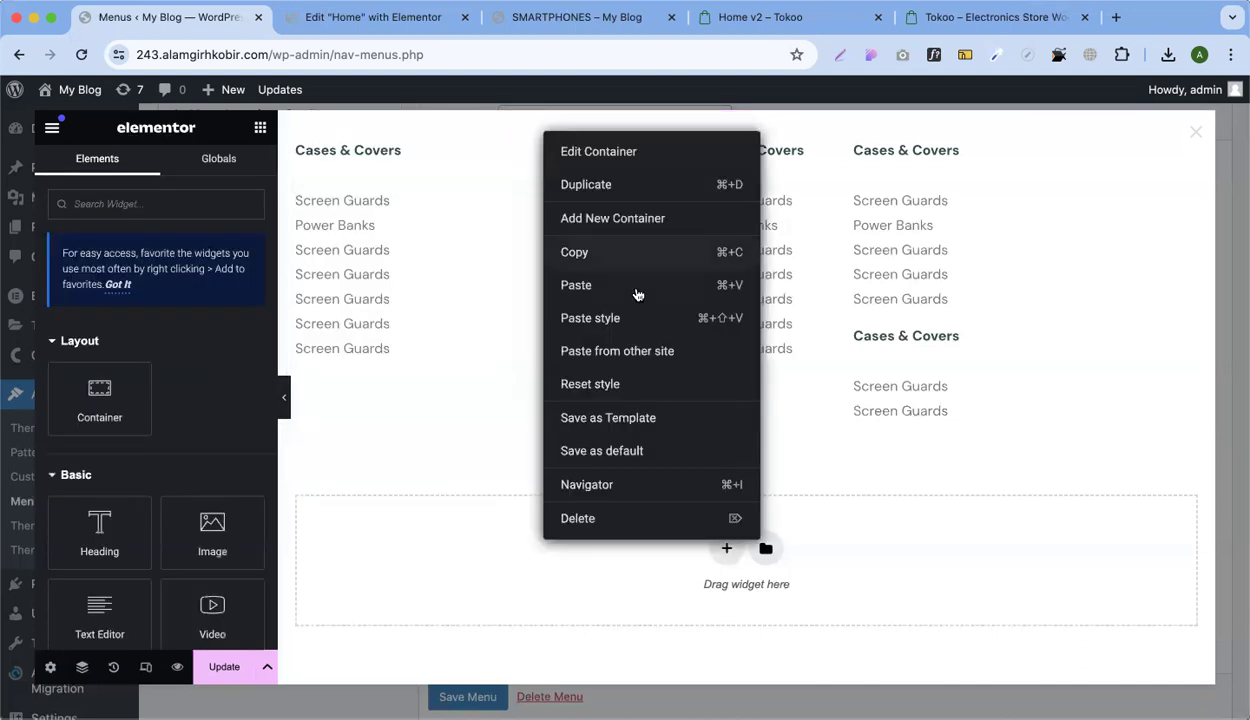
pyautogui.click(606, 318)
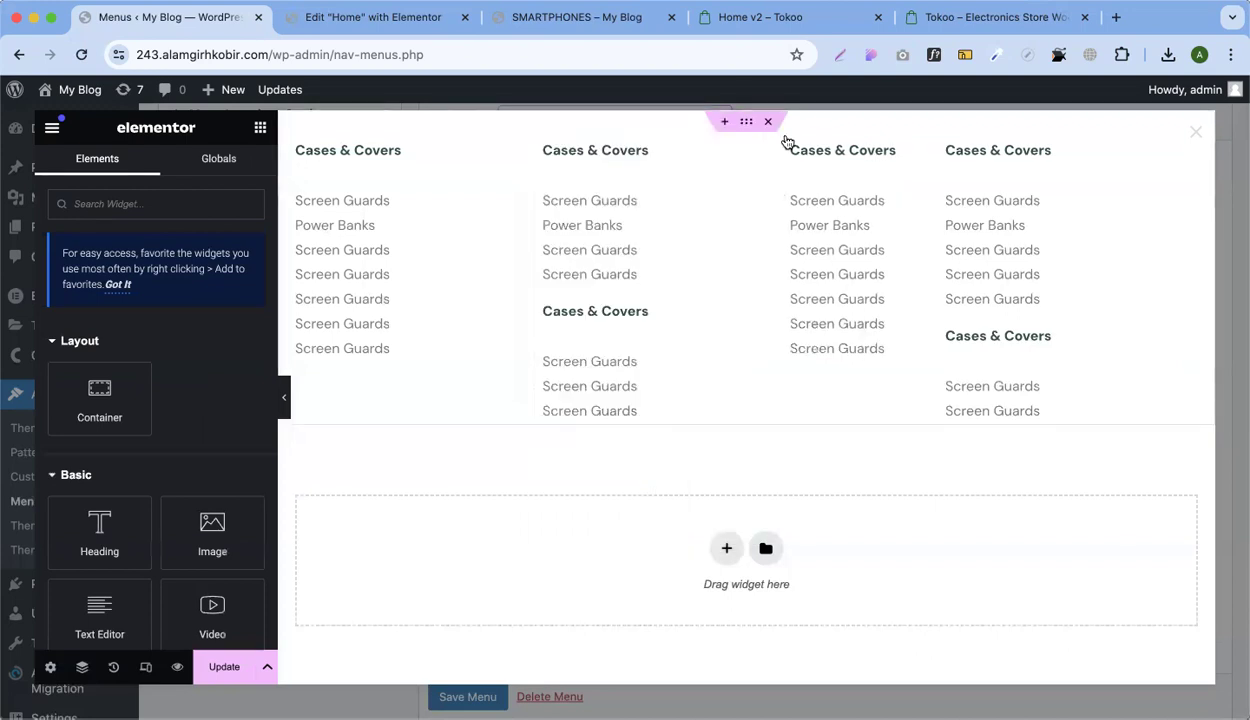
pyautogui.rightClick(793, 133)
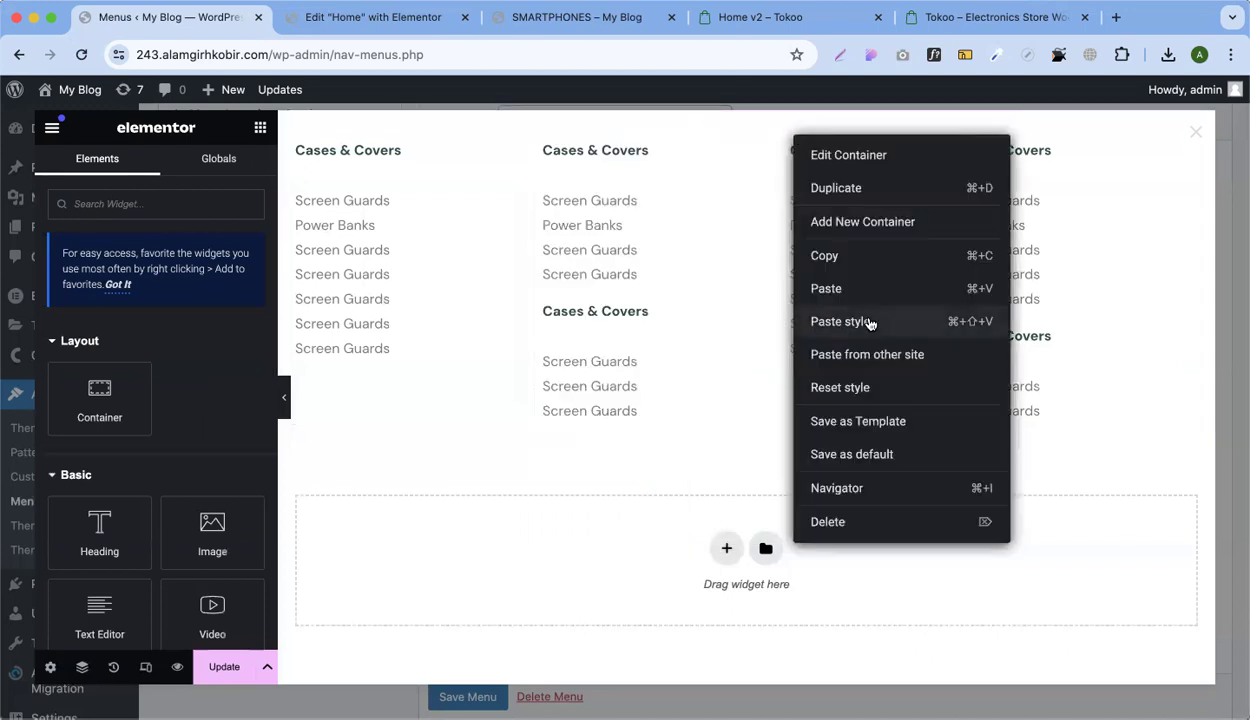
pyautogui.click(867, 322)
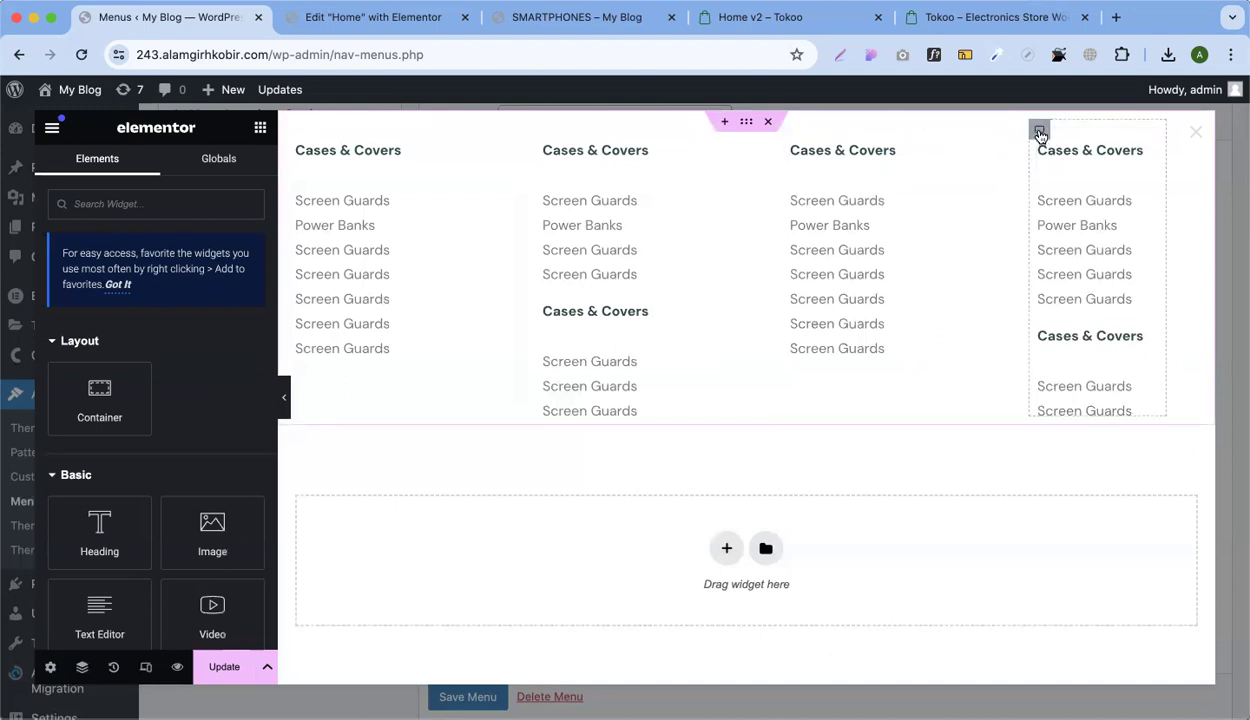
pyautogui.rightClick(1042, 135)
pyautogui.click(1065, 316)
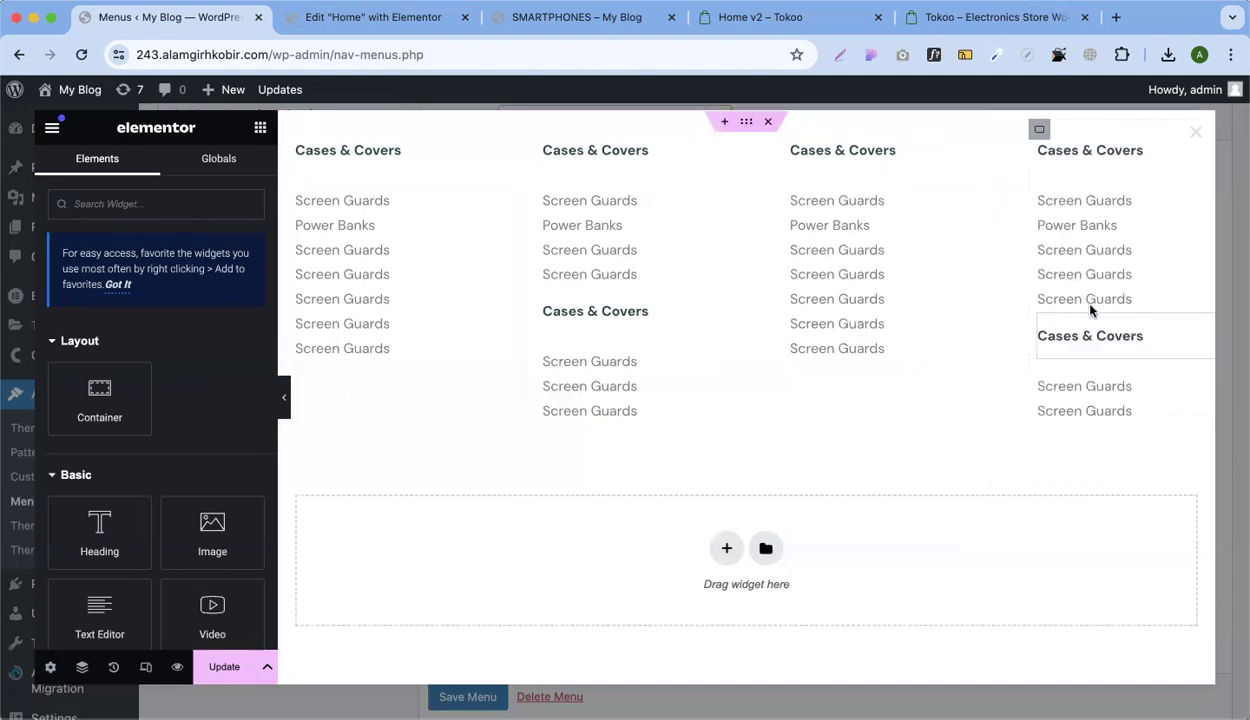
# Save the four-column mega content, then close its editor and the menu item's settings window
pyautogui.click(224, 667)
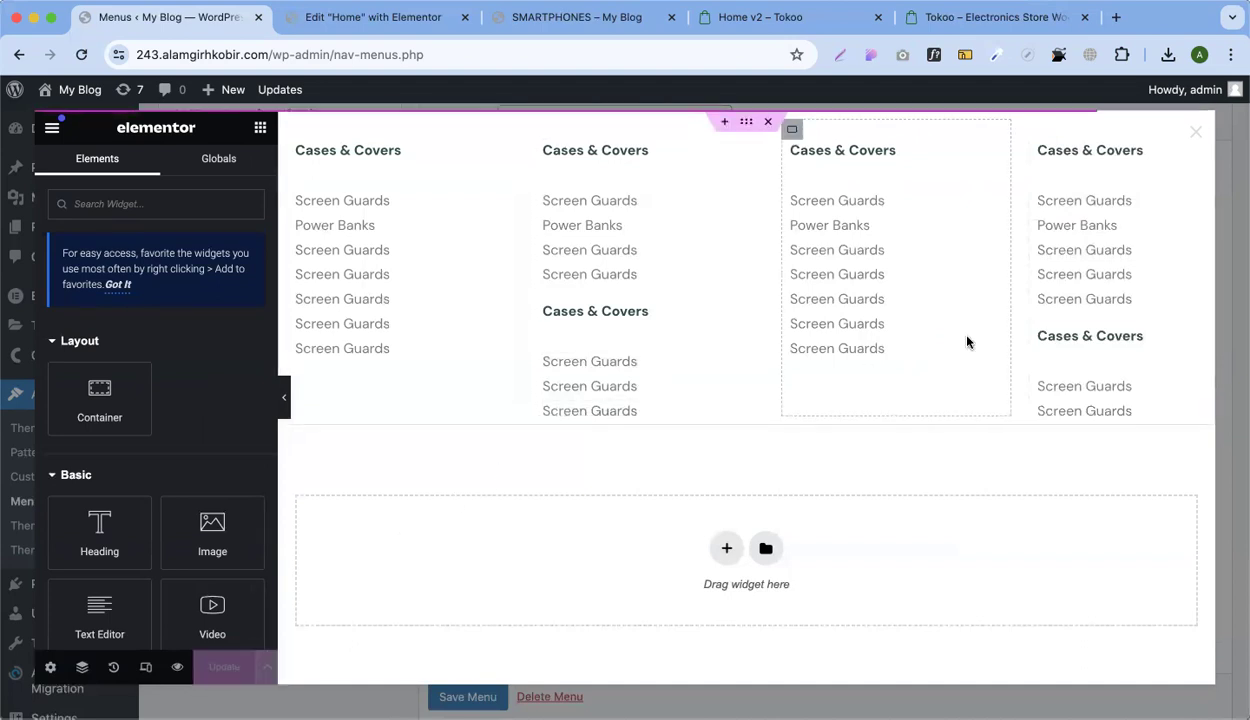
pyautogui.click(1196, 131)
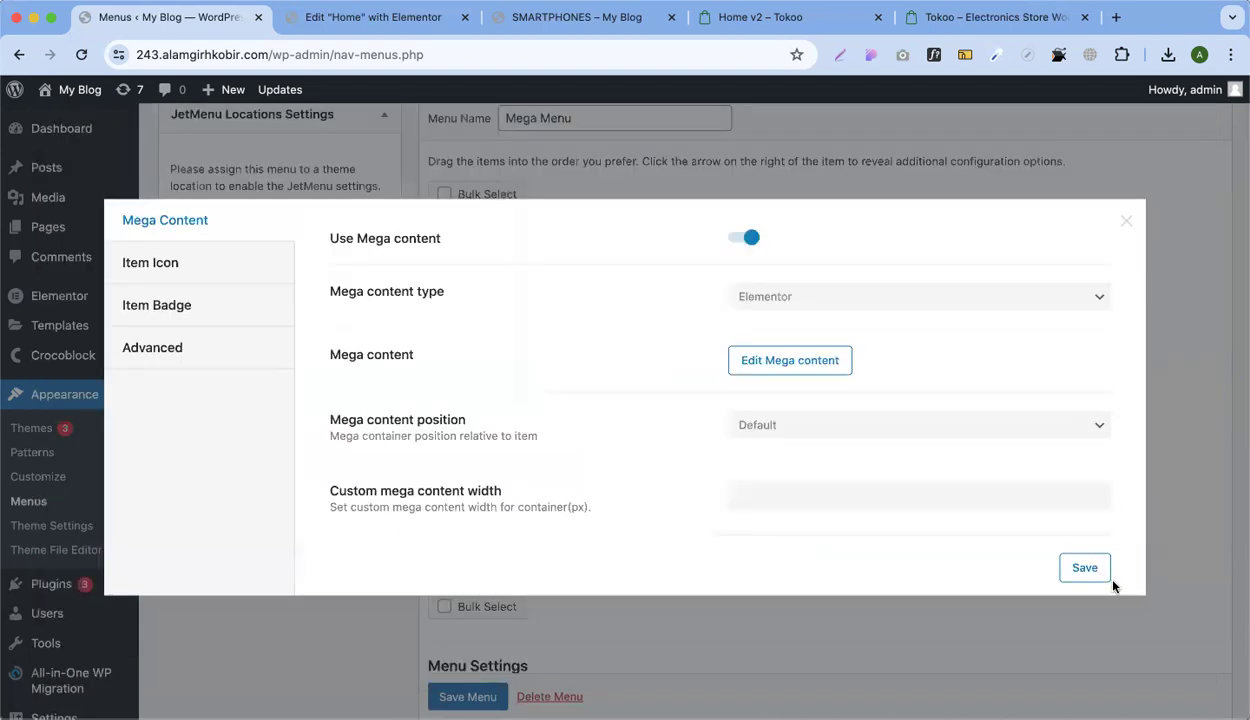
pyautogui.click(1150, 393)
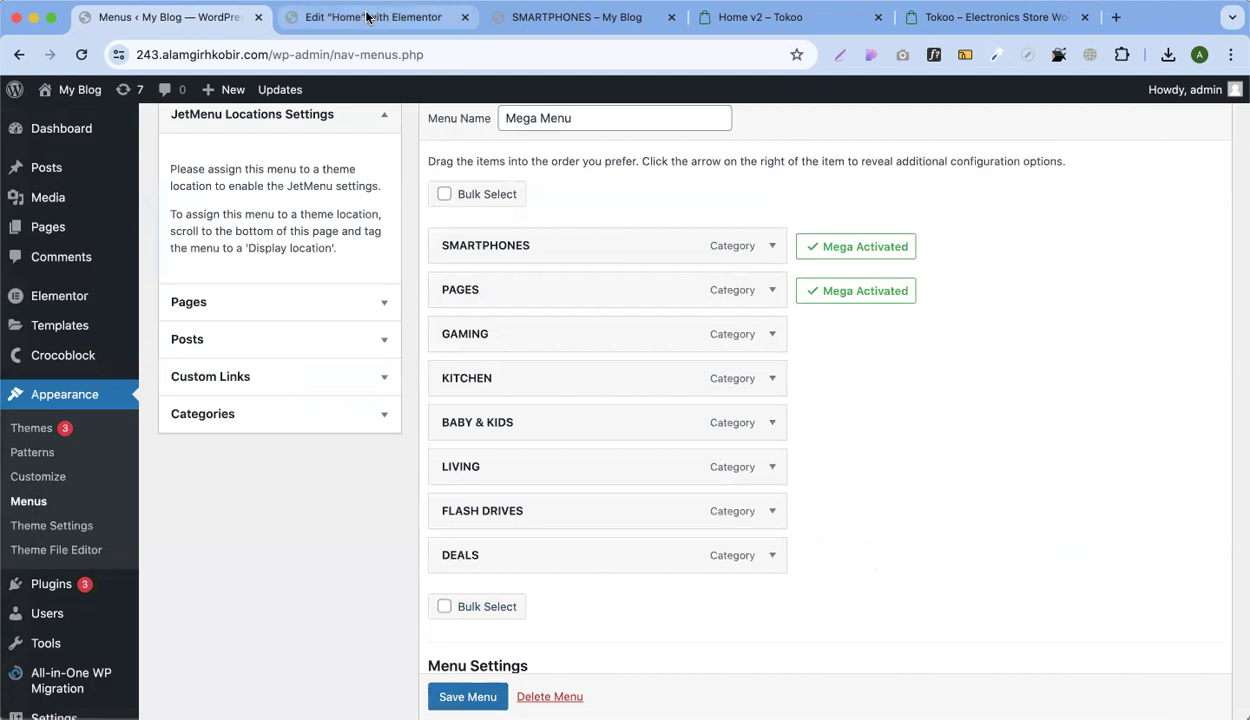
# Reload the live SMARTPHONES category page and check the PAGES dropdown in the header menu
pyautogui.click(580, 18)
pyautogui.click(81, 54)
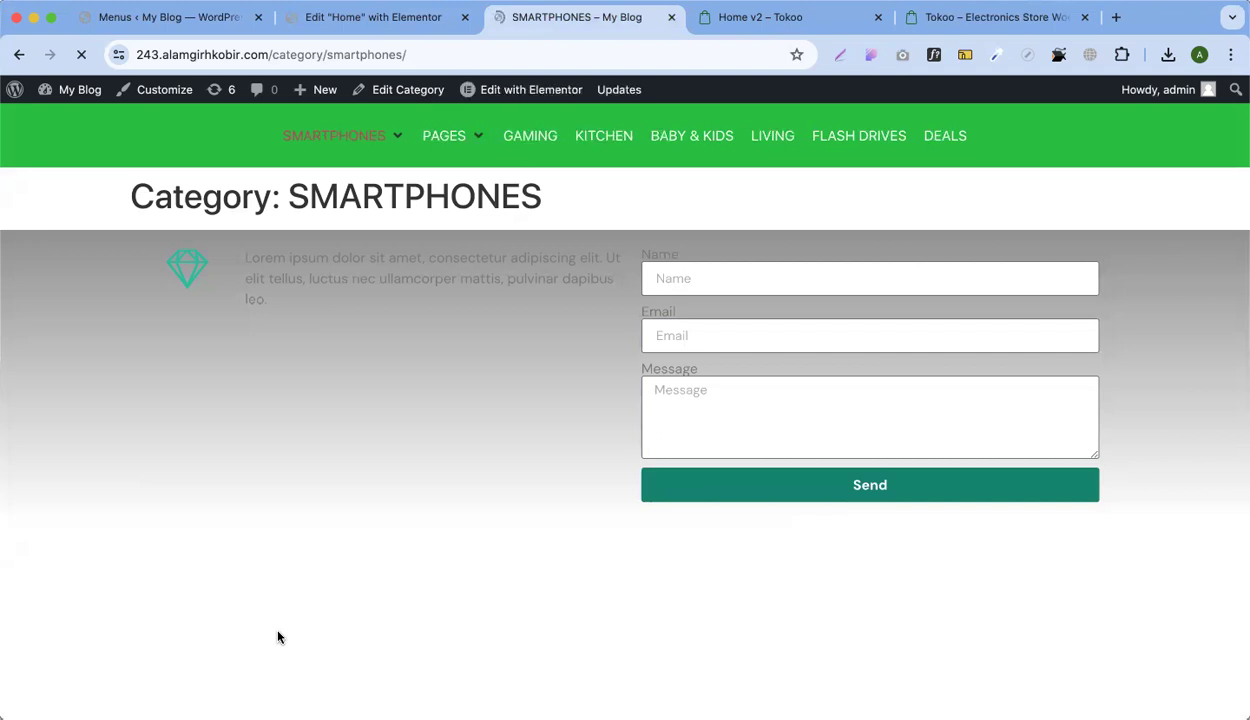
pyautogui.moveTo(460, 137)
pyautogui.click(187, 20)
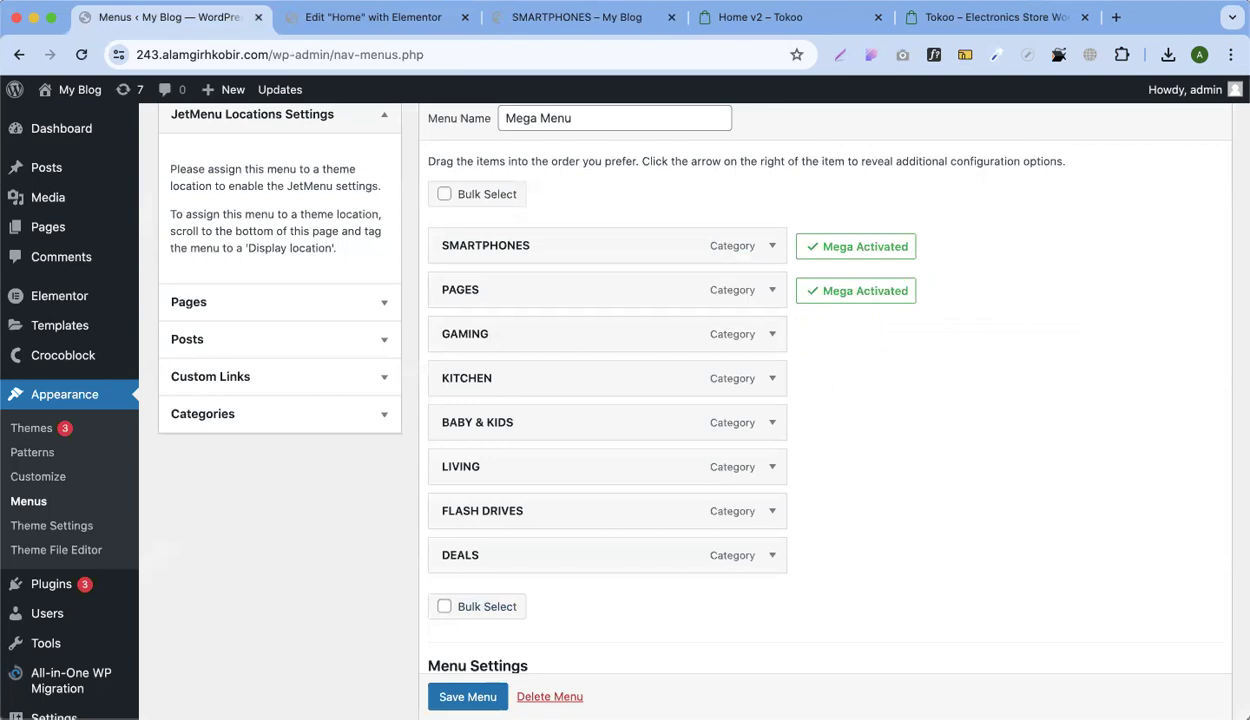
pyautogui.click(545, 20)
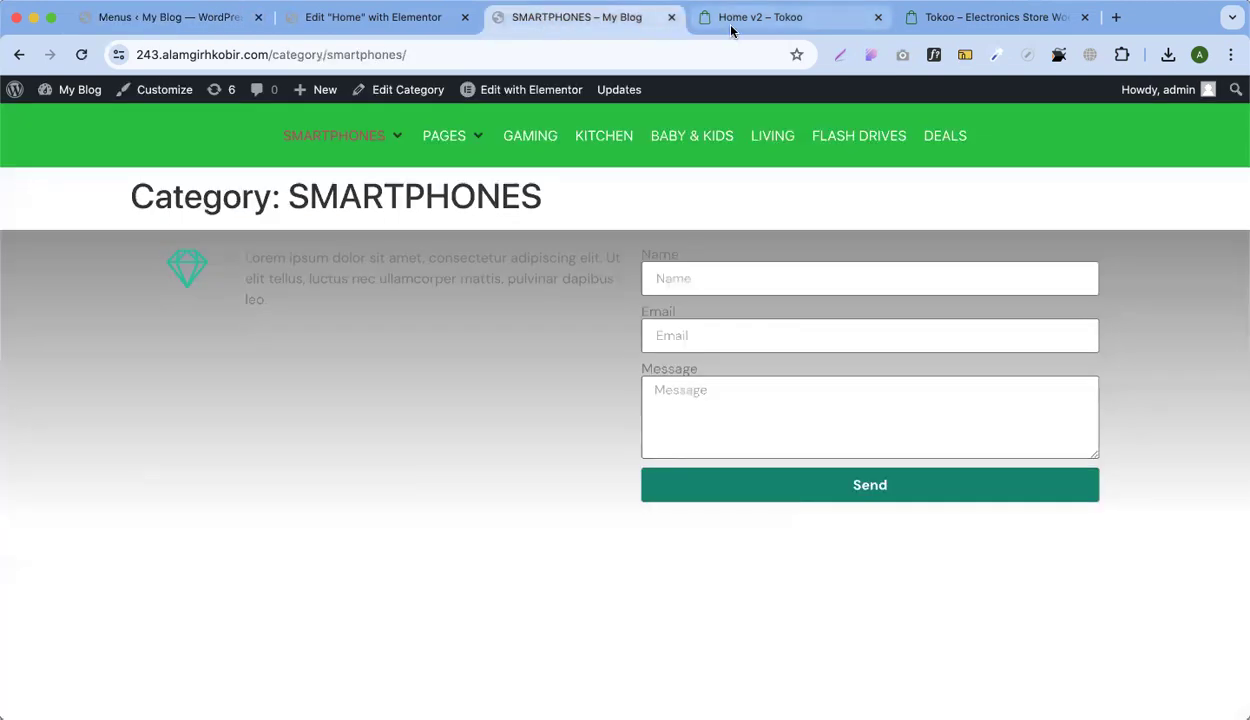
# Compare the SMARTPHONES mega menu on the Tokoo demo, in the Home page editor and on the live category page
pyautogui.click(731, 20)
pyautogui.moveTo(296, 168)
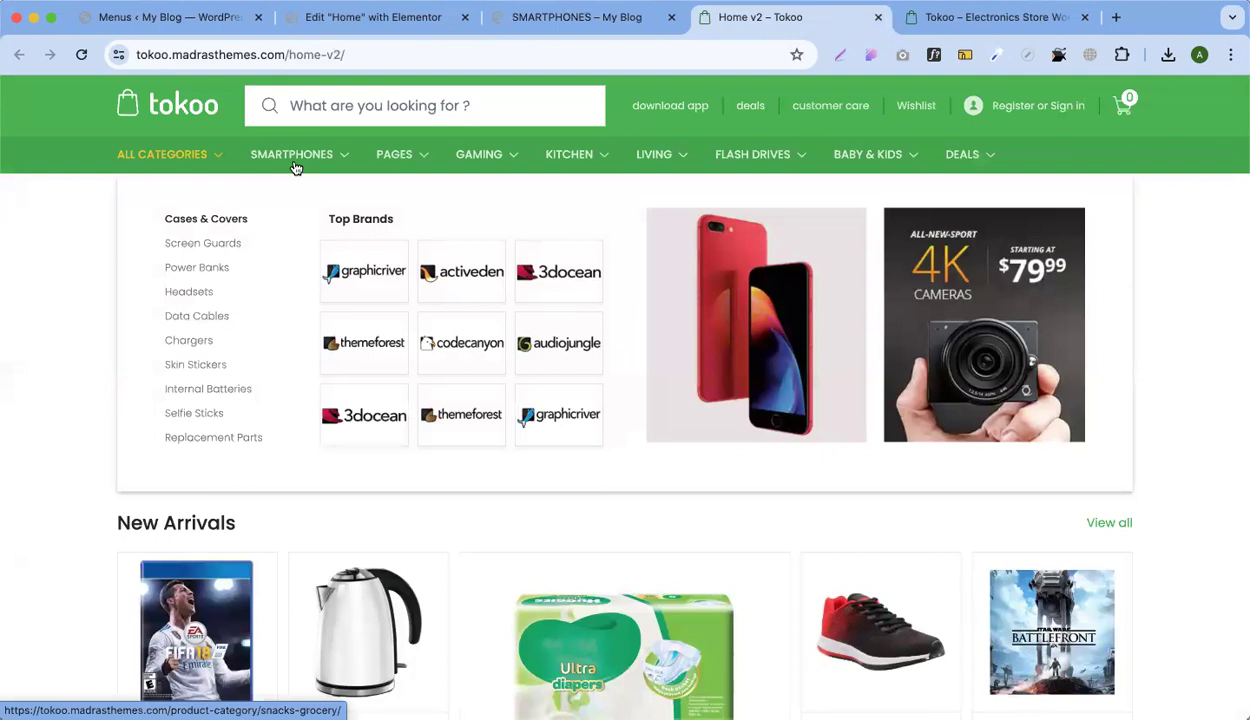
pyautogui.click(360, 17)
pyautogui.moveTo(507, 120)
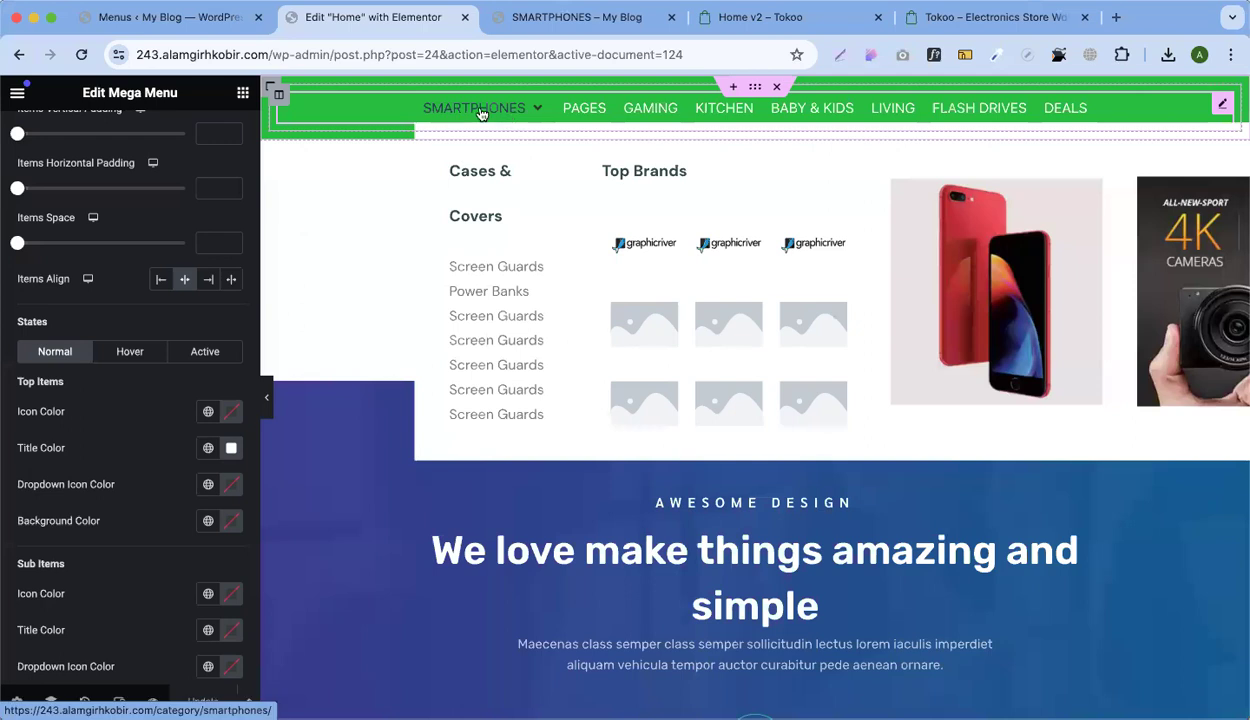
pyautogui.click(560, 18)
pyautogui.moveTo(399, 147)
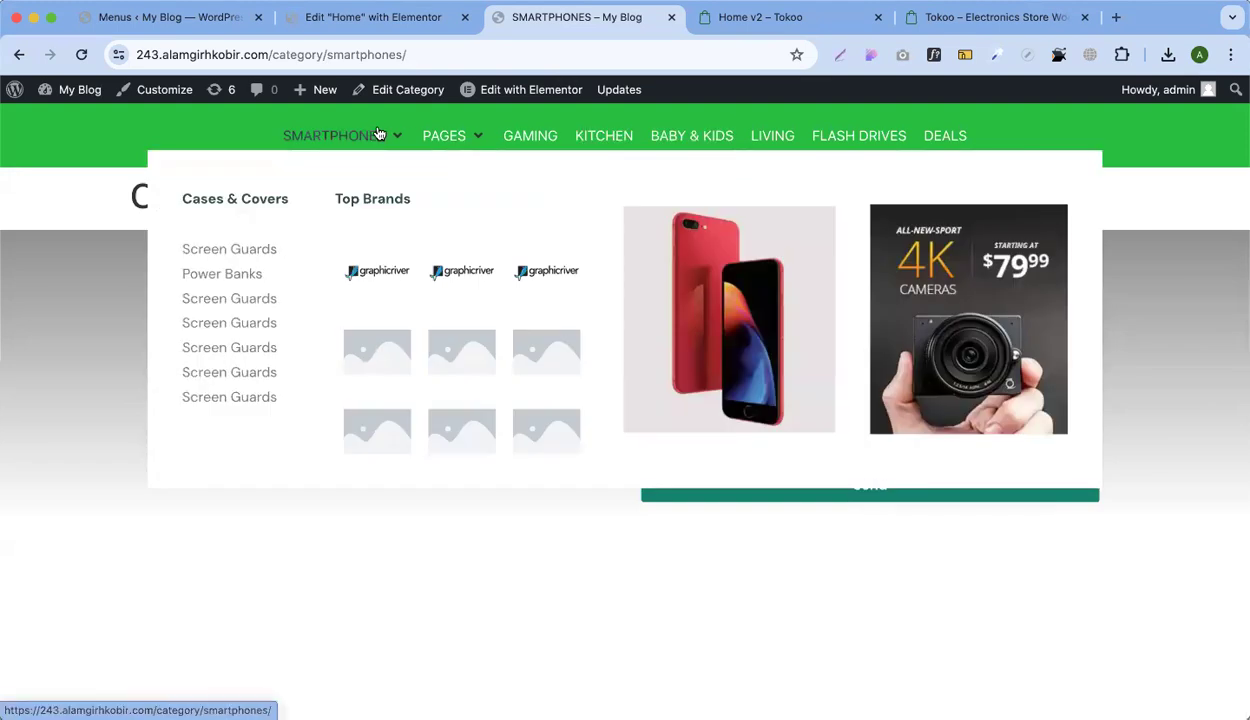
# Set the SMARTPHONES menu item's mega content position to Relative item and save the item settings
pyautogui.click(207, 30)
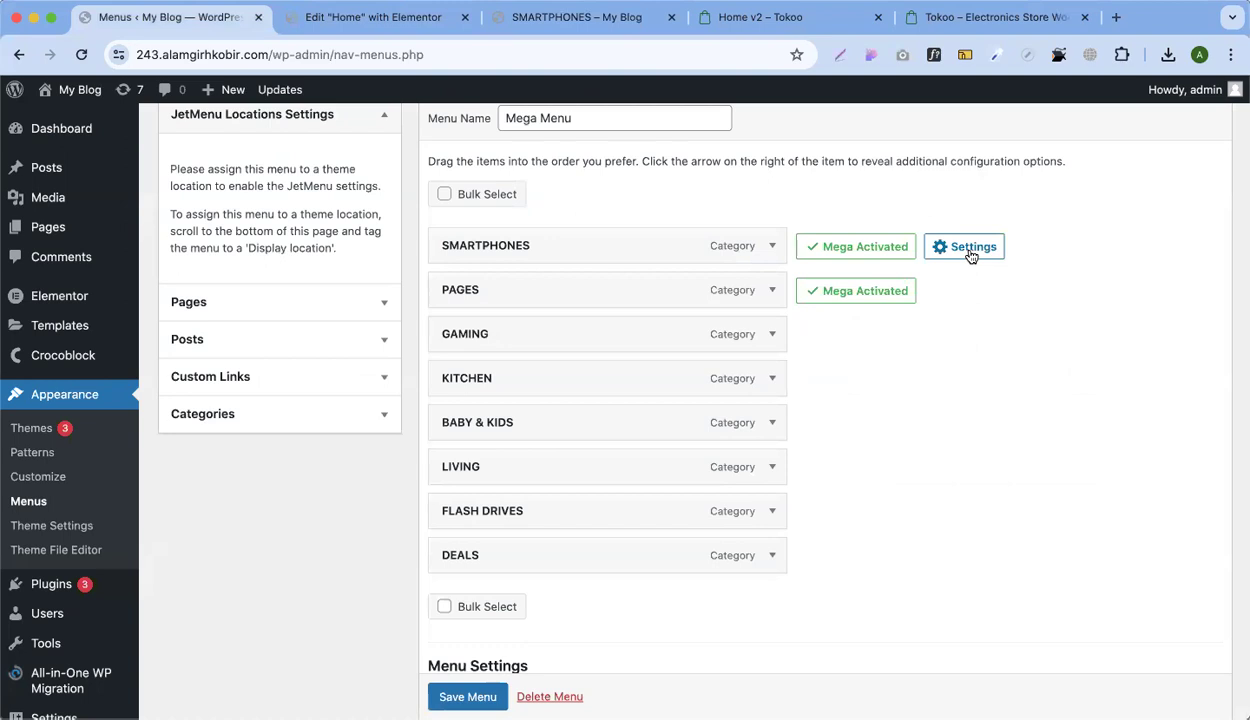
pyautogui.click(968, 250)
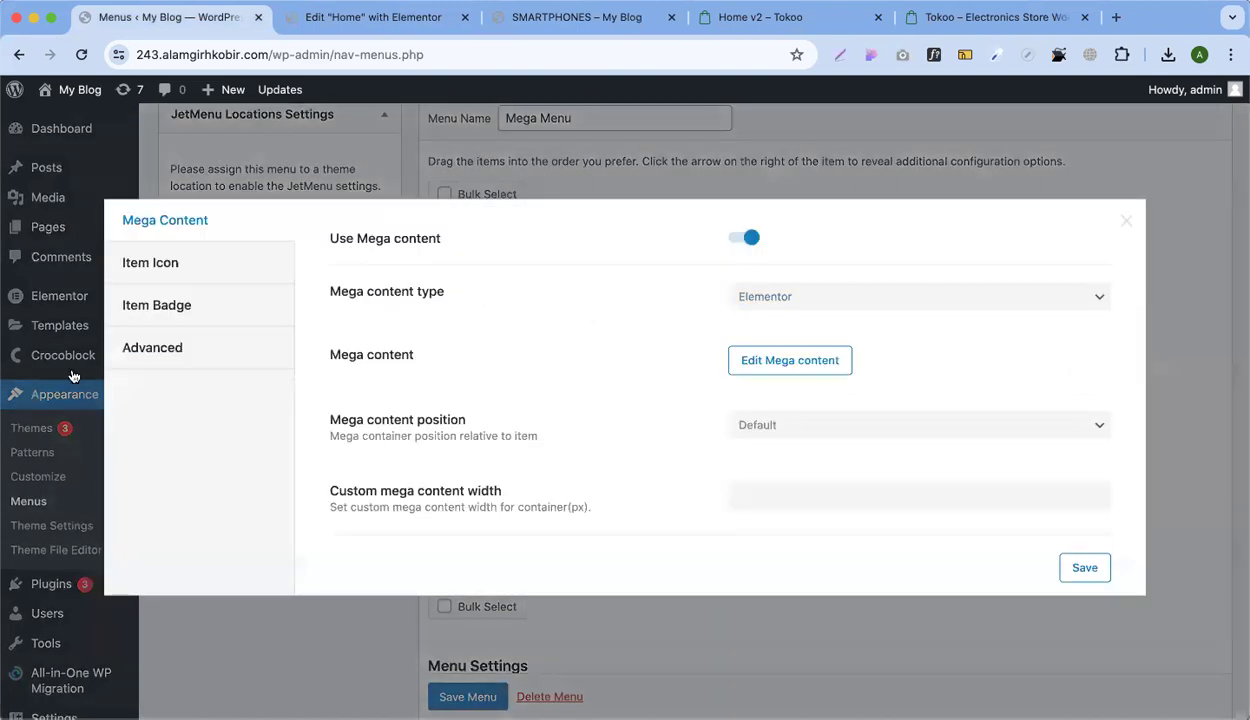
pyautogui.click(152, 347)
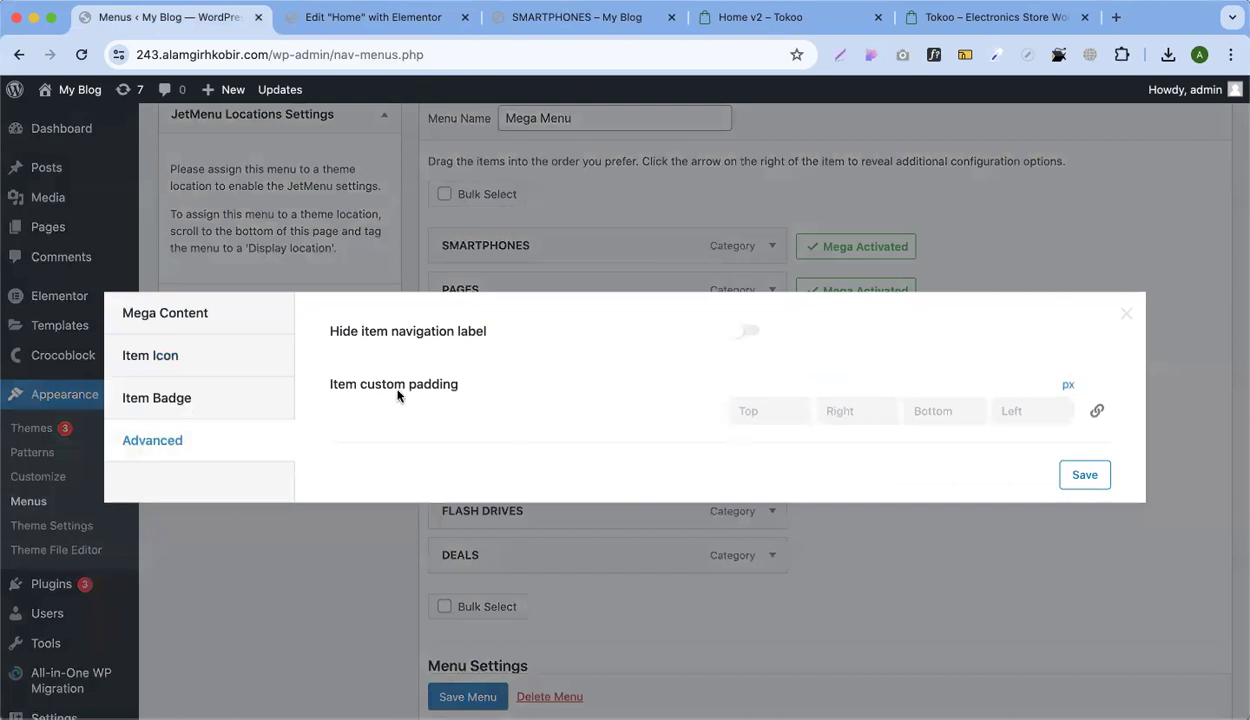
pyautogui.click(148, 318)
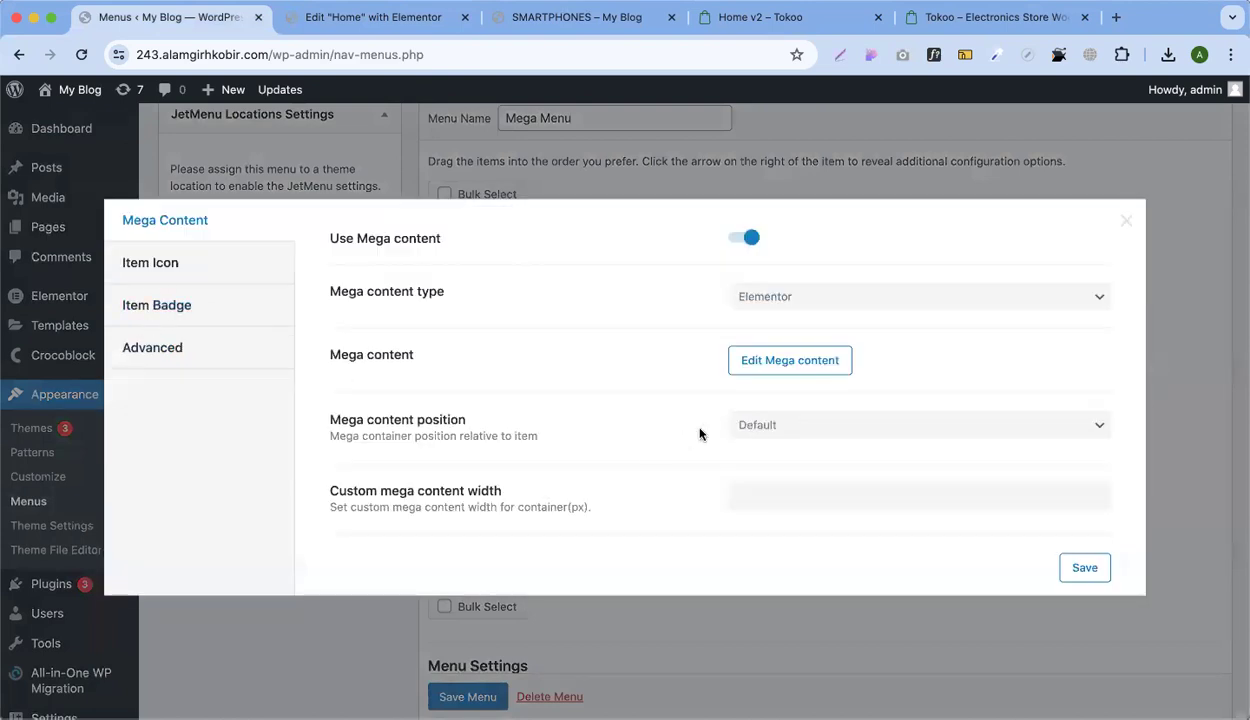
pyautogui.moveTo(316, 434); pyautogui.dragTo(543, 437)
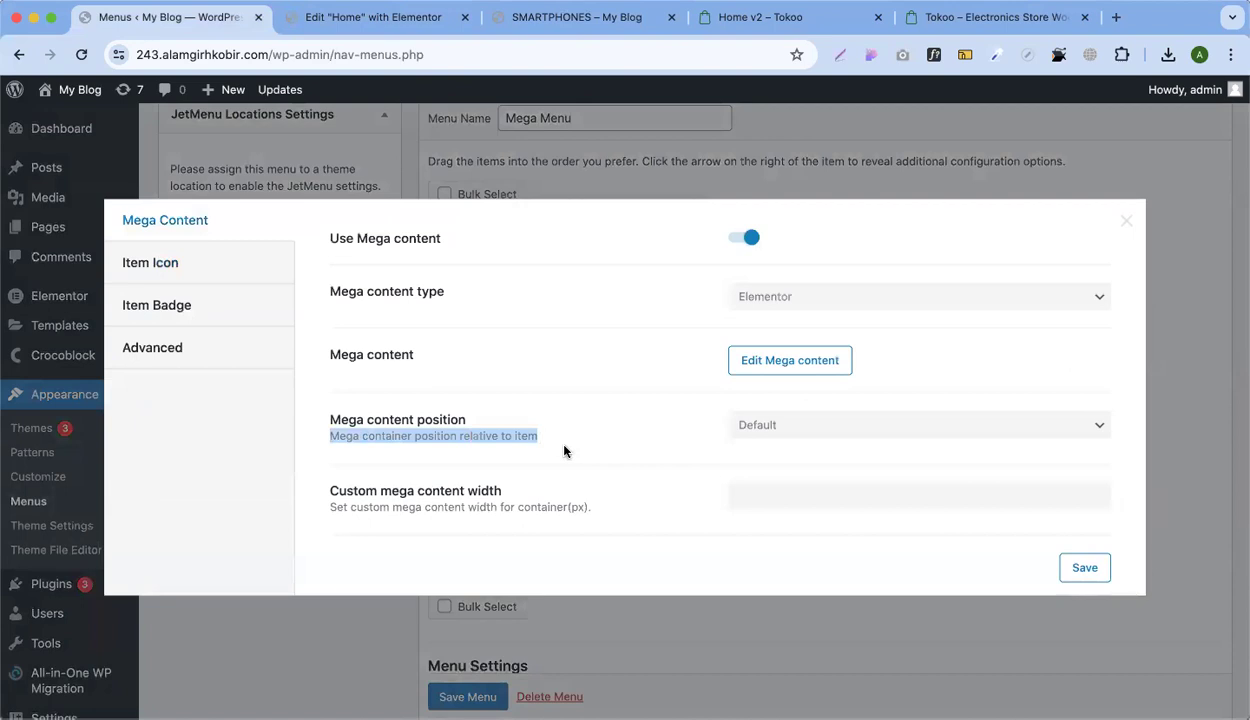
pyautogui.moveTo(322, 483); pyautogui.dragTo(633, 508)
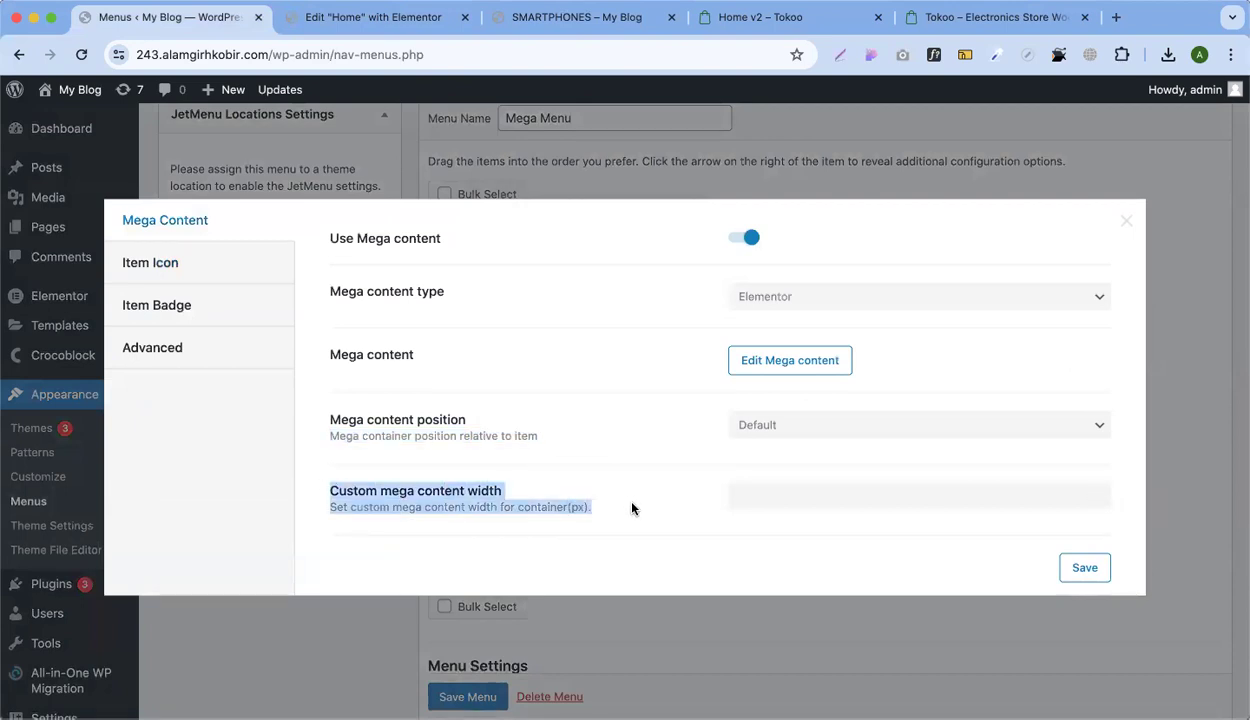
pyautogui.click(661, 503)
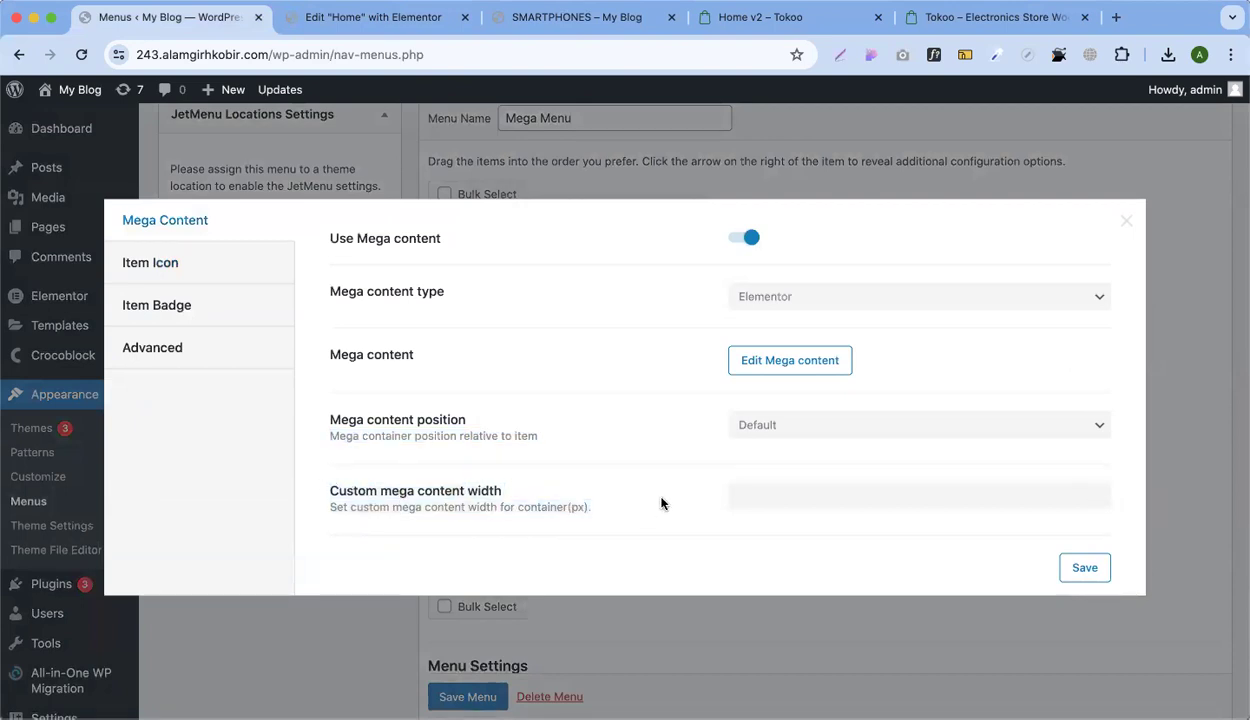
pyautogui.click(802, 422)
pyautogui.click(771, 441)
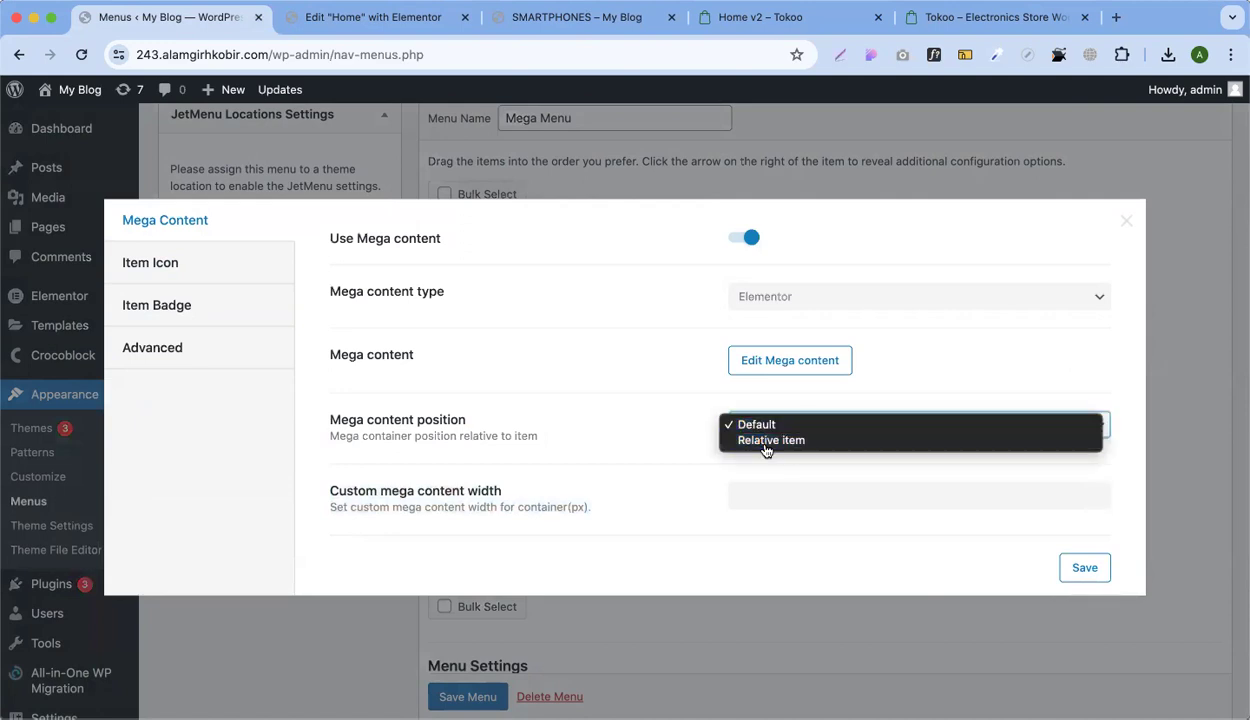
pyautogui.click(1079, 570)
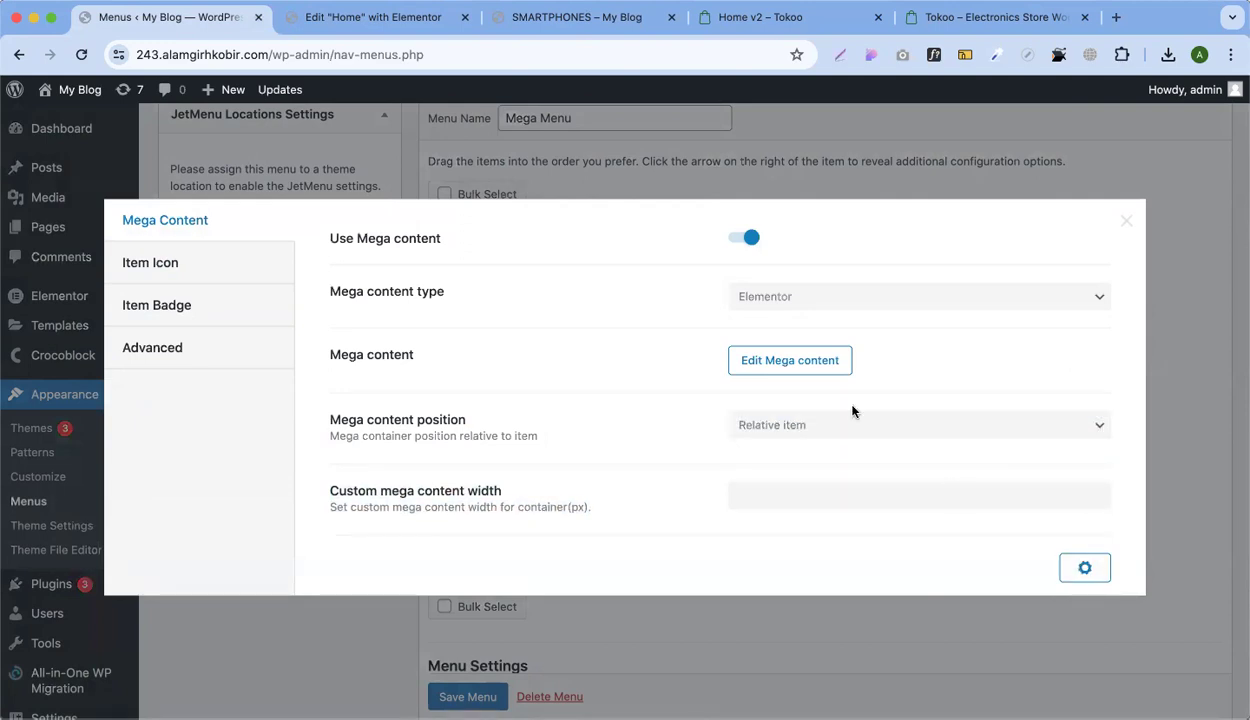
# Reload the live category page and check where the SMARTPHONES and PAGES dropdowns open
pyautogui.click(521, 20)
pyautogui.click(79, 56)
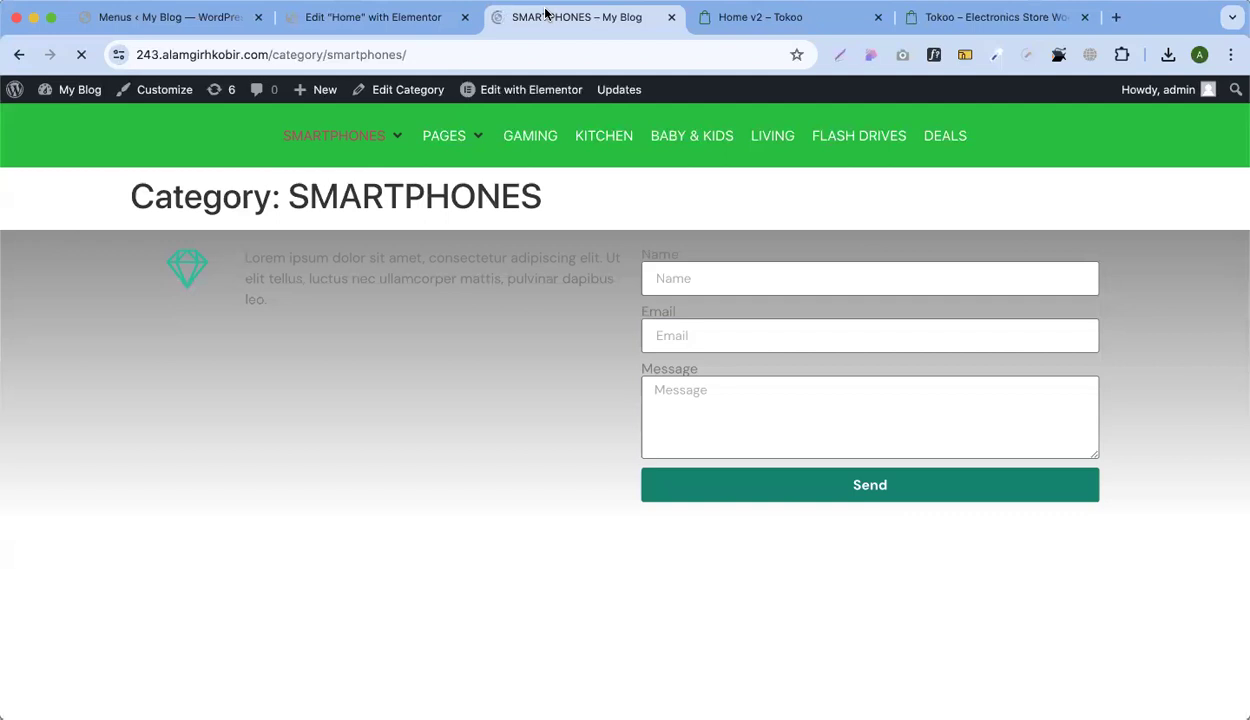
pyautogui.moveTo(330, 135)
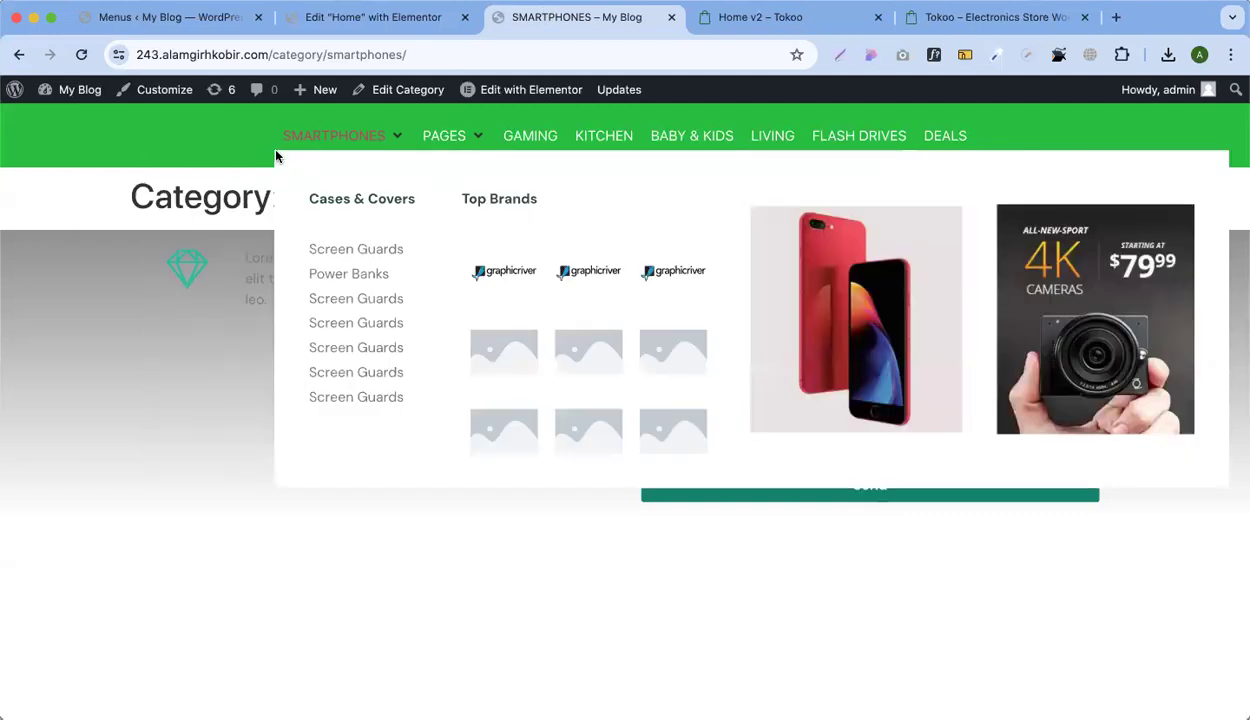
pyautogui.moveTo(432, 140)
# Close the browser tab holding the Elementor editor for the Home page
pyautogui.click(385, 1)
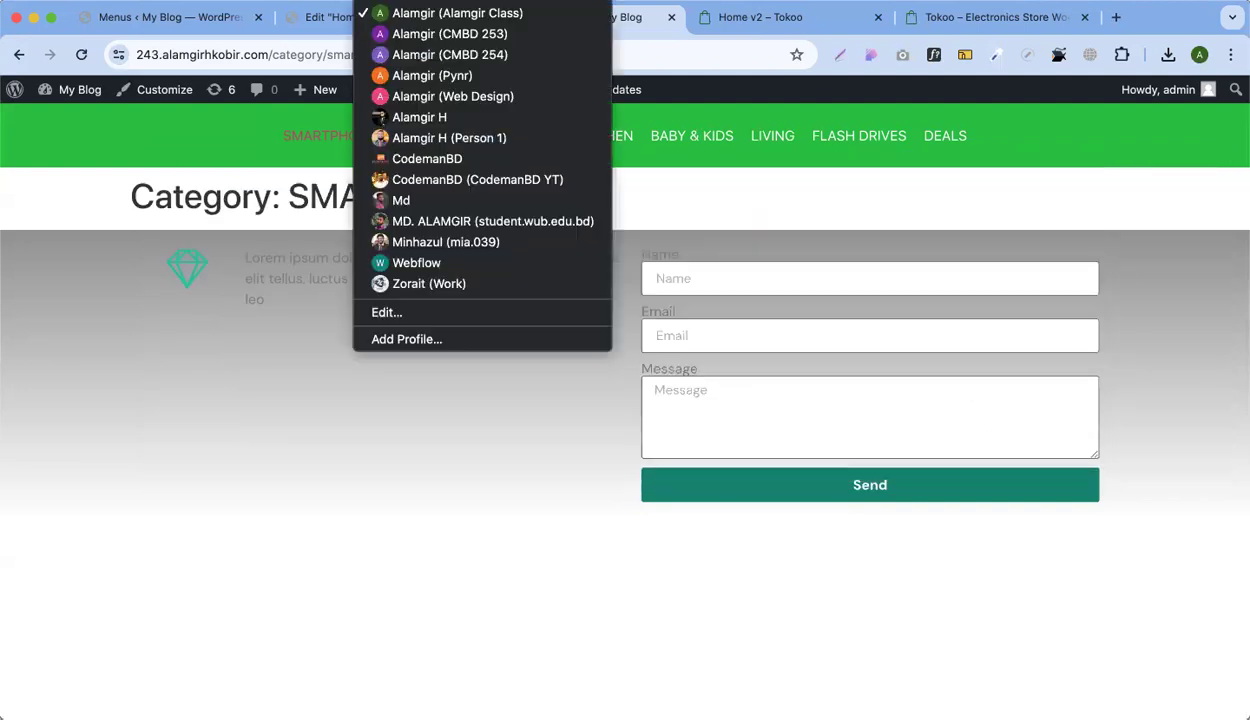
pyautogui.press('Escape')
pyautogui.click(413, 18)
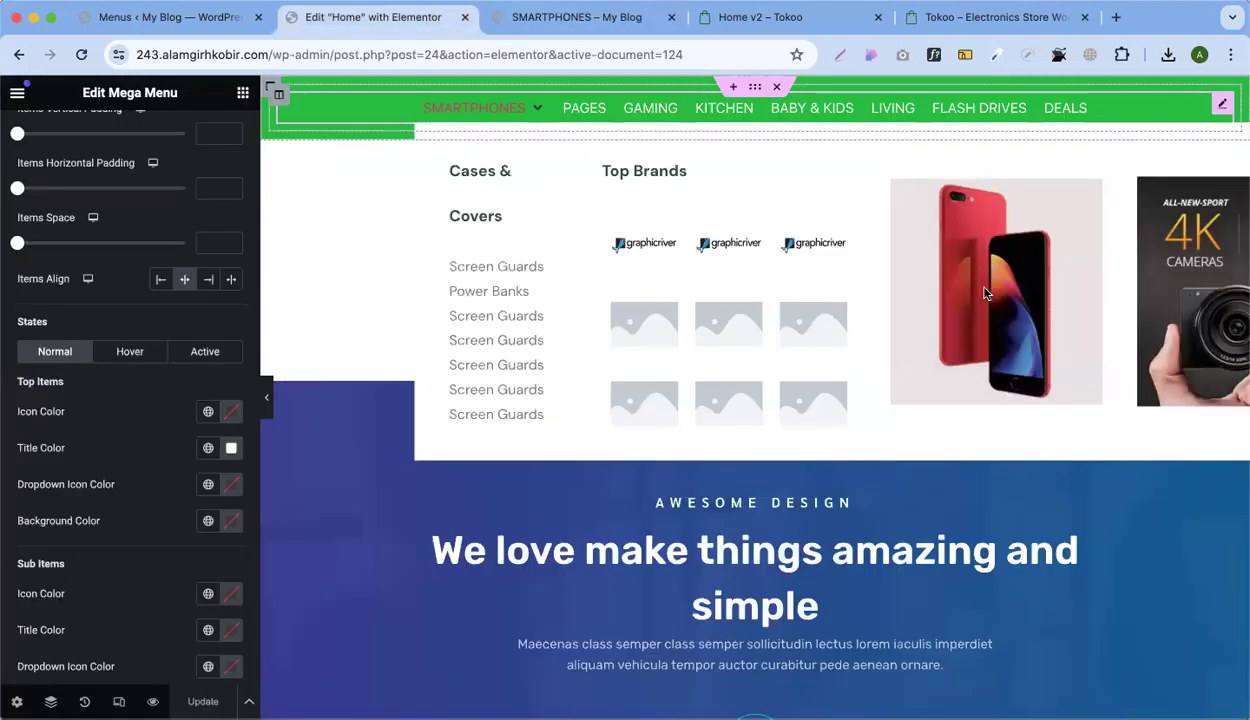
pyautogui.click(465, 17)
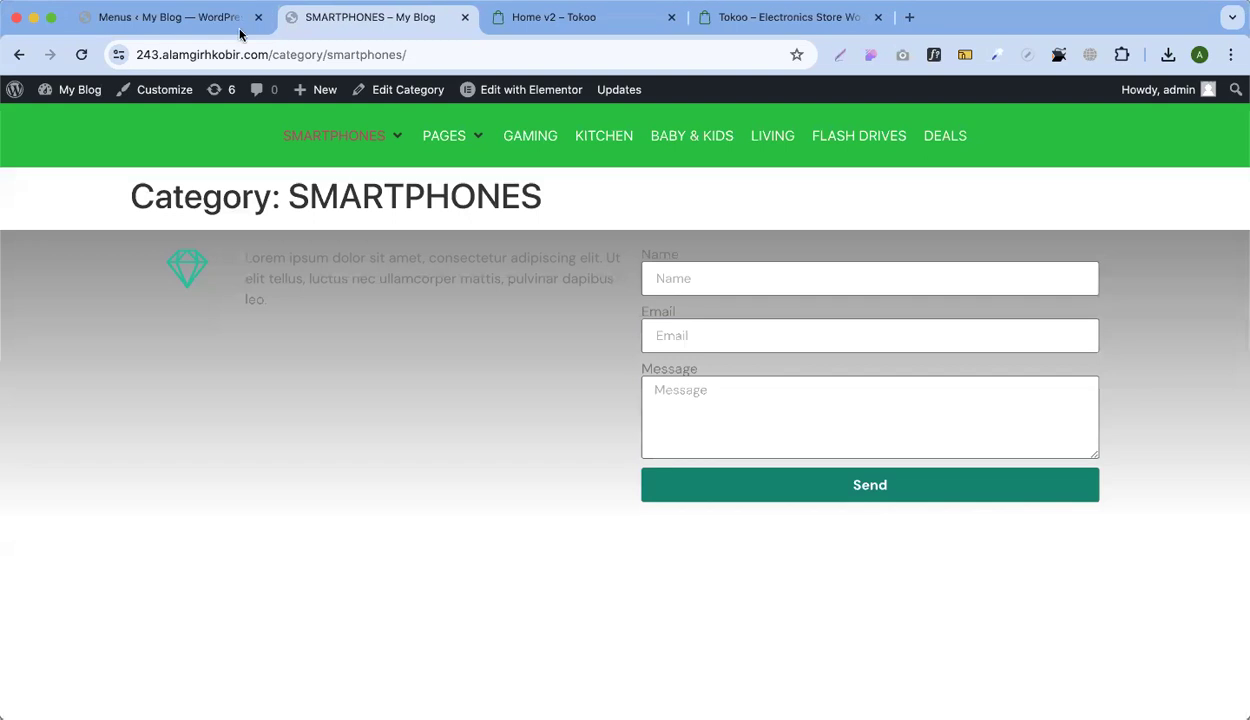
# Set the PAGES menu item's mega content position to Relative item, save it, and check the PAGES dropdown on the live category page
pyautogui.click(211, 20)
pyautogui.click(1193, 302)
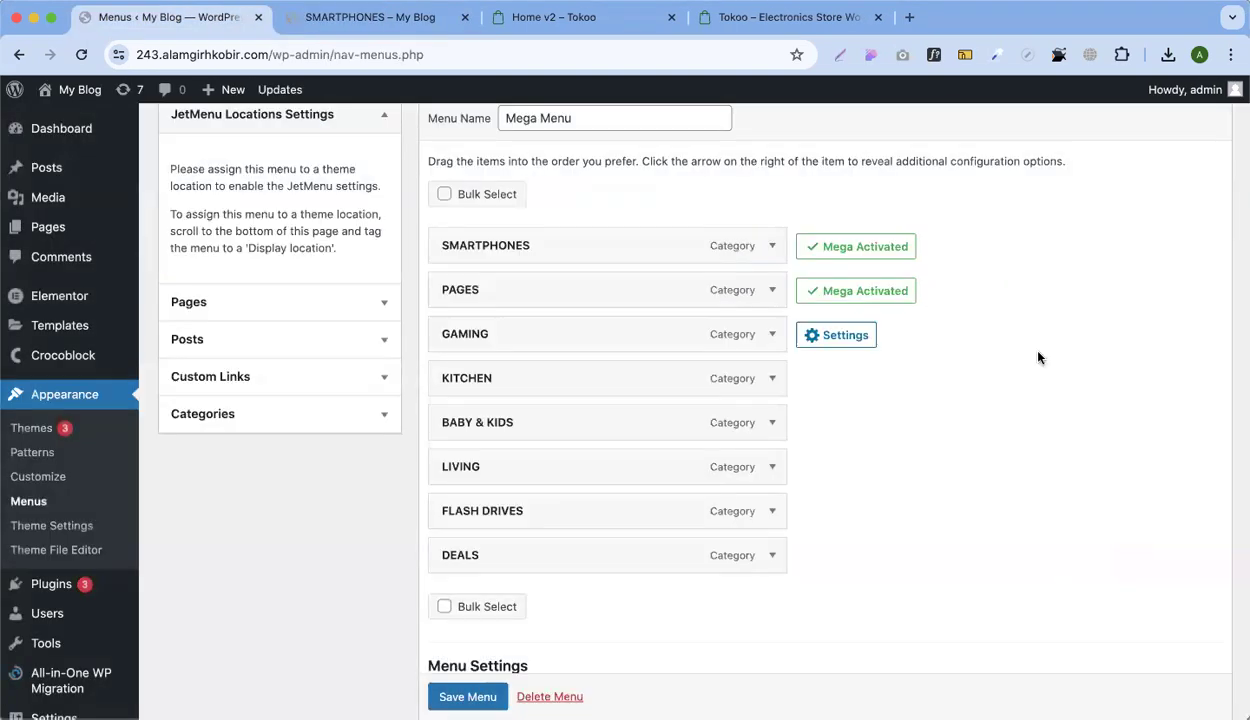
pyautogui.click(945, 290)
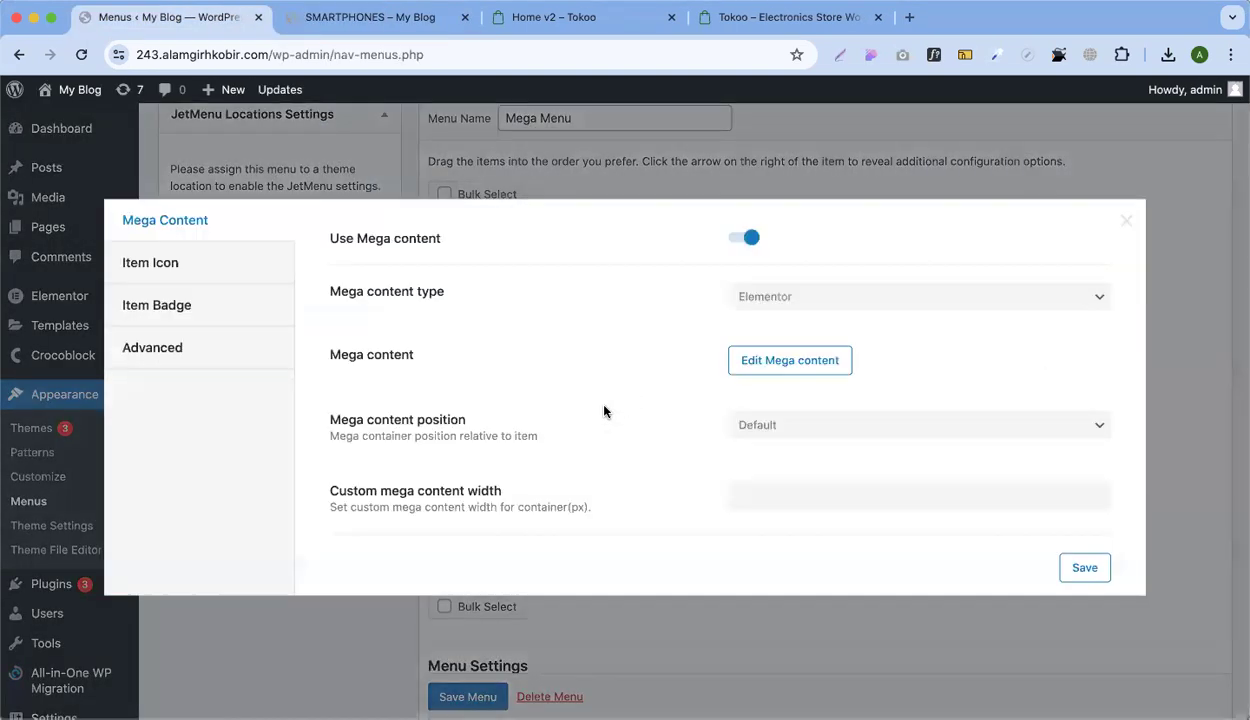
pyautogui.click(806, 427)
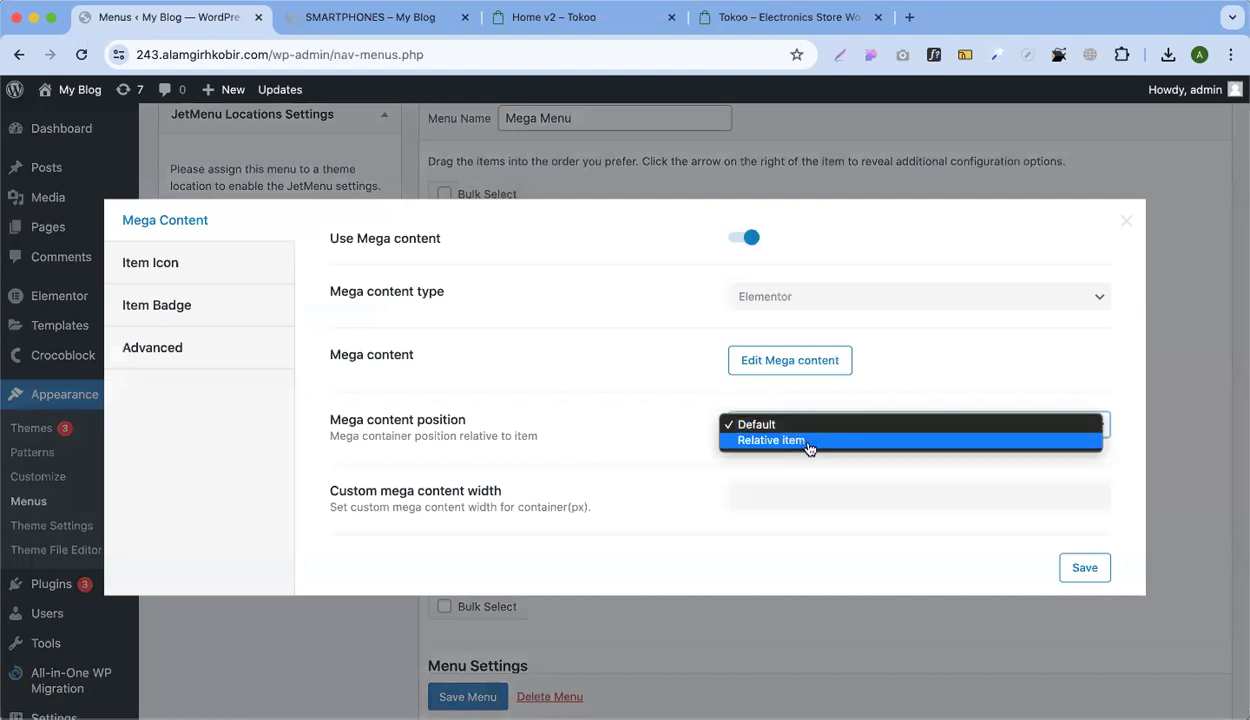
pyautogui.click(800, 443)
pyautogui.click(1086, 568)
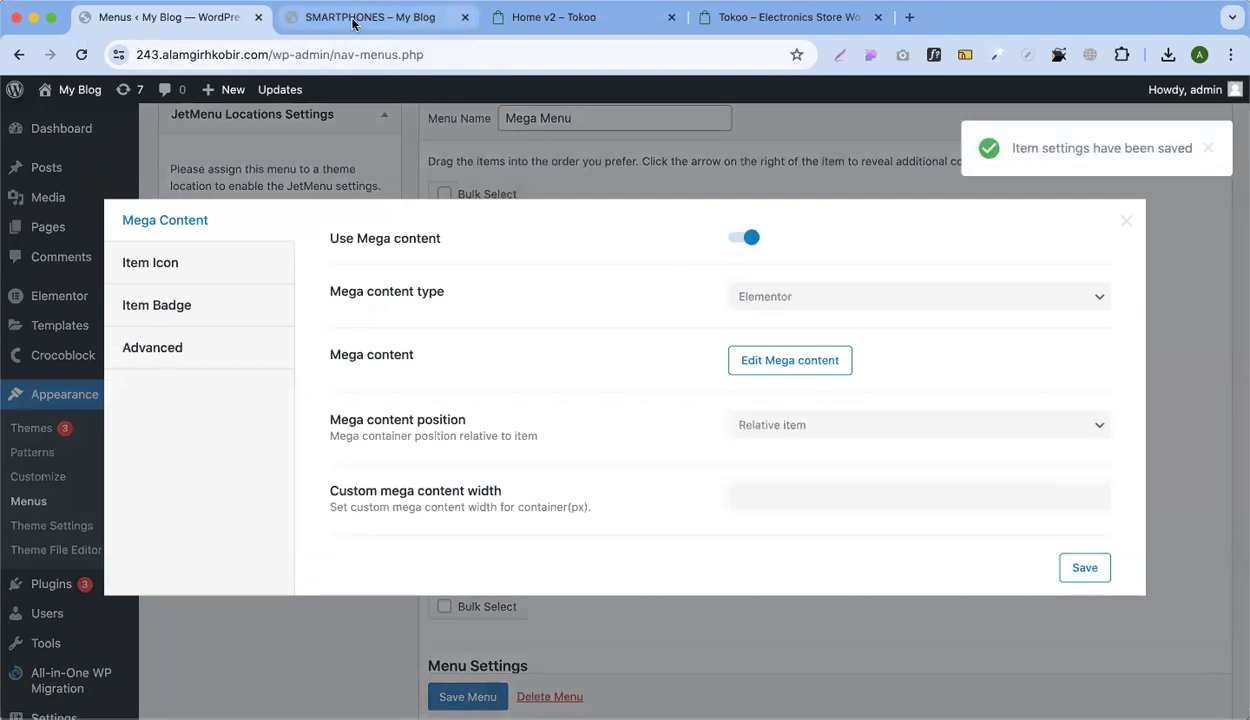
pyautogui.click(414, 21)
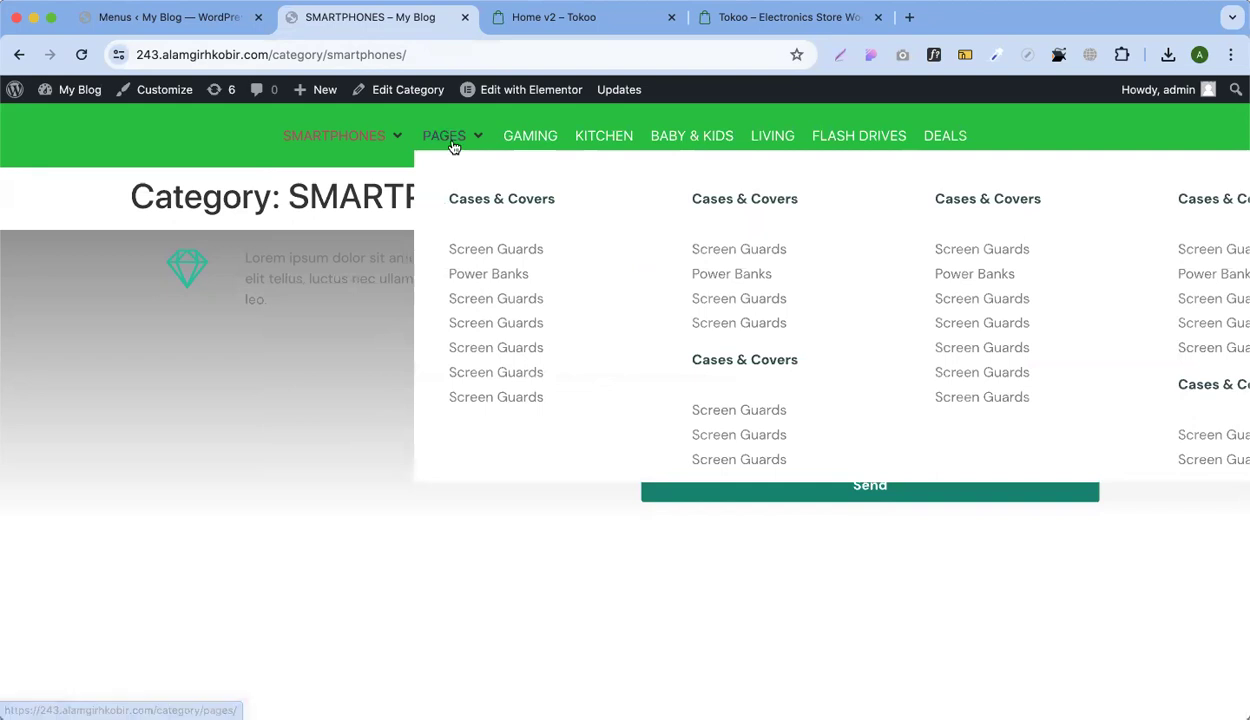
# Set the PAGES item's custom mega content width to 150 px, save it, and reload the live category page to check the dropdown
pyautogui.click(178, 20)
pyautogui.click(783, 497)
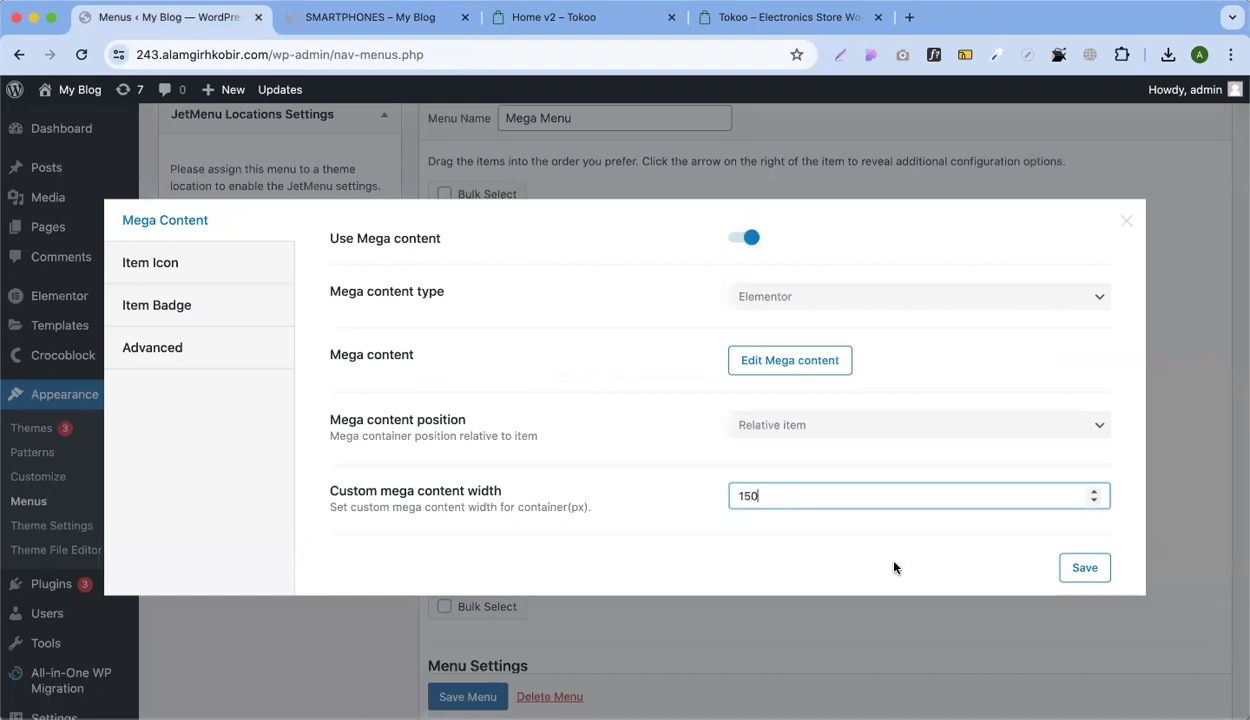
pyautogui.click(1080, 570)
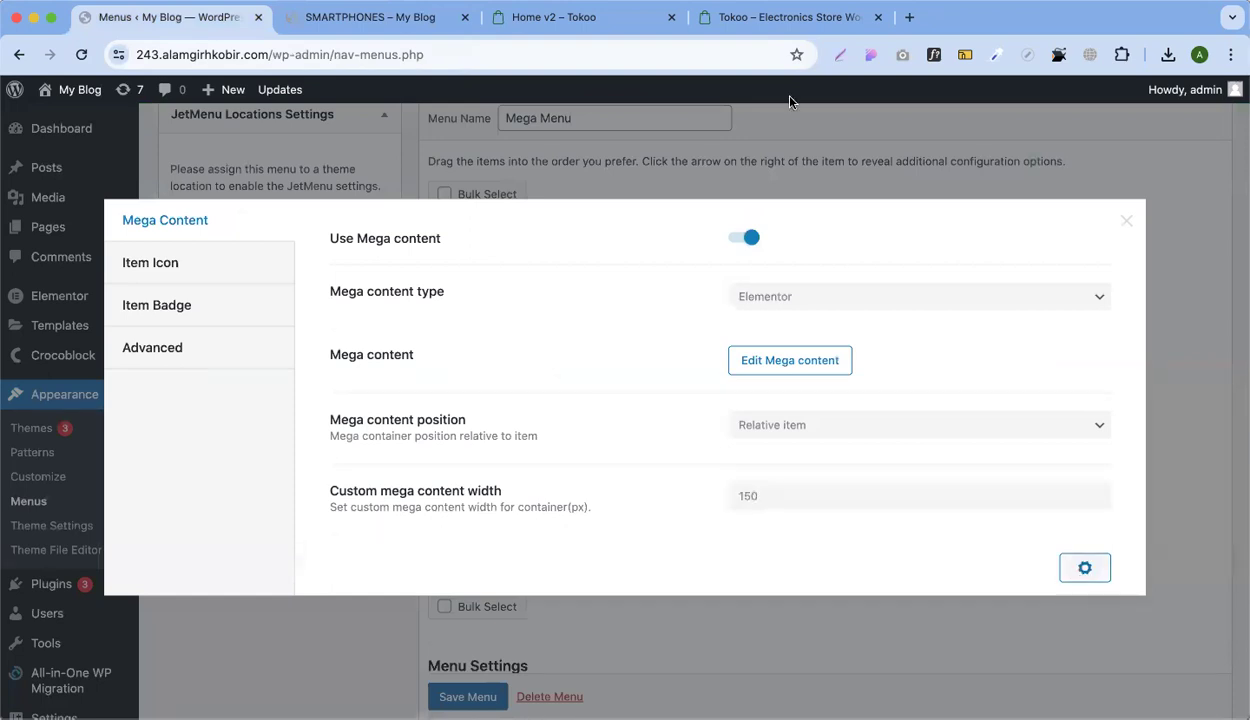
pyautogui.click(381, 16)
pyautogui.click(79, 56)
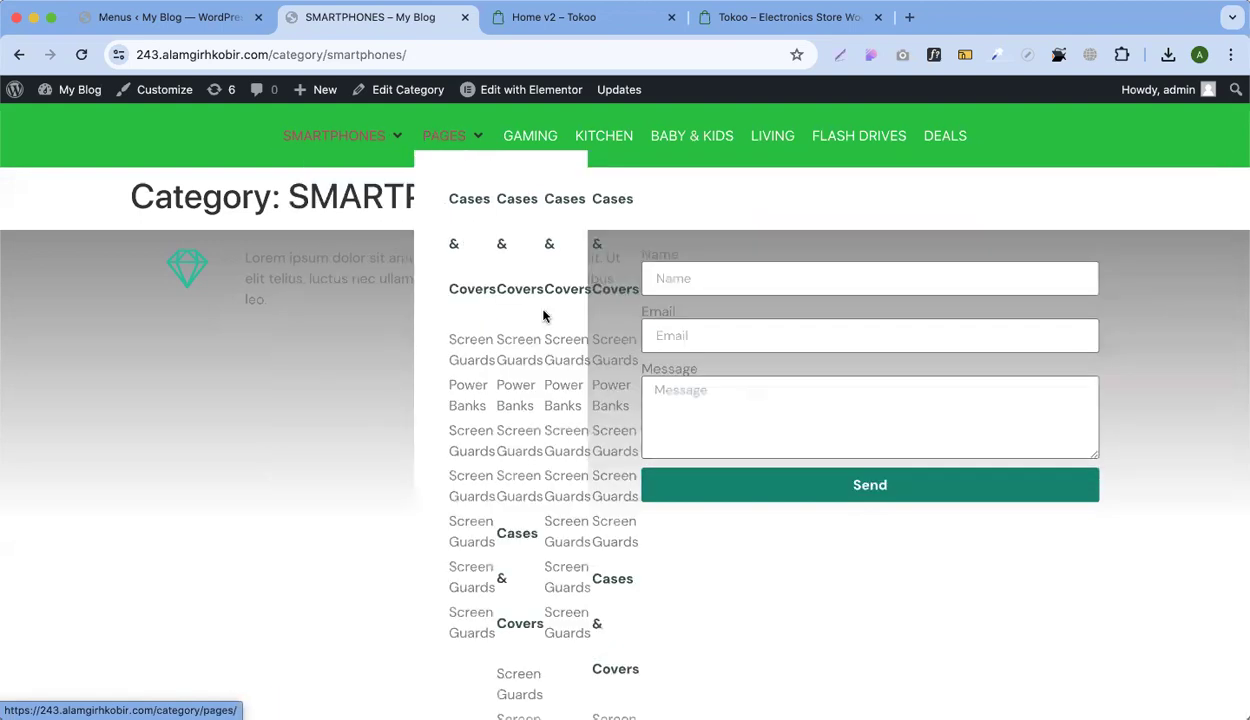
# Clear the PAGES item's custom mega content width and save the item settings
pyautogui.click(200, 17)
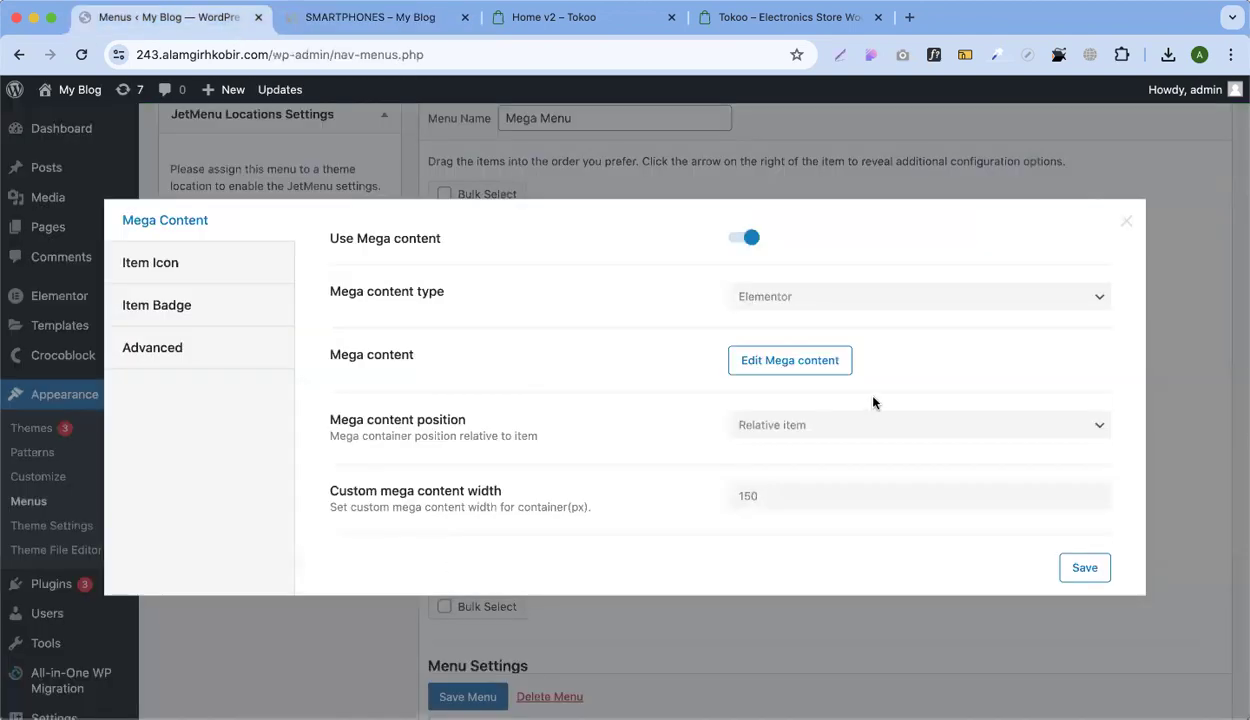
pyautogui.click(748, 496)
pyautogui.press('BackSpace')
pyautogui.press('BackSpace')
pyautogui.press('BackSpace')
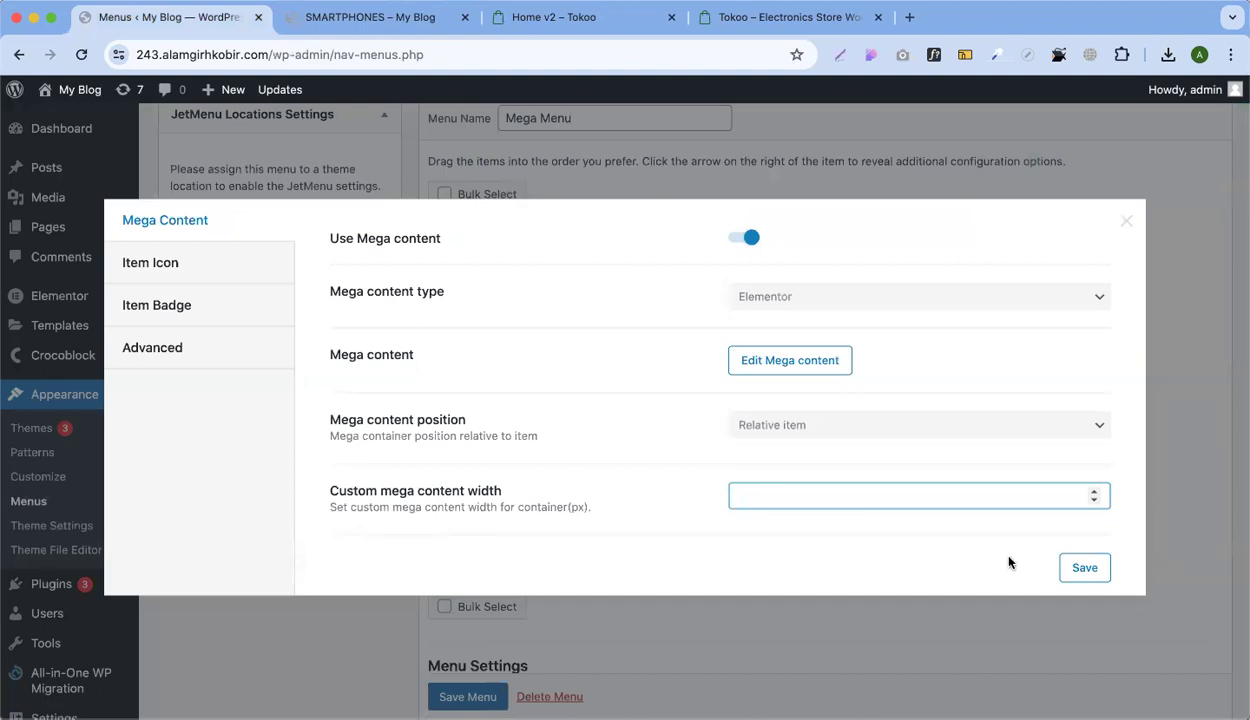
pyautogui.click(1084, 567)
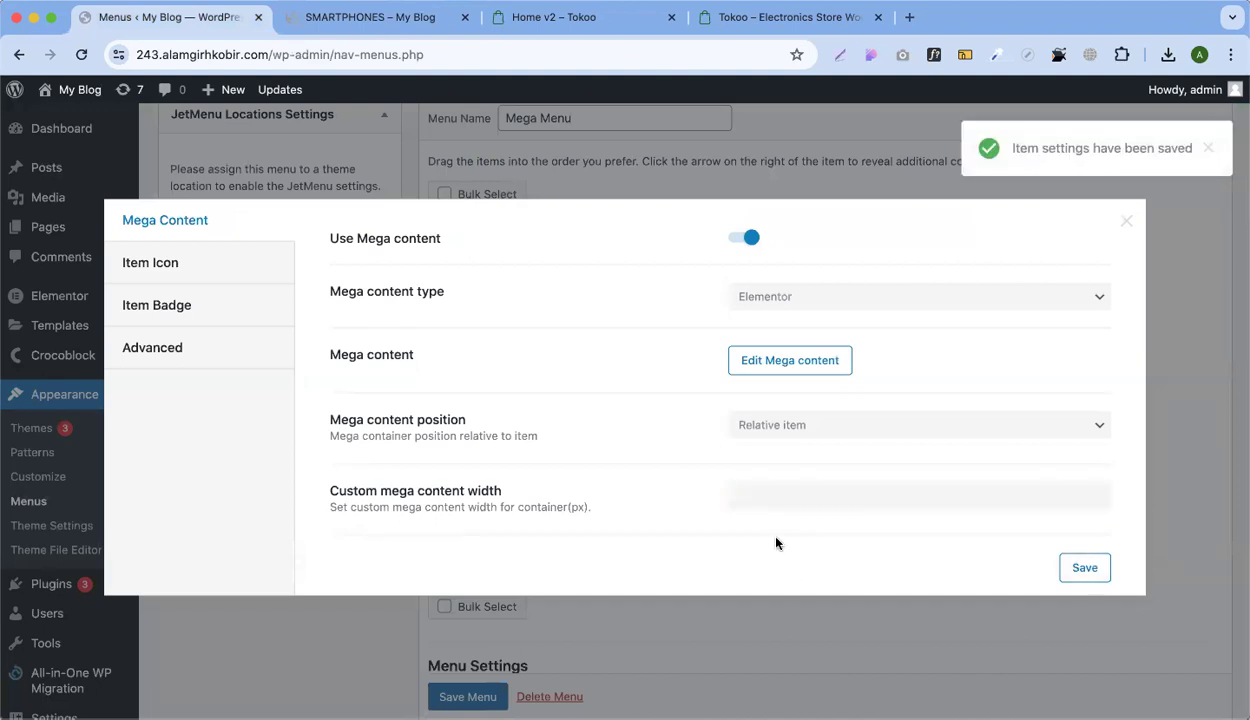
# Set the PAGES item's mega content position to Default, save it, and close the item settings
pyautogui.click(790, 425)
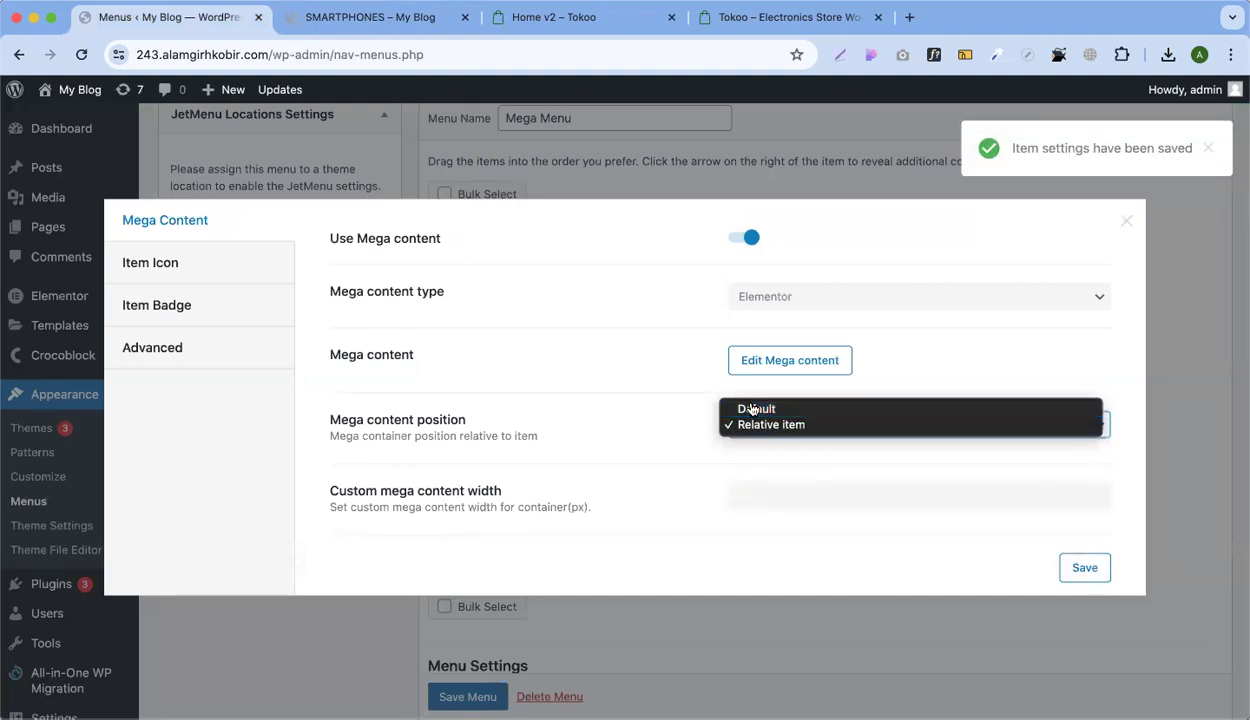
pyautogui.click(753, 409)
pyautogui.click(1084, 567)
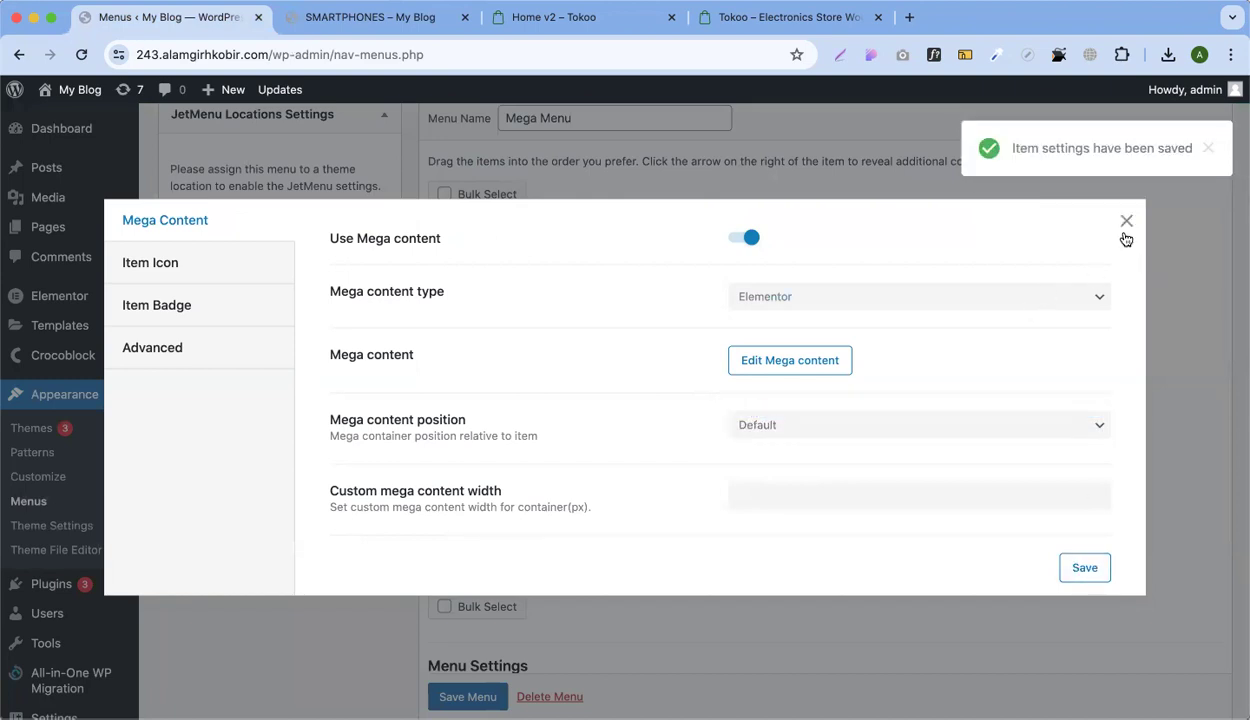
pyautogui.click(1212, 268)
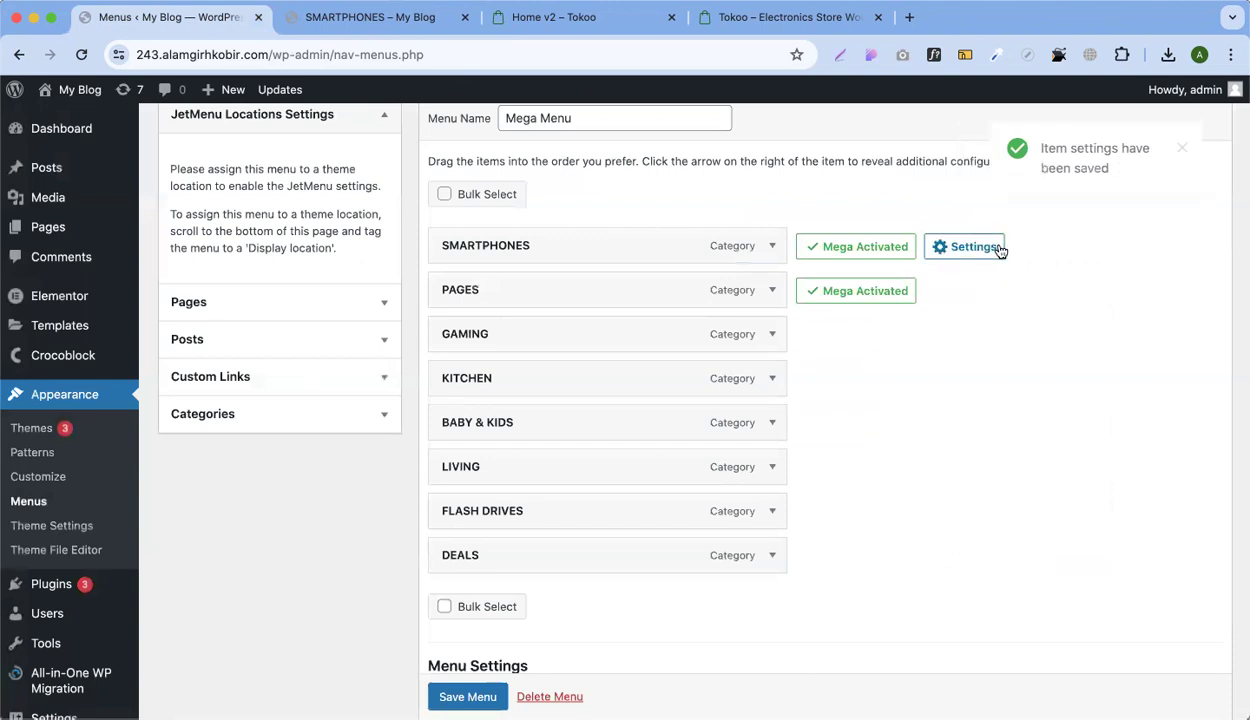
# Set the SMARTPHONES item's mega content position to Default, save it, and close the item settings
pyautogui.click(864, 291)
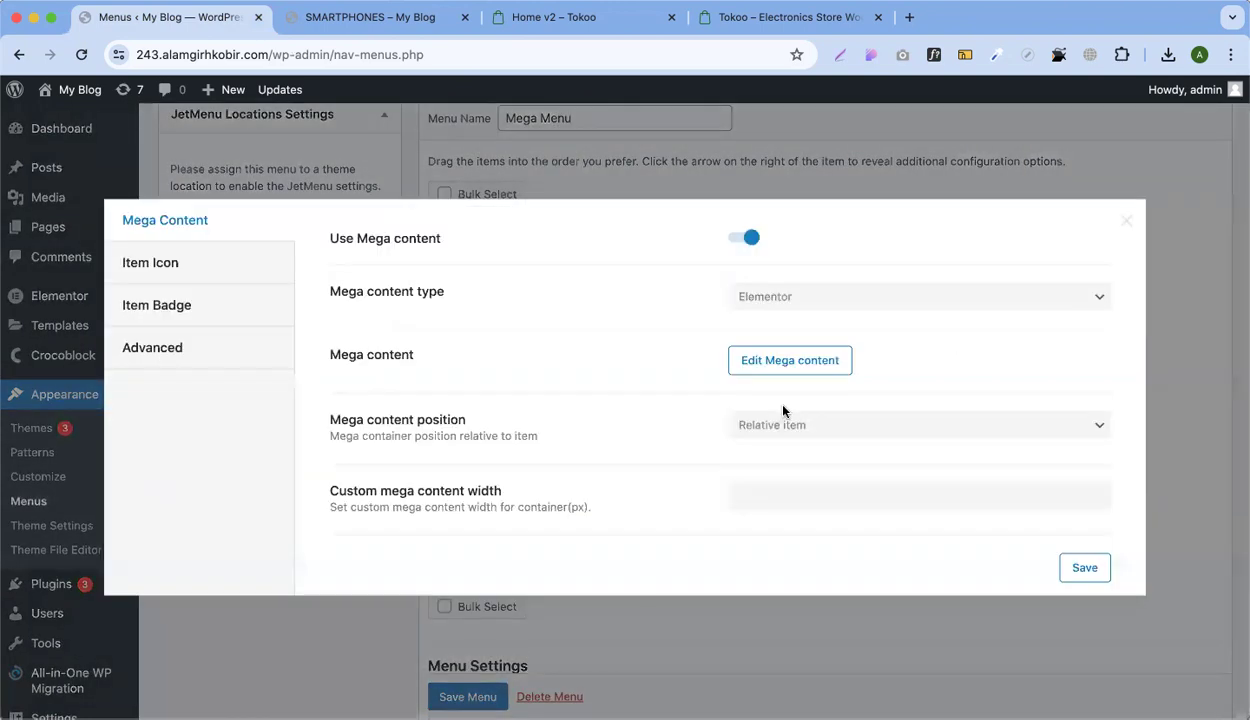
pyautogui.click(803, 424)
pyautogui.click(766, 407)
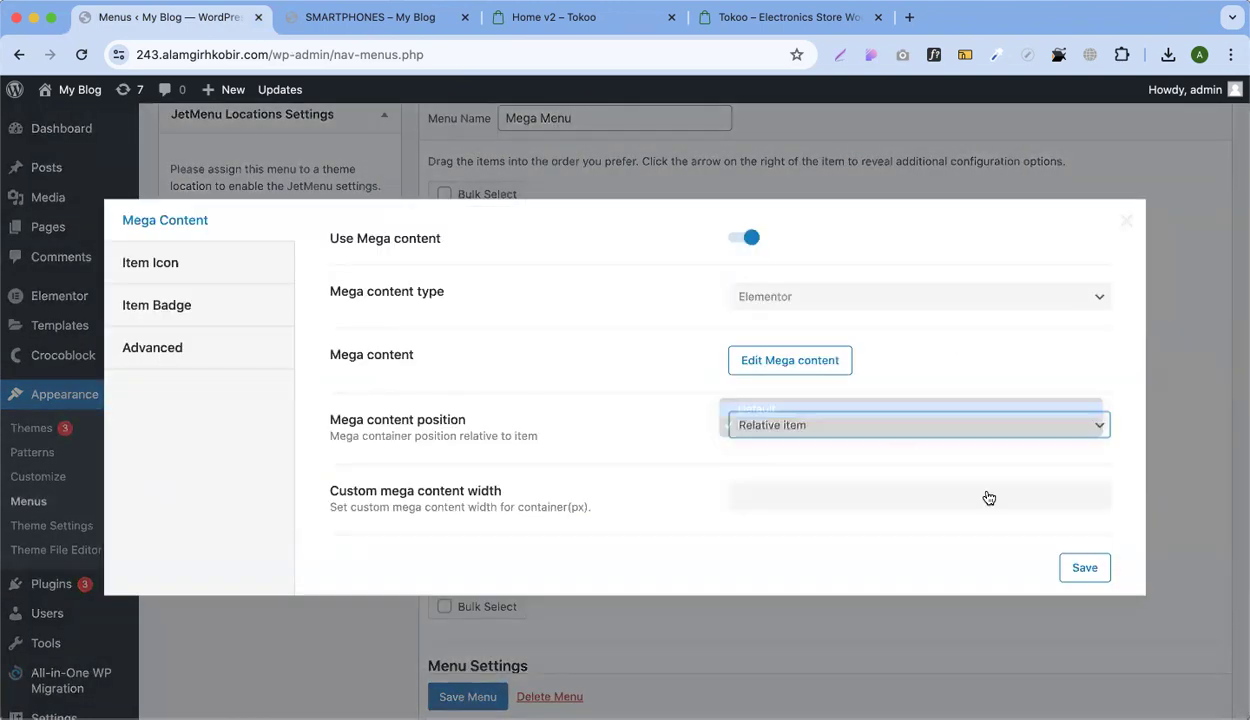
pyautogui.click(1085, 567)
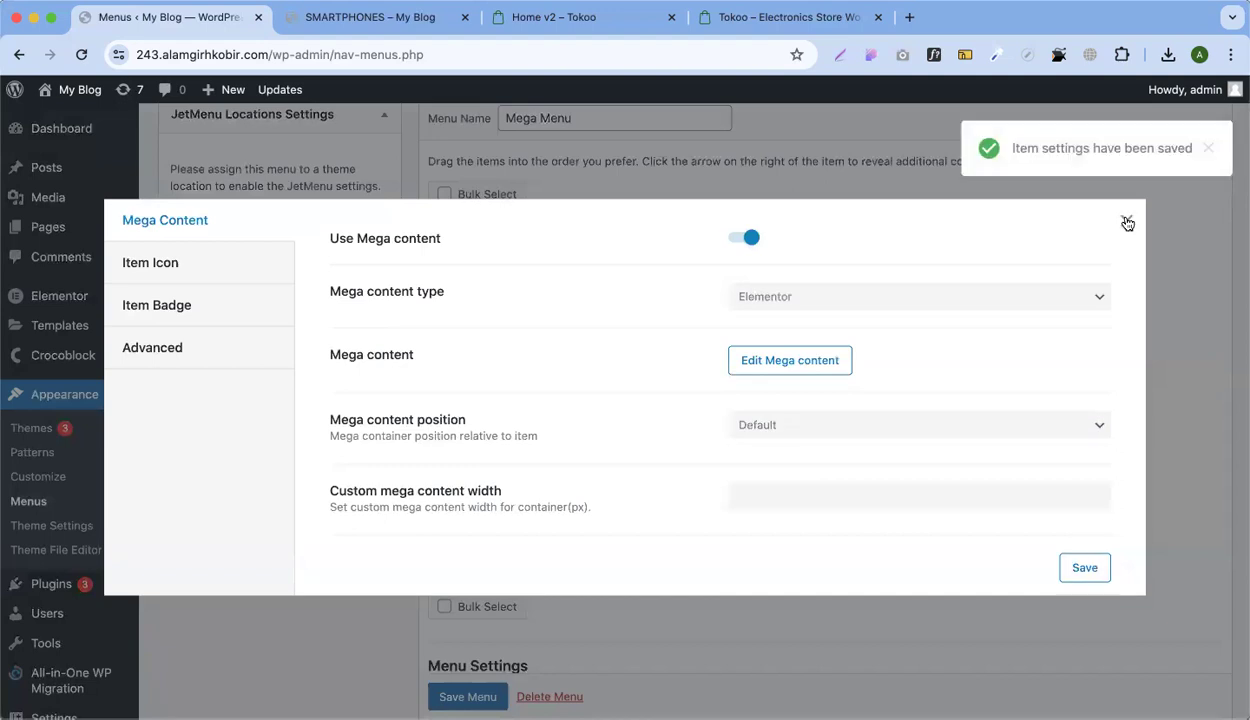
pyautogui.click(1127, 222)
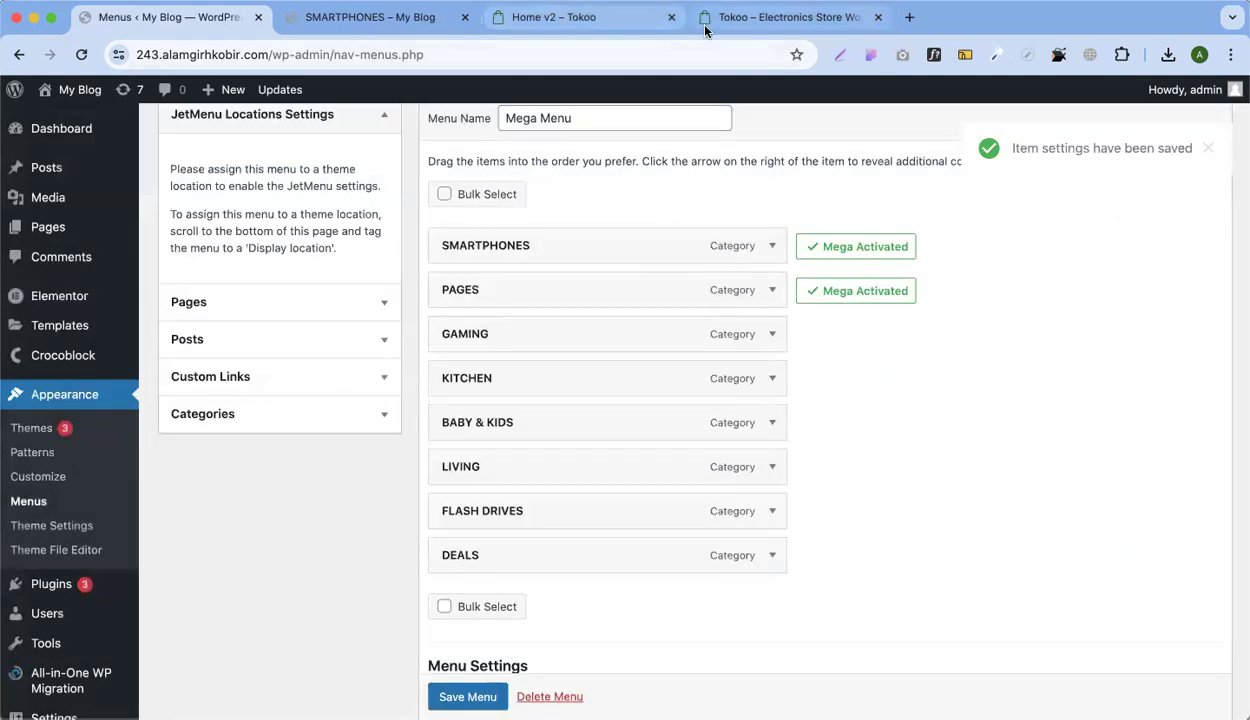
# Examine the horizontal menu on Tokoo's Home v2 page and the category icons in the vertical menu on its main demo page
pyautogui.click(570, 18)
pyautogui.moveTo(300, 158)
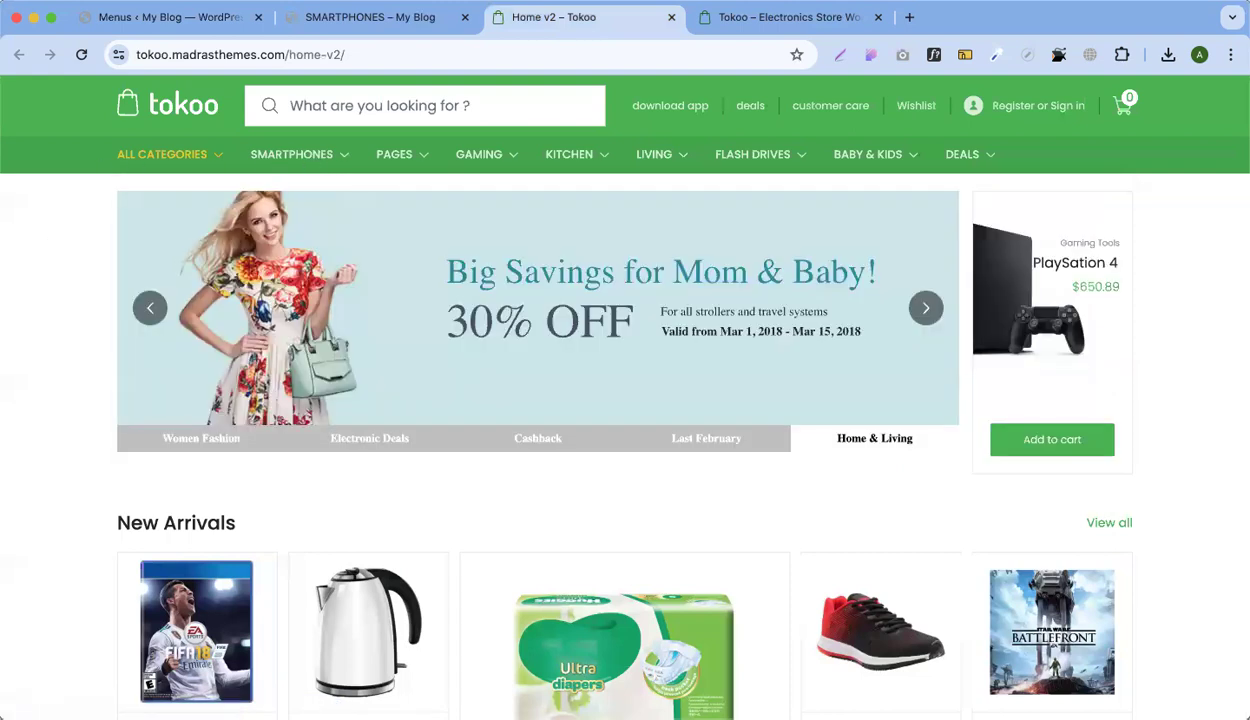
pyautogui.click(741, 20)
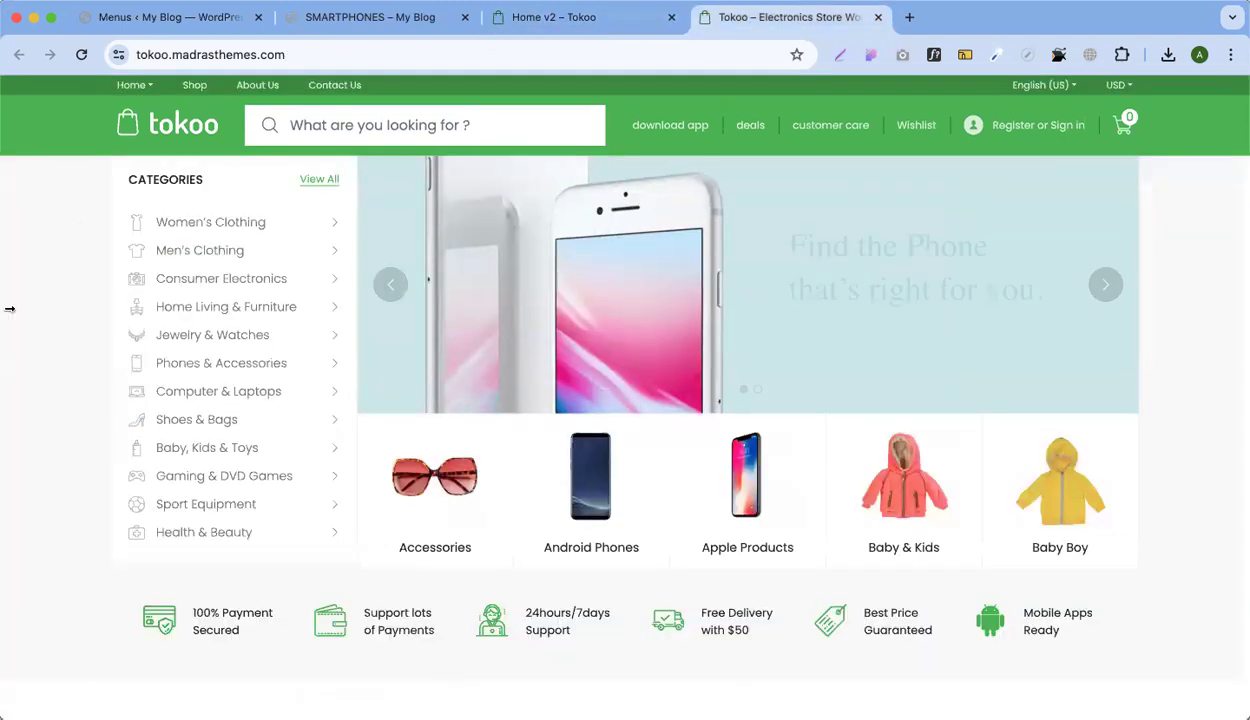
pyautogui.moveTo(123, 229)
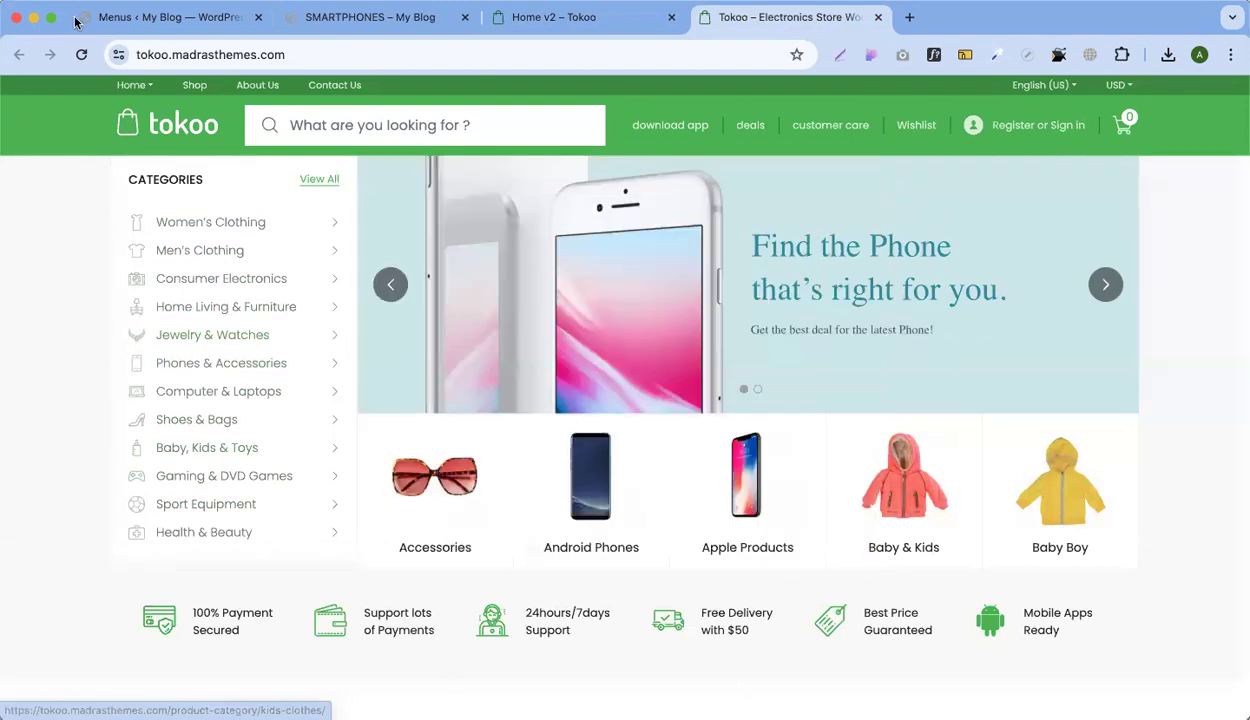
# Open the SMARTPHONES menu item's icon settings and bring up the media library for its SVG icon
pyautogui.click(106, 20)
pyautogui.moveTo(569, 472)
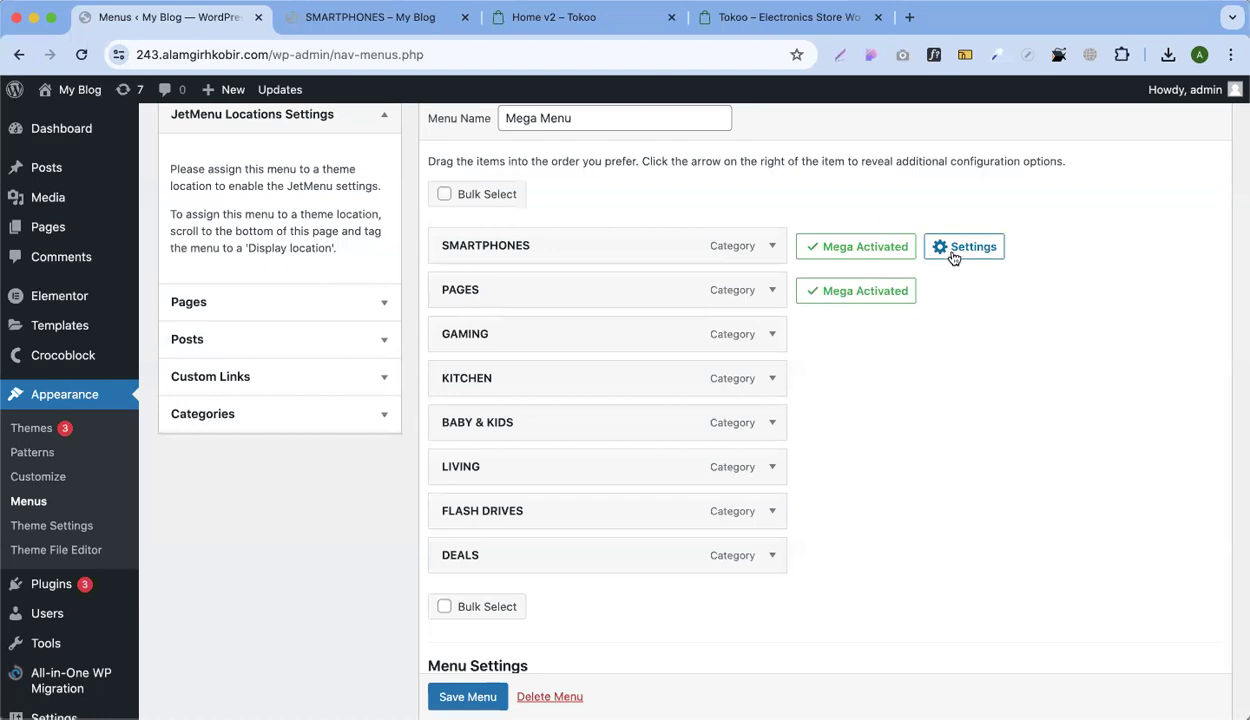
pyautogui.click(966, 248)
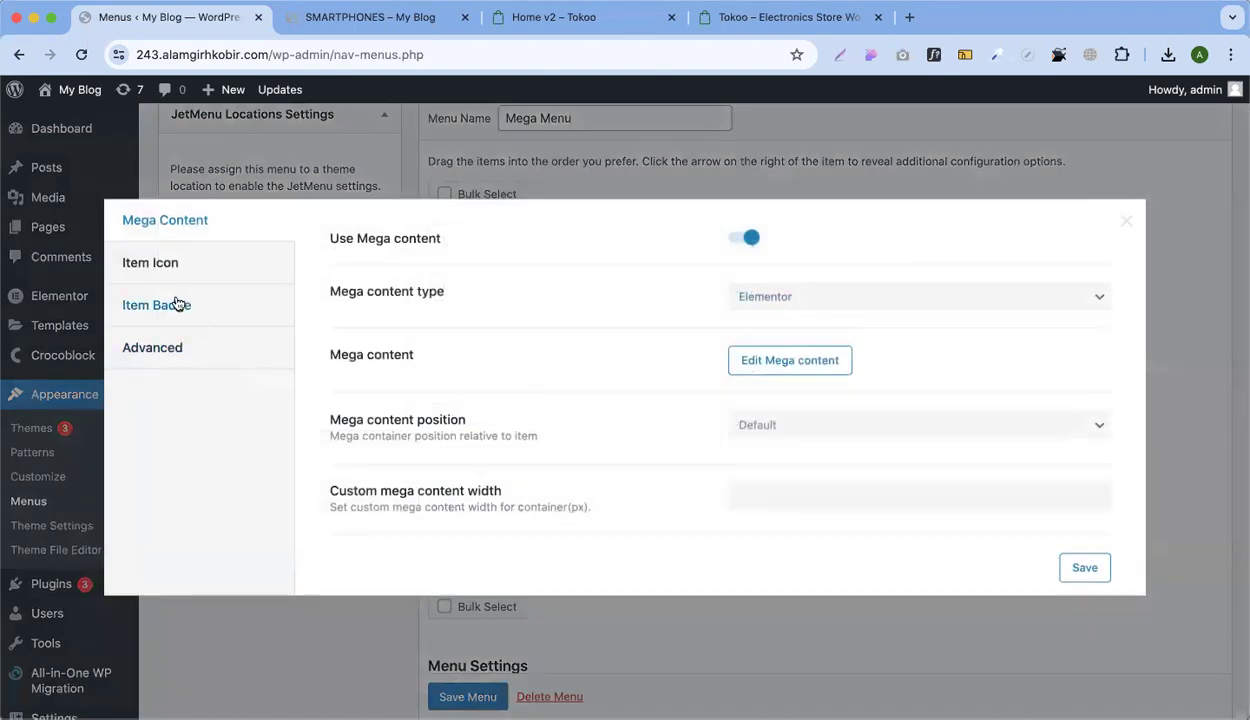
pyautogui.click(155, 268)
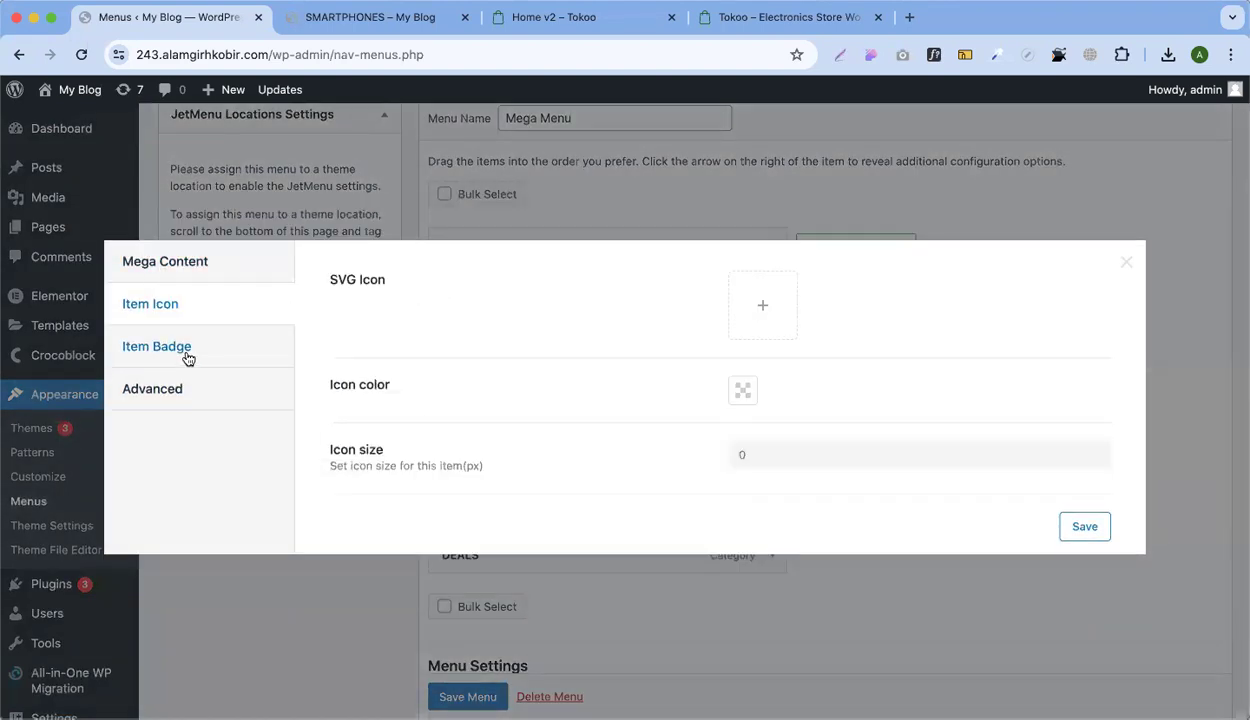
pyautogui.click(763, 307)
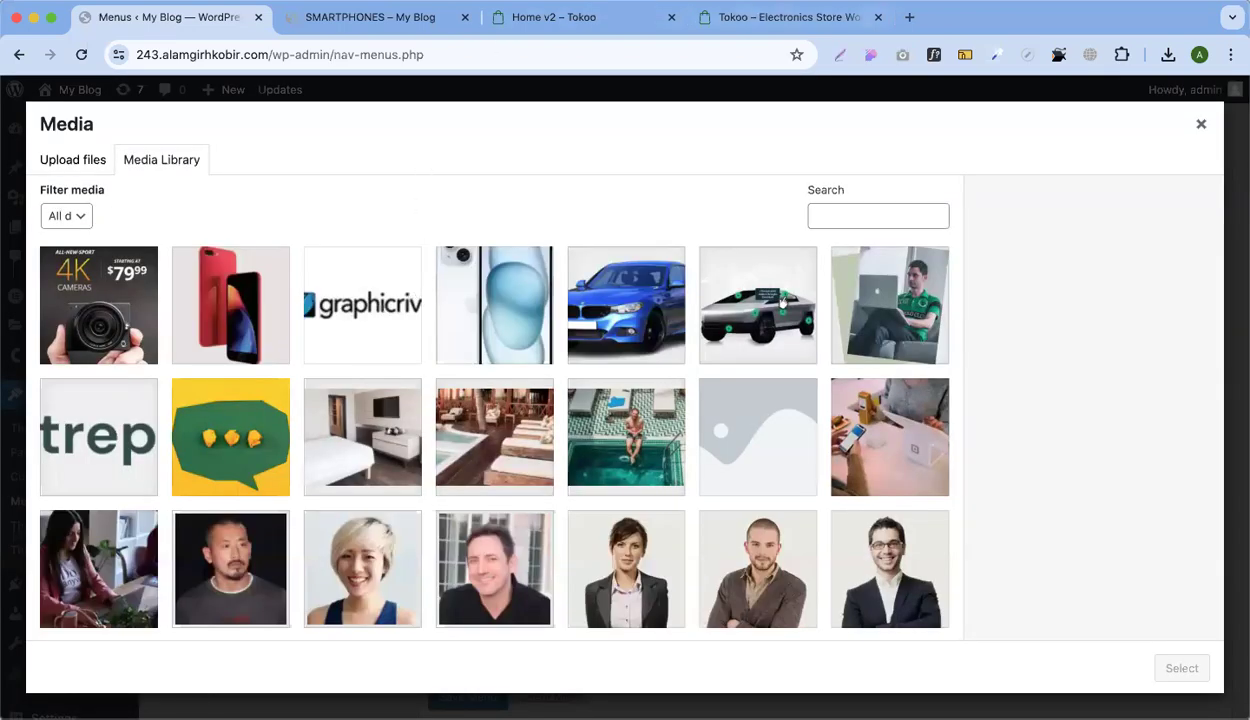
# Open icons8.com in a new browser tab
pyautogui.click(902, 20)
pyautogui.write('icon')
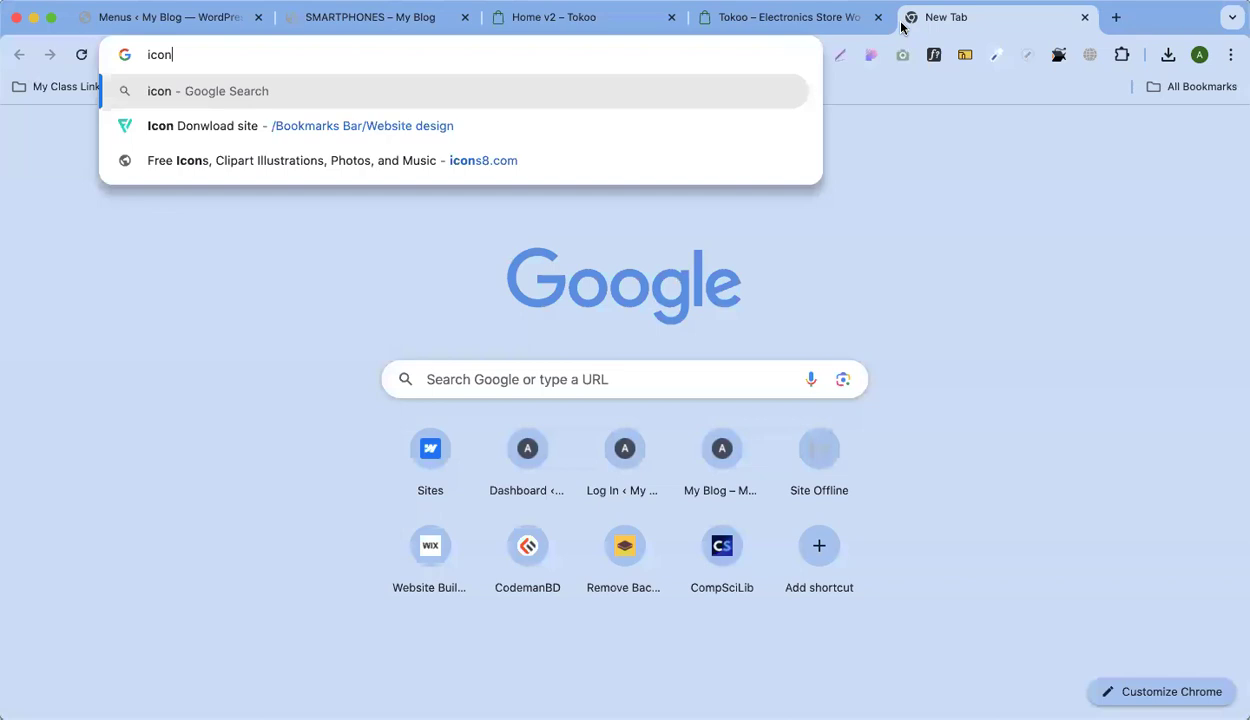
pyautogui.write('s')
pyautogui.press('BackSpace')
pyautogui.press('BackSpace')
pyautogui.press('BackSpace')
pyautogui.write('ons')
pyautogui.press('Return')
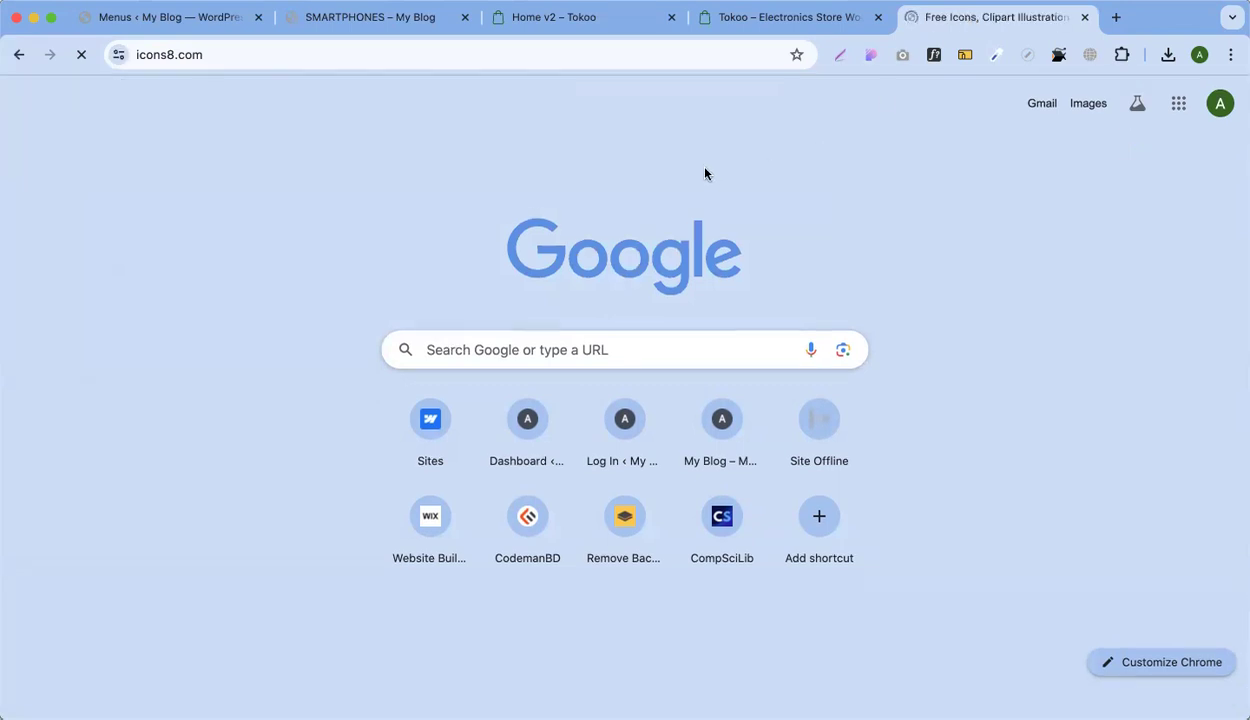
# Search Google for "svg icons" and open the SVG Repo website
pyautogui.click(390, 55)
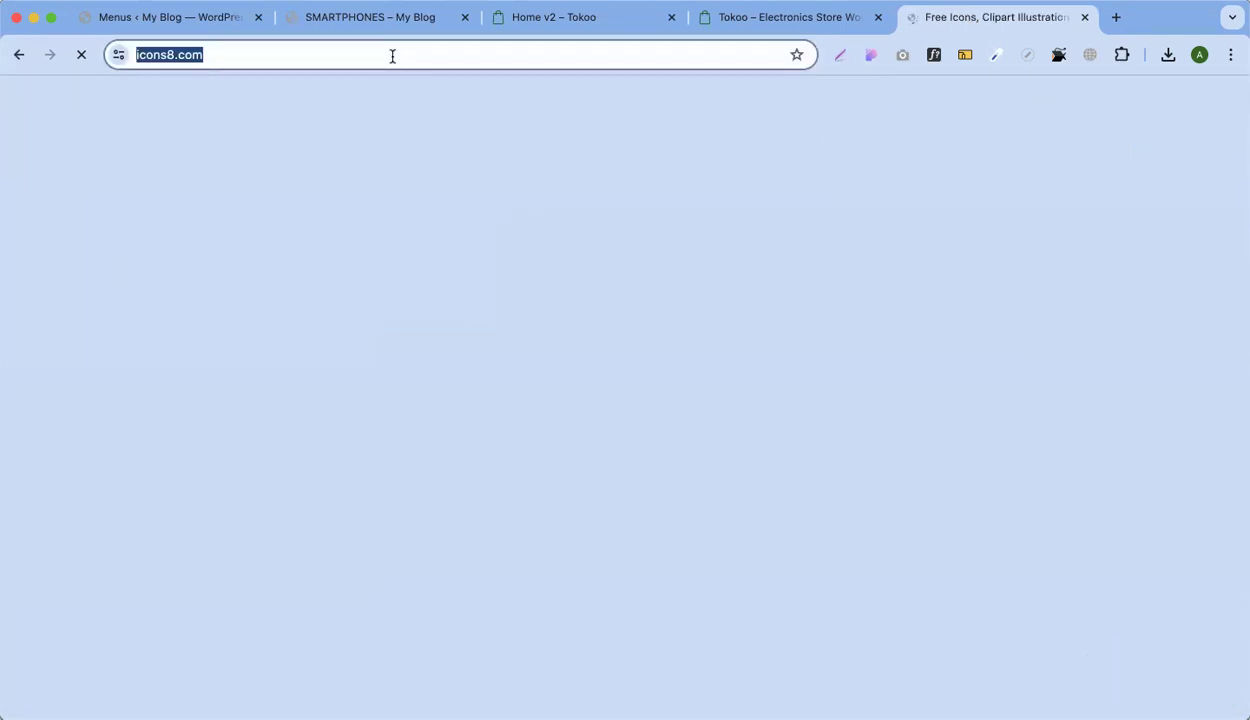
pyautogui.write('svg icon')
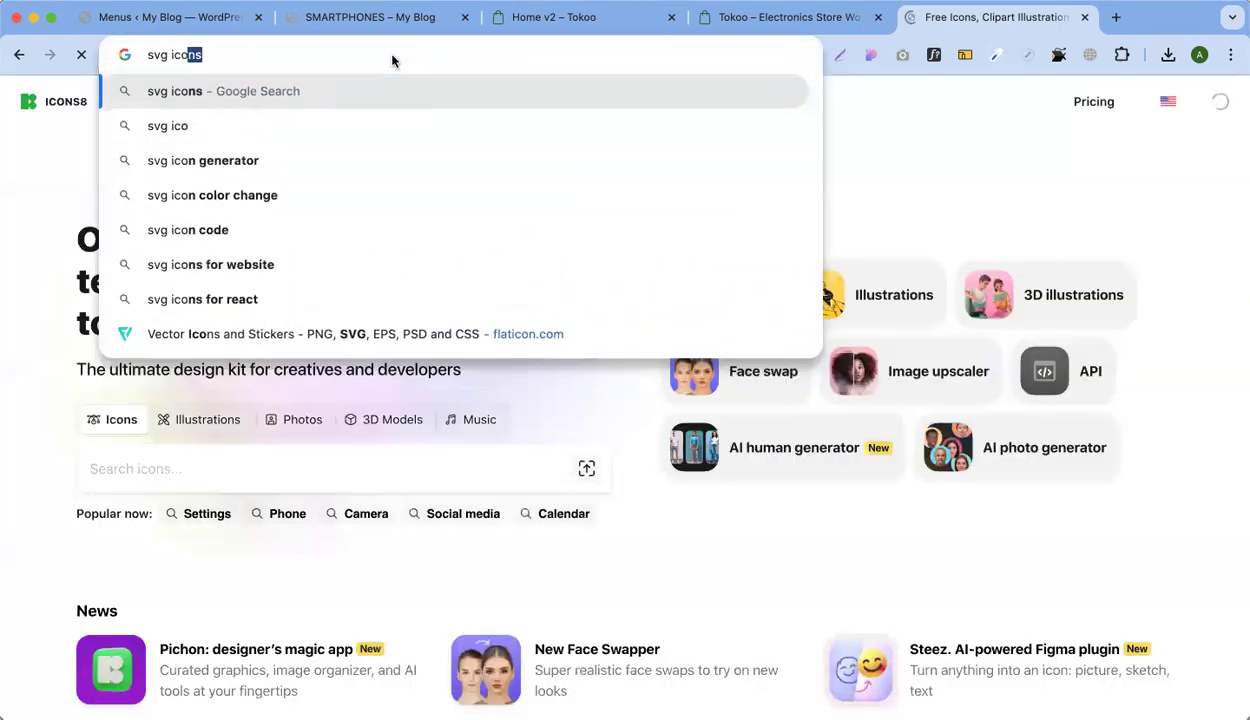
pyautogui.click(363, 91)
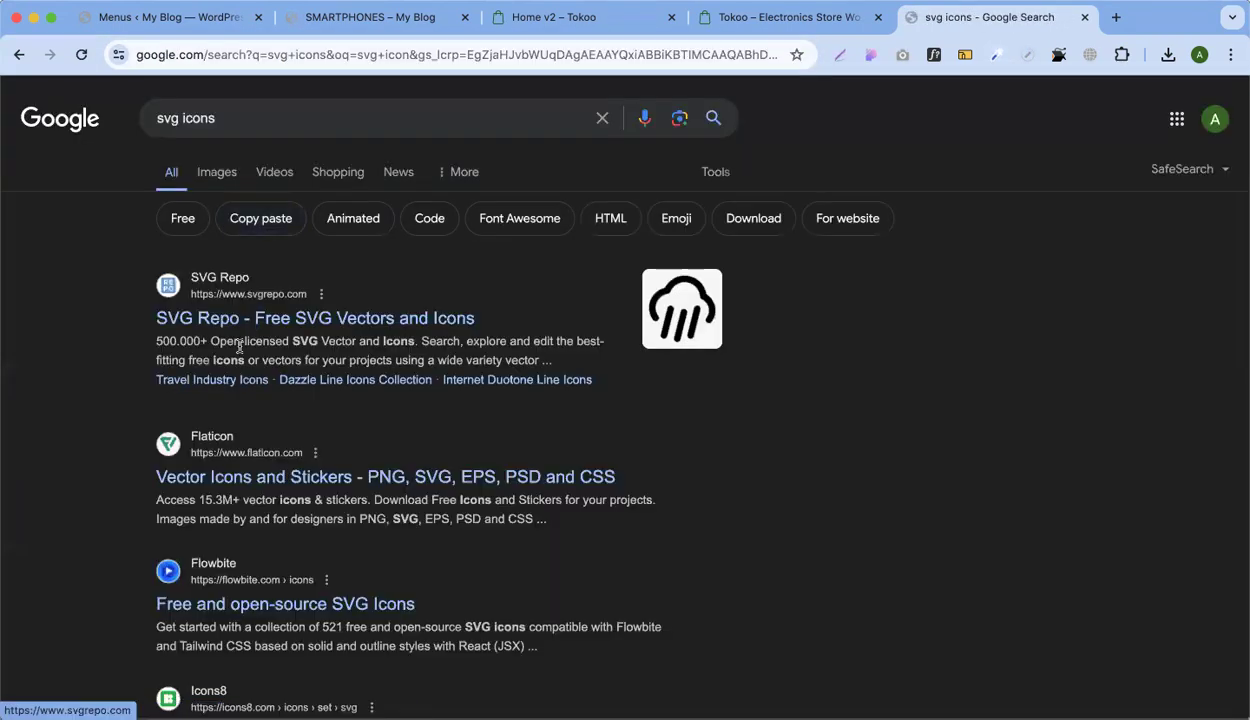
pyautogui.click(231, 308)
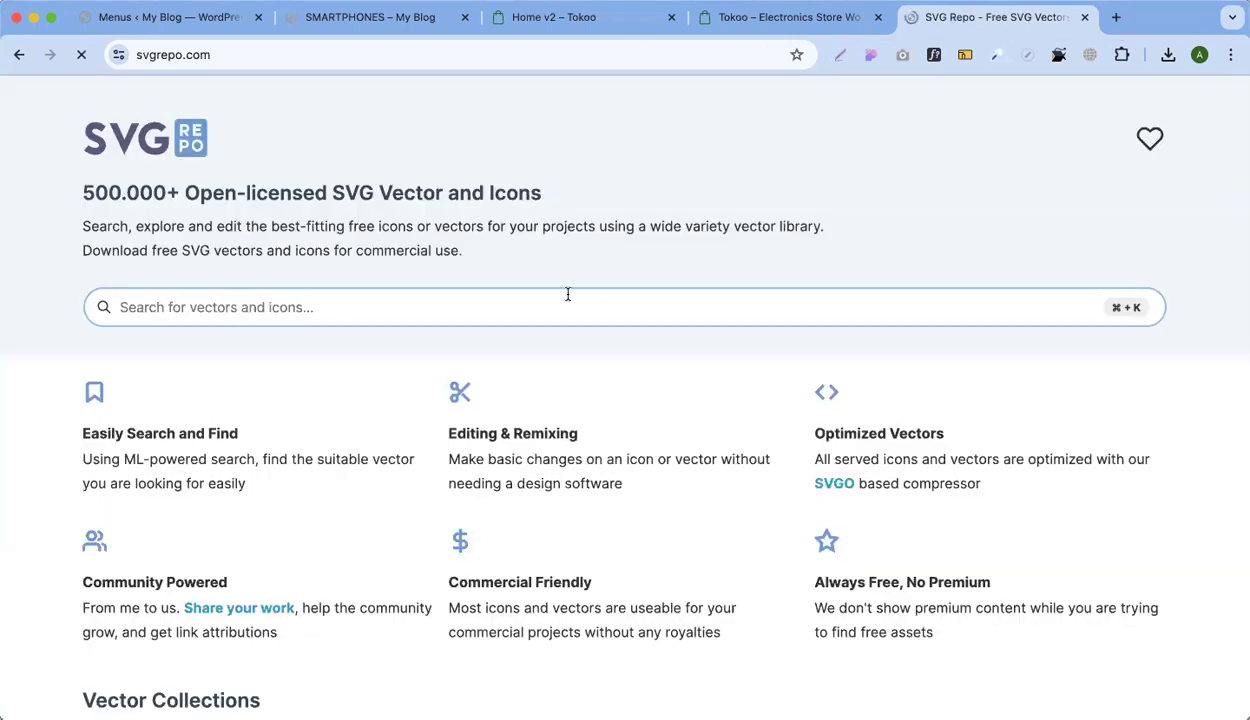
# Search SVG Repo for "dress" and look through the dress icons
pyautogui.click(465, 305)
pyautogui.write('dress')
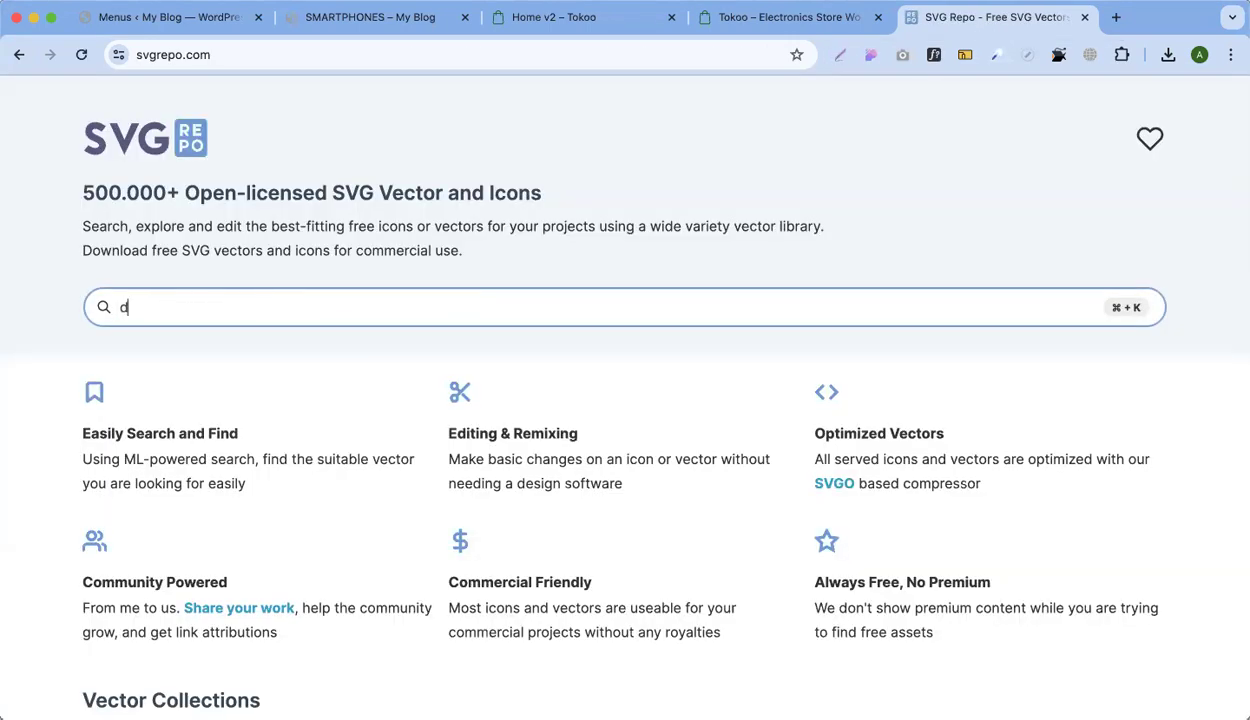
pyautogui.press('Return')
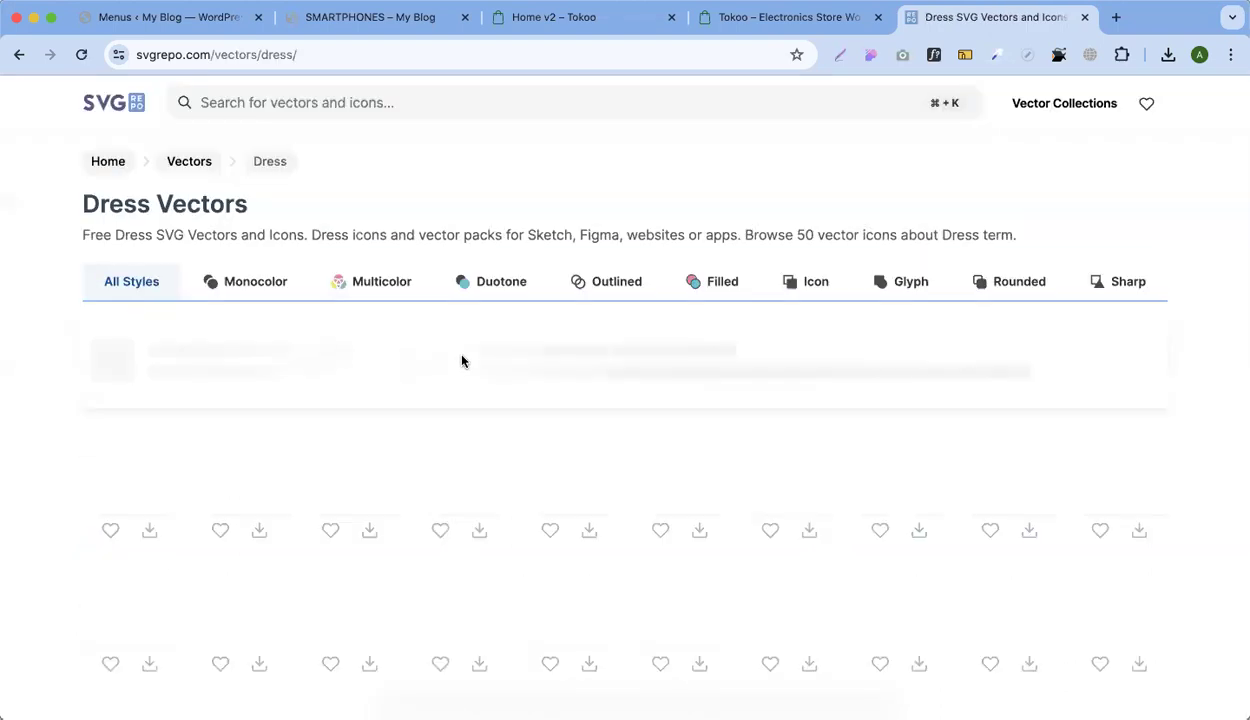
pyautogui.scroll(-1, 461, 355)
pyautogui.scroll(-2, 390, 440)
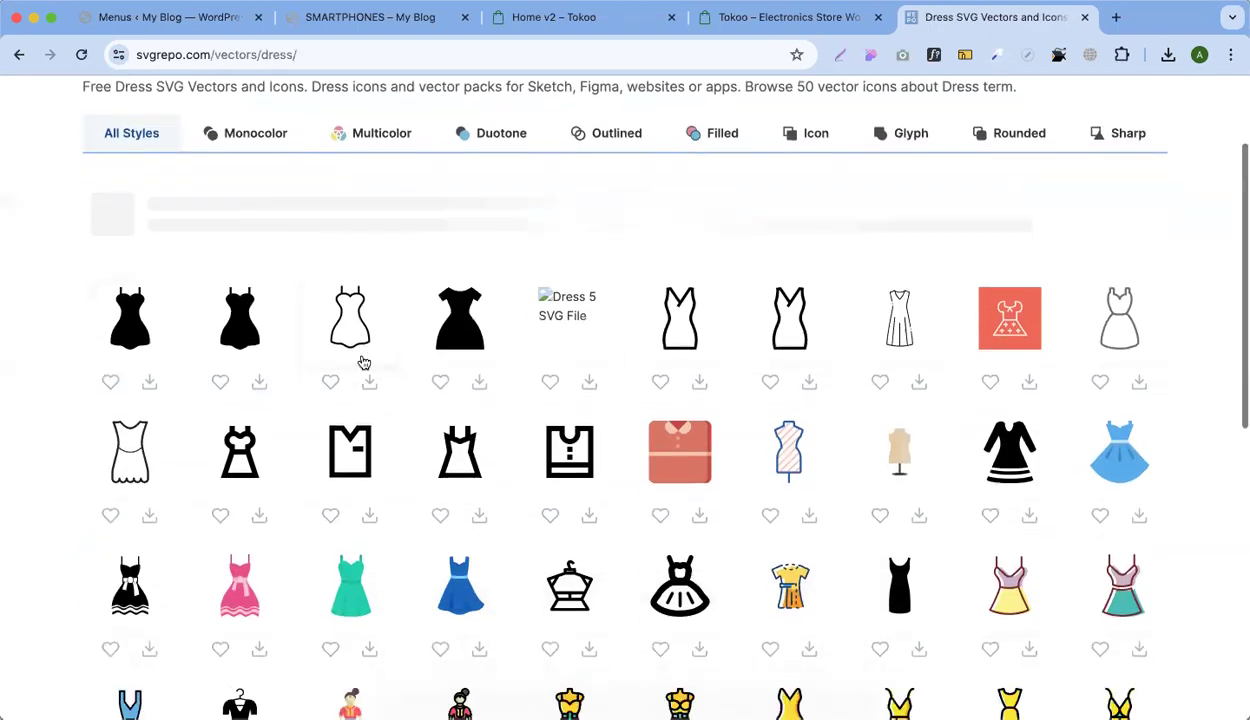
pyautogui.scroll(-1, 826, 367)
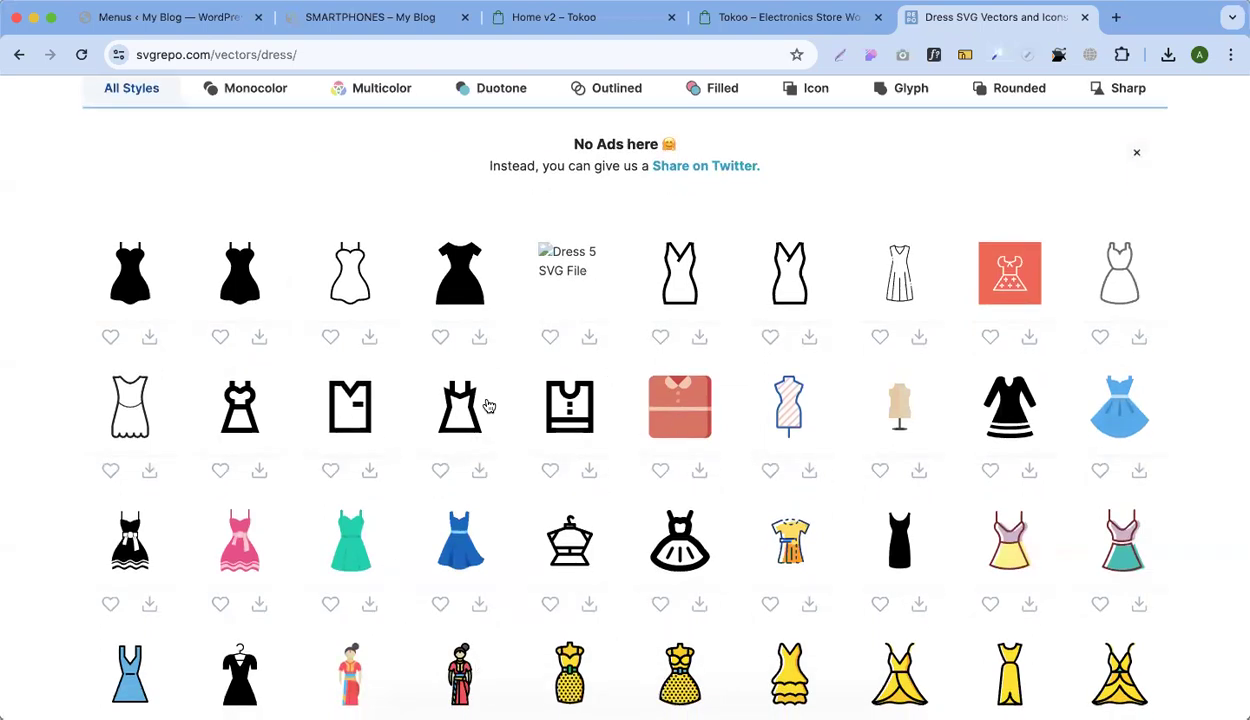
# Open the Dress Cocktail Evening icon's page and download it as an optimized SVG
pyautogui.click(556, 414)
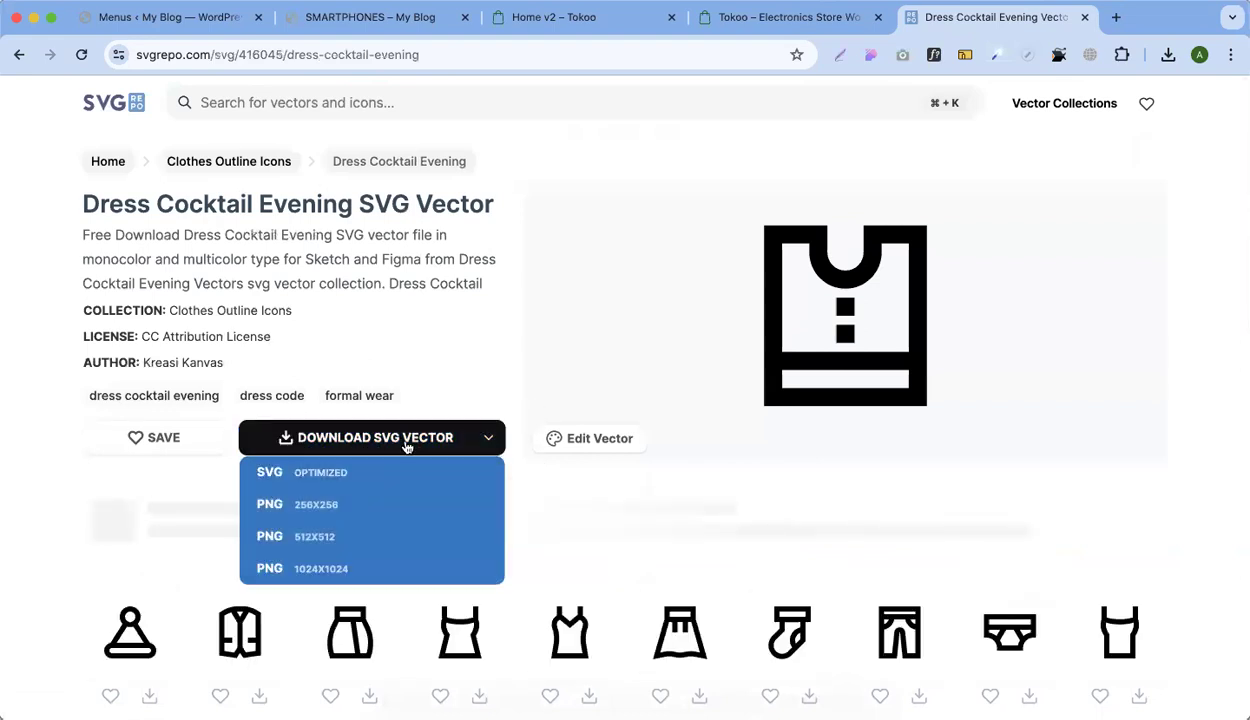
pyautogui.moveTo(505, 443)
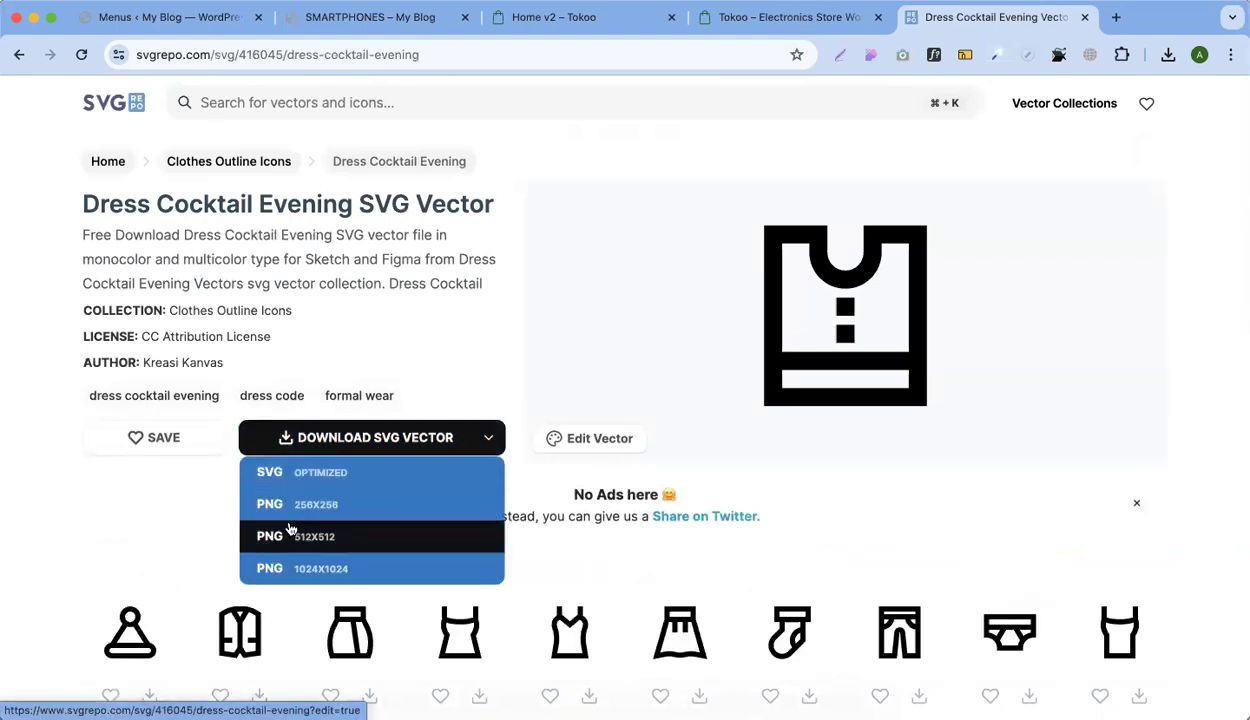
pyautogui.click(310, 478)
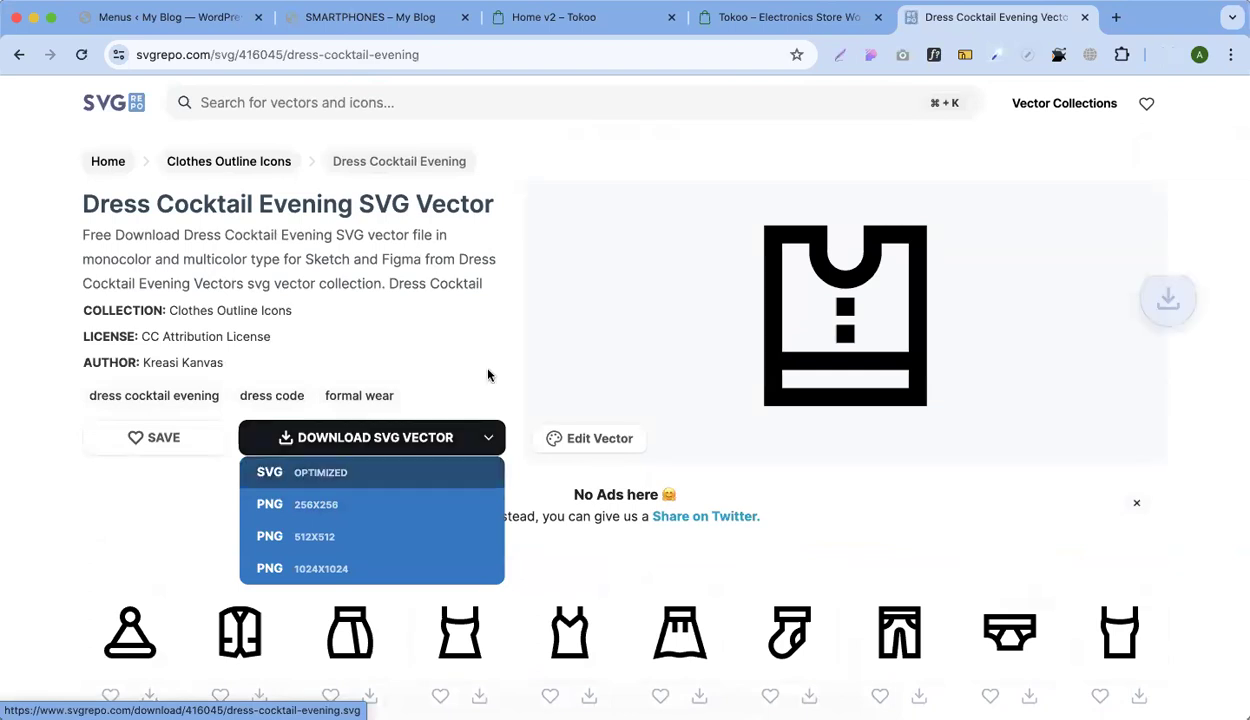
# Recolor the Dress Cocktail Evening icon's lines to #d9d9d9 in the vector editor and export the edited icon
pyautogui.click(584, 445)
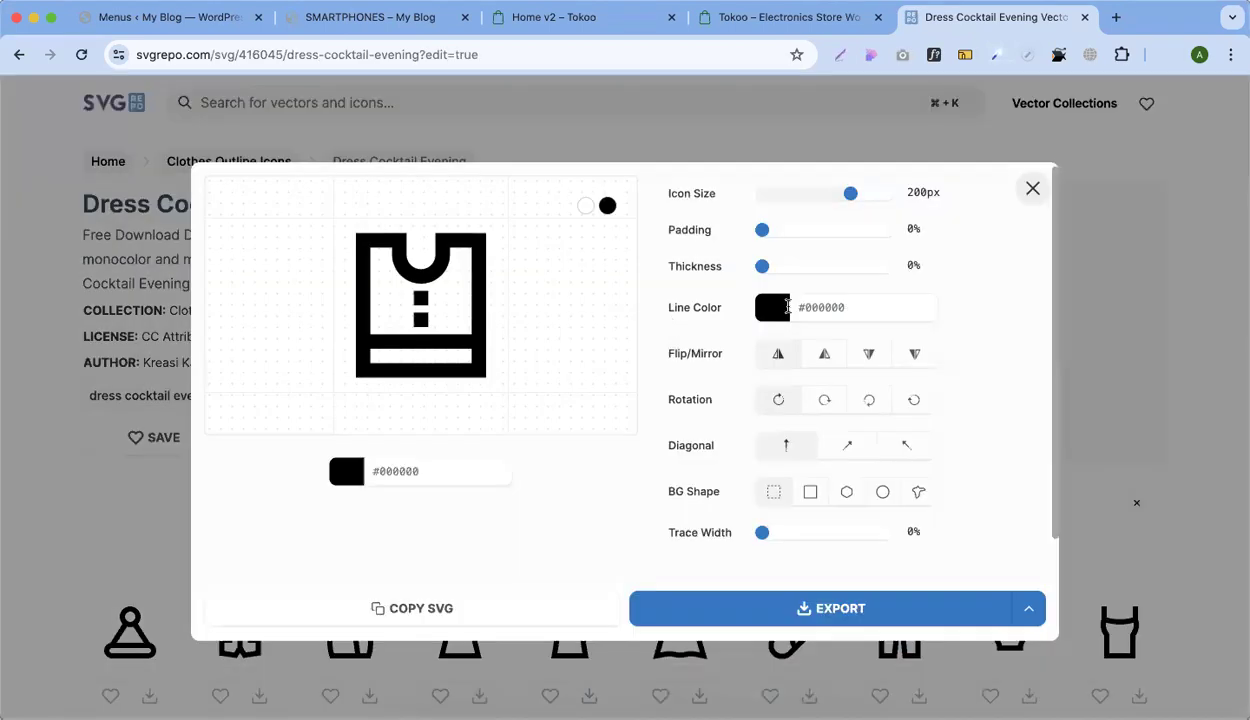
pyautogui.click(772, 310)
pyautogui.moveTo(783, 402); pyautogui.dragTo(740, 345)
pyautogui.click(697, 330)
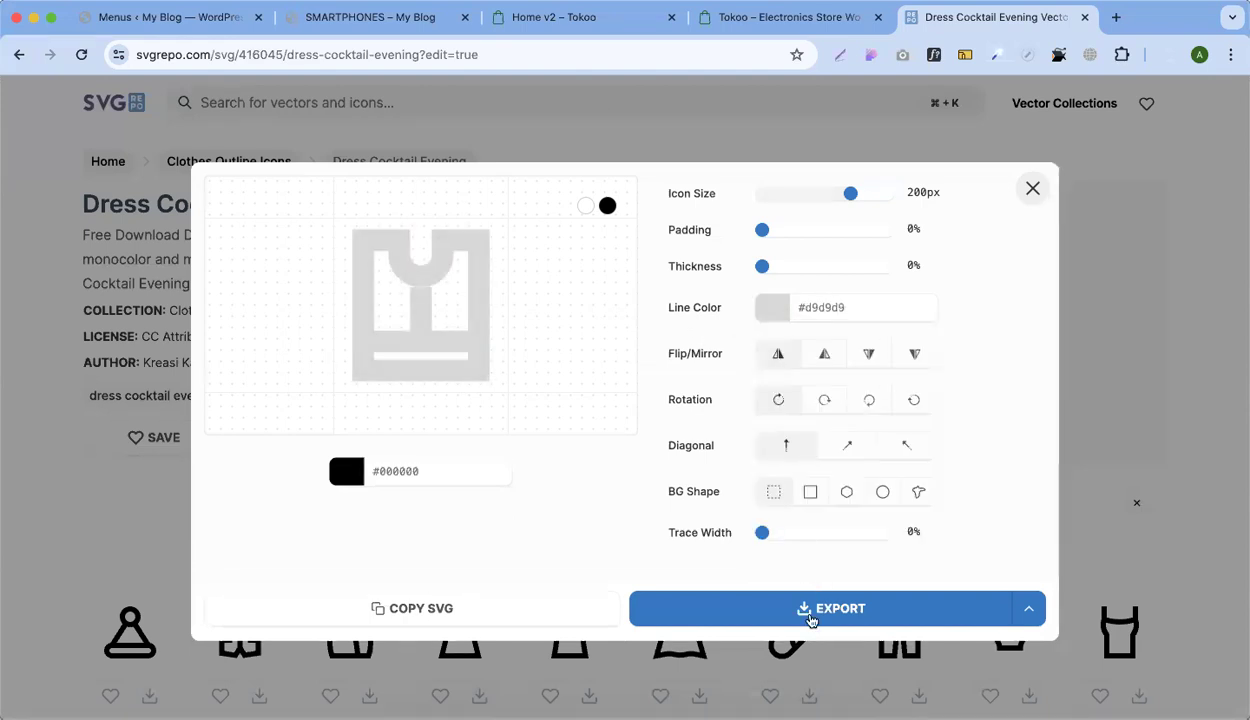
pyautogui.click(899, 609)
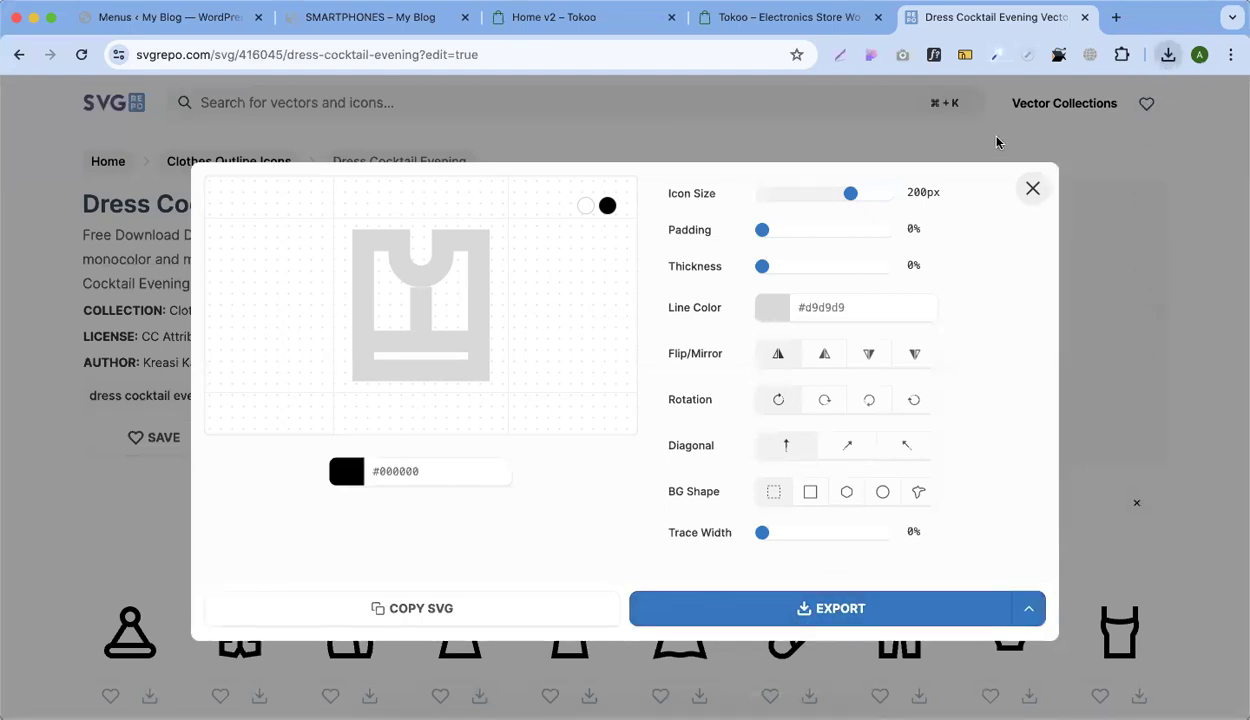
# Upload dress-cocktail-evening-svgrepo-com (1).svg to the WordPress media library and assign it as the SMARTPHONES item's SVG icon
pyautogui.click(245, 17)
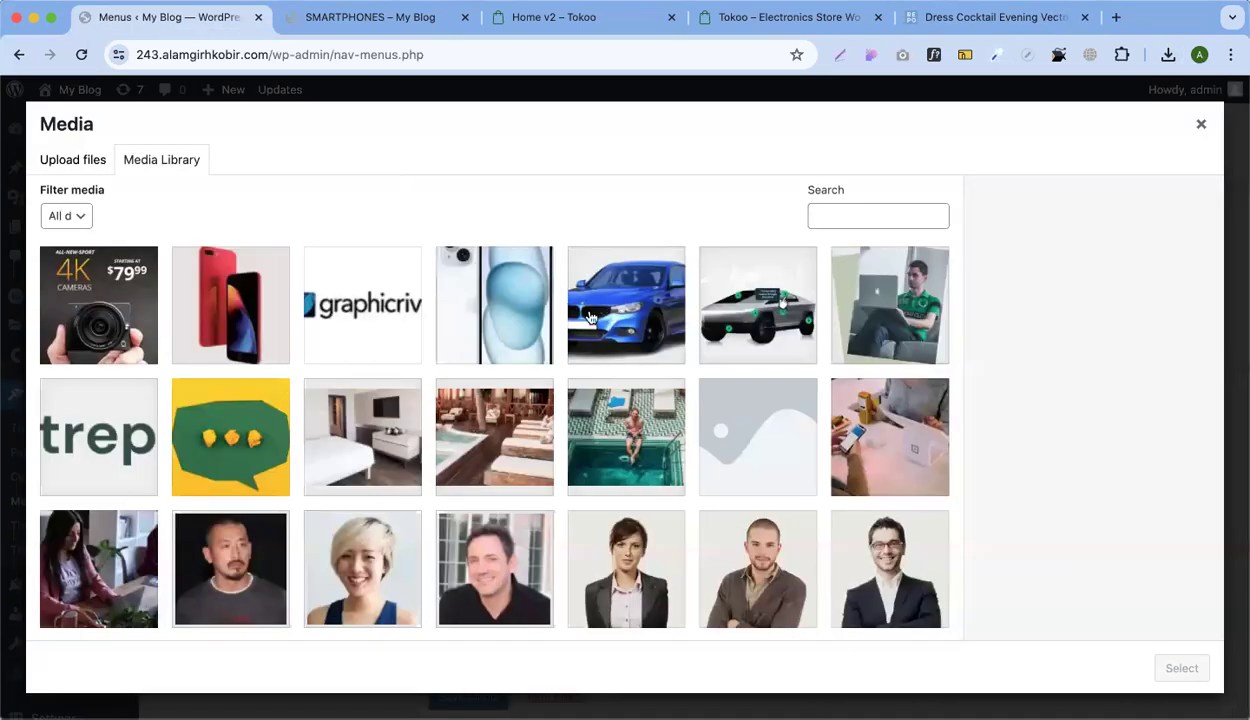
pyautogui.moveTo(993, 133); pyautogui.dragTo(777, 296)
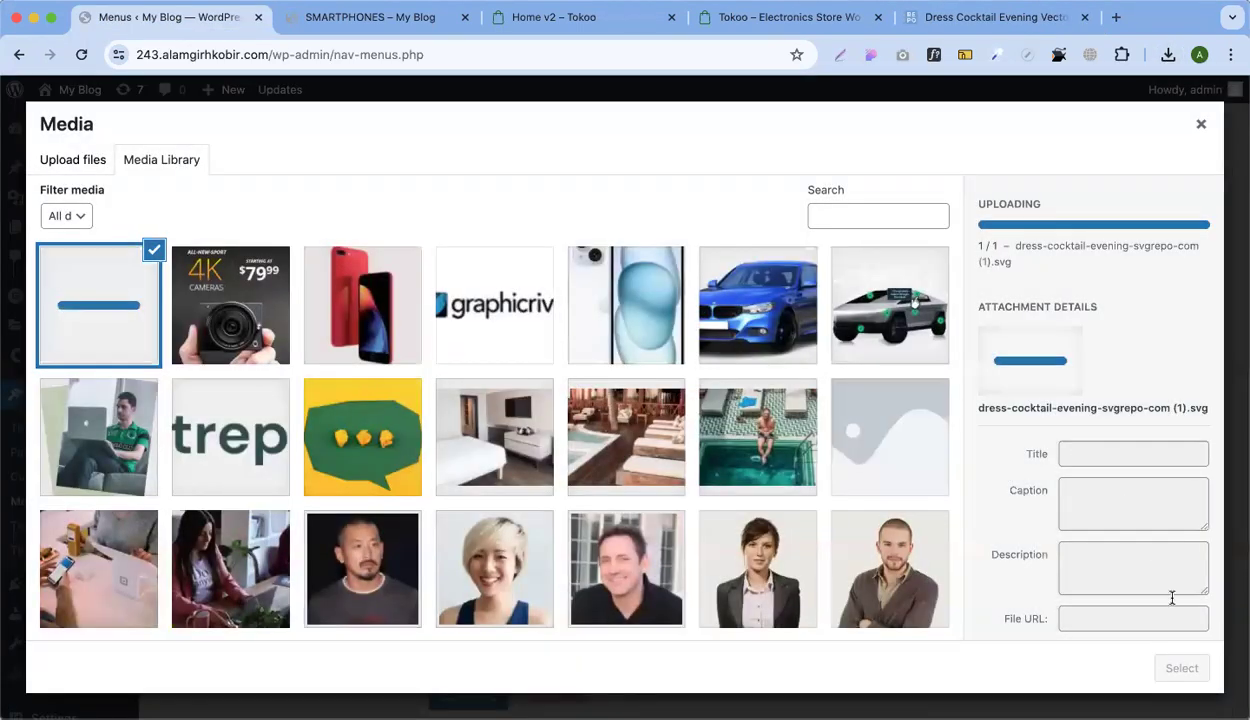
pyautogui.click(1186, 668)
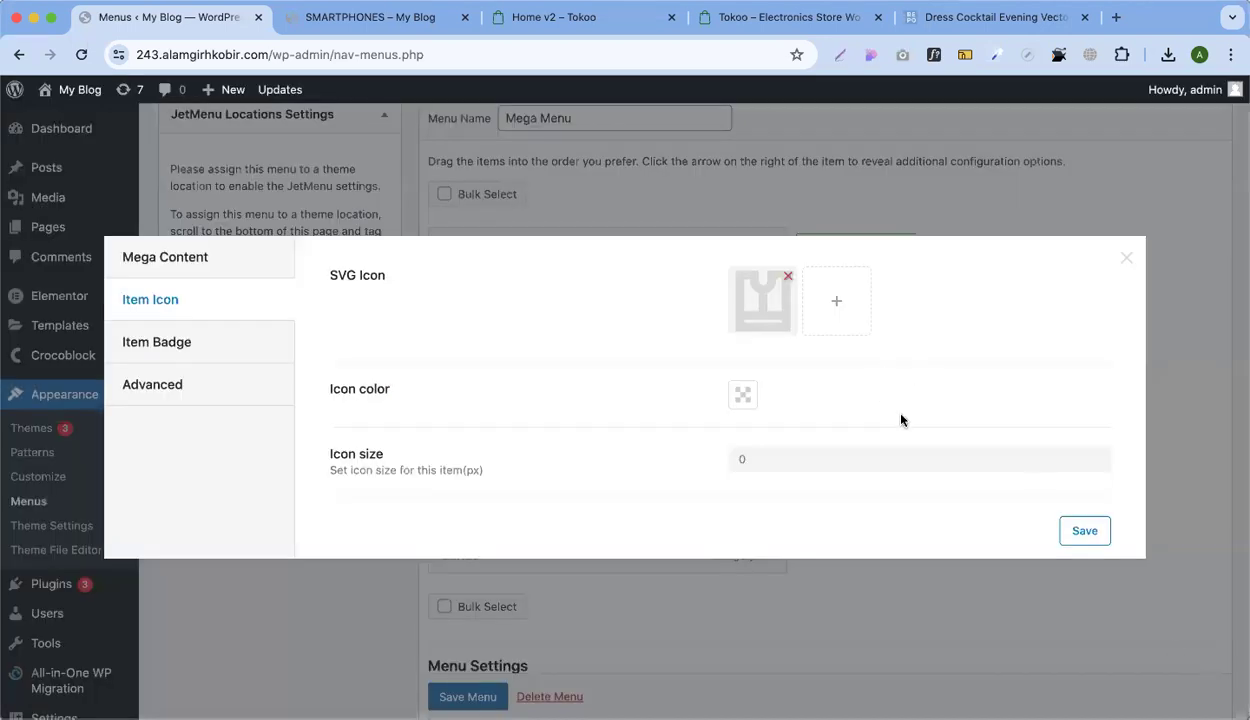
# Try the icon color #845959 on the SMARTPHONES item's icon and clear the color again
pyautogui.click(752, 404)
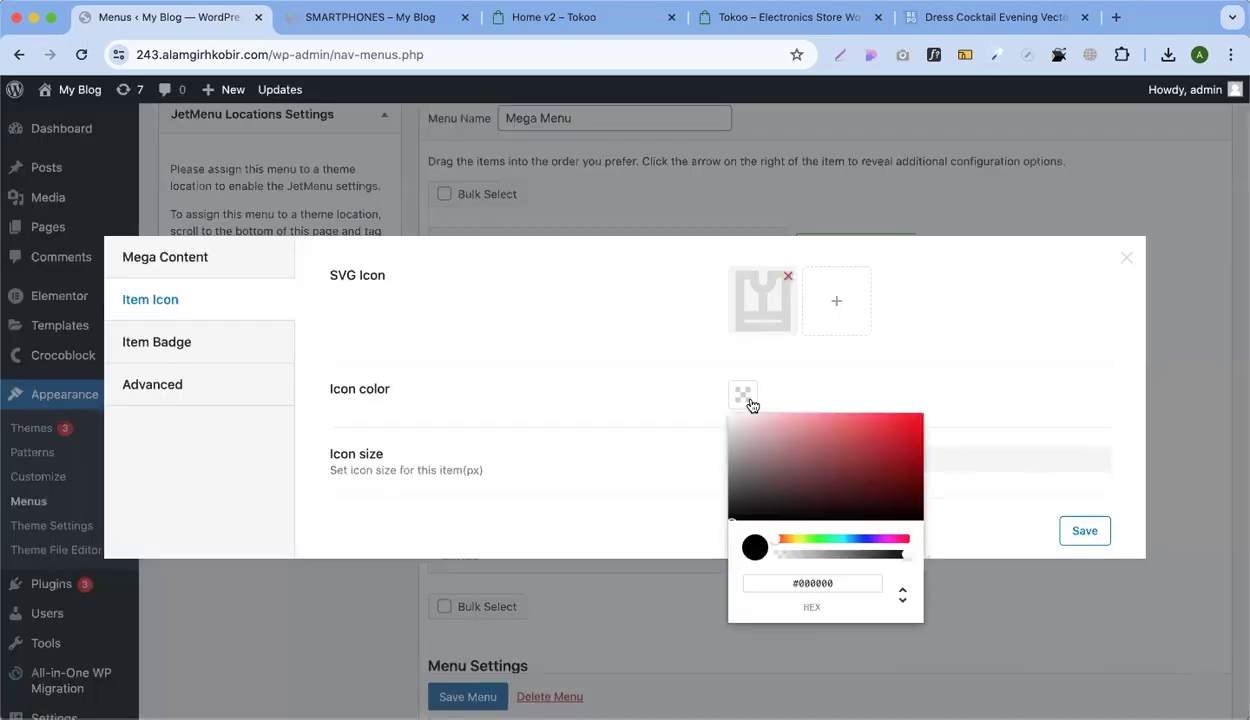
pyautogui.click(792, 469)
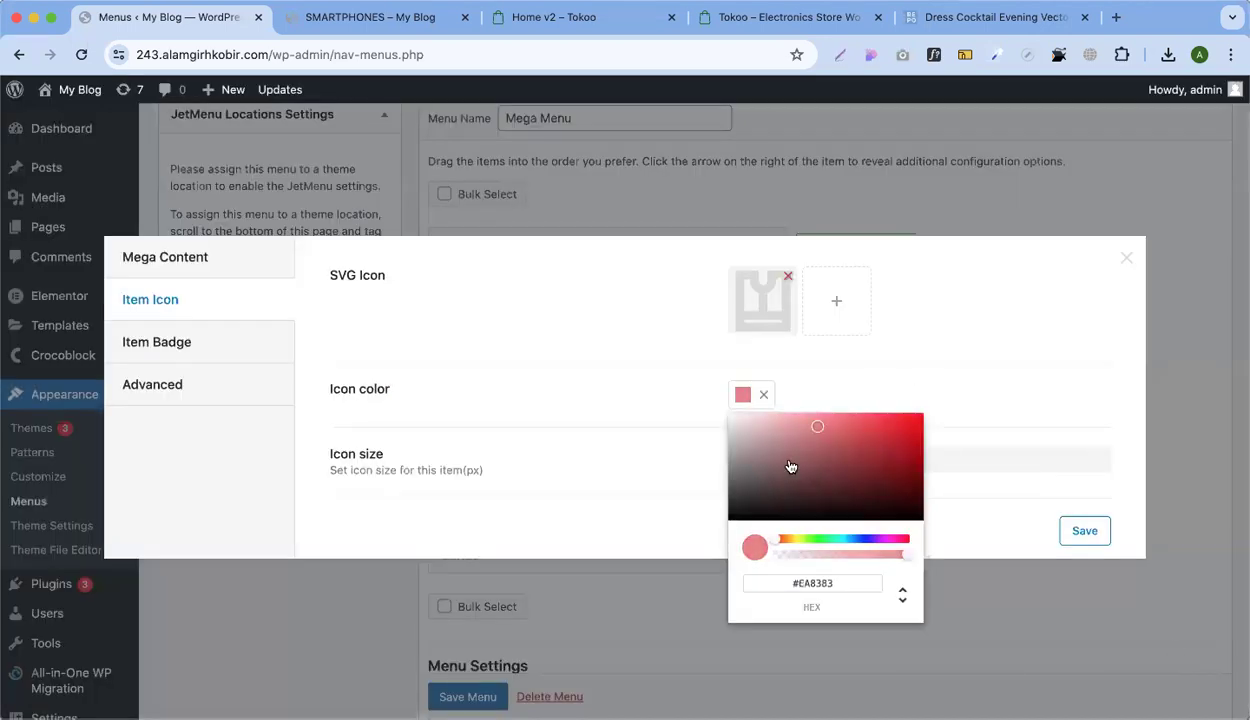
pyautogui.click(698, 388)
pyautogui.click(769, 395)
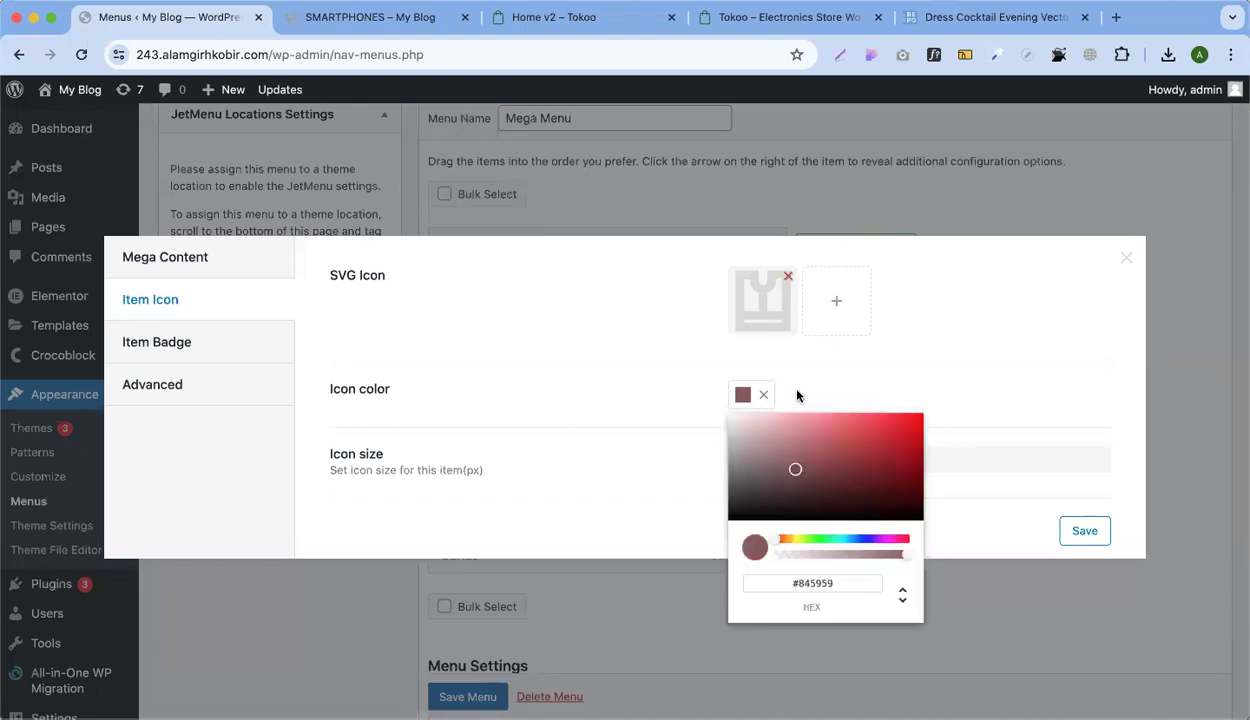
pyautogui.click(860, 395)
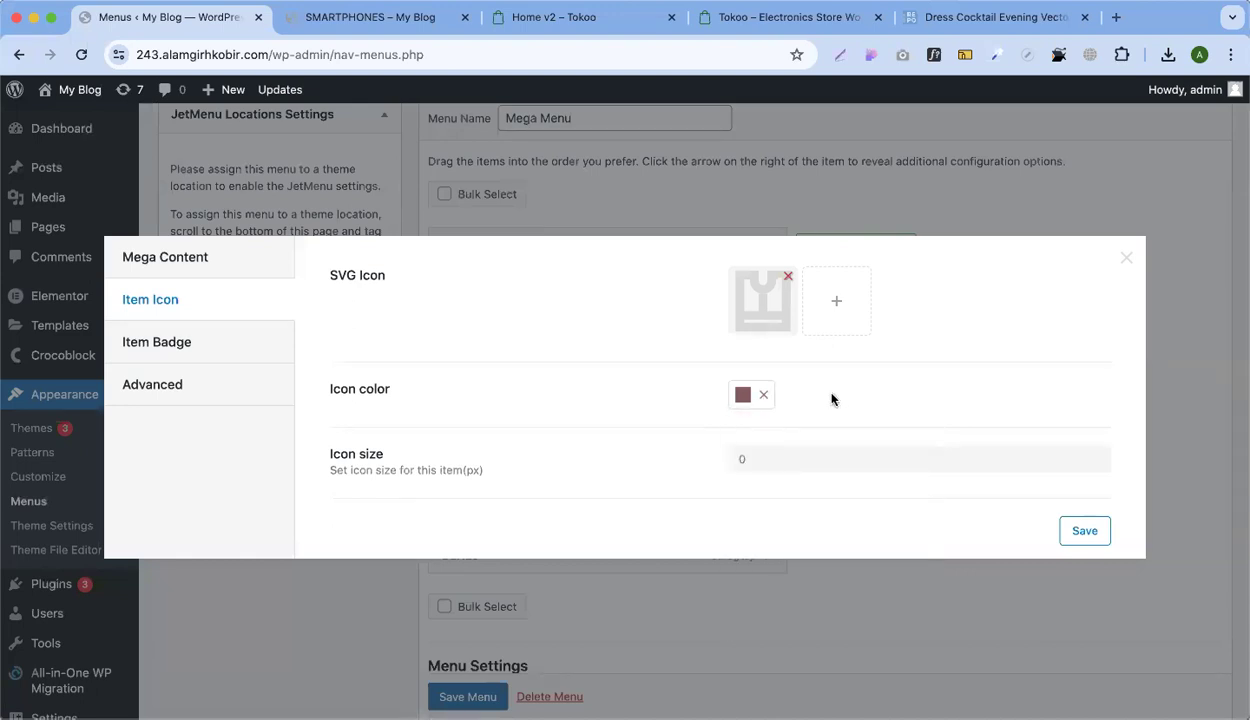
pyautogui.click(766, 396)
pyautogui.moveTo(906, 372); pyautogui.dragTo(915, 511)
pyautogui.click(846, 494)
# Save the SMARTPHONES item's icon settings, reload the live SMARTPHONES page and inspect the icon in its menu bar up close
pyautogui.click(1085, 537)
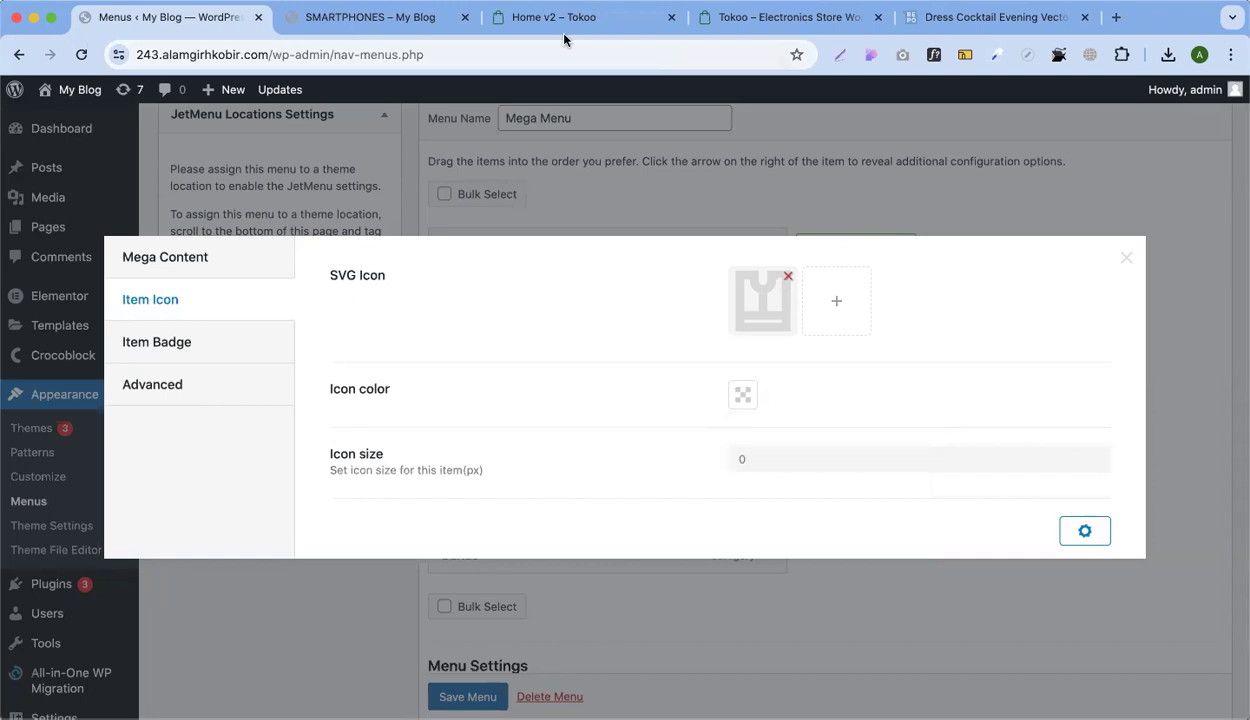
pyautogui.click(512, 17)
pyautogui.click(81, 54)
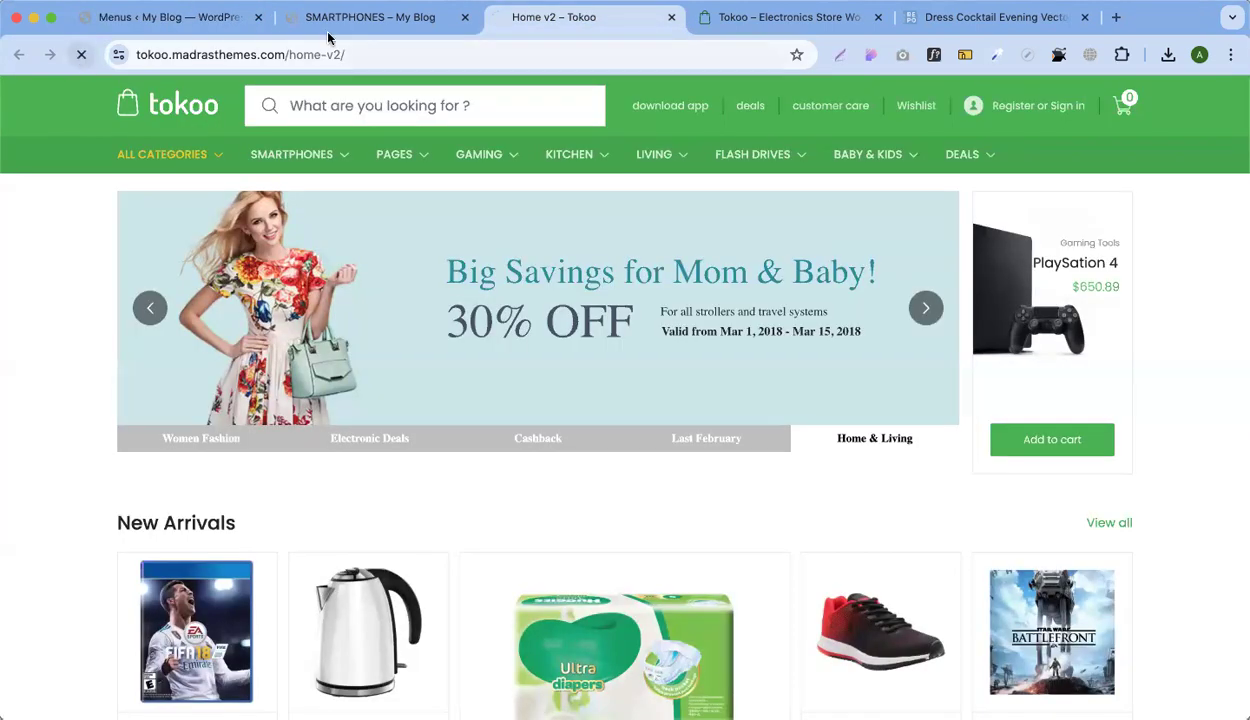
pyautogui.click(335, 17)
pyautogui.click(79, 54)
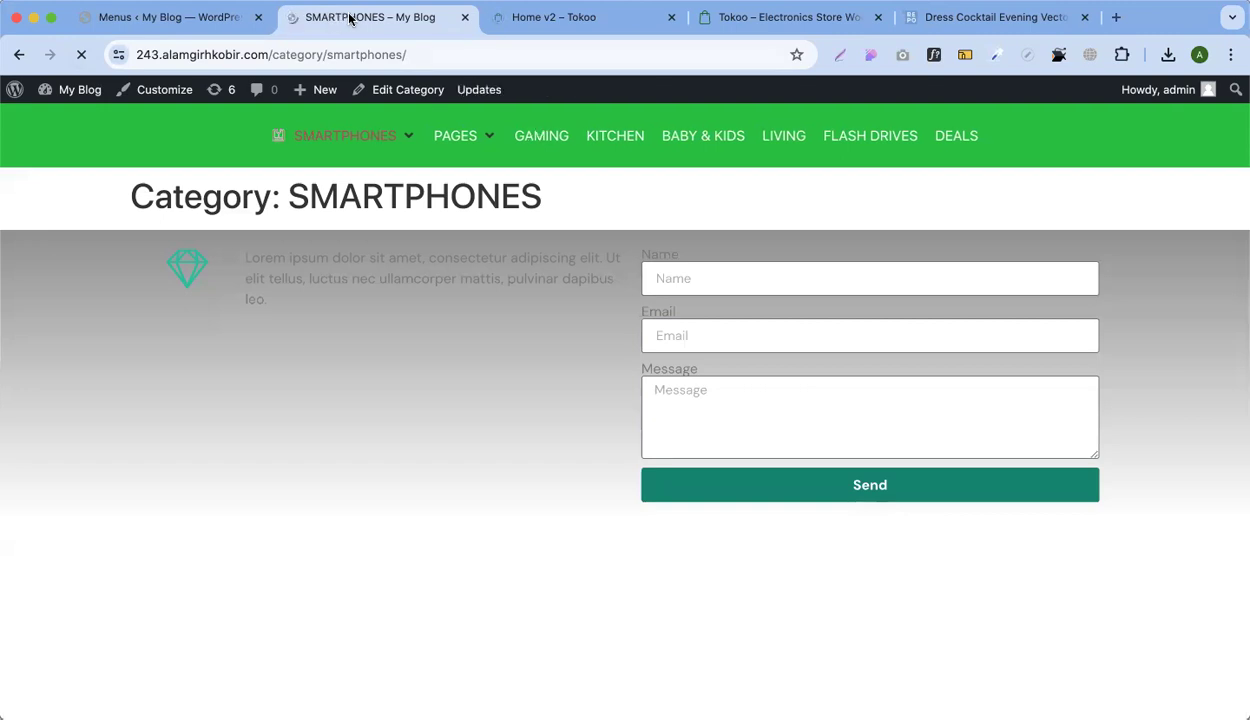
pyautogui.moveTo(335, 140)
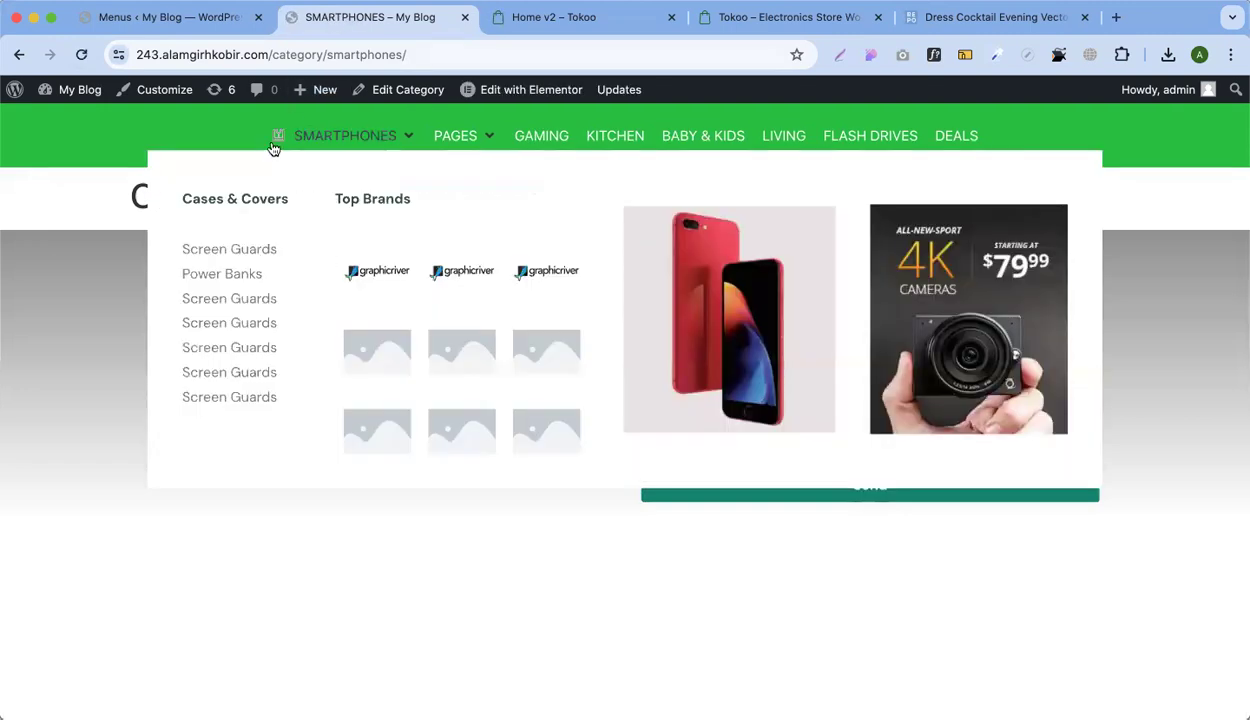
pyautogui.scroll(5, 278, 151)
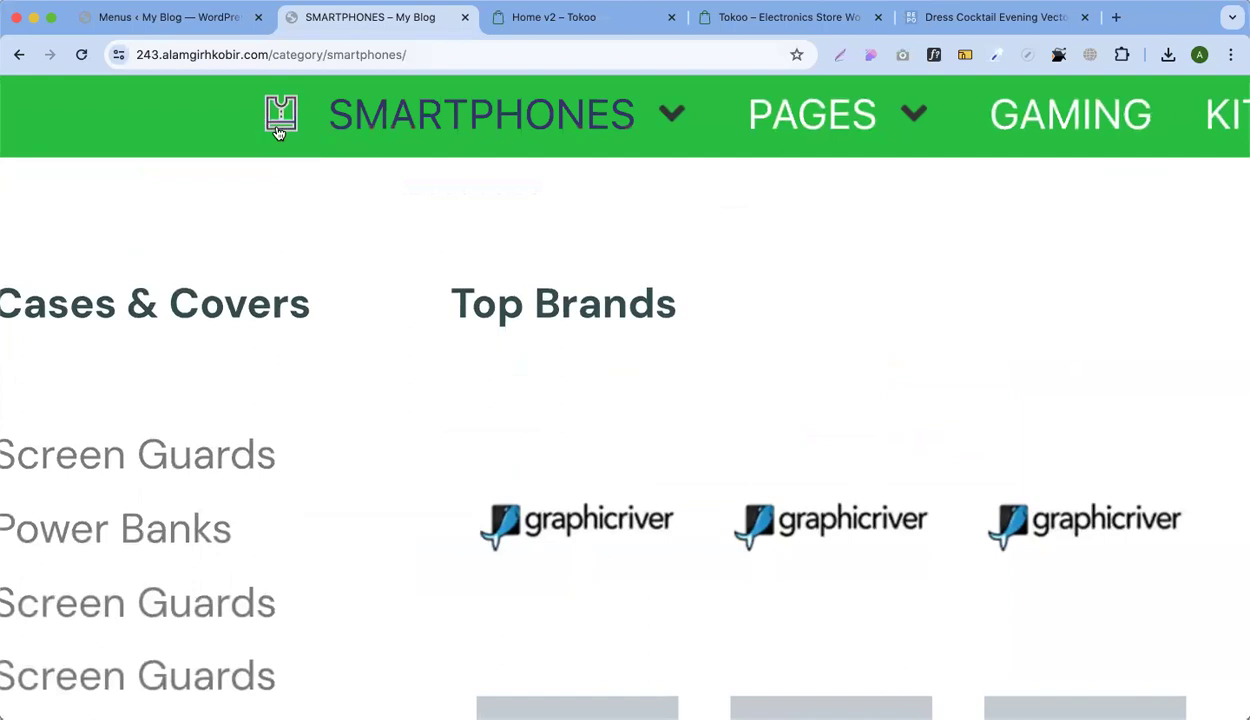
pyautogui.scroll(-5, 142, 128)
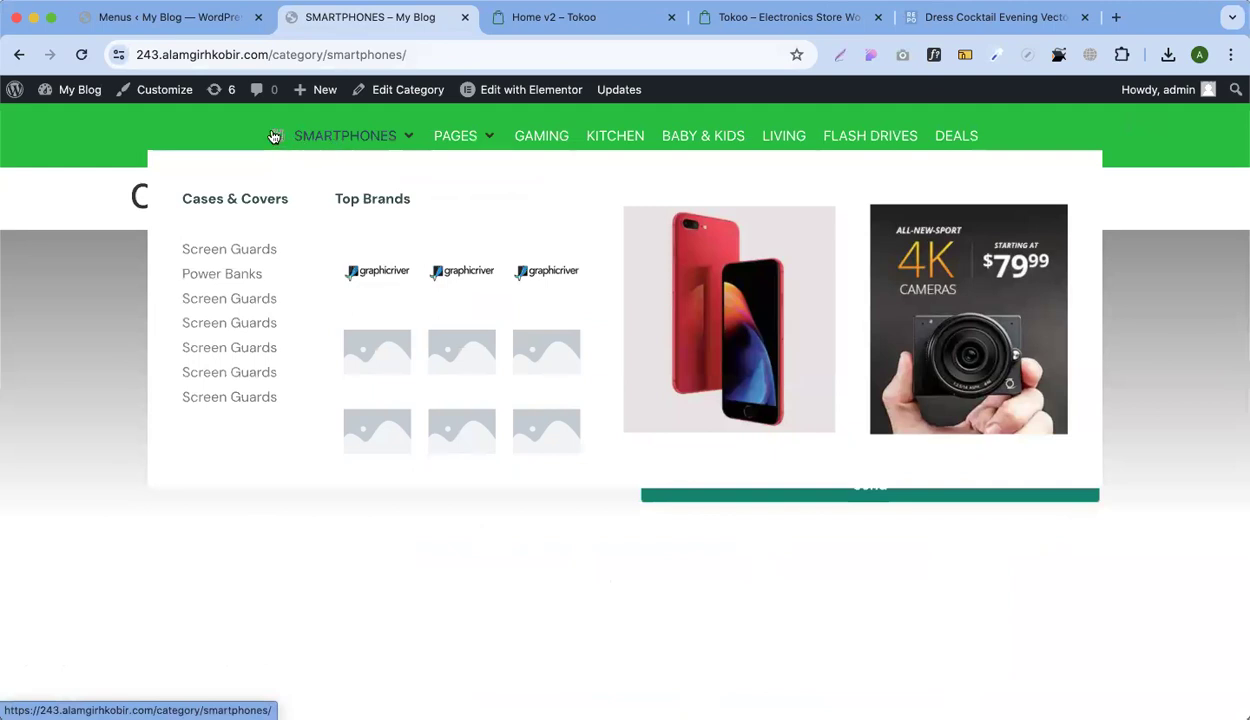
# Save a text badge reading "offer 50%" for the SMARTPHONES item and check it on the reloaded live page
pyautogui.click(170, 17)
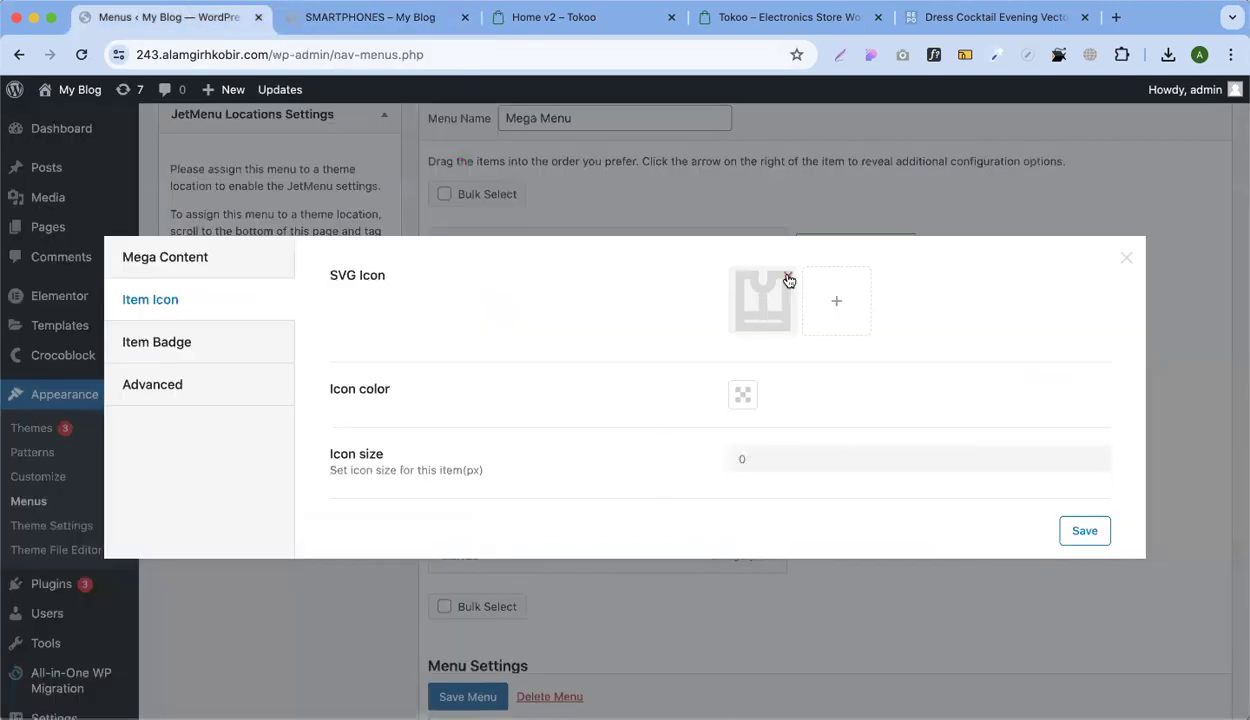
pyautogui.click(190, 341)
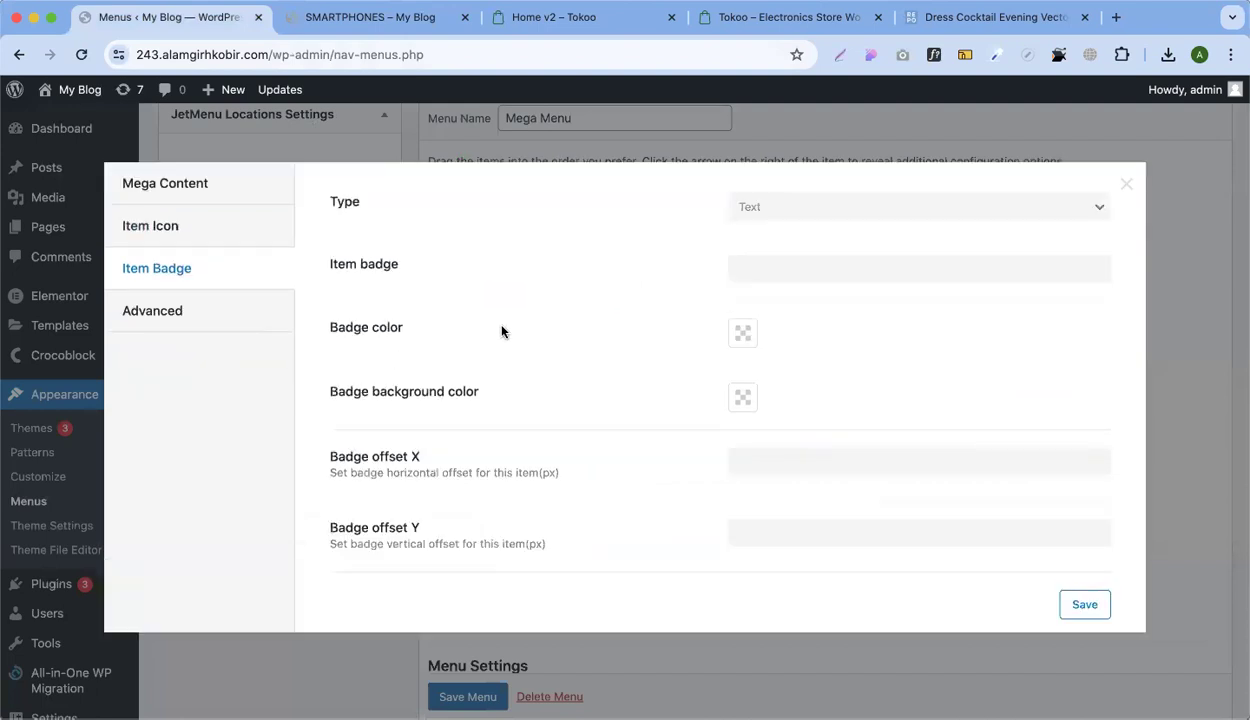
pyautogui.click(776, 211)
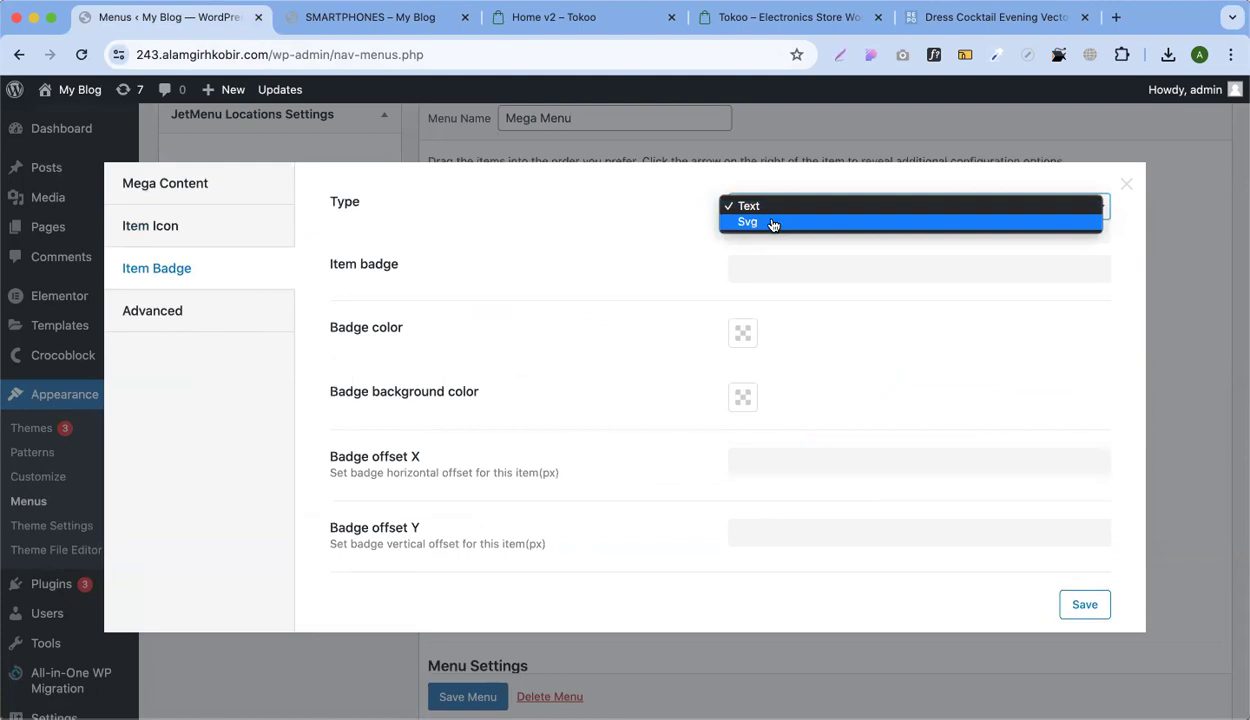
pyautogui.click(765, 282)
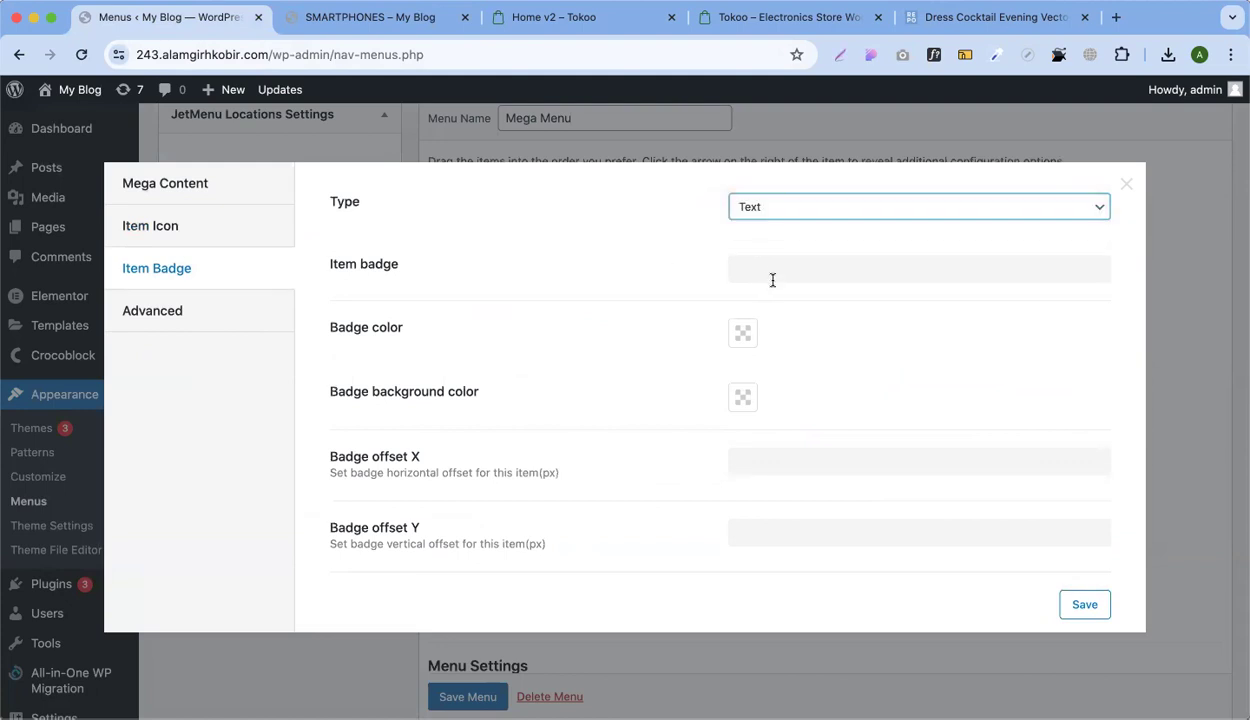
pyautogui.click(765, 259)
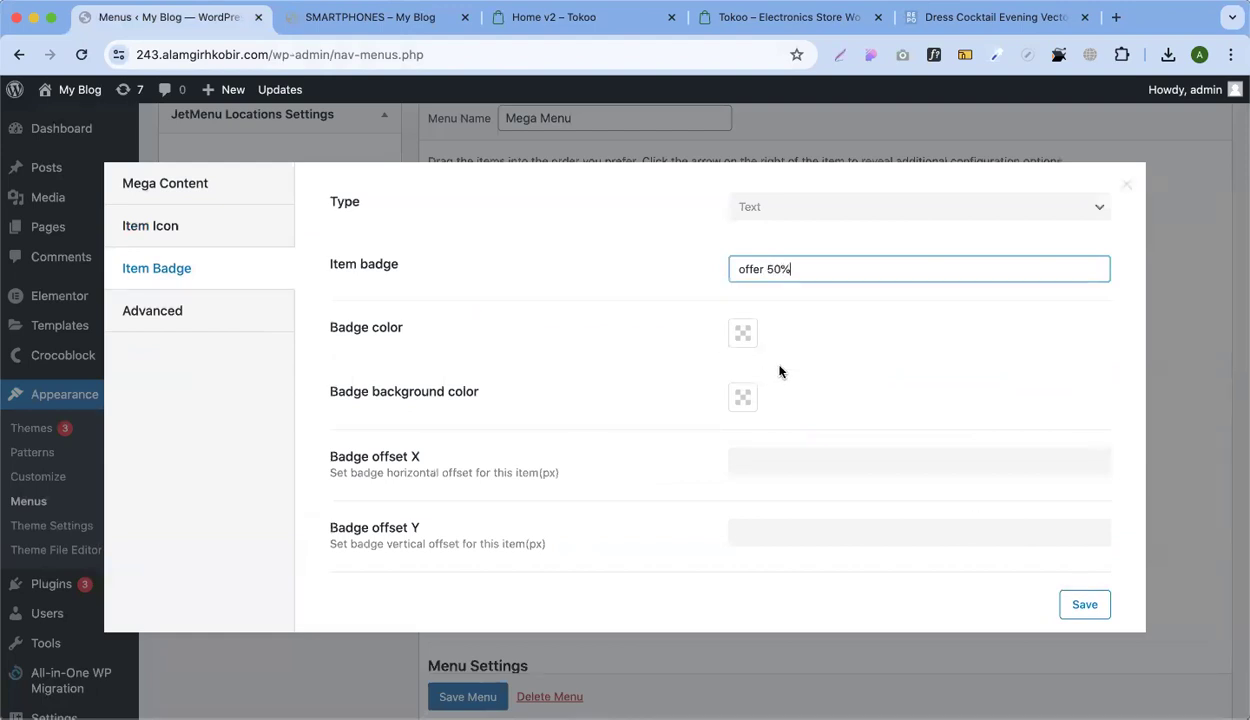
pyautogui.click(1063, 603)
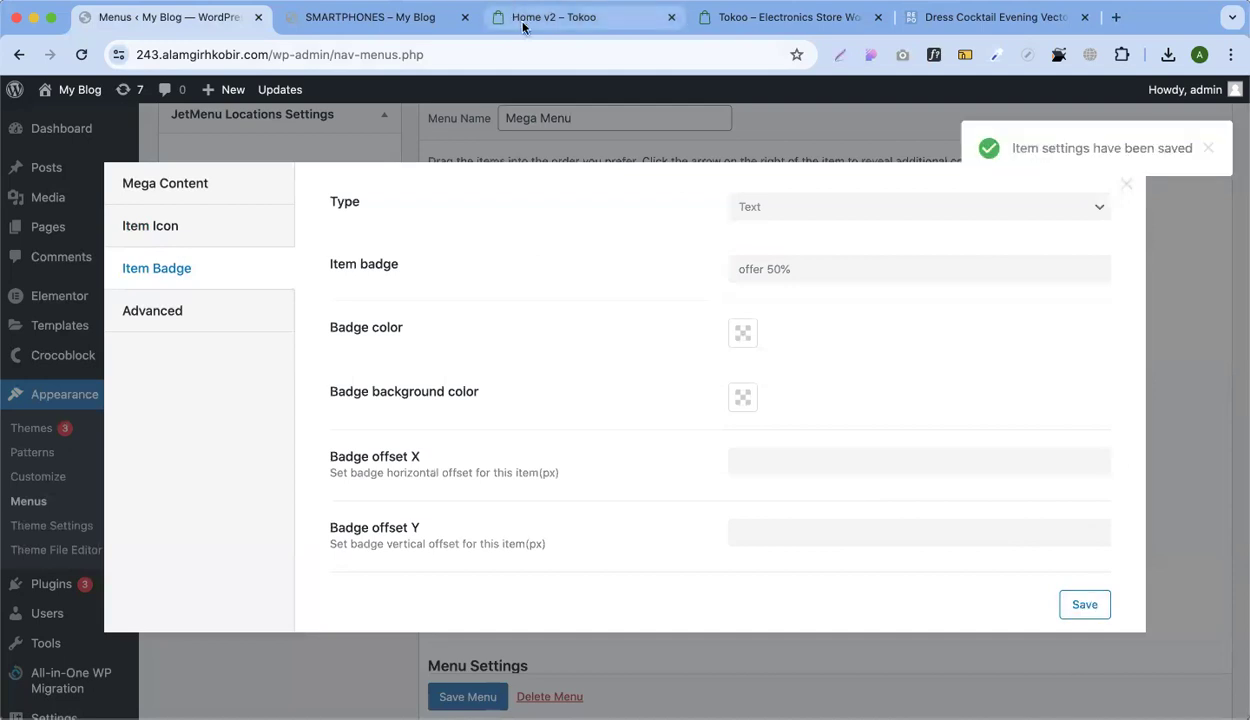
pyautogui.click(370, 17)
pyautogui.click(84, 54)
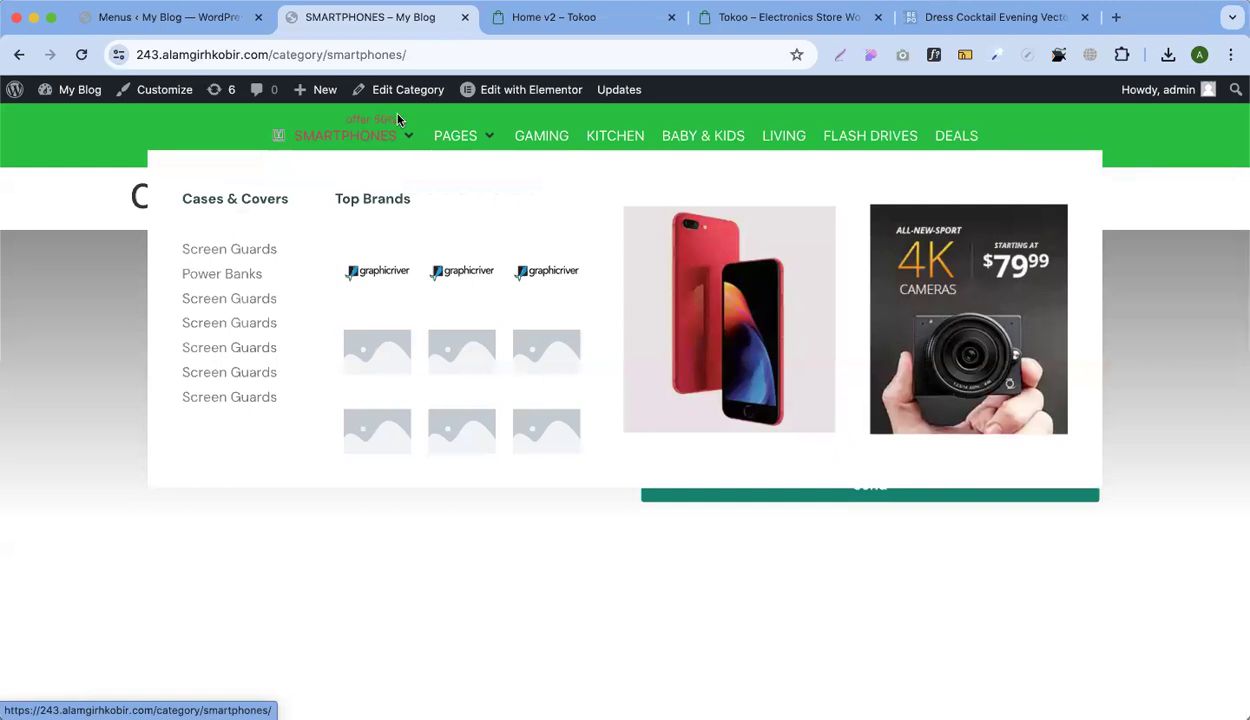
# Remove the badge text from the SMARTPHONES item and save the item settings
pyautogui.click(170, 18)
pyautogui.click(786, 212)
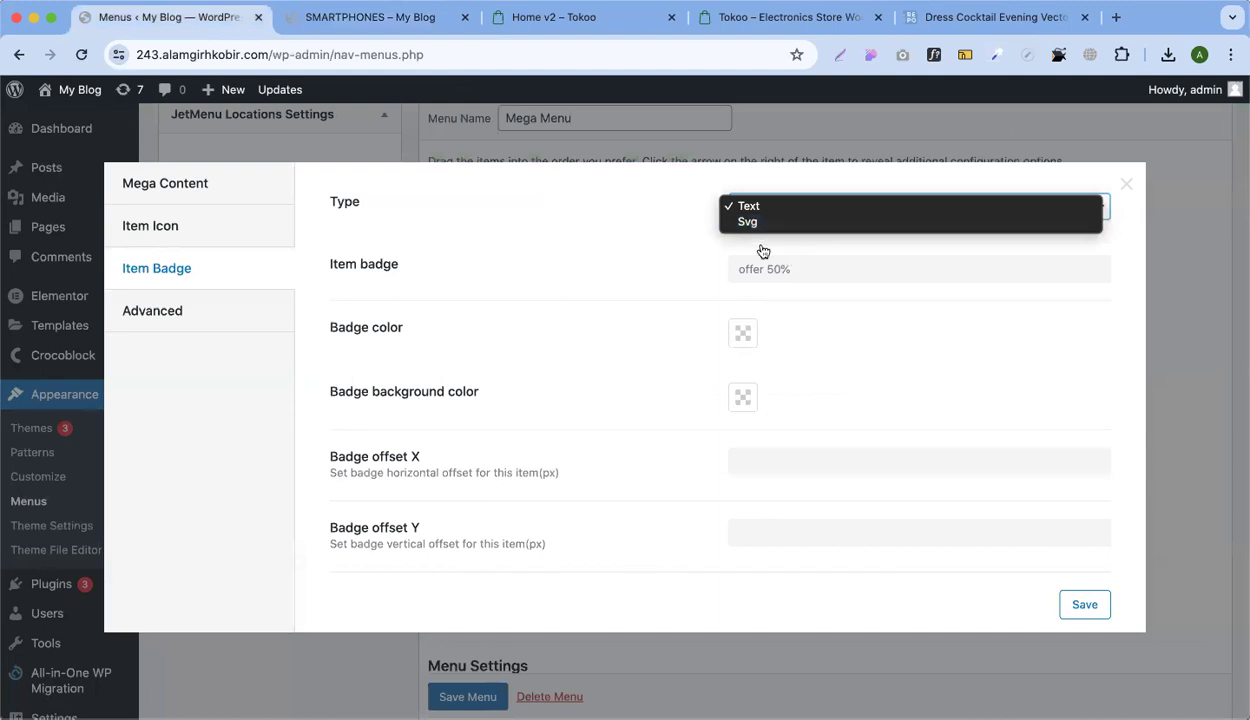
pyautogui.click(742, 271)
pyautogui.tripleClick(742, 269)
pyautogui.press('BackSpace')
pyautogui.click(1097, 601)
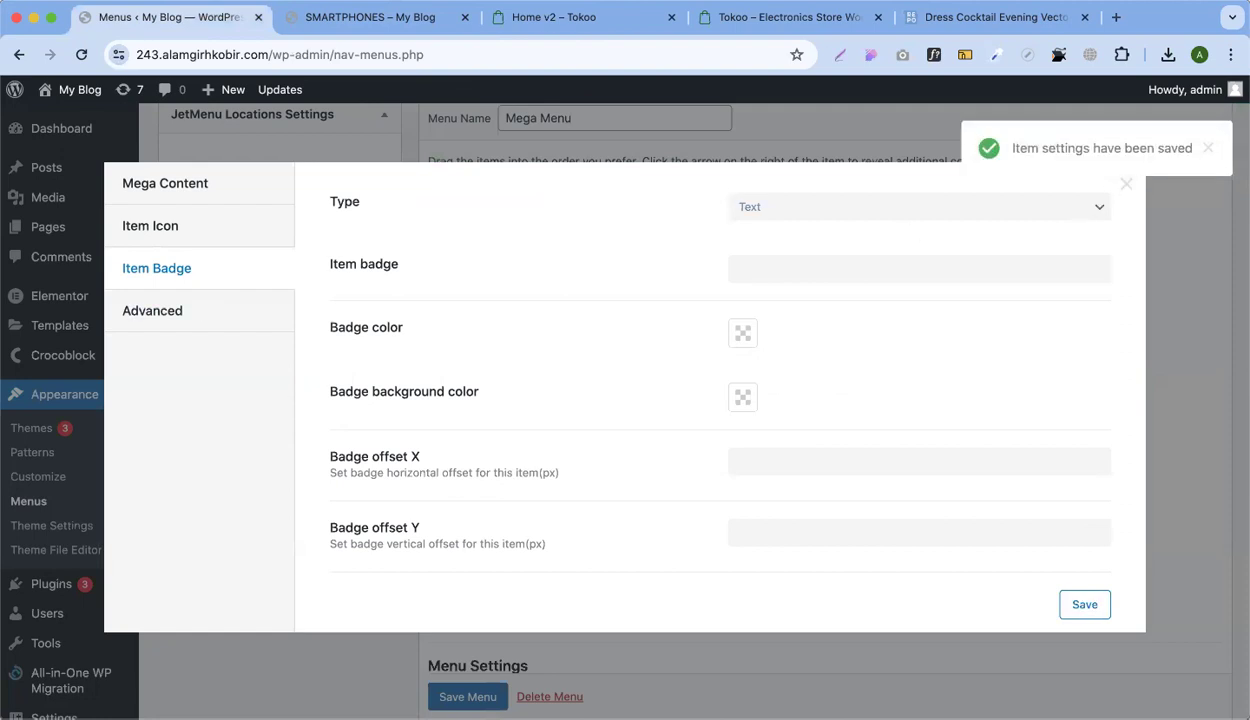
# Compare the reloaded SMARTPHONES page with the Tokoo demo menus, including the Women's Clothing dropdown in the vertical categories list
pyautogui.click(544, 20)
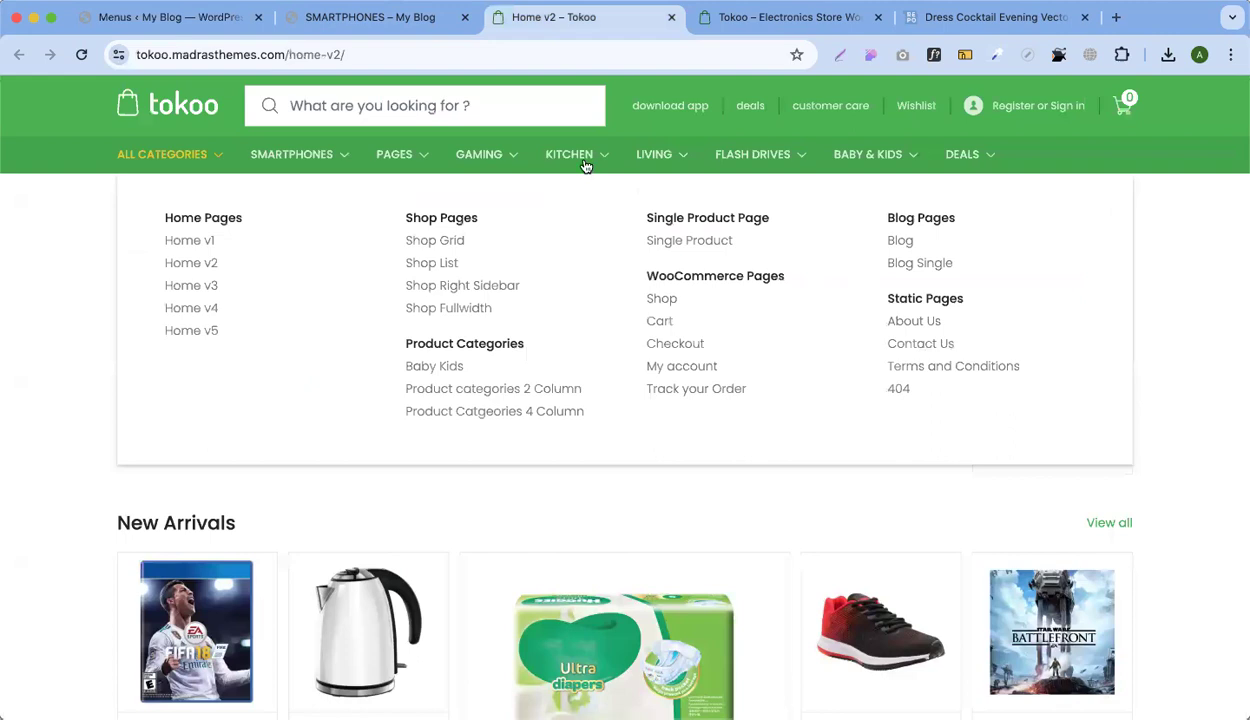
pyautogui.click(384, 20)
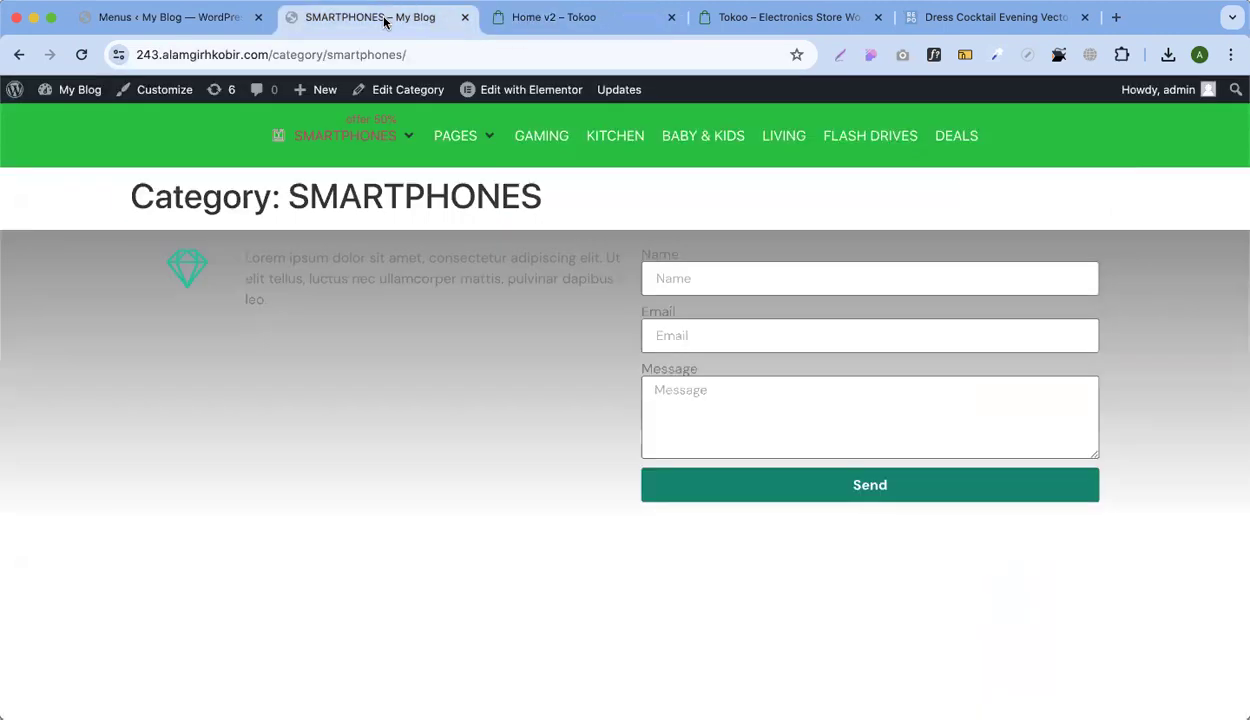
pyautogui.click(81, 56)
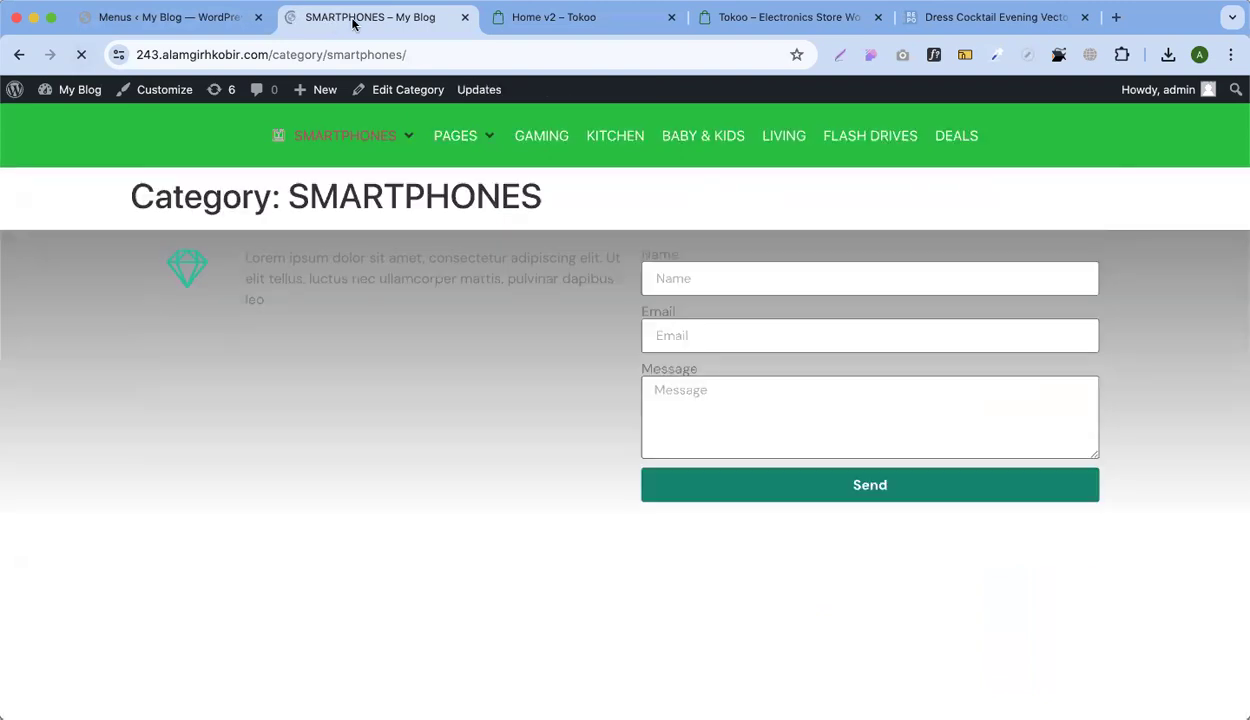
pyautogui.click(806, 17)
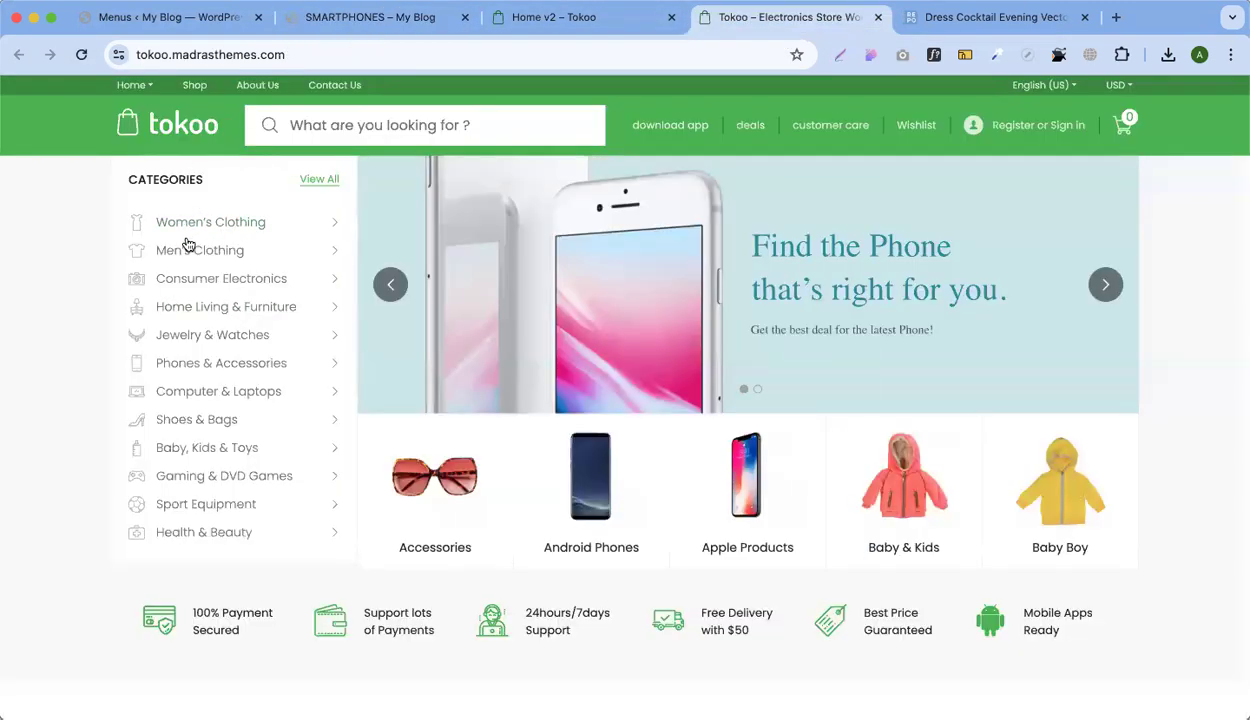
pyautogui.moveTo(251, 216)
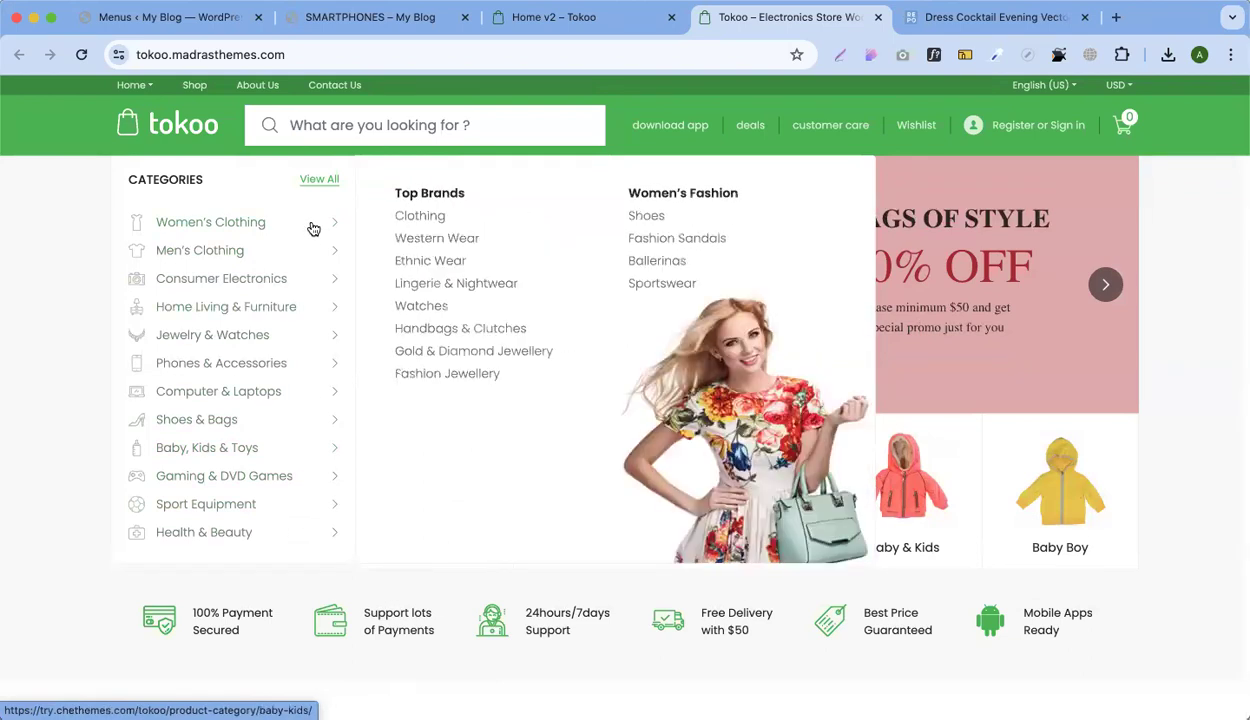
# Close the SMARTPHONES item settings and go back to the menu selection area of the WordPress Menus page
pyautogui.click(210, 18)
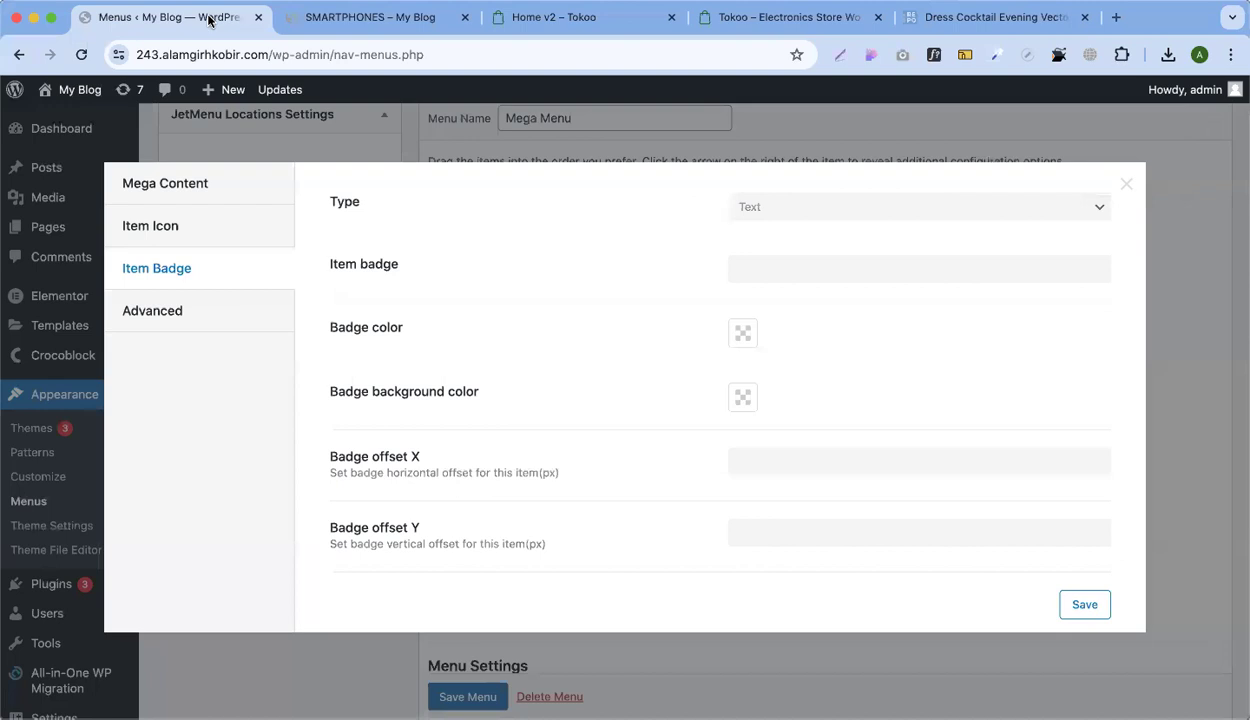
pyautogui.click(1126, 186)
pyautogui.scroll(5, 758, 272)
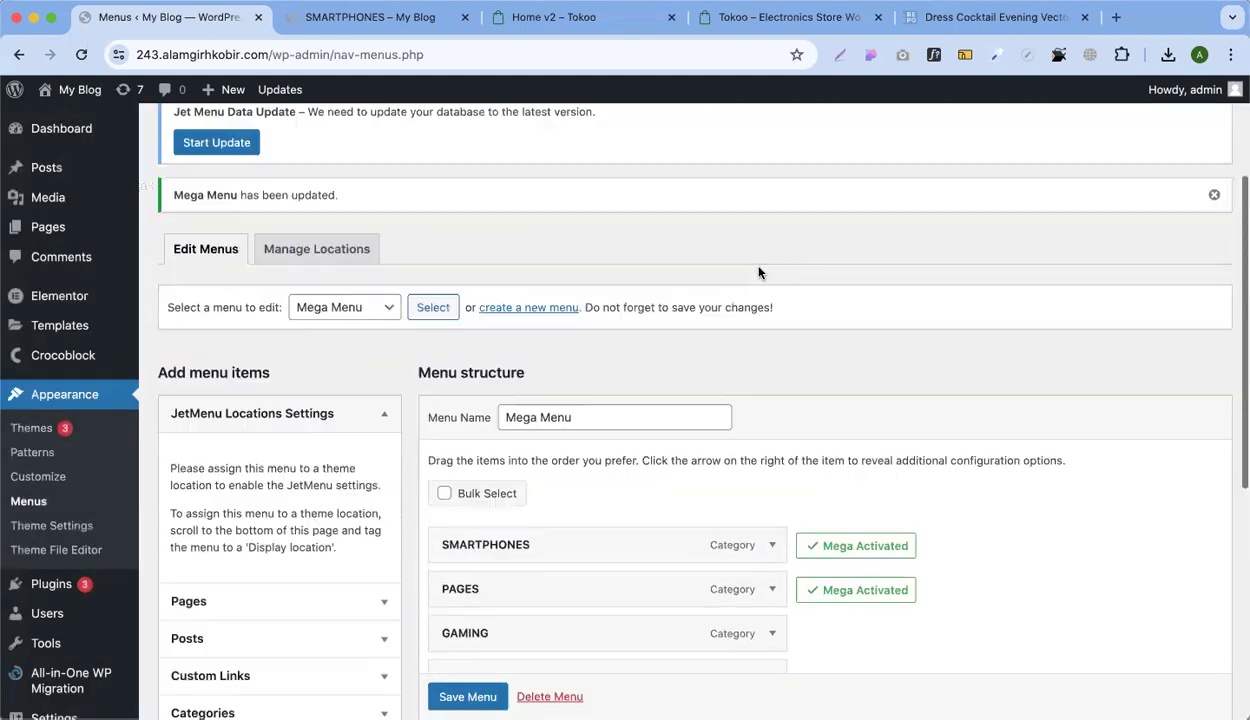
# Create a new WordPress menu named "V Mega menu"
pyautogui.scroll(3, 472, 371)
pyautogui.scroll(-3, 474, 368)
pyautogui.click(528, 307)
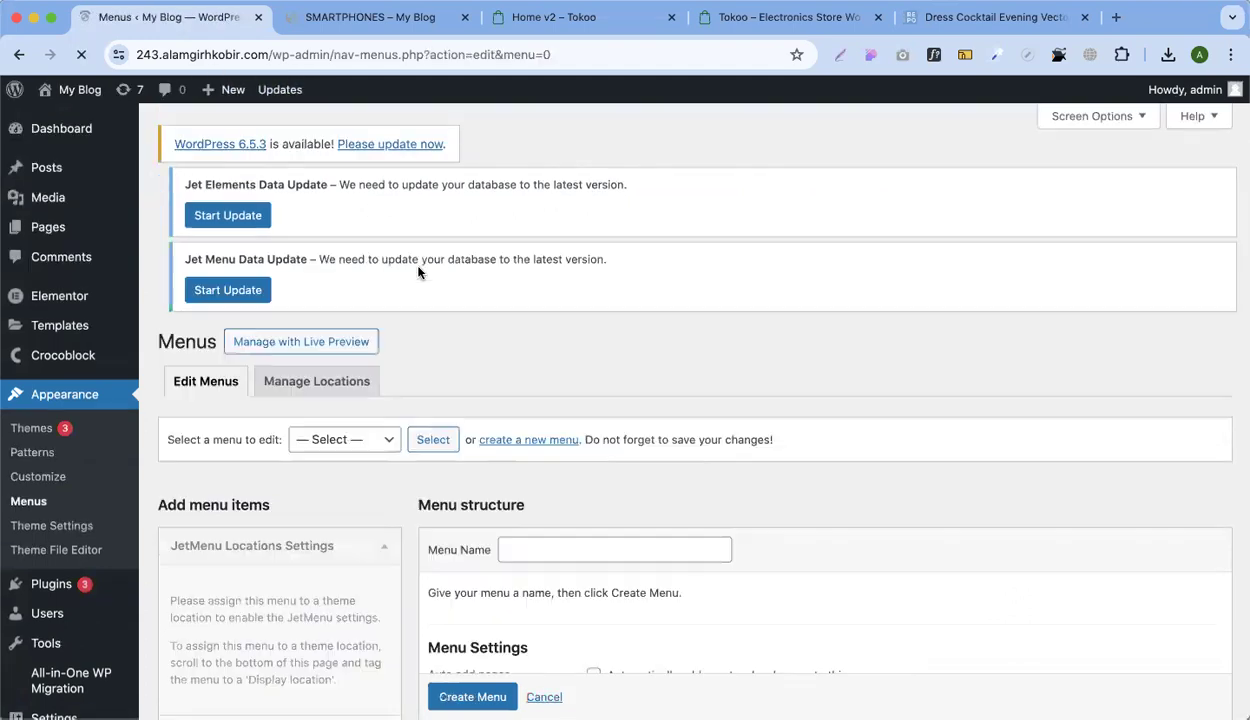
pyautogui.click(575, 574)
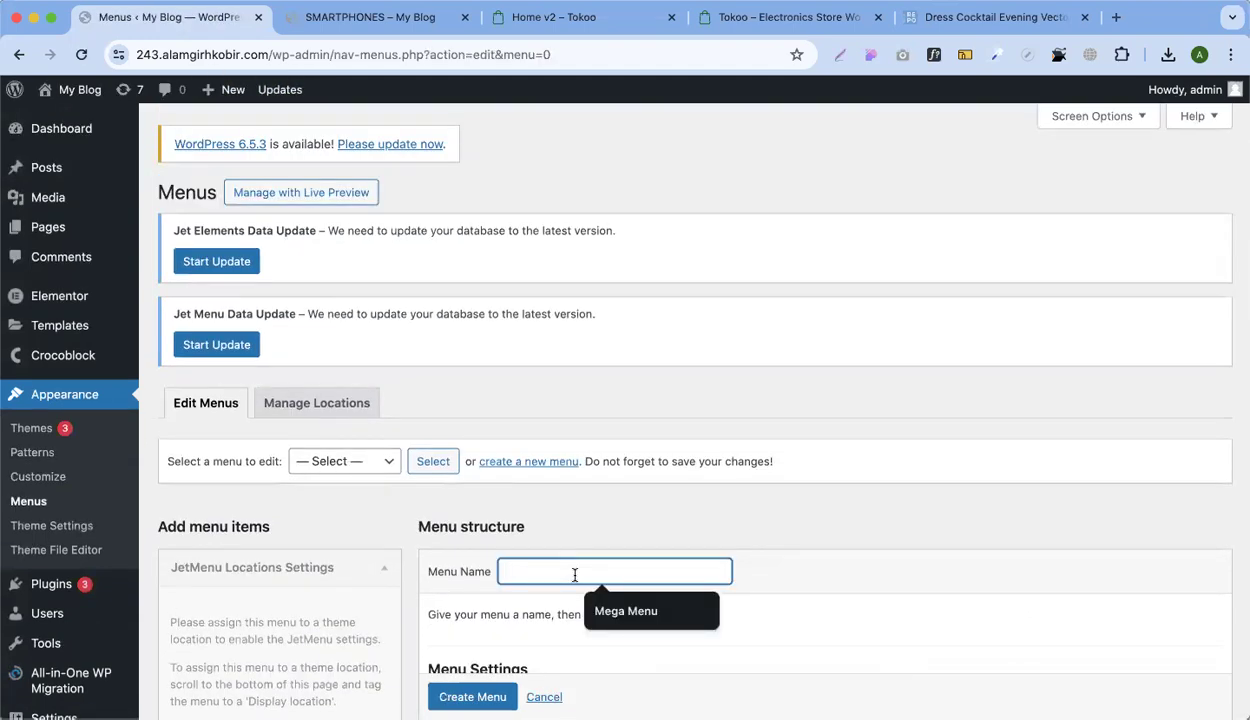
pyautogui.write('V Mega')
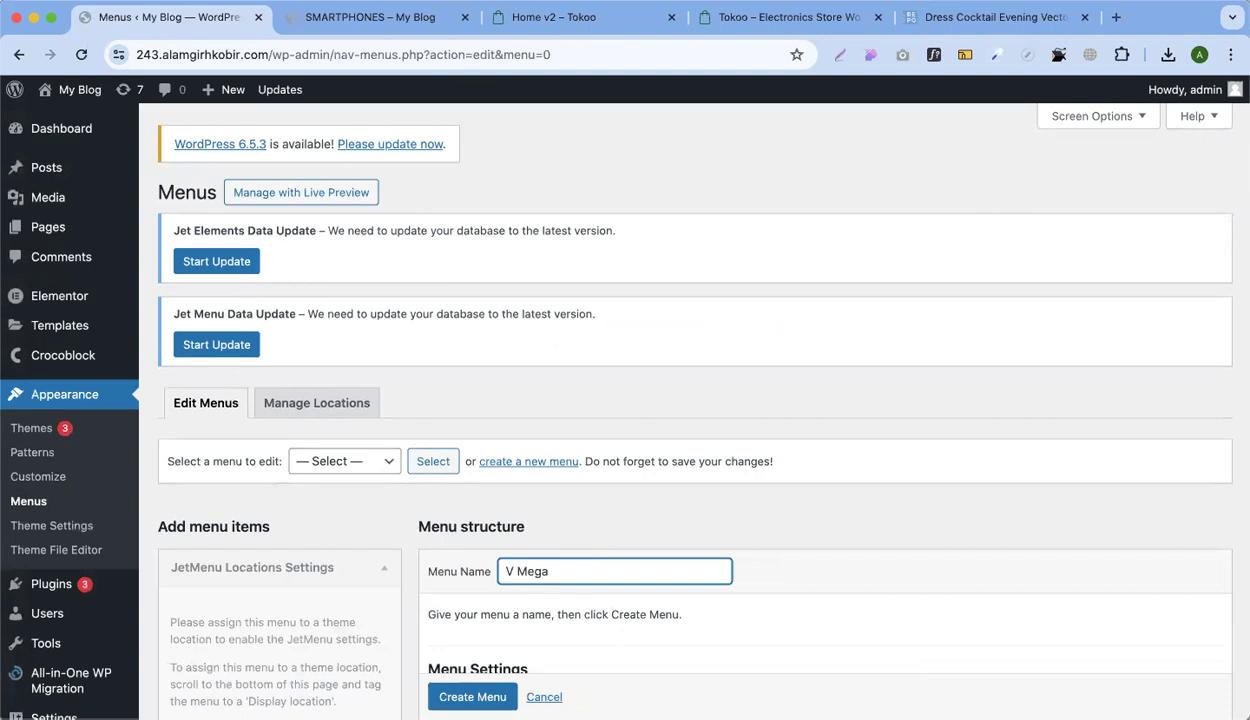
pyautogui.write(' menu')
pyautogui.scroll(-5, 585, 567)
pyautogui.click(470, 569)
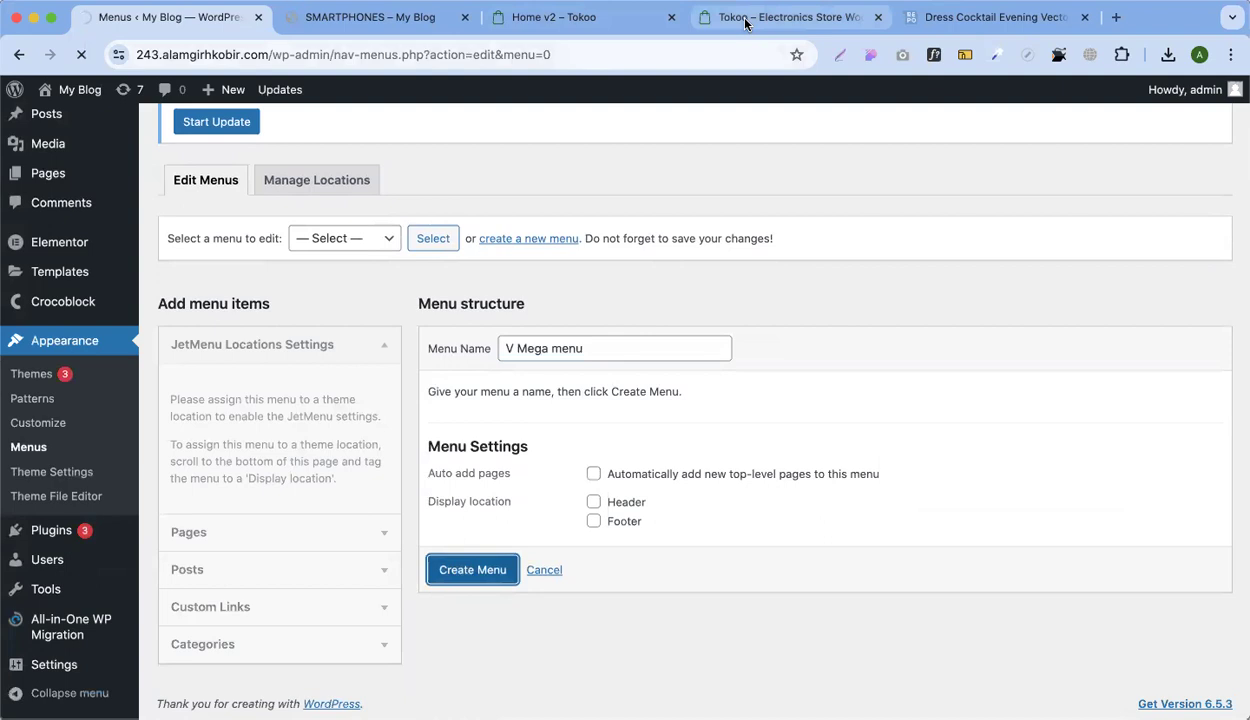
# Copy the "Women's Clothing" name from the Tokoo demo's categories list and return to the WordPress Menus page
pyautogui.click(745, 22)
pyautogui.rightClick(235, 220)
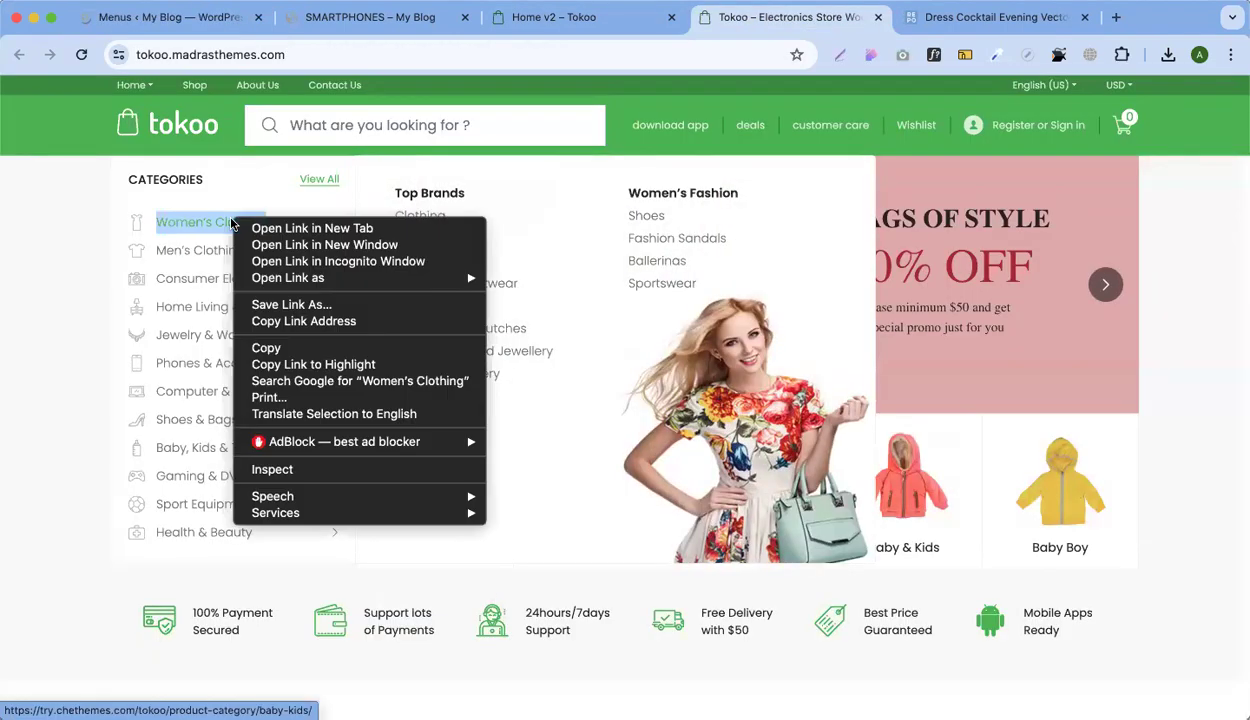
pyautogui.click(268, 348)
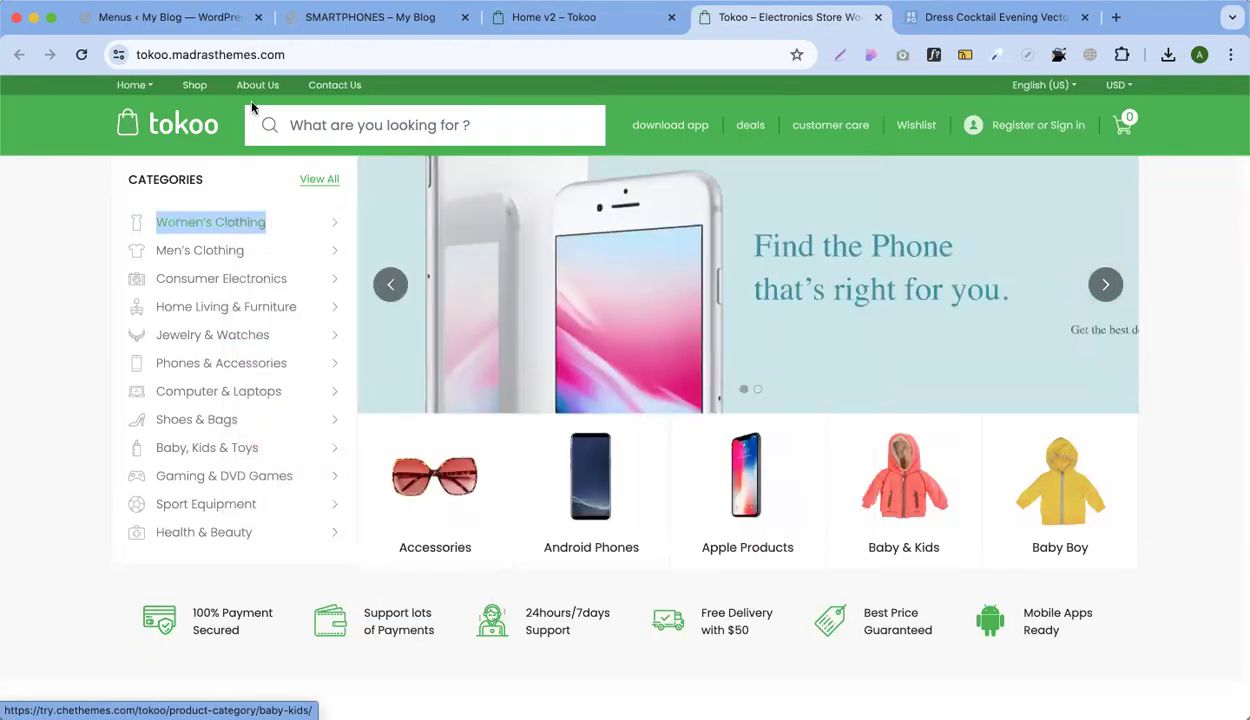
pyautogui.click(140, 20)
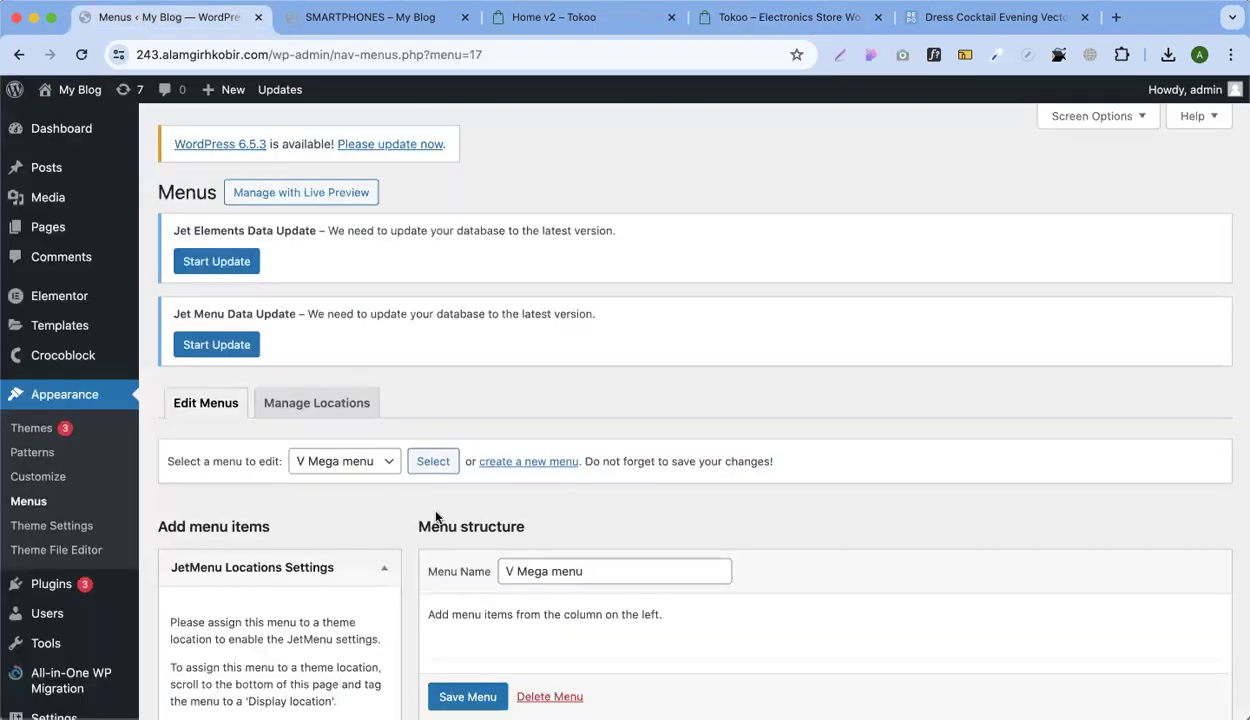
# Add a custom link with URL "#" and the copied text "Women's Clothing" to V Mega menu
pyautogui.scroll(-4, 420, 510)
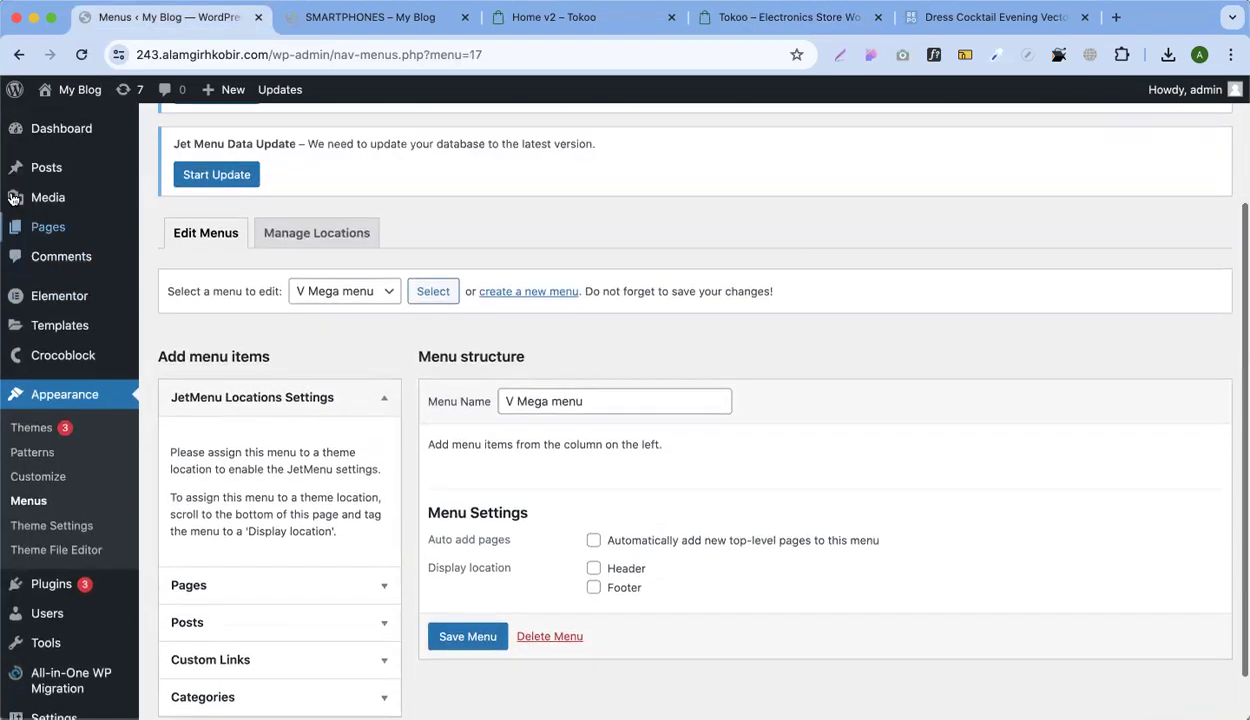
pyautogui.scroll(-3, 489, 521)
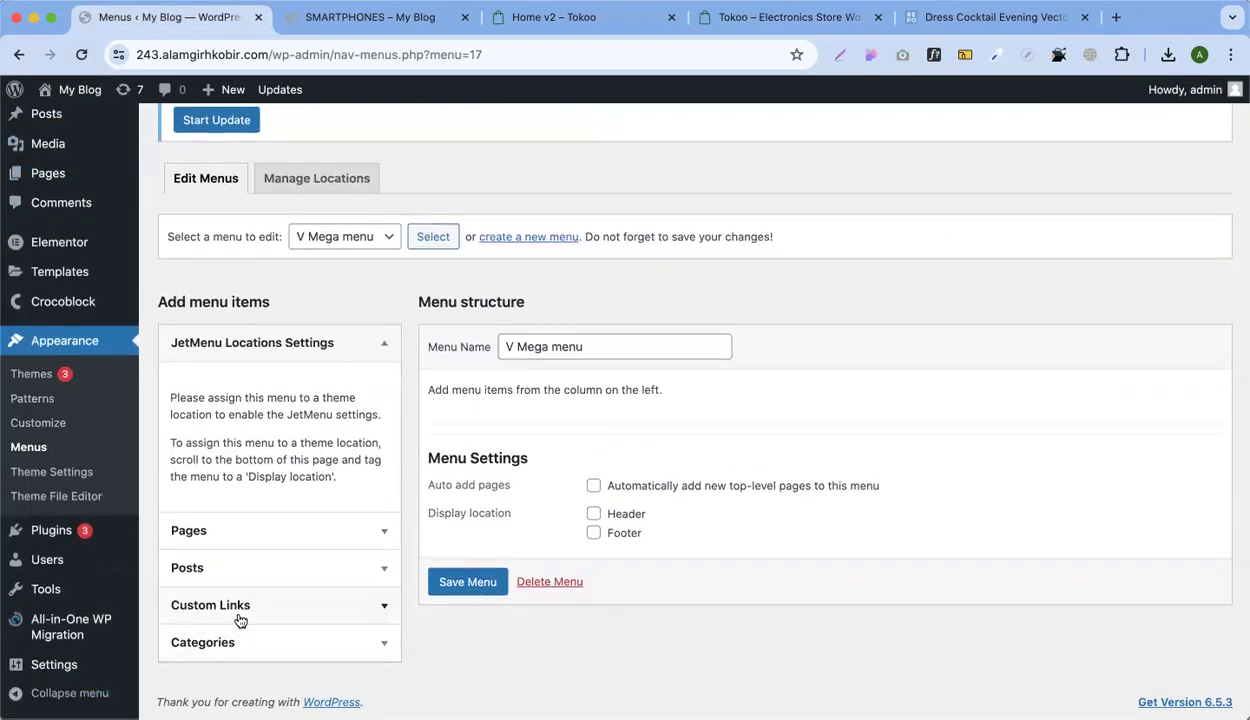
pyautogui.click(240, 620)
pyautogui.click(279, 512)
pyautogui.write('#')
pyautogui.click(297, 553)
pyautogui.press('super+v')
pyautogui.click(345, 601)
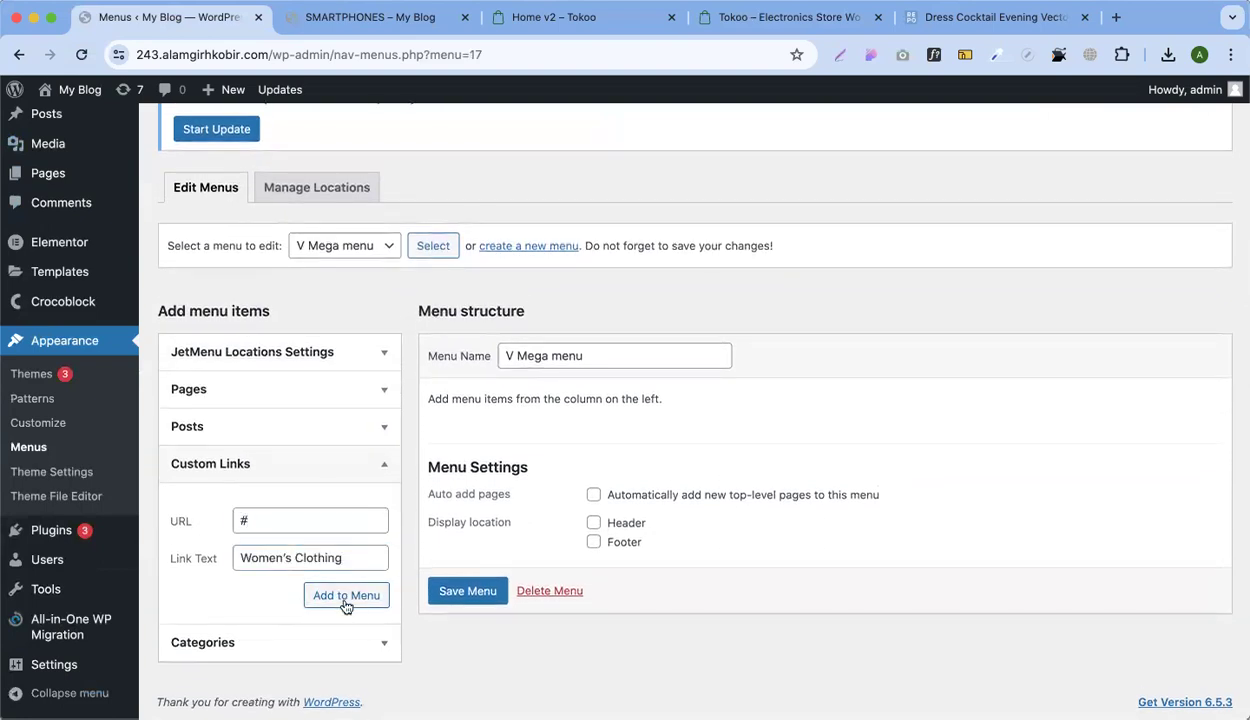
# Add a second custom link with URL "#" and the text "men's Clothing", shortened from the copied category name
pyautogui.click(264, 558)
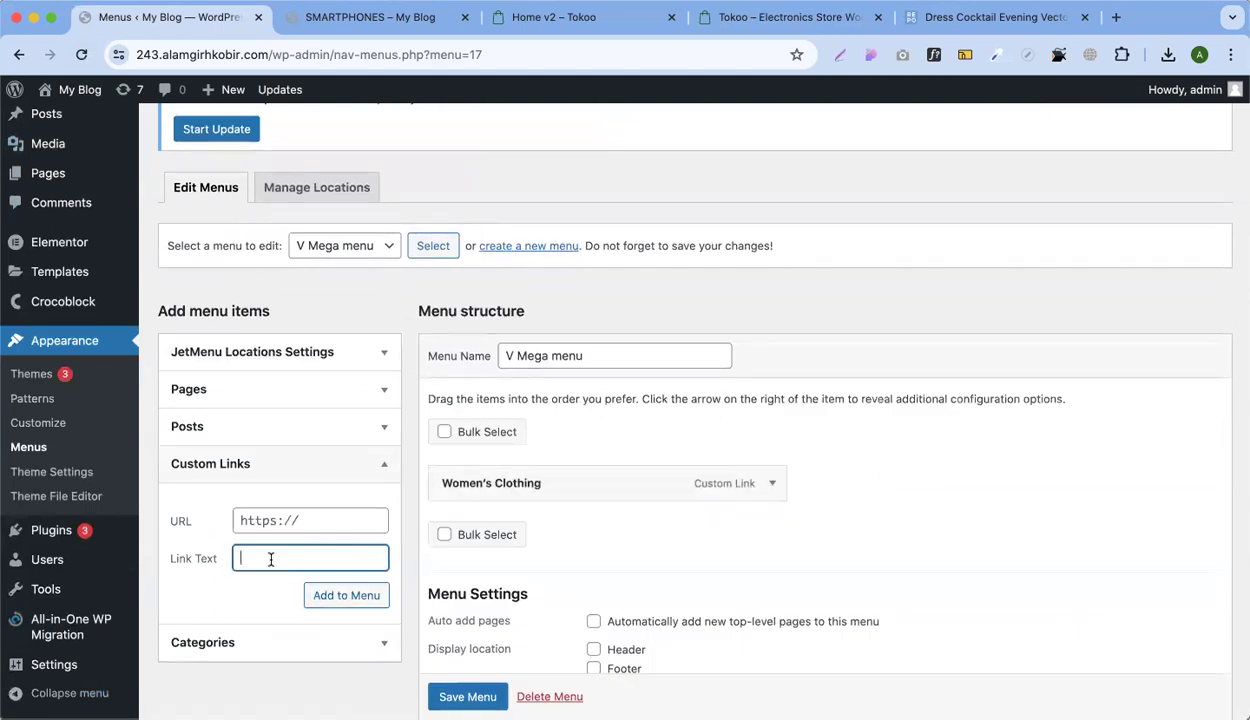
pyautogui.press('super+v')
pyautogui.moveTo(257, 557); pyautogui.dragTo(231, 560)
pyautogui.press('BackSpace')
pyautogui.click(287, 520)
pyautogui.write('#')
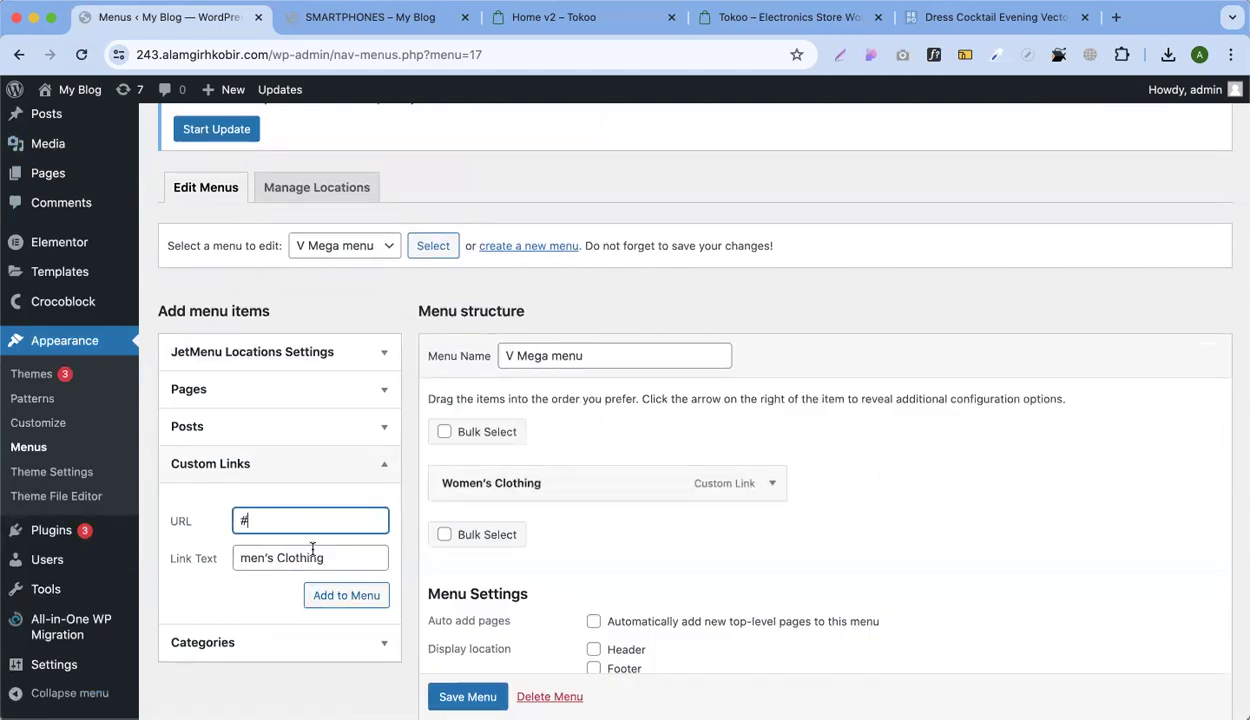
pyautogui.click(348, 595)
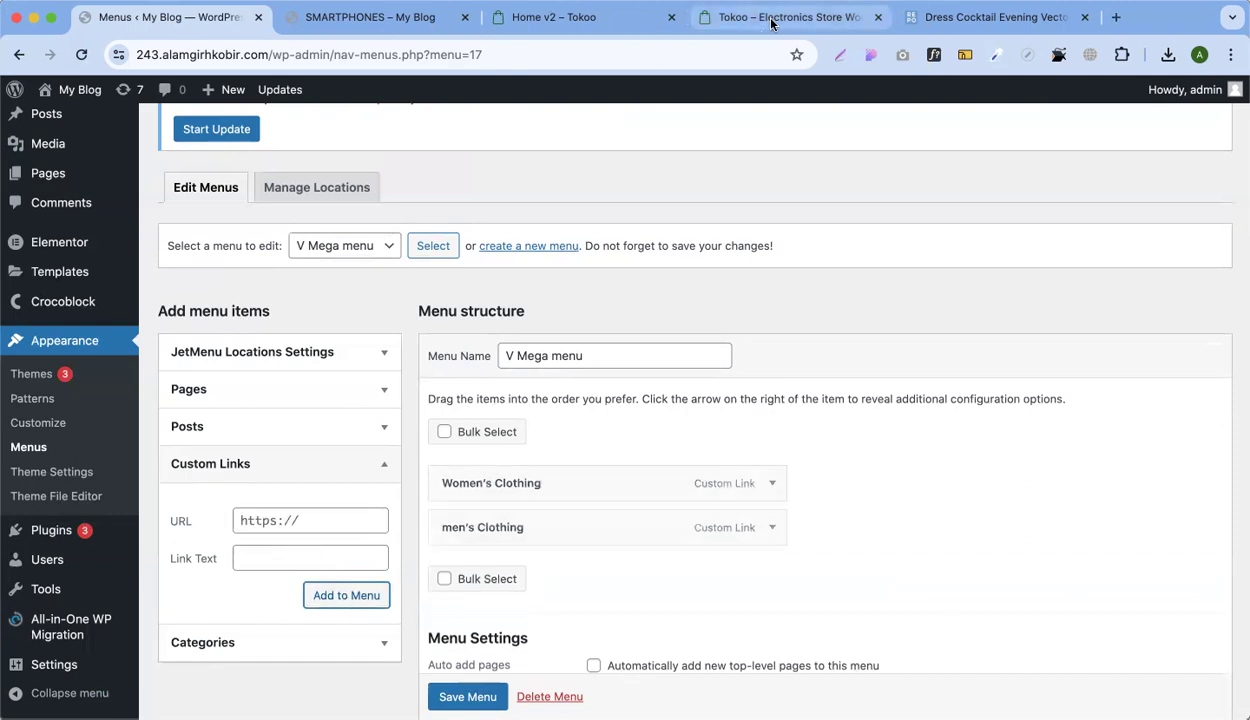
# Copy "Consumer Electronics" from the Tokoo categories list and add it to the menu as a custom link with URL "#"
pyautogui.click(770, 17)
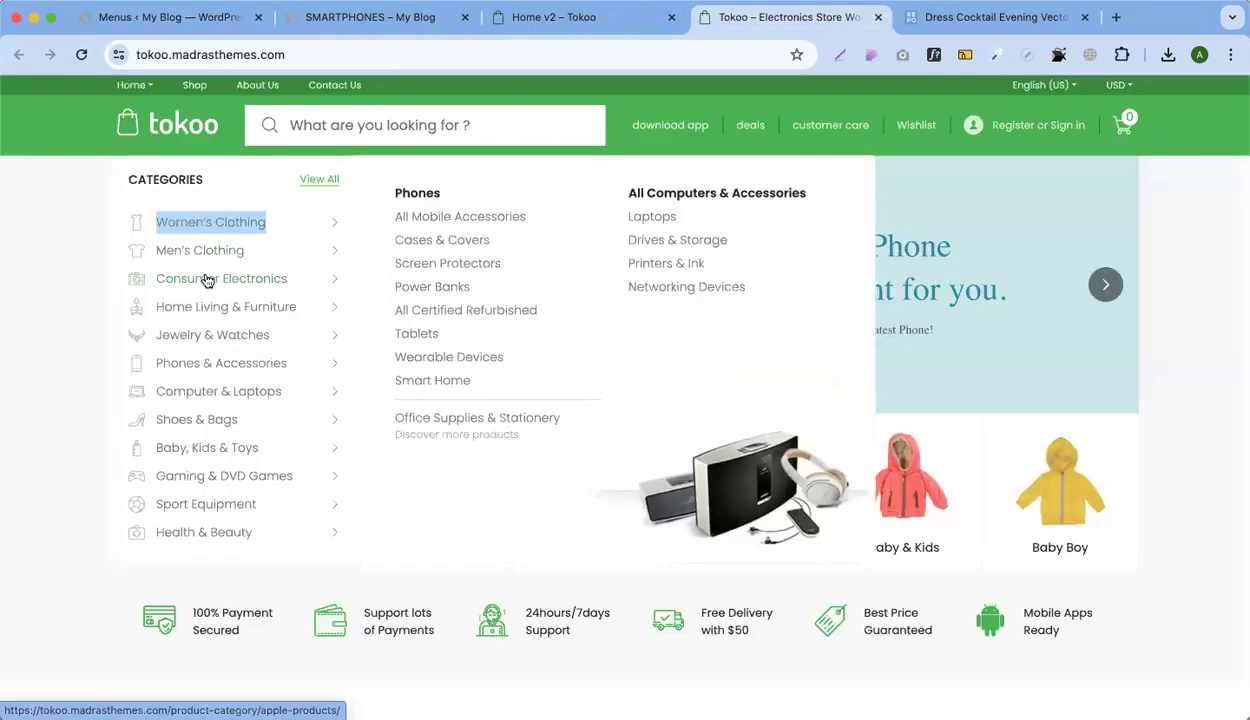
pyautogui.rightClick(205, 278)
pyautogui.click(240, 403)
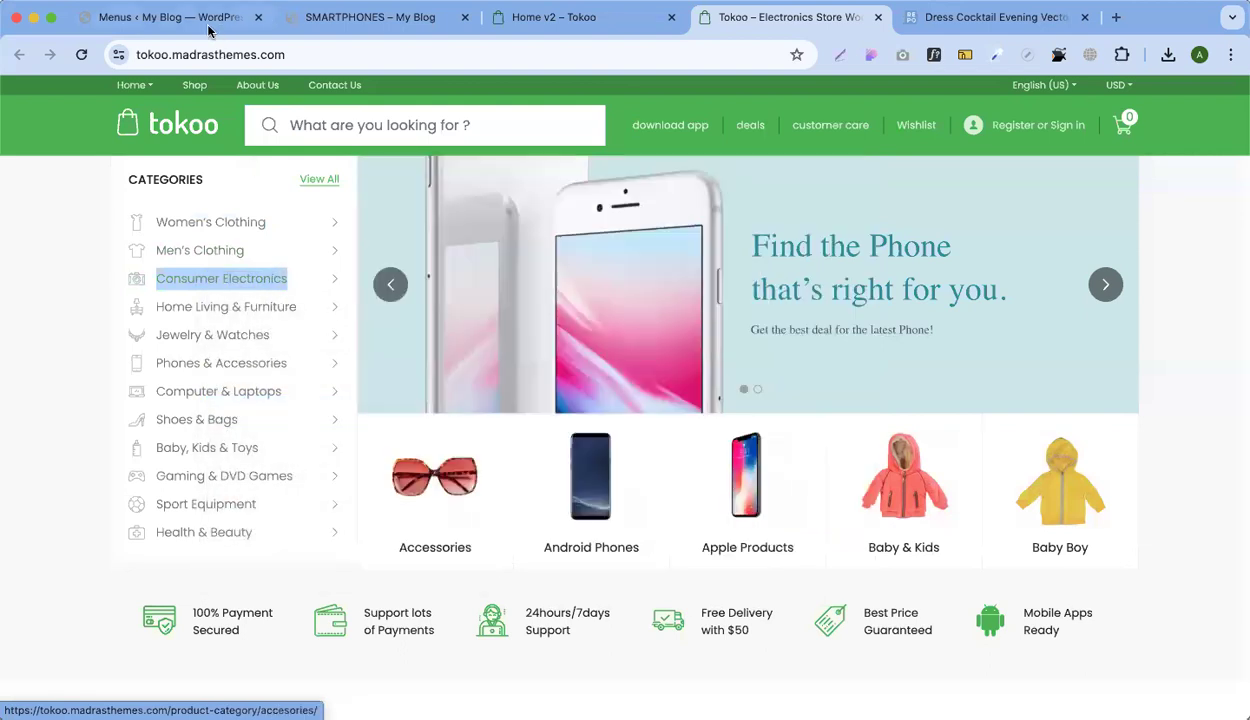
pyautogui.click(176, 17)
pyautogui.click(302, 557)
pyautogui.press('super+v')
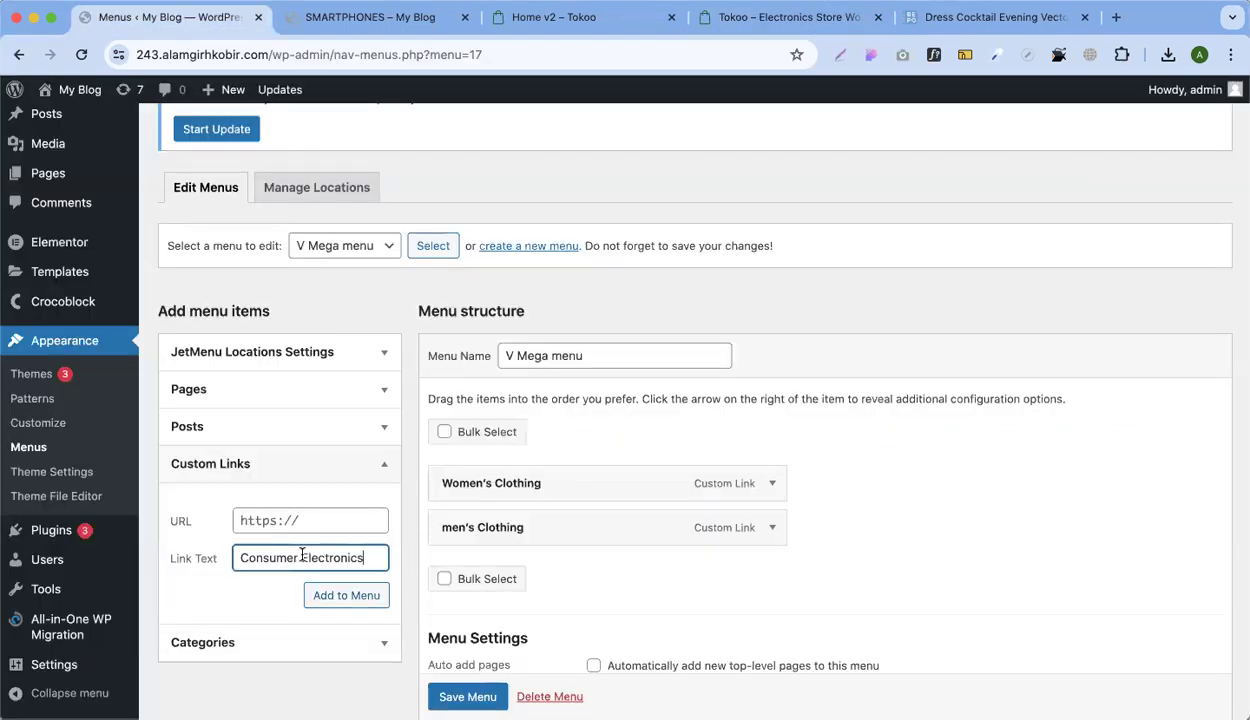
pyautogui.click(300, 519)
pyautogui.write('#')
pyautogui.click(334, 597)
# Add a custom link with URL "#" and the text "Home Li" to the menu
pyautogui.click(274, 557)
pyautogui.write('Hoe')
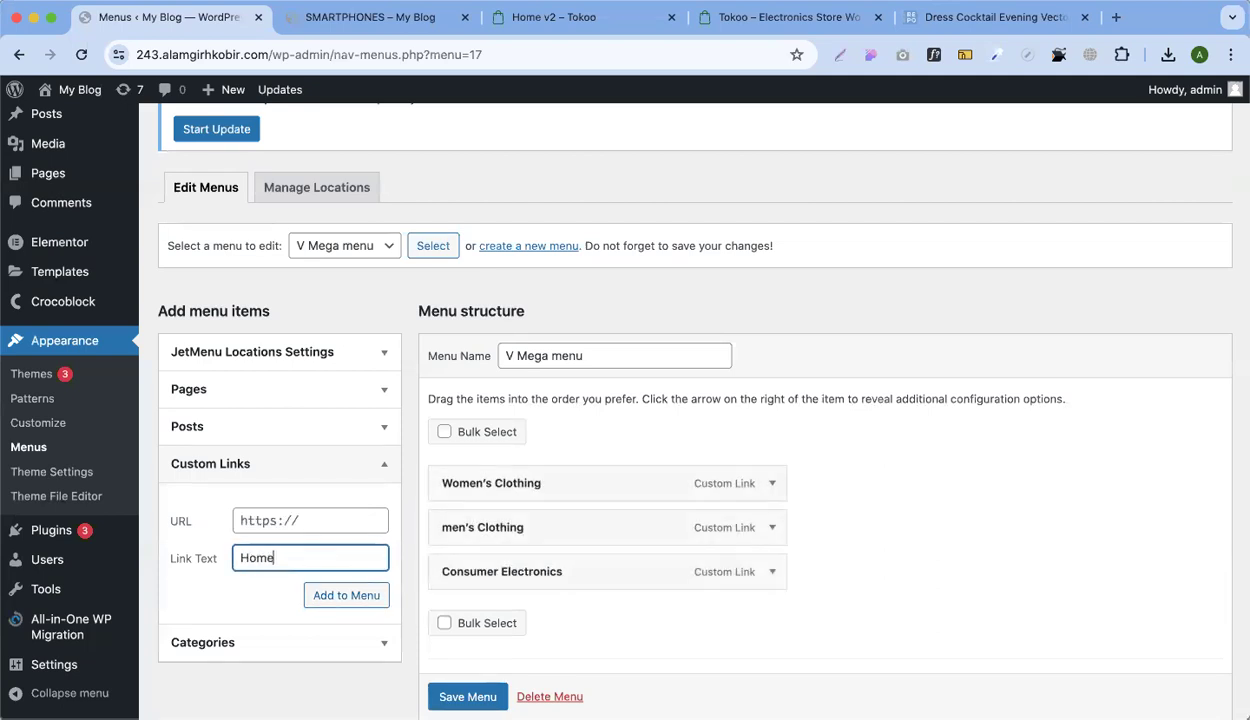
pyautogui.click(274, 521)
pyautogui.write('#')
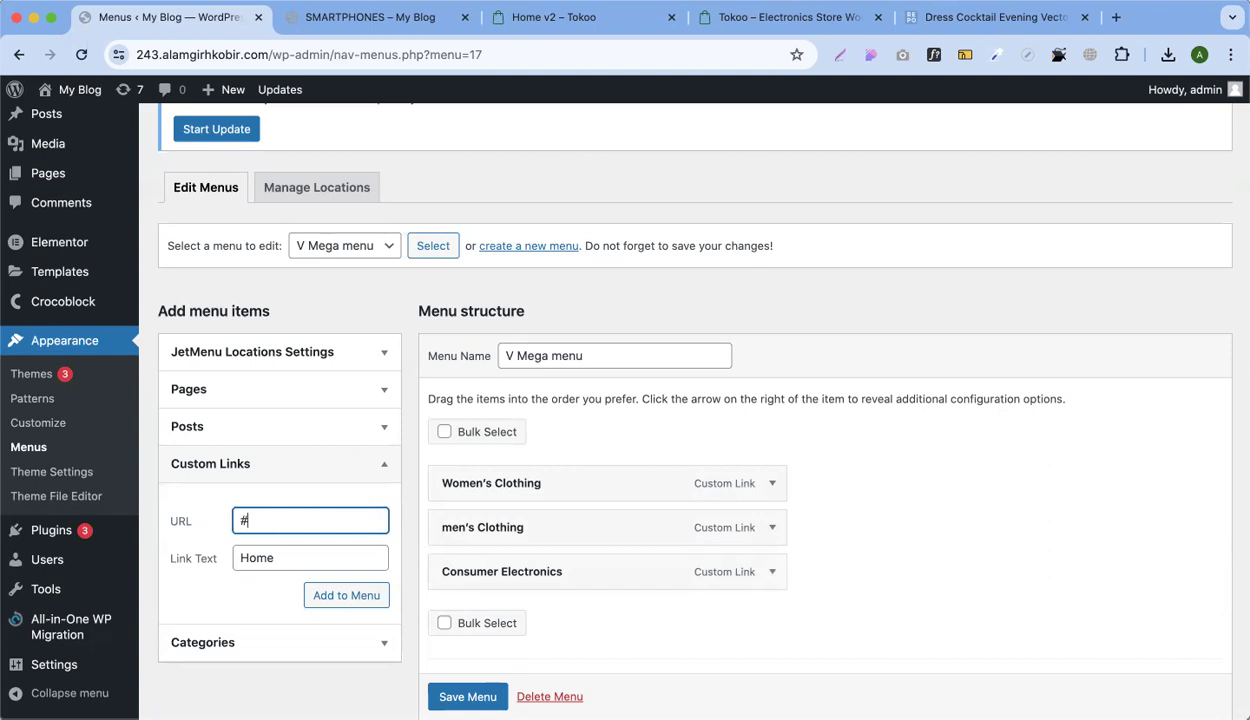
pyautogui.click(309, 561)
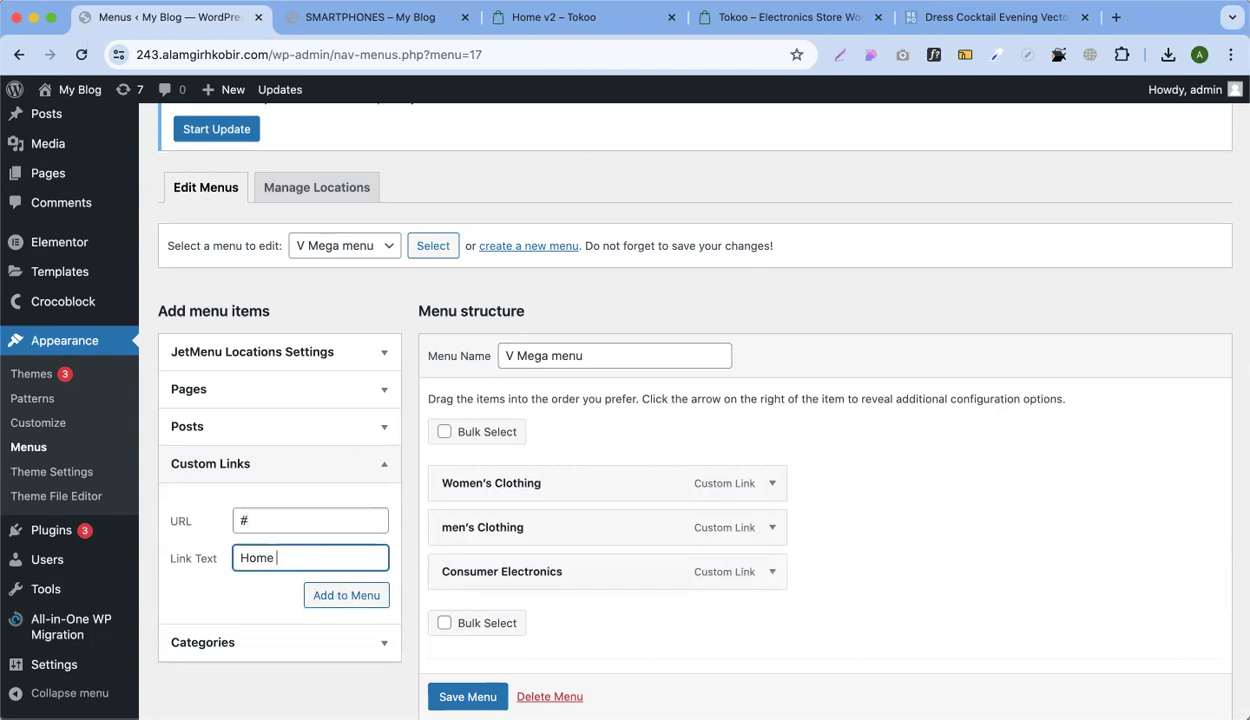
pyautogui.click(373, 596)
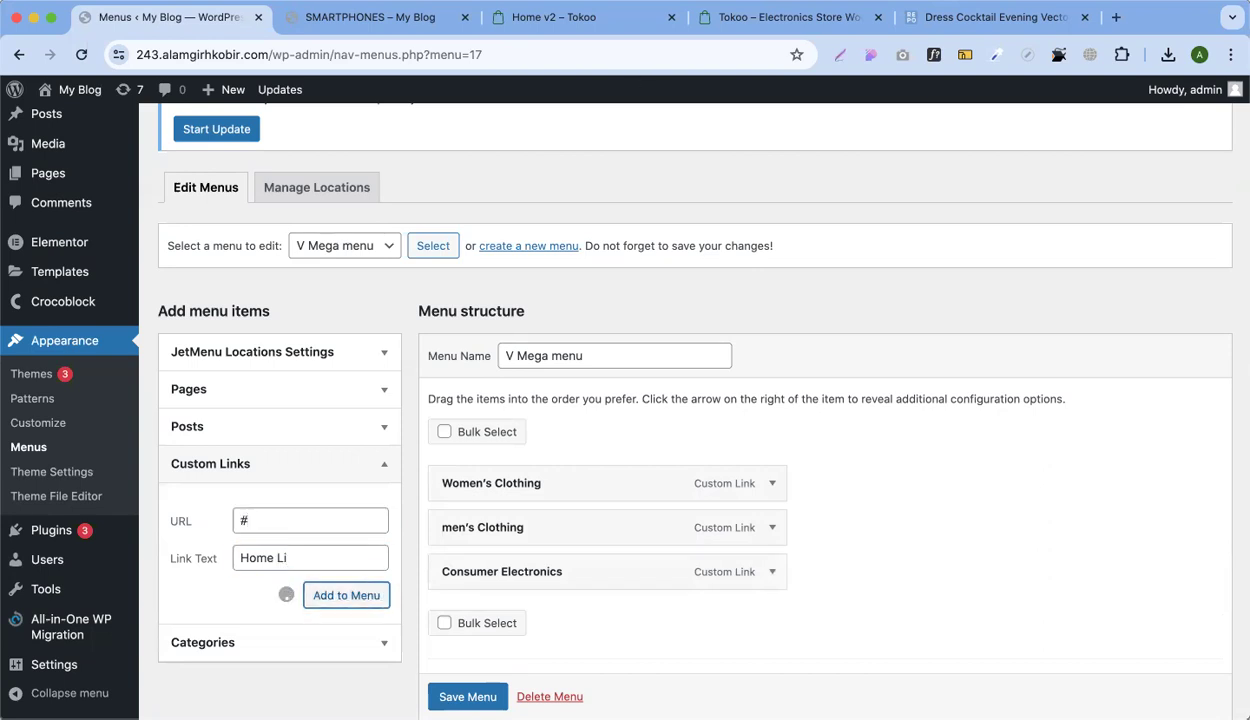
# Copy "Jewelry & Watches" from the Tokoo demo's categories list and return to the WordPress Menus page
pyautogui.click(782, 17)
pyautogui.moveTo(279, 330)
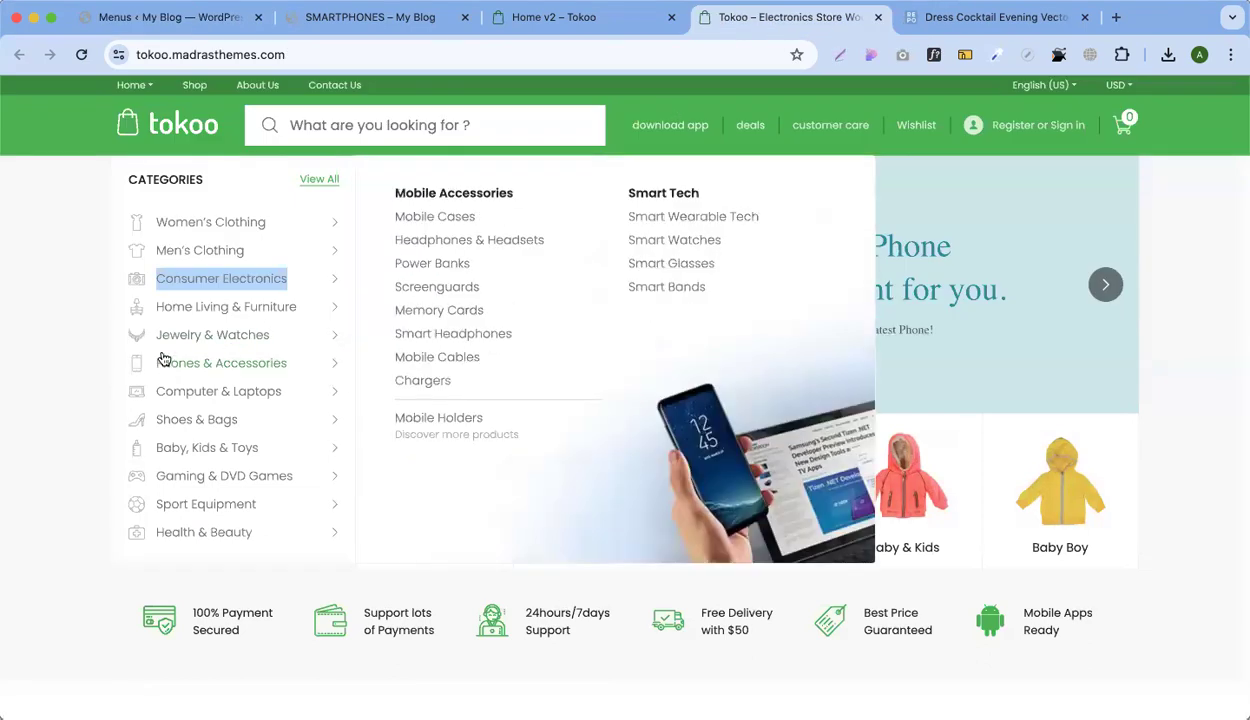
pyautogui.rightClick(188, 338)
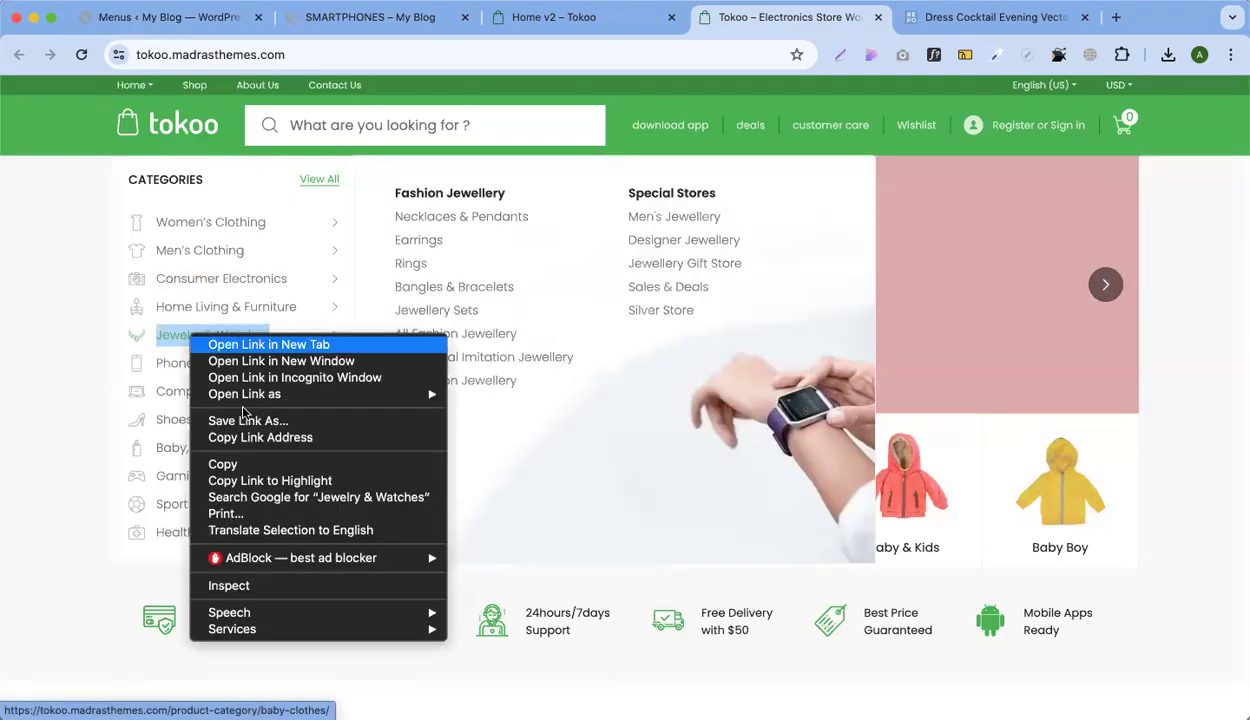
pyautogui.click(238, 463)
pyautogui.click(215, 17)
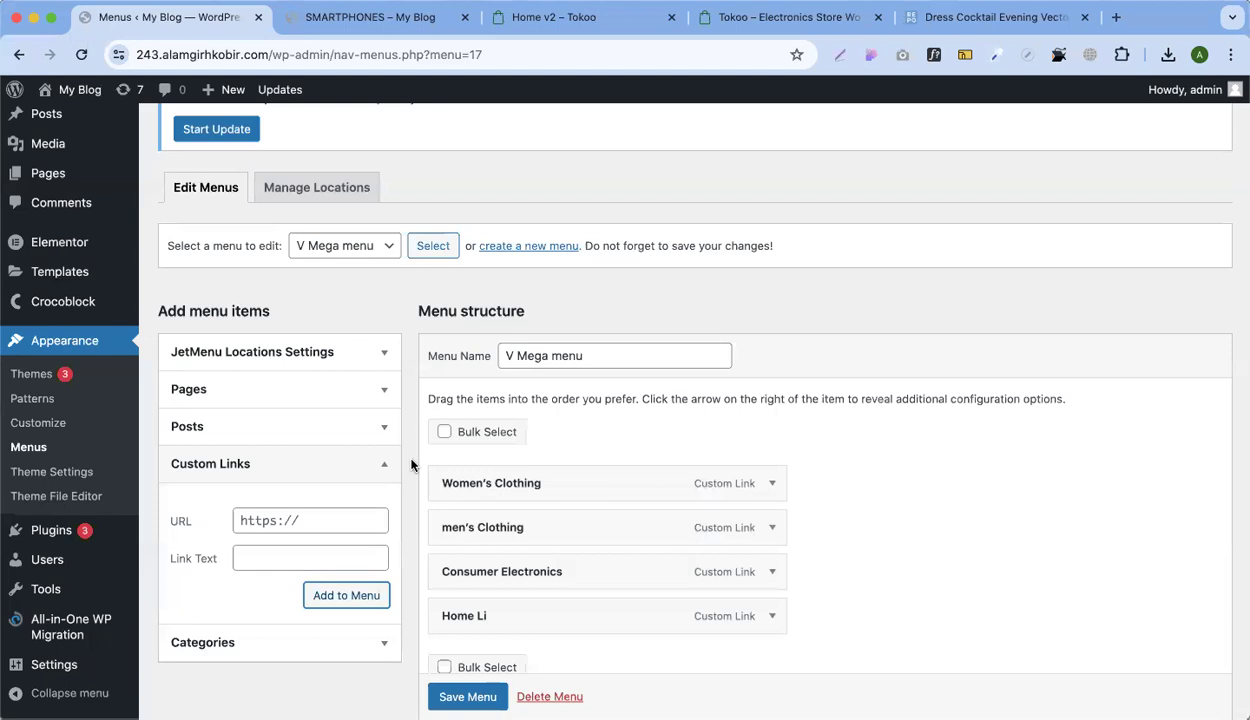
pyautogui.click(295, 557)
pyautogui.press('super+v')
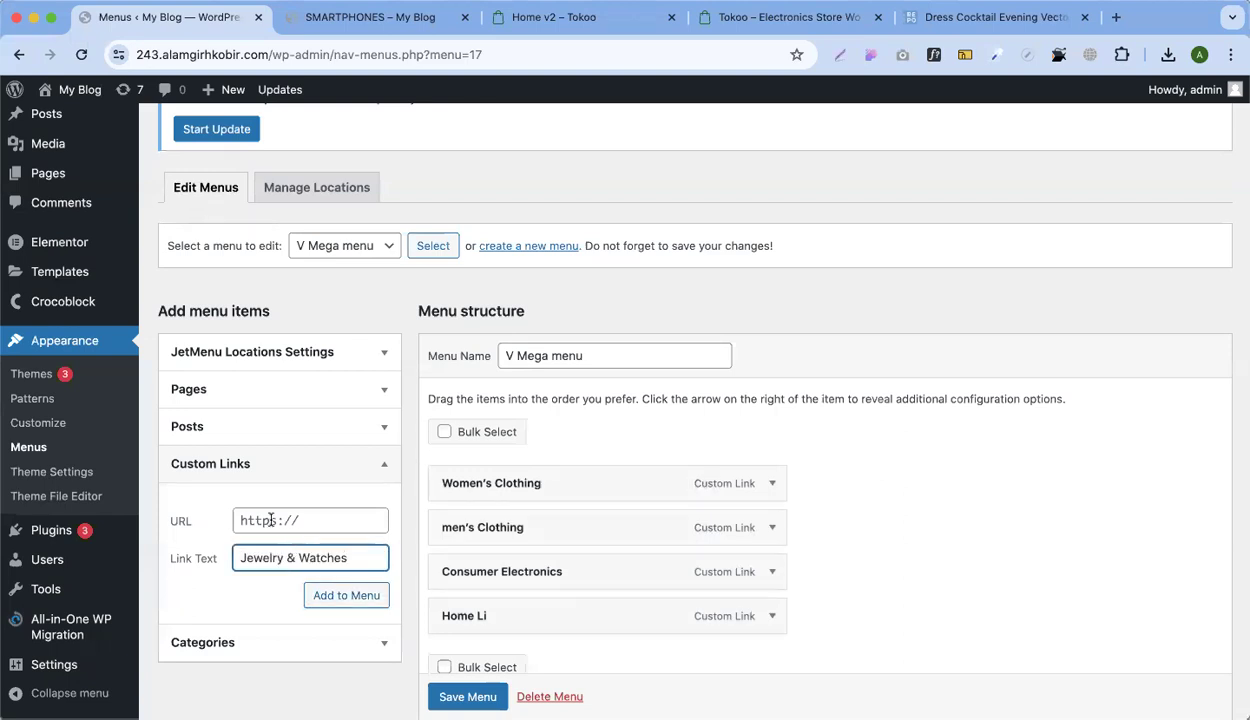
pyautogui.press('super+a')
pyautogui.write('#')
pyautogui.click(355, 597)
# Add a custom link with URL "#" and the copied text "Jewelry & Watches" to the menu
pyautogui.scroll(-5, 355, 597)
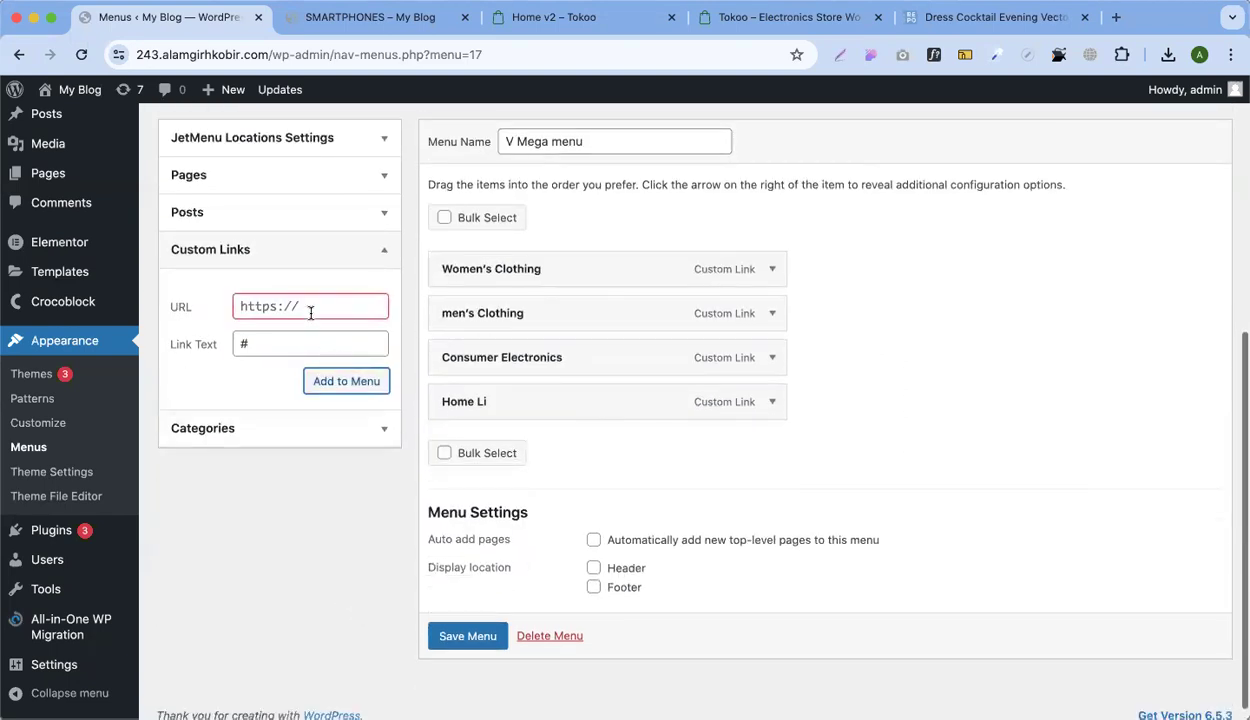
pyautogui.click(306, 347)
pyautogui.press('super+a')
pyautogui.press('super+v')
pyautogui.click(257, 297)
pyautogui.write('#')
pyautogui.click(350, 390)
# Change the navigation label of the "Home Li" item to "Home Living" and save the menu
pyautogui.click(772, 401)
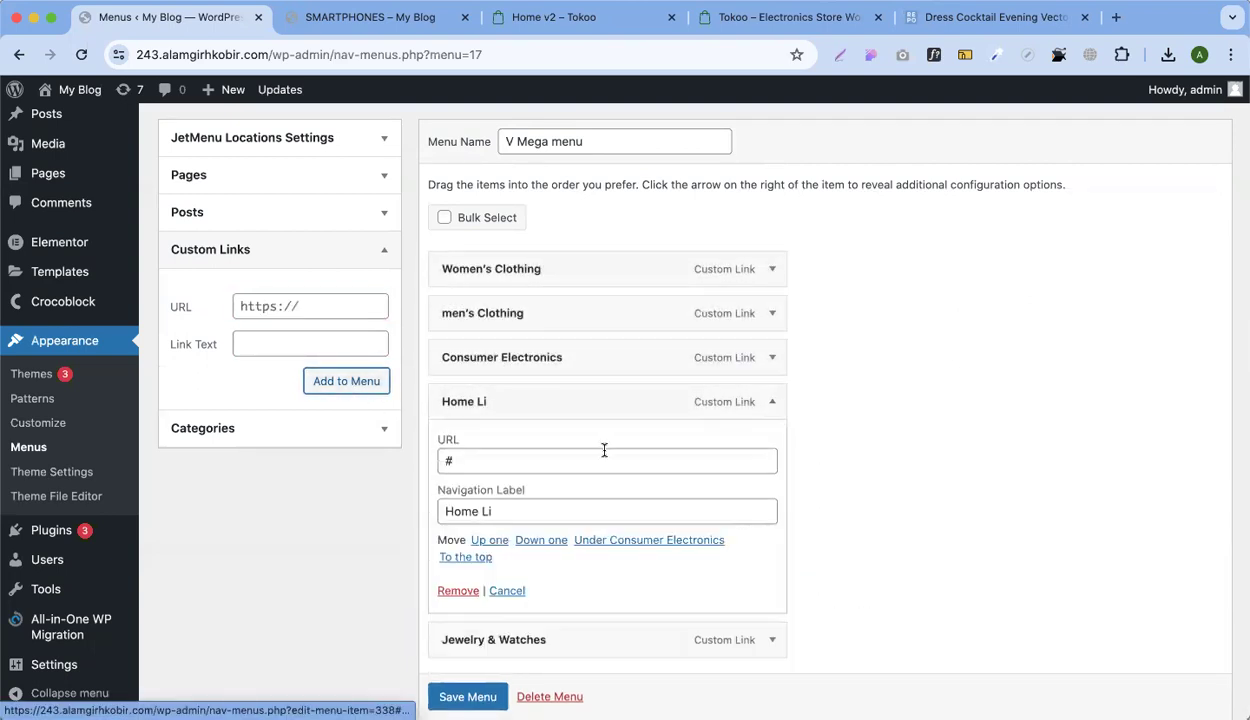
pyautogui.click(559, 508)
pyautogui.write('ving')
pyautogui.click(475, 697)
pyautogui.scroll(-1, 483, 606)
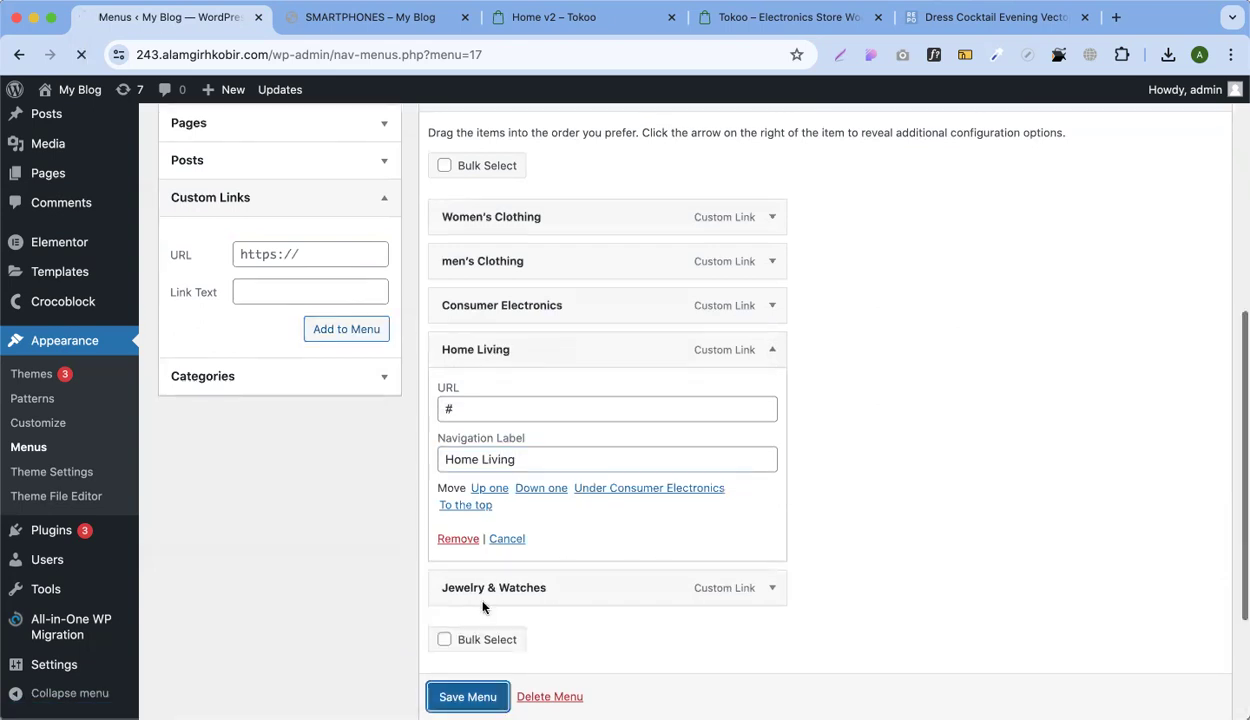
pyautogui.scroll(5, 511, 522)
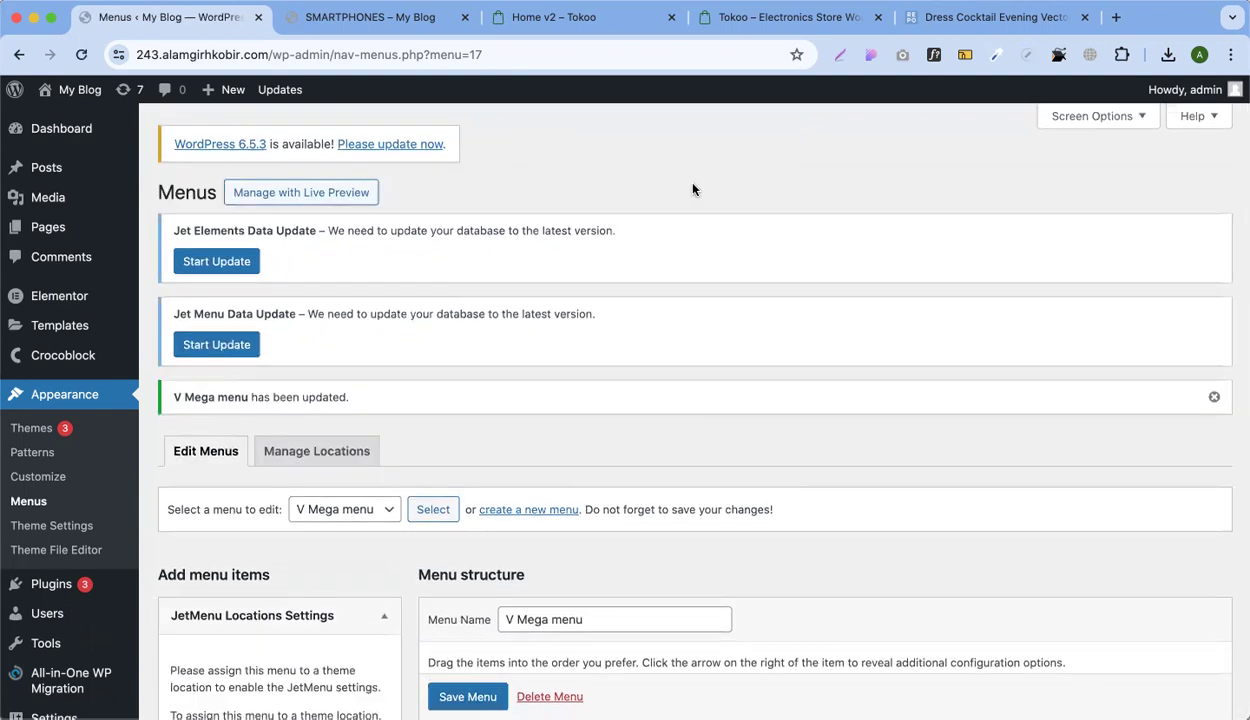
# Enable mega content for the Women's Clothing item with Elementor as content type, save the settings, and open its mega content for editing
pyautogui.scroll(-5, 692, 190)
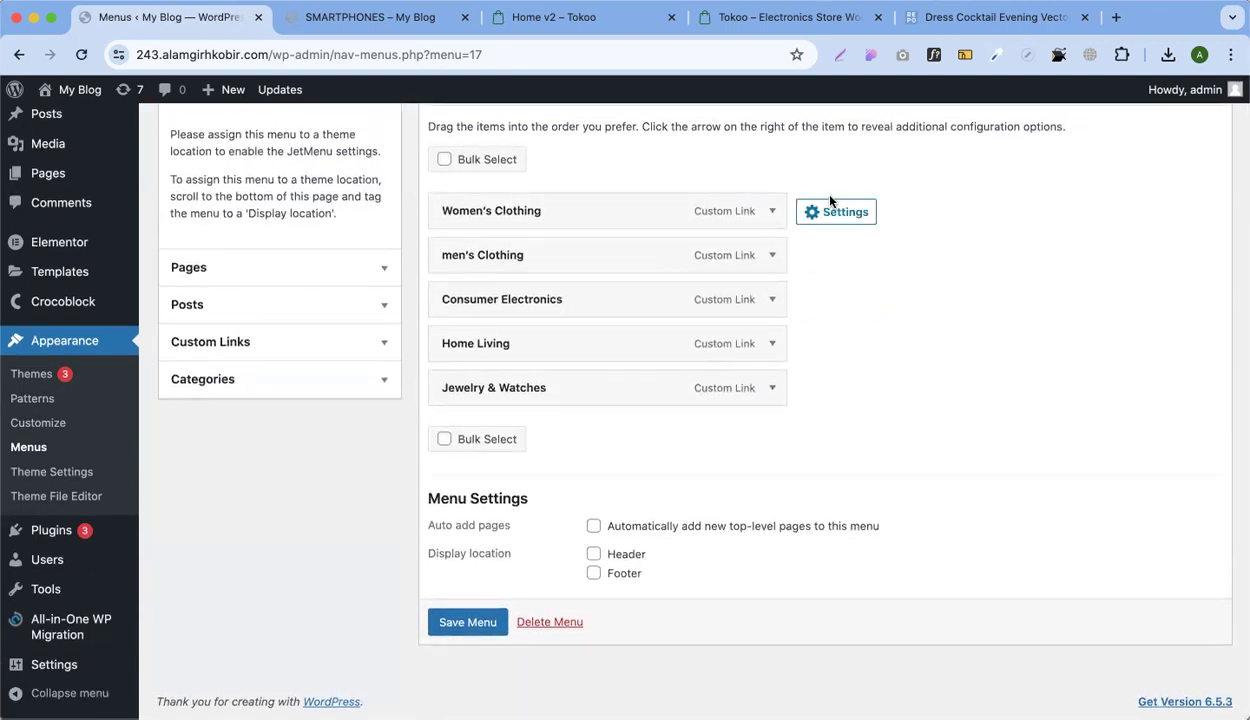
pyautogui.click(813, 208)
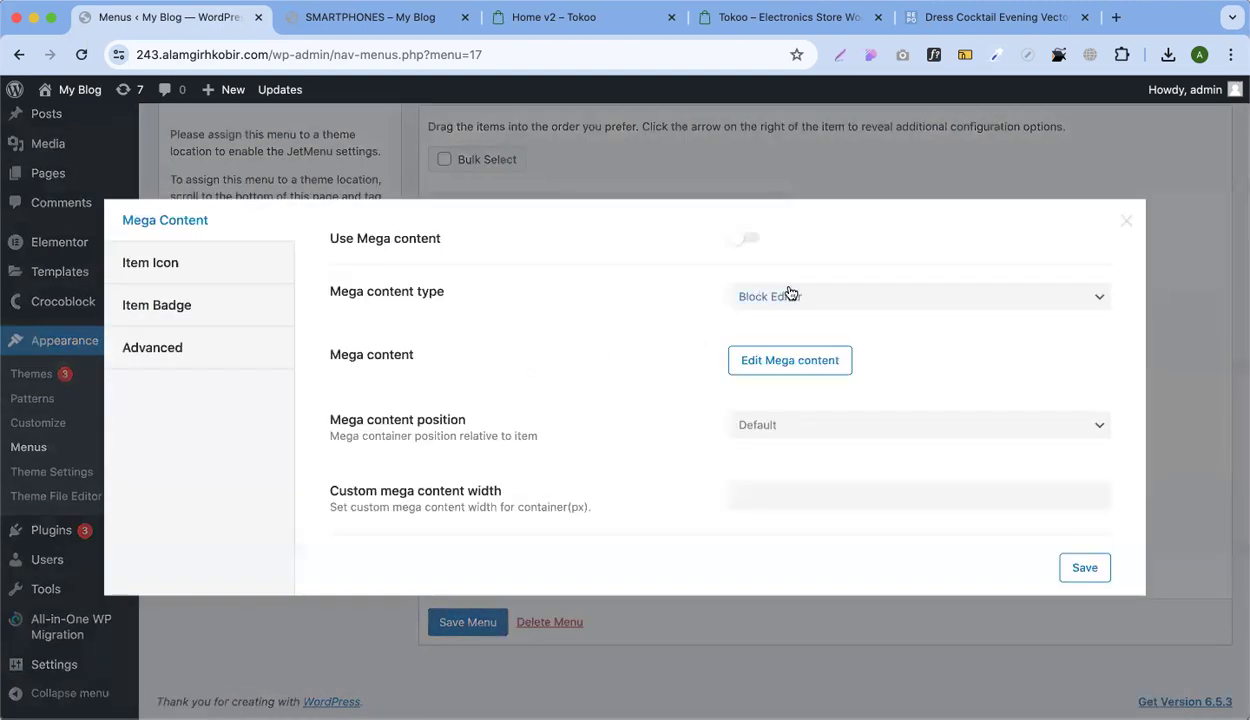
pyautogui.click(742, 238)
pyautogui.click(790, 296)
pyautogui.click(787, 313)
pyautogui.click(1066, 560)
pyautogui.click(797, 362)
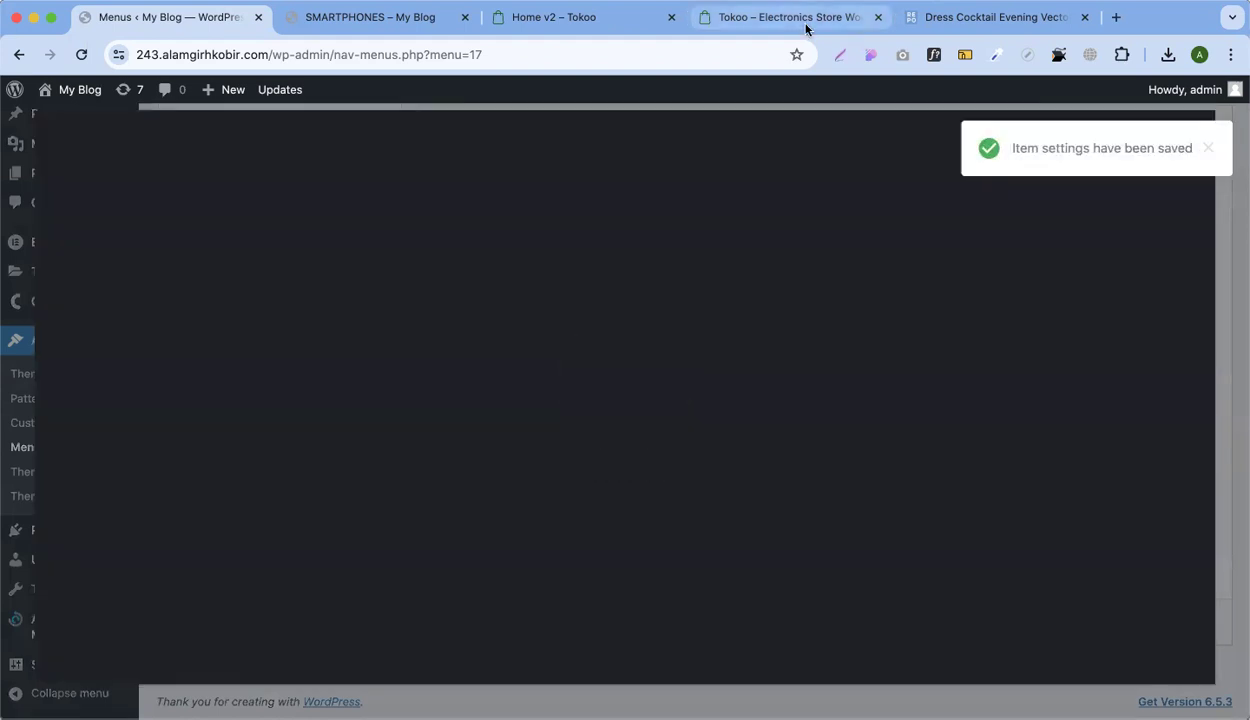
# Examine the Women's Clothing dropdown on the Tokoo demo, highlighting its Top Brands link column
pyautogui.click(806, 28)
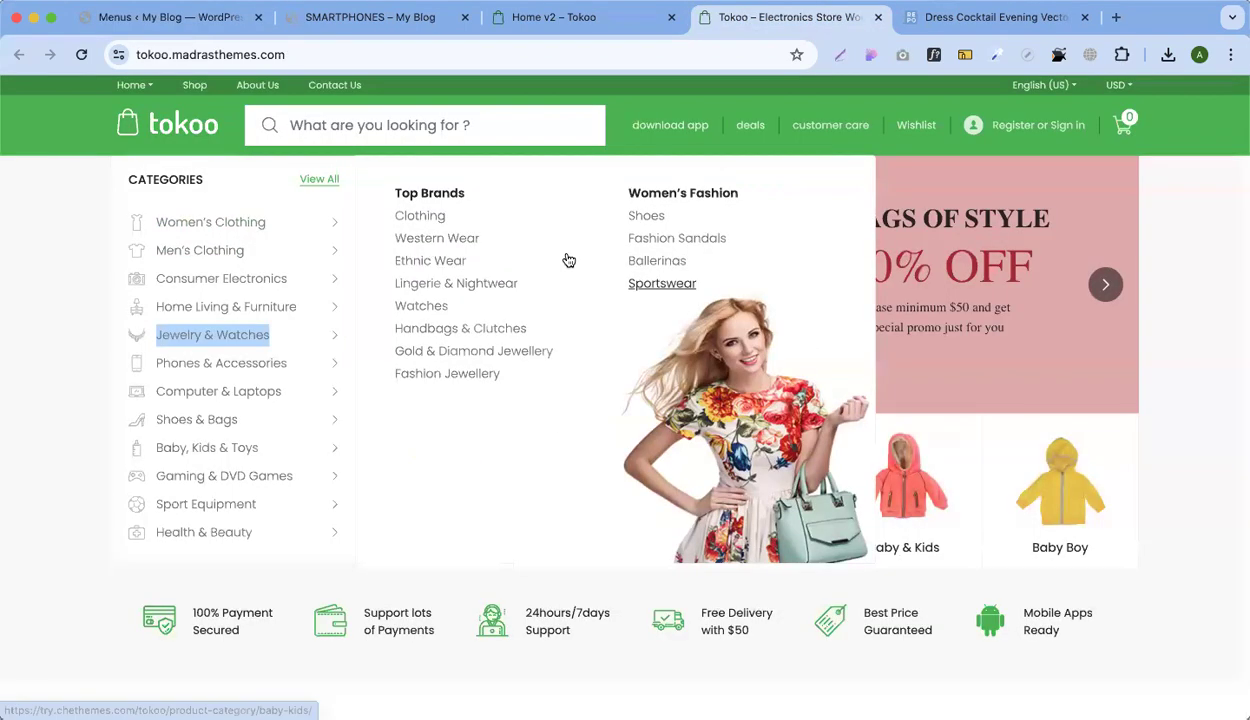
pyautogui.moveTo(387, 190); pyautogui.dragTo(541, 377)
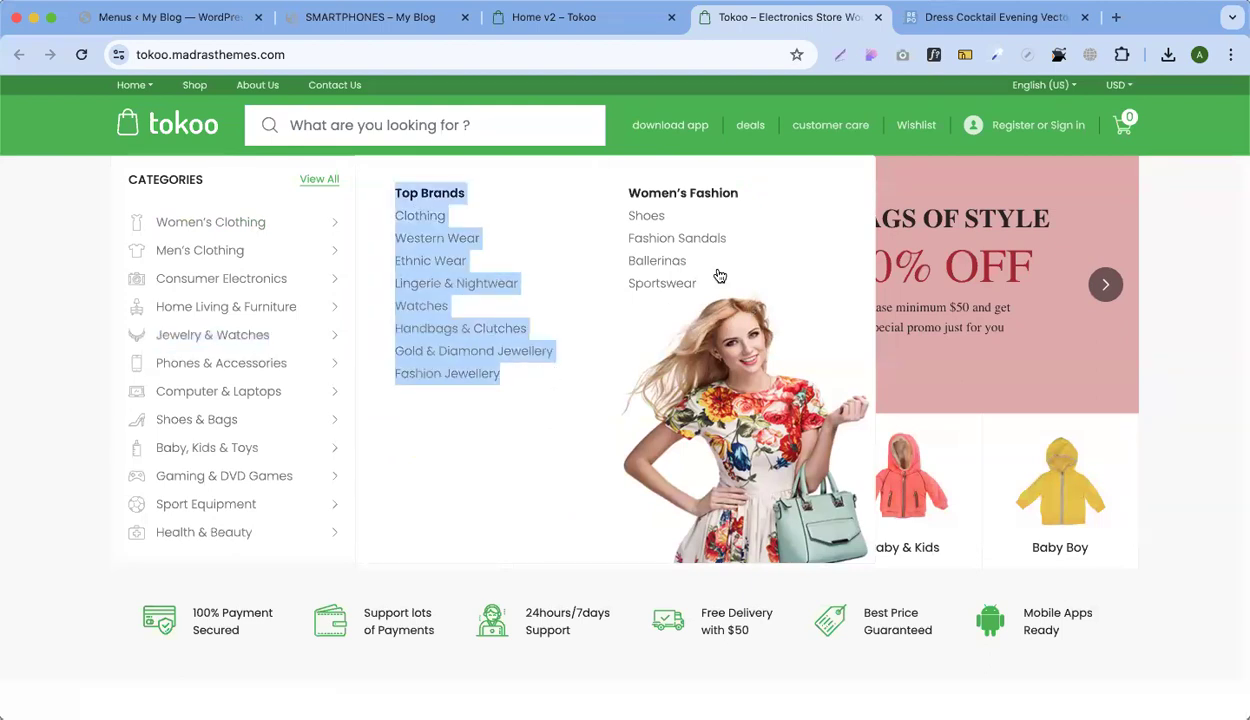
# Return to the mega content editor and paste the copied Cases & Covers link column into the empty layout
pyautogui.click(160, 18)
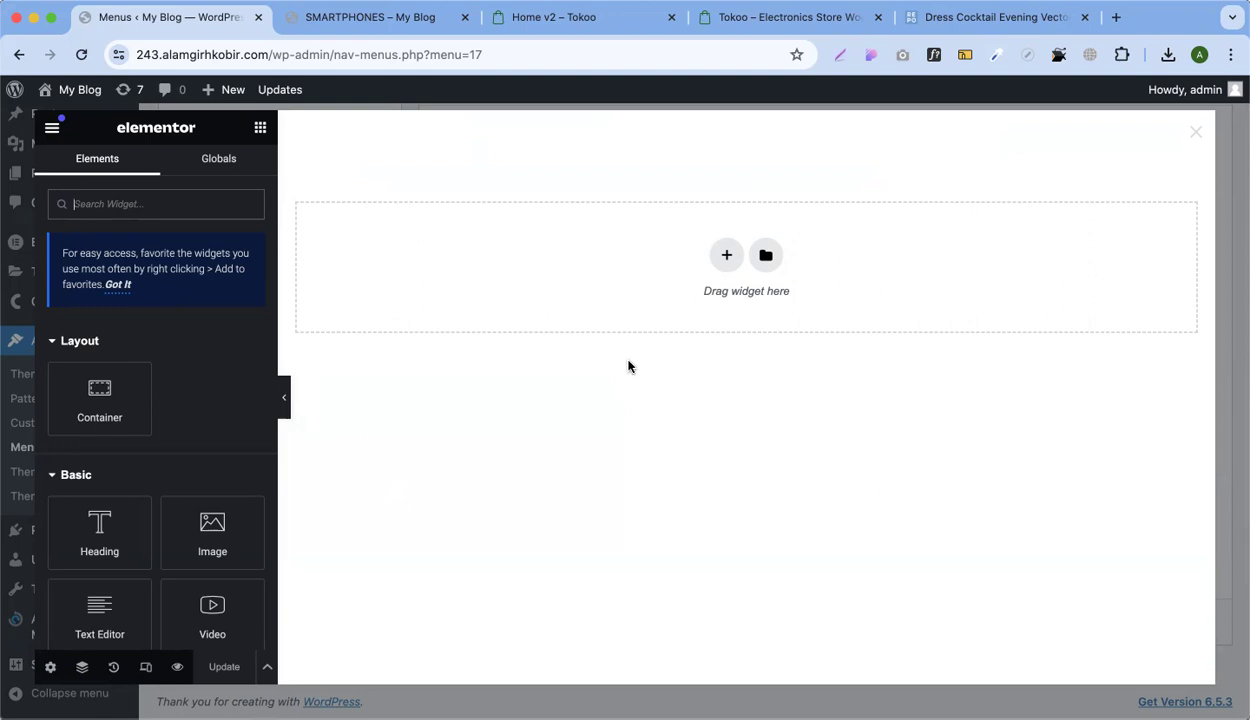
pyautogui.rightClick(563, 307)
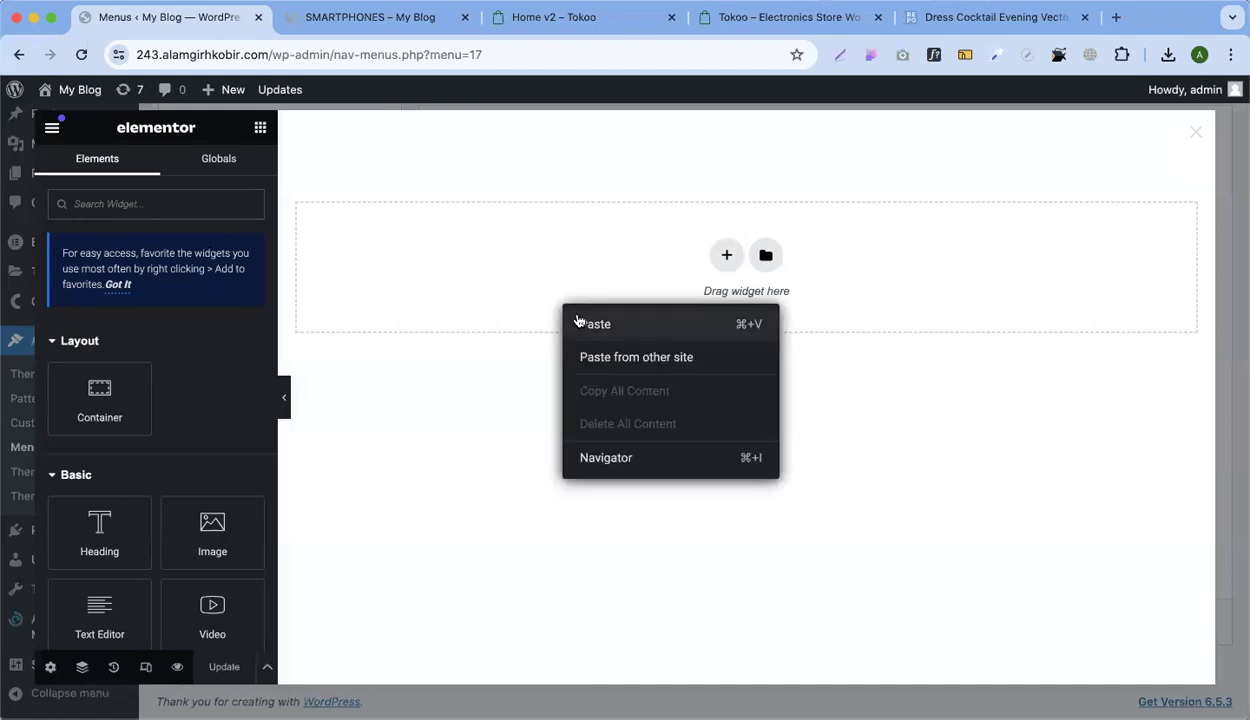
pyautogui.click(590, 323)
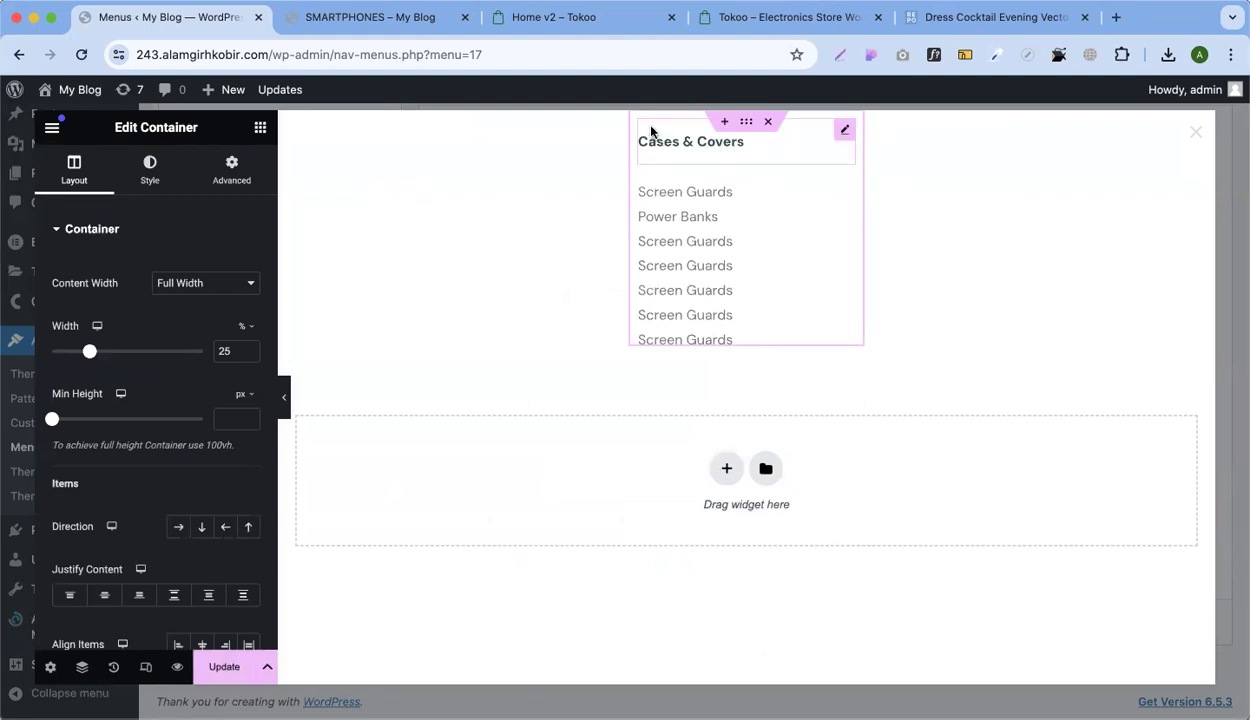
# Add a row-direction container below the pasted column and place a nested container inside it
pyautogui.click(724, 466)
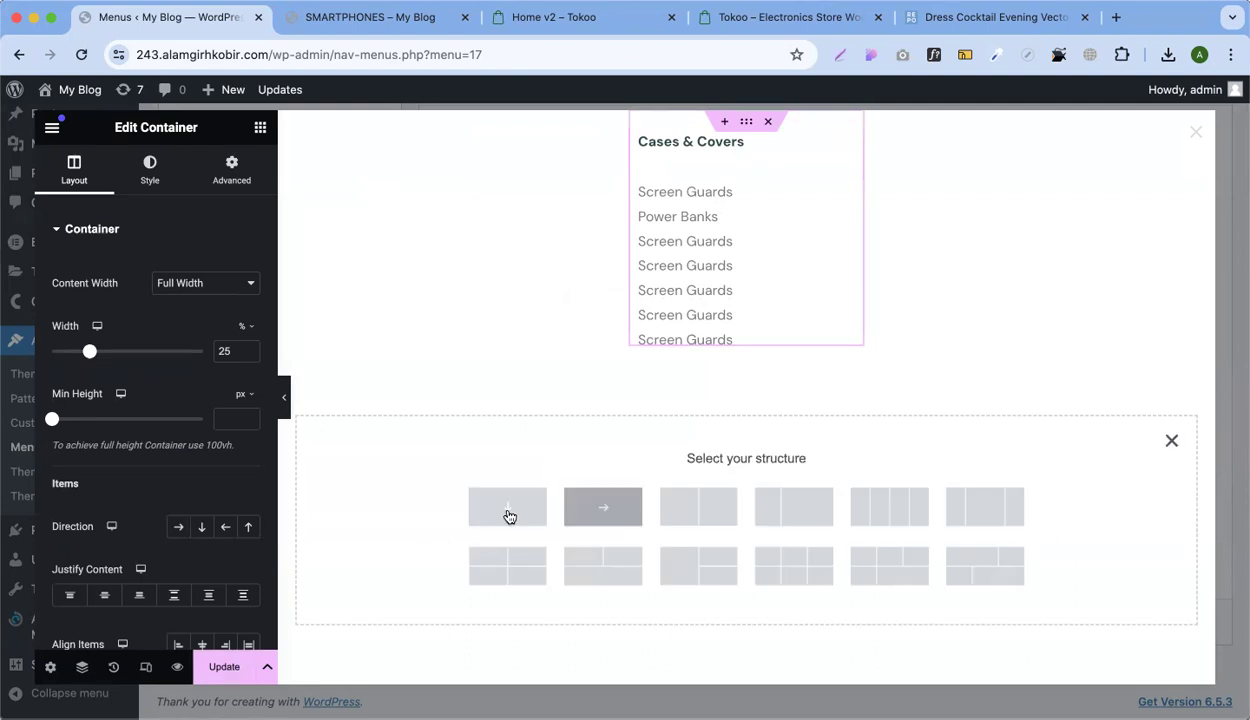
pyautogui.click(570, 500)
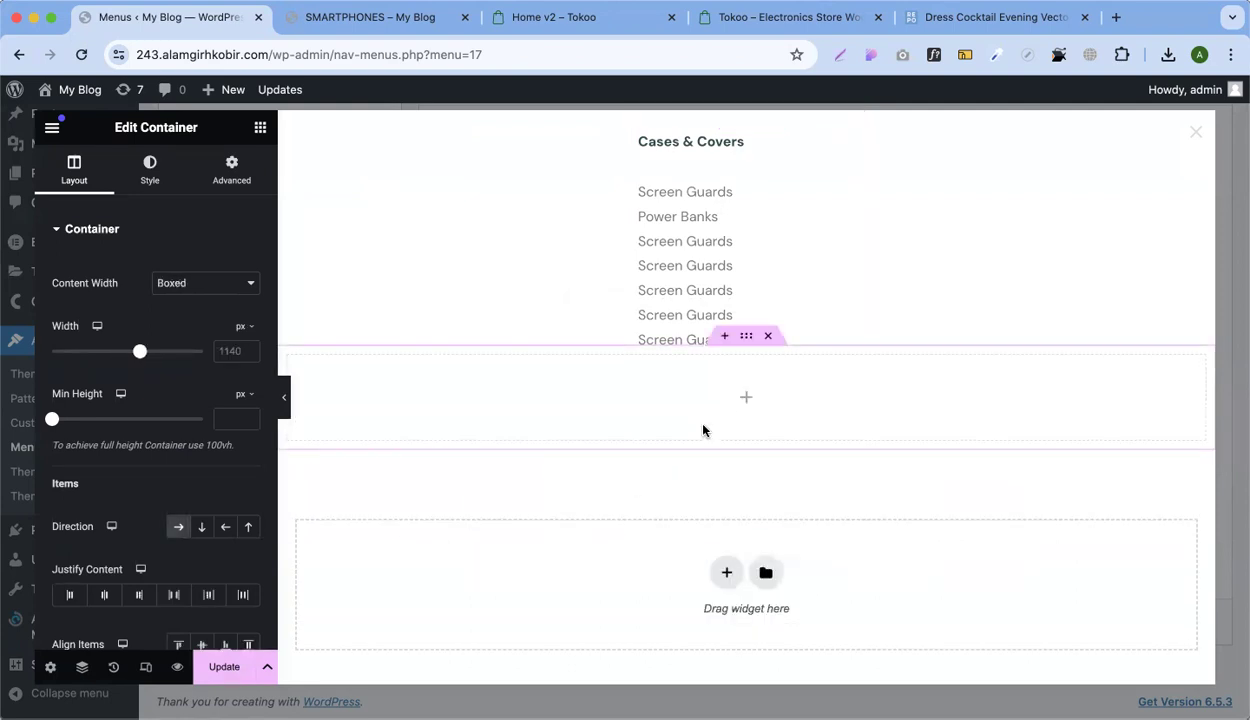
pyautogui.click(746, 398)
pyautogui.moveTo(108, 393); pyautogui.dragTo(670, 395)
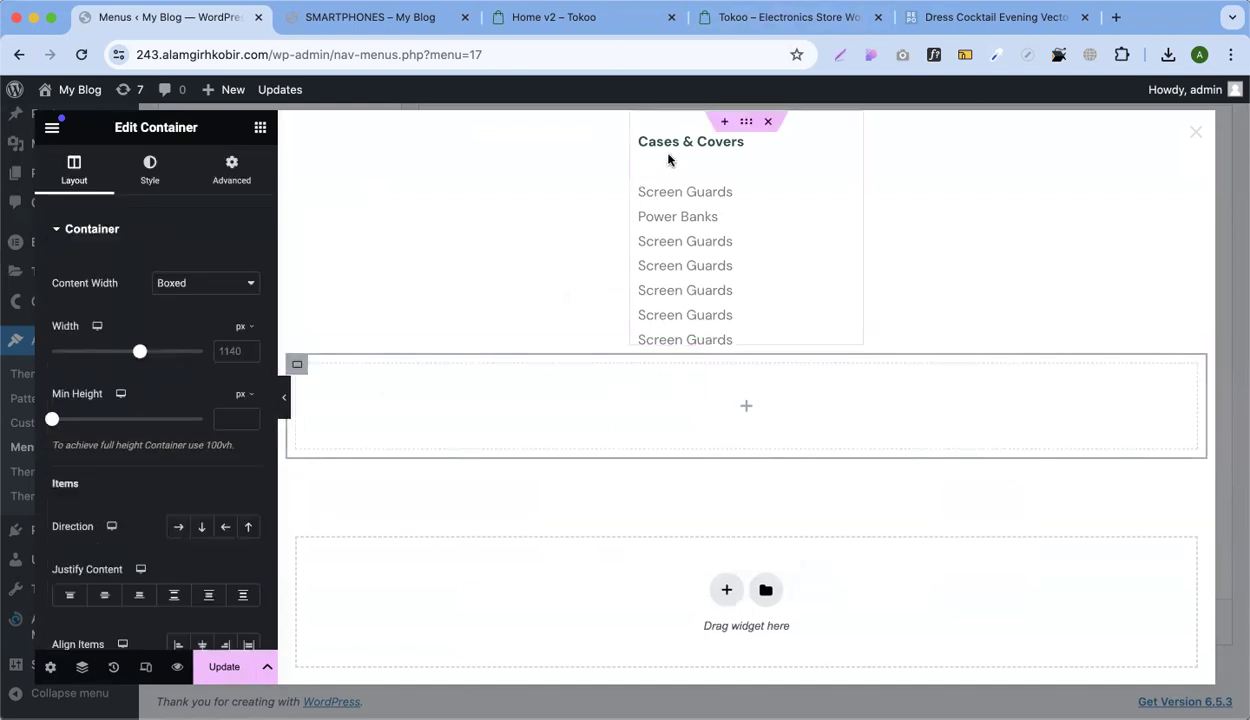
# Move the Cases & Covers heading and Screen Guards text items into the nested container, and delete the originally pasted column
pyautogui.moveTo(843, 128); pyautogui.dragTo(725, 403)
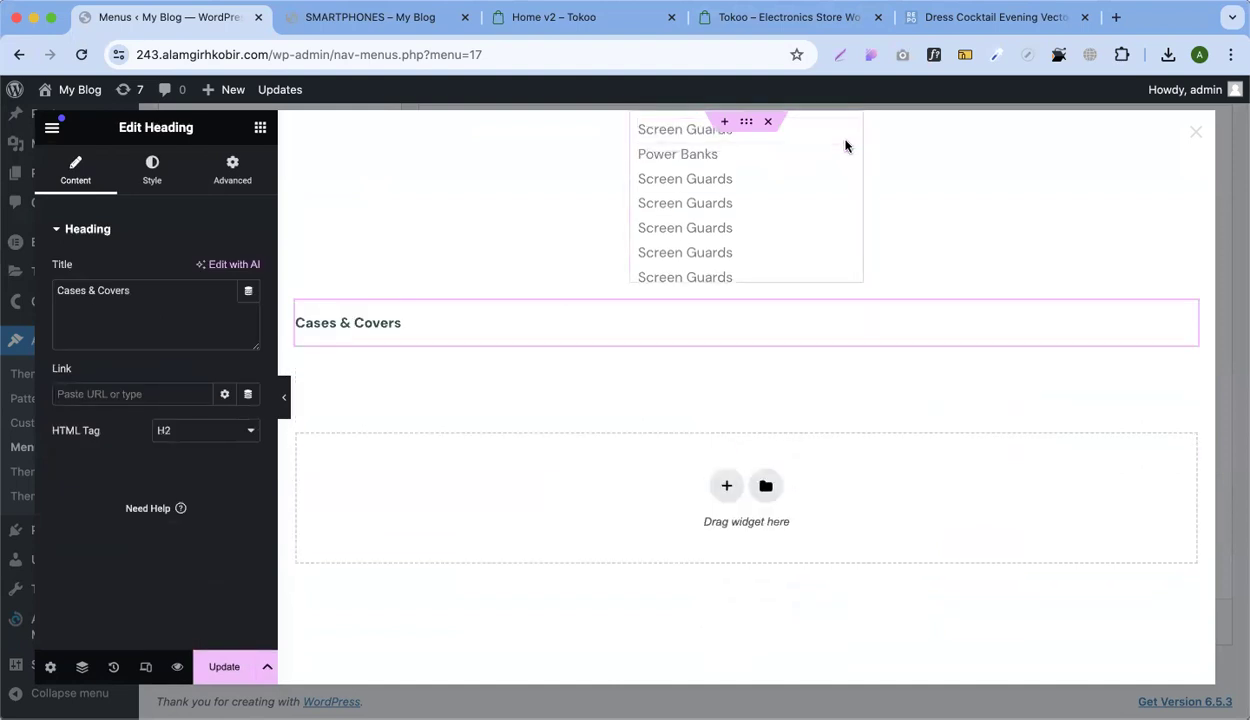
pyautogui.moveTo(685, 130); pyautogui.dragTo(379, 349)
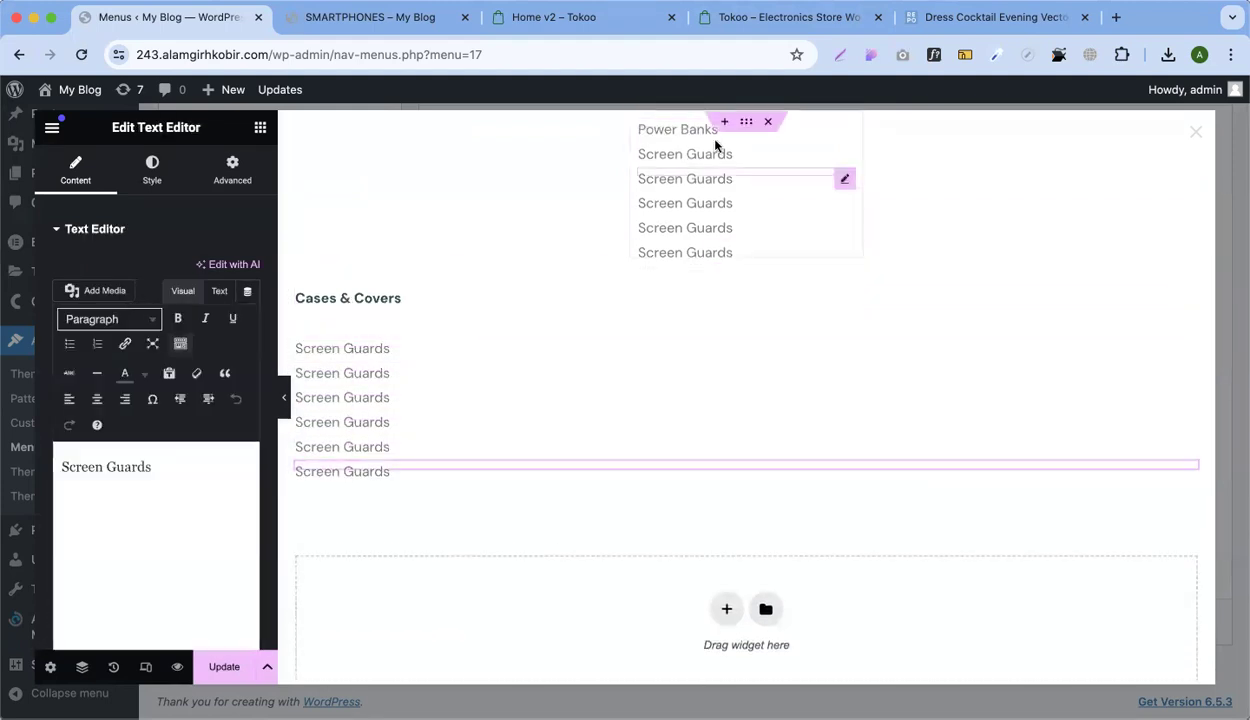
pyautogui.click(768, 124)
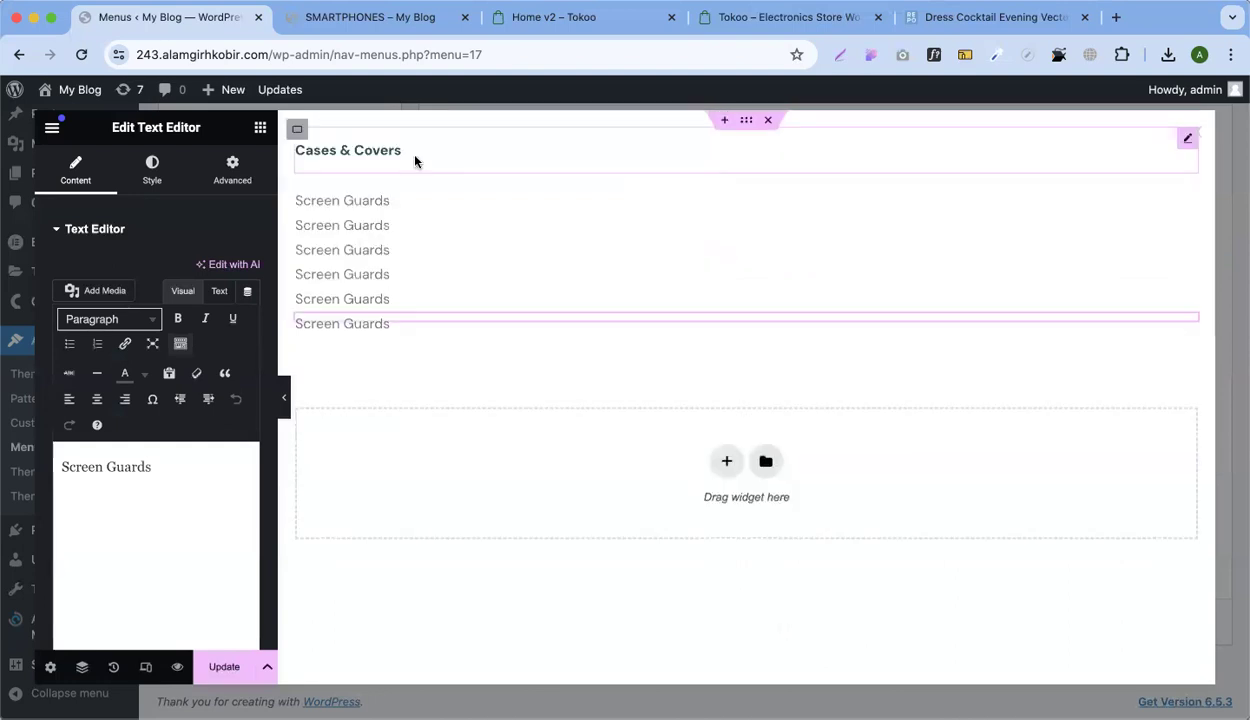
# Add a second column container beside the first and copy the Cases & Covers heading into it
pyautogui.rightClick(300, 130)
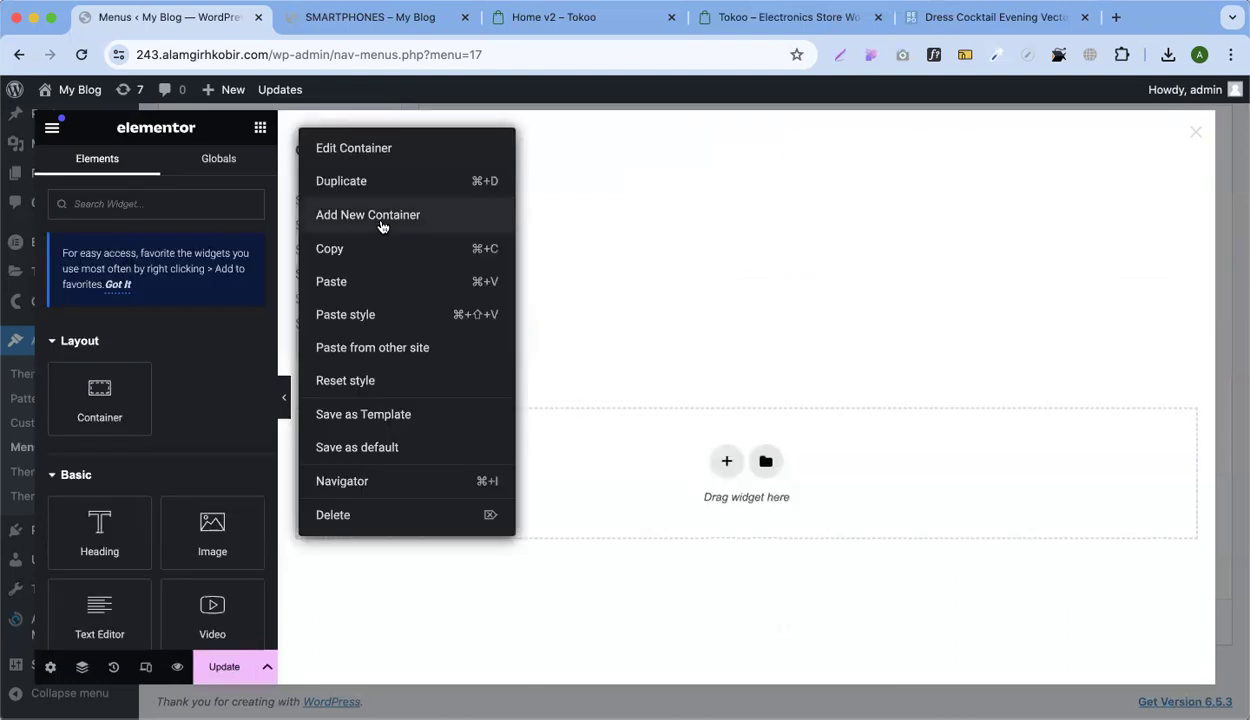
pyautogui.click(785, 262)
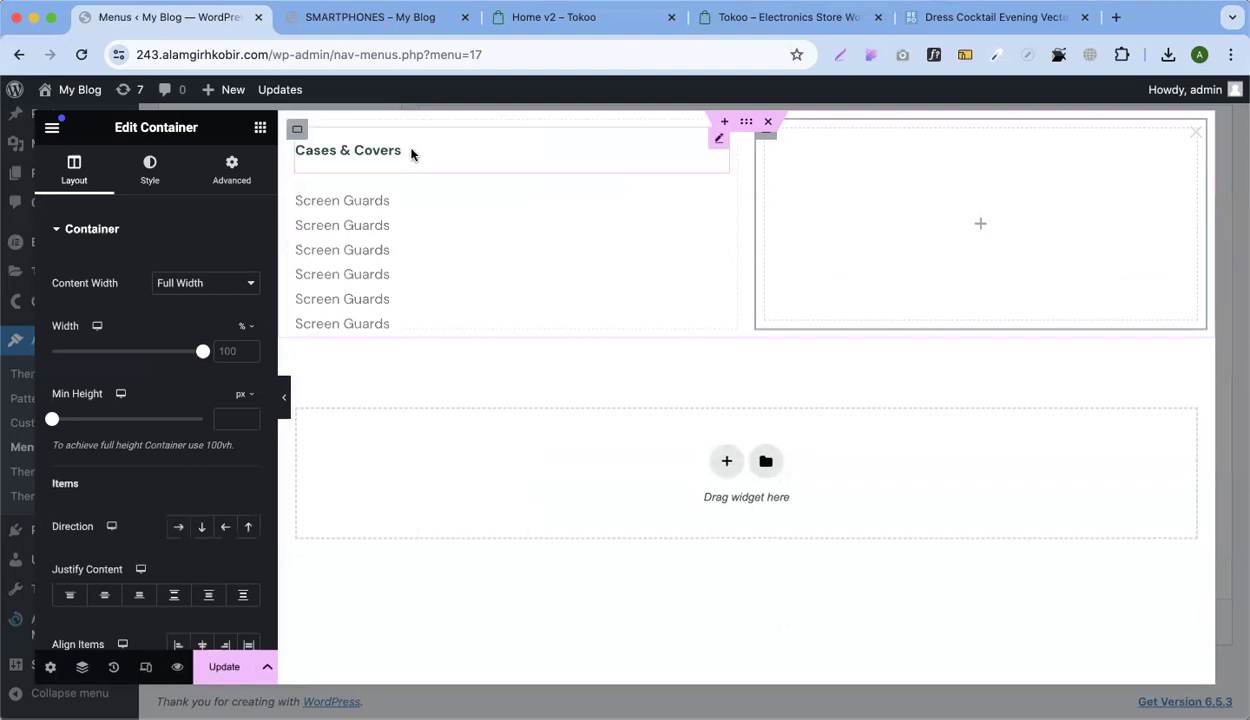
pyautogui.rightClick(445, 222)
pyautogui.click(435, 233)
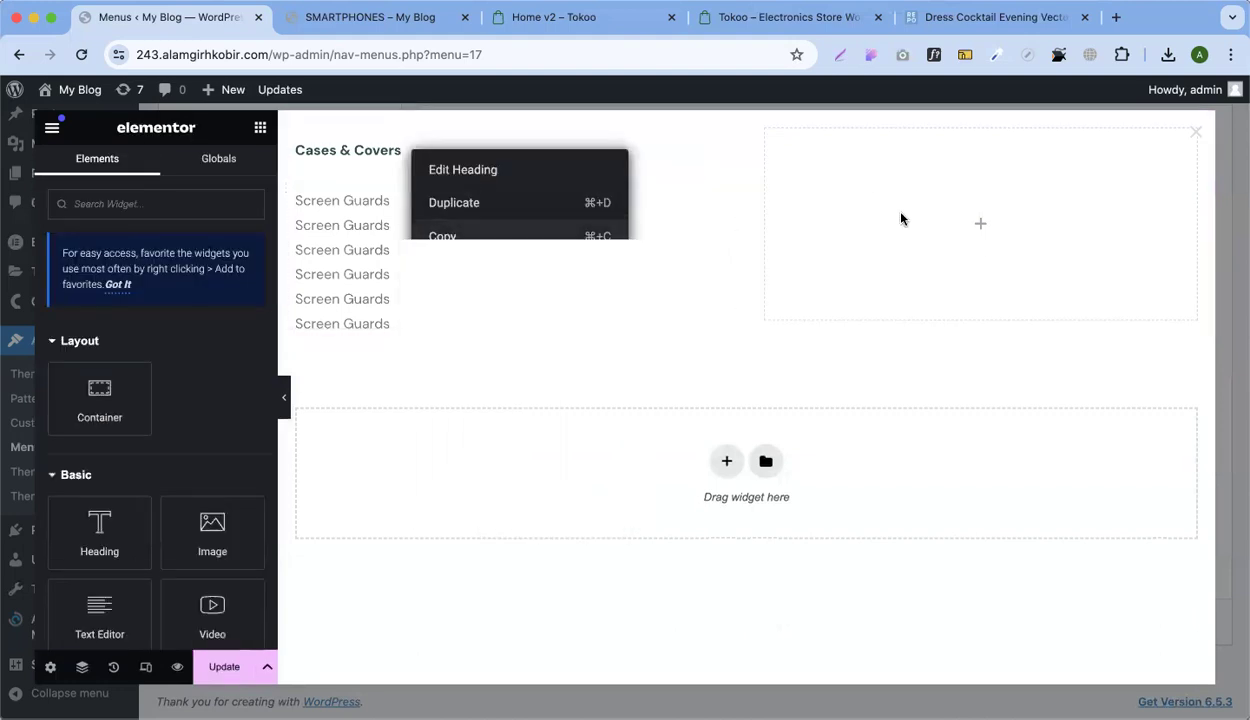
pyautogui.rightClick(901, 218)
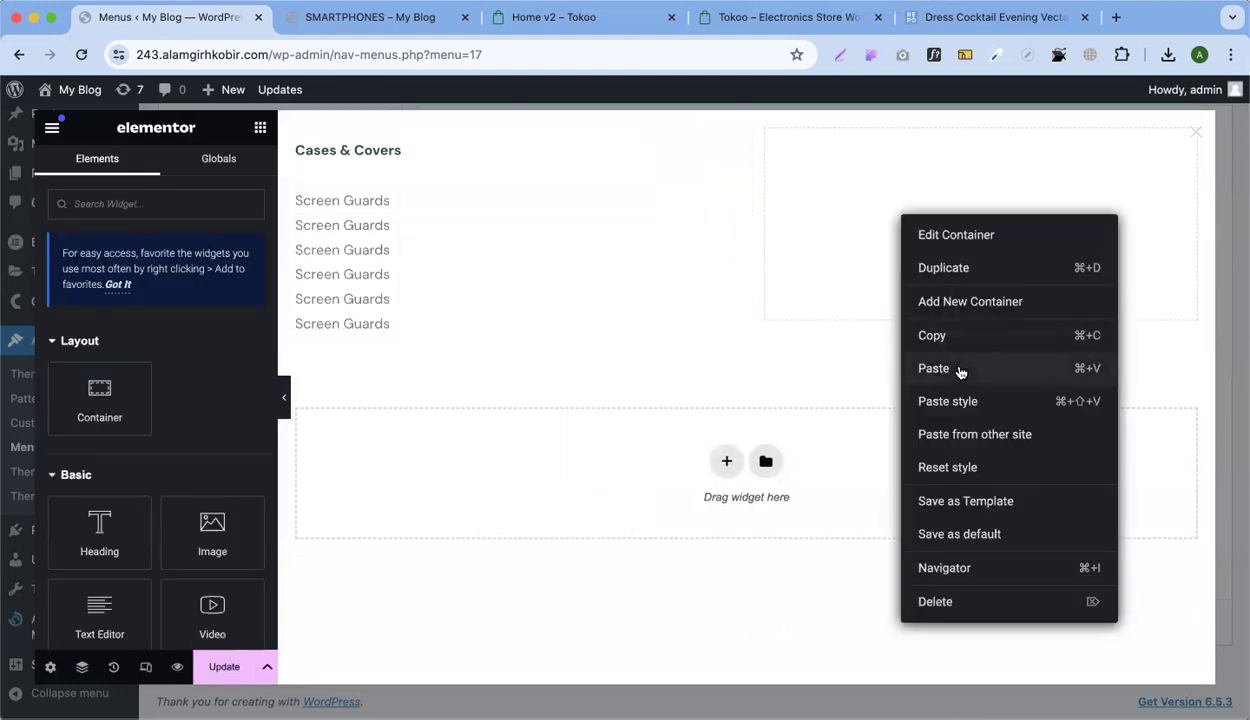
pyautogui.click(958, 370)
# Copy a Screen Guards text item and paste it three times under the second column's heading
pyautogui.rightClick(449, 193)
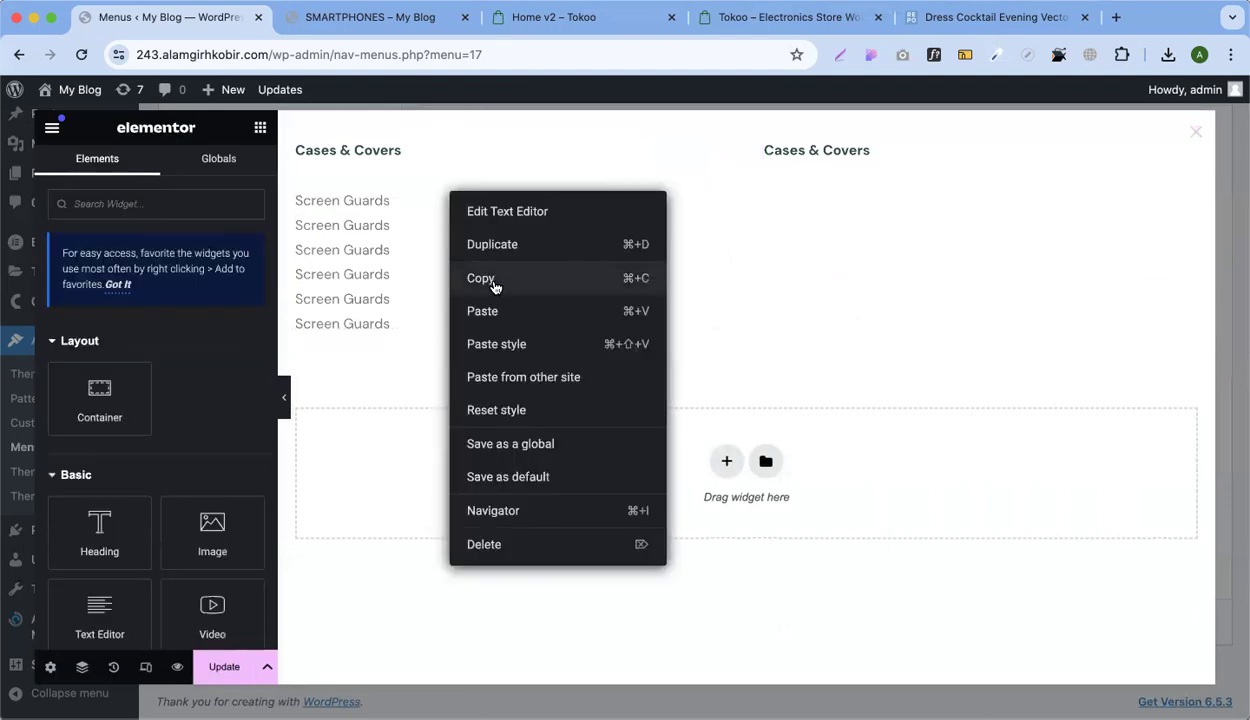
pyautogui.click(492, 283)
pyautogui.rightClick(892, 150)
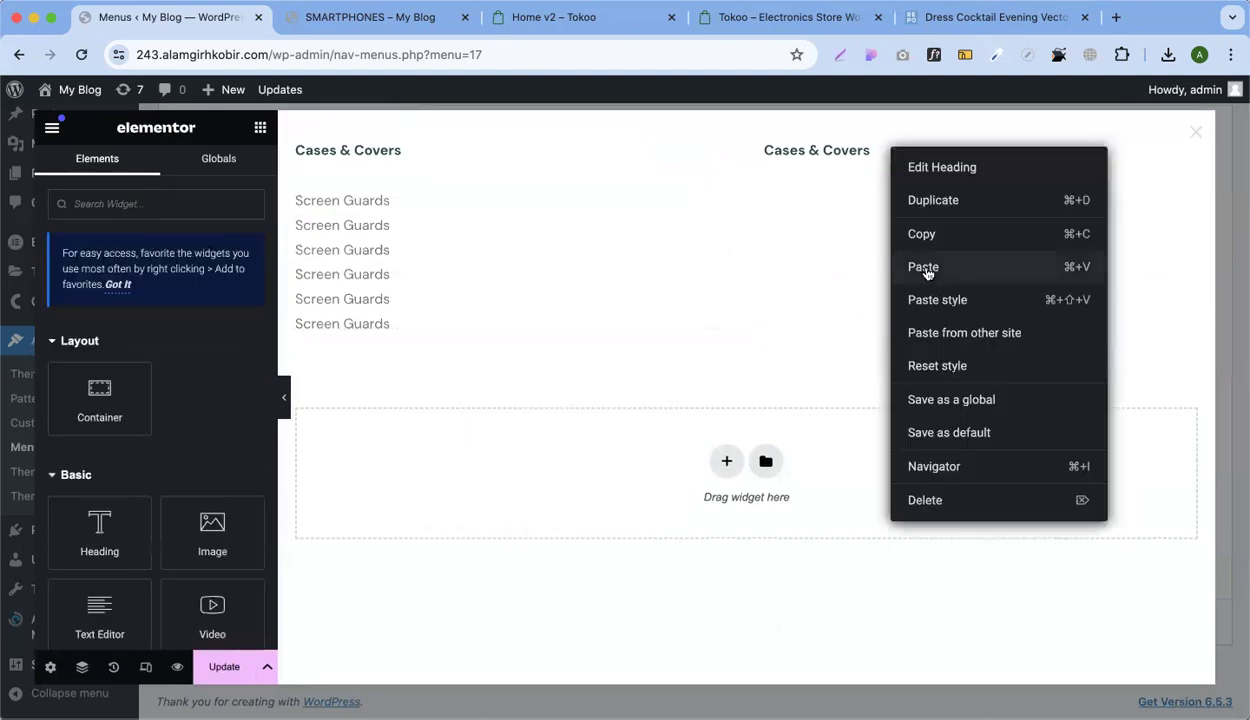
pyautogui.click(922, 267)
pyautogui.press('super+f')
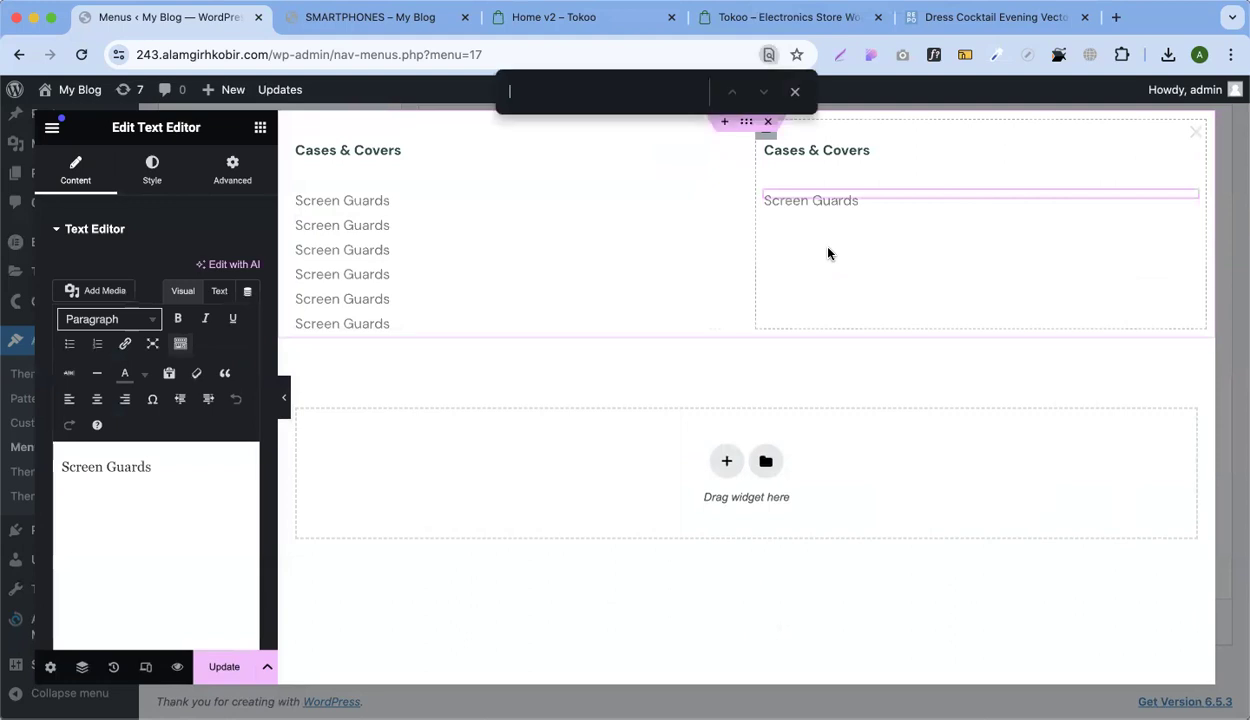
pyautogui.click(795, 91)
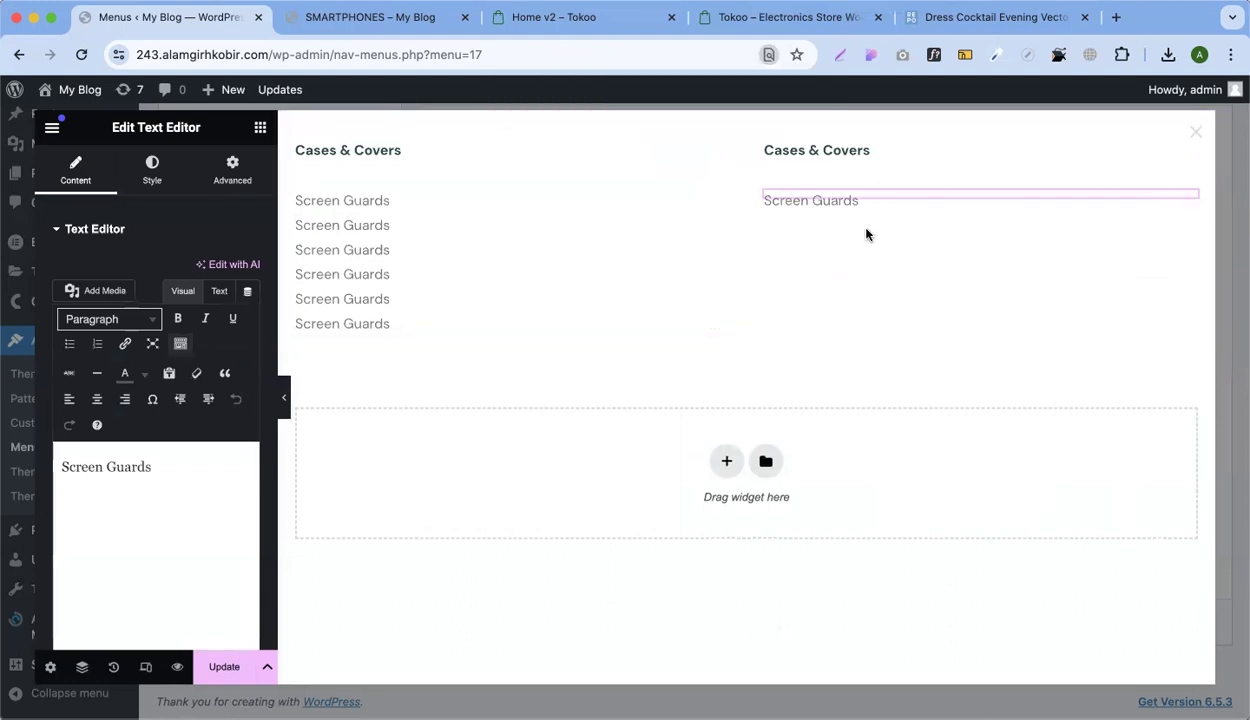
pyautogui.press('super+v')
pyautogui.press('super+v')
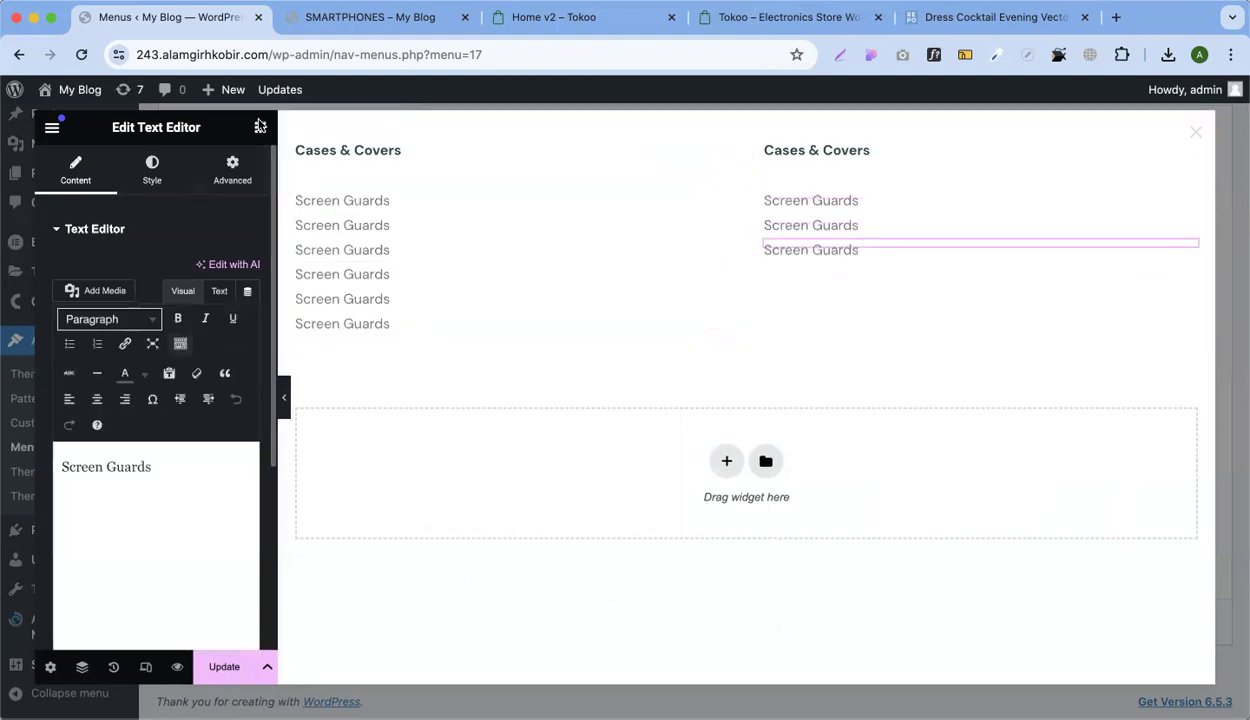
# Add an Image widget below the second column's Screen Guards items and open the media library for it
pyautogui.click(260, 127)
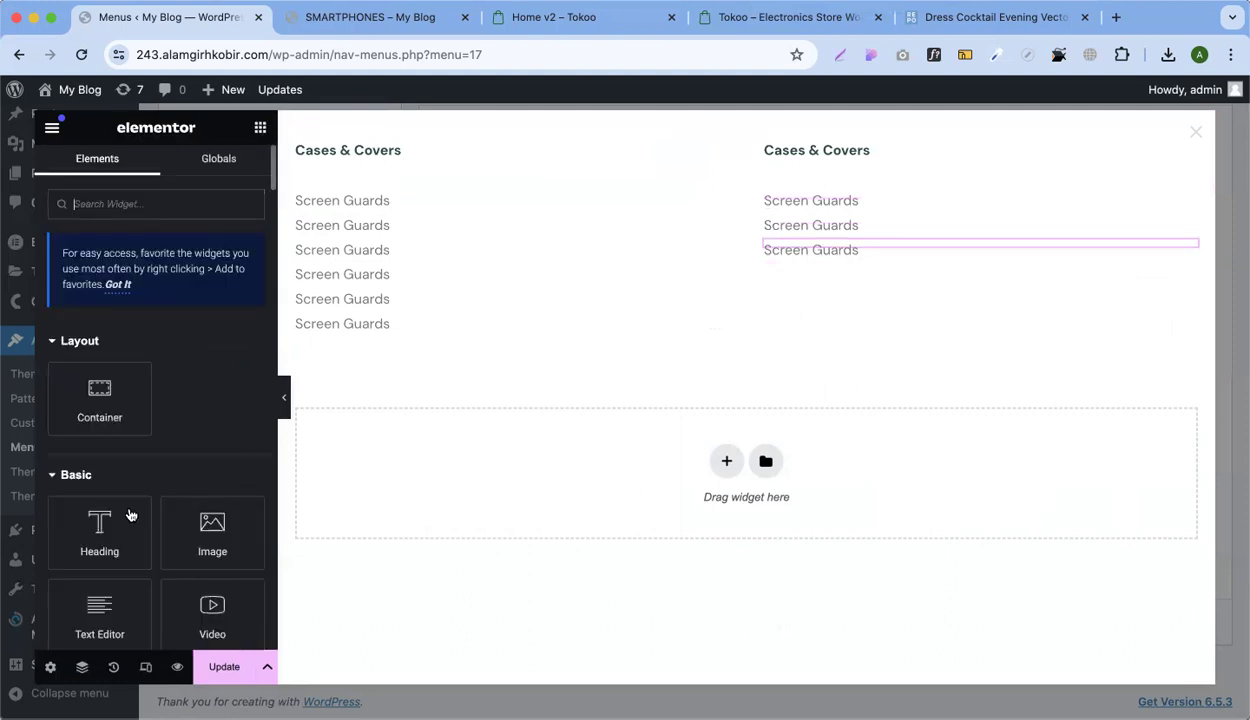
pyautogui.moveTo(212, 527); pyautogui.dragTo(837, 251)
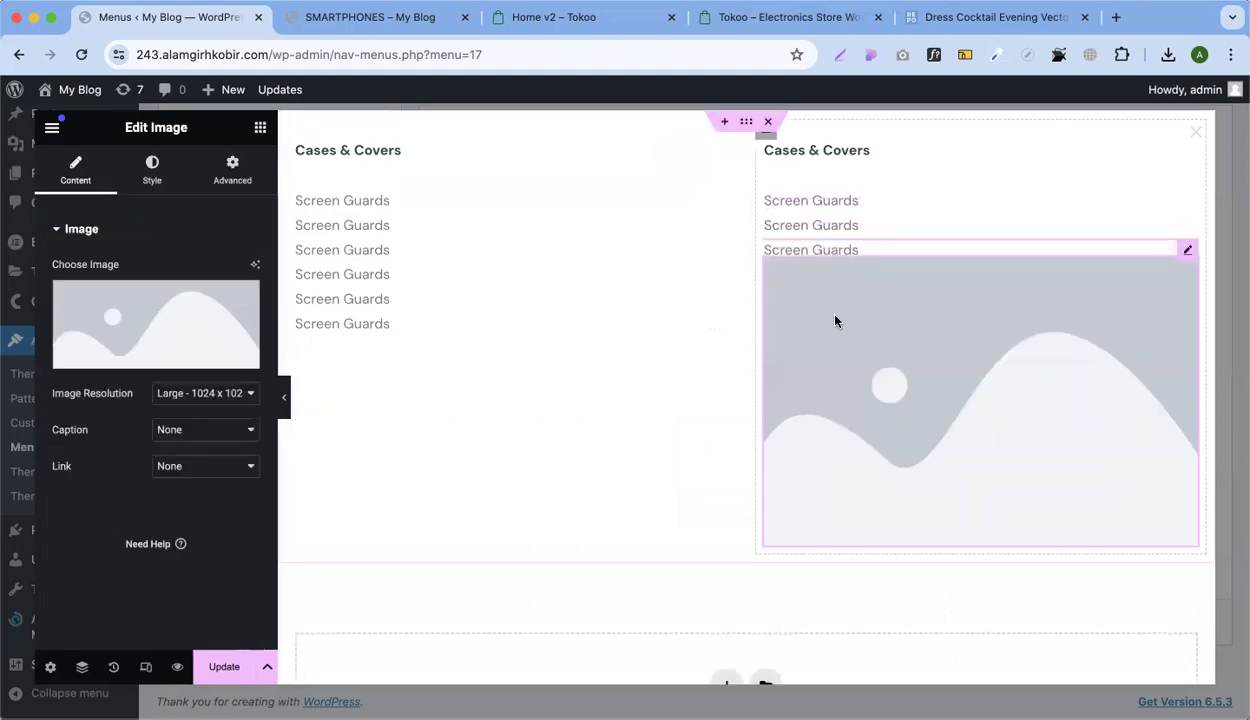
pyautogui.click(113, 317)
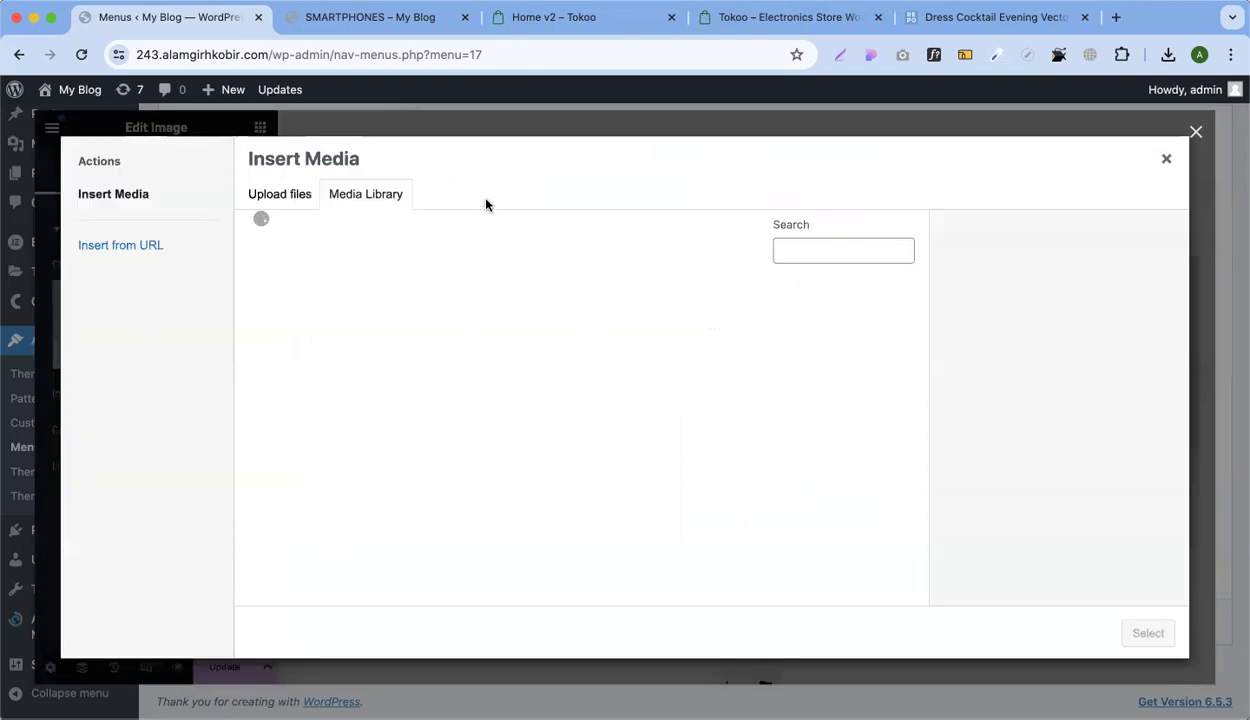
# Switch to the Tokoo demo and save the model image from its Women's Clothing dropdown
pyautogui.click(733, 20)
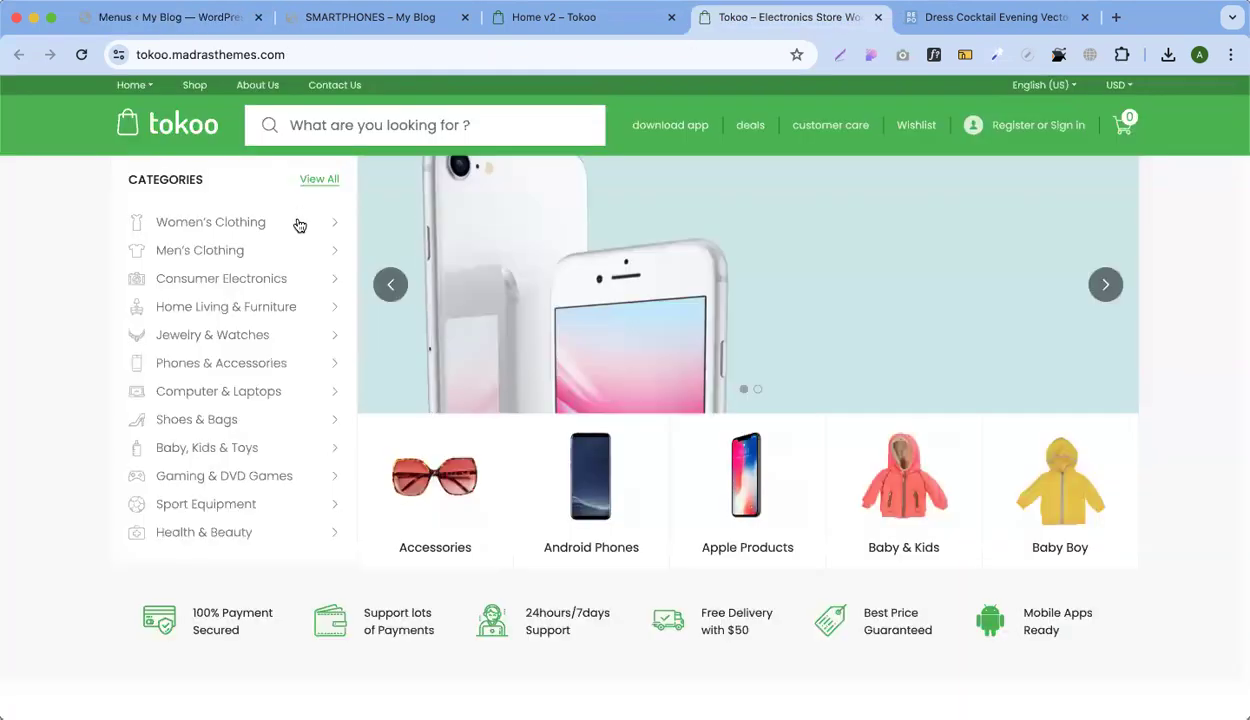
pyautogui.moveTo(299, 225)
pyautogui.rightClick(730, 390)
pyautogui.click(771, 418)
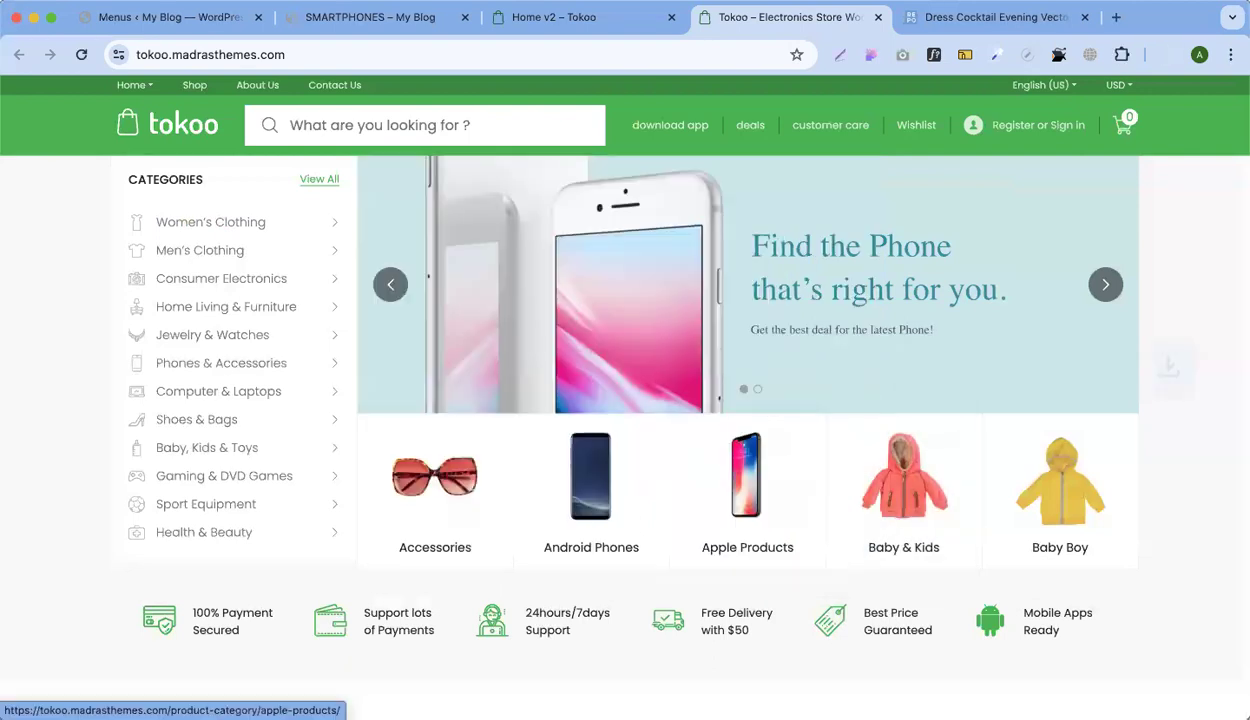
# Upload megamenu-img-1-1.png to the media library, insert it in the Image widget, and update the mega content
pyautogui.click(204, 26)
pyautogui.moveTo(1170, 57); pyautogui.dragTo(806, 349)
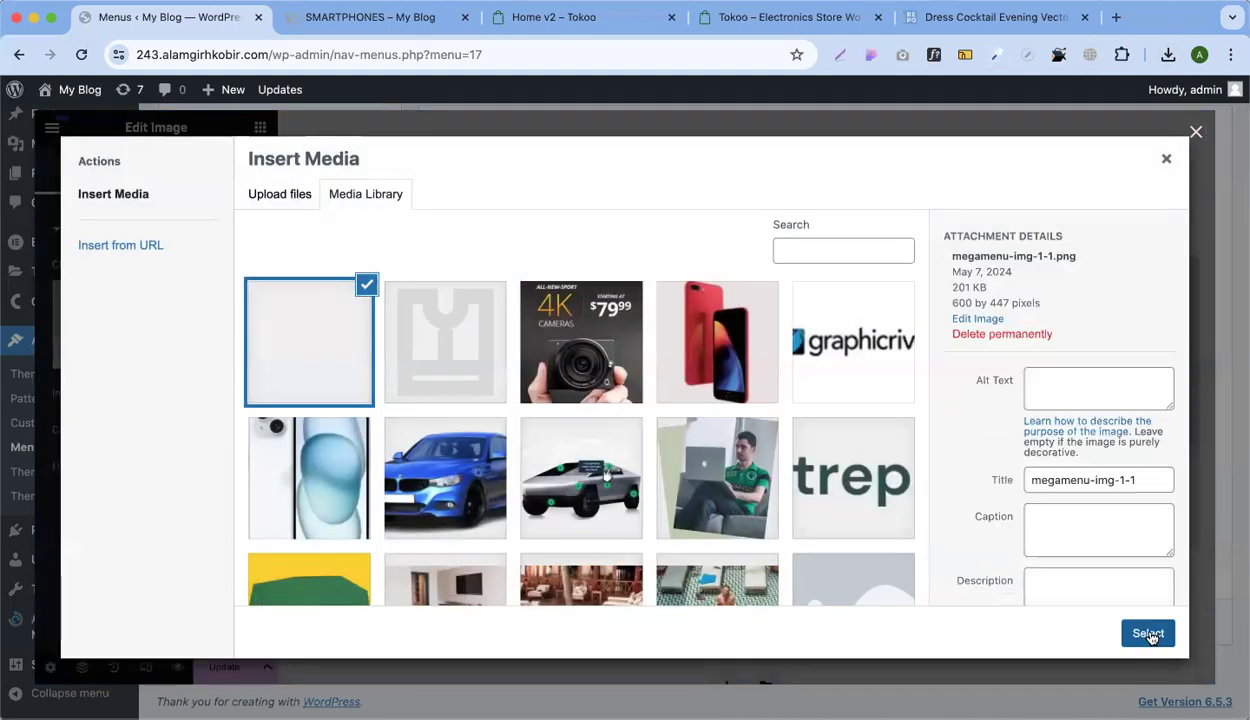
pyautogui.click(1148, 633)
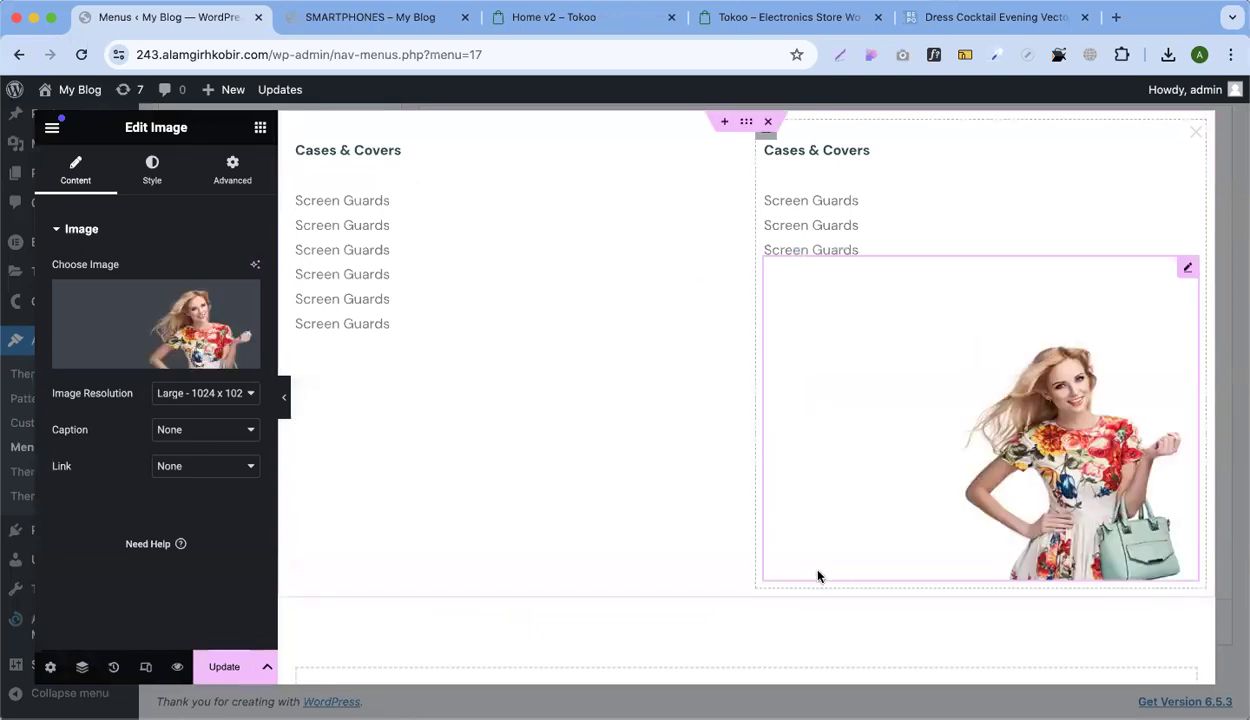
pyautogui.click(222, 179)
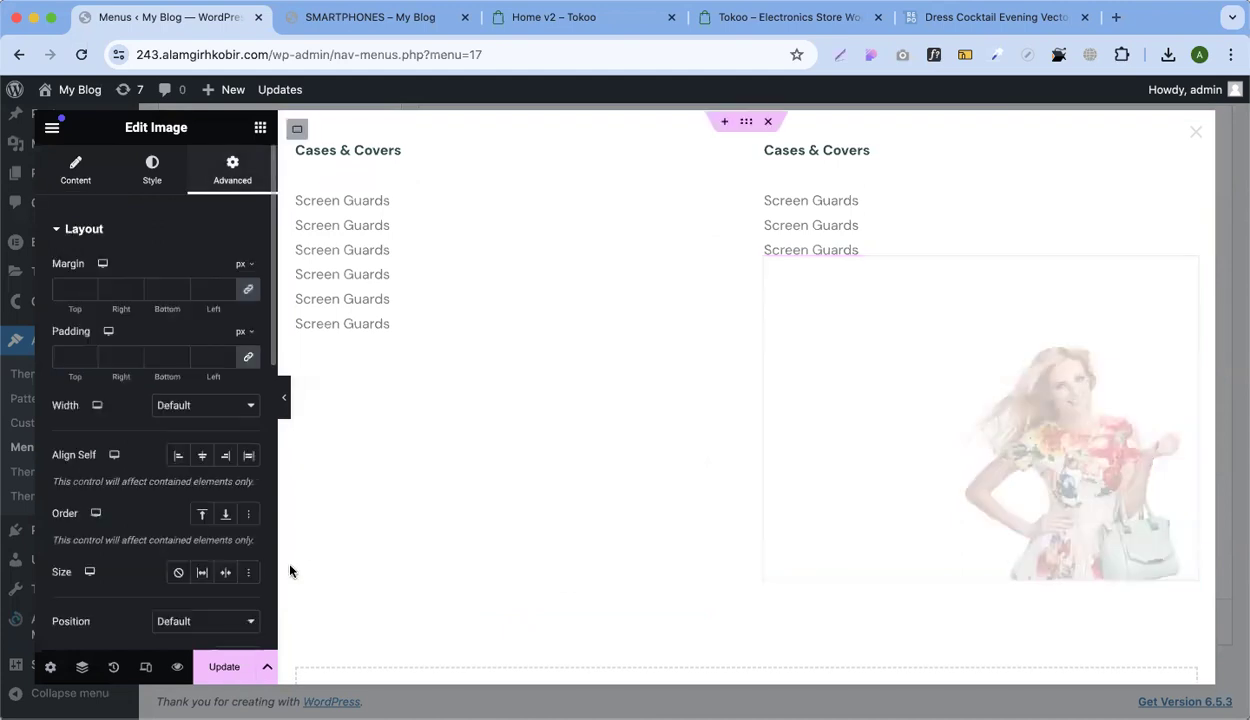
pyautogui.click(224, 667)
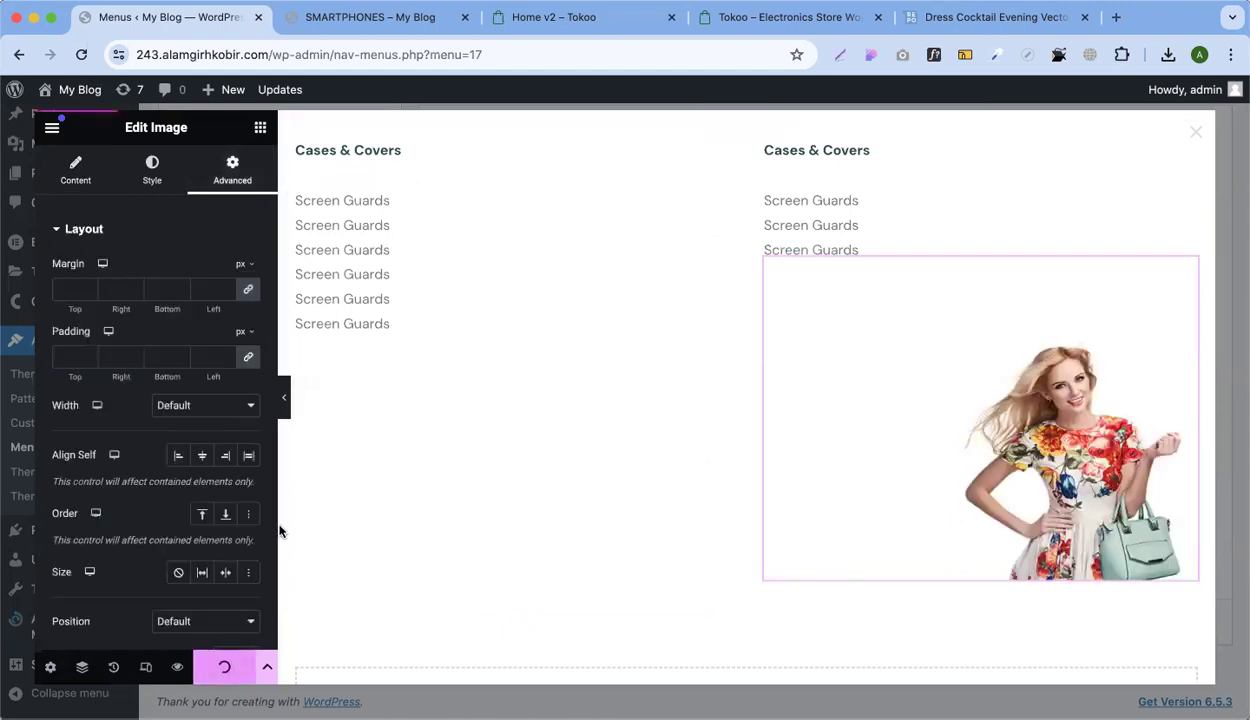
# Open the site's home page in place of the SMARTPHONES category page
pyautogui.click(385, 33)
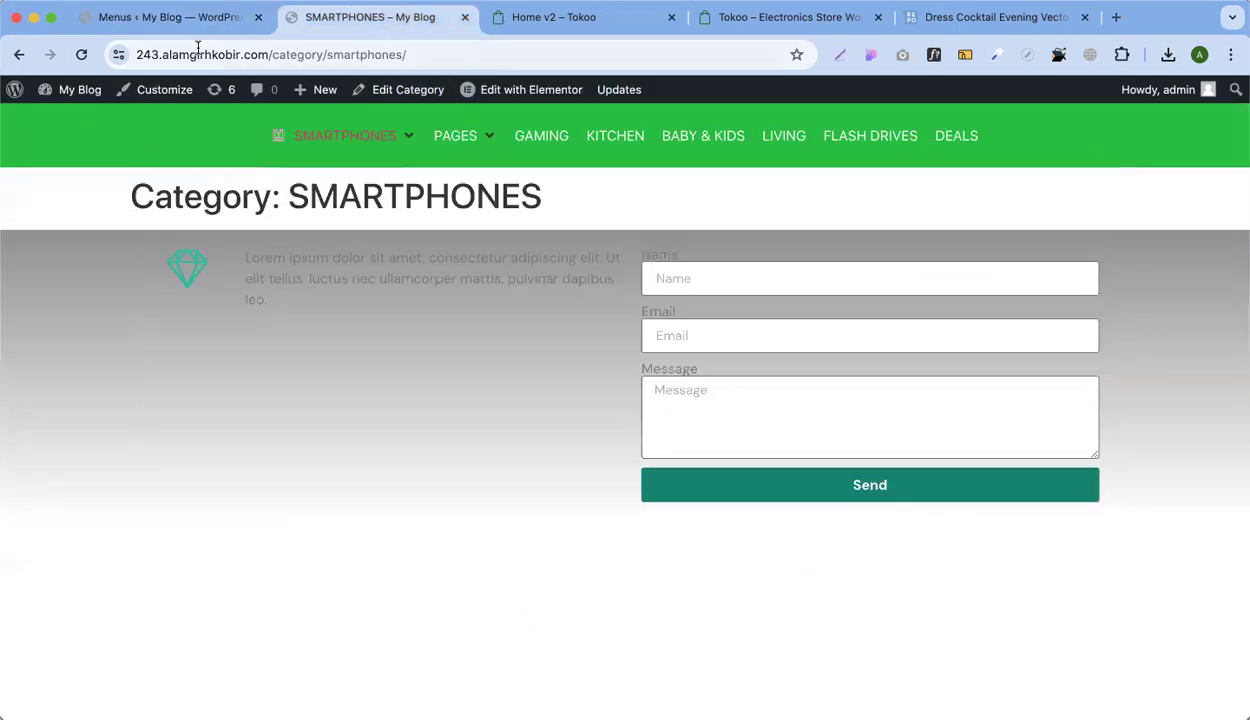
pyautogui.moveTo(273, 54); pyautogui.dragTo(406, 54)
pyautogui.press('BackSpace')
pyautogui.press('Return')
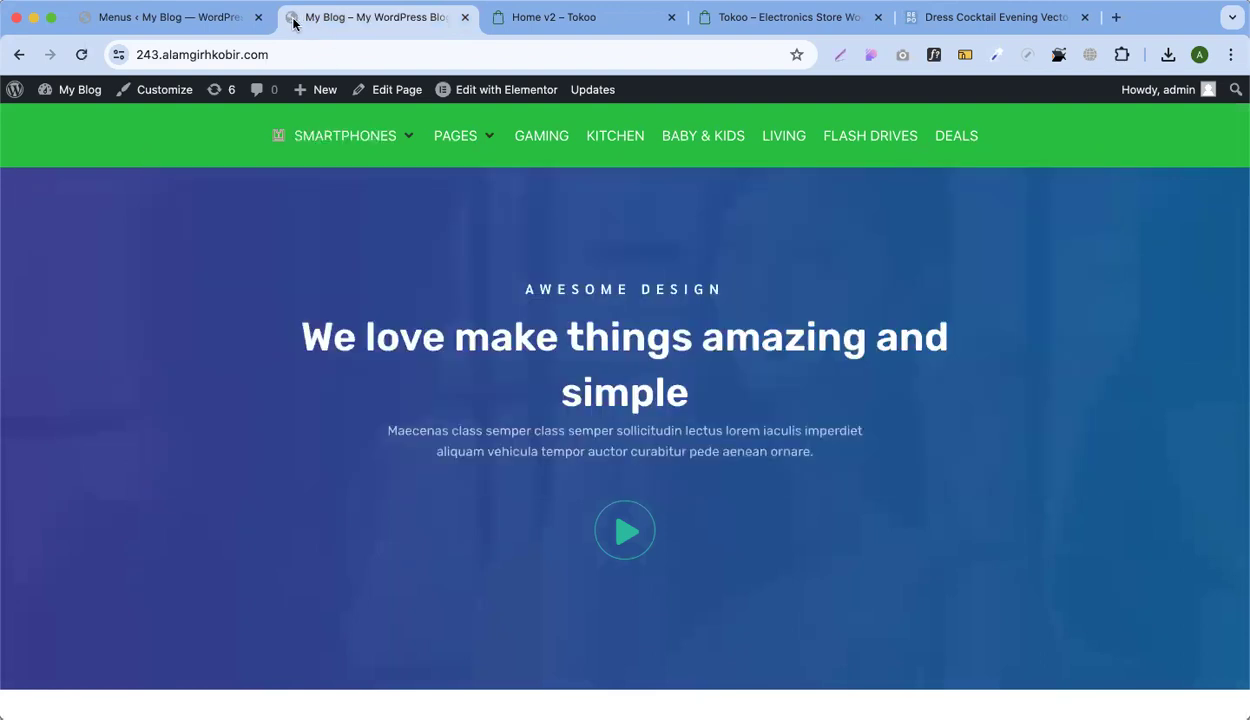
pyautogui.click(198, 28)
pyautogui.scroll(-3, 497, 265)
pyautogui.scroll(3, 497, 267)
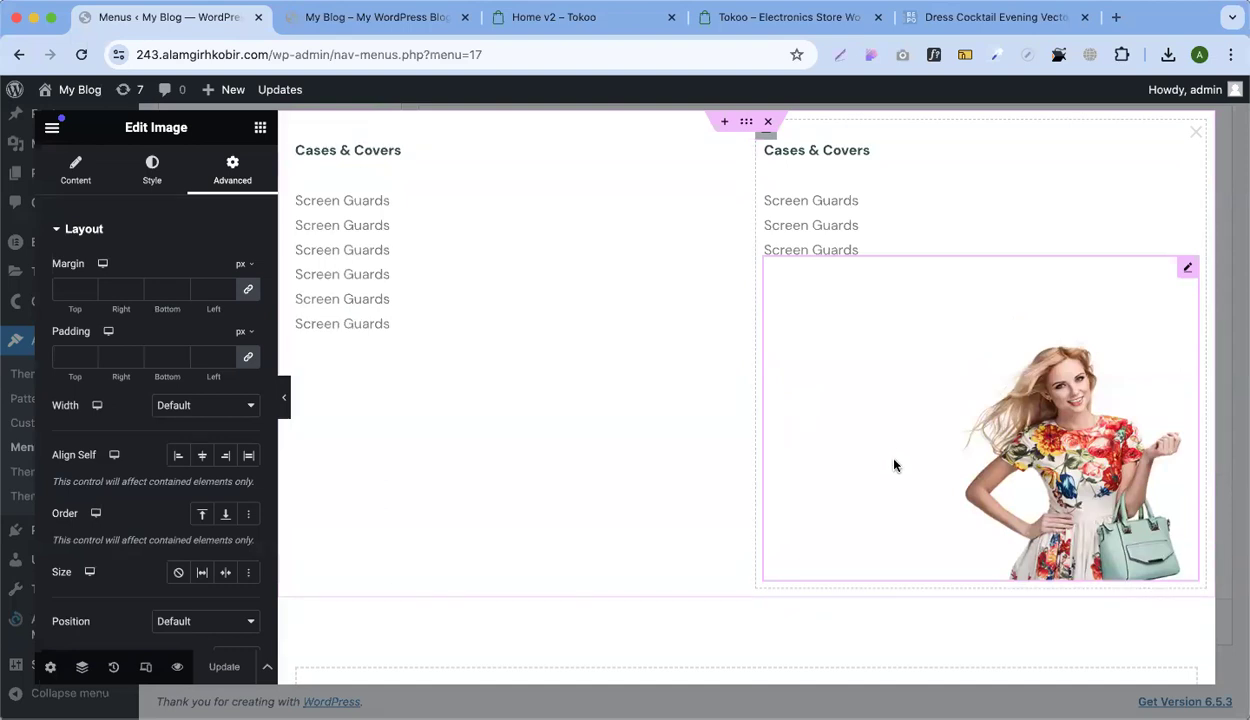
pyautogui.click(333, 8)
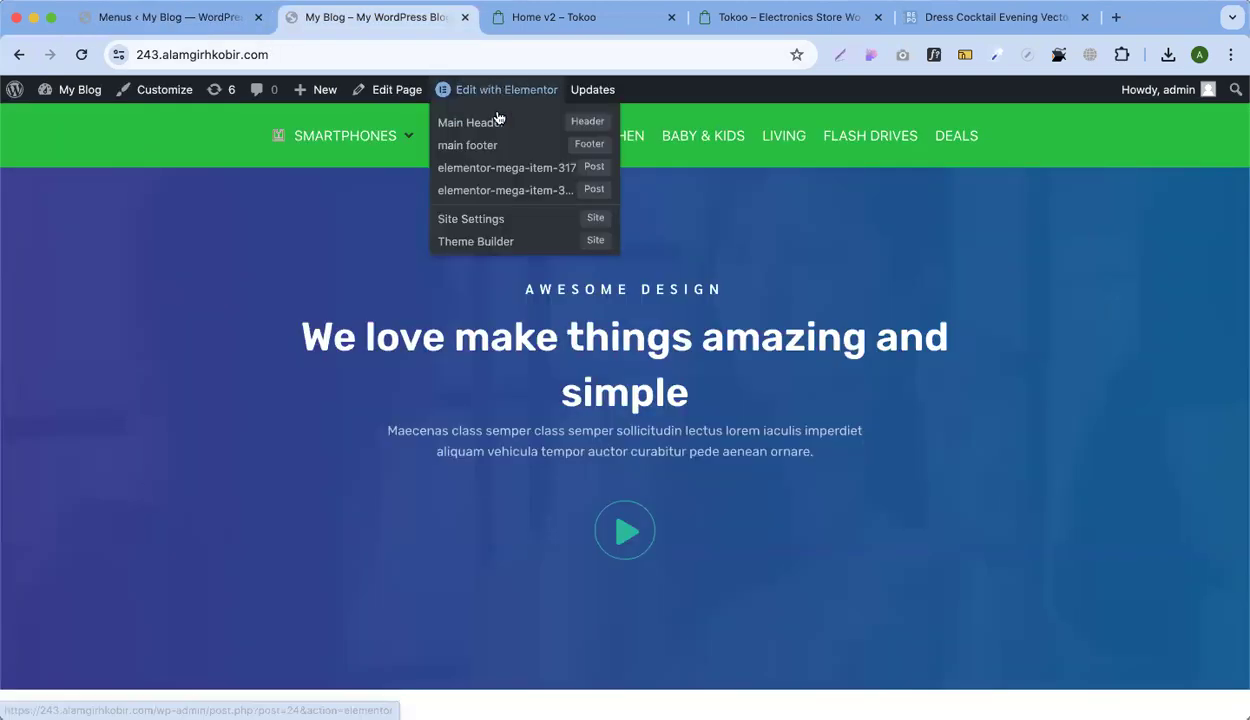
pyautogui.scroll(-3, 500, 271)
pyautogui.scroll(3, 500, 271)
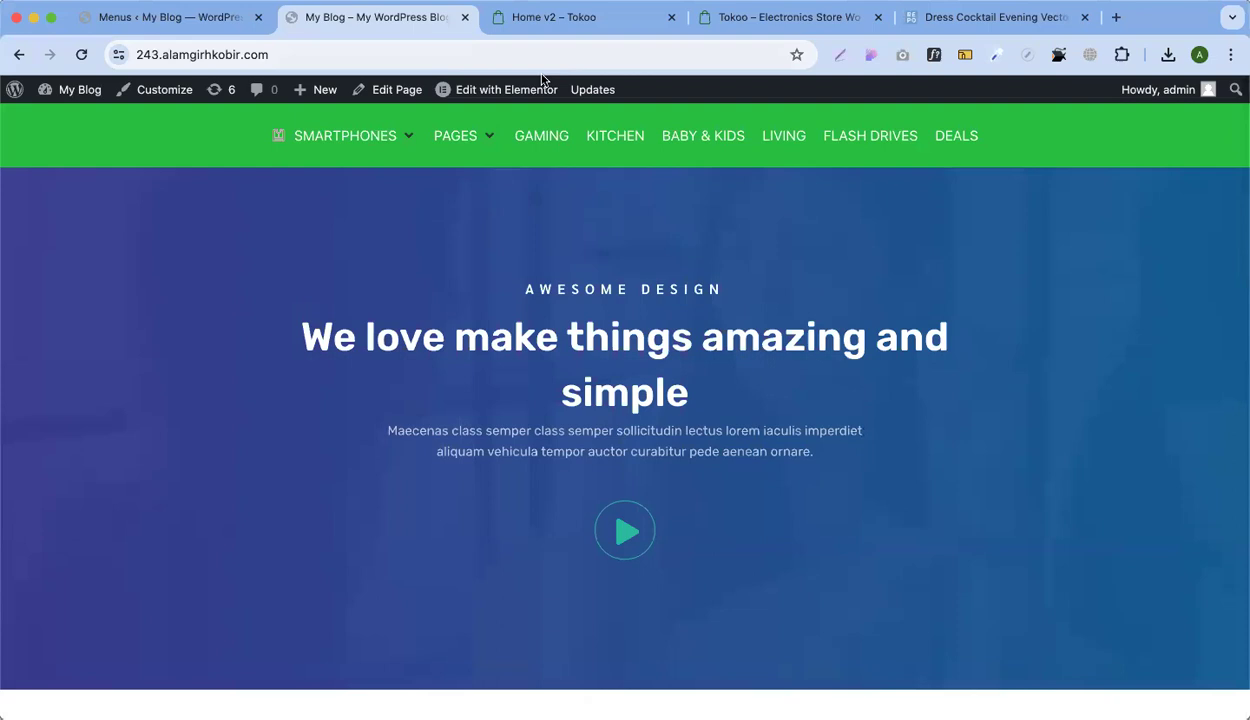
# Open the home page in Elementor and add a two-column container above the Awesome Design hero section
pyautogui.click(448, 89)
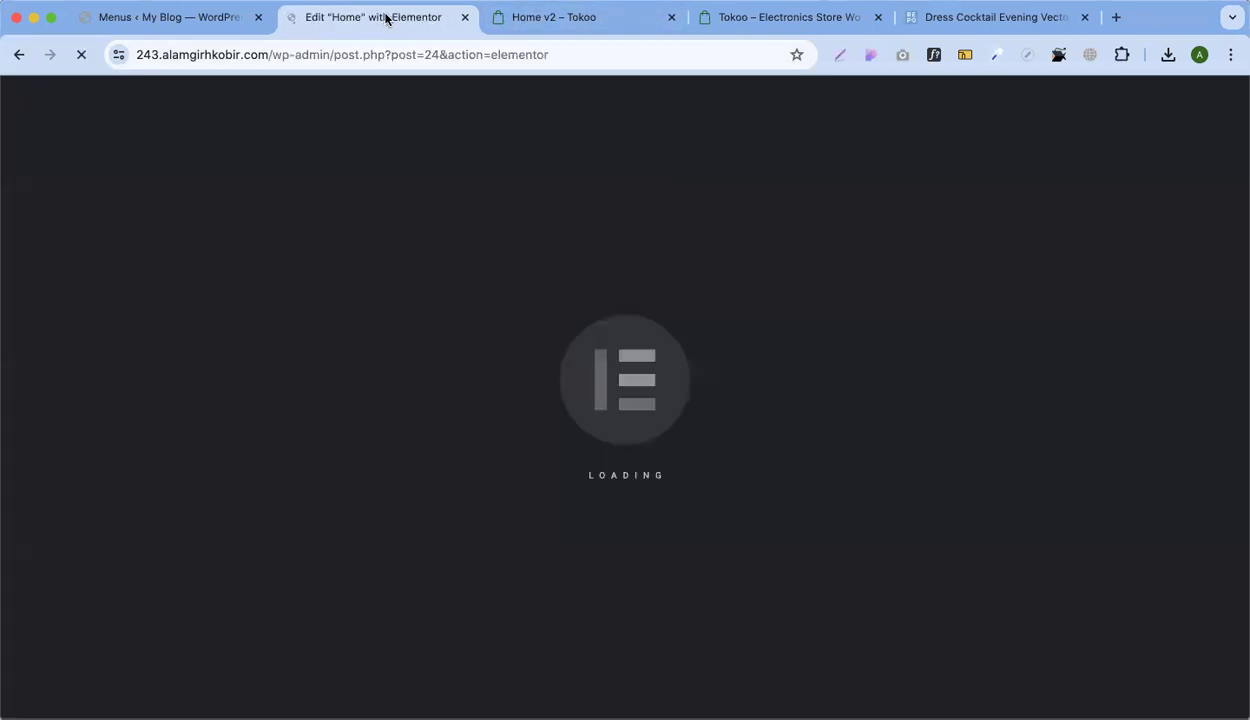
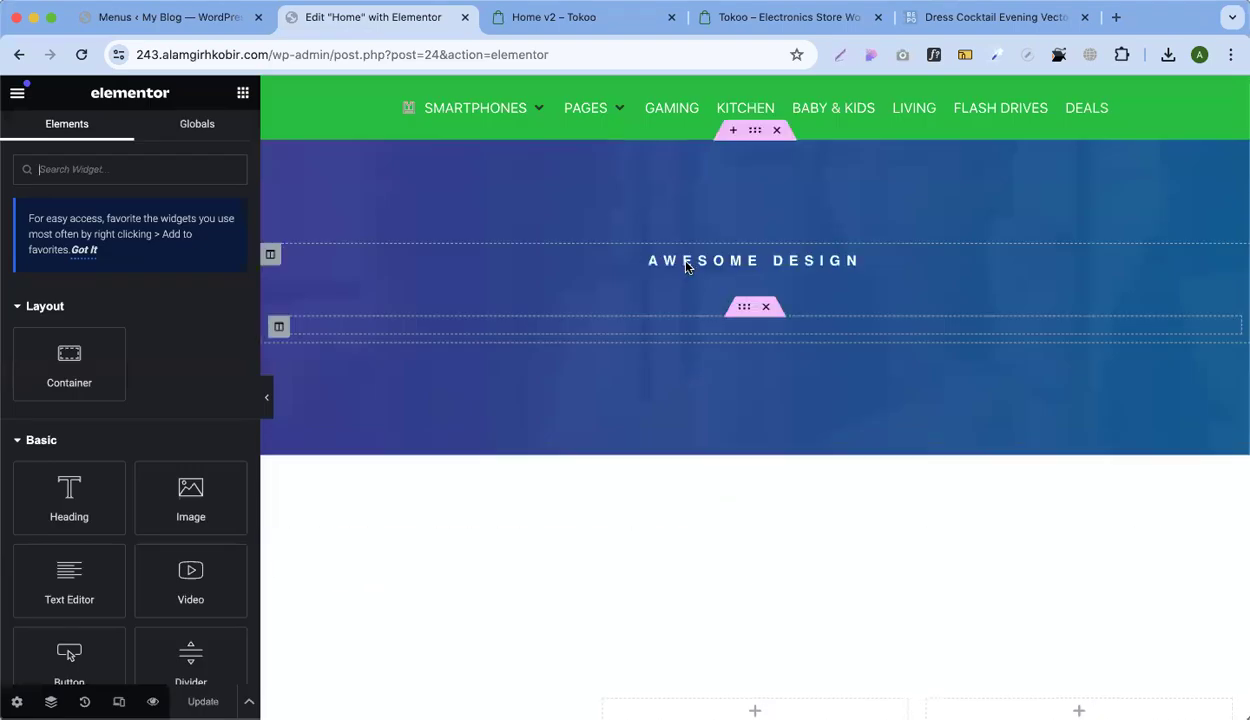
pyautogui.click(736, 219)
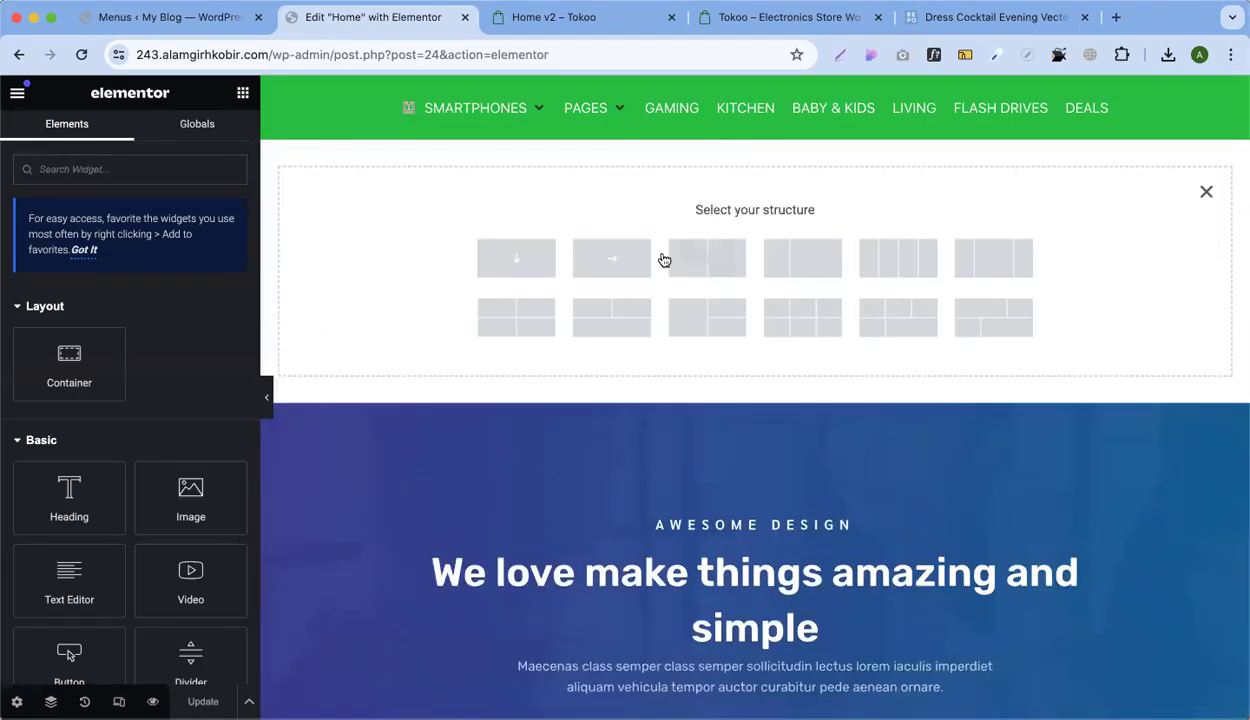
pyautogui.click(707, 258)
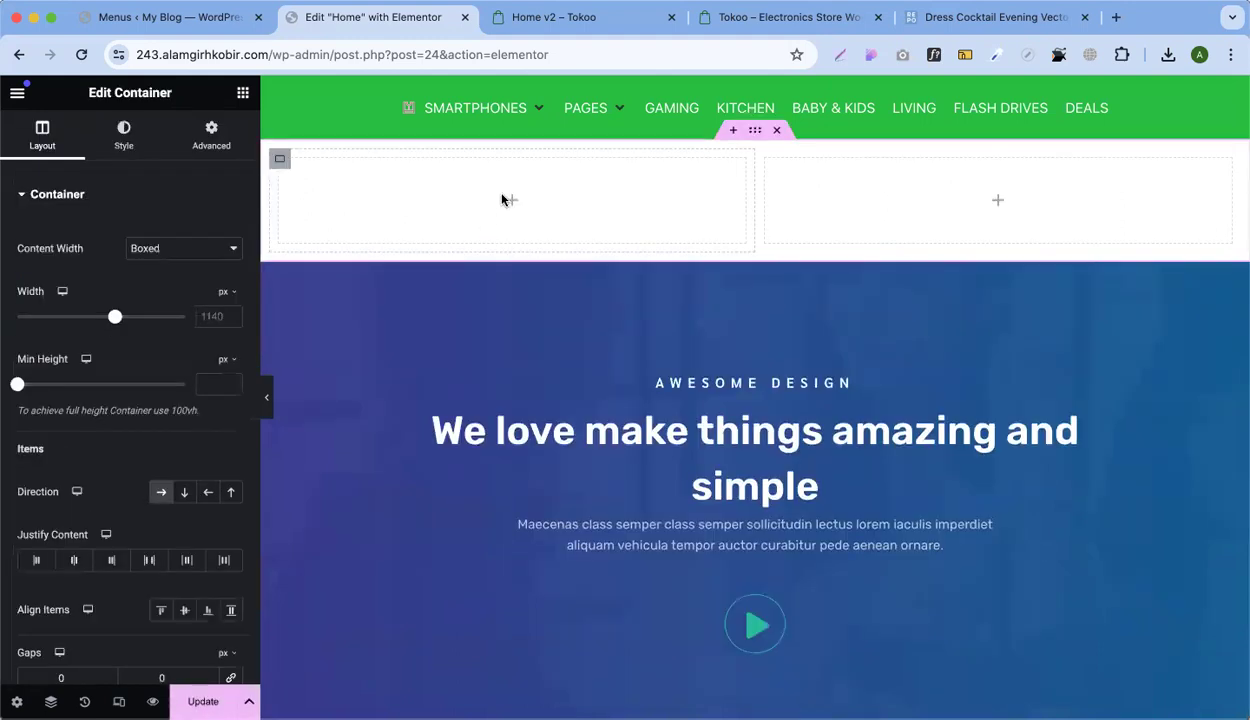
# Add a Vertical Mega Menu widget to the new container's first column and assign it the V Mega menu
pyautogui.click(512, 201)
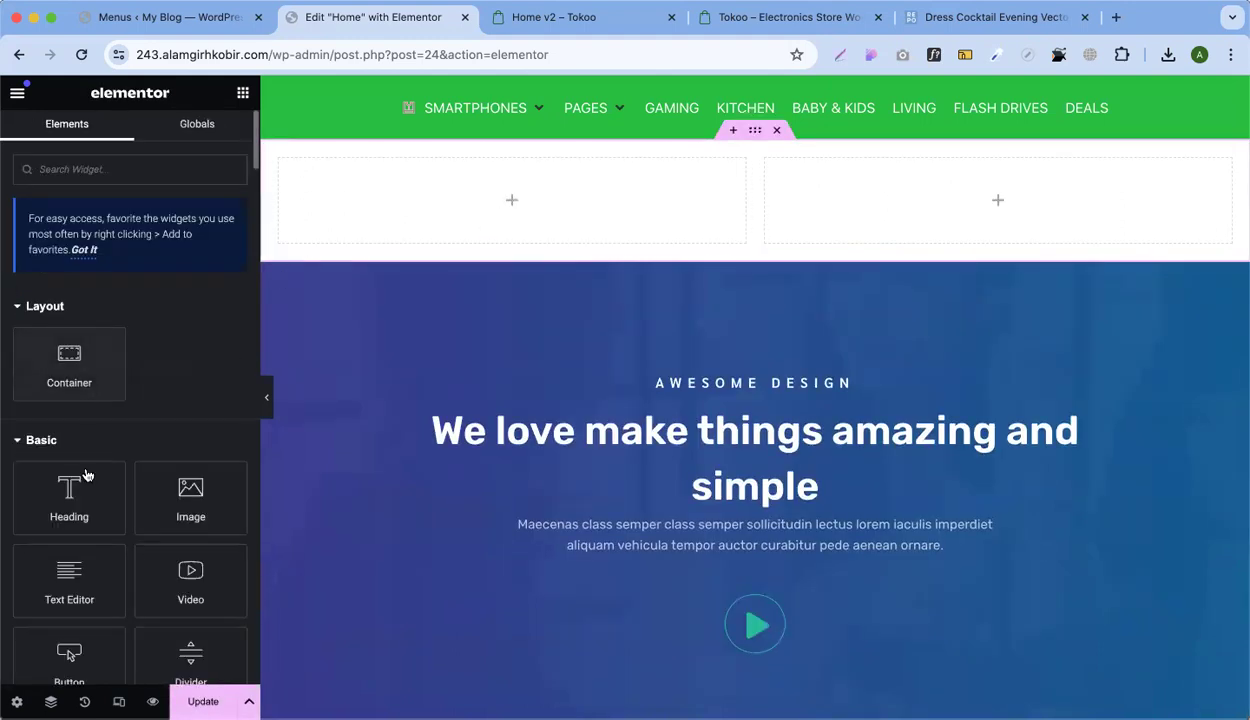
pyautogui.write('mega')
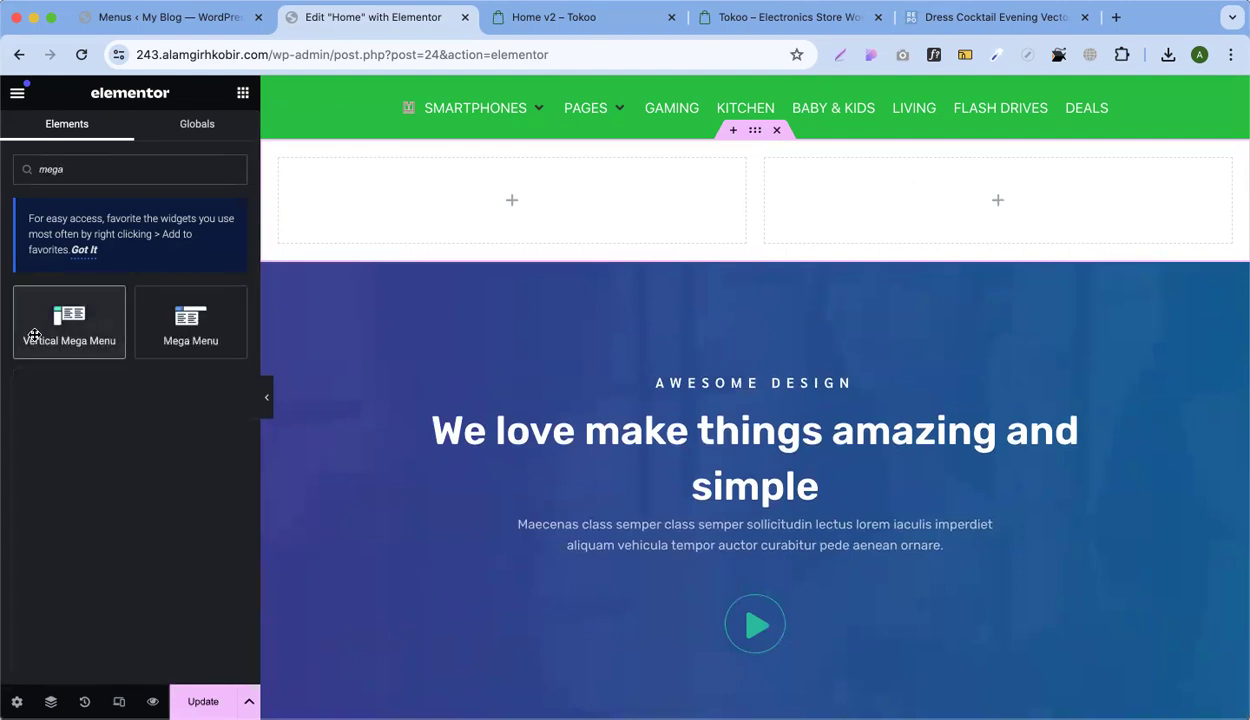
pyautogui.moveTo(34, 336); pyautogui.dragTo(510, 205)
pyautogui.click(165, 237)
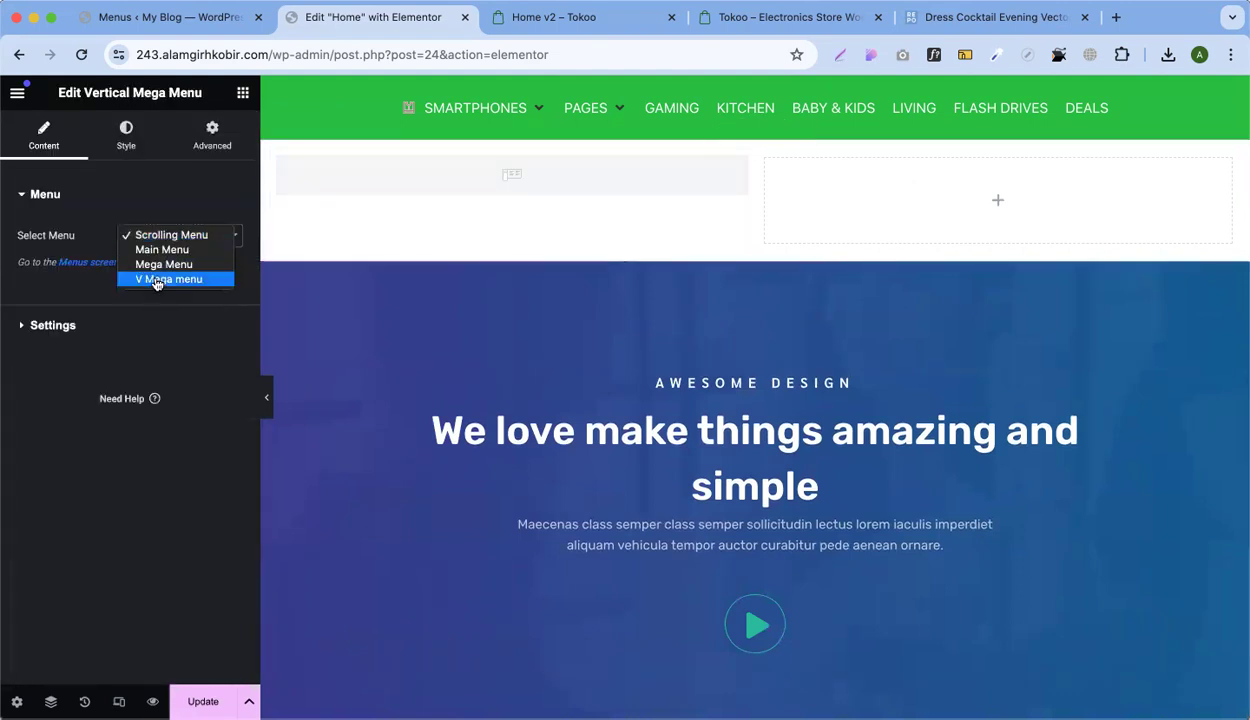
pyautogui.click(156, 281)
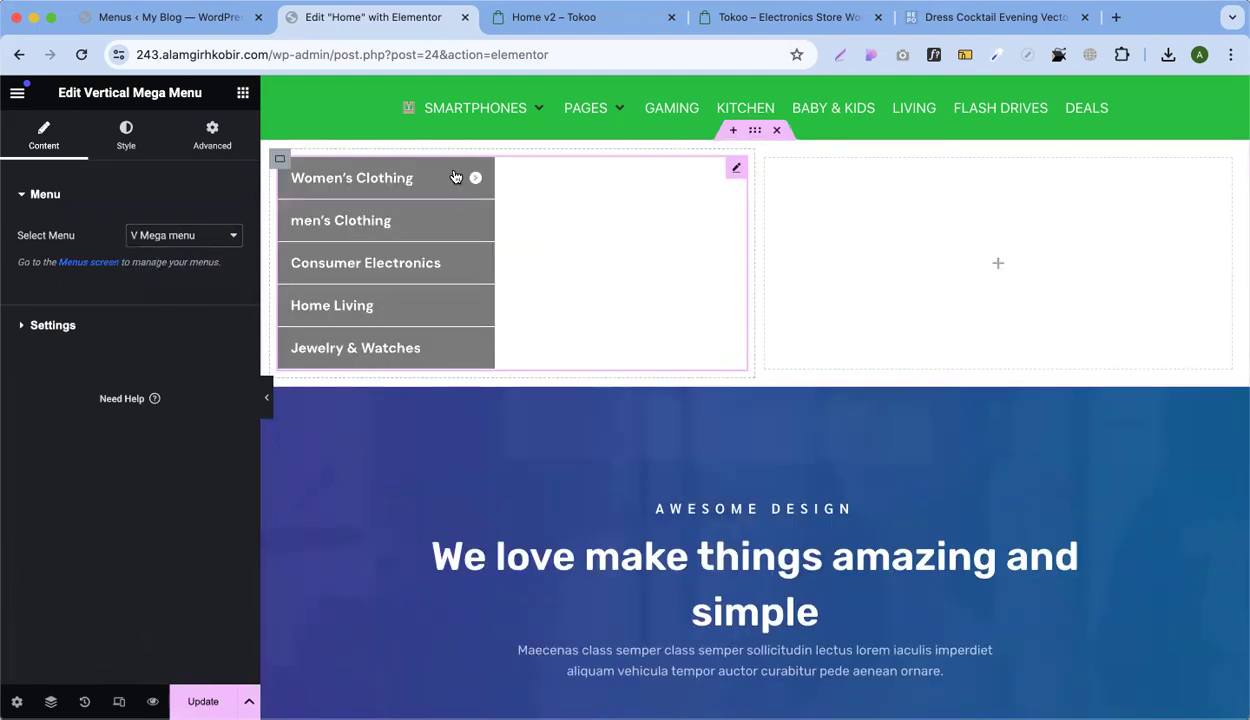
# Examine the Women's Clothing dropdown of the placed vertical menu against its mega content in the Menus editor
pyautogui.moveTo(455, 177)
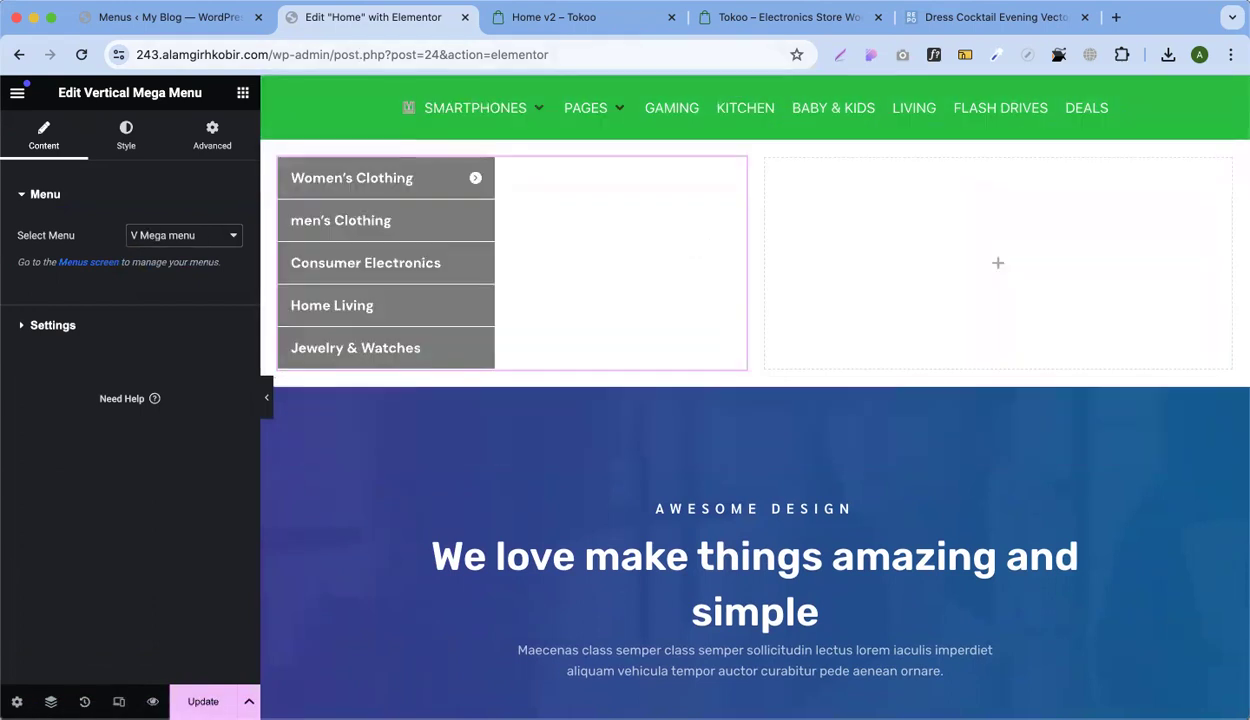
pyautogui.click(210, 32)
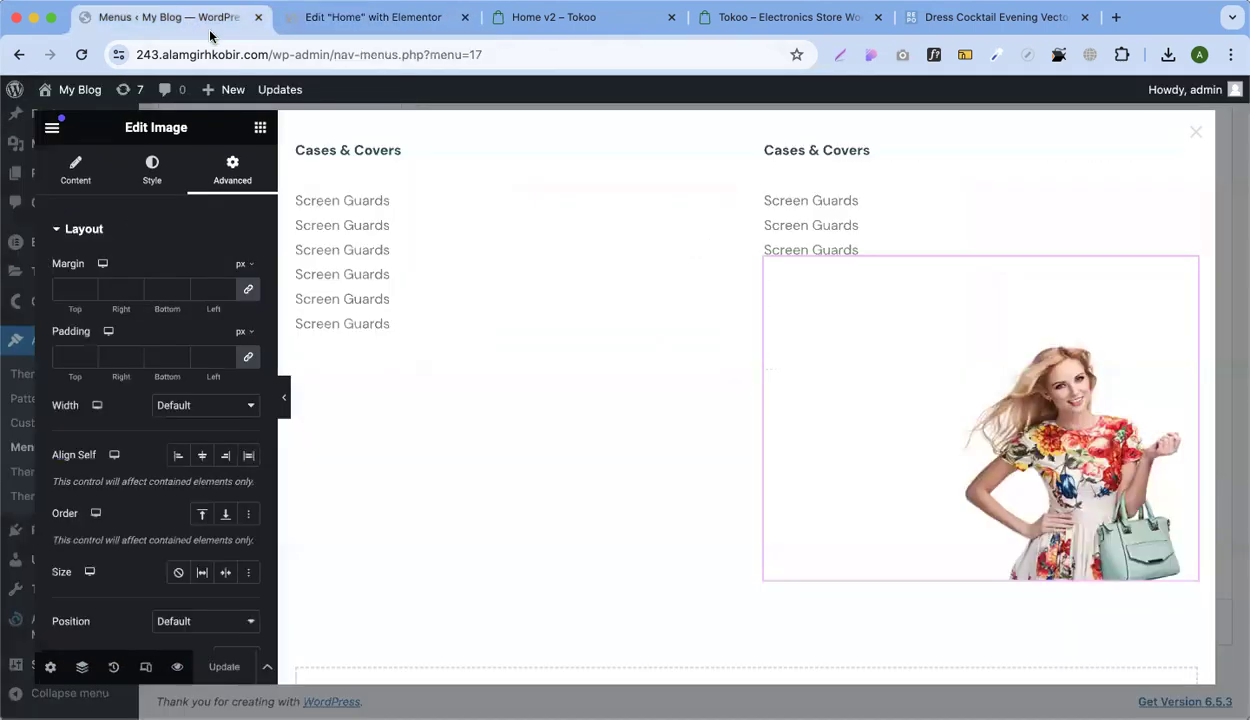
pyautogui.click(350, 17)
pyautogui.moveTo(460, 172)
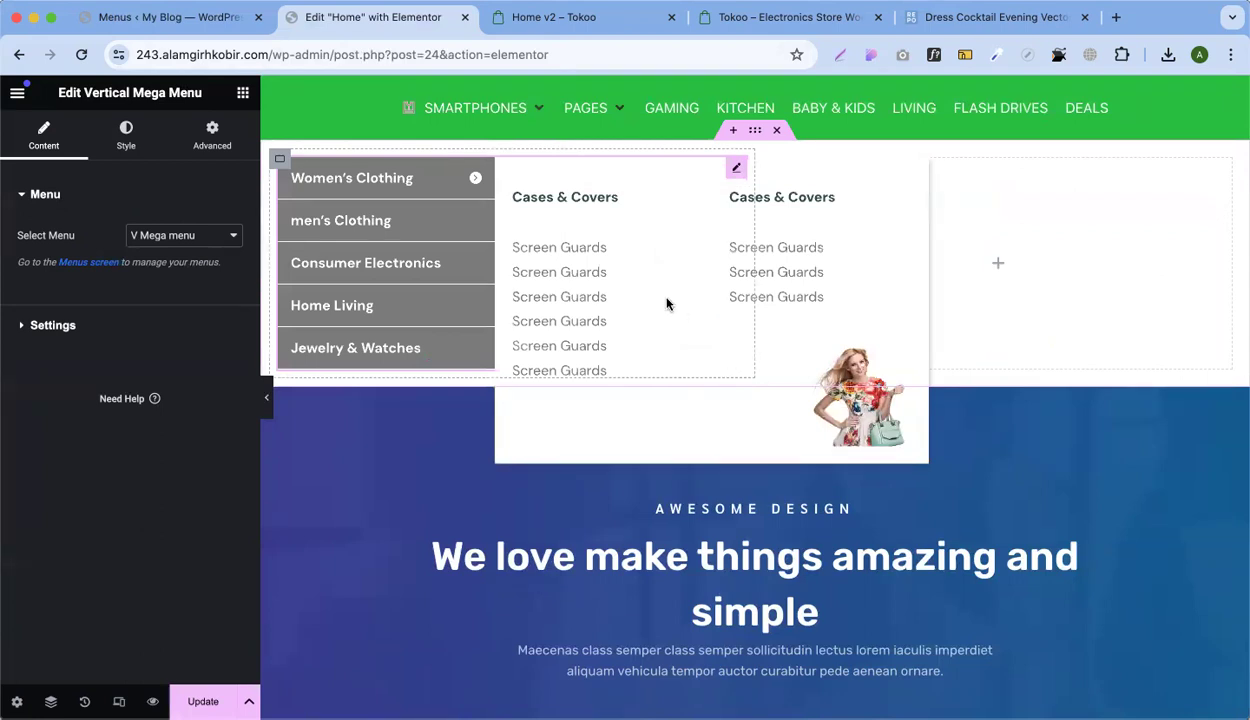
# Return to the Women's Clothing mega content and set the second column container's padding to 0 on all sides
pyautogui.click(183, 21)
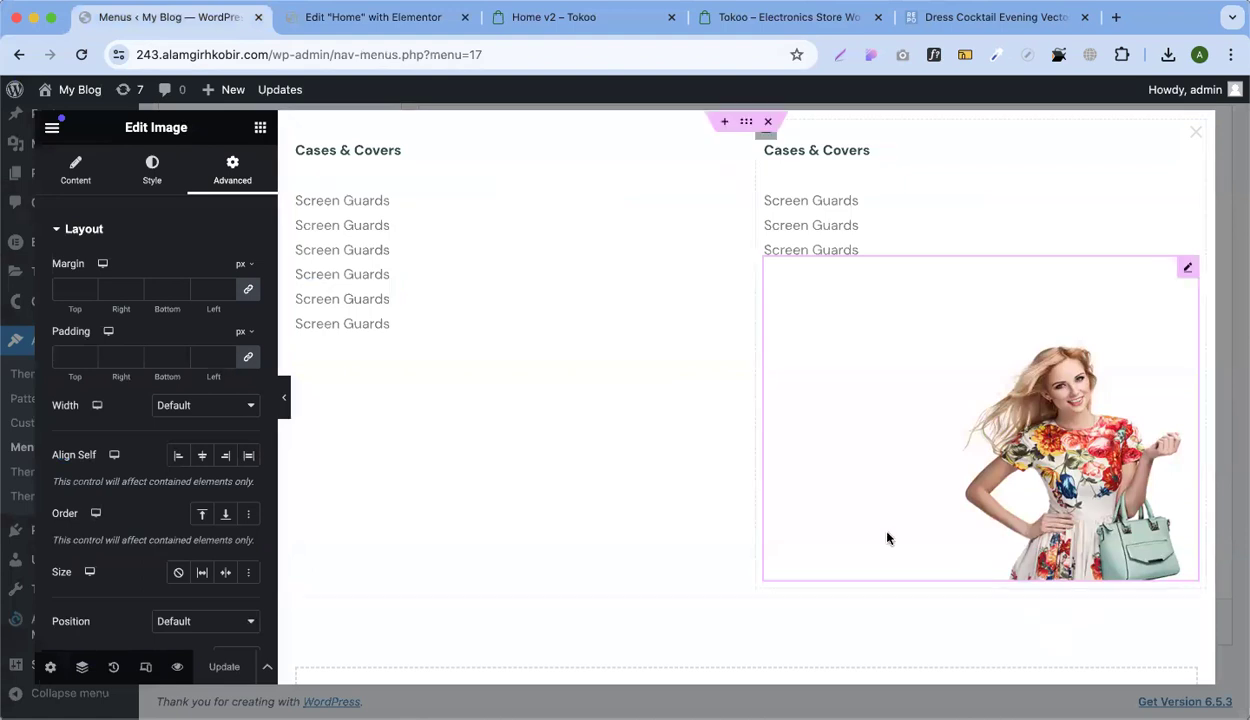
pyautogui.click(767, 138)
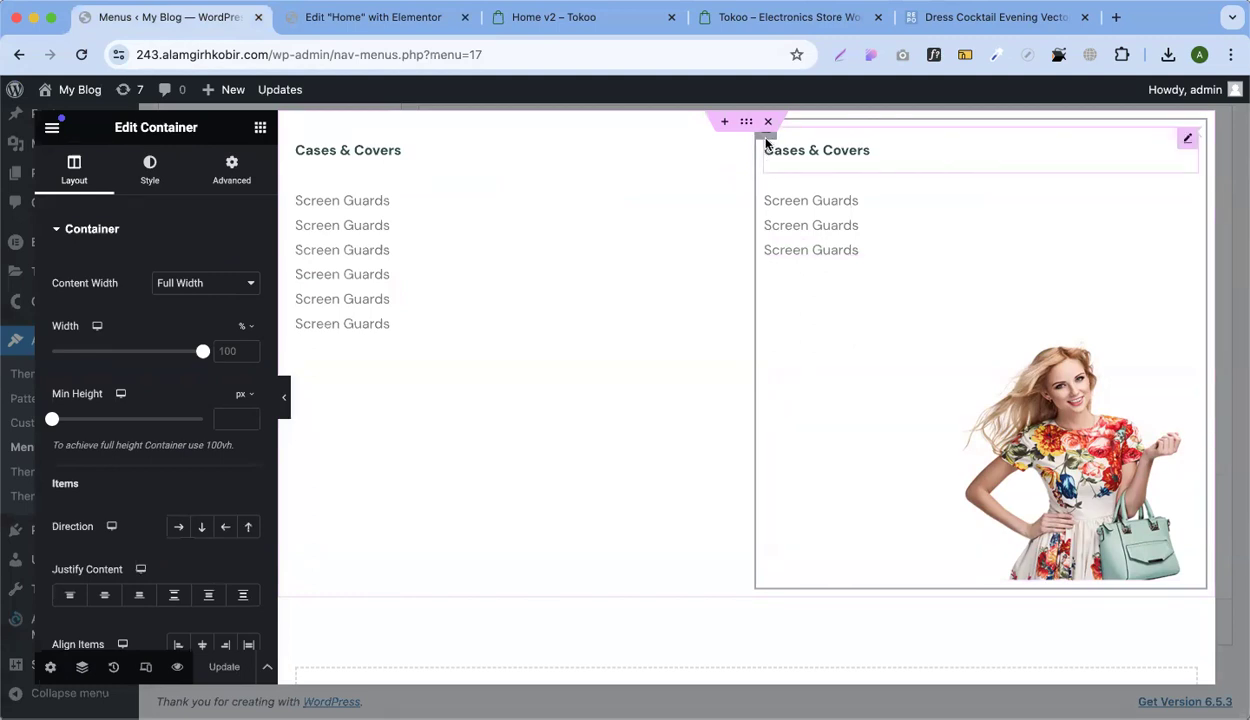
pyautogui.click(245, 187)
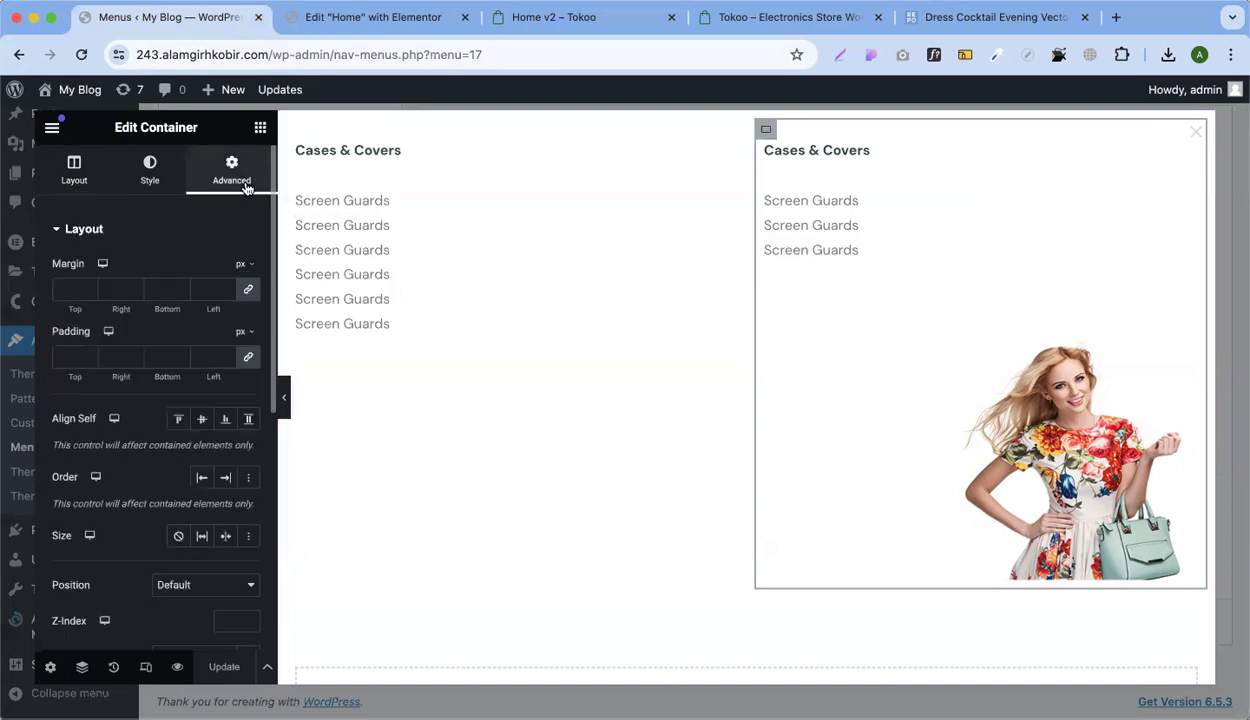
pyautogui.click(249, 356)
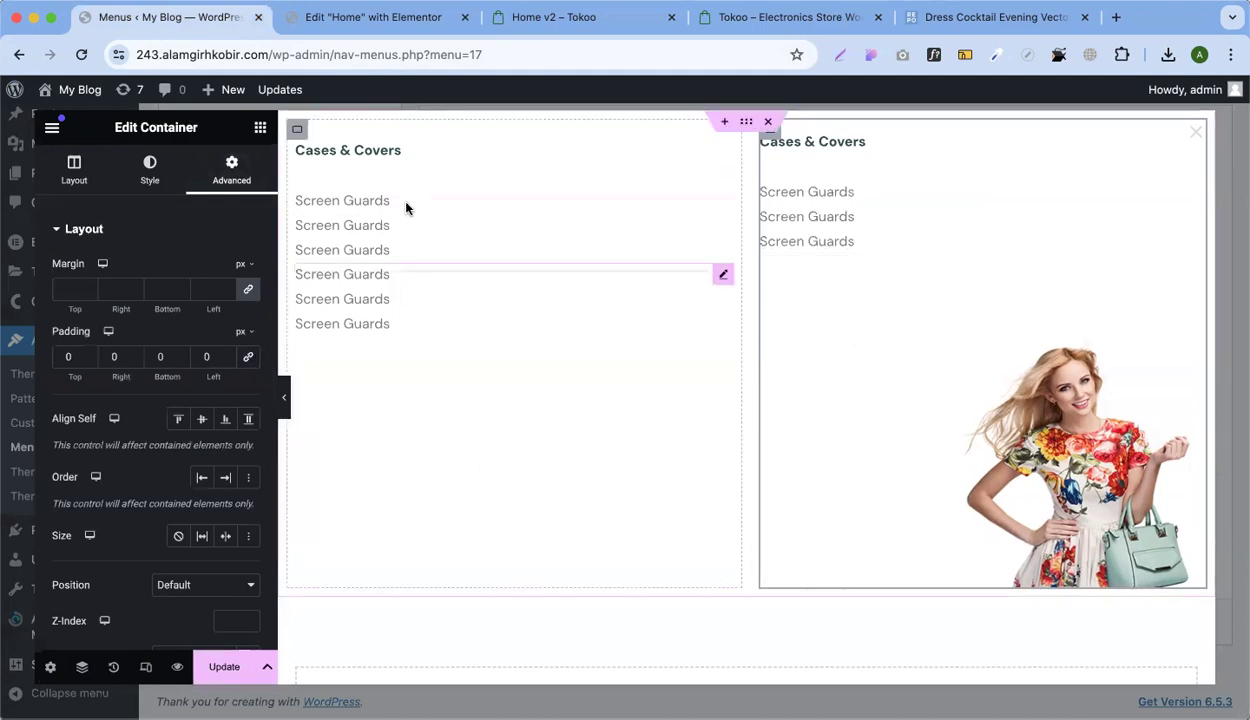
# Set the padding of the outer container holding both Cases & Covers columns to 0 on all sides
pyautogui.click(752, 124)
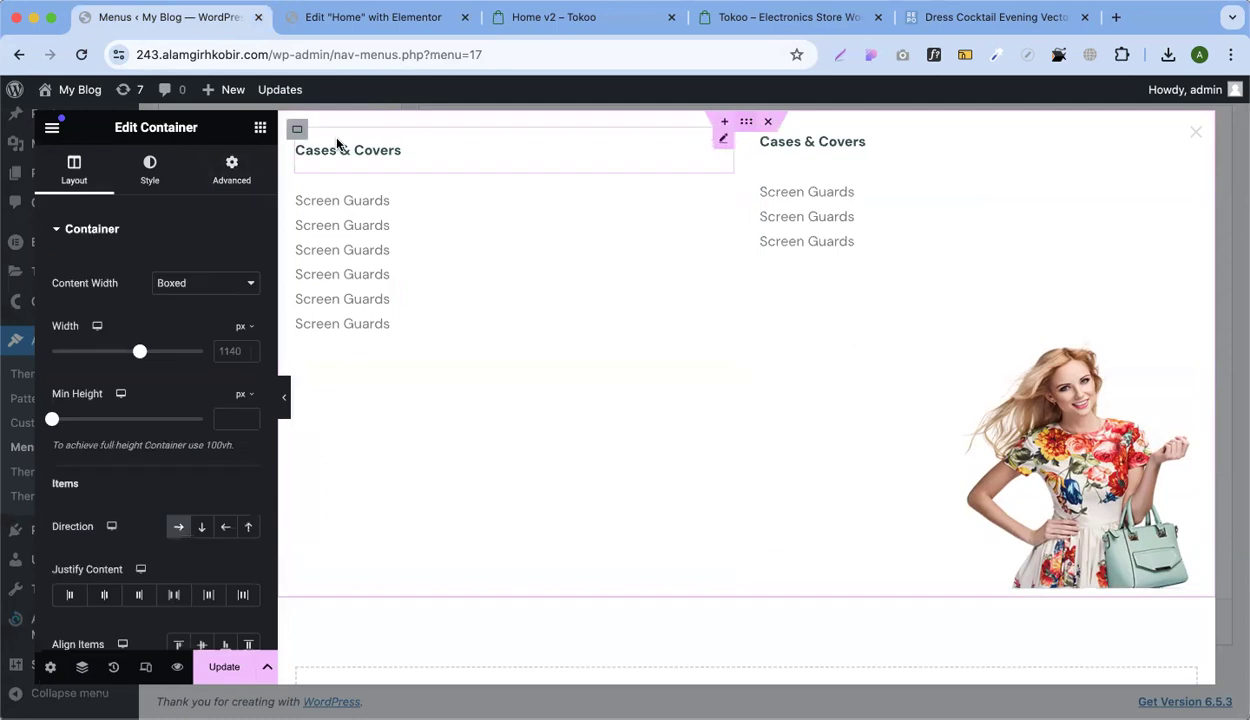
pyautogui.click(260, 127)
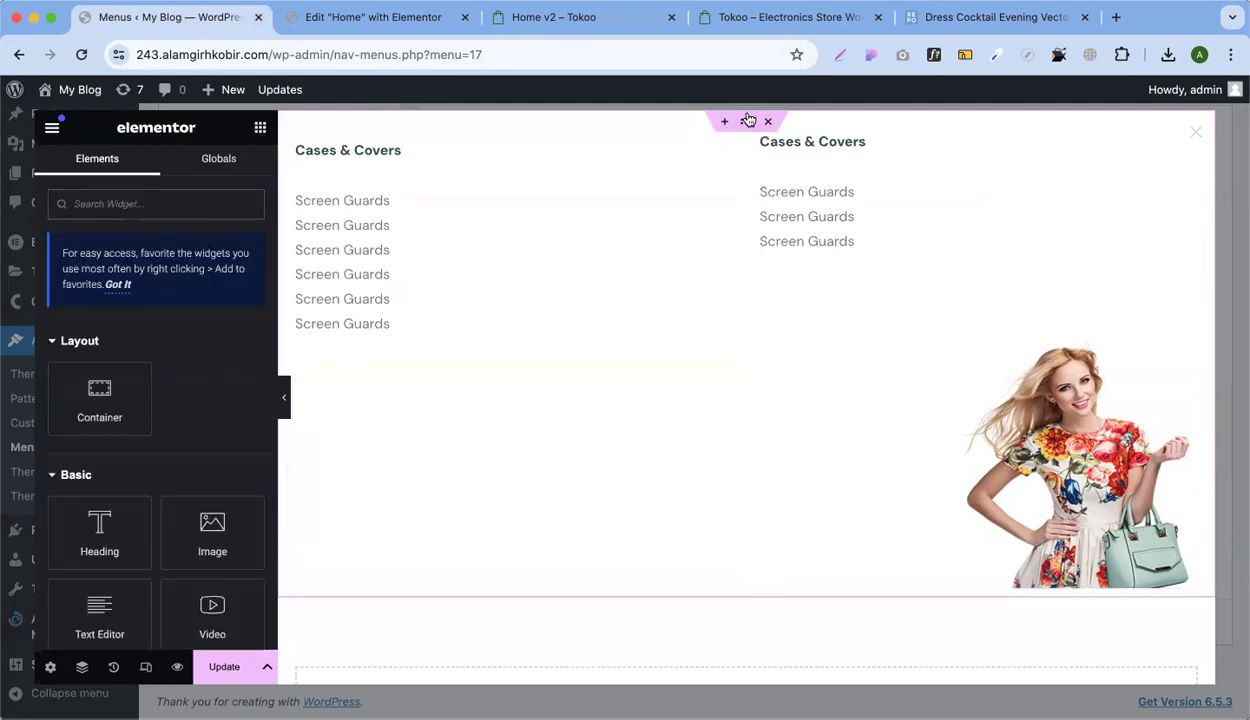
pyautogui.click(748, 121)
pyautogui.click(231, 168)
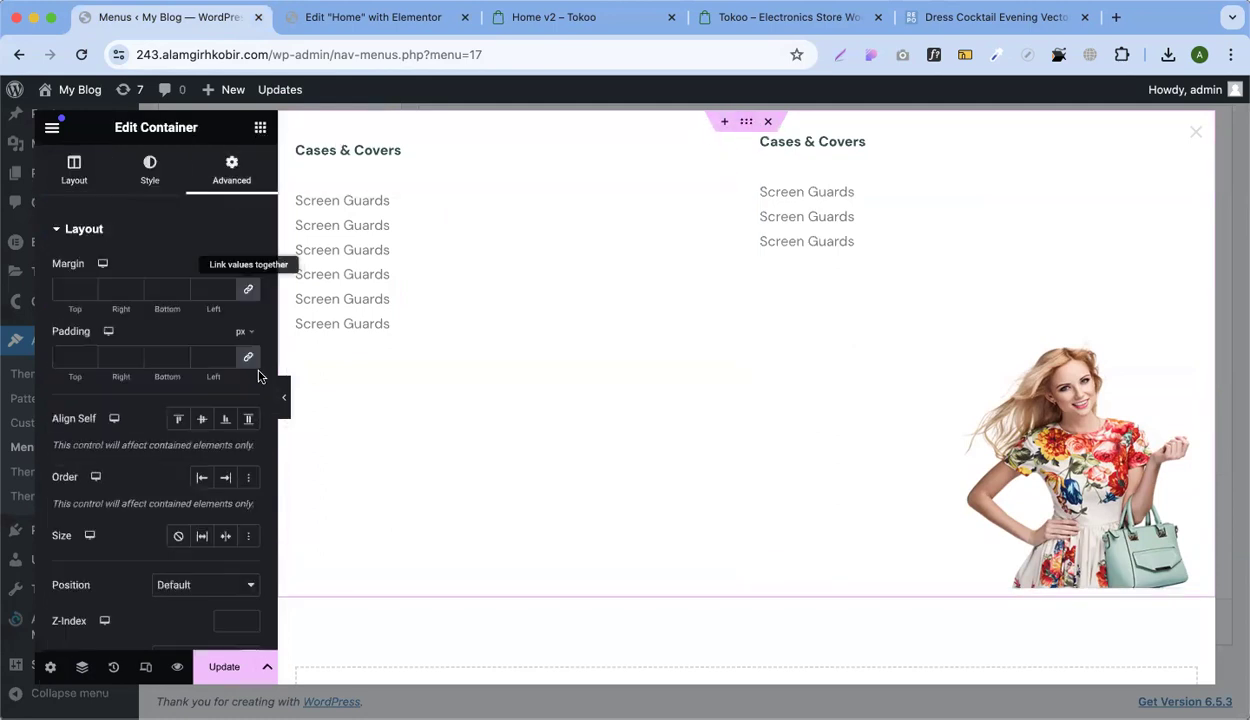
pyautogui.click(245, 355)
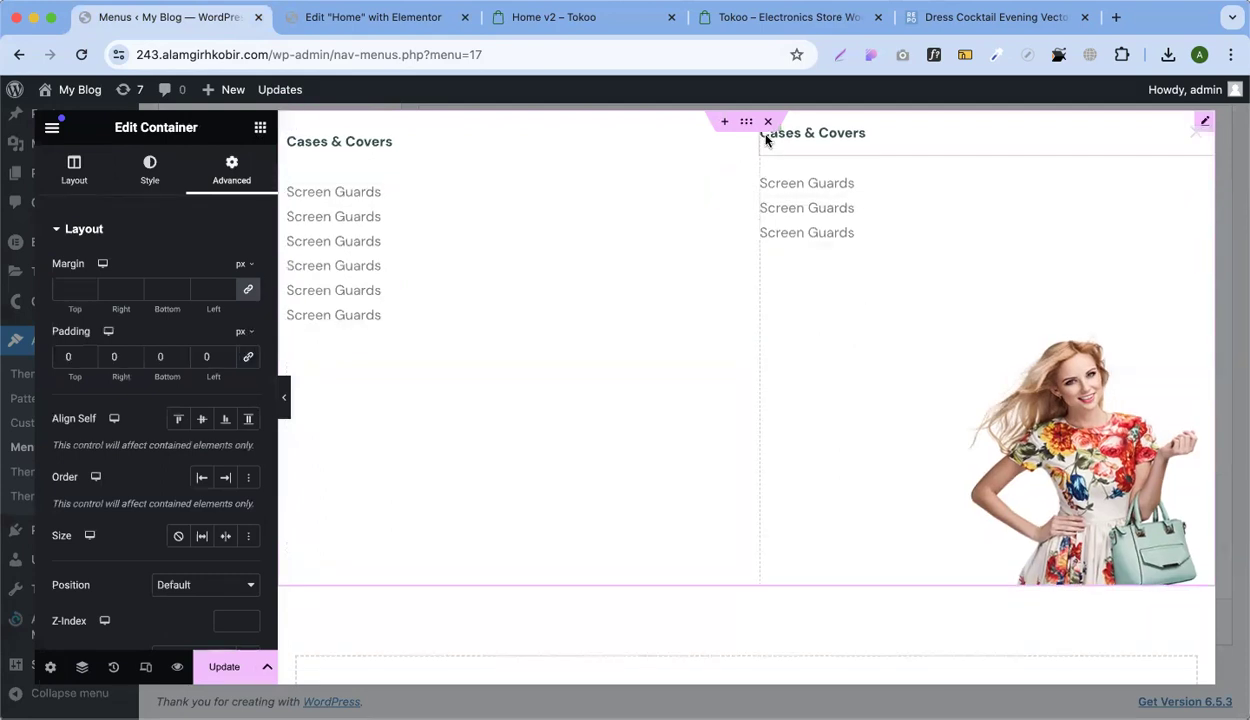
# Set the second column container's padding to 20 px top, right and left with 0 at the bottom, and update the mega content
pyautogui.click(81, 668)
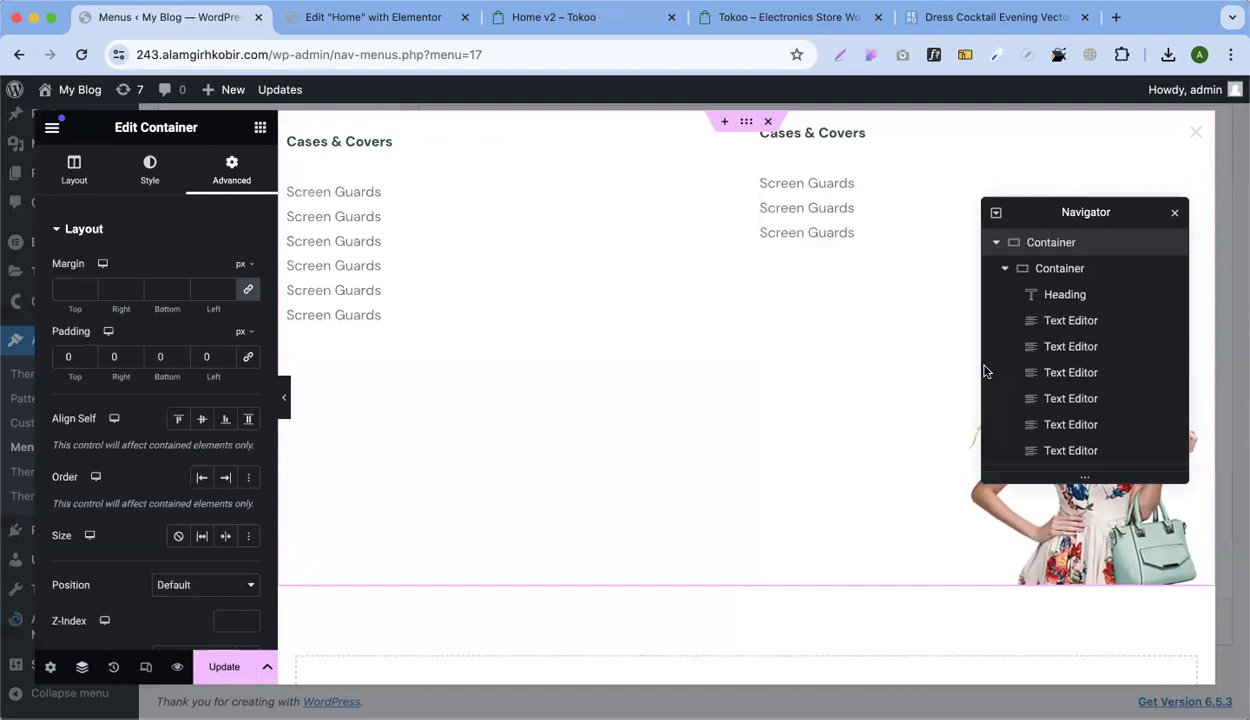
pyautogui.click(1047, 278)
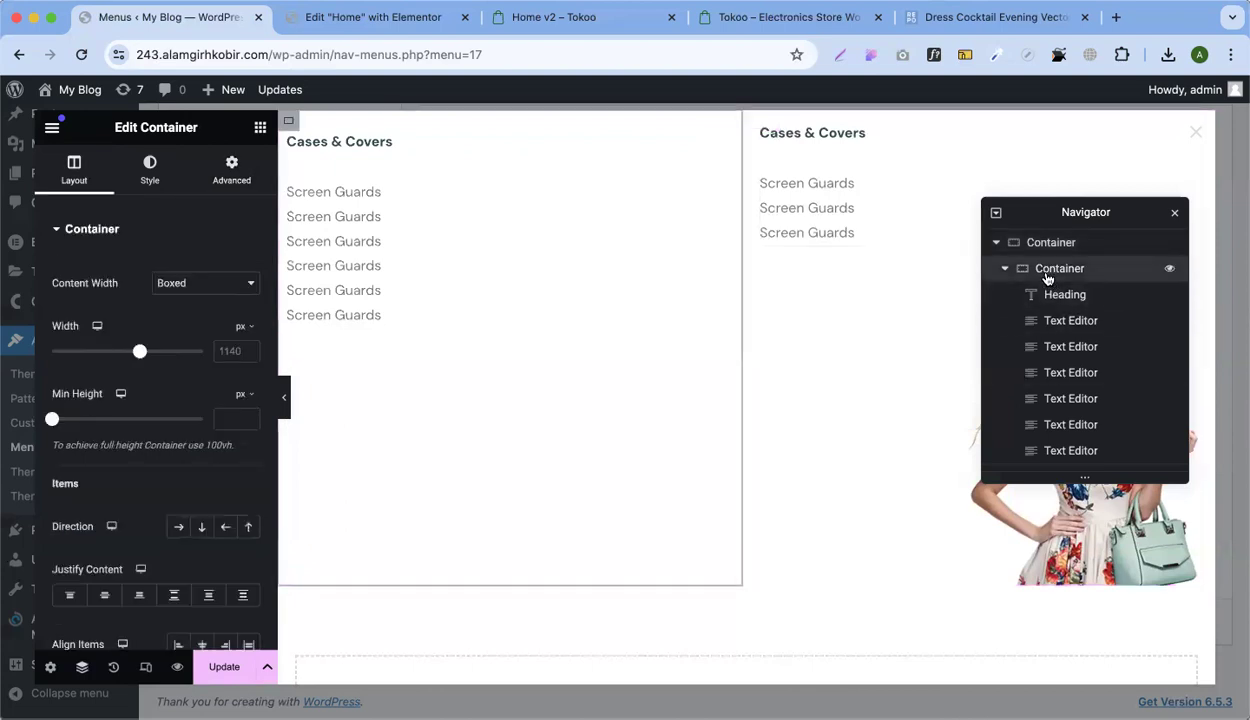
pyautogui.scroll(-3, 1020, 275)
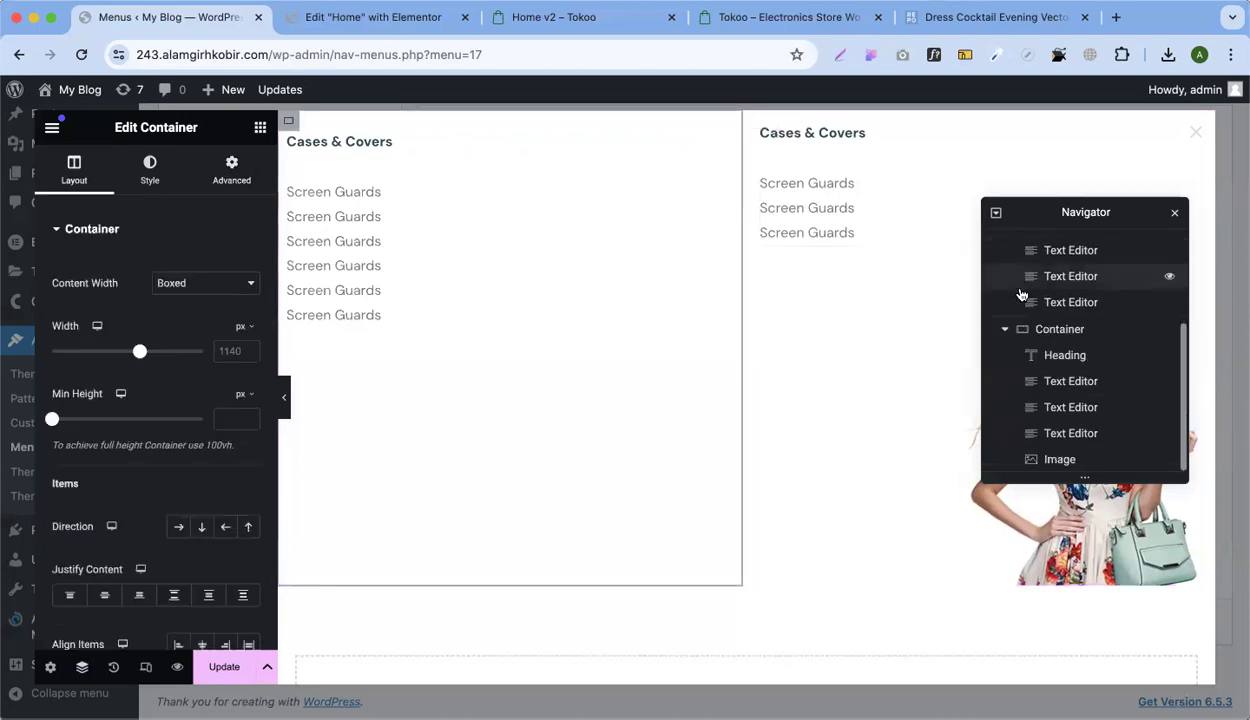
pyautogui.click(1060, 329)
pyautogui.click(231, 170)
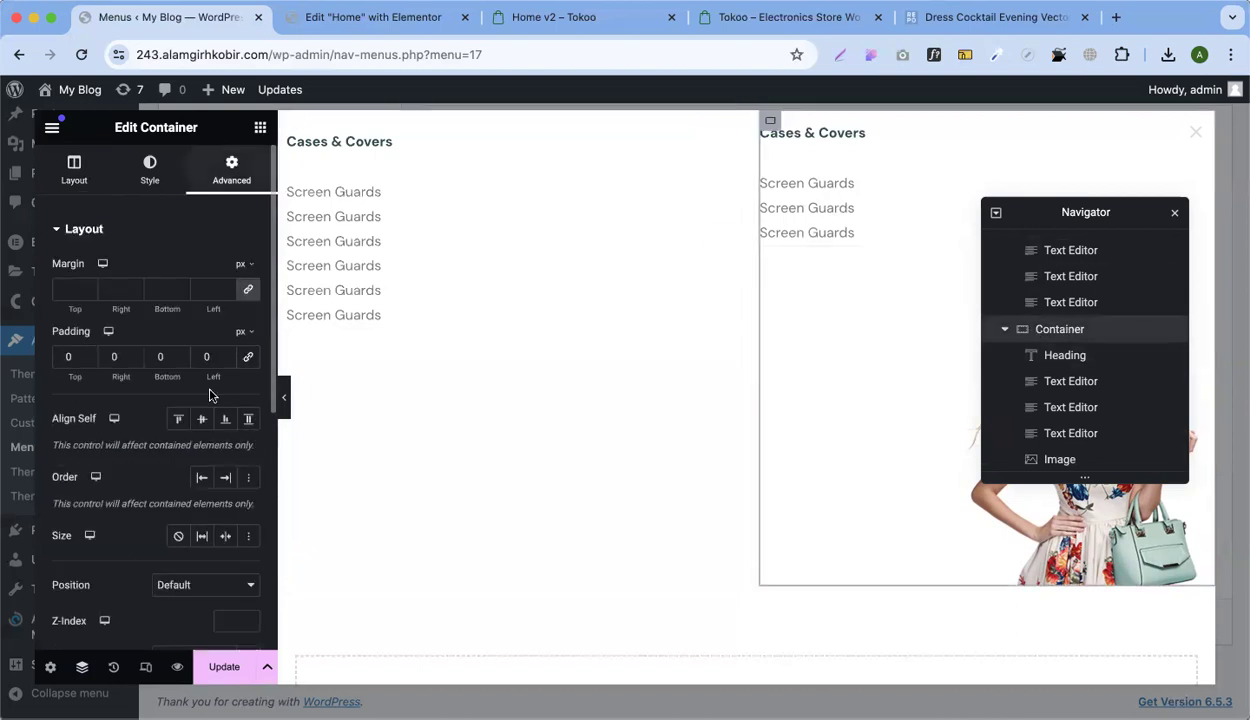
pyautogui.click(61, 356)
pyautogui.write('2')
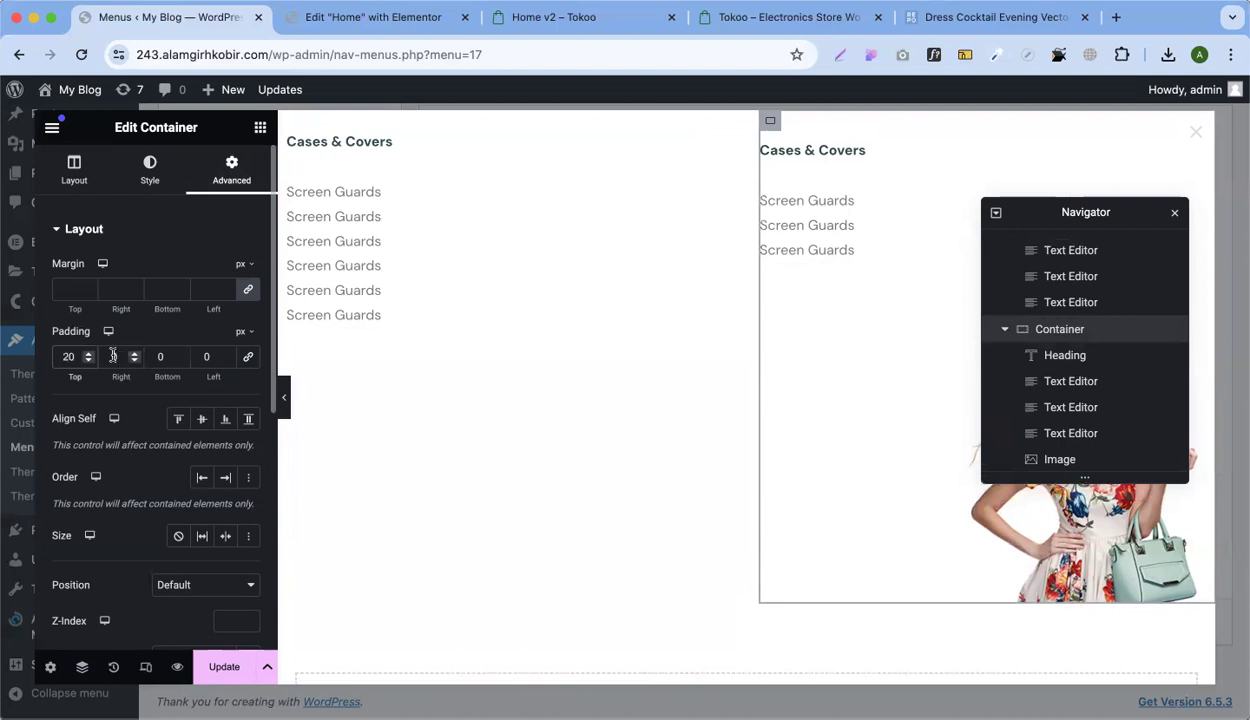
pyautogui.write('20')
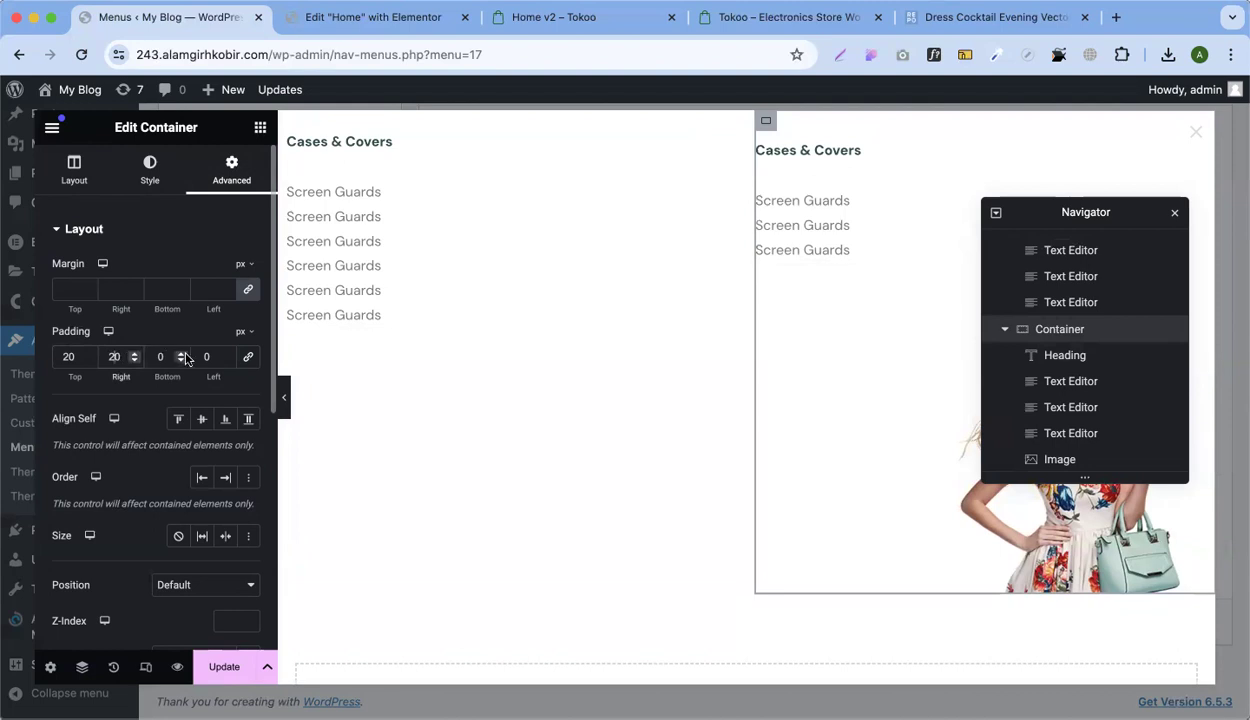
pyautogui.write('2')
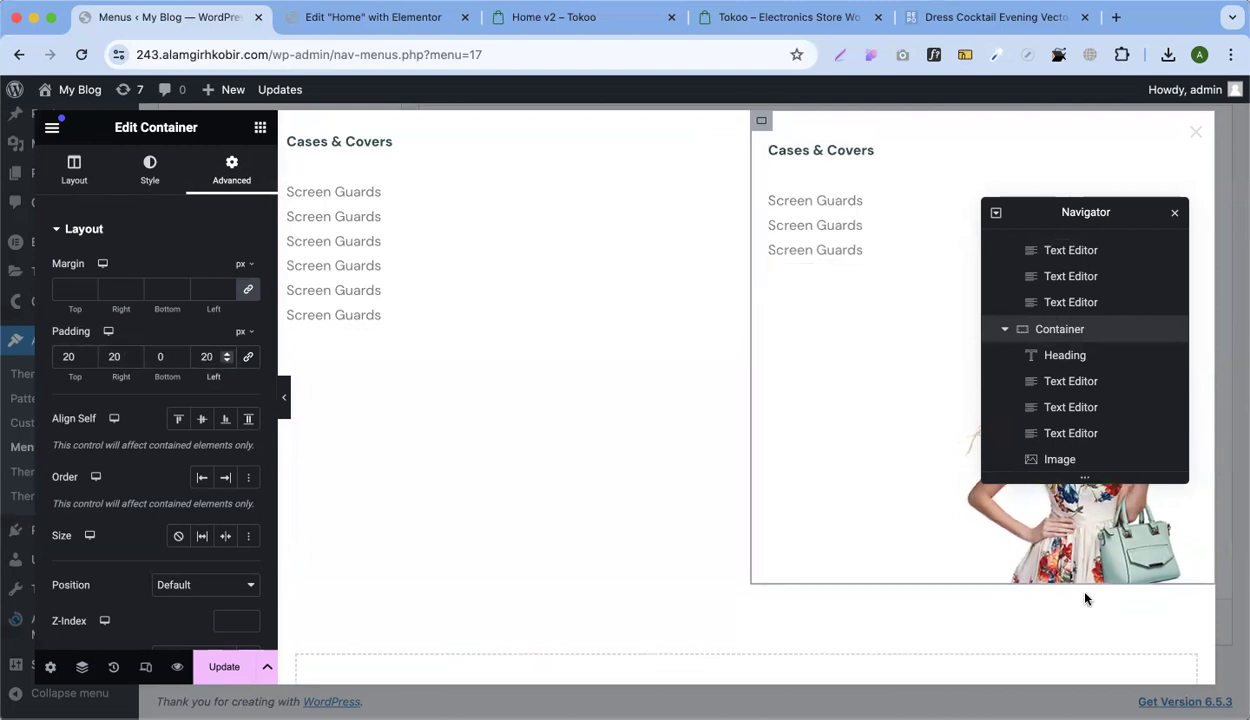
pyautogui.click(230, 667)
pyautogui.click(1172, 215)
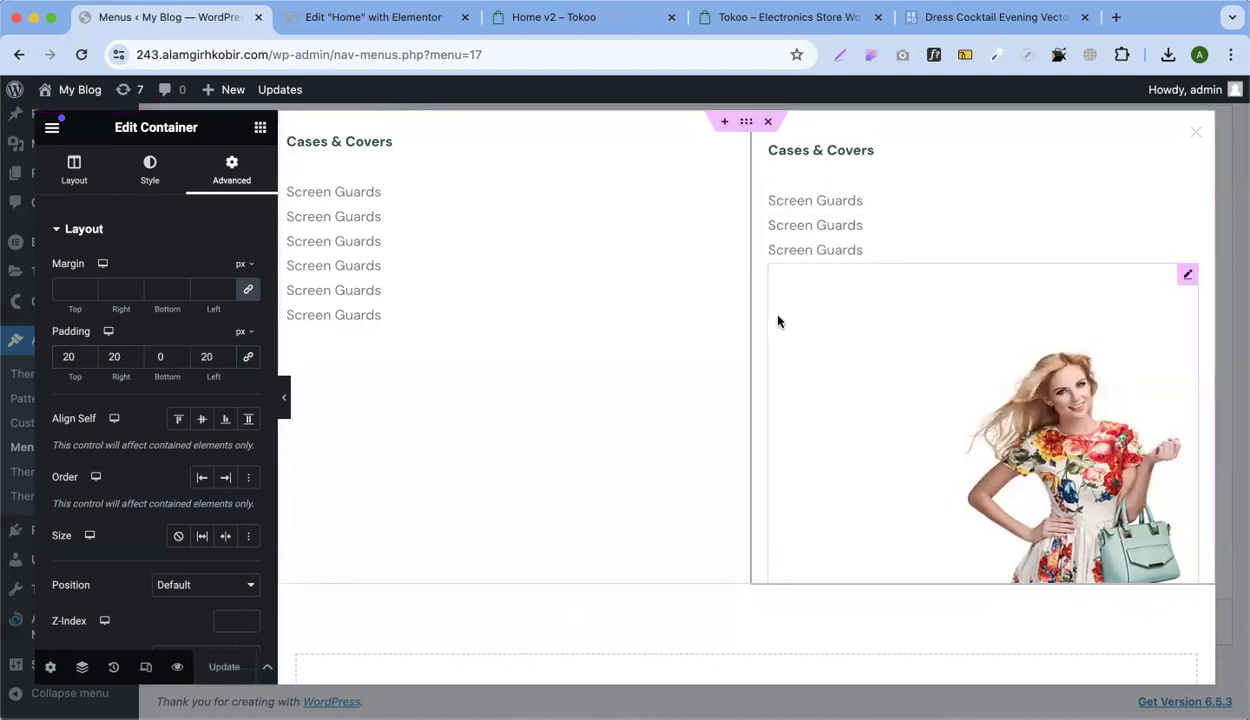
# Set the model image's margin to -100 px top and -150 px left, and update the mega content
pyautogui.click(1020, 388)
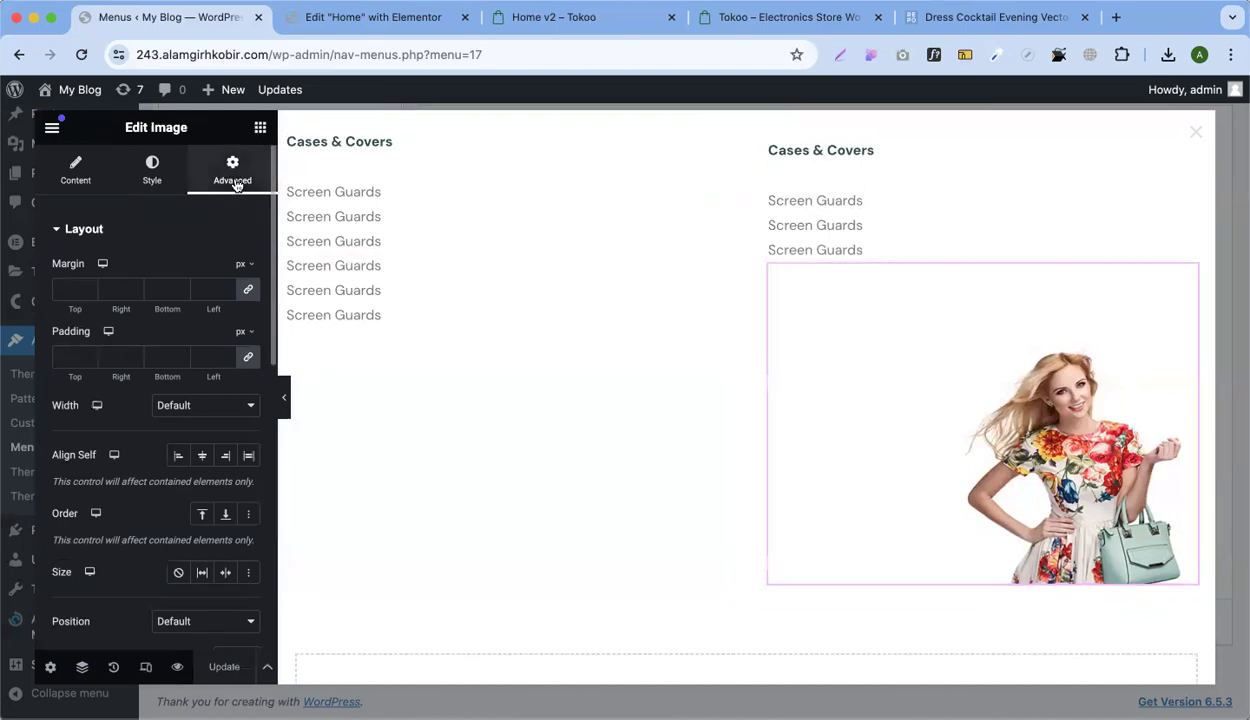
pyautogui.click(88, 293)
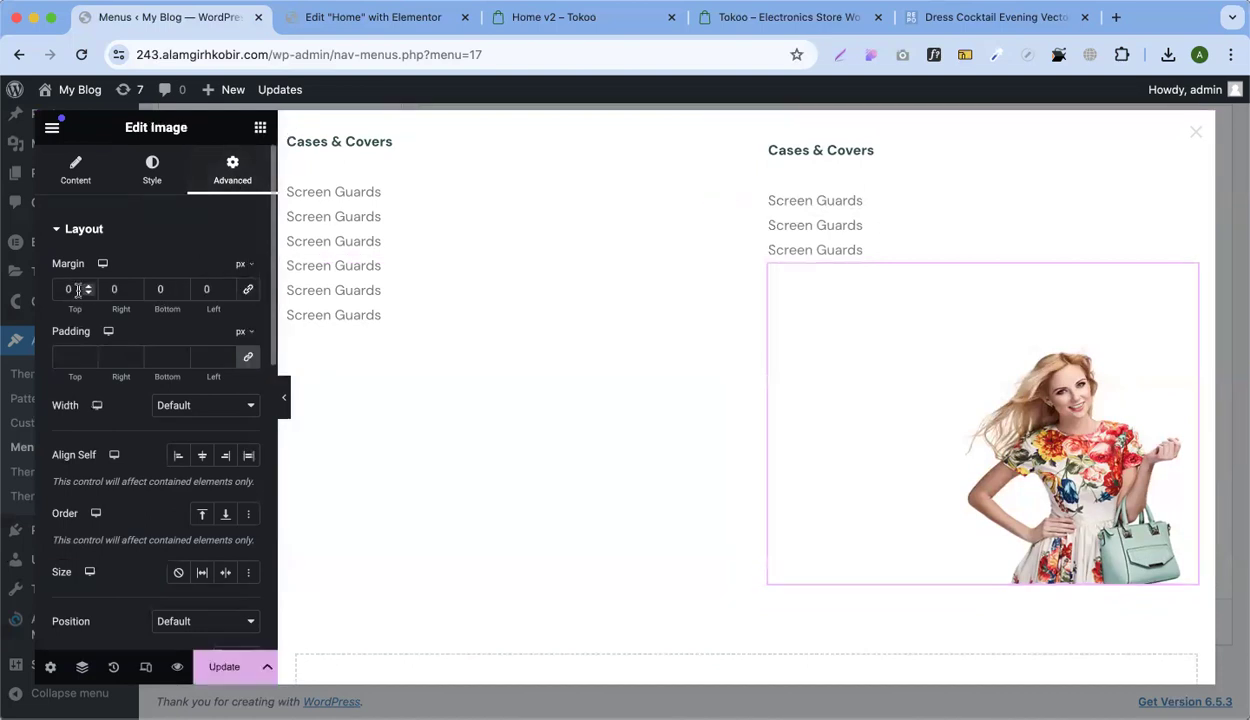
pyautogui.moveTo(88, 293); pyautogui.dragTo(88, 293)
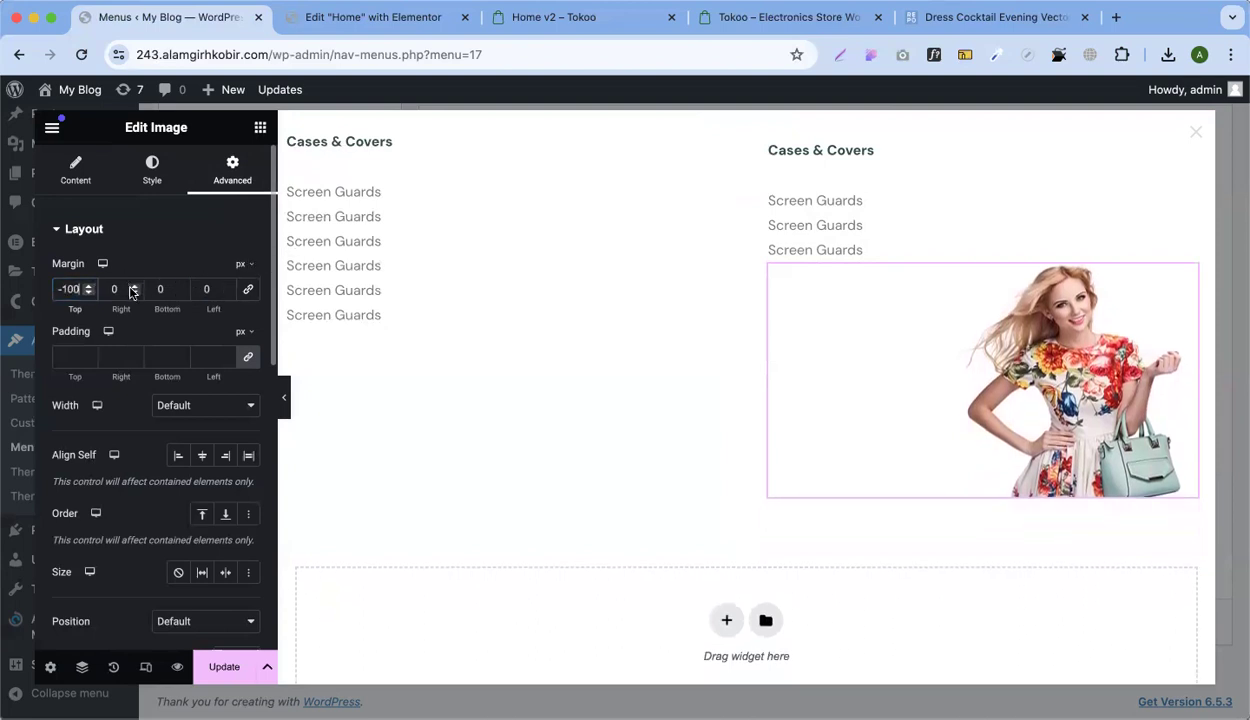
pyautogui.moveTo(226, 295); pyautogui.dragTo(224, 295)
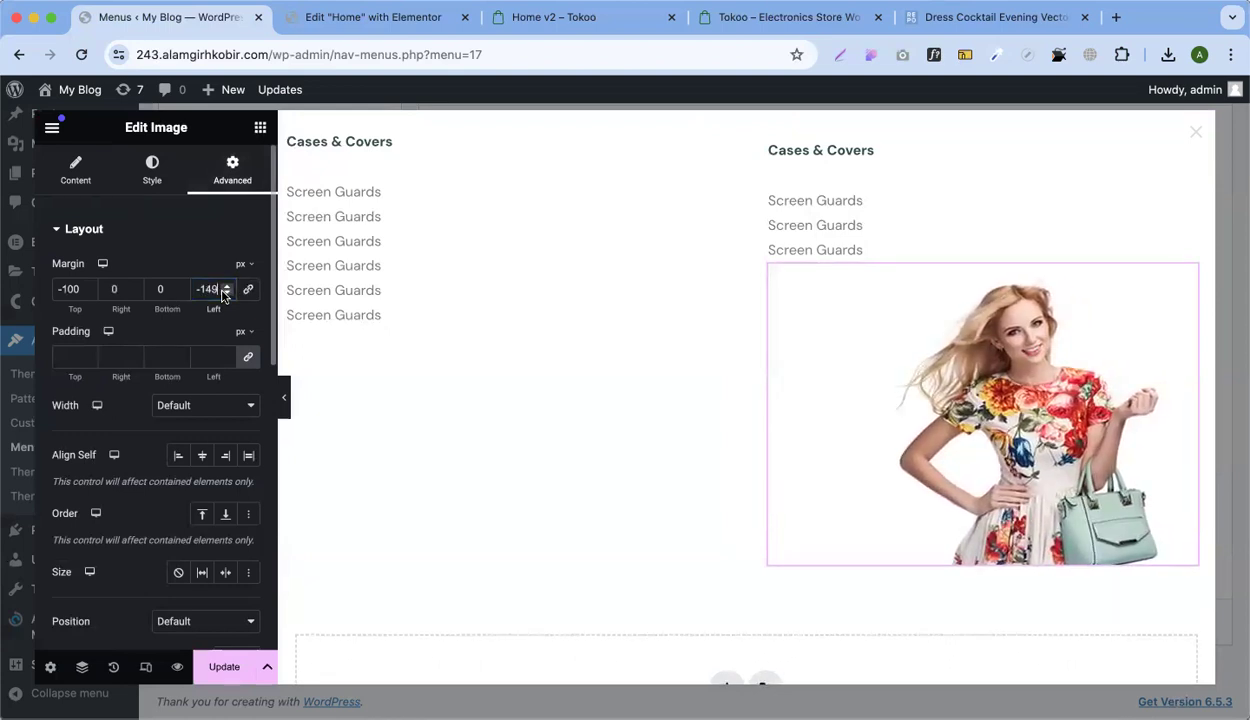
pyautogui.click(223, 671)
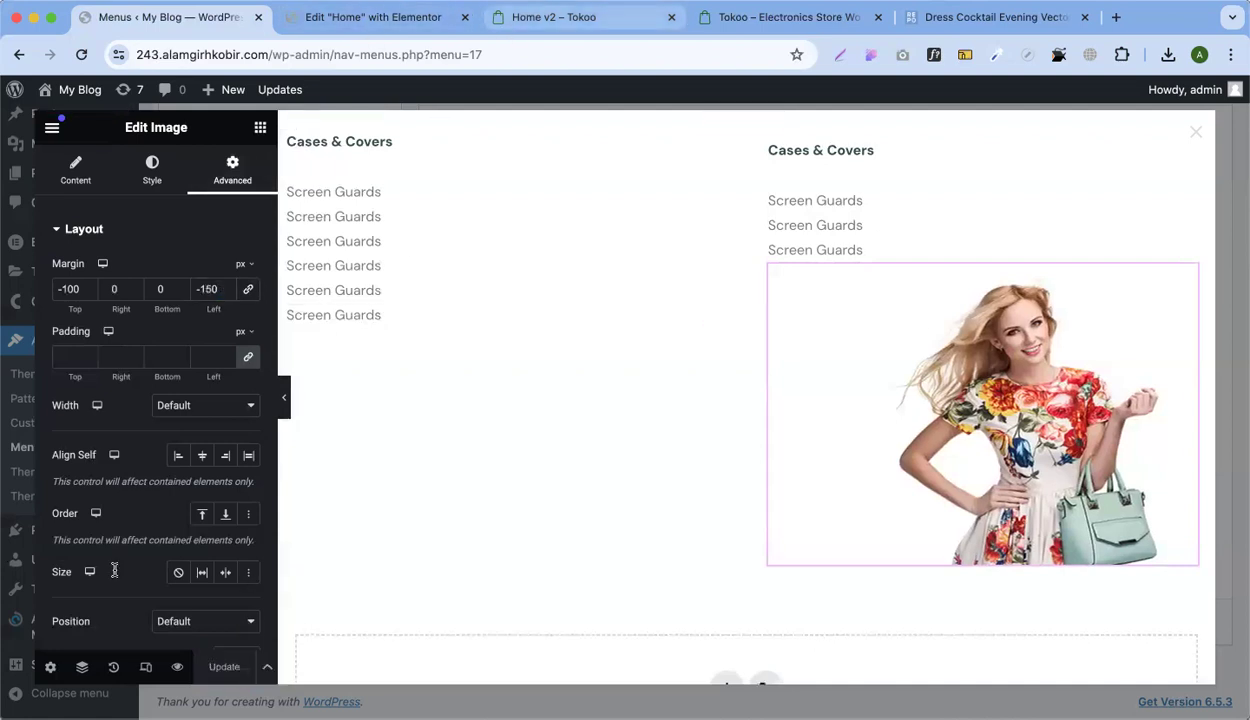
# Preview the mega content, close that preview, and update the home page and preview it
pyautogui.click(177, 667)
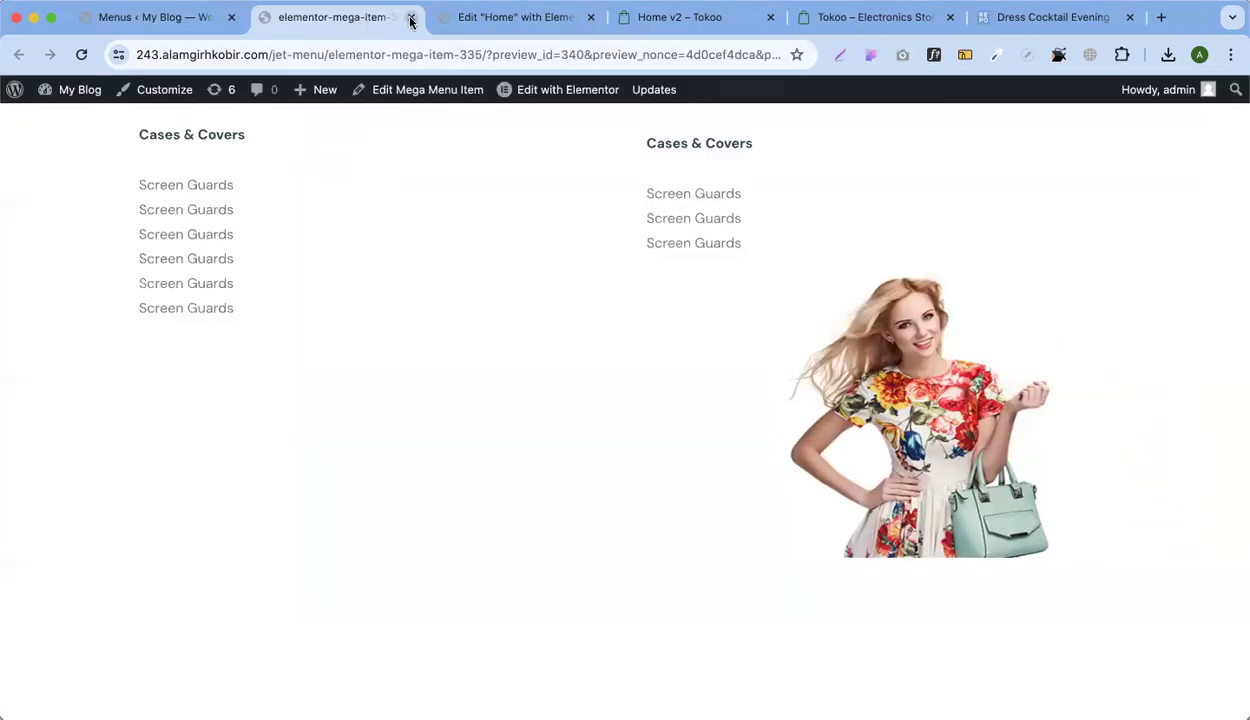
pyautogui.click(410, 21)
pyautogui.click(346, 17)
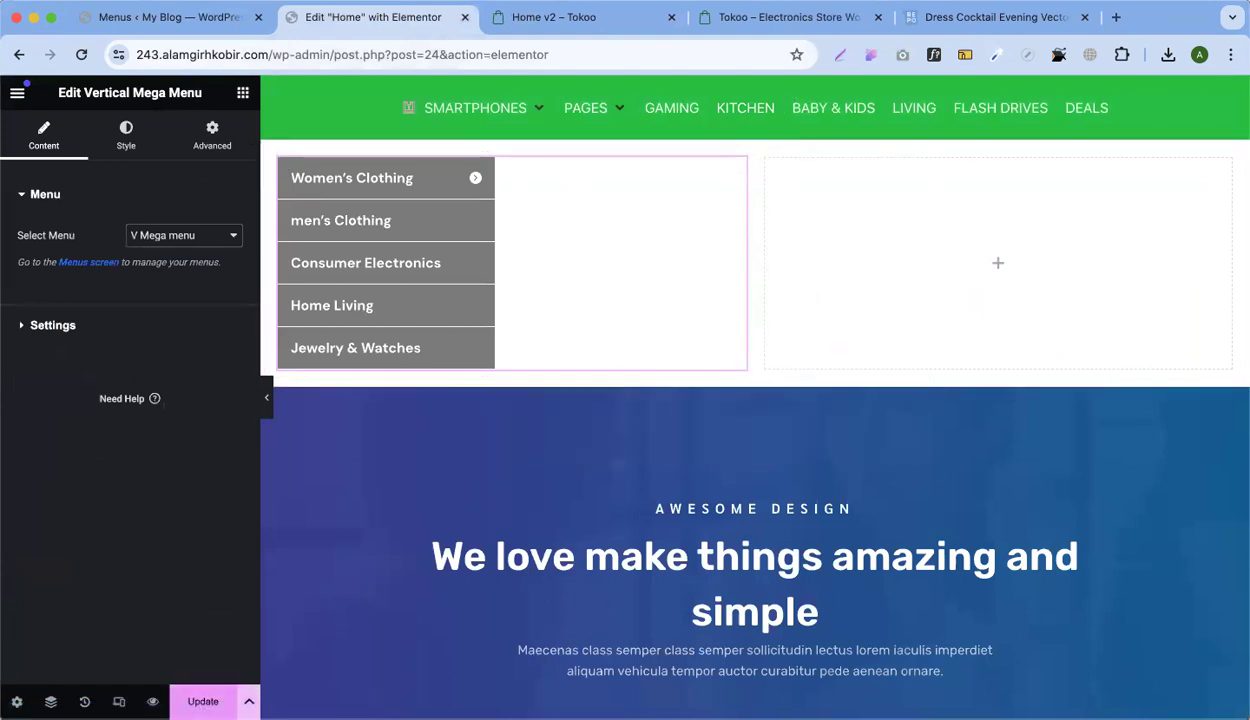
pyautogui.click(203, 702)
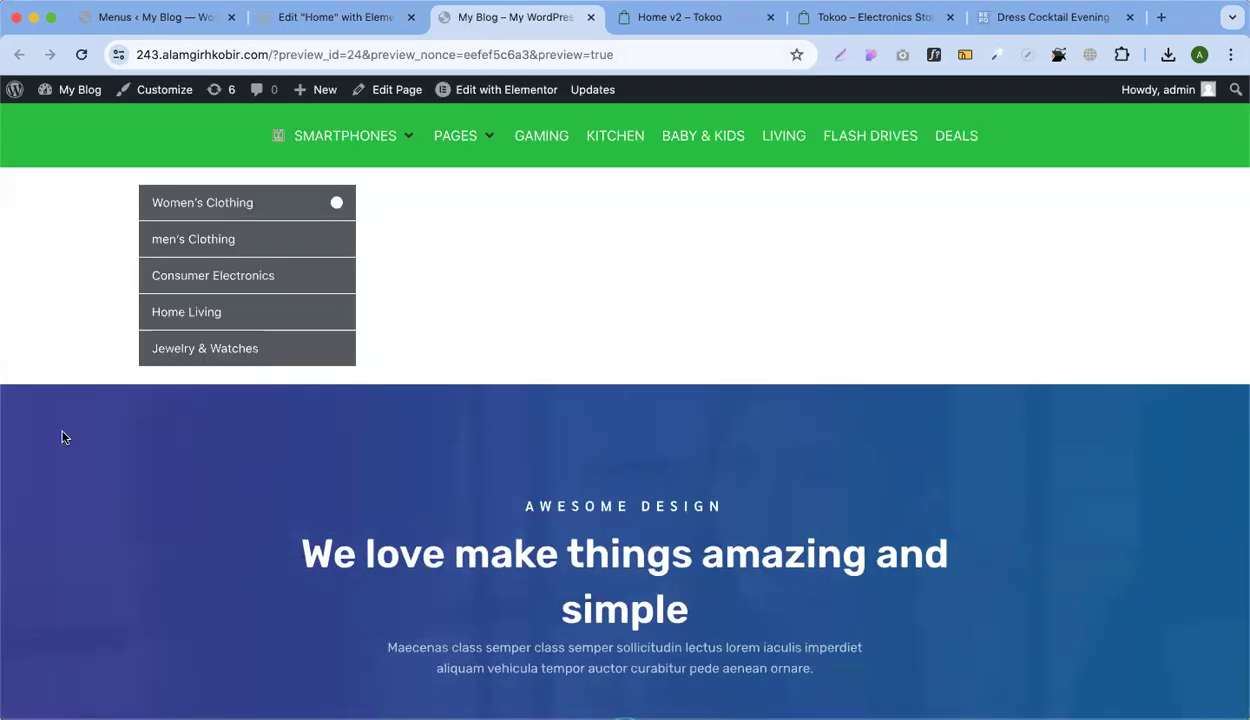
# Compare the Women's Clothing mega panel on the previewed home page with the Tokoo demo's panel, and close the home page editor
pyautogui.moveTo(210, 214)
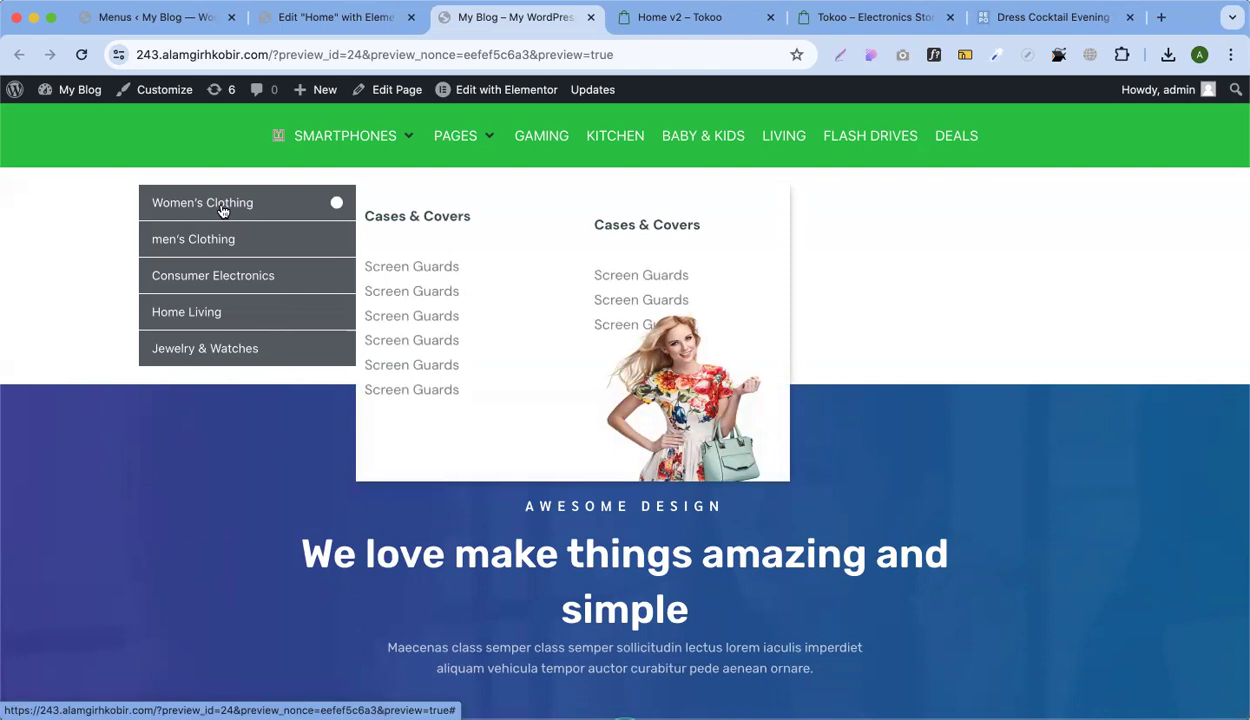
pyautogui.click(810, 17)
pyautogui.moveTo(285, 229)
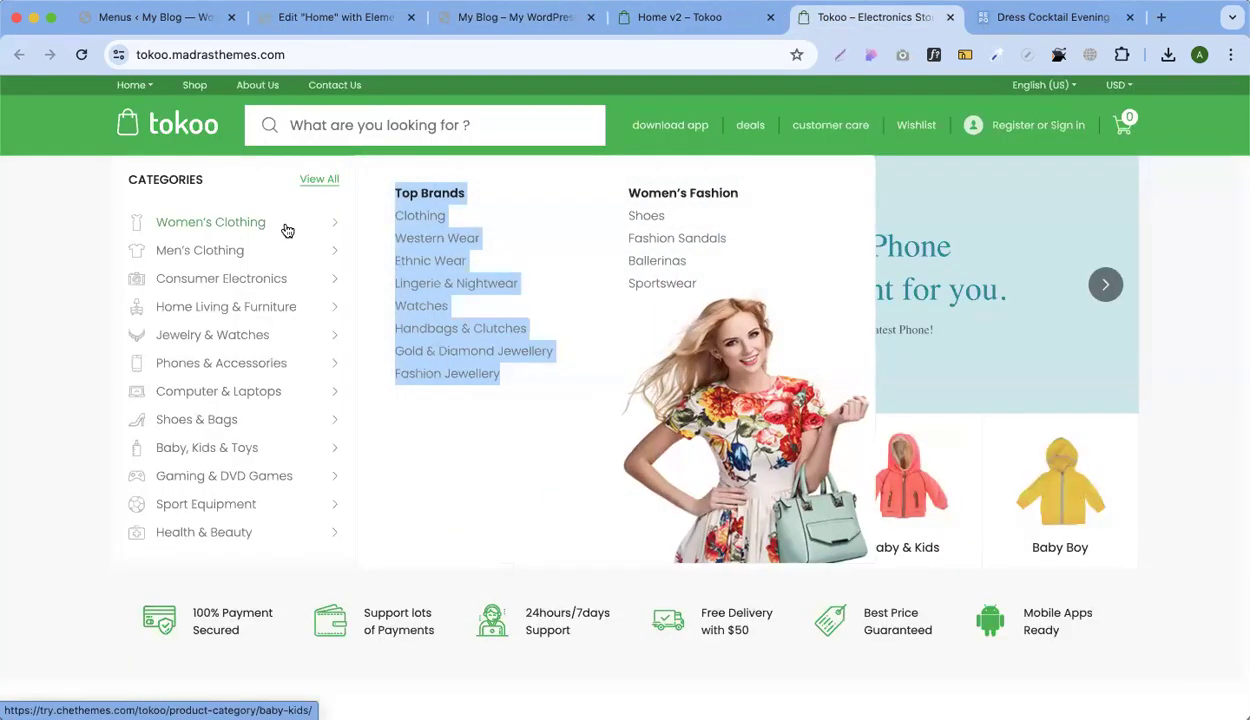
pyautogui.click(334, 25)
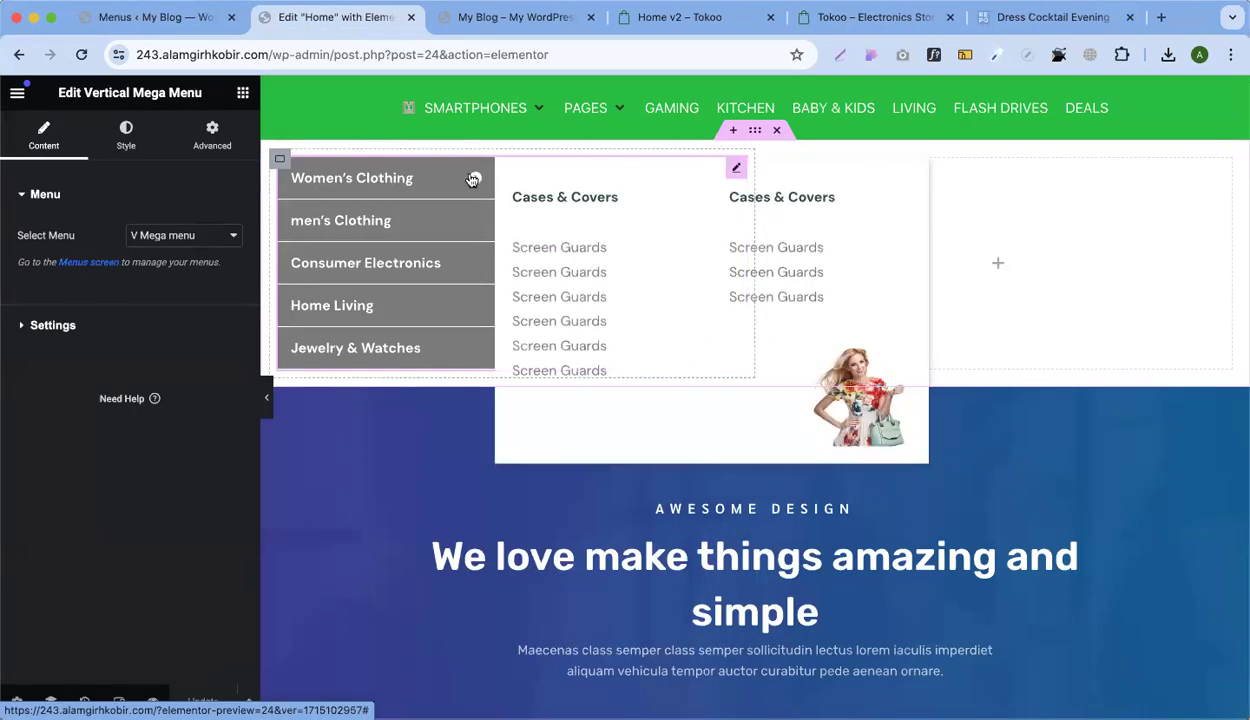
pyautogui.click(410, 17)
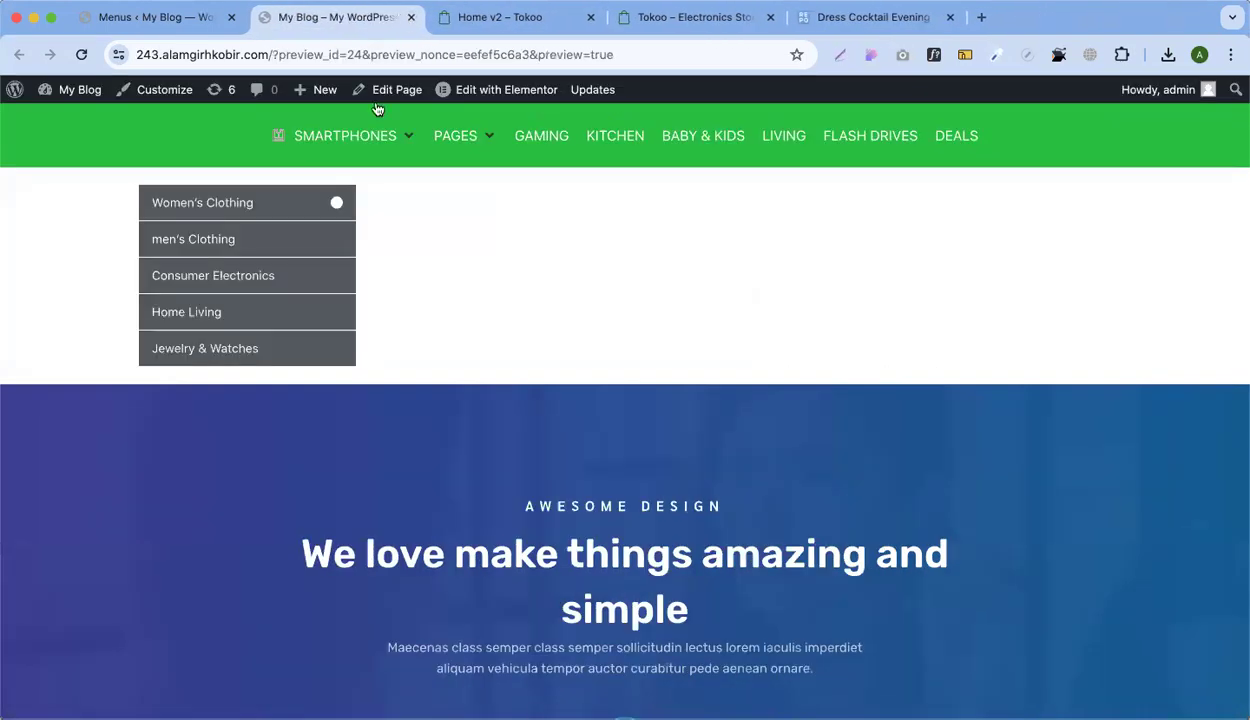
pyautogui.moveTo(345, 136)
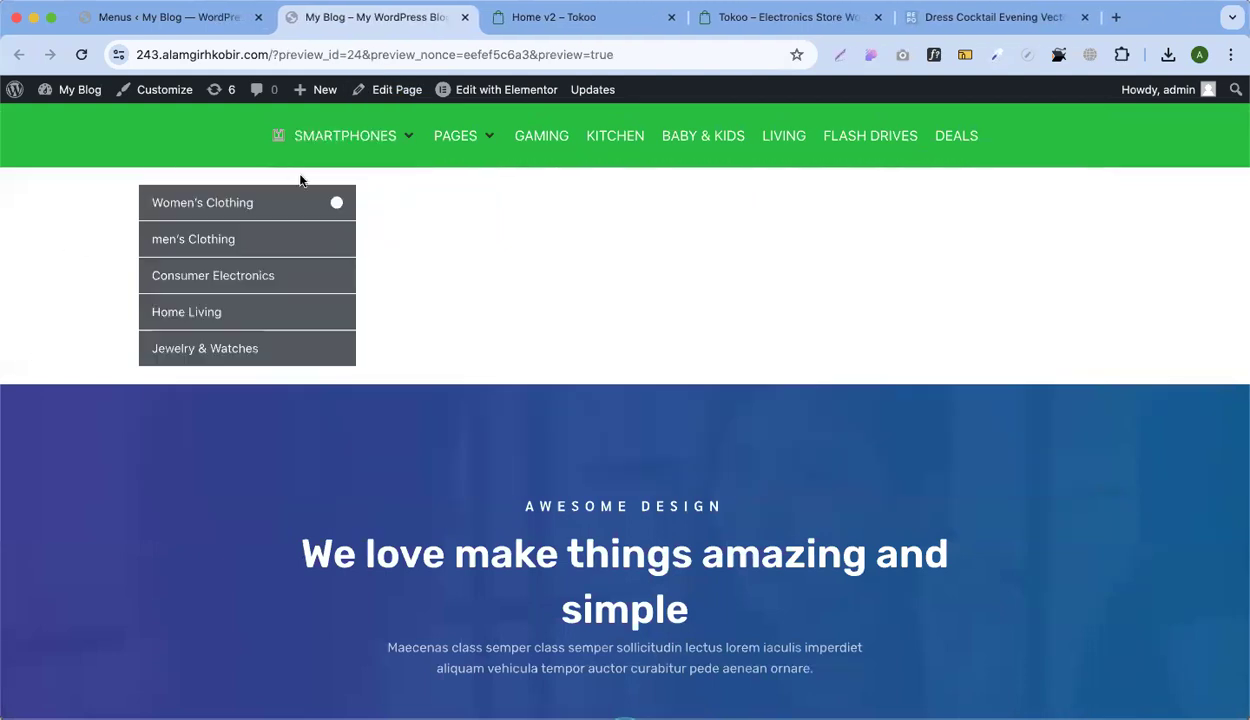
pyautogui.moveTo(298, 211)
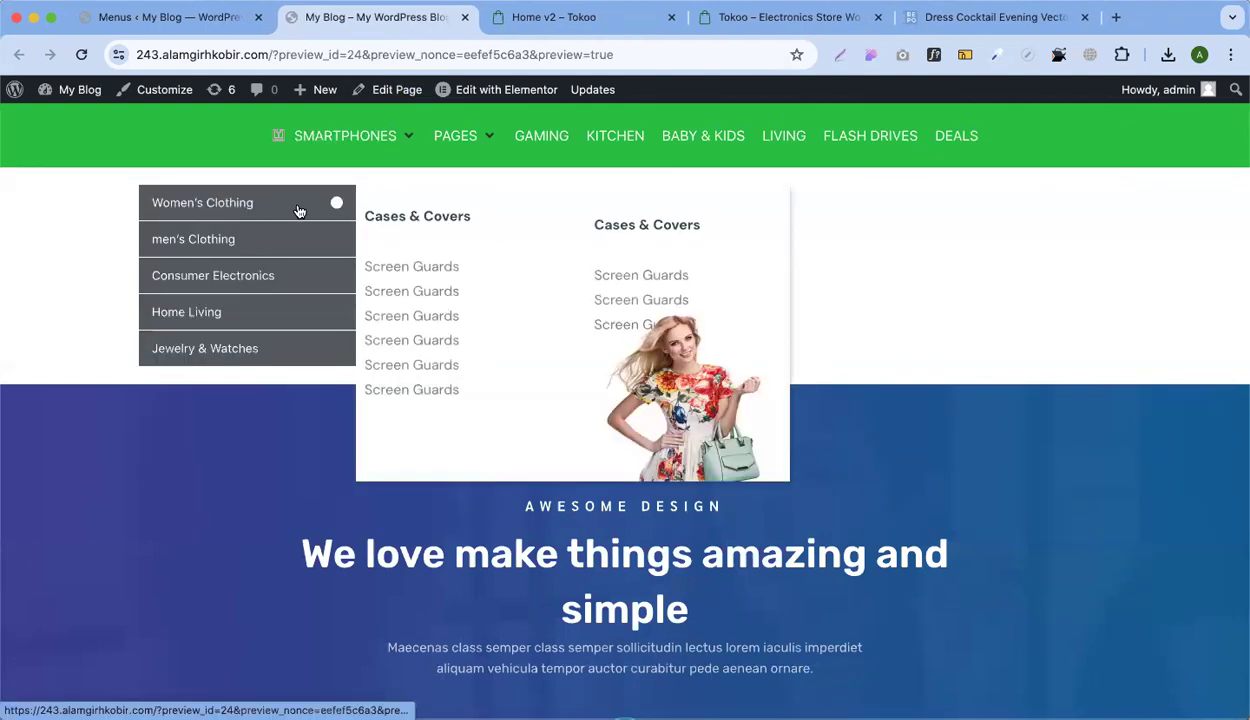
# Set the model image's left margin to -120 px, update the mega content, and check the Women's Clothing panel in the reloaded preview
pyautogui.click(181, 17)
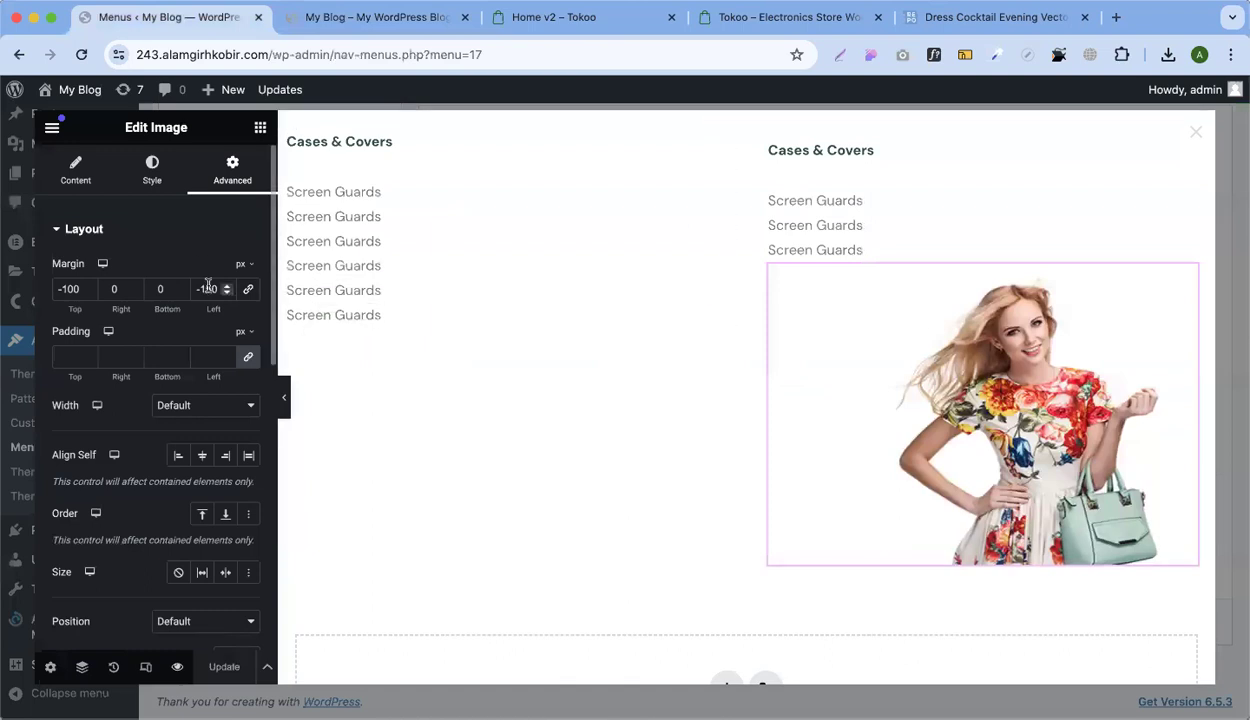
pyautogui.write('2')
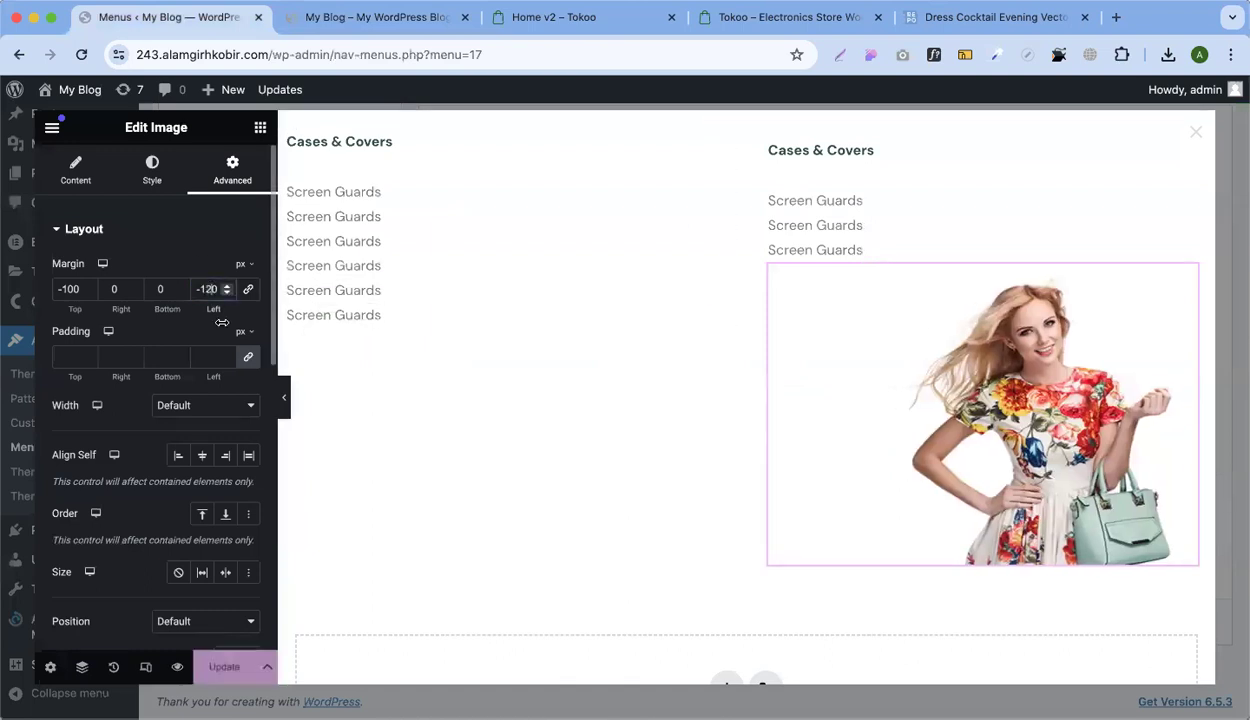
pyautogui.click(216, 668)
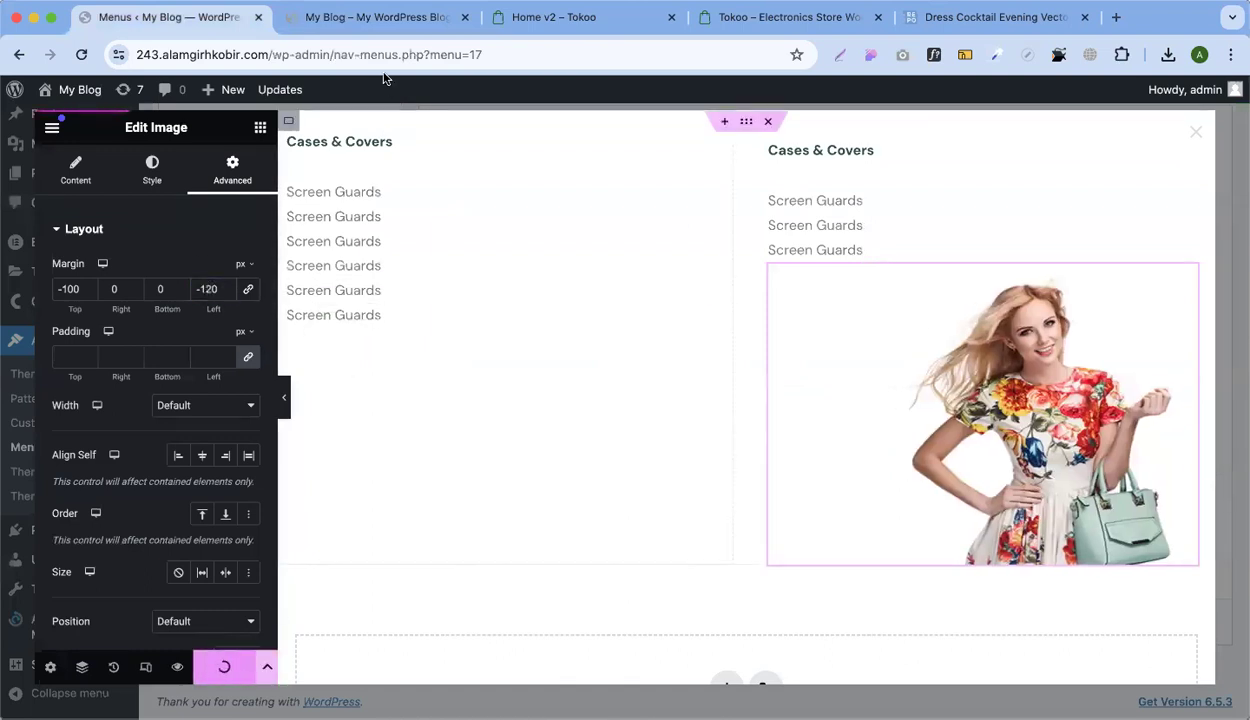
pyautogui.click(376, 17)
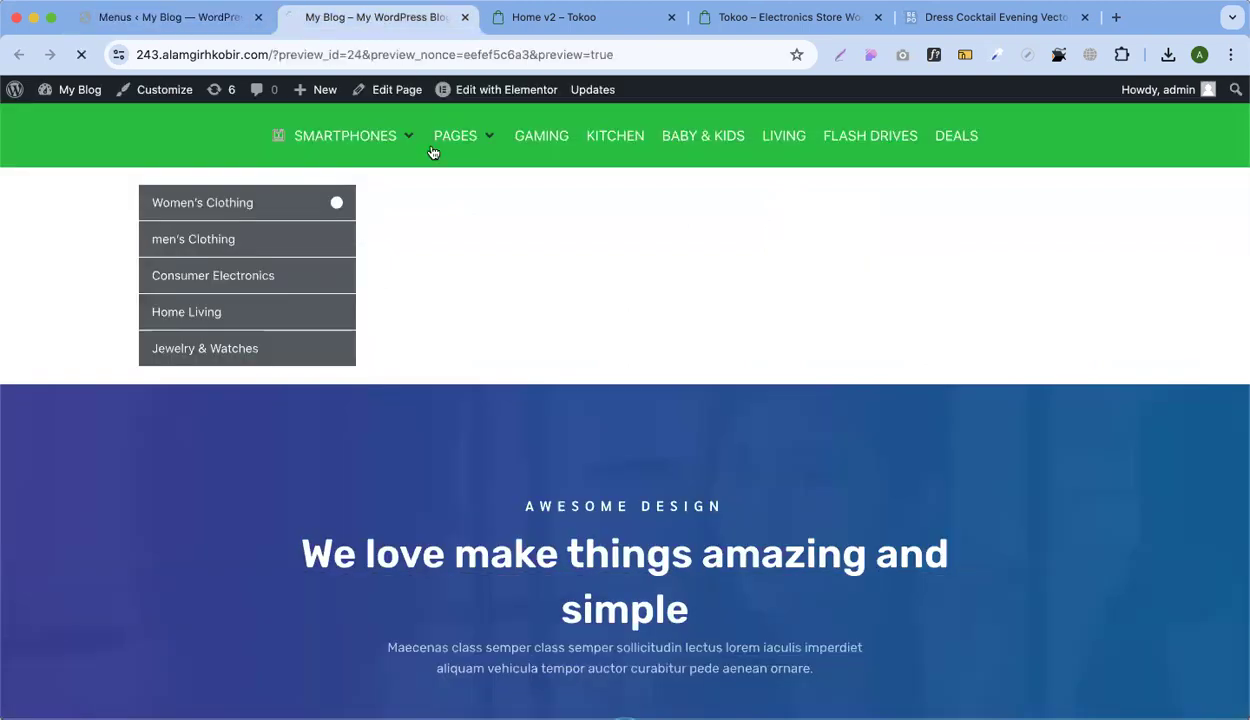
pyautogui.press('super+r')
pyautogui.moveTo(262, 203)
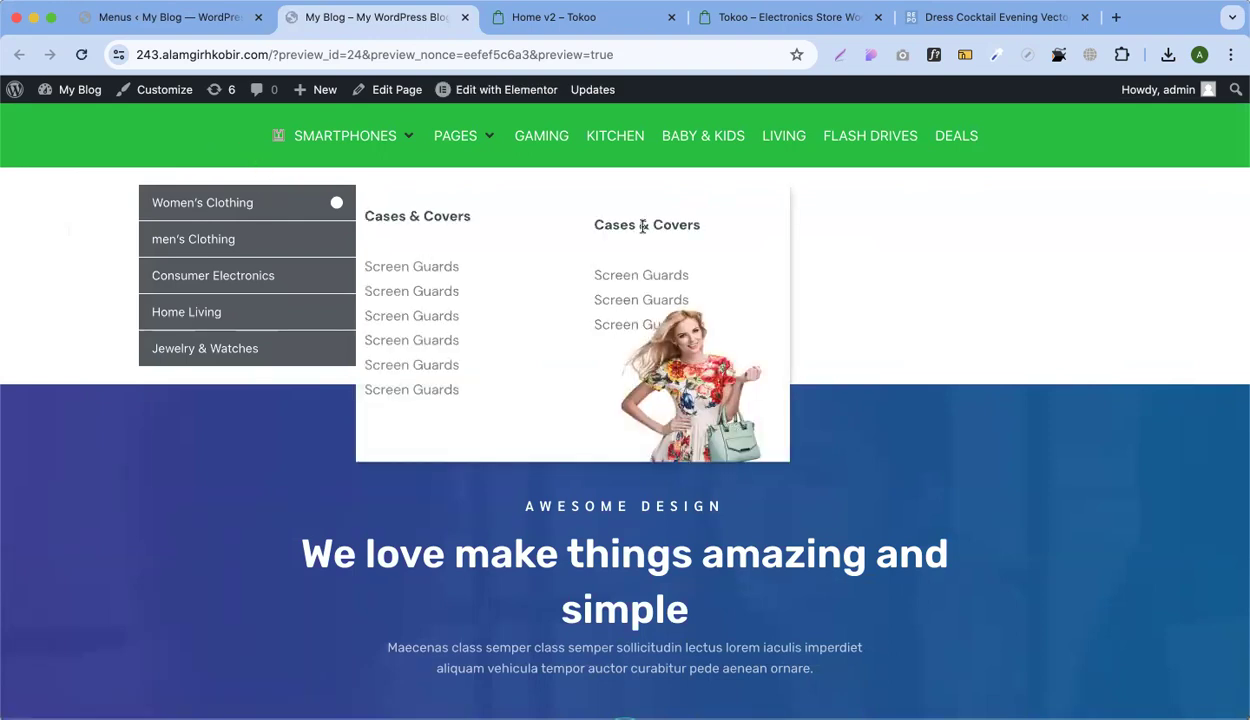
# Set the model image's top margin to -80 px, update and check it against the Tokoo demo, and close the mega content editor
pyautogui.click(196, 20)
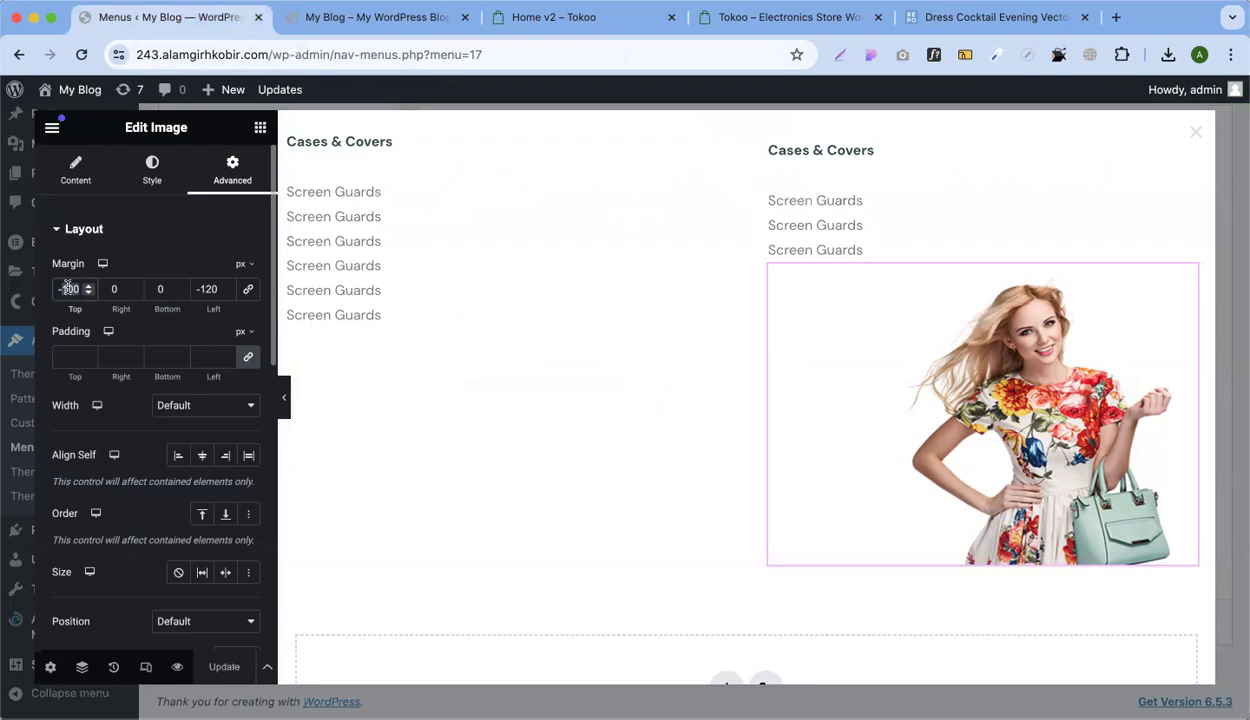
pyautogui.write('-80')
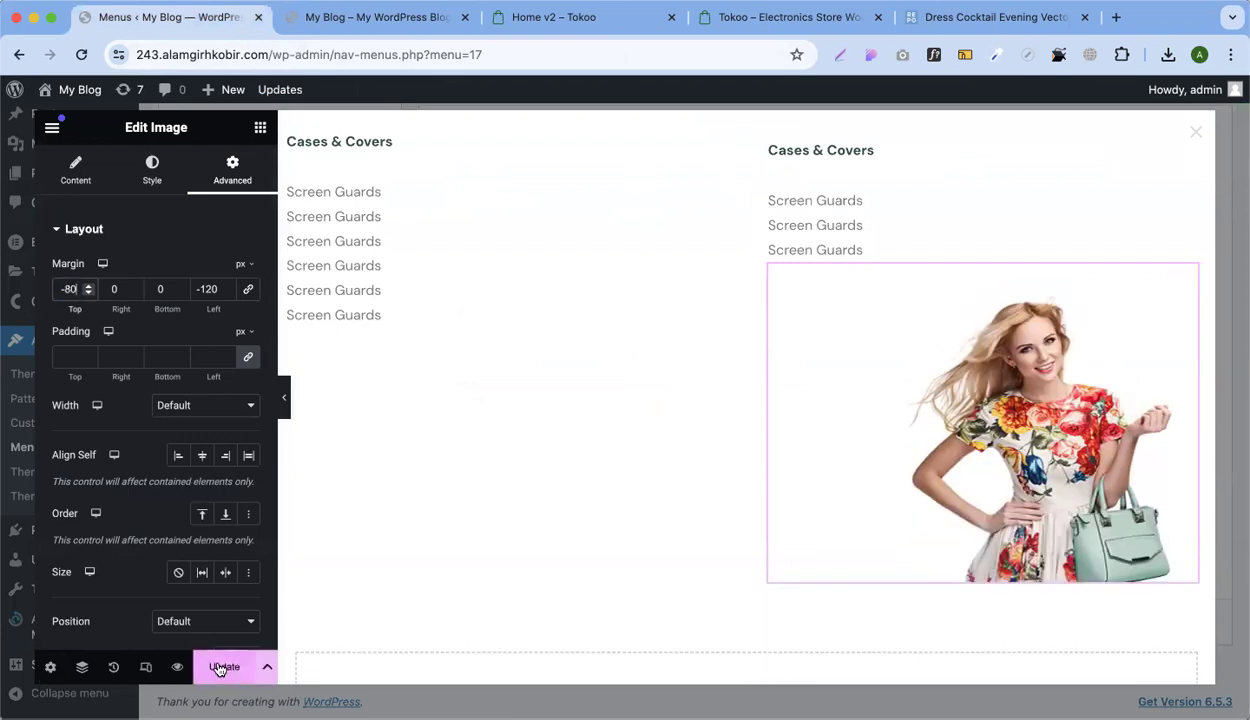
pyautogui.click(396, 19)
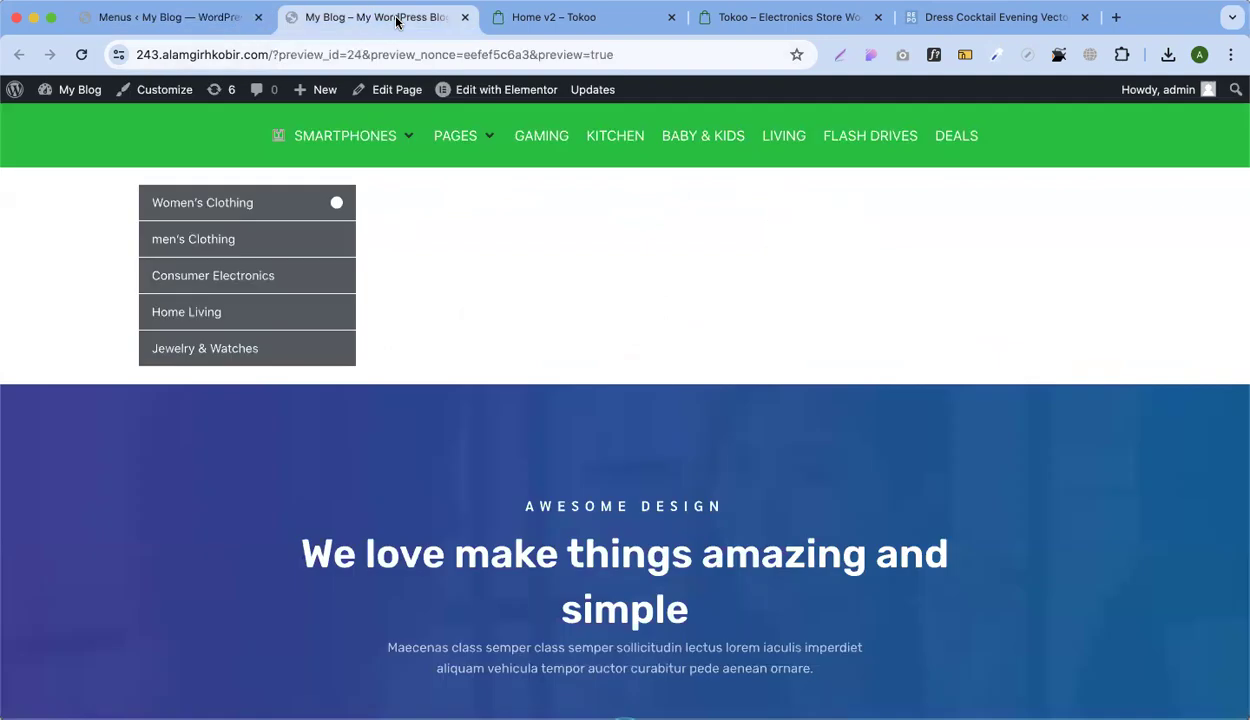
pyautogui.click(301, 206)
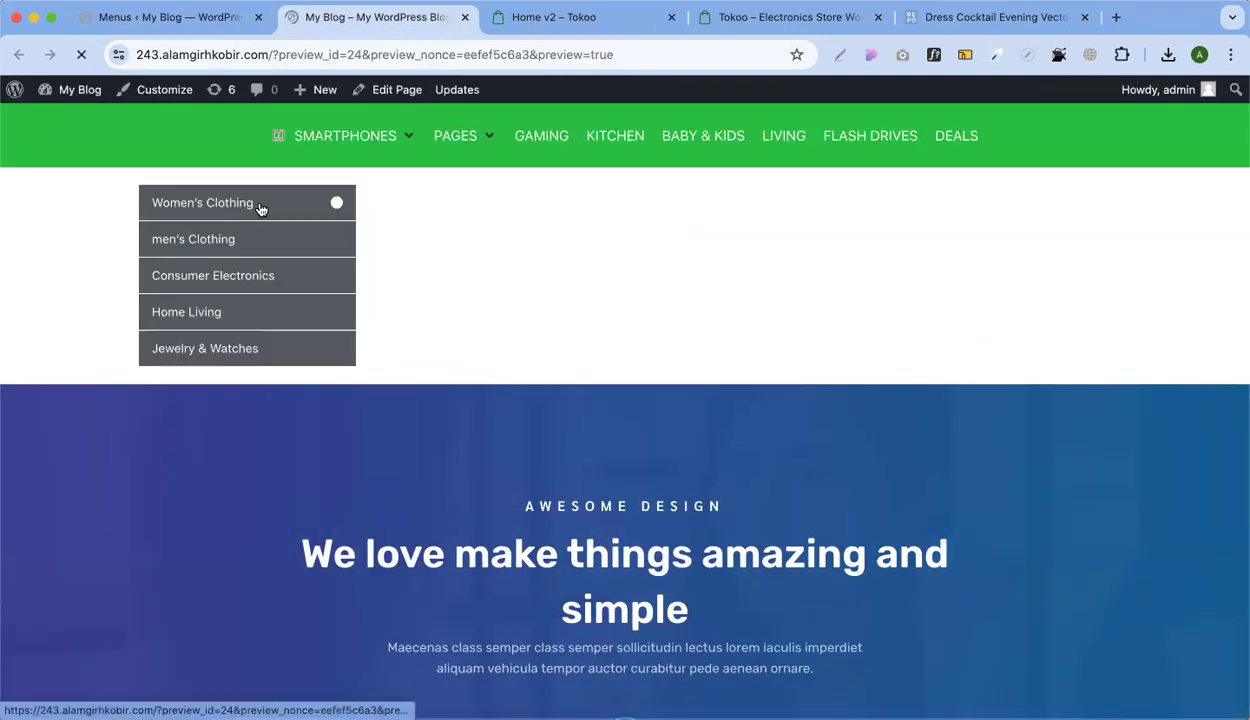
pyautogui.moveTo(287, 206)
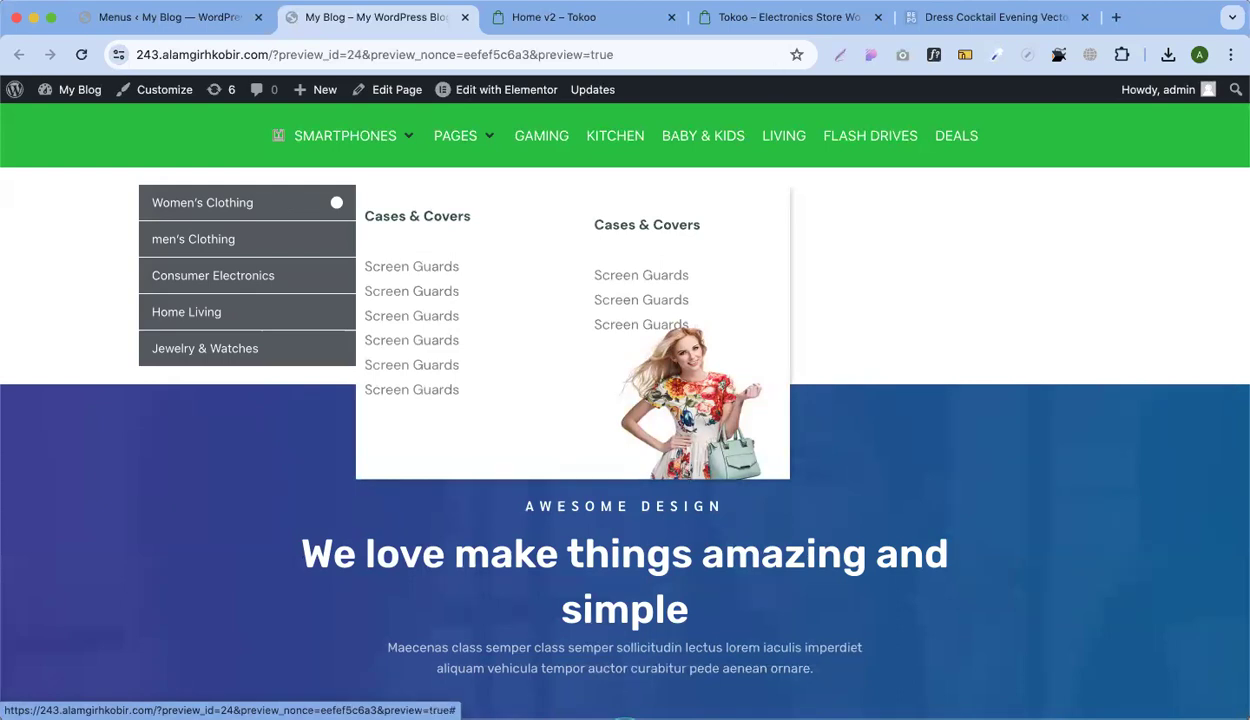
pyautogui.click(851, 16)
pyautogui.moveTo(251, 220)
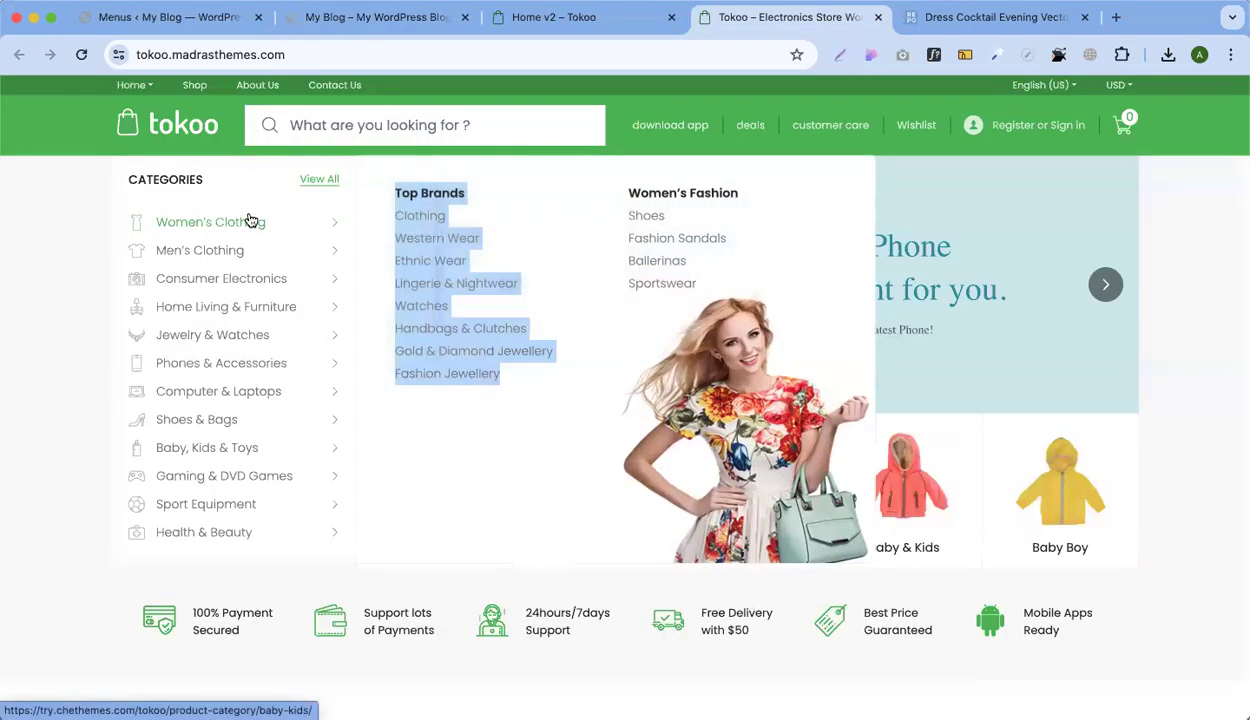
pyautogui.click(321, 16)
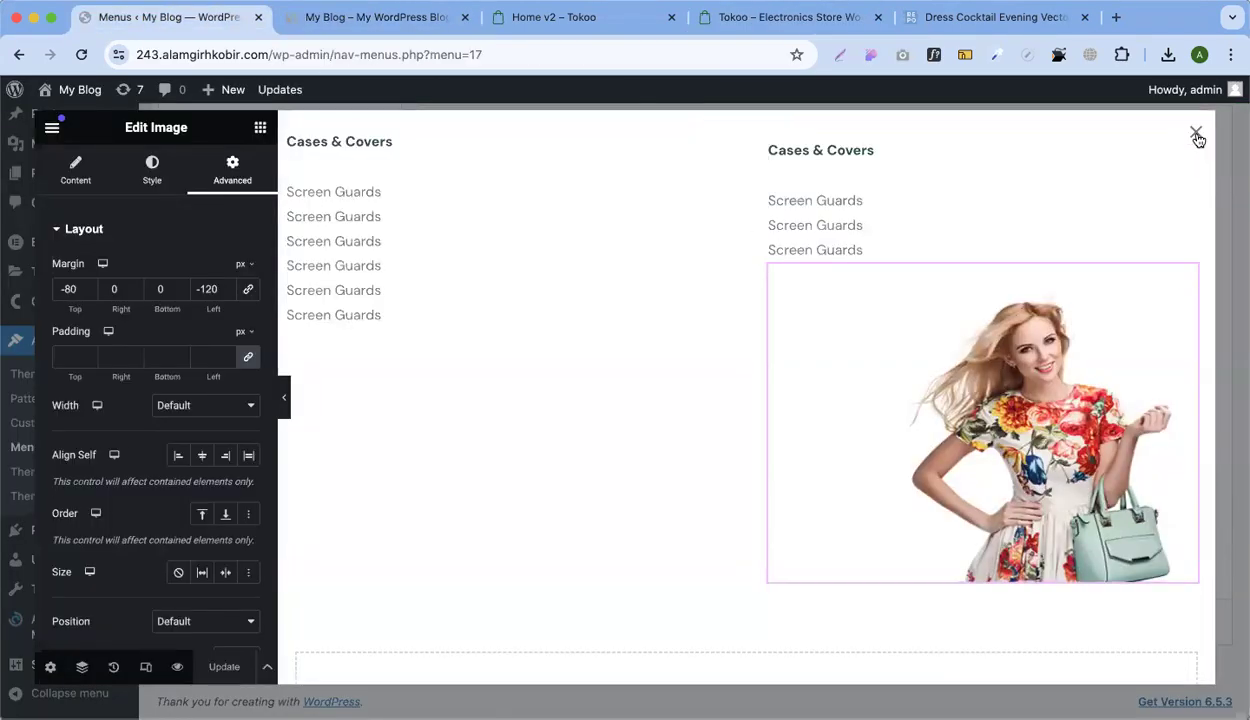
pyautogui.click(1196, 136)
# Save a custom mega content width of 500 px for Women's Clothing and check the panel in the reloaded preview
pyautogui.click(785, 494)
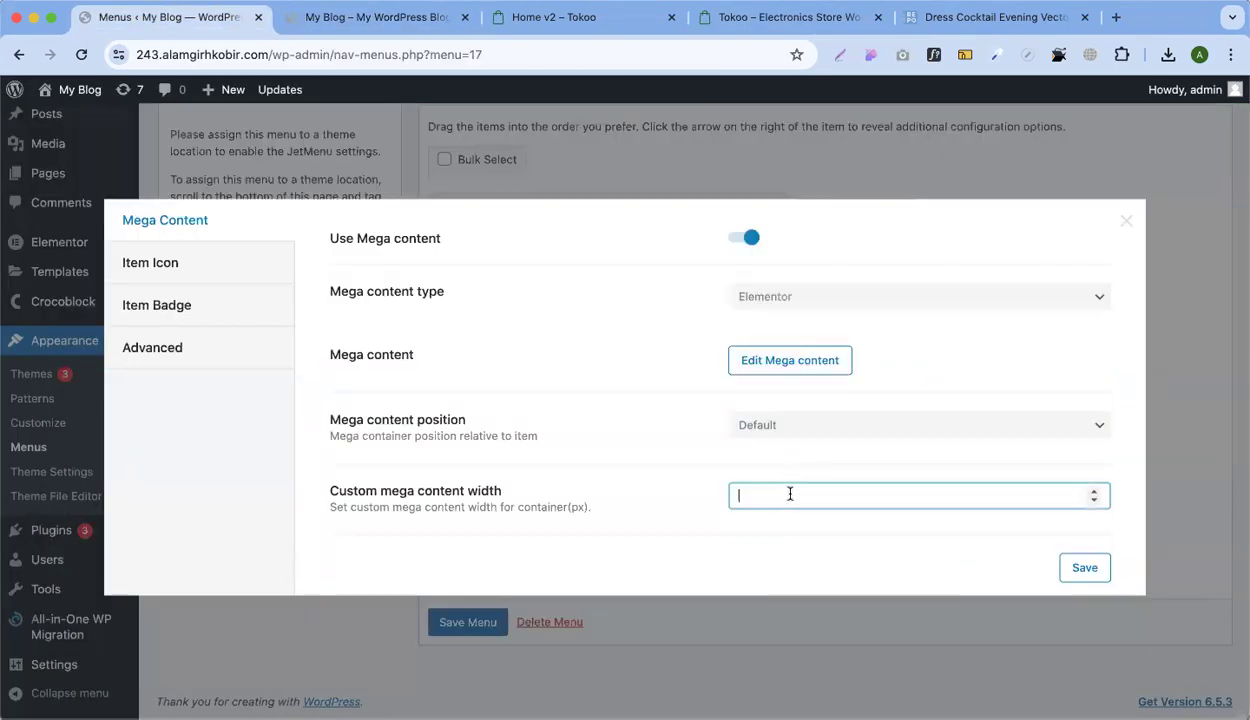
pyautogui.write('500')
pyautogui.click(1085, 568)
pyautogui.click(360, 18)
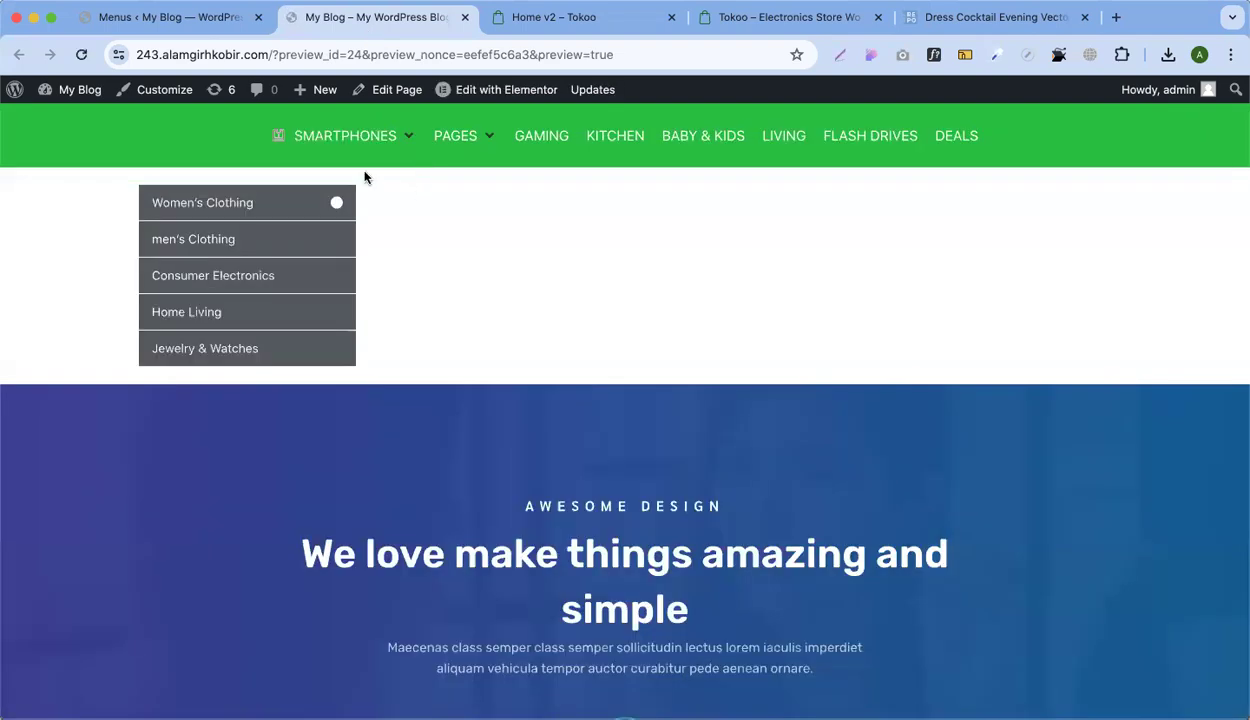
pyautogui.moveTo(321, 204)
pyautogui.press('super+r')
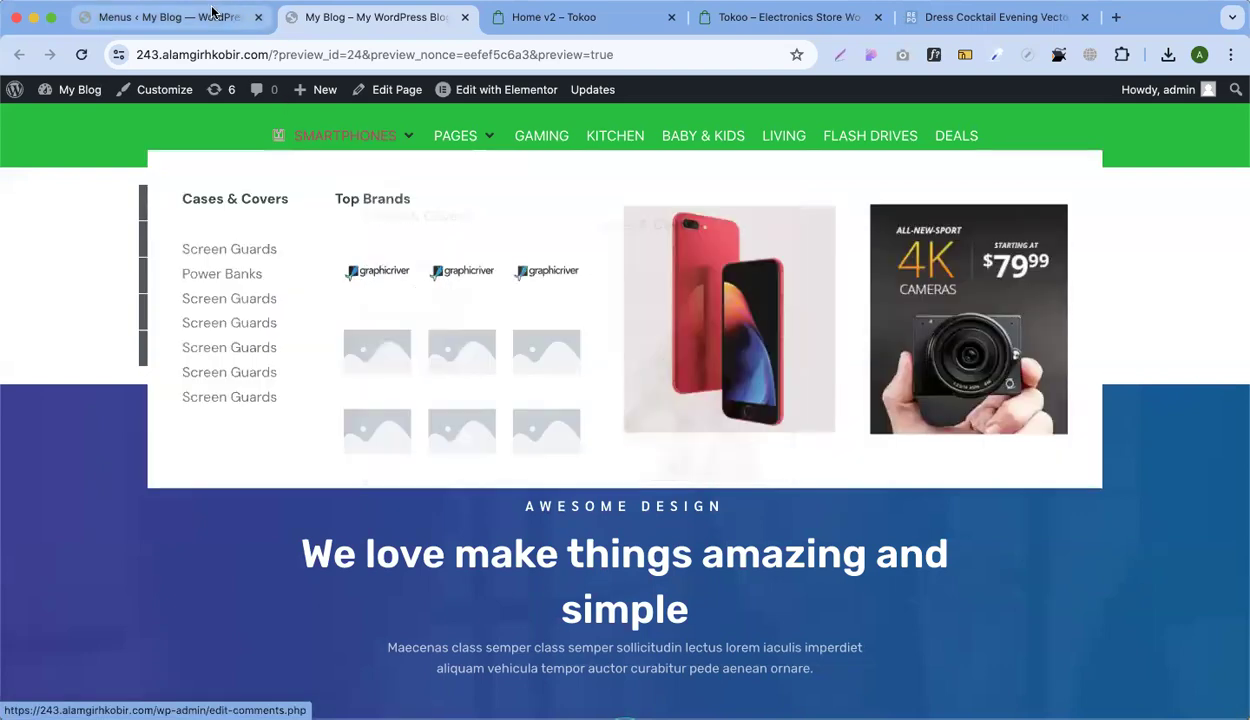
# Try a custom mega content width of 800 px for Women's Clothing, save it, and check the reloaded preview
pyautogui.hotkey('ctrl', 'shift', 'Tab')
pyautogui.doubleClick(740, 497)
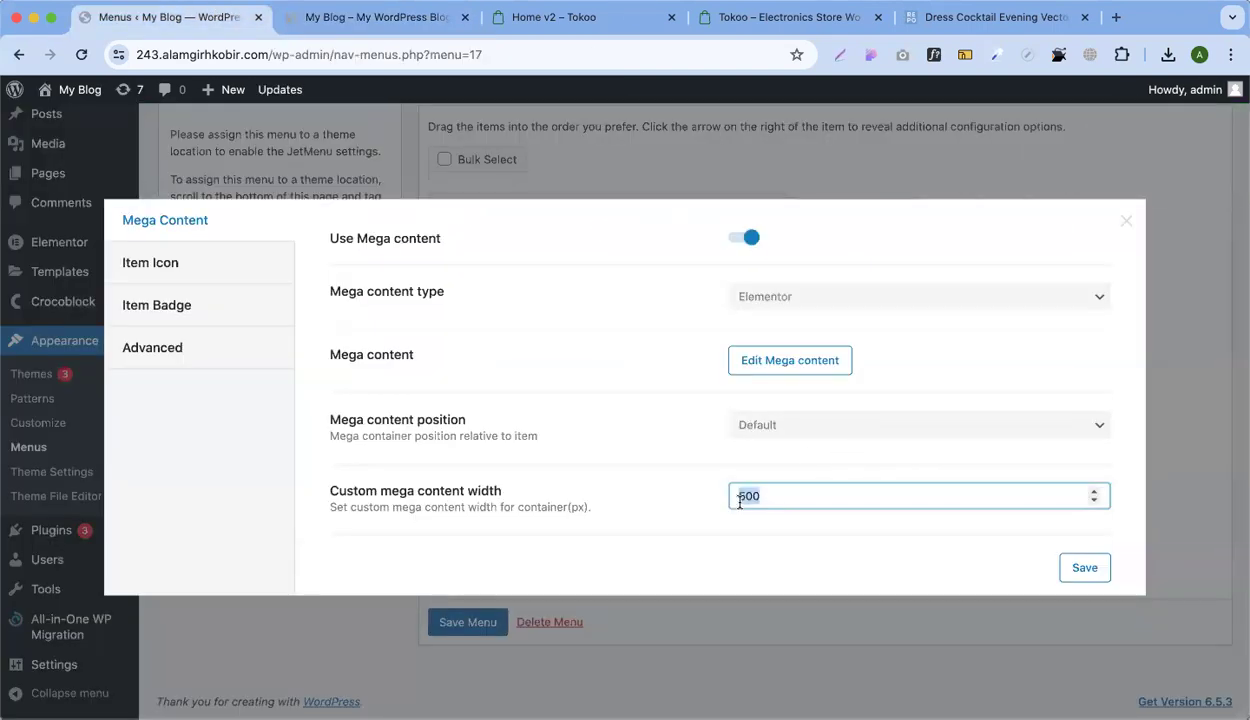
pyautogui.click(1084, 567)
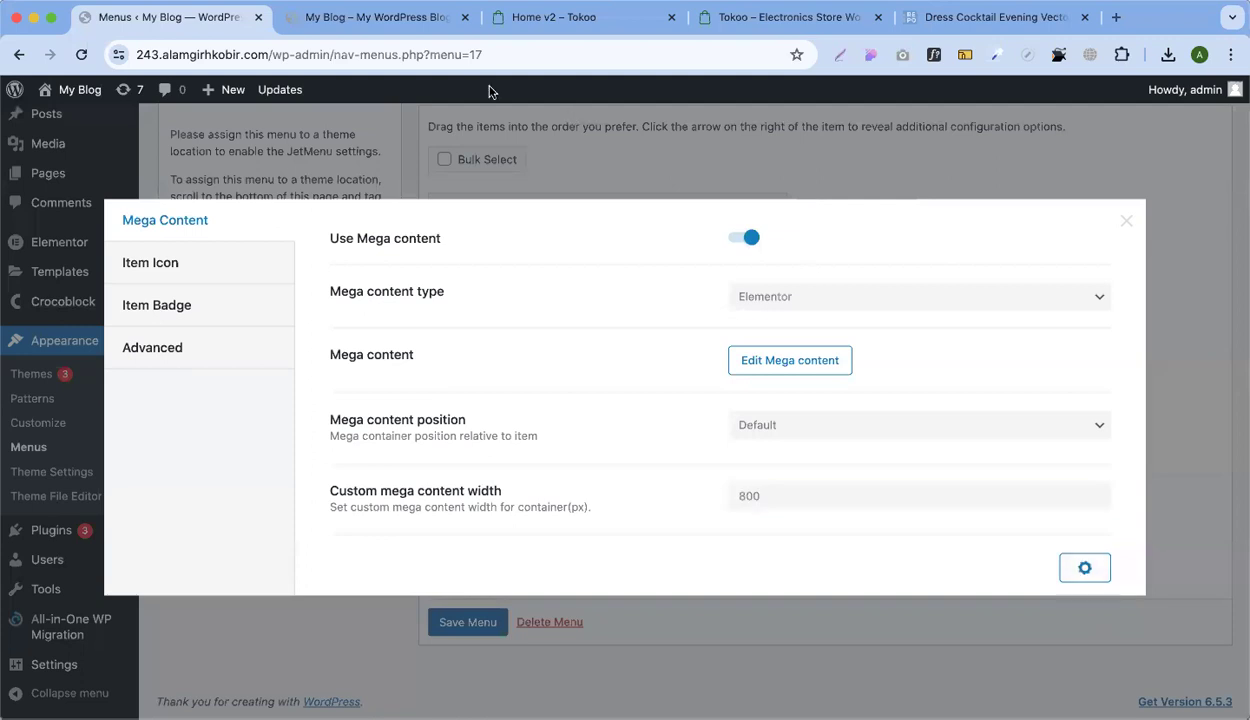
pyautogui.click(370, 20)
pyautogui.press('super+r')
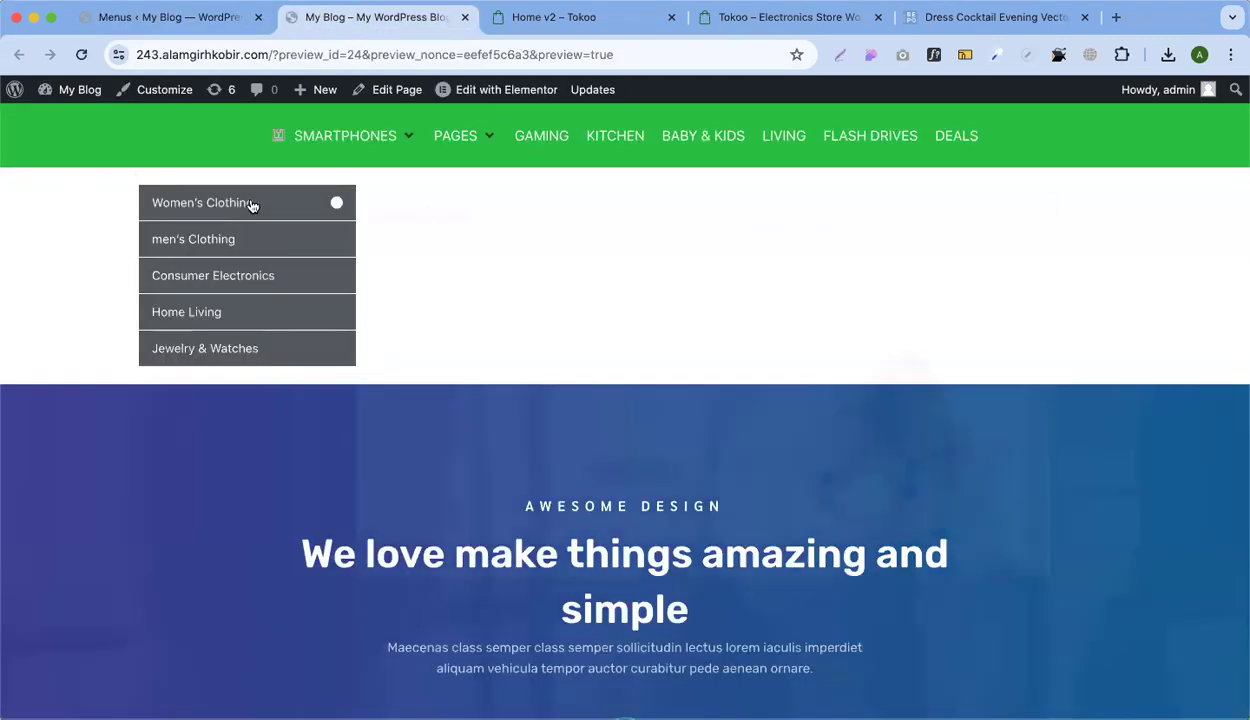
pyautogui.moveTo(254, 205)
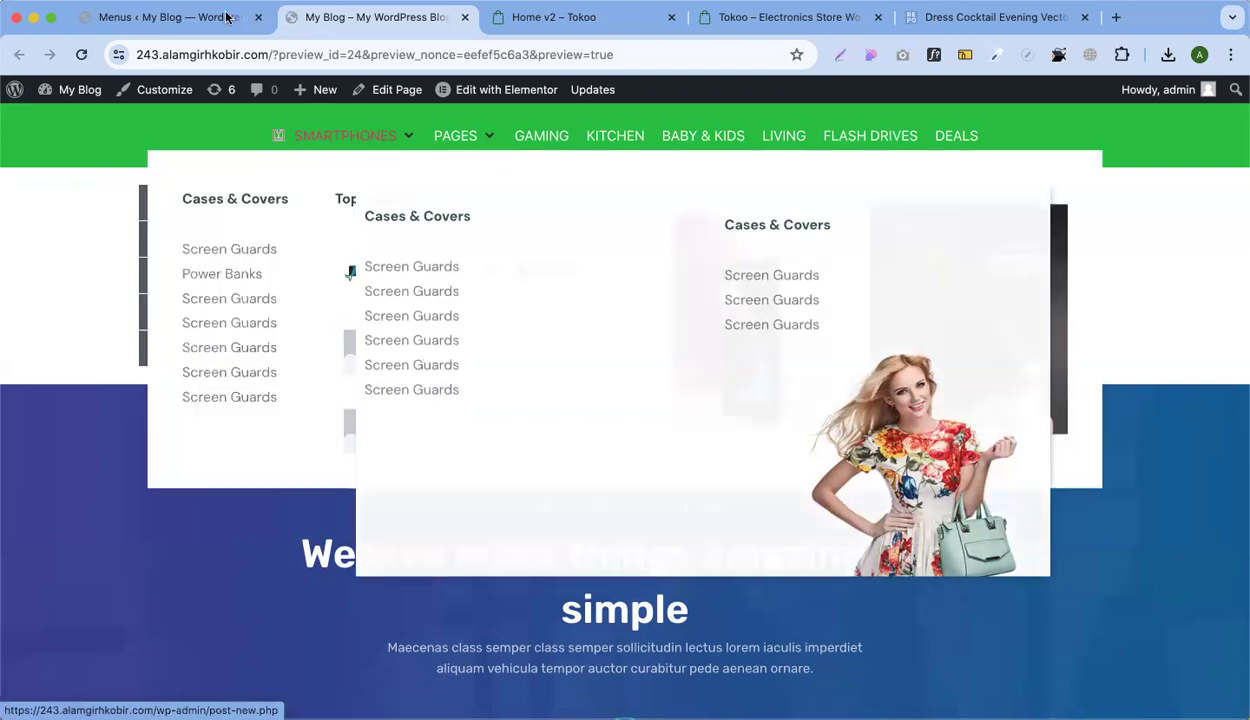
# Set the custom mega content width for Women's Clothing to 700 px, save it, and check the panel in the preview
pyautogui.click(206, 11)
pyautogui.doubleClick(743, 494)
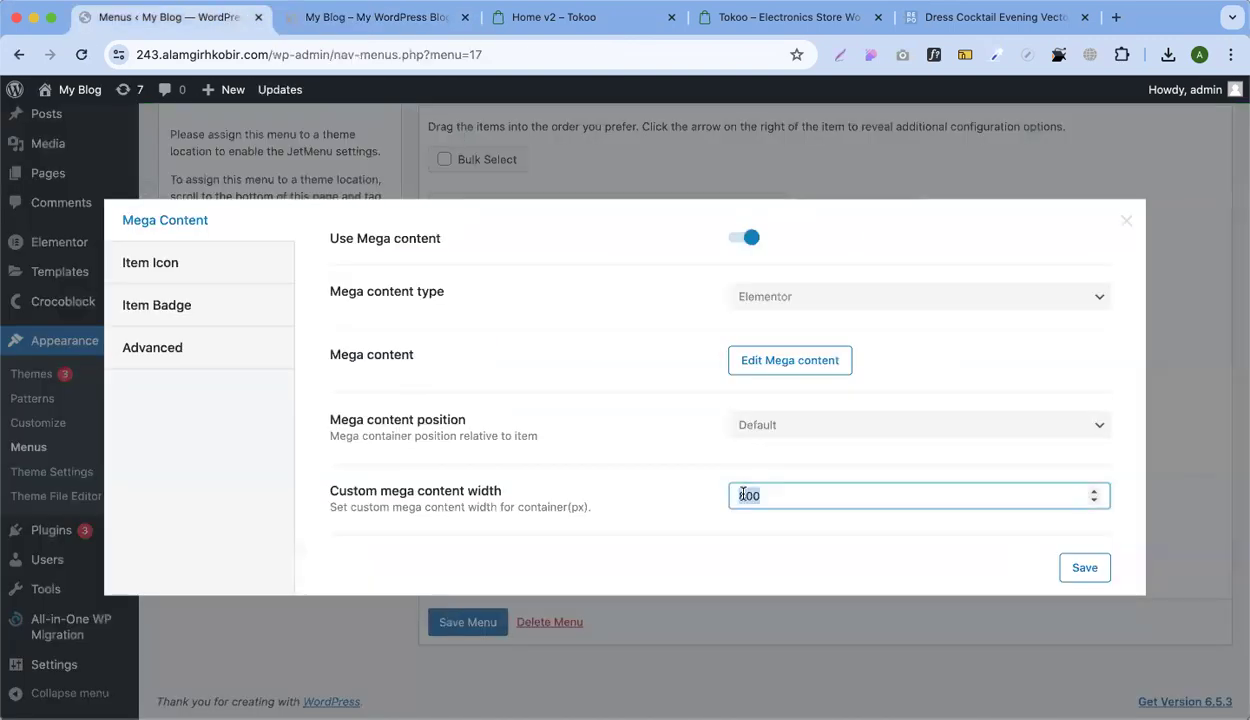
pyautogui.write('700')
pyautogui.click(1084, 569)
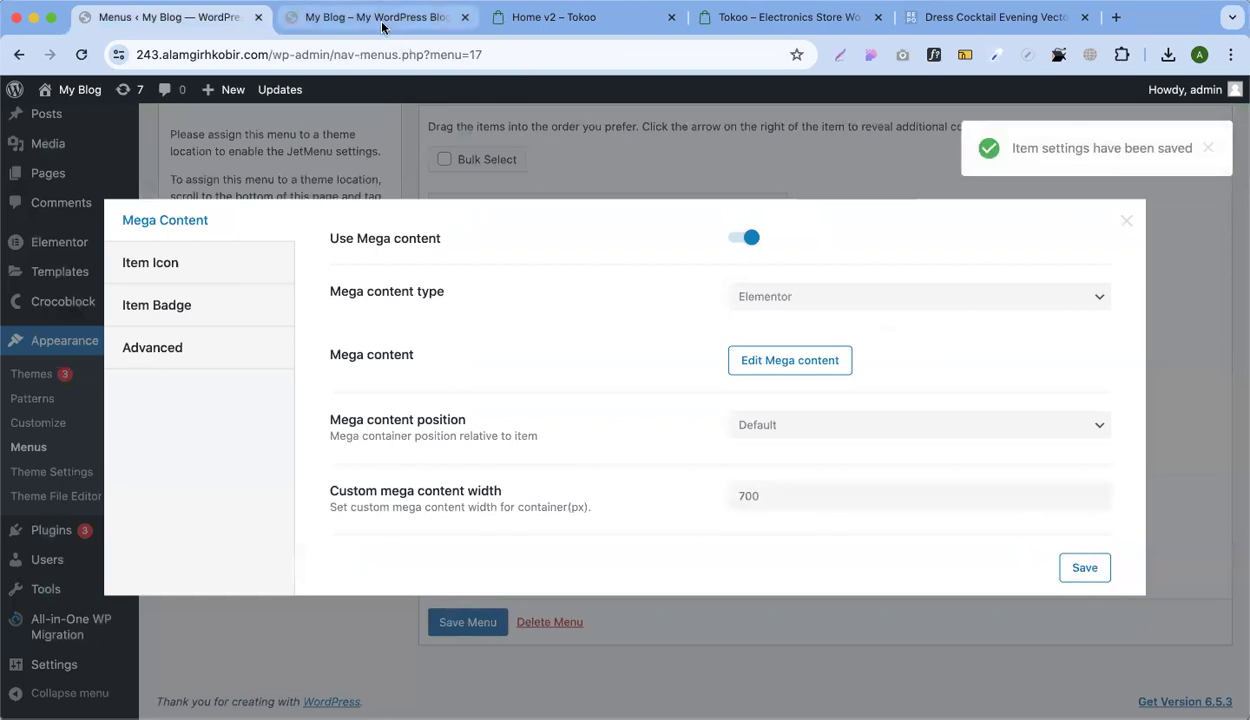
pyautogui.click(382, 27)
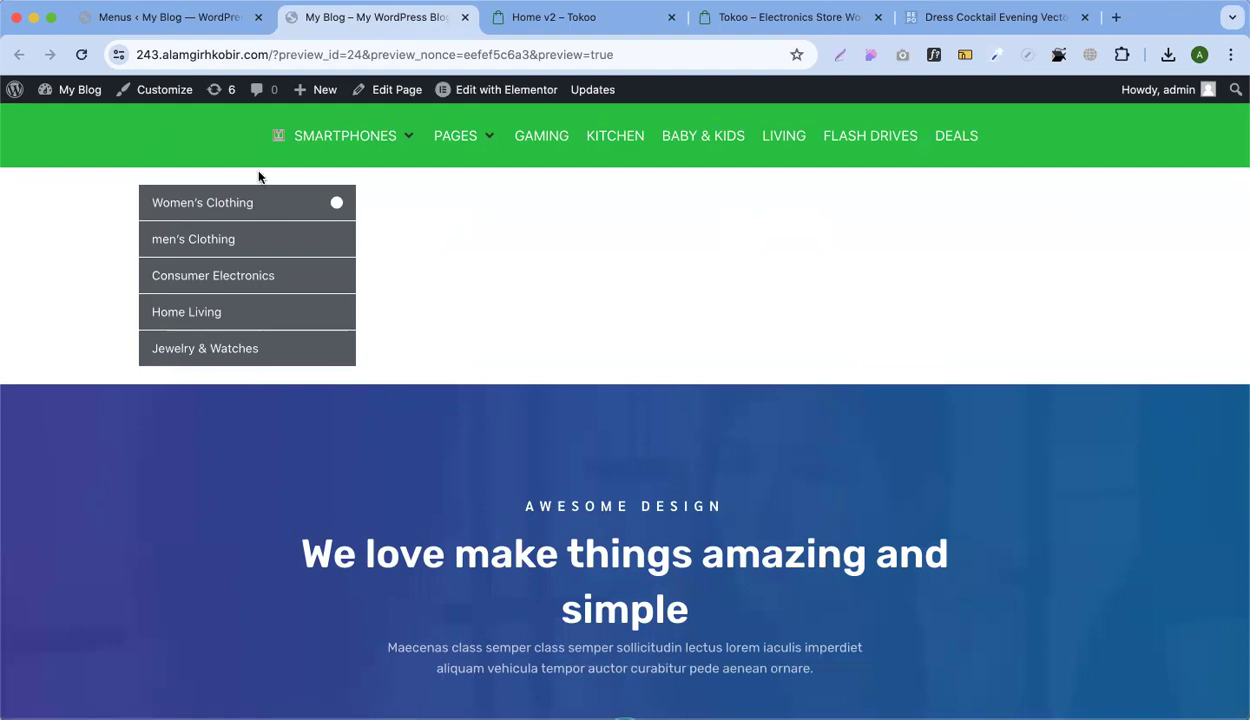
pyautogui.moveTo(276, 204)
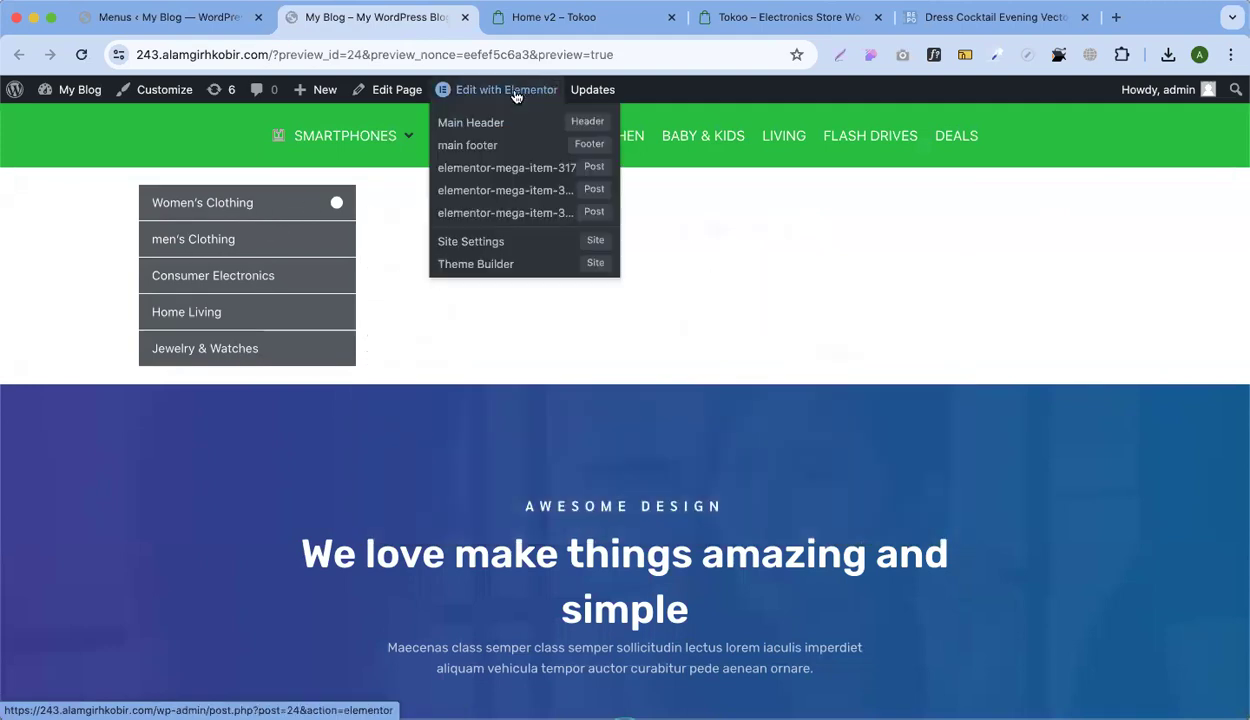
# Open the home page in Elementor and bring up the style settings of the vertical mega menu widget
pyautogui.click(516, 95)
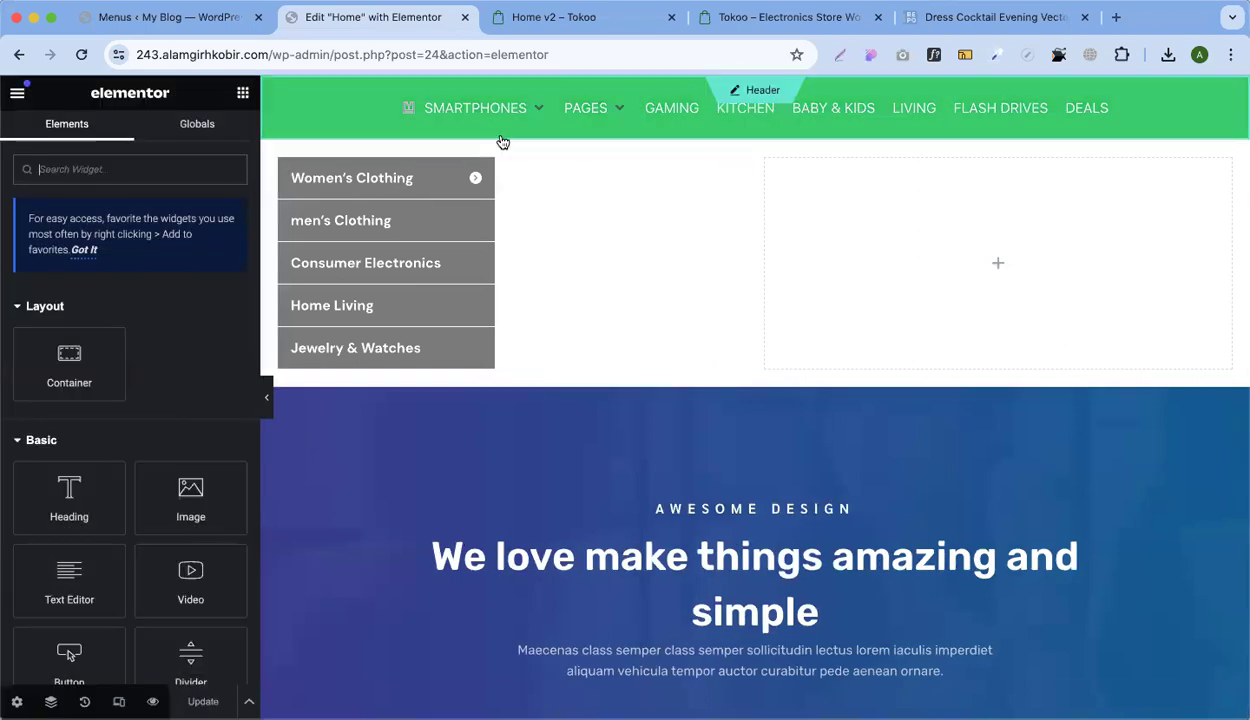
pyautogui.click(547, 206)
pyautogui.click(125, 155)
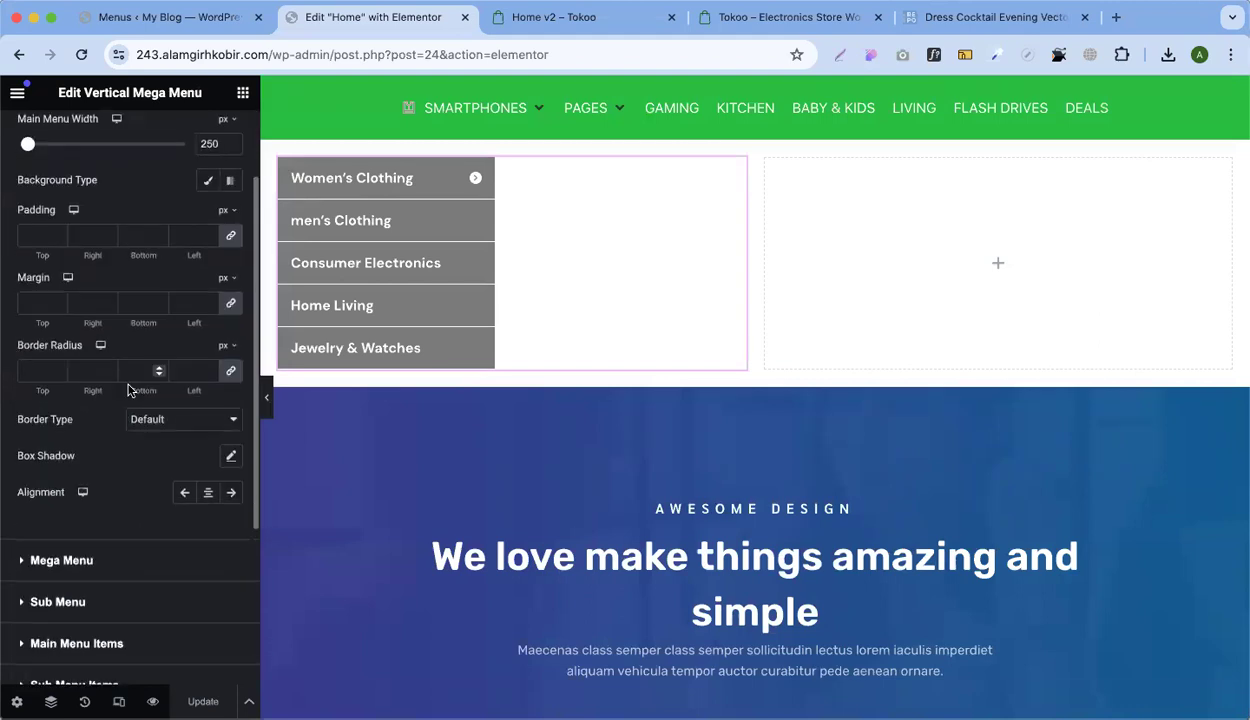
pyautogui.scroll(-5, 128, 391)
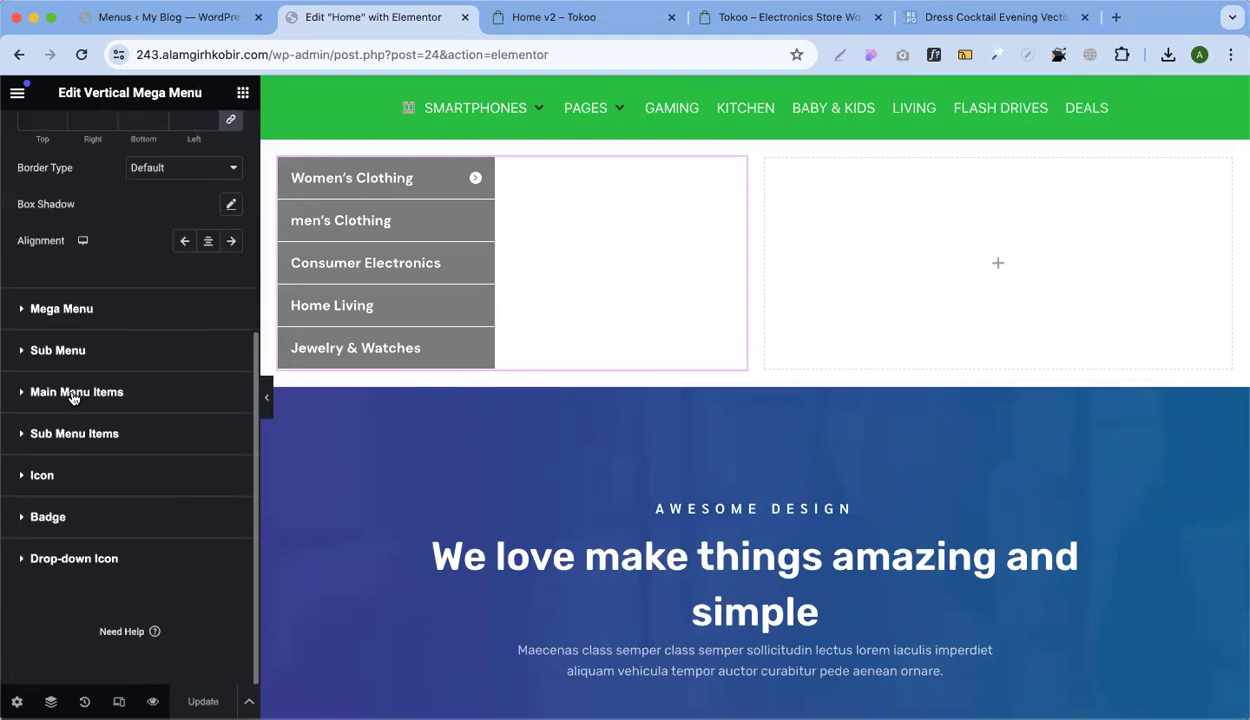
pyautogui.scroll(6, 73, 393)
pyautogui.scroll(-3, 35, 512)
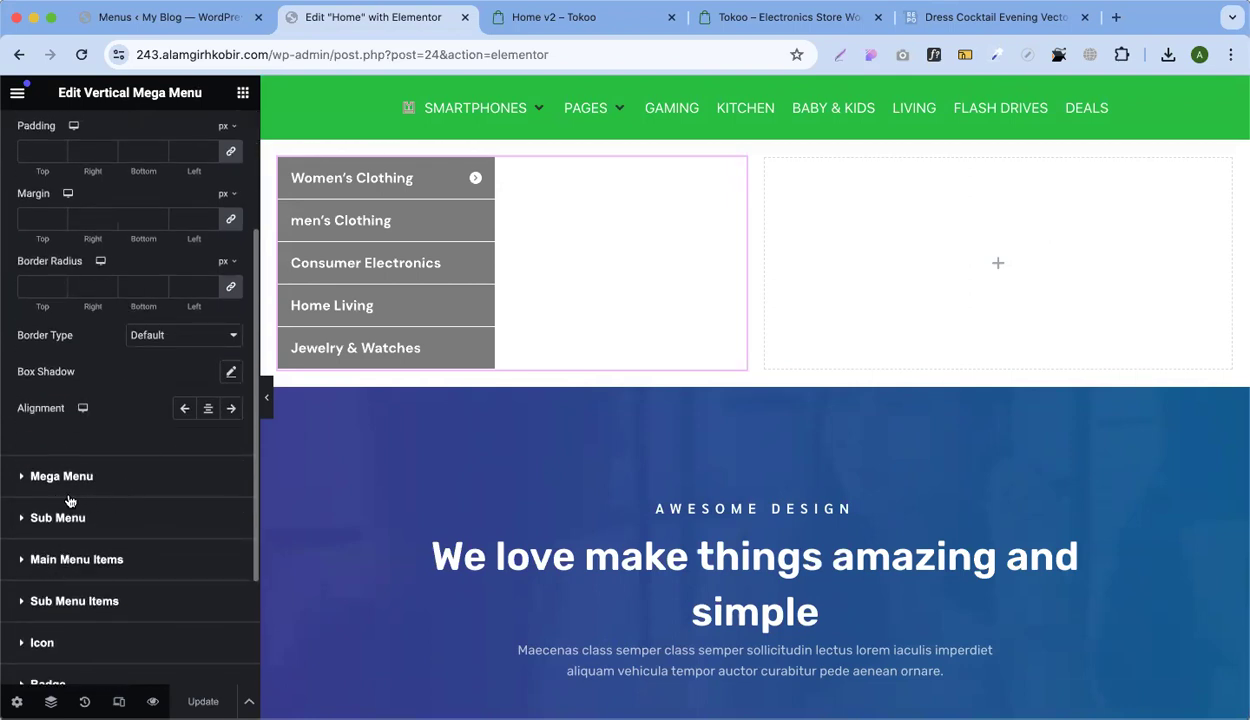
# Give the vertical menu's main menu items a white background and black (#000000) text, and check the Women's Clothing panel
pyautogui.click(76, 559)
pyautogui.scroll(1, 228, 305)
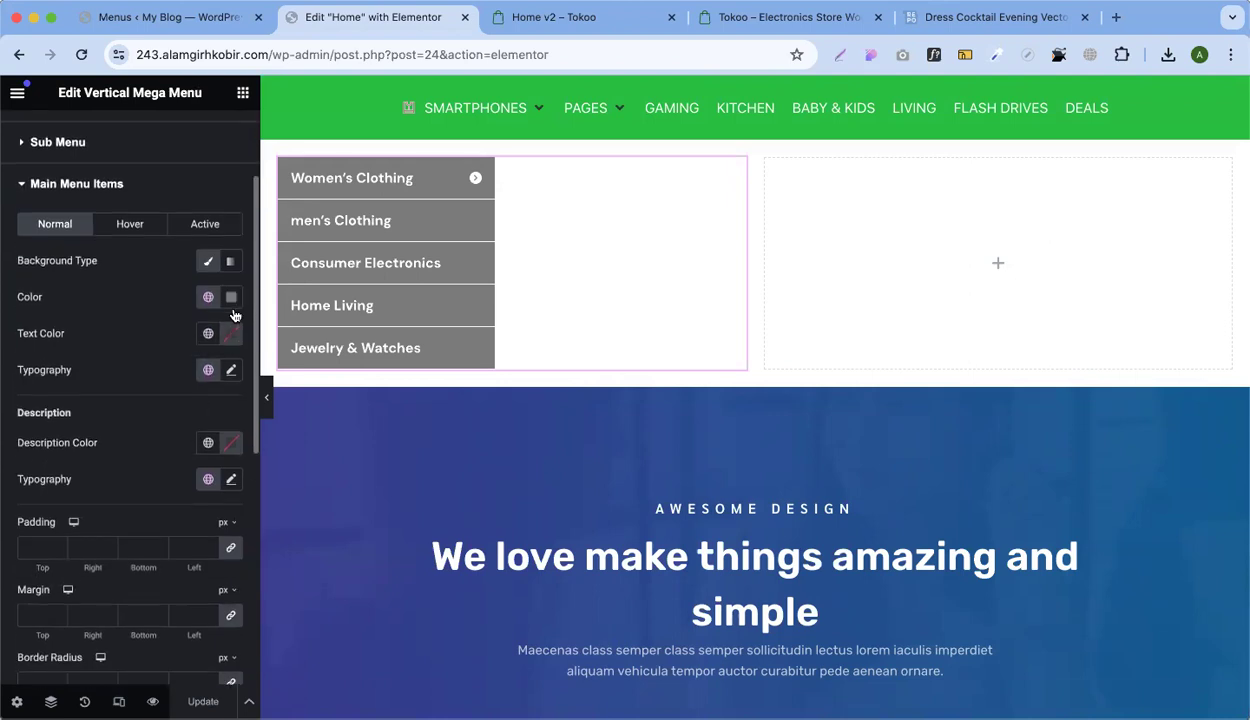
pyautogui.click(231, 339)
pyautogui.click(126, 313)
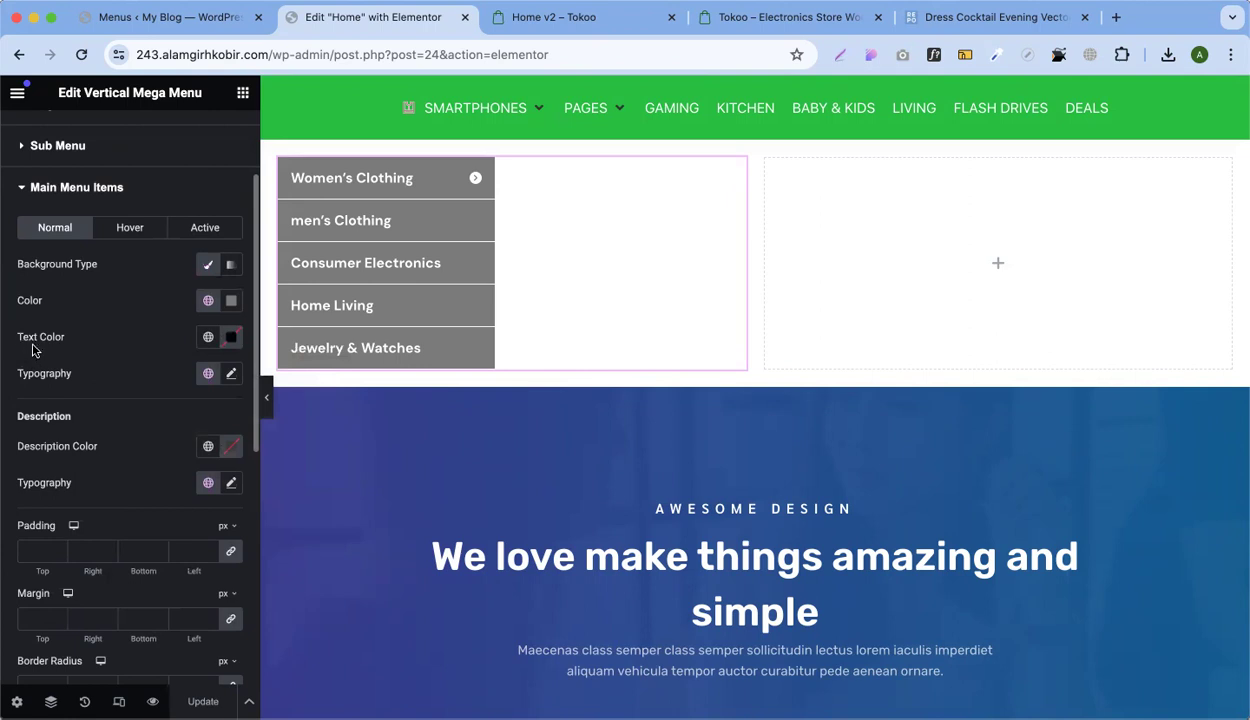
pyautogui.click(231, 300)
pyautogui.moveTo(175, 372); pyautogui.dragTo(73, 293)
pyautogui.click(57, 290)
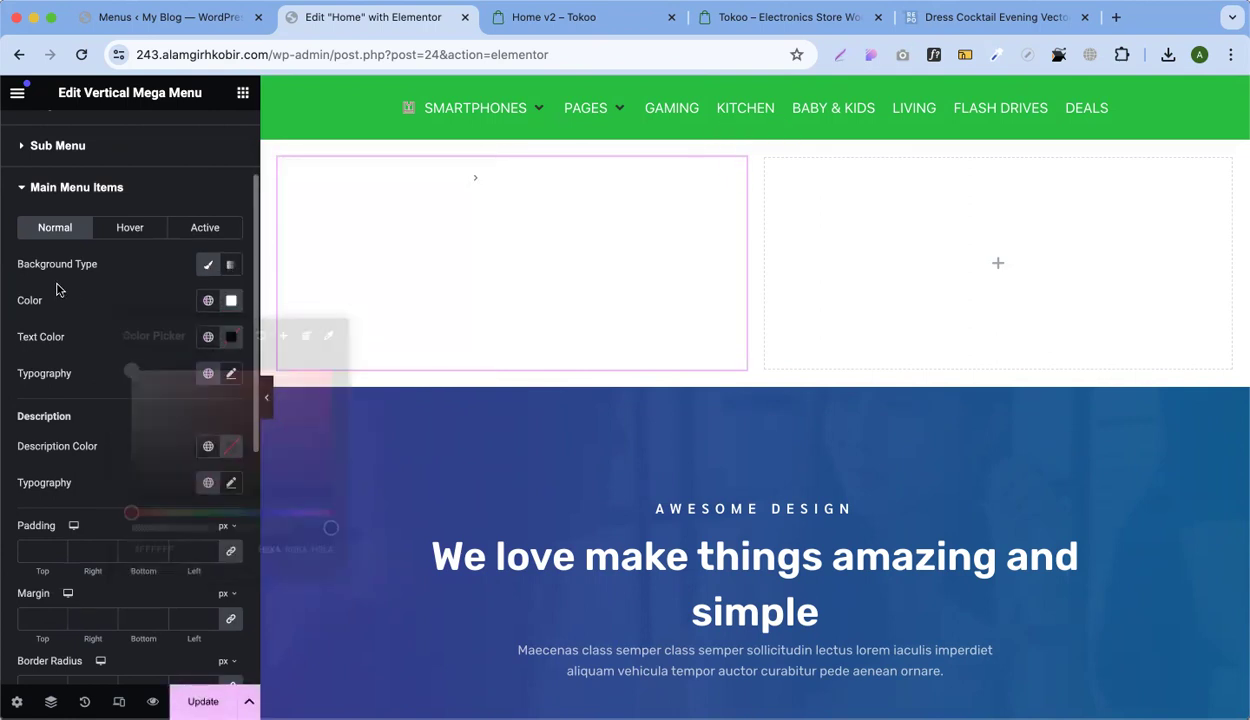
pyautogui.click(231, 340)
pyautogui.moveTo(190, 435); pyautogui.dragTo(123, 543)
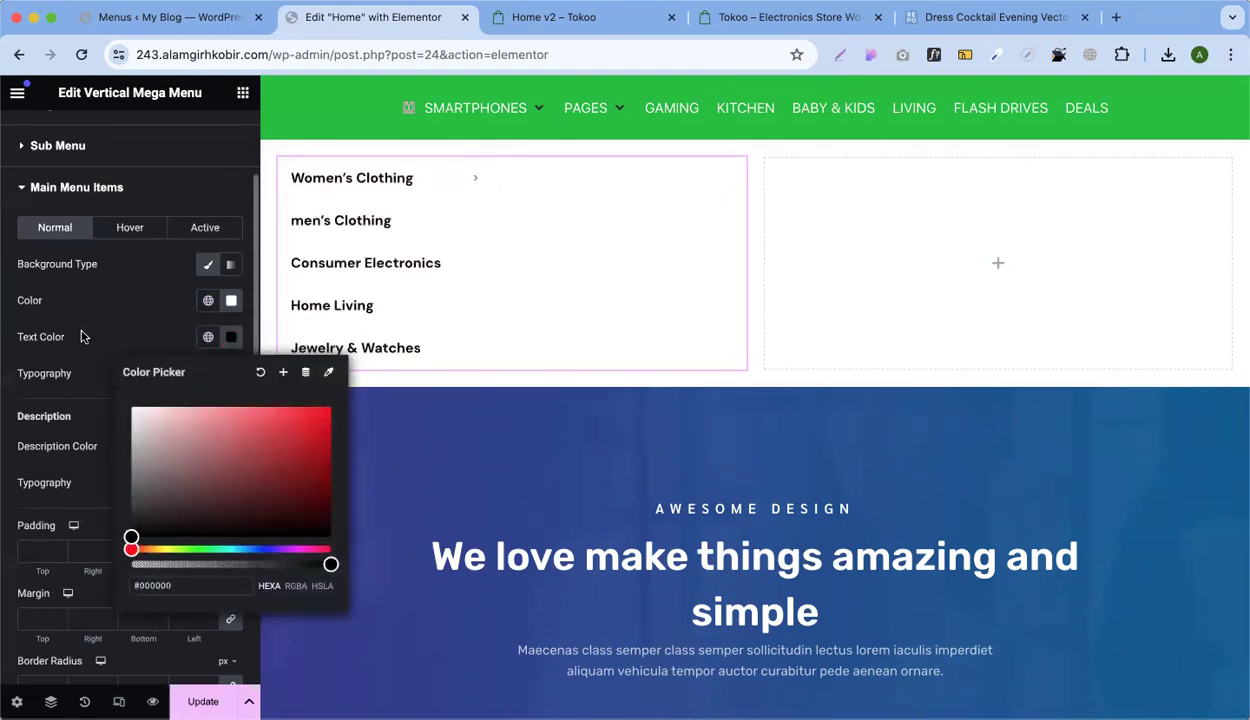
pyautogui.click(310, 209)
pyautogui.moveTo(440, 178)
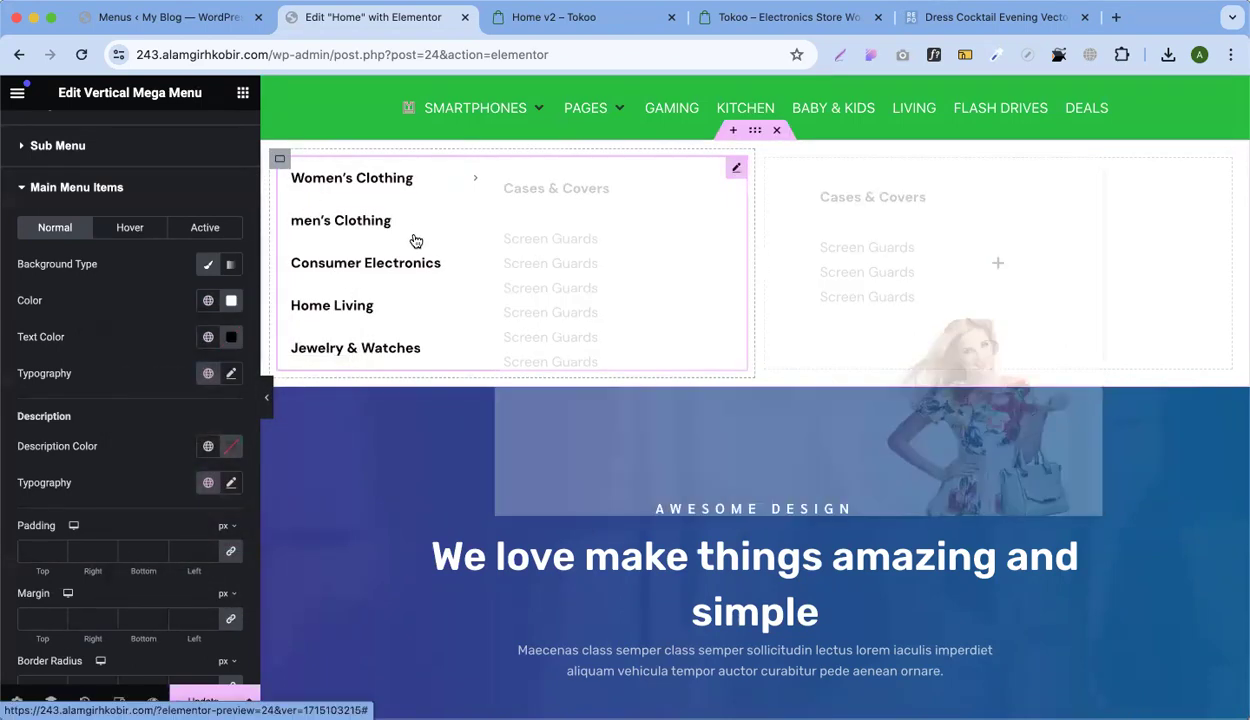
pyautogui.moveTo(281, 184)
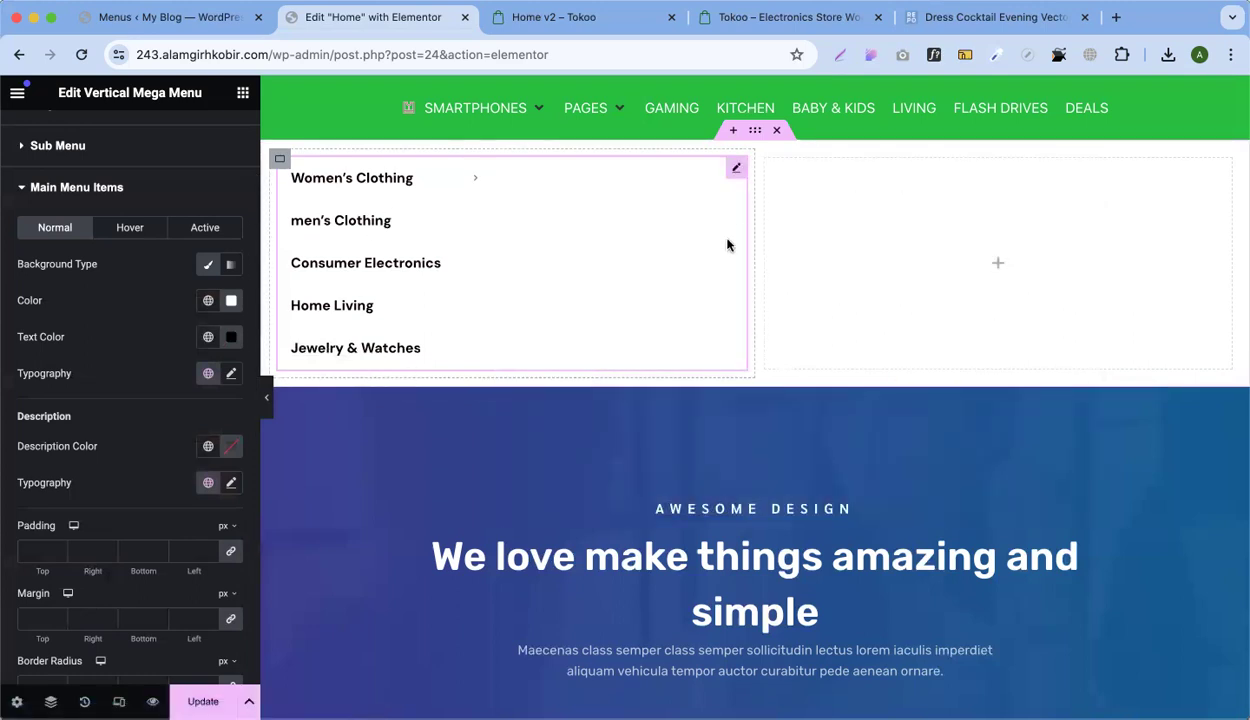
# Narrow the vertical menu's column, set the empty container beside it to 75% width, and update the page
pyautogui.moveTo(736, 210); pyautogui.dragTo(528, 208)
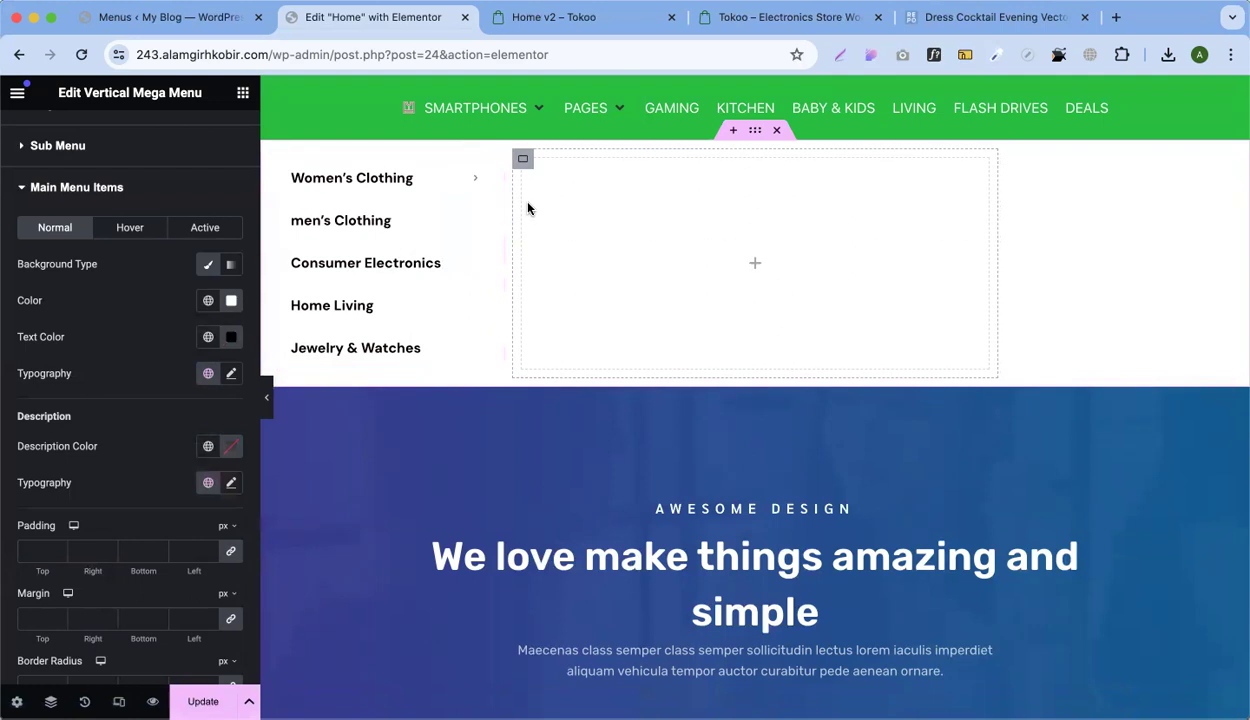
pyautogui.moveTo(996, 232); pyautogui.dragTo(1241, 258)
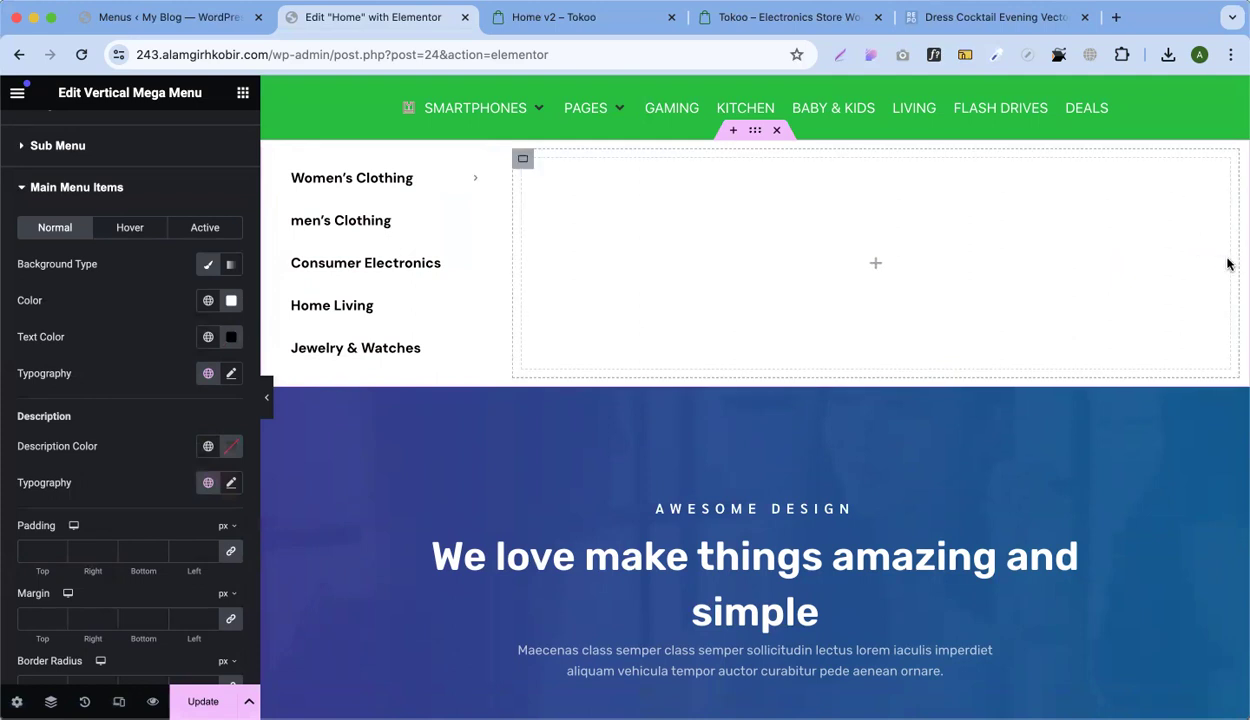
pyautogui.moveTo(1232, 260); pyautogui.dragTo(1241, 262)
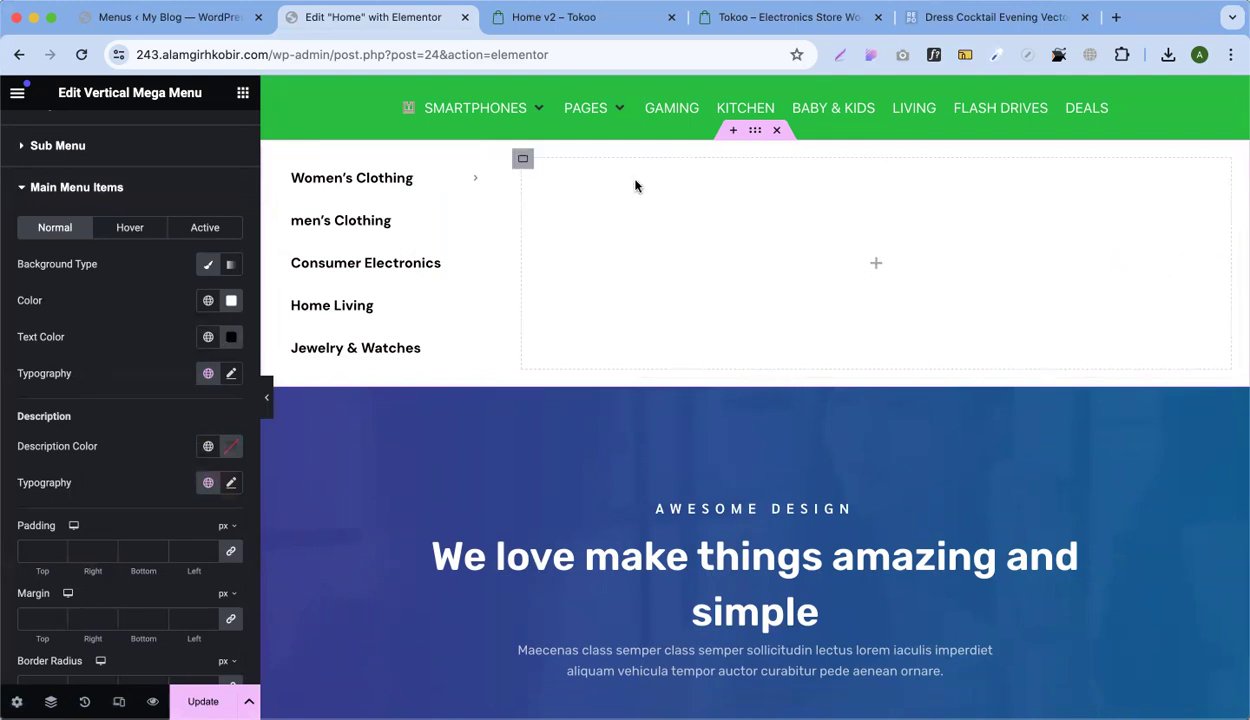
pyautogui.click(522, 159)
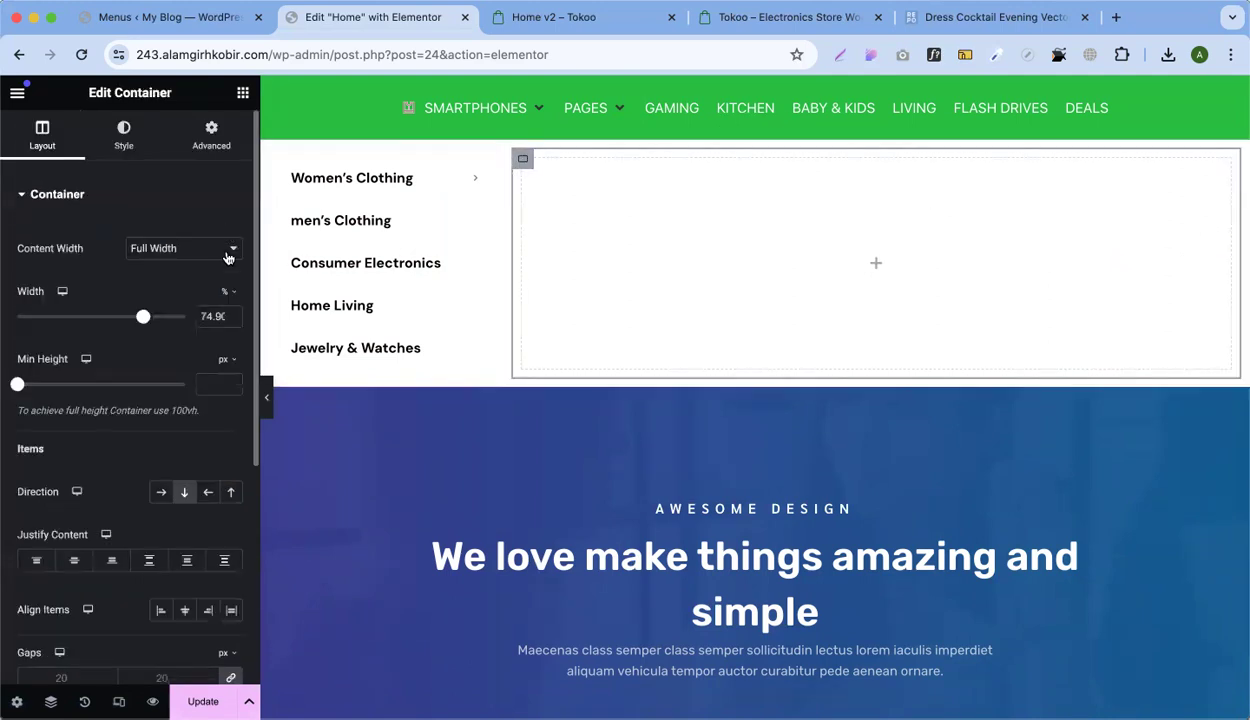
pyautogui.click(232, 313)
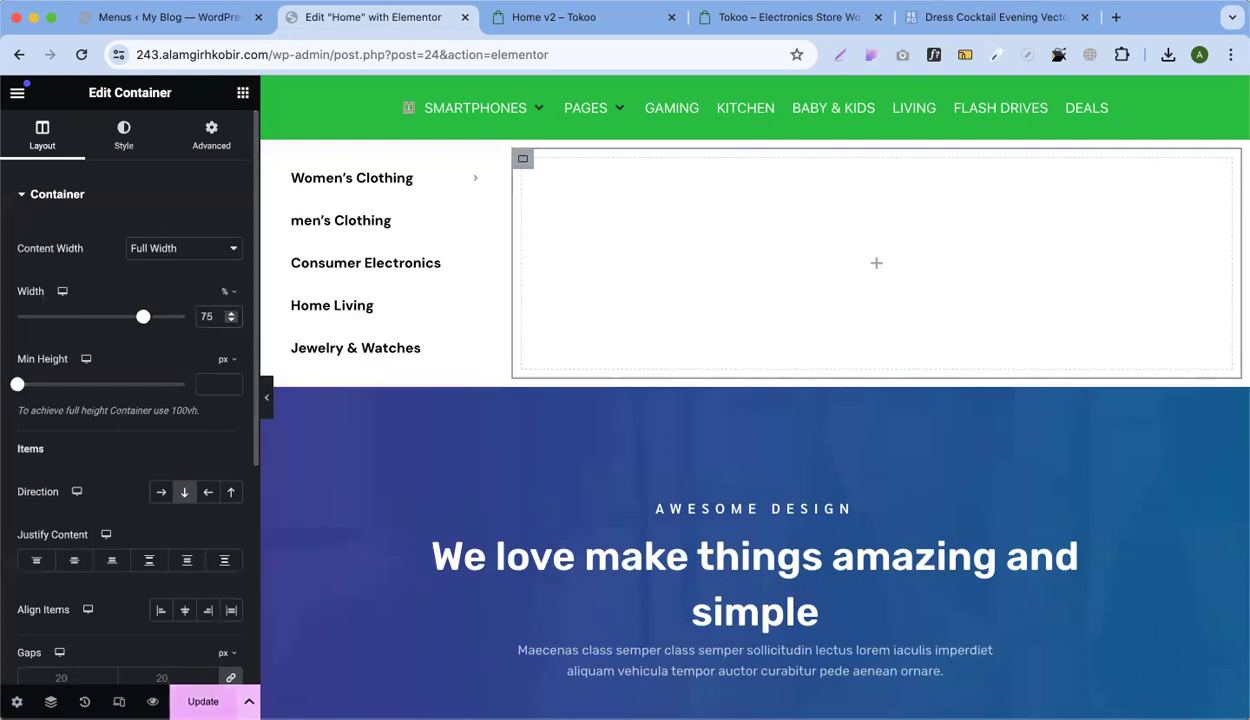
pyautogui.click(205, 701)
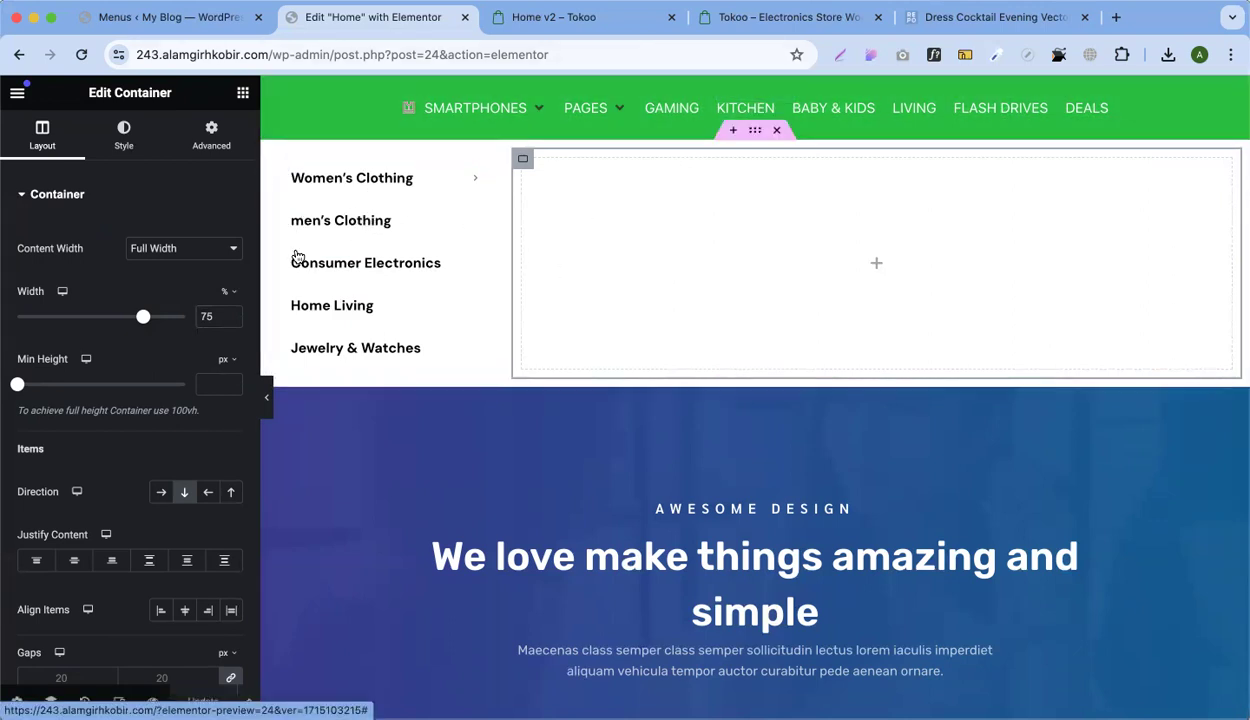
# Check the ALL CATEGORIES dropdown on the Tokoo demo and load Mega Menu for editing on the WordPress menus page
pyautogui.click(592, 23)
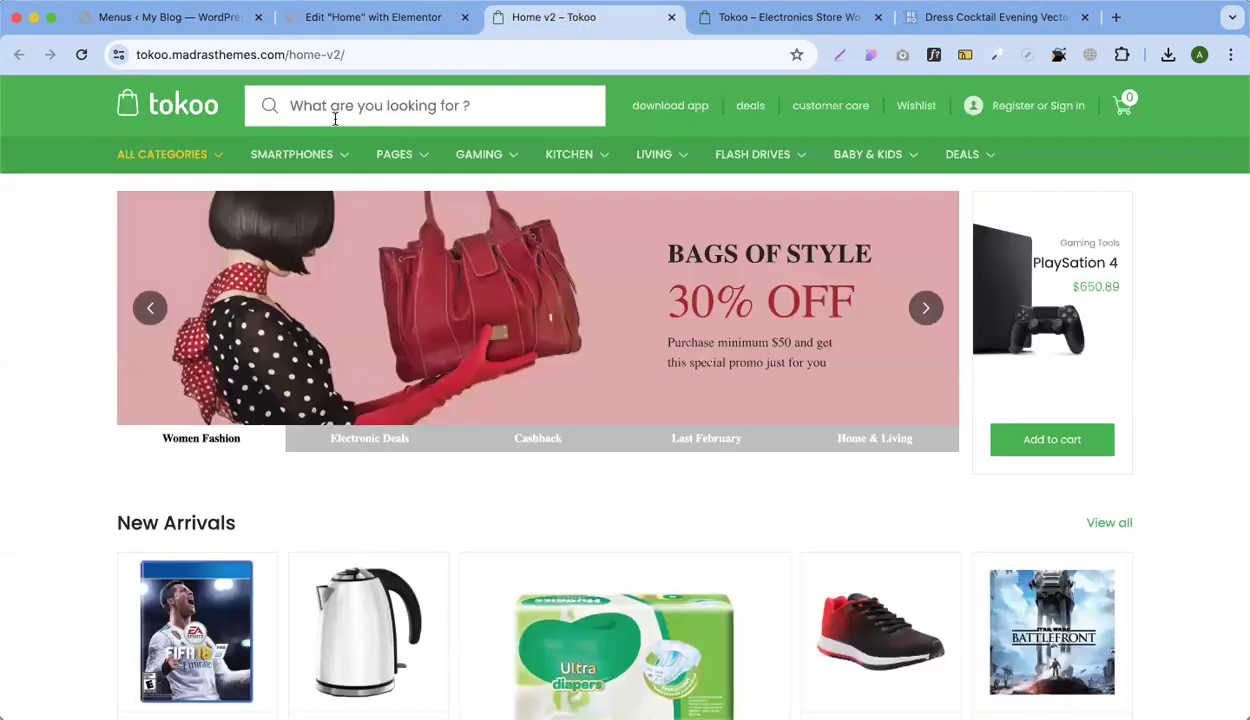
pyautogui.moveTo(147, 151)
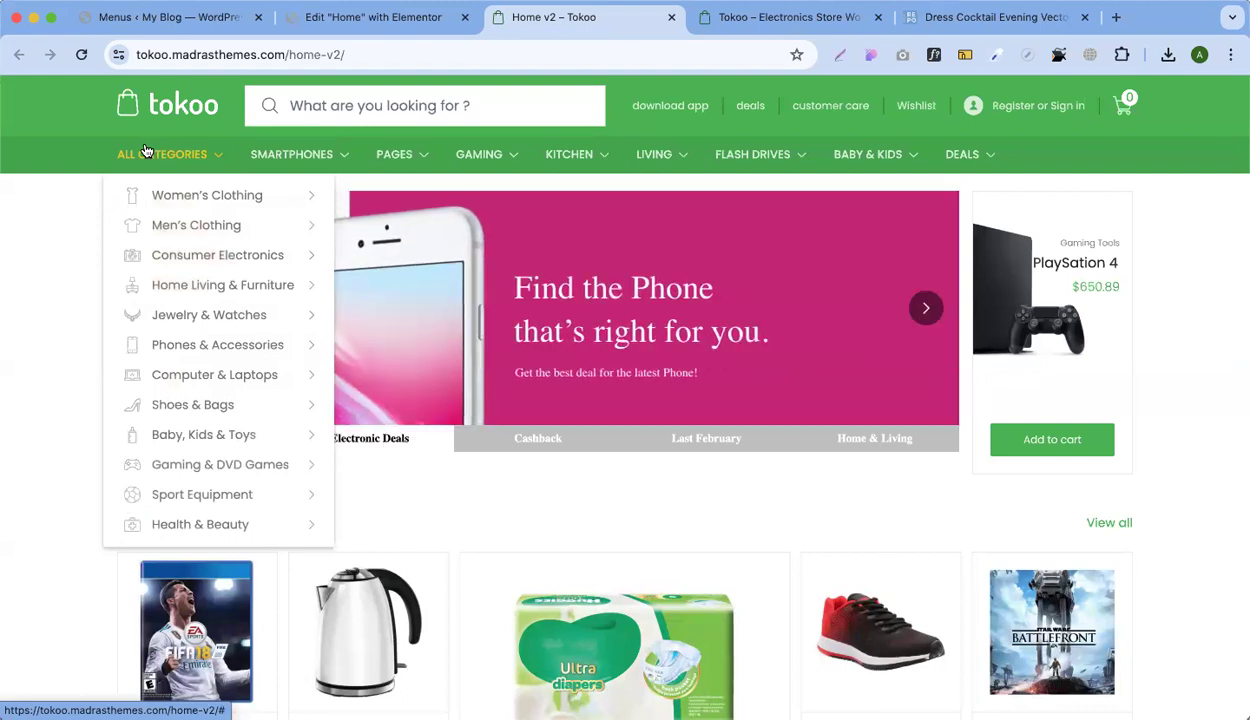
pyautogui.click(332, 20)
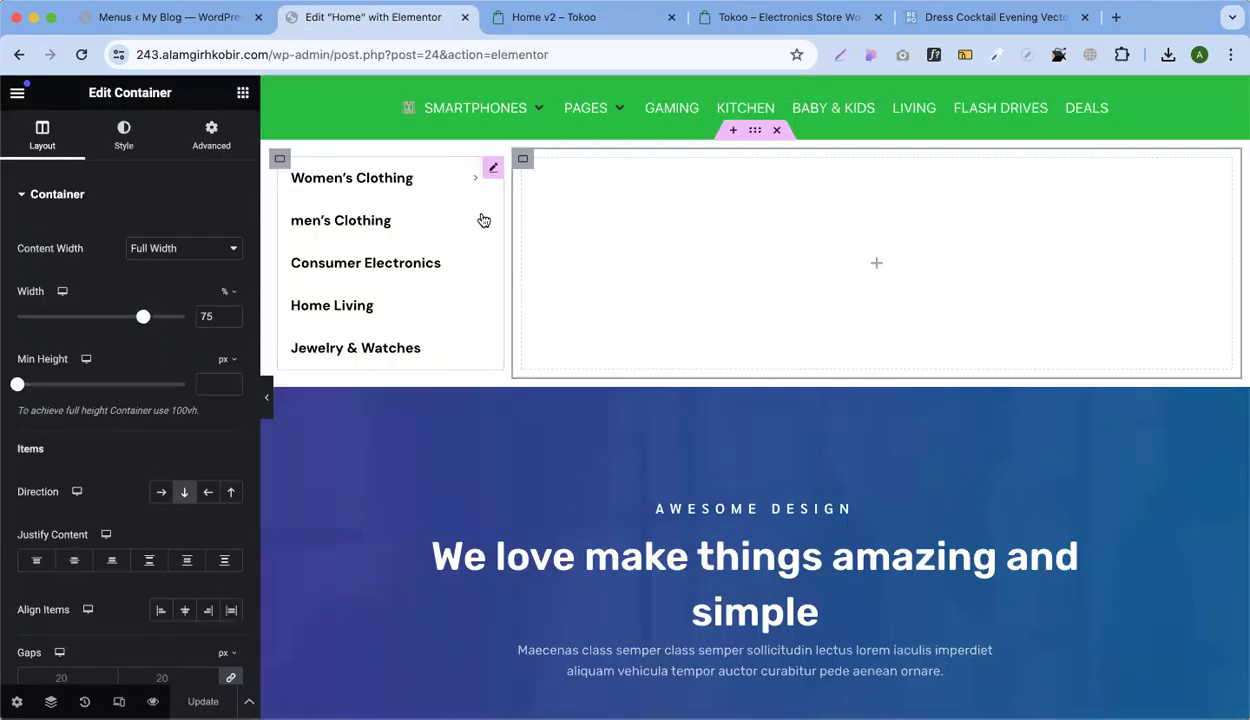
pyautogui.click(178, 22)
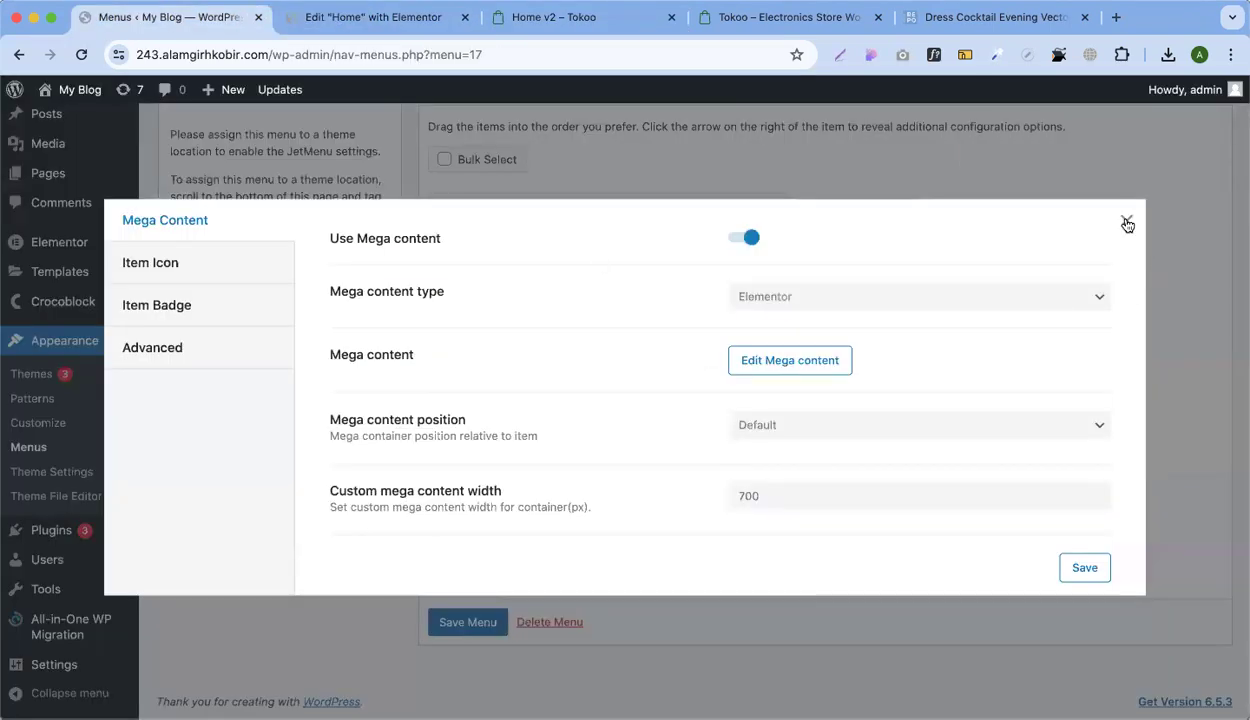
pyautogui.click(1126, 222)
pyautogui.scroll(2, 928, 433)
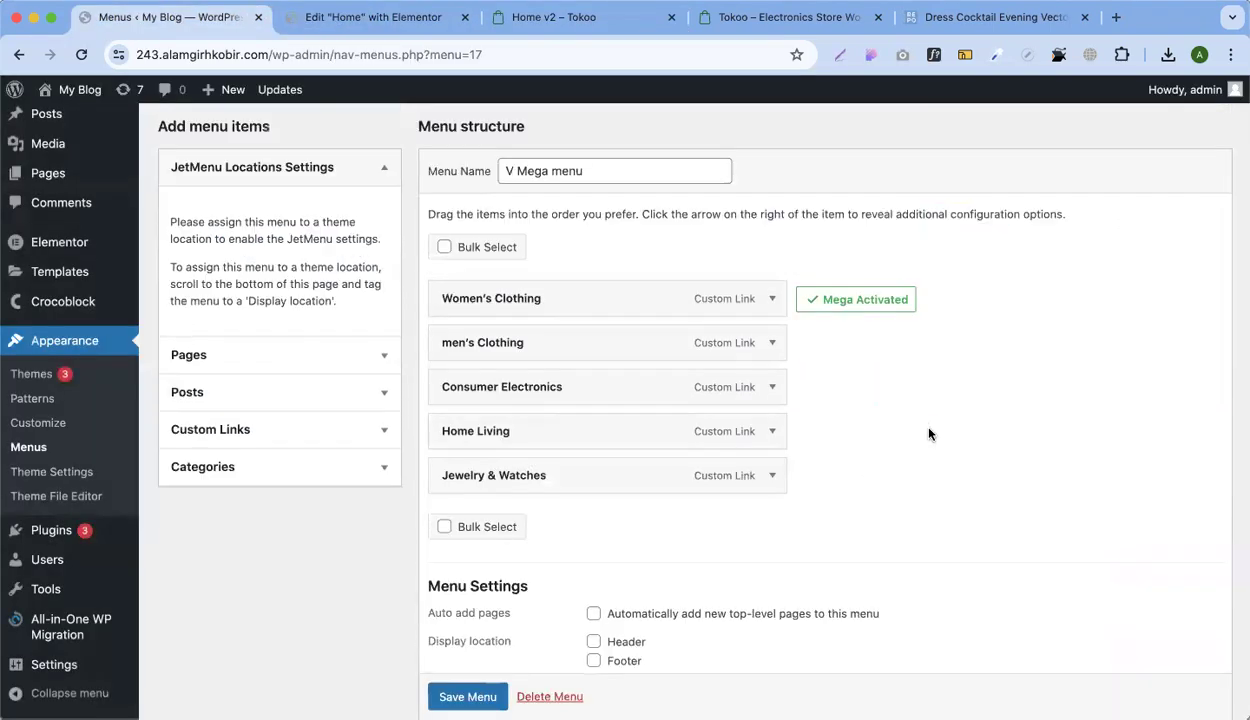
pyautogui.scroll(4, 928, 433)
pyautogui.scroll(-1, 390, 355)
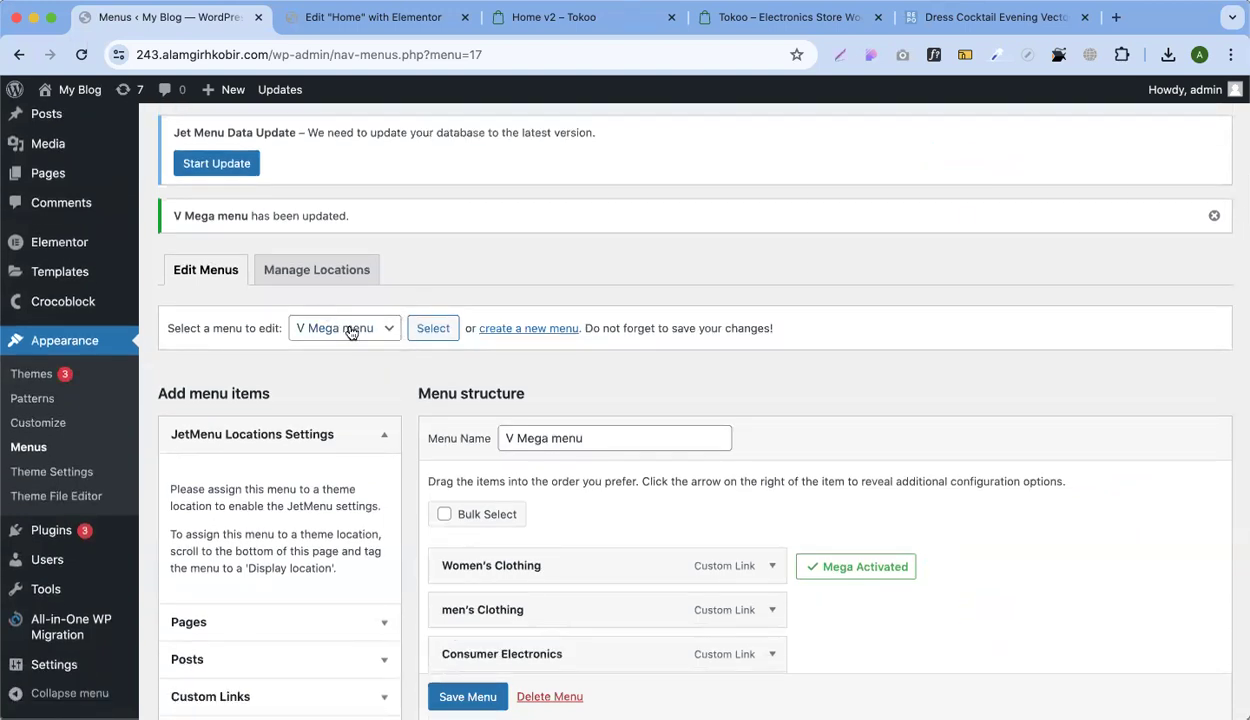
pyautogui.click(351, 330)
pyautogui.click(321, 295)
pyautogui.click(430, 322)
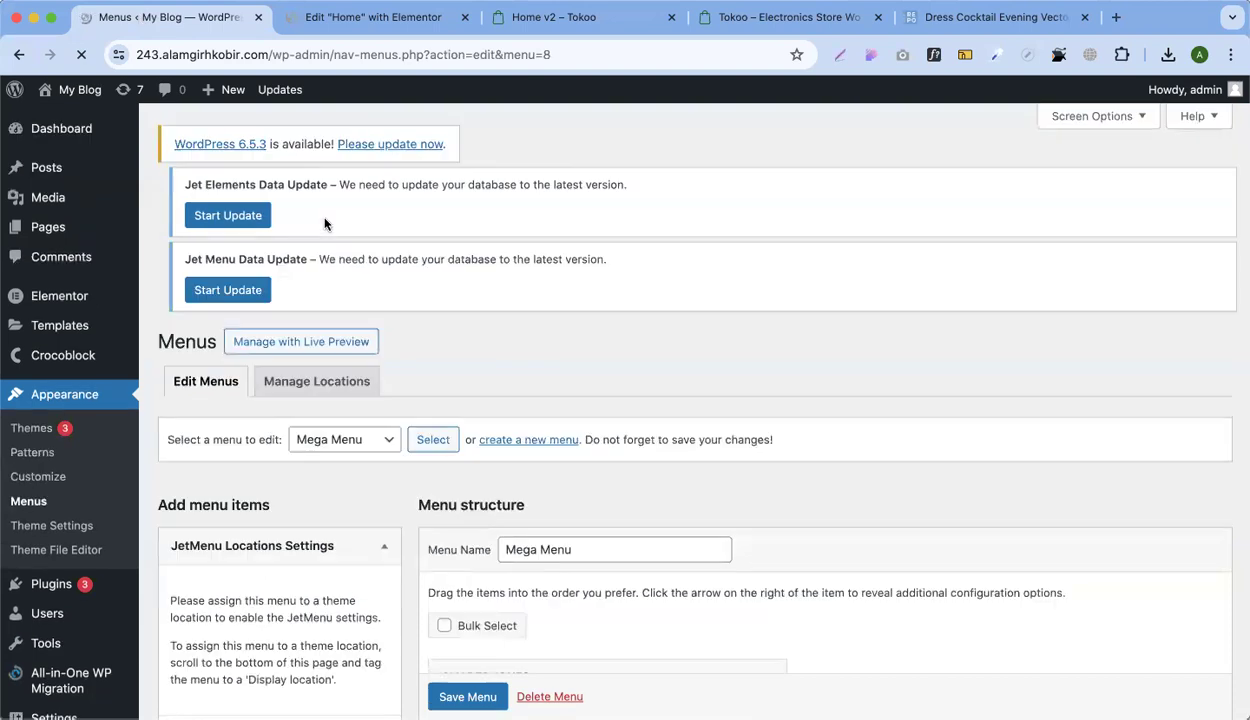
pyautogui.scroll(-5, 326, 508)
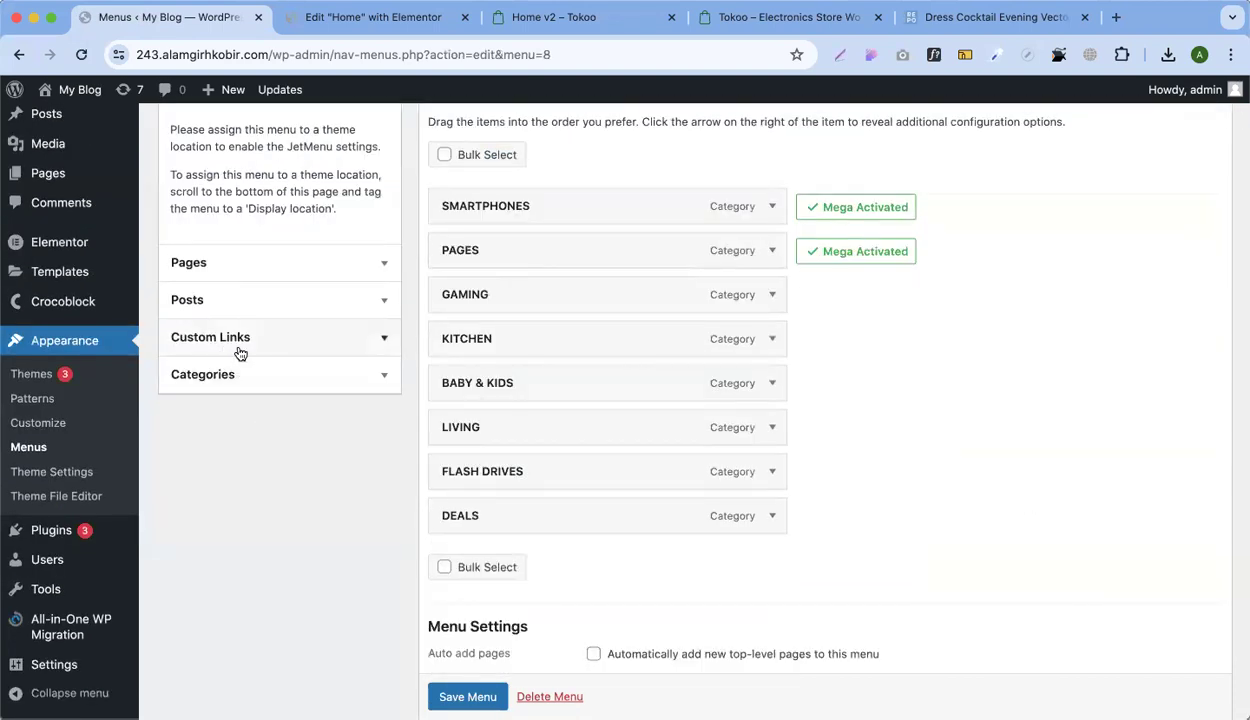
# Add a custom link to Mega Menu with the text ALL CATEGORIES, copied from the Tokoo demo, and the URL #
pyautogui.click(280, 337)
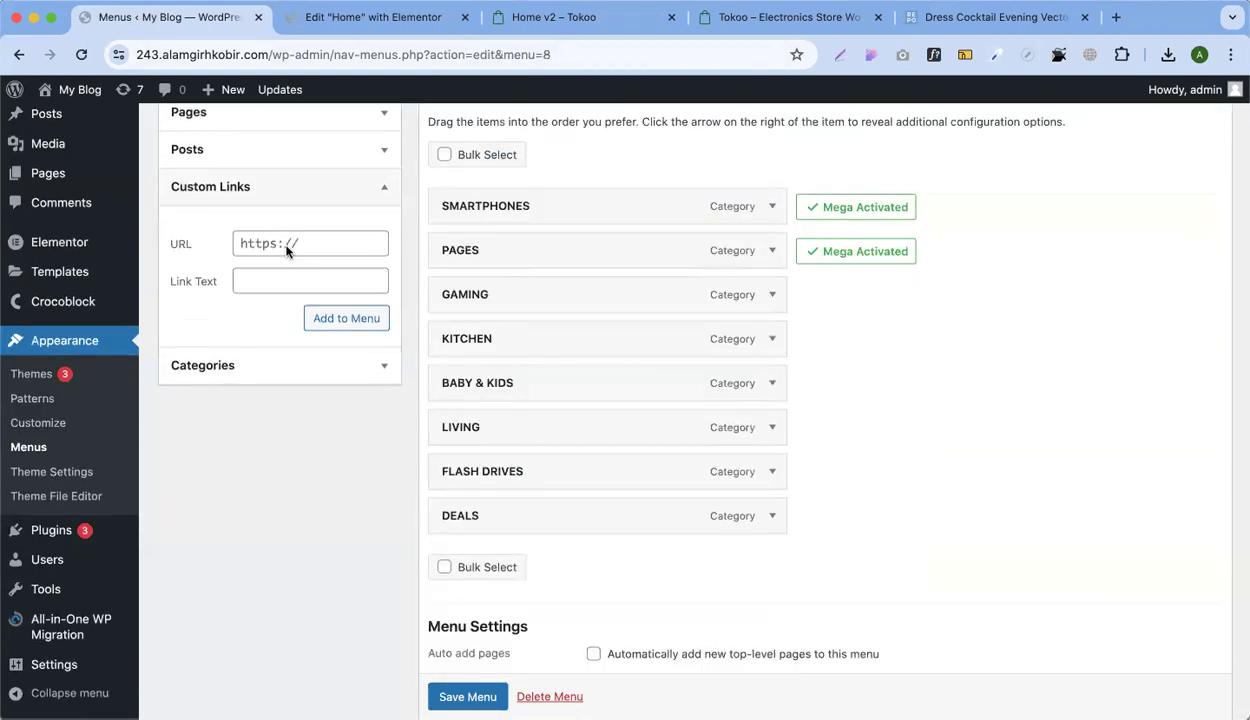
pyautogui.click(379, 18)
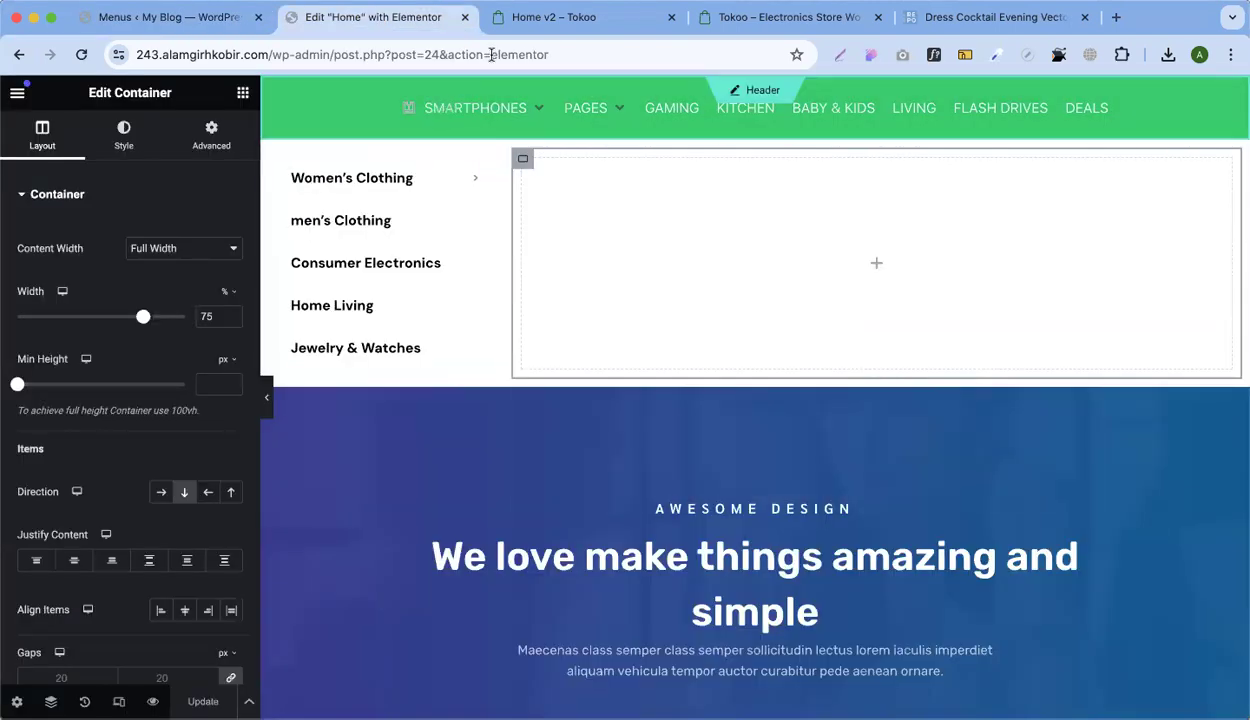
pyautogui.click(556, 18)
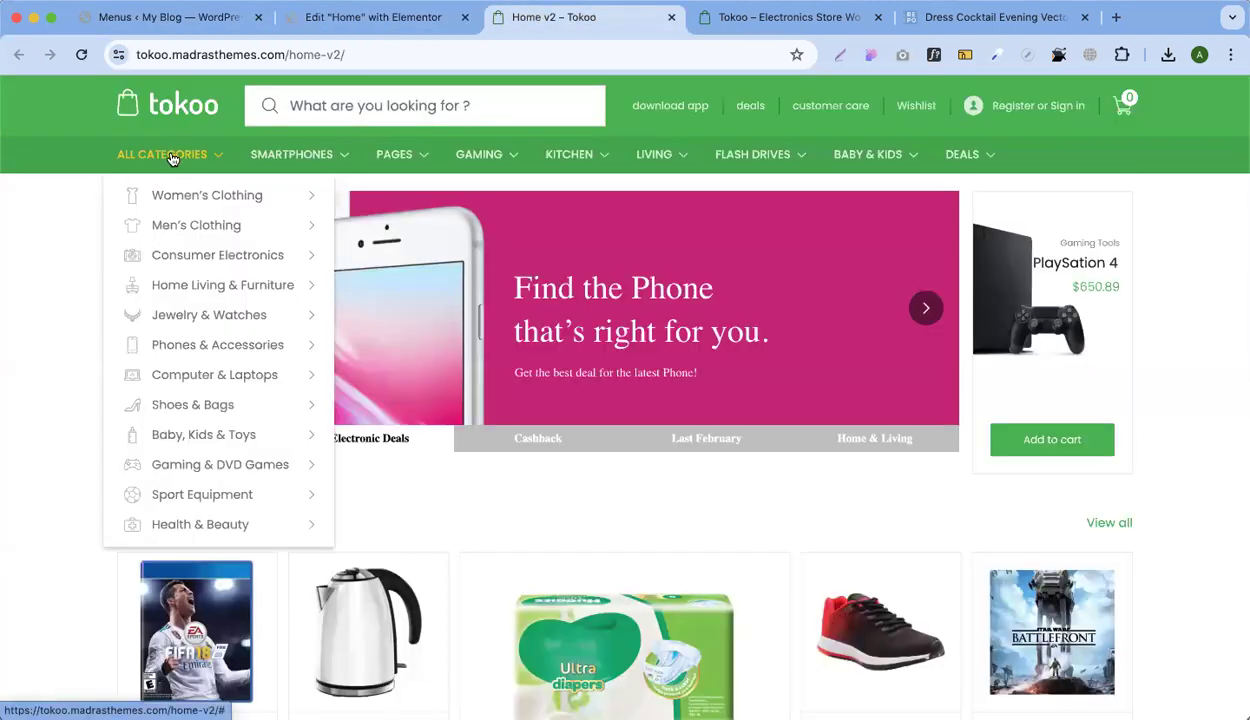
pyautogui.rightClick(172, 152)
pyautogui.click(207, 281)
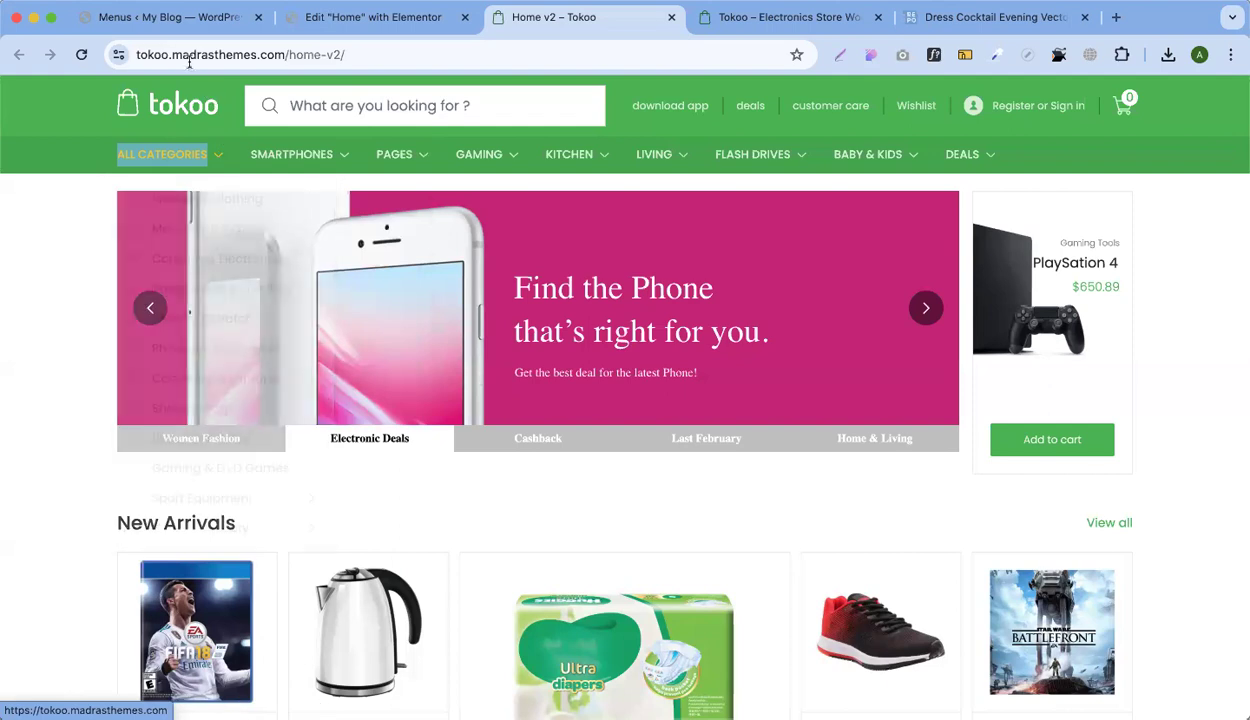
pyautogui.click(158, 20)
pyautogui.click(297, 281)
pyautogui.press('super+v')
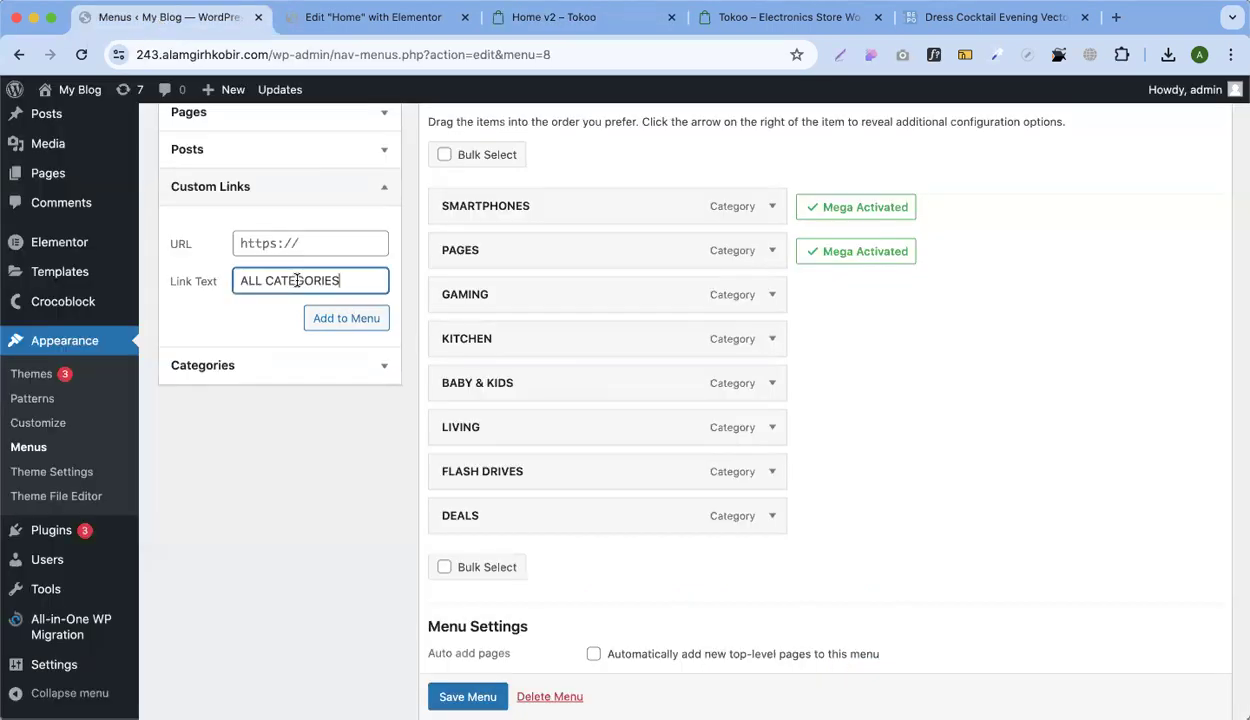
pyautogui.click(274, 245)
pyautogui.write('#')
pyautogui.click(357, 318)
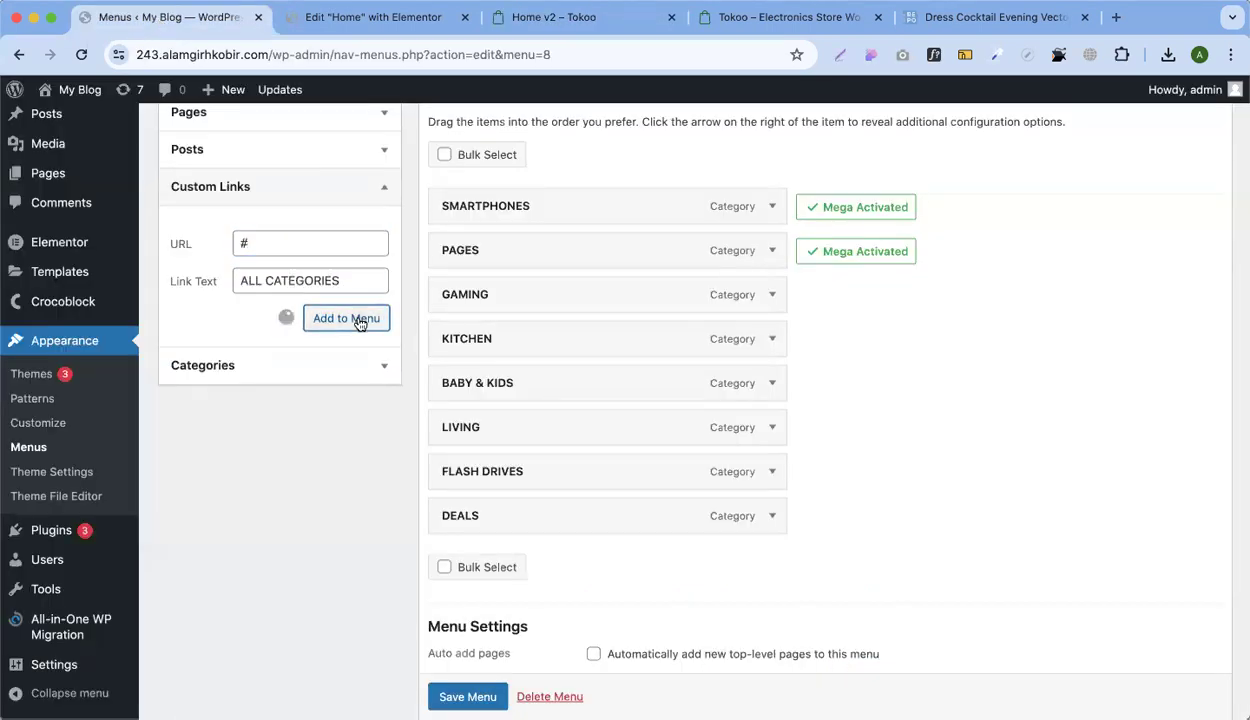
# Move ALL CATEGORIES above SMARTPHONES as the first menu item and save the menu
pyautogui.scroll(-2, 569, 452)
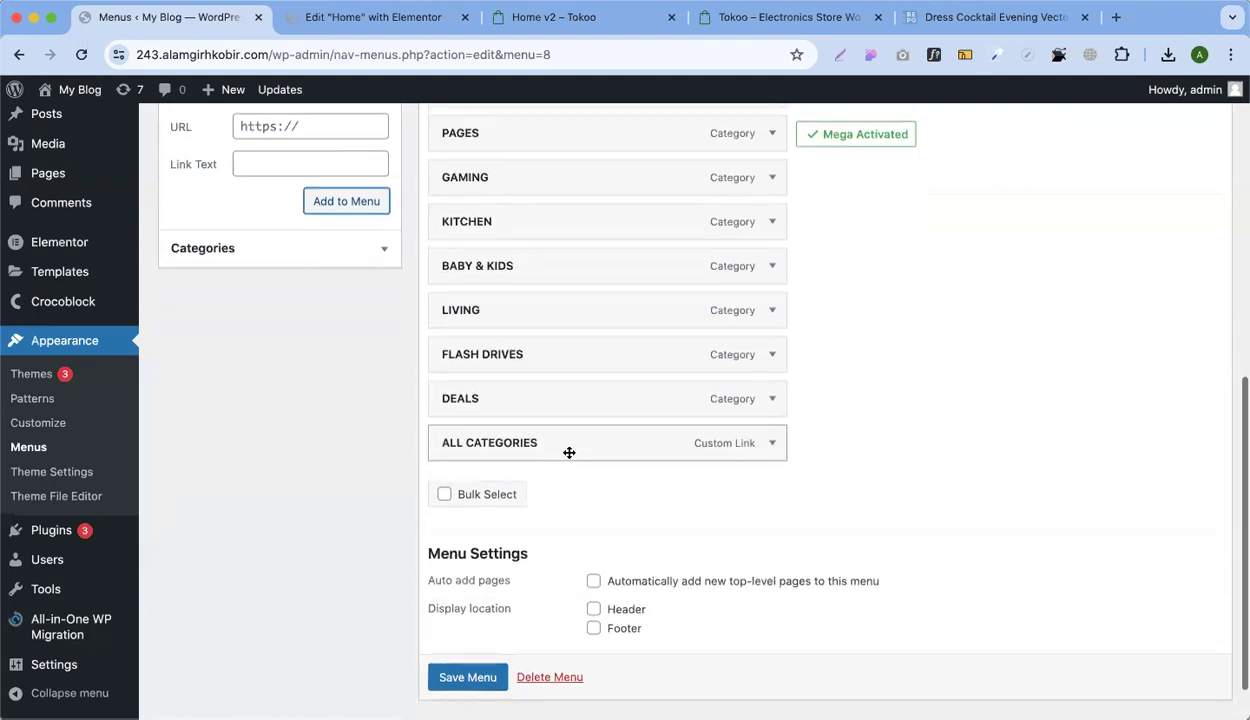
pyautogui.moveTo(580, 436); pyautogui.dragTo(580, 237)
pyautogui.moveTo(548, 294); pyautogui.dragTo(497, 251)
pyautogui.scroll(-1, 817, 252)
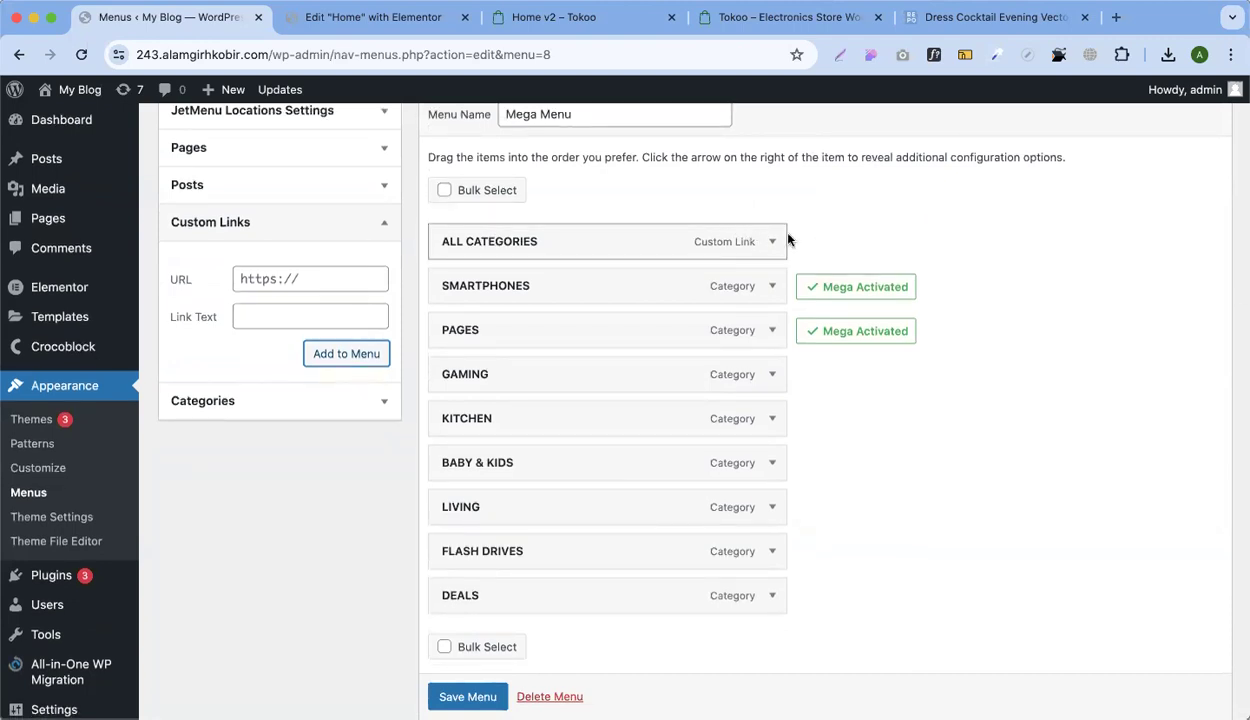
pyautogui.scroll(1, 692, 243)
pyautogui.scroll(-3, 533, 594)
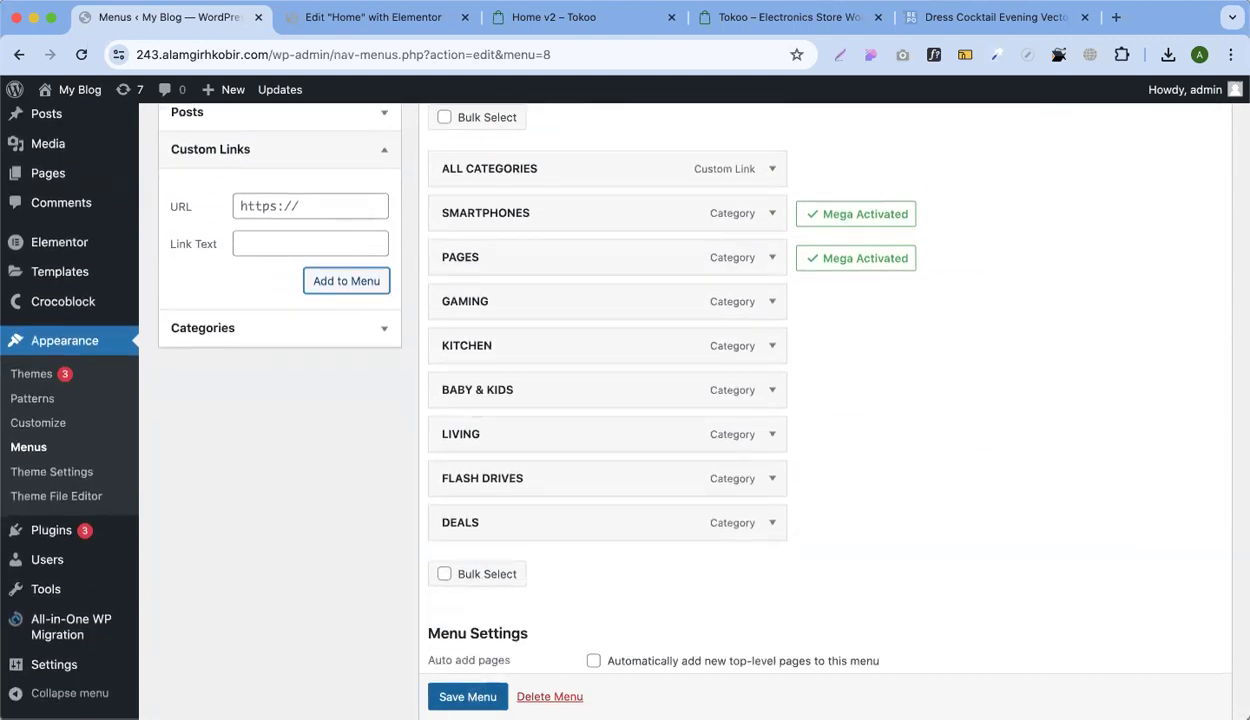
pyautogui.scroll(-1, 520, 620)
pyautogui.click(487, 692)
pyautogui.scroll(3, 619, 571)
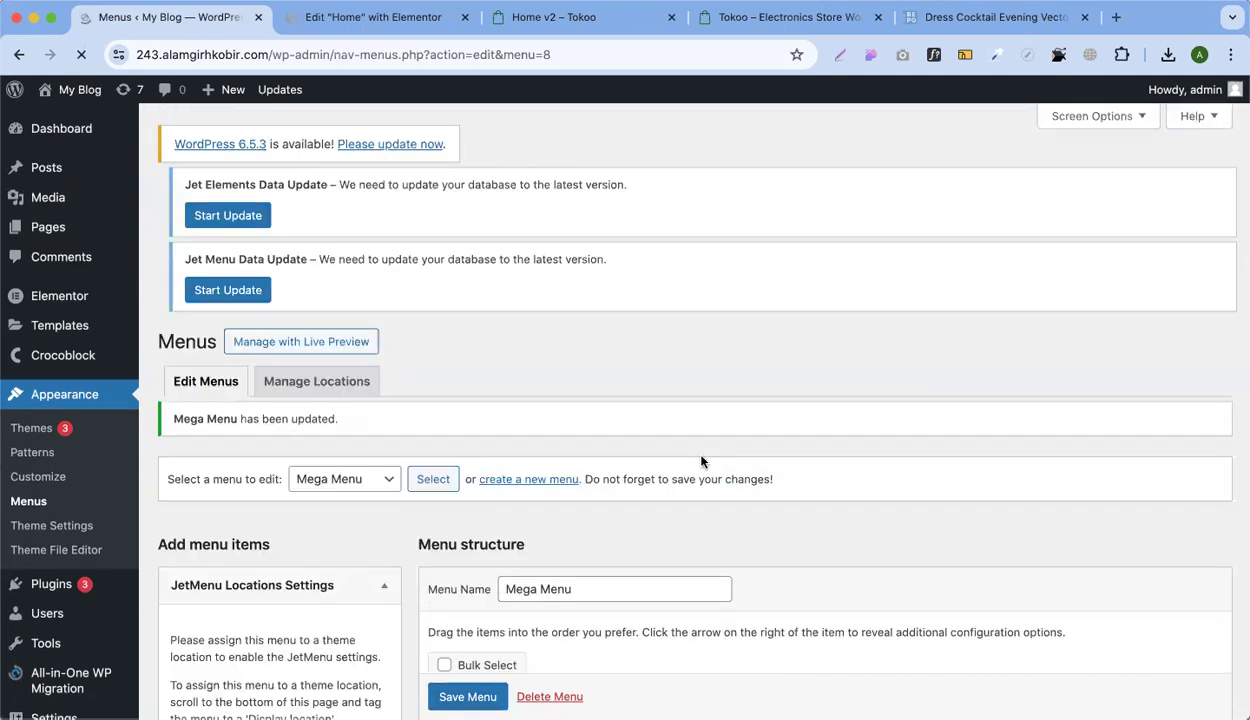
# Enable mega content for ALL CATEGORIES with Elementor as the content type, save the item settings, and open its mega content editor
pyautogui.scroll(-3, 735, 453)
pyautogui.scroll(-5, 758, 447)
pyautogui.click(858, 264)
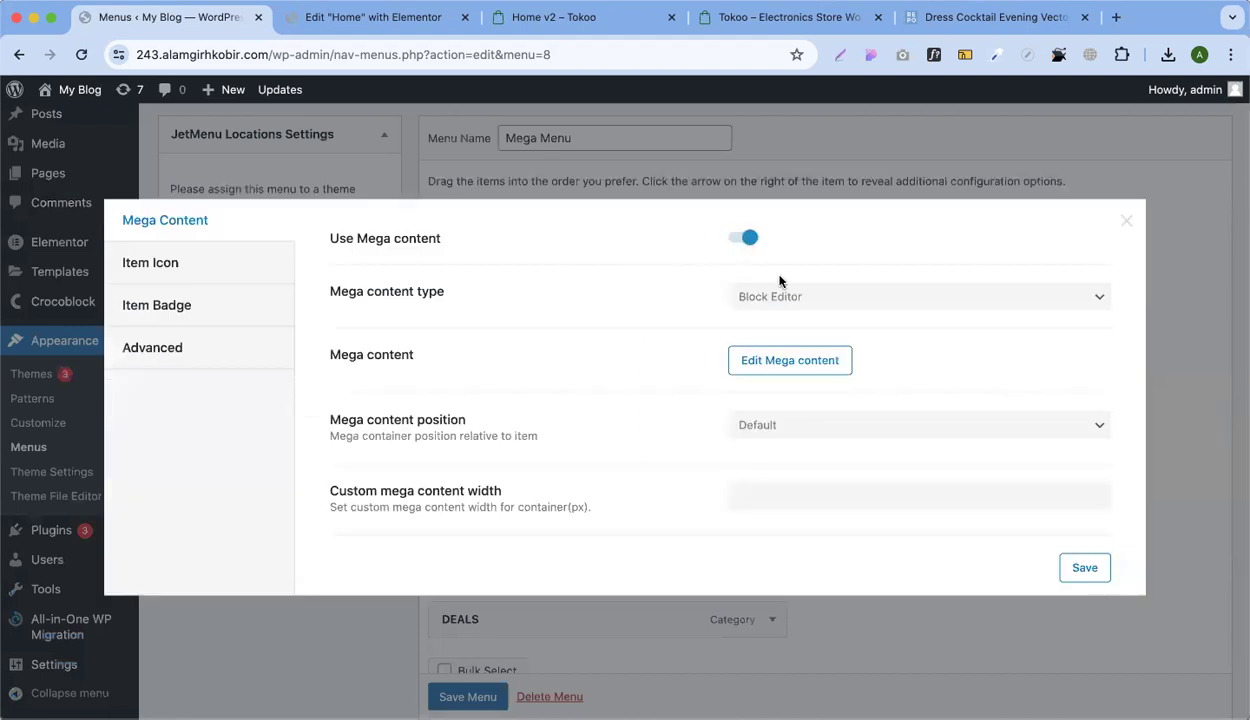
pyautogui.click(780, 296)
pyautogui.click(762, 310)
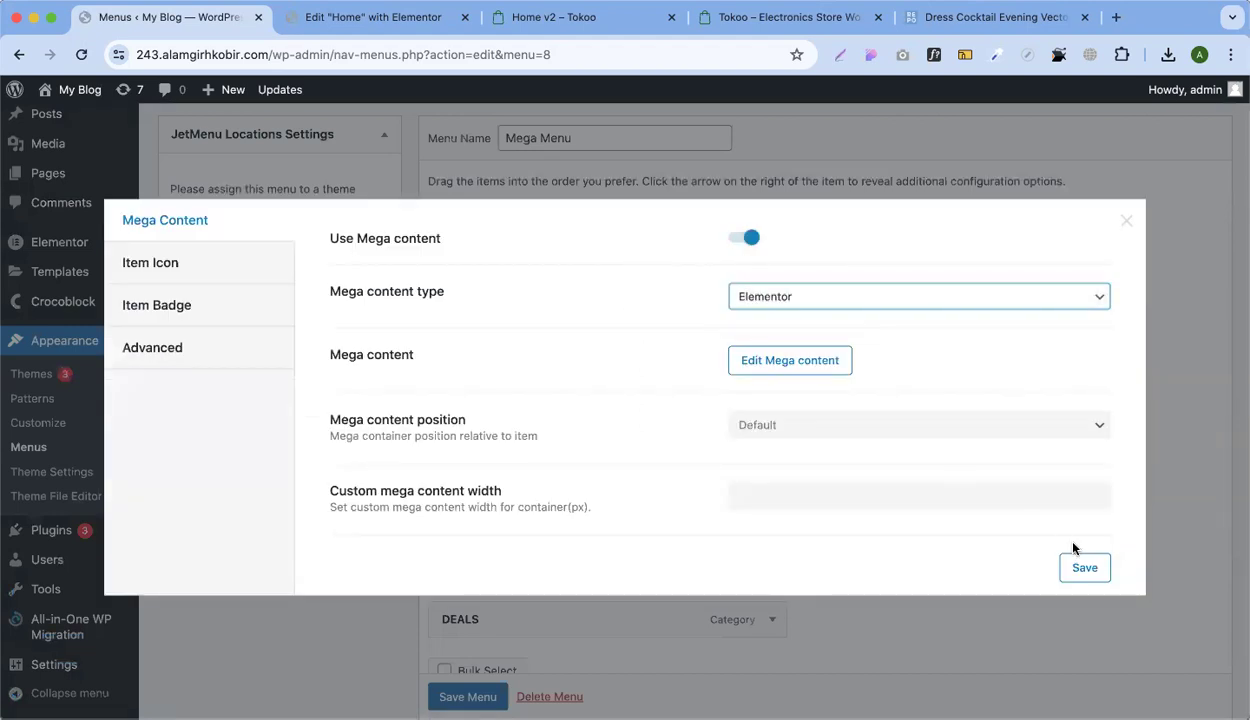
pyautogui.click(1085, 568)
pyautogui.click(796, 362)
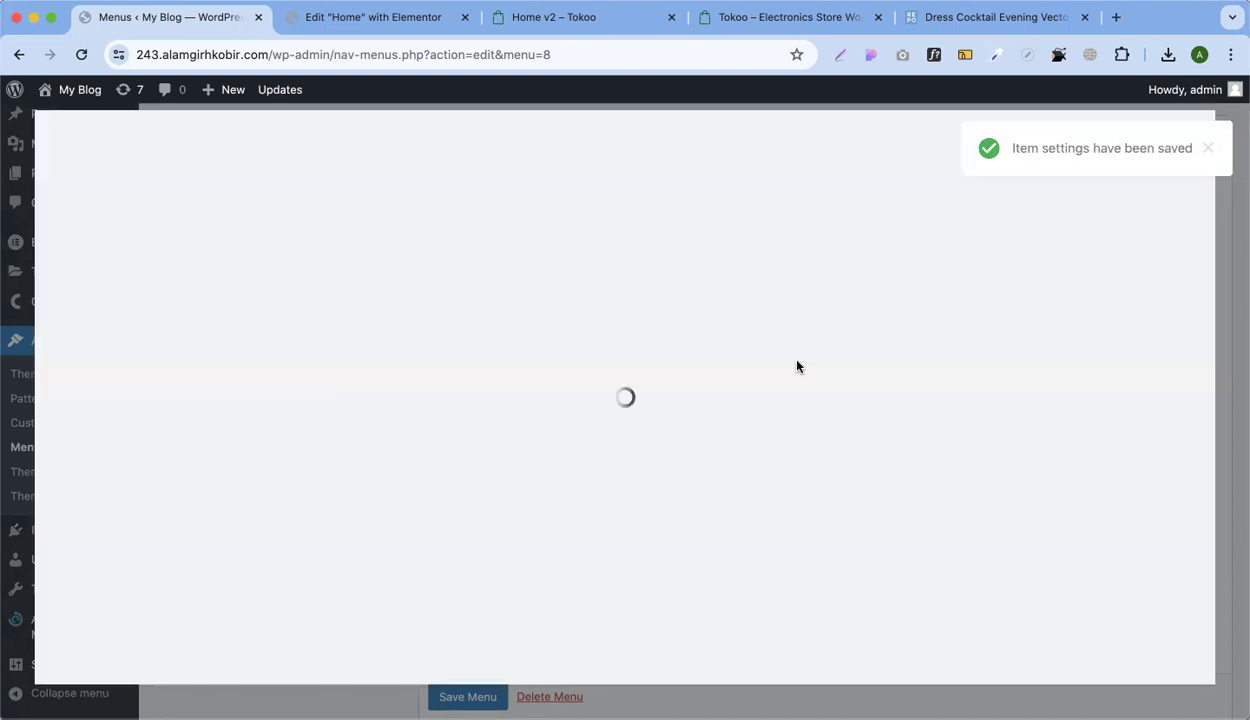
# Copy the styled Vertical Mega Menu widget from the Home page and return to the ALL CATEGORIES mega content editor
pyautogui.click(368, 28)
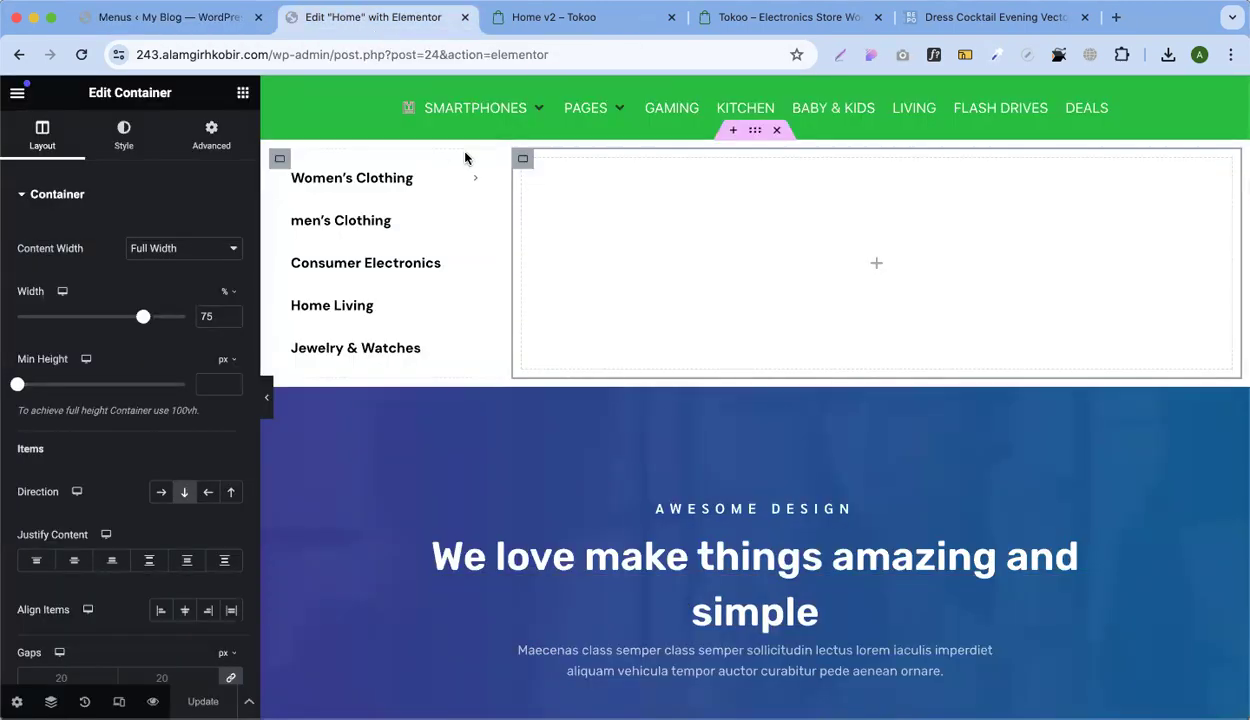
pyautogui.rightClick(488, 167)
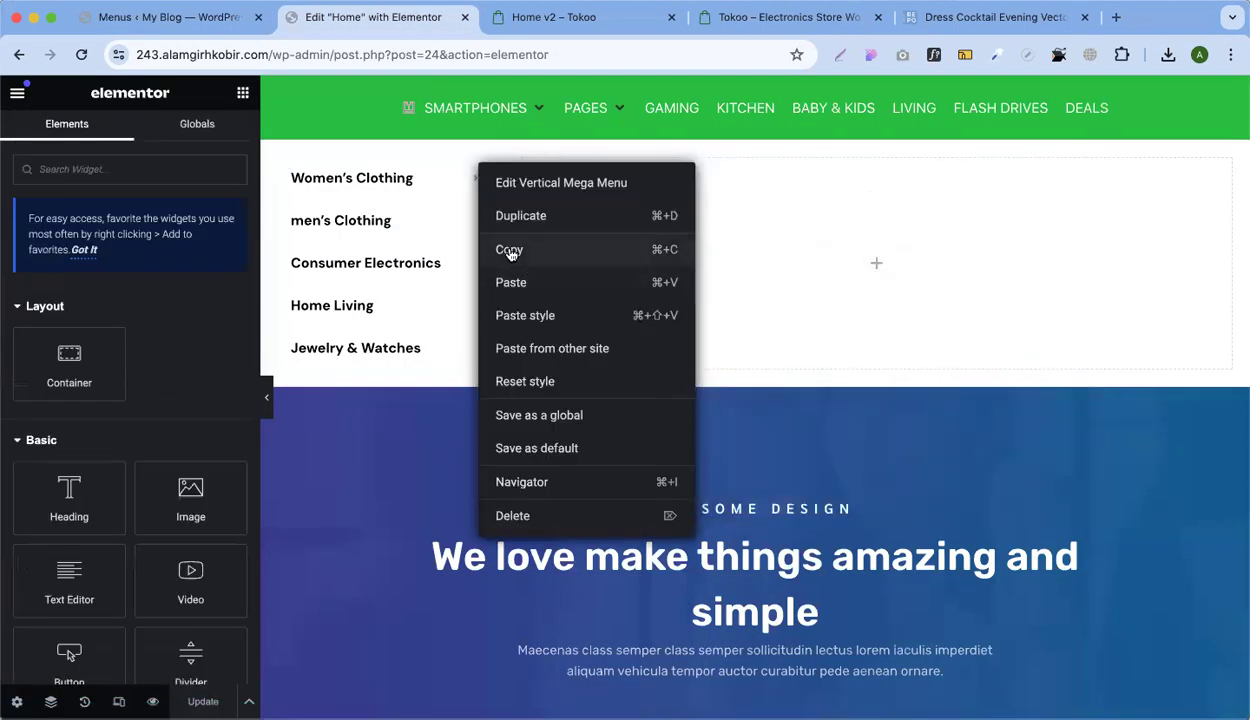
pyautogui.click(511, 249)
pyautogui.moveTo(463, 190)
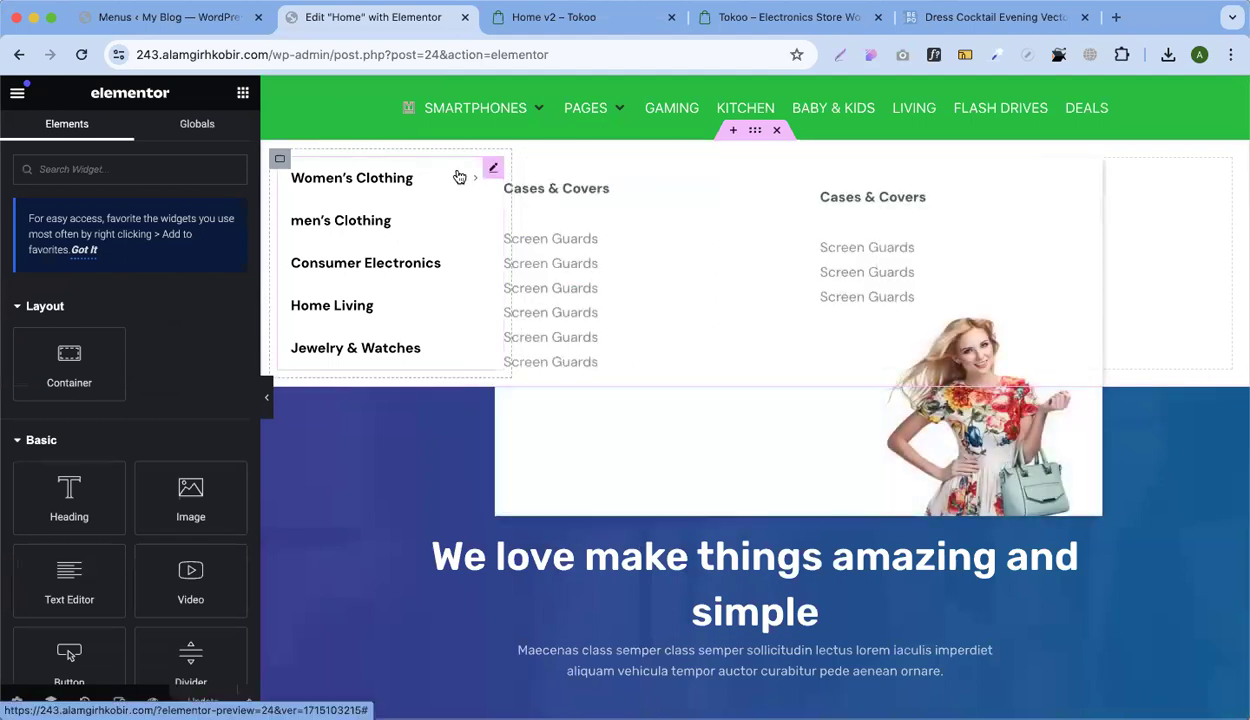
pyautogui.hotkey('ctrl', 'shift', 'Tab')
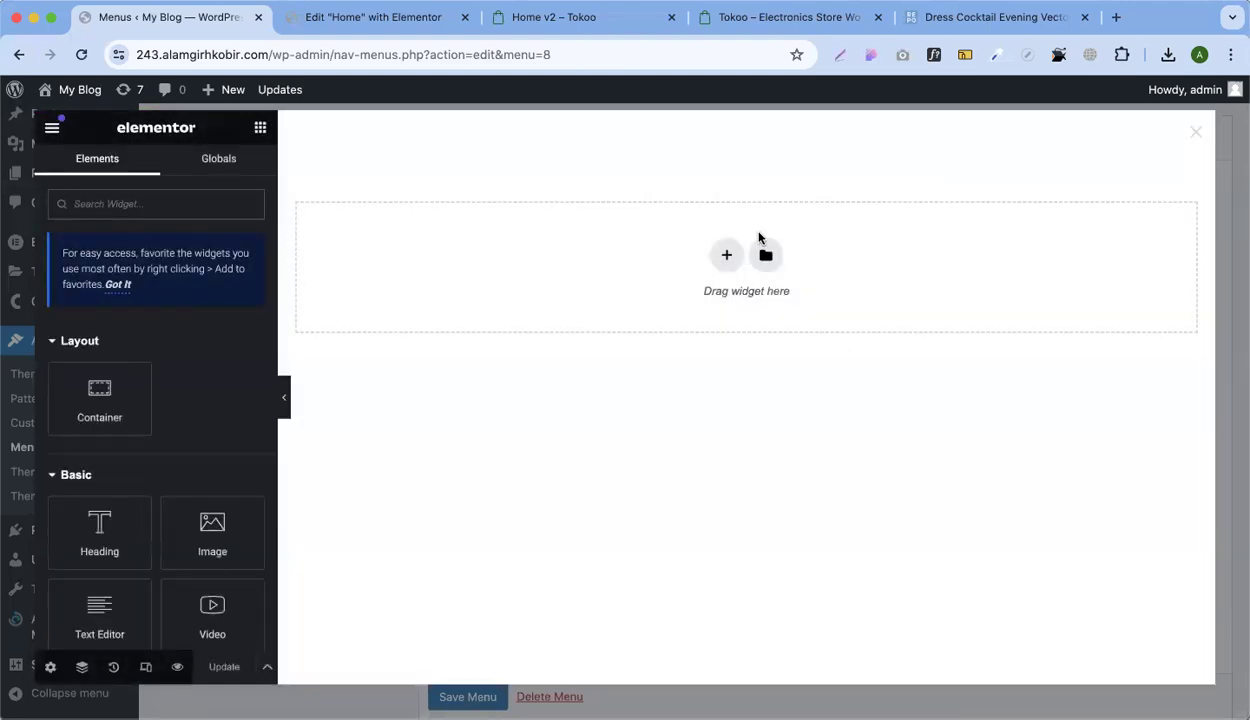
# Add a container to the ALL CATEGORIES mega content and place a Vertical Mega Menu widget in it
pyautogui.click(727, 258)
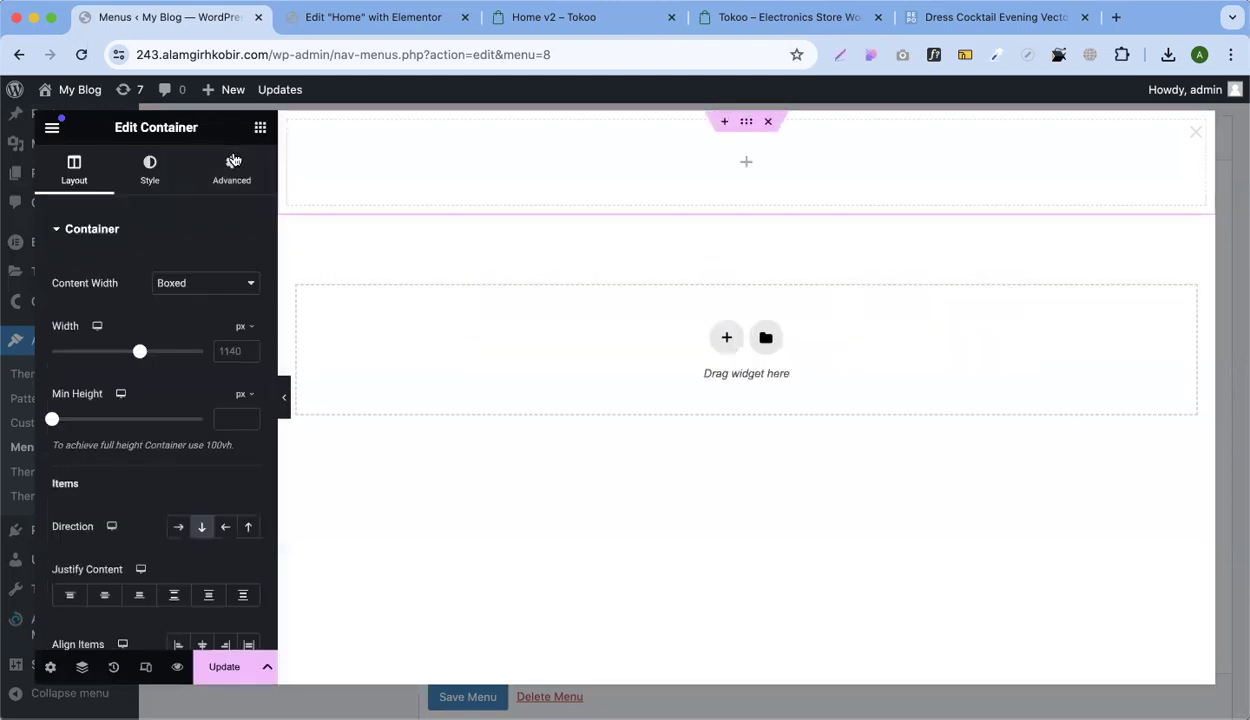
pyautogui.click(260, 128)
pyautogui.write('v')
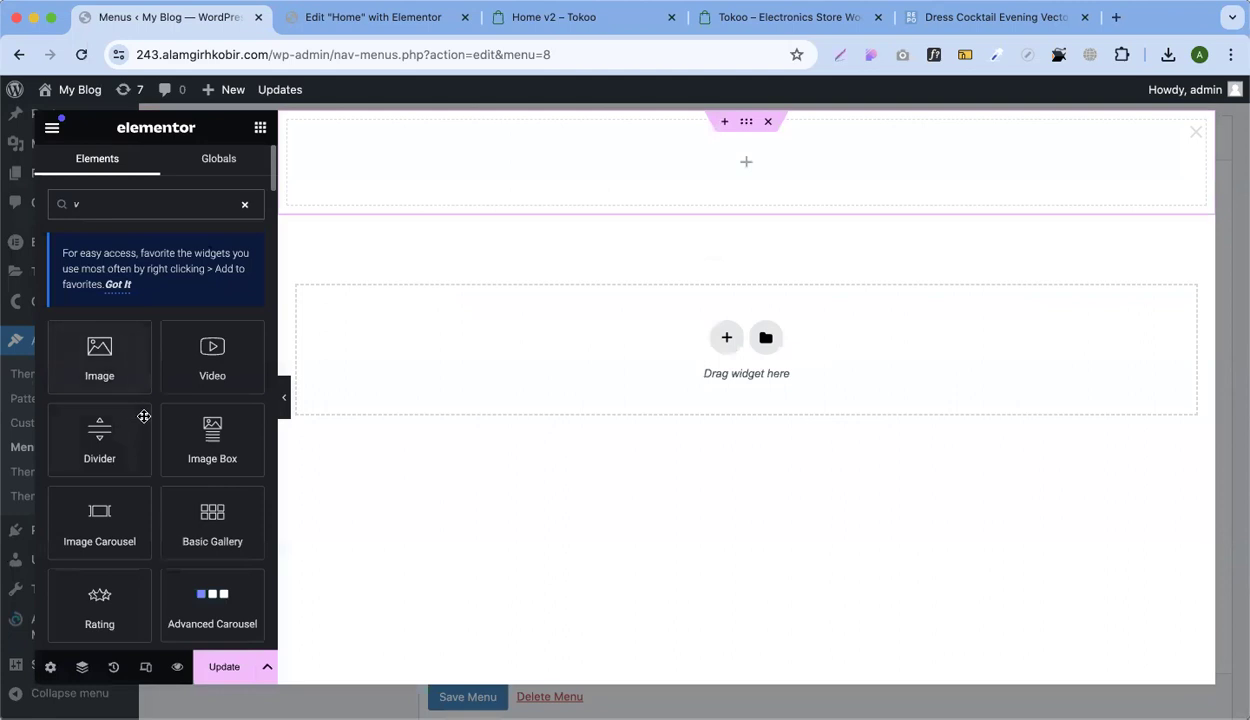
pyautogui.write('a')
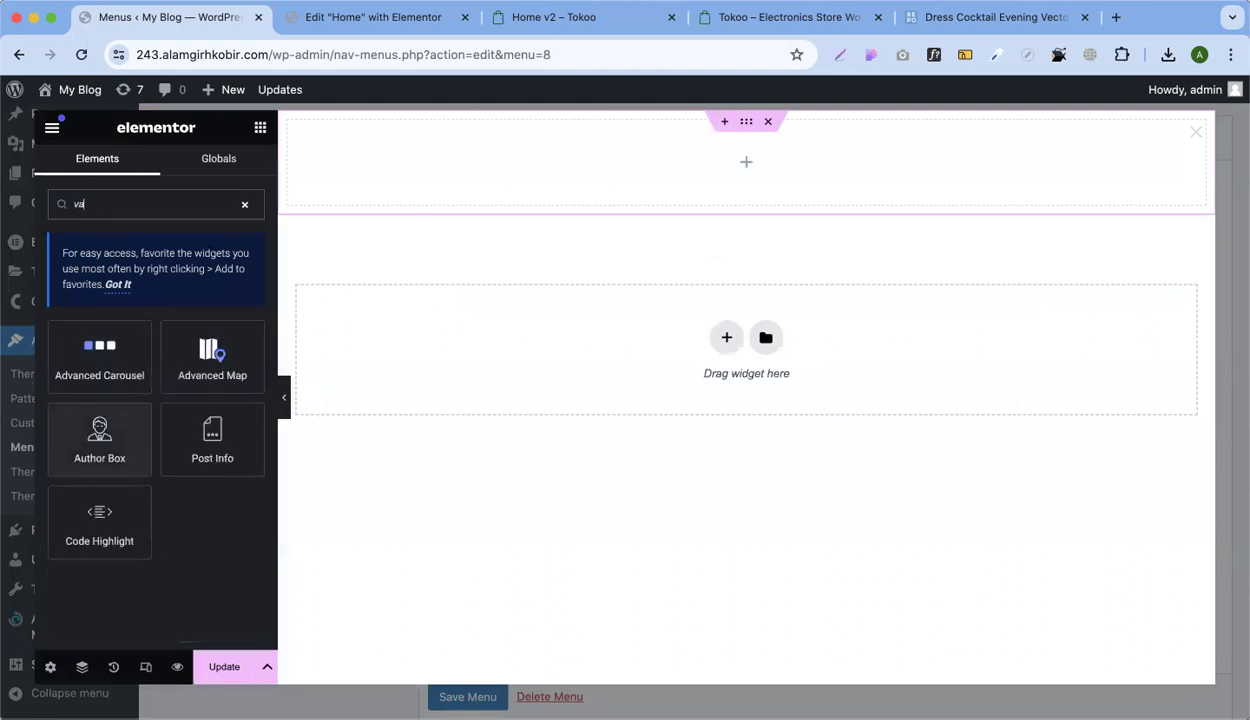
pyautogui.write('menu')
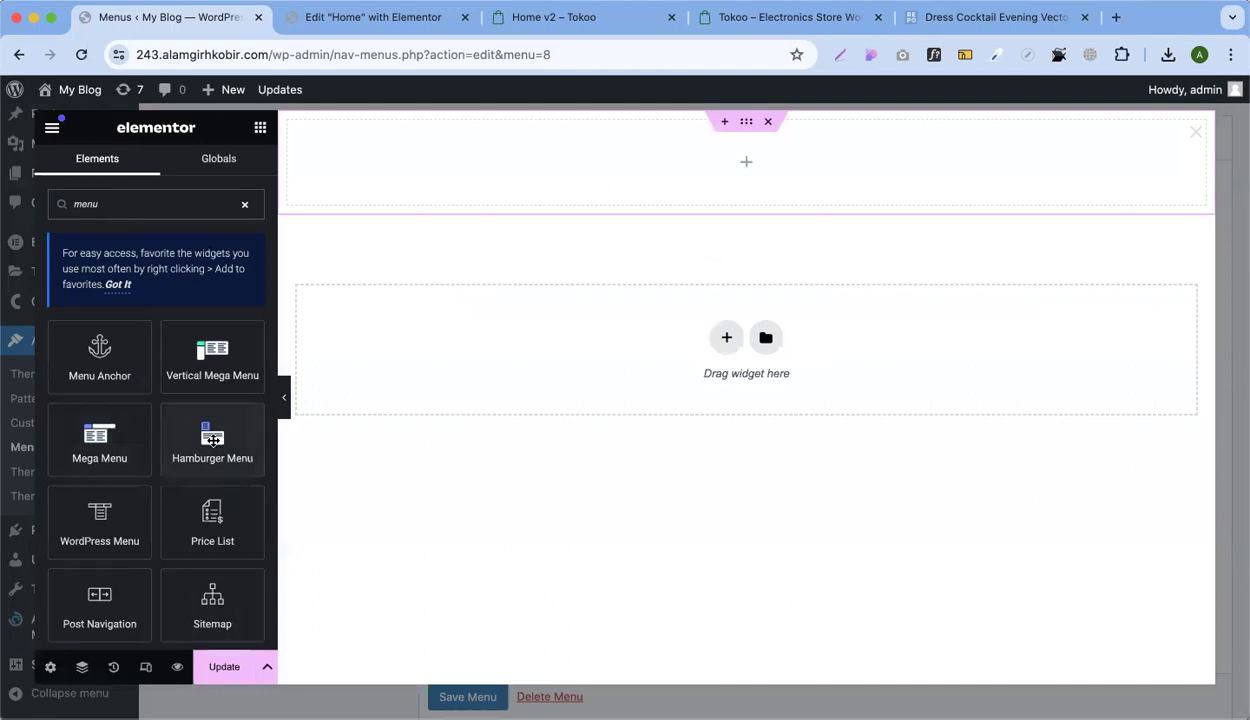
pyautogui.moveTo(195, 348); pyautogui.dragTo(611, 153)
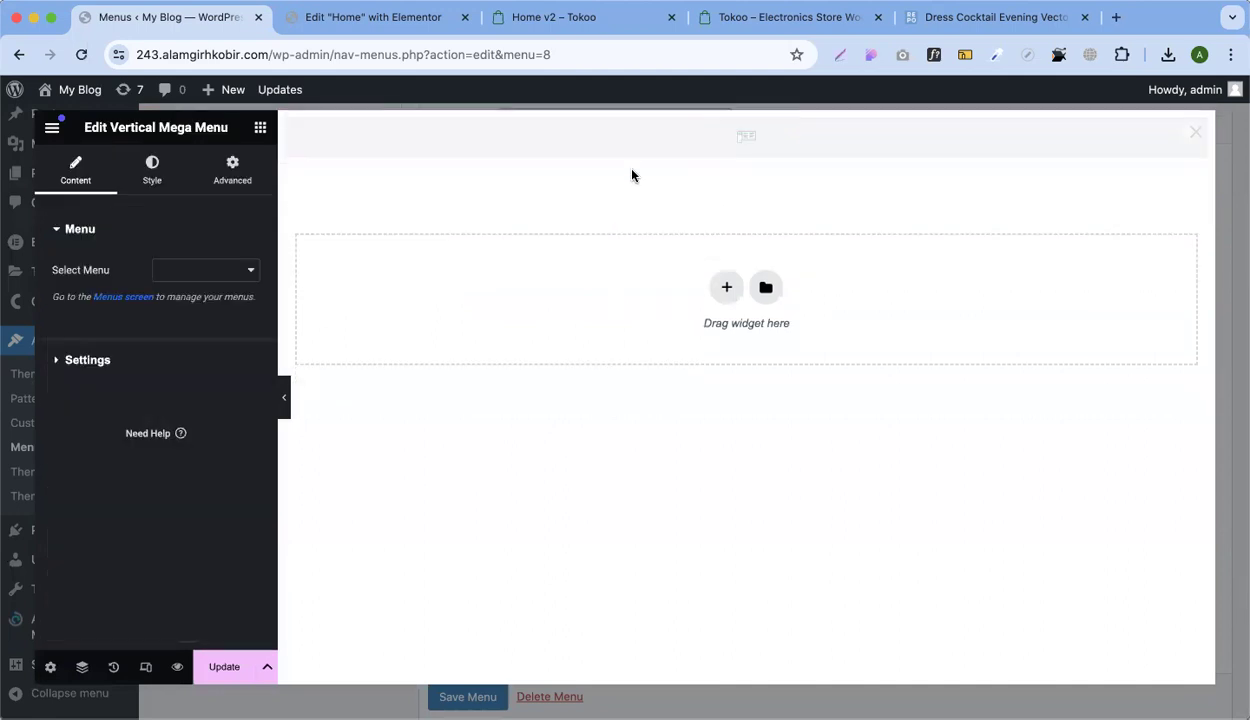
# Assign V Mega menu to the widget, paste the copied style onto it, then update and close the mega content editor
pyautogui.click(187, 272)
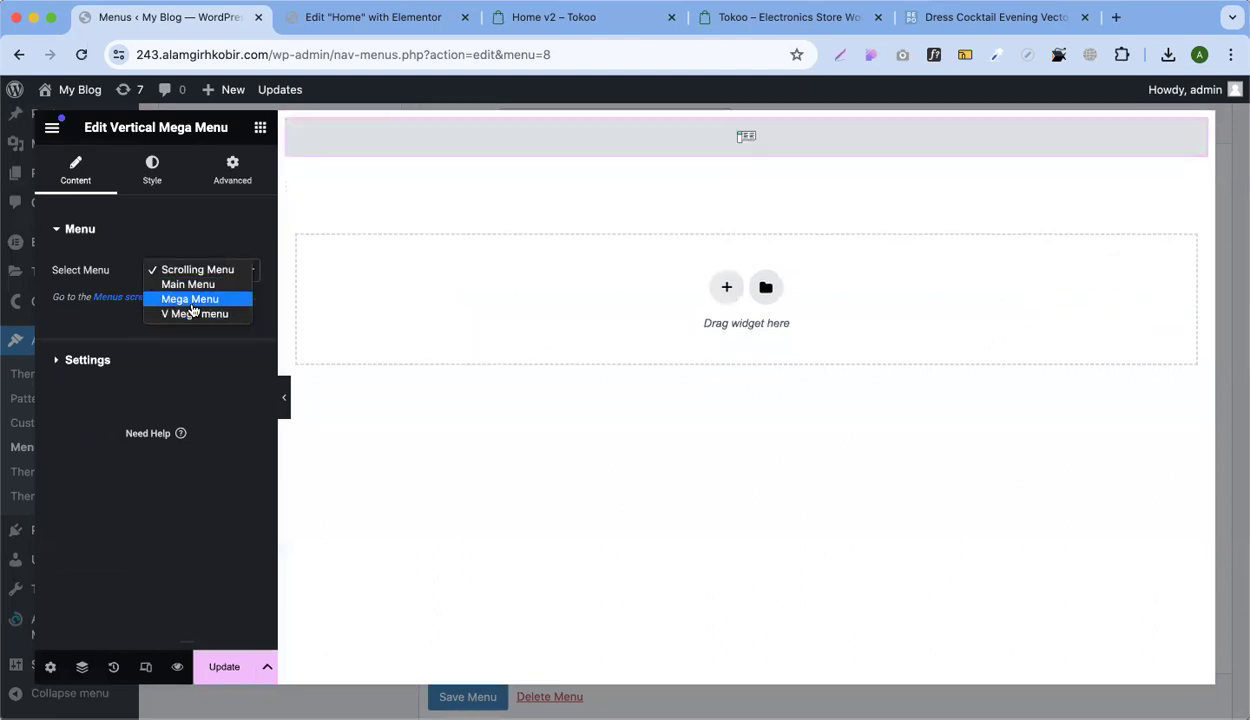
pyautogui.click(192, 313)
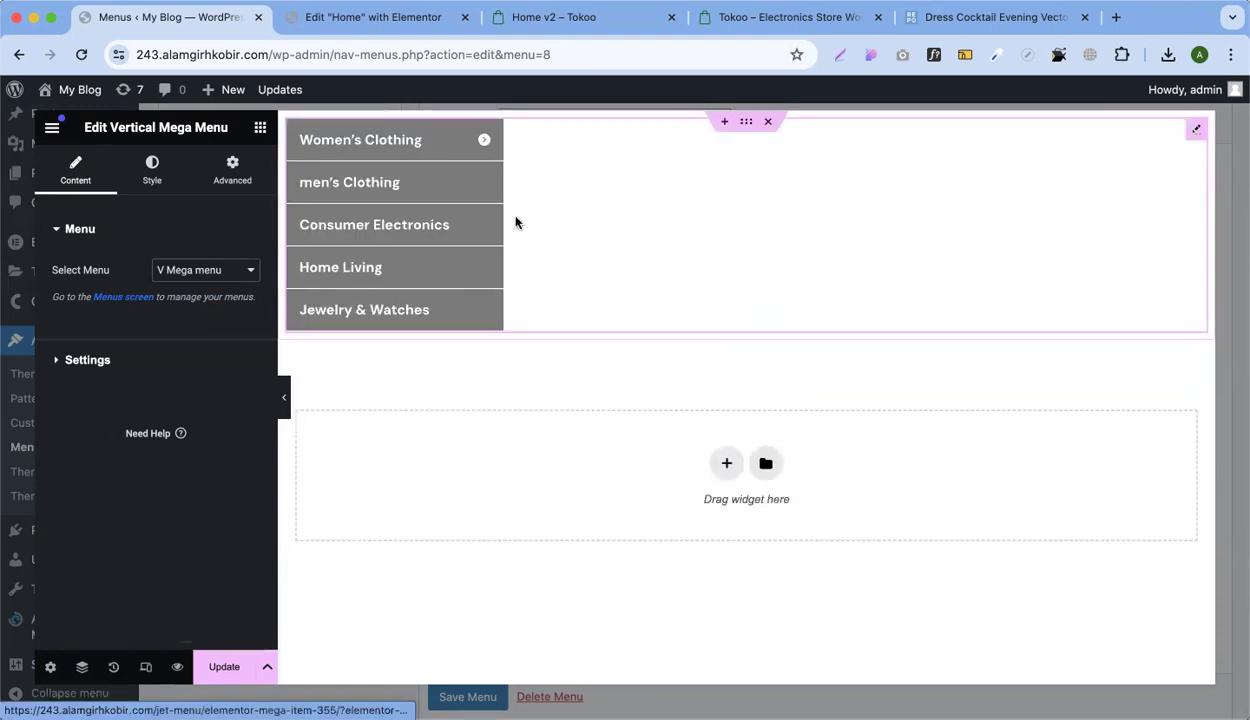
pyautogui.rightClick(615, 180)
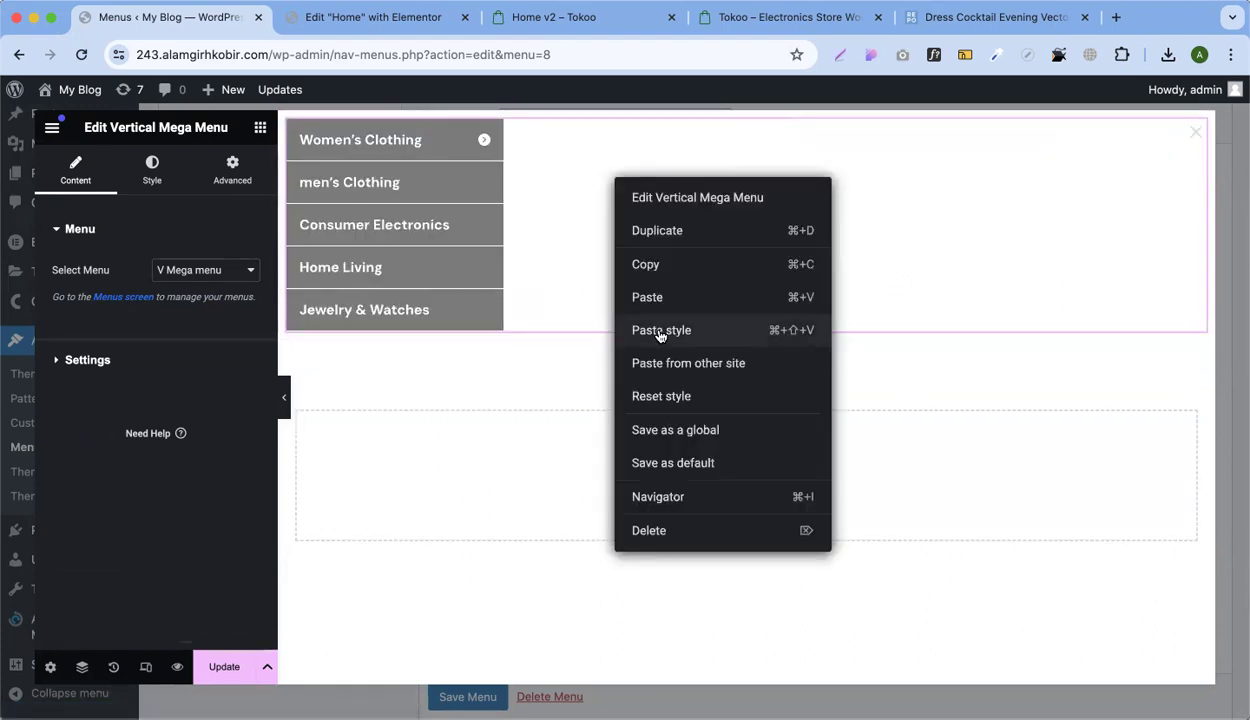
pyautogui.click(660, 333)
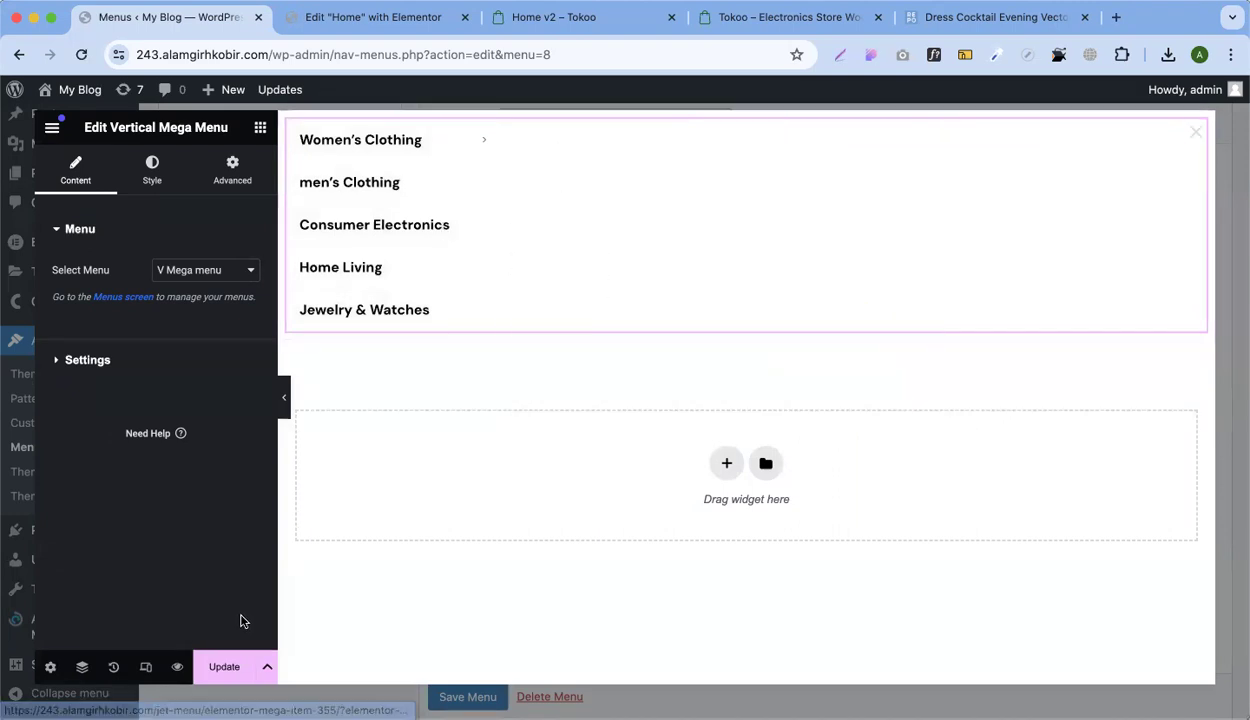
pyautogui.click(218, 669)
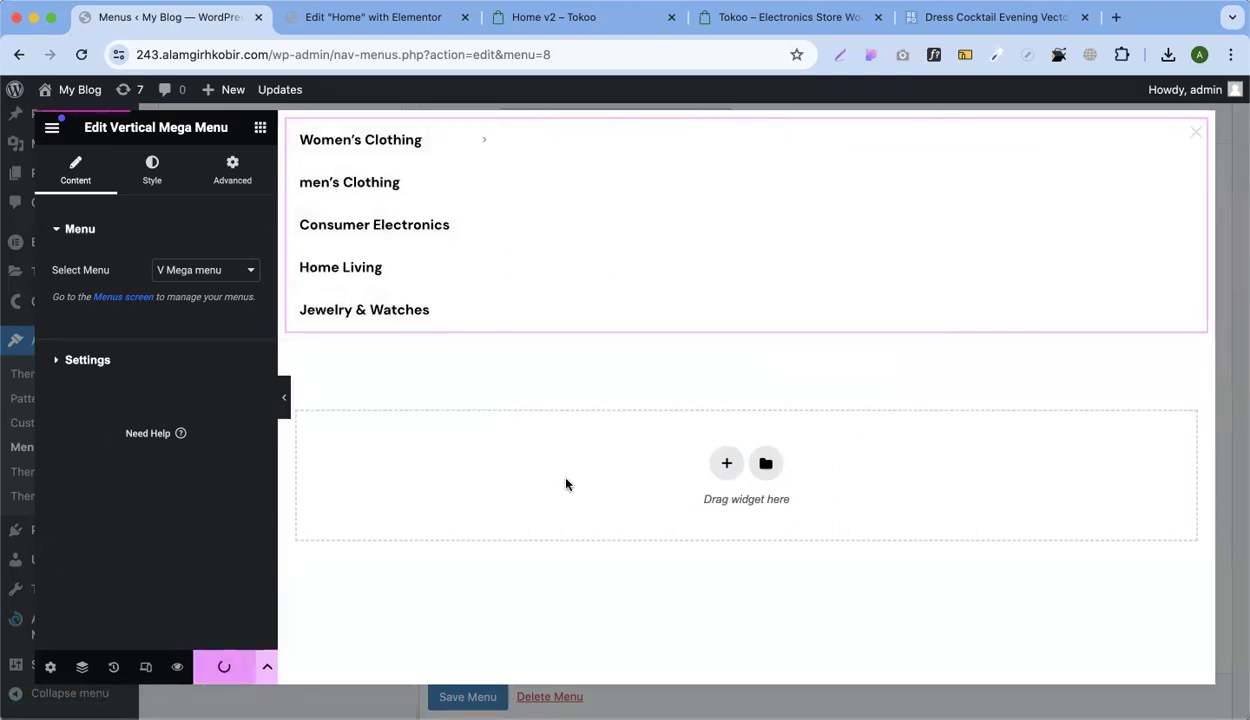
pyautogui.click(1195, 135)
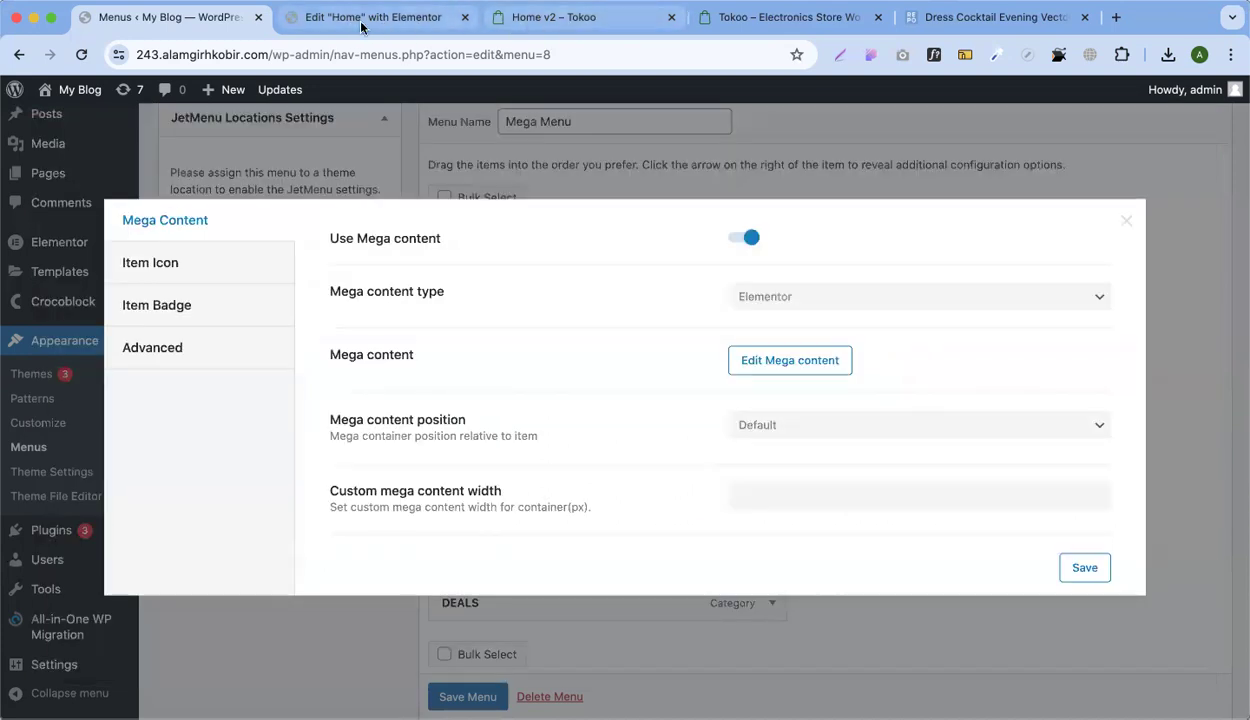
# Open the live site in a new tab and check the ALL CATEGORIES dropdown
pyautogui.moveTo(66, 131)
pyautogui.moveTo(93, 116); pyautogui.dragTo(293, 25)
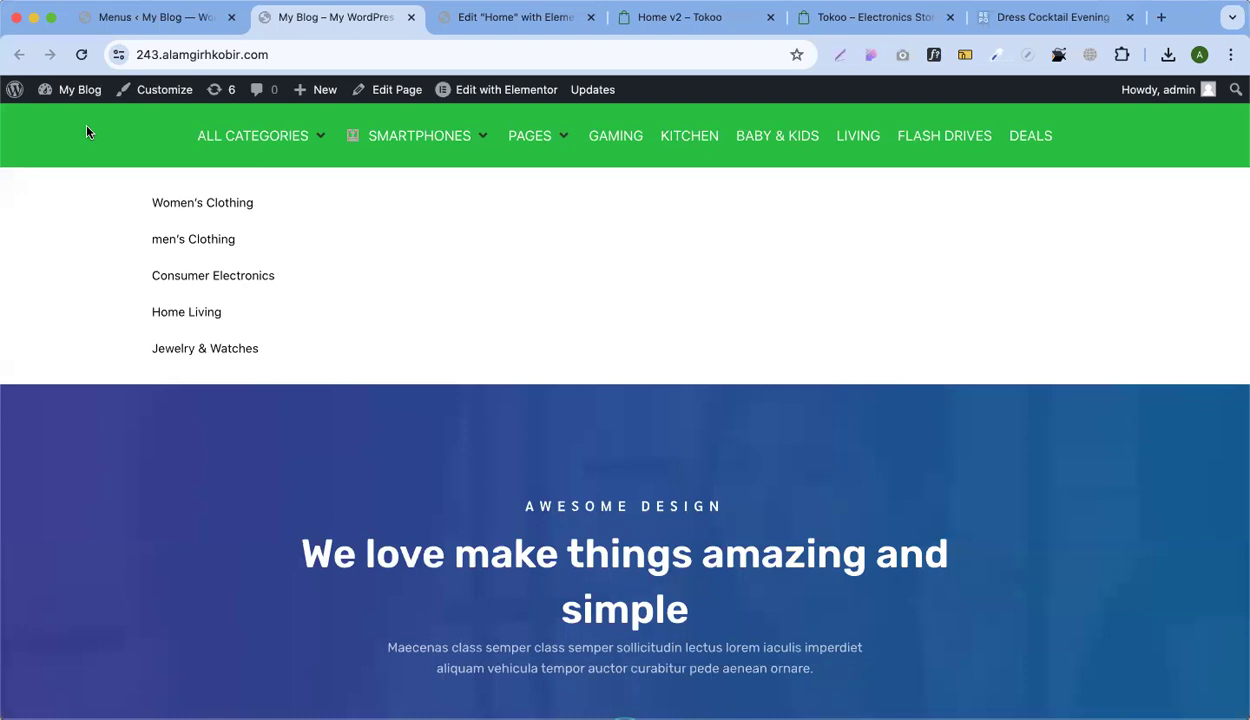
pyautogui.moveTo(228, 132)
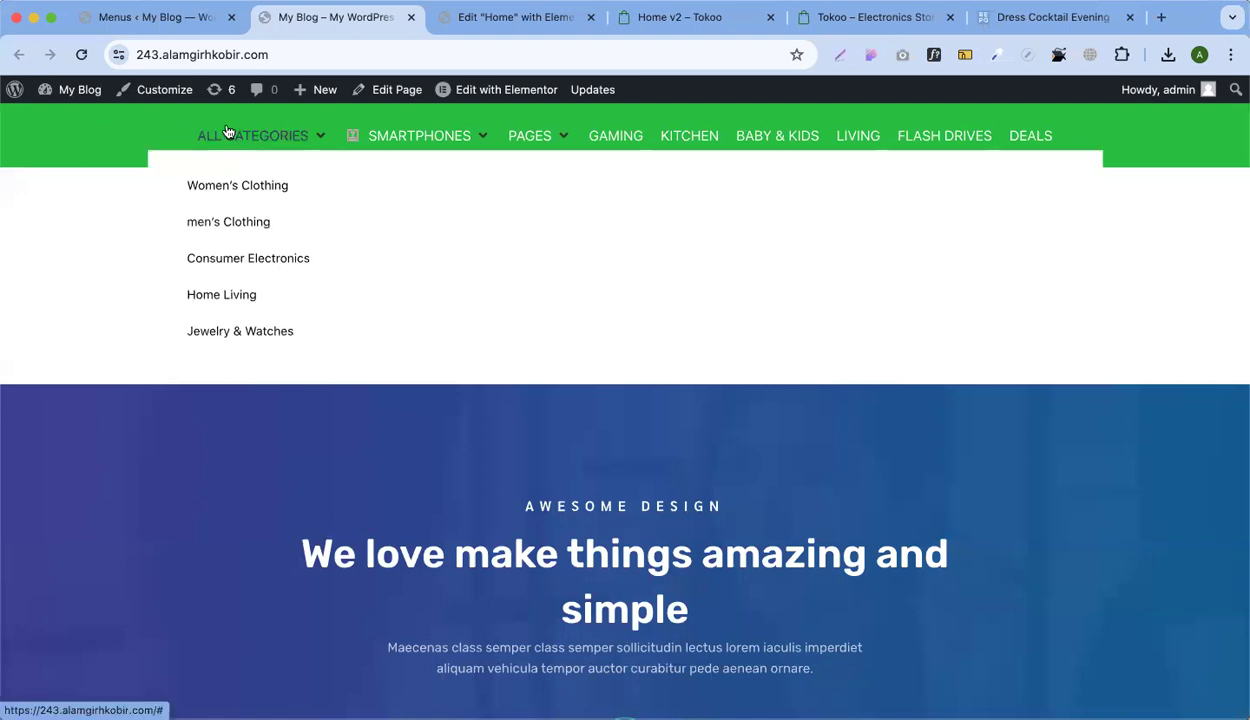
pyautogui.moveTo(241, 189)
pyautogui.moveTo(420, 146)
pyautogui.moveTo(248, 179)
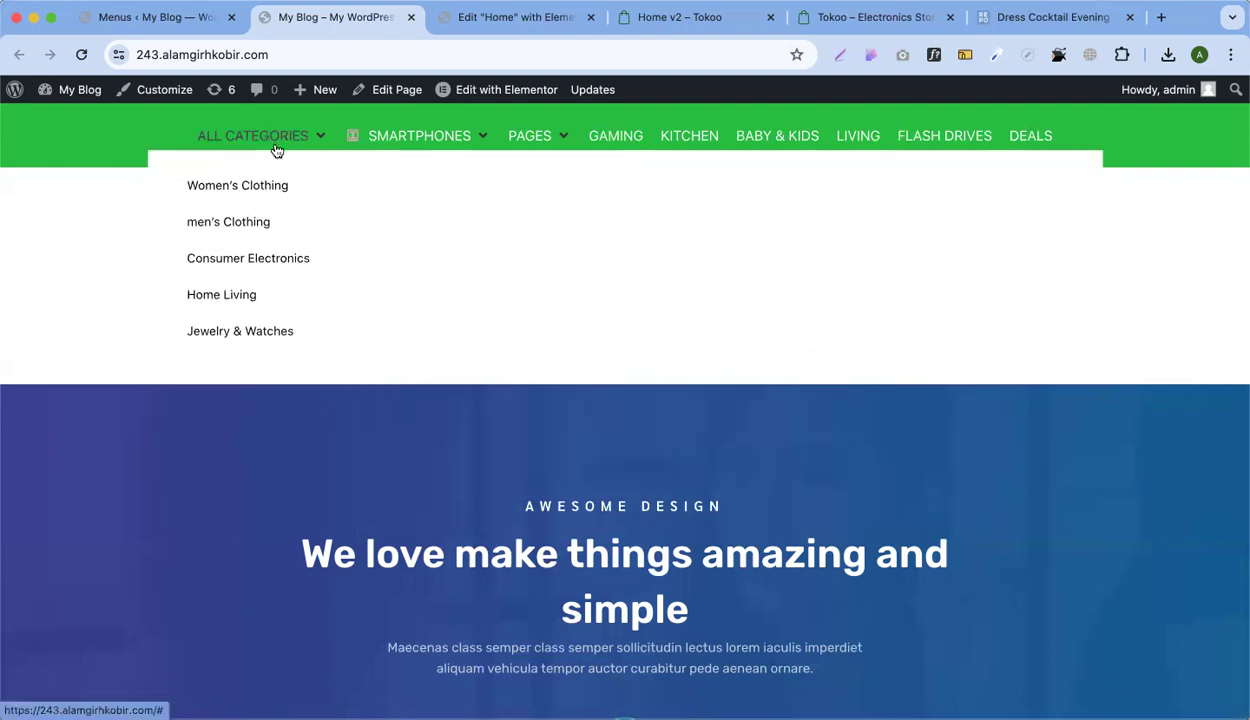
# Set the ALL CATEGORIES mega content position to Relative item with a custom width, save, and check the dropdown on the reloaded site
pyautogui.click(184, 21)
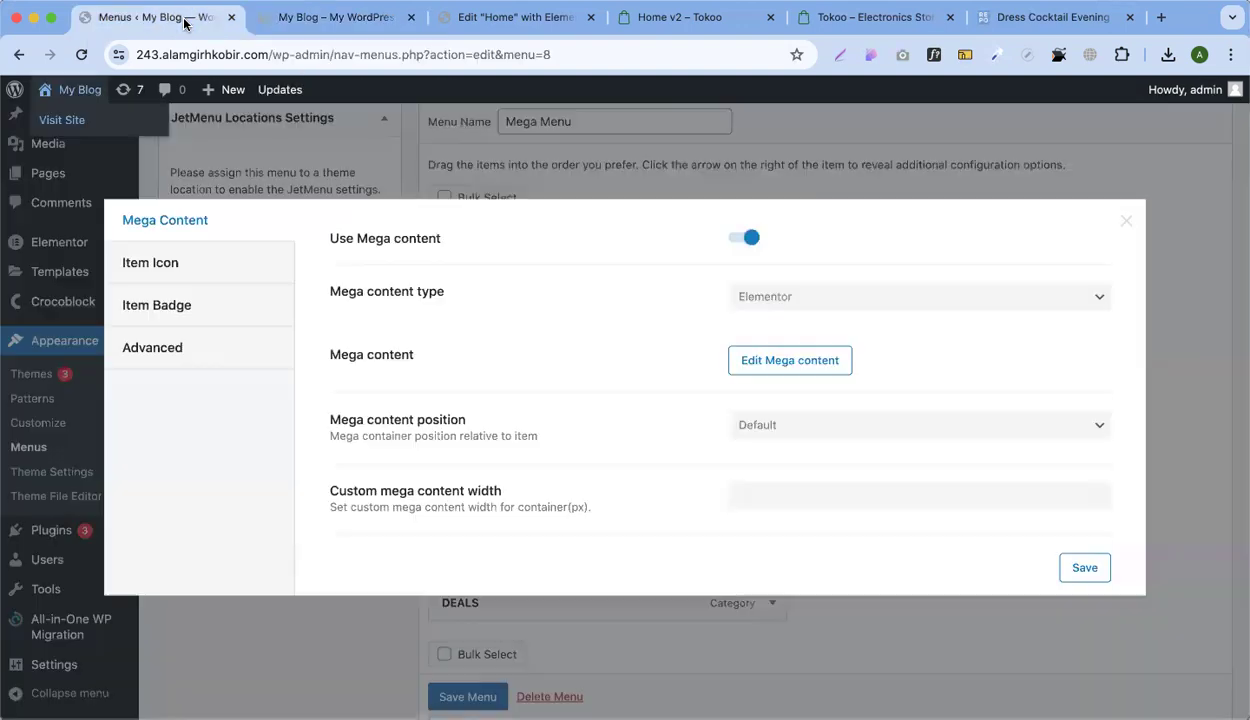
pyautogui.click(778, 424)
pyautogui.click(769, 441)
pyautogui.click(778, 494)
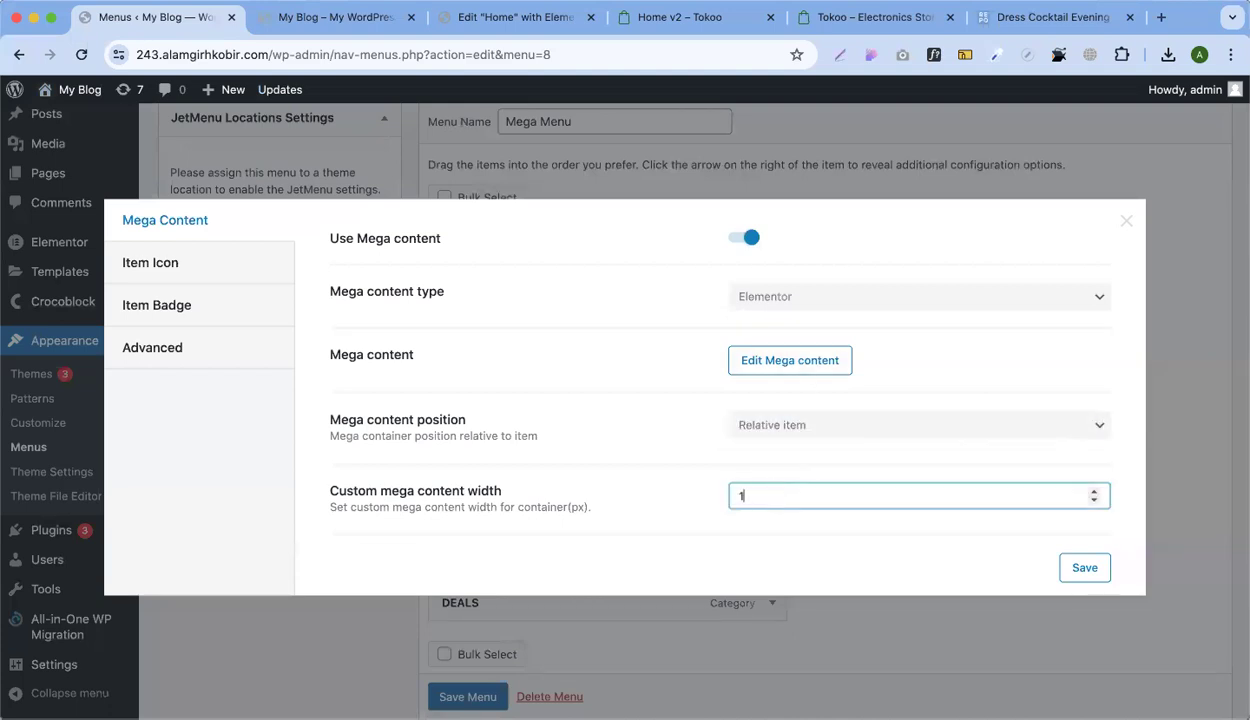
pyautogui.click(1086, 568)
pyautogui.click(275, 20)
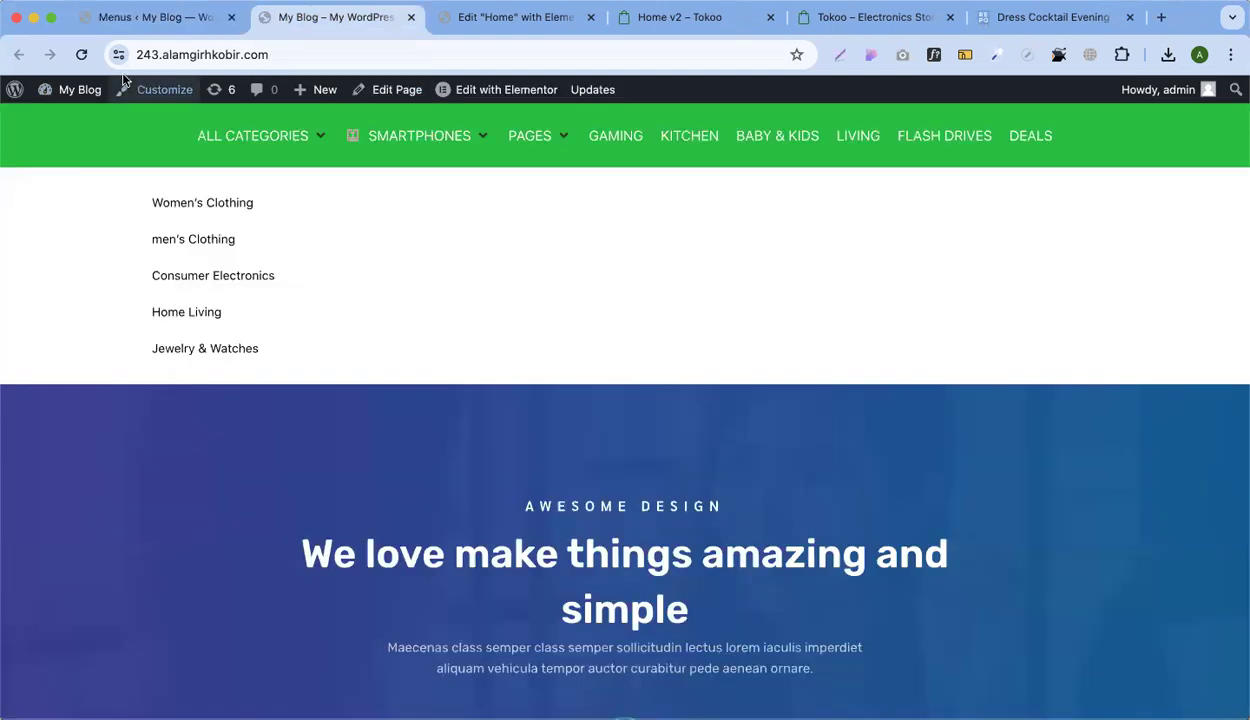
pyautogui.press('super+r')
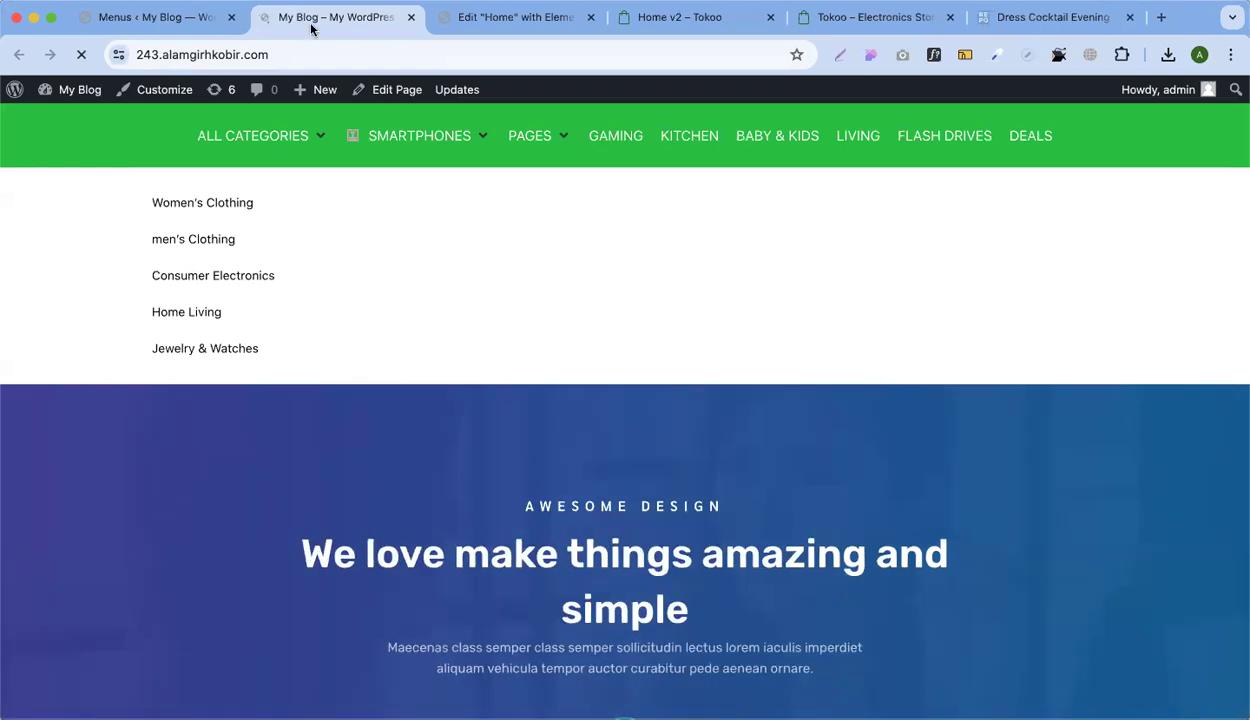
pyautogui.moveTo(282, 136)
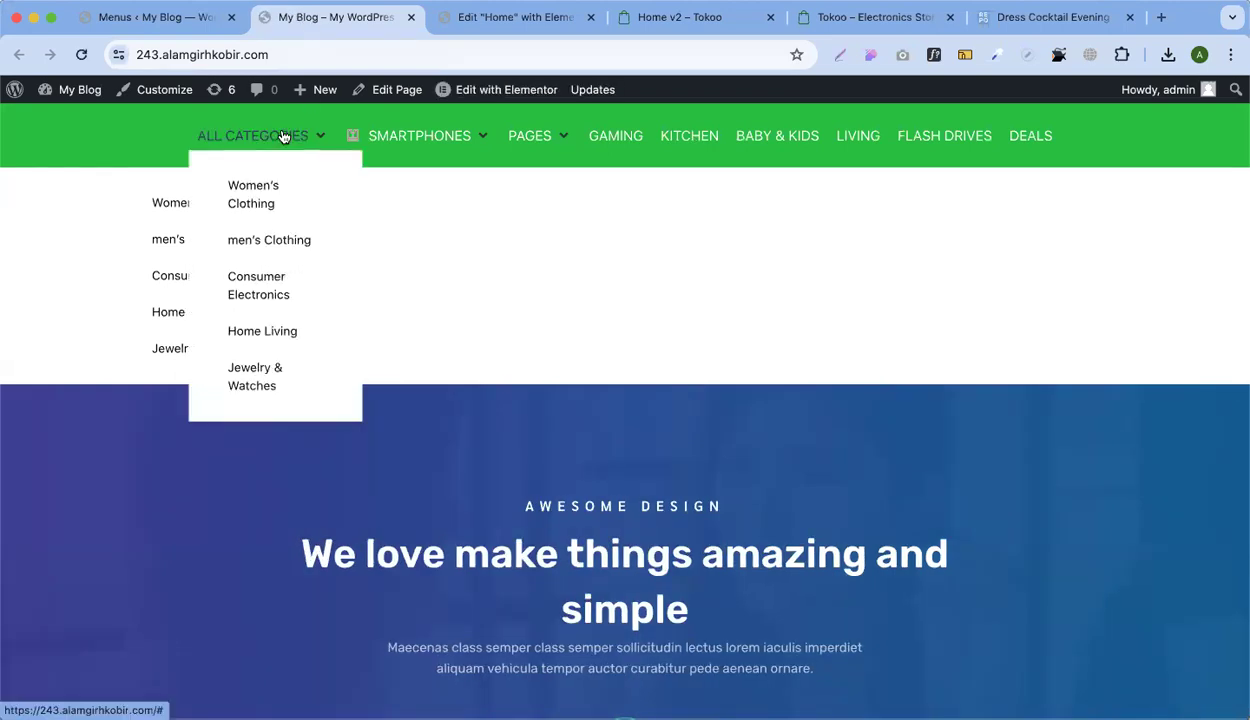
# Try a custom mega content width of 200 px for ALL CATEGORIES, save, and check the dropdown on the reloaded site
pyautogui.click(173, 20)
pyautogui.doubleClick(738, 497)
pyautogui.write('200')
pyautogui.click(1095, 569)
pyautogui.click(250, 20)
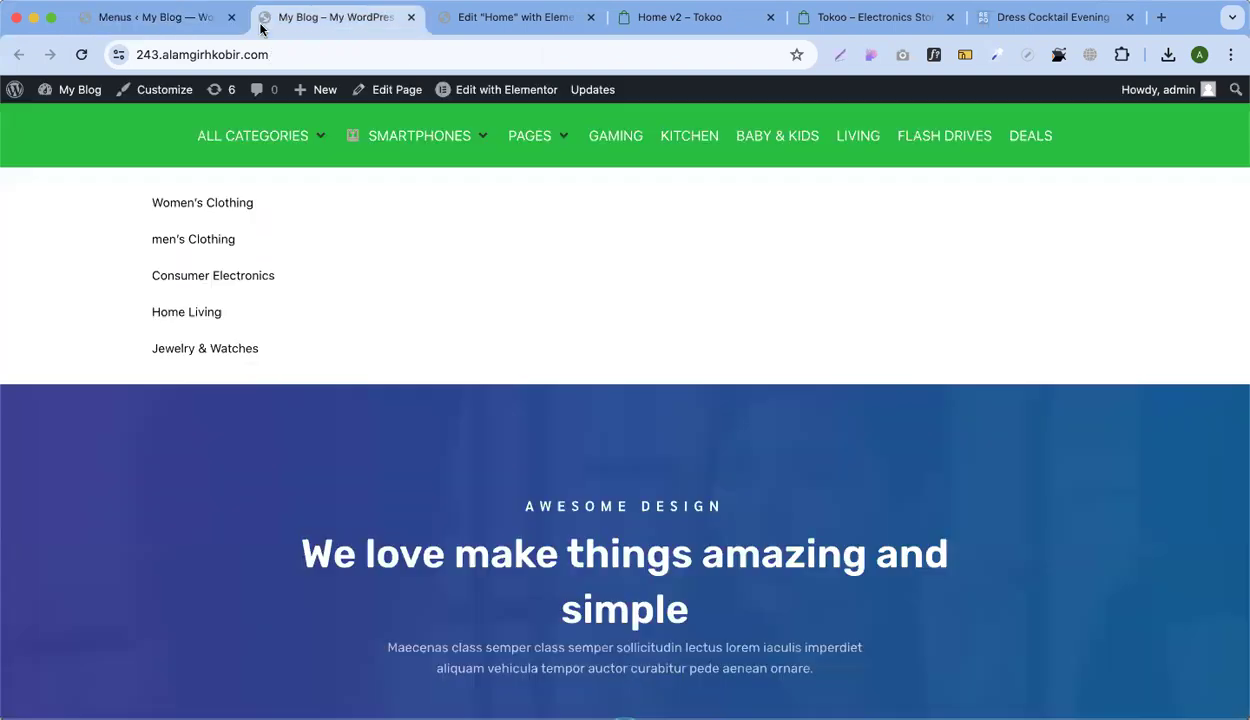
pyautogui.click(83, 54)
pyautogui.moveTo(240, 147)
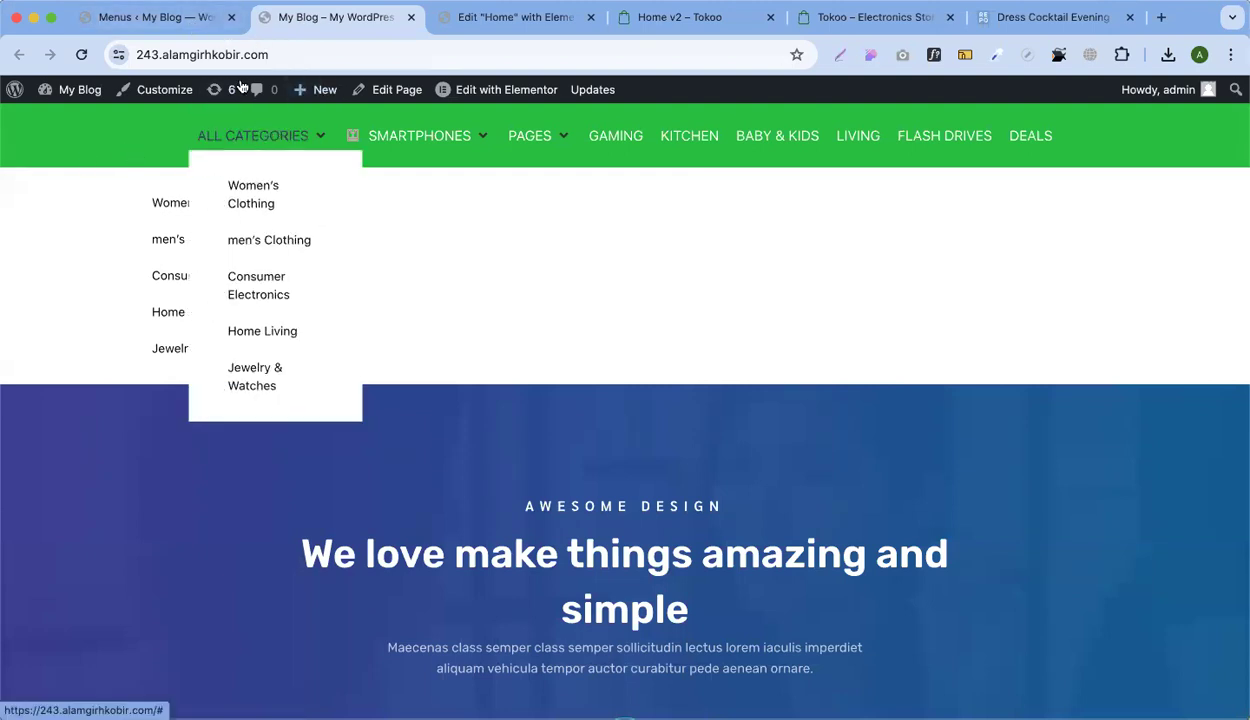
# Set the ALL CATEGORIES custom mega content width to 250 px, save, and check the dropdown and Women's Clothing submenu on the reloaded site
pyautogui.click(173, 27)
pyautogui.doubleClick(748, 493)
pyautogui.click(756, 495)
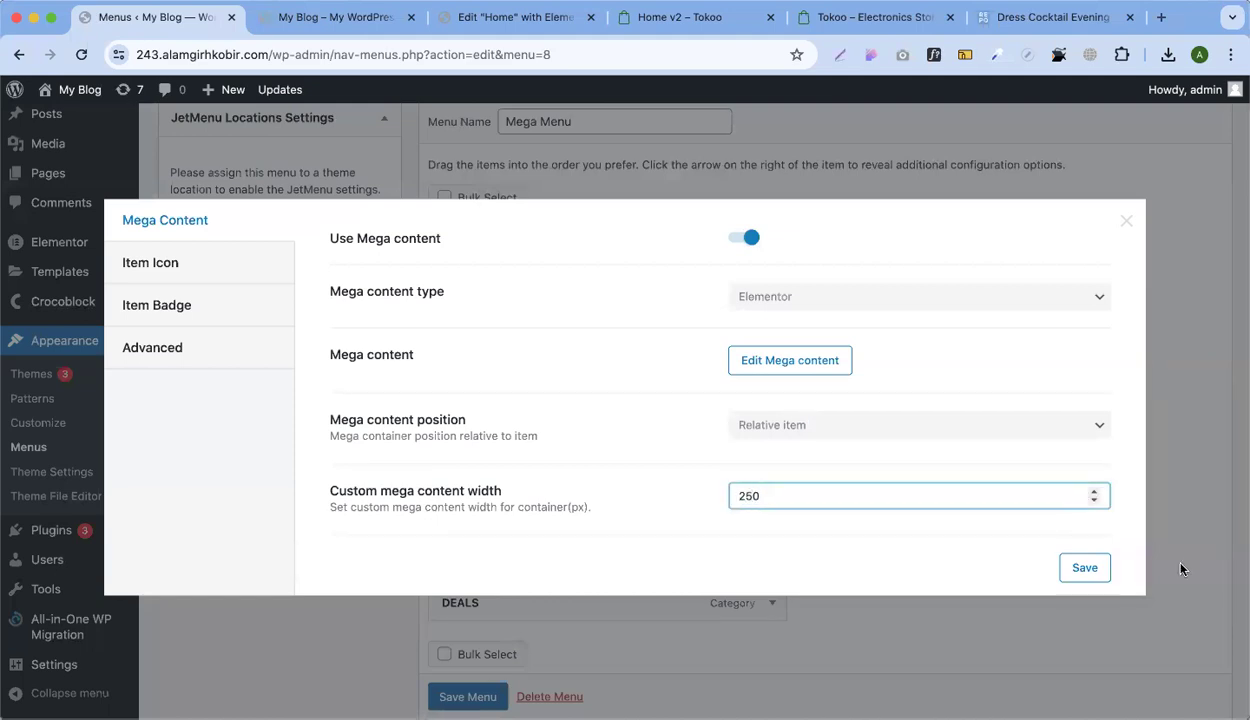
pyautogui.click(1084, 567)
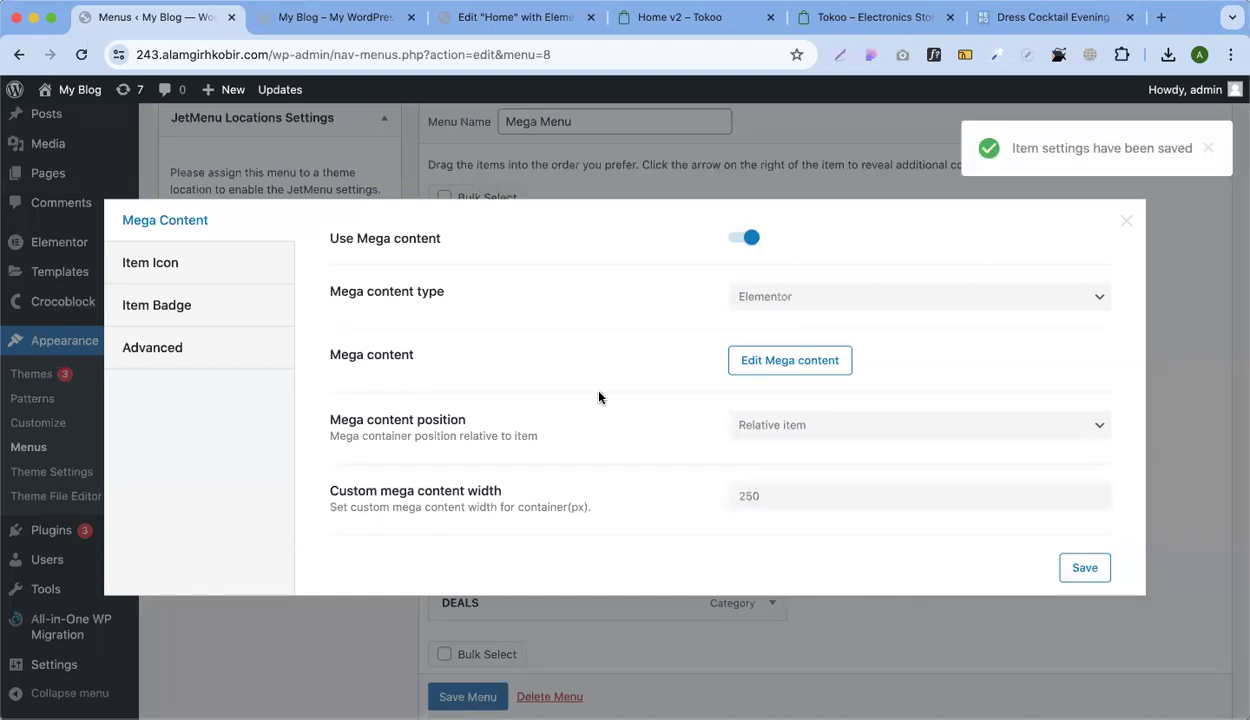
pyautogui.click(285, 18)
pyautogui.click(81, 55)
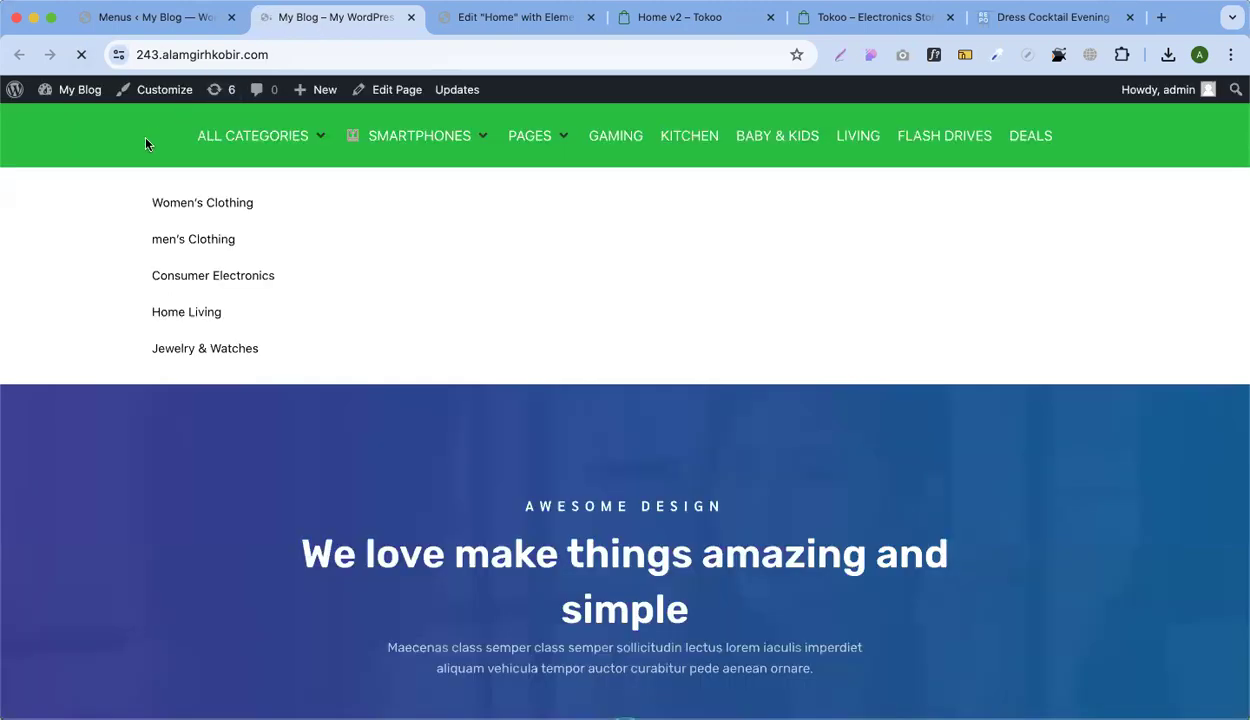
pyautogui.moveTo(229, 131)
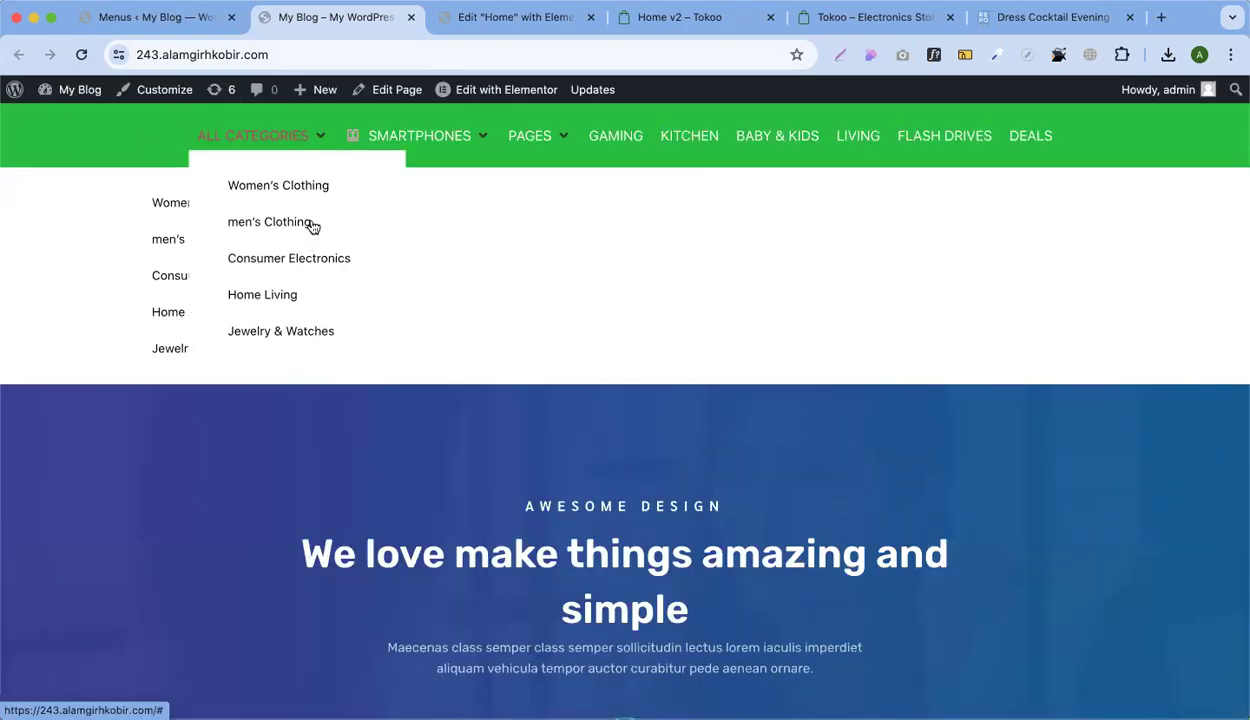
pyautogui.moveTo(291, 185)
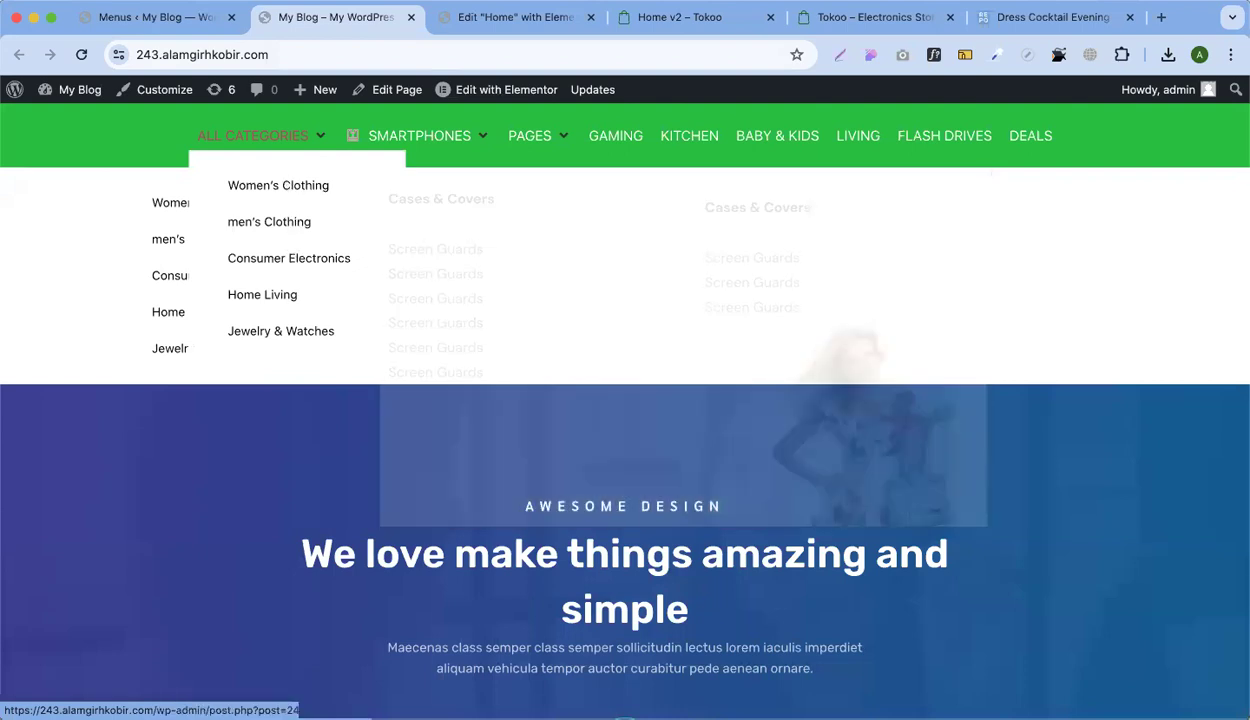
# Compare the ALL CATEGORIES submenu placement on the Tokoo Home v2 demo with the site's own dropdown
pyautogui.click(690, 20)
pyautogui.click(826, 20)
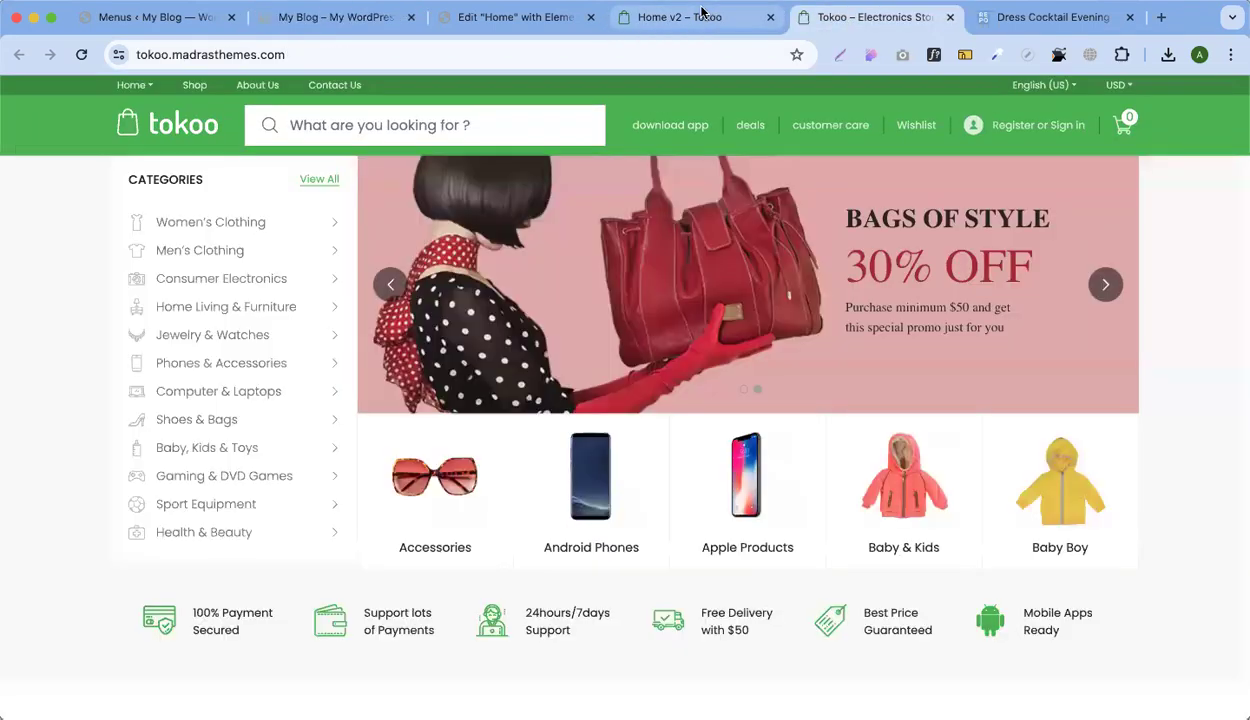
pyautogui.click(685, 20)
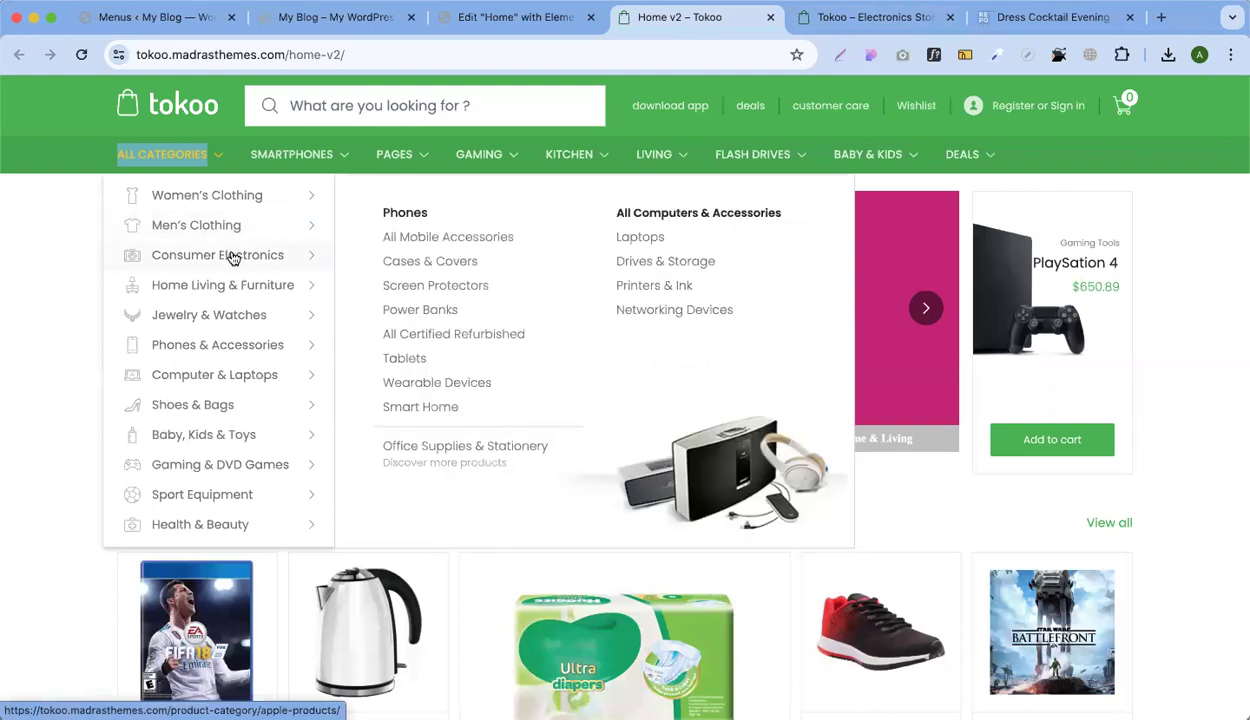
pyautogui.click(288, 22)
pyautogui.moveTo(260, 189)
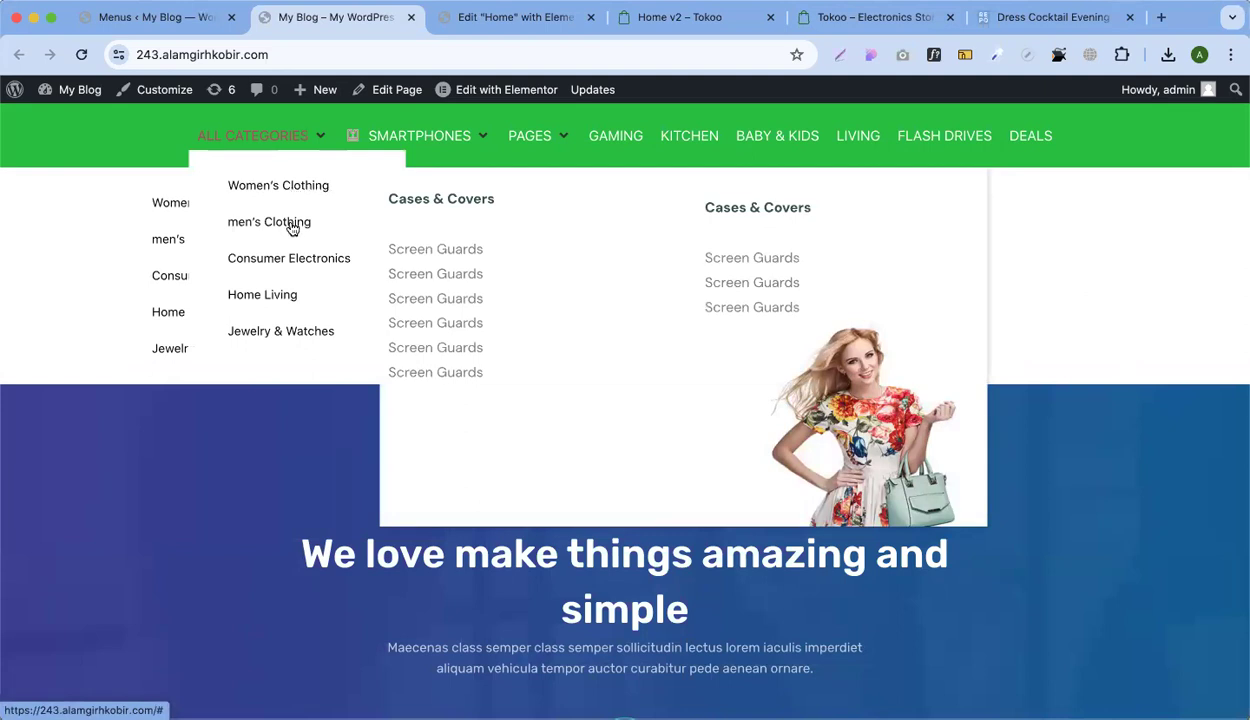
# Return to the Menus admin page, close the ALL CATEGORIES item settings, and load the V Mega menu for editing
pyautogui.click(184, 22)
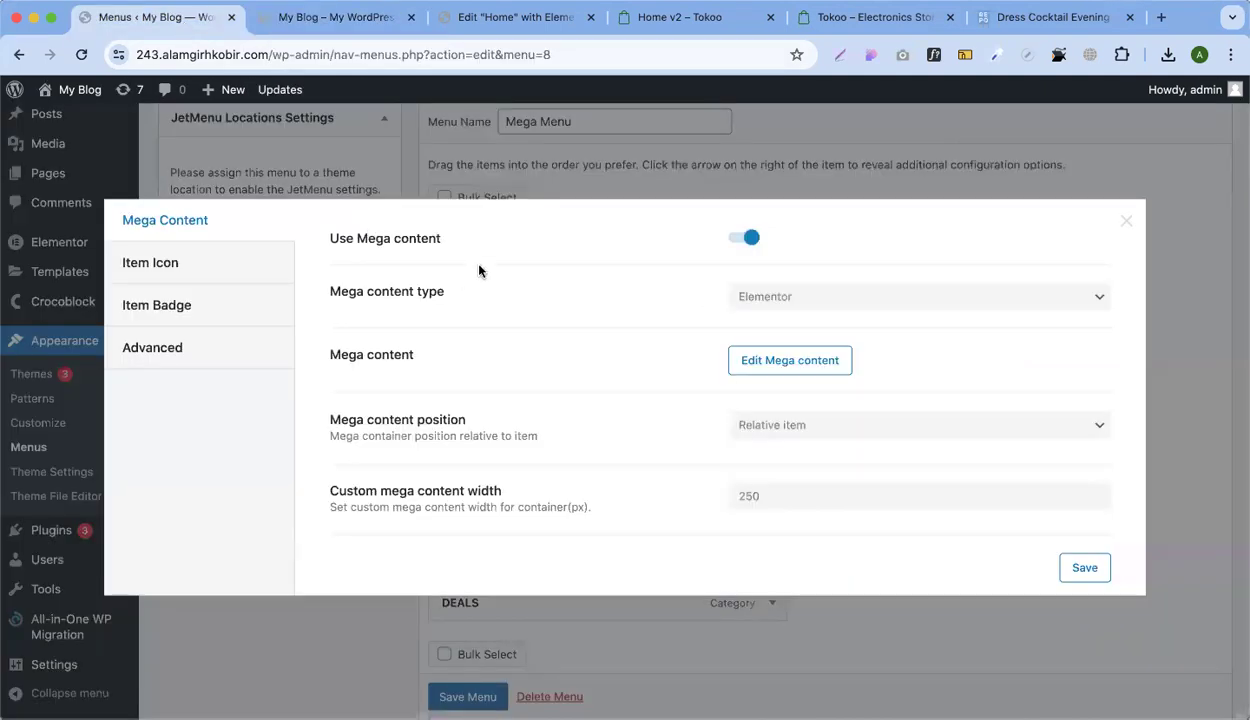
pyautogui.click(398, 163)
pyautogui.scroll(3, 628, 211)
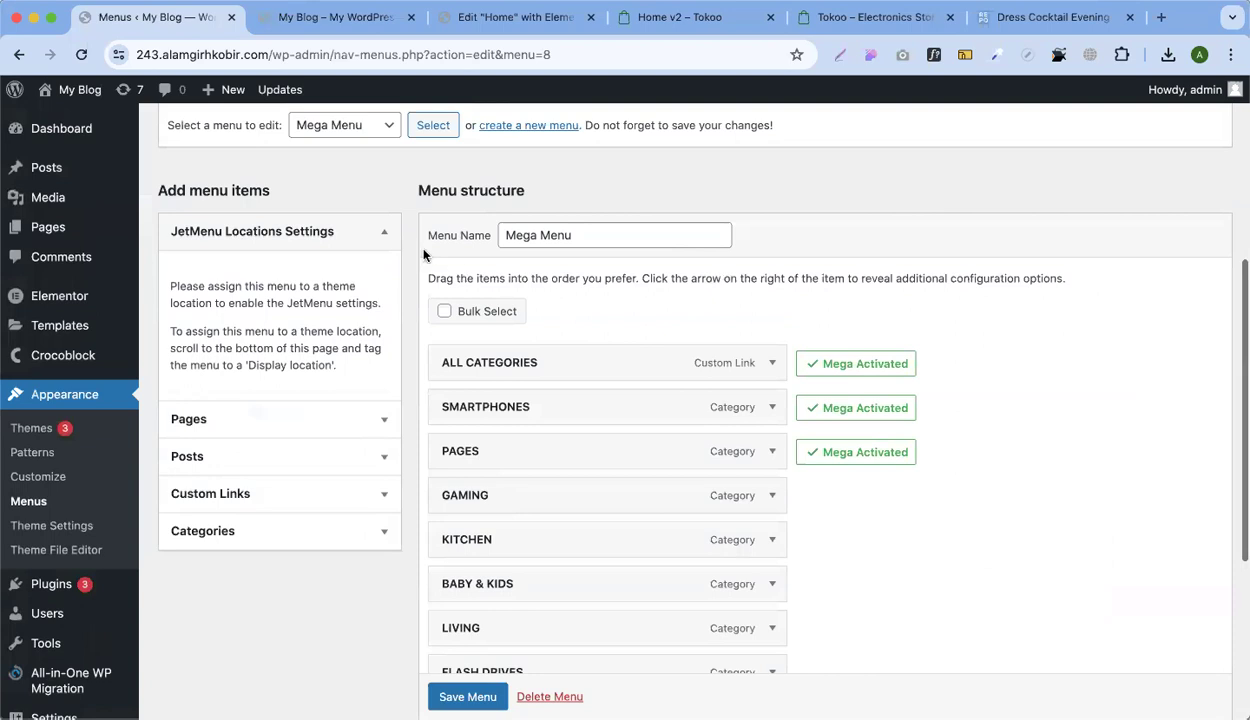
pyautogui.click(362, 131)
pyautogui.click(355, 153)
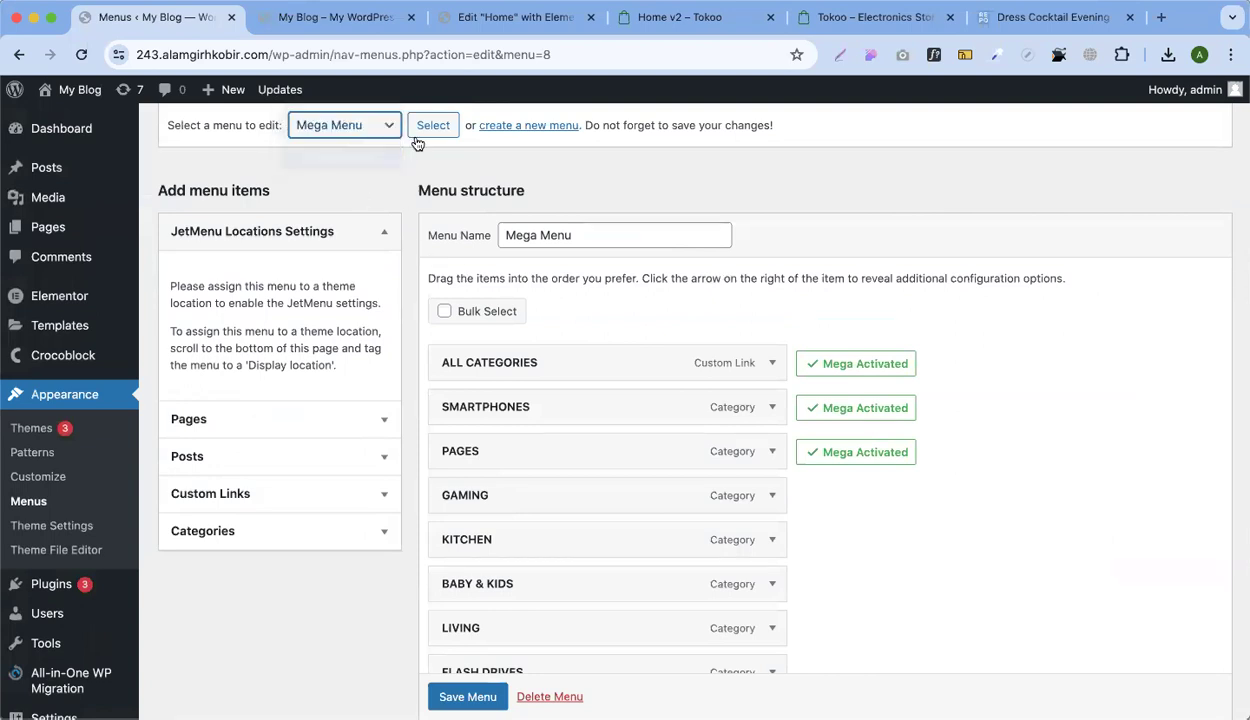
pyautogui.click(433, 128)
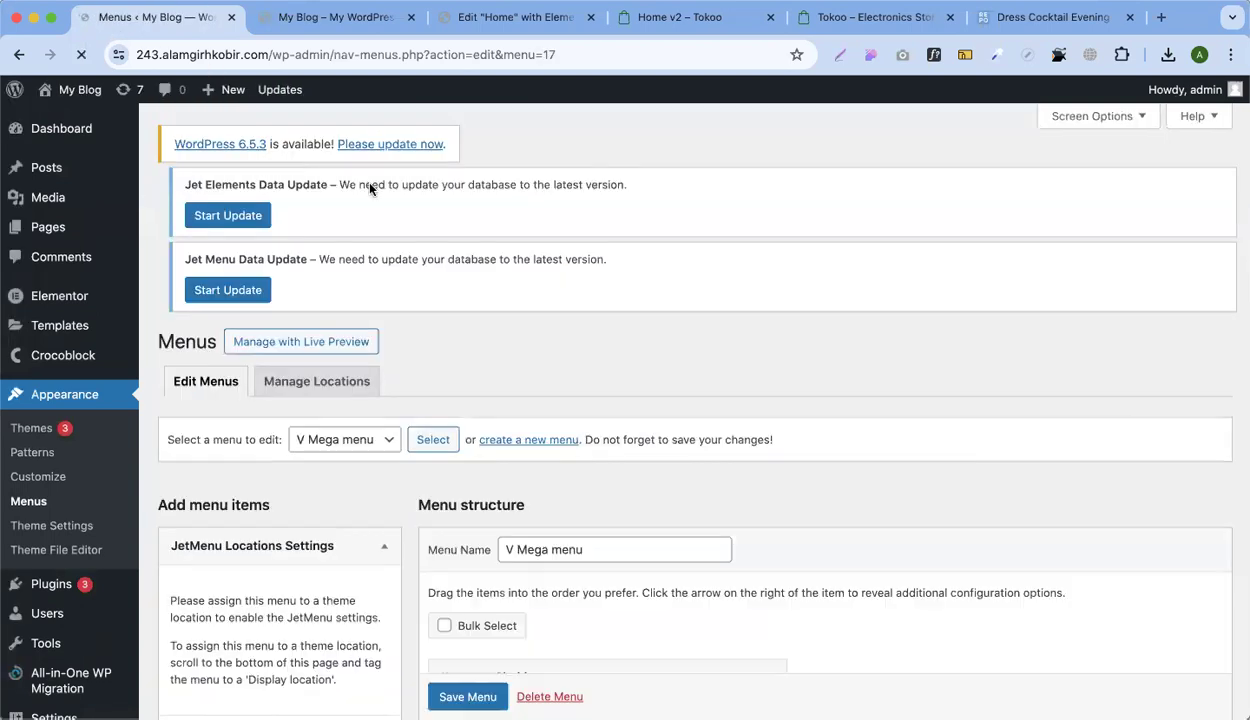
# Review the Women's Clothing item's mega content position and custom width settings, and close them without changes
pyautogui.scroll(-5, 608, 315)
pyautogui.moveTo(904, 240)
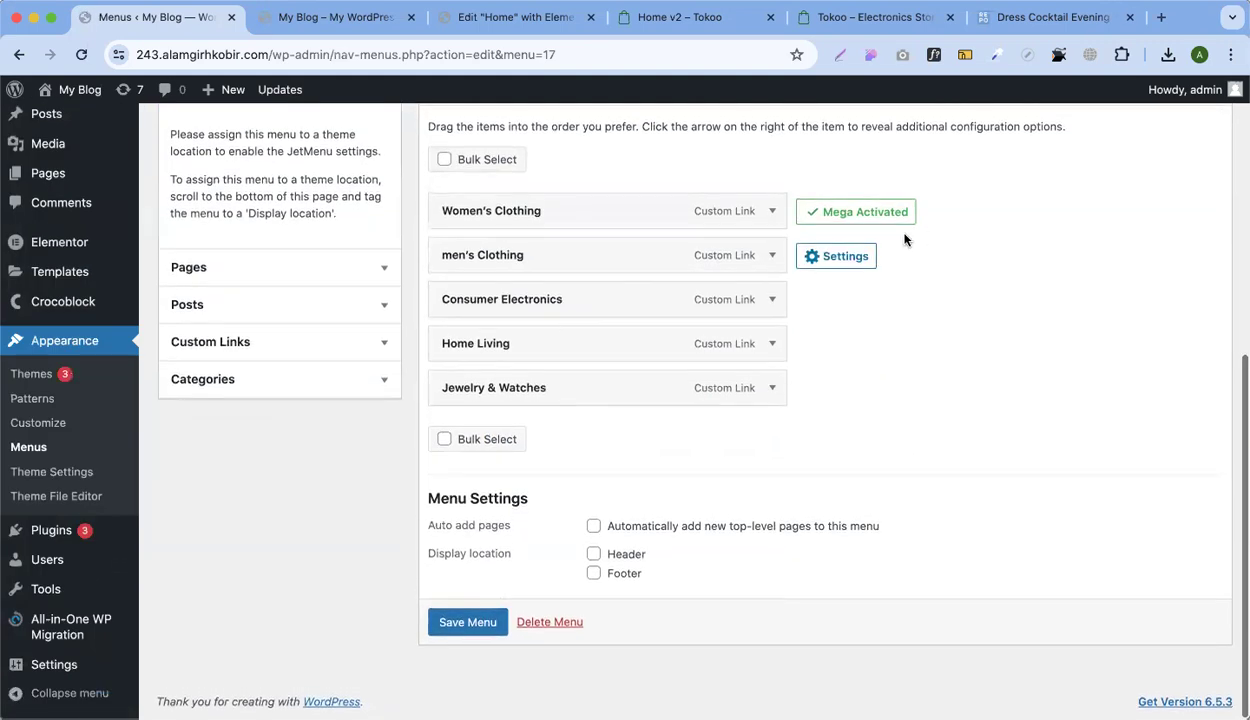
pyautogui.click(962, 213)
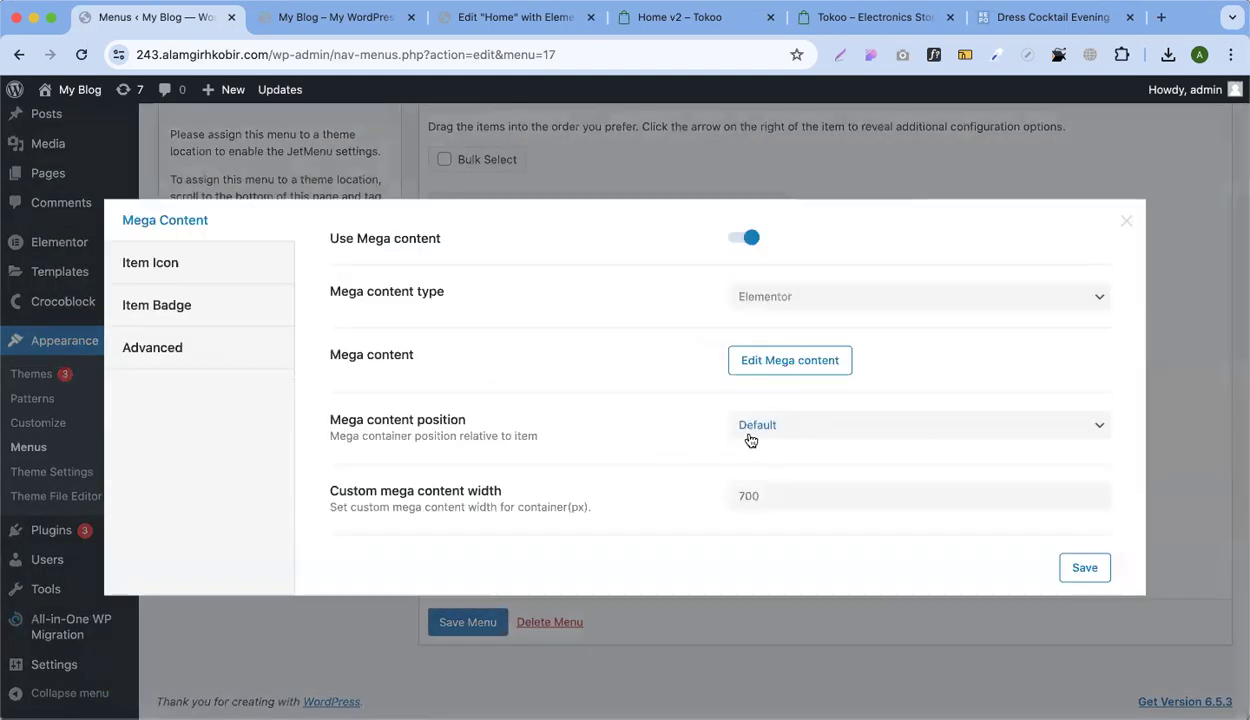
pyautogui.click(771, 427)
pyautogui.click(758, 428)
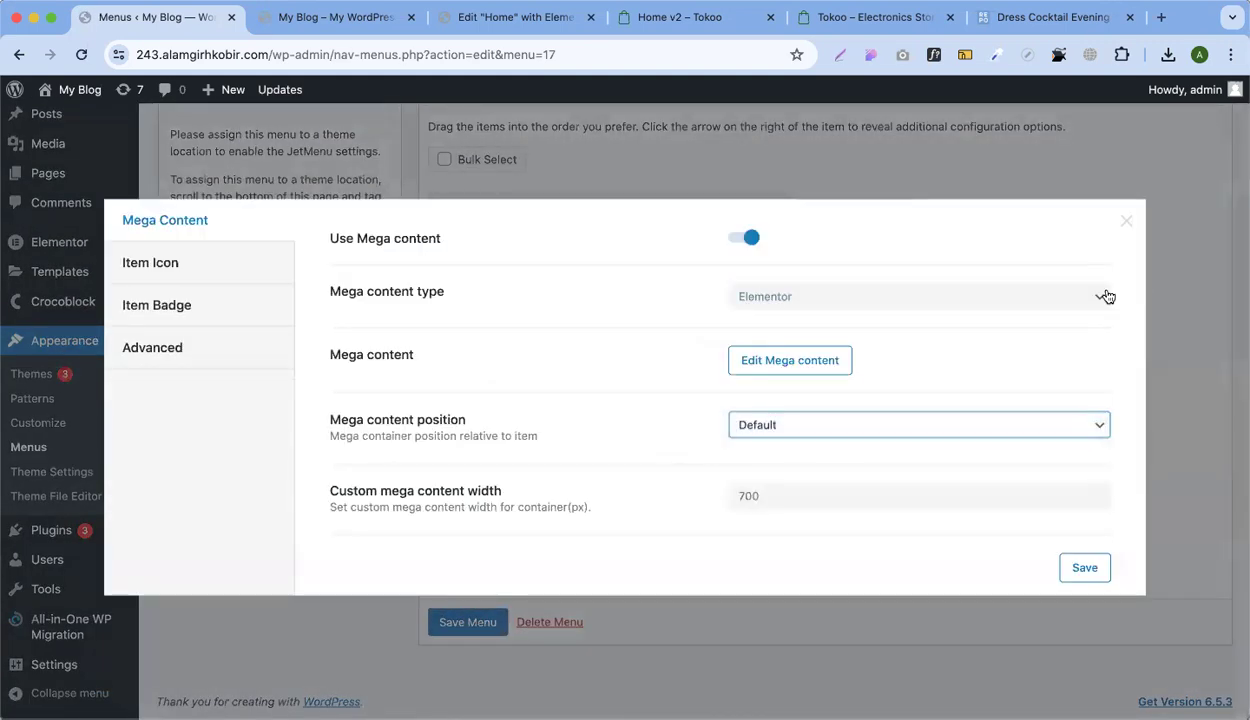
pyautogui.click(1127, 222)
pyautogui.scroll(5, 748, 335)
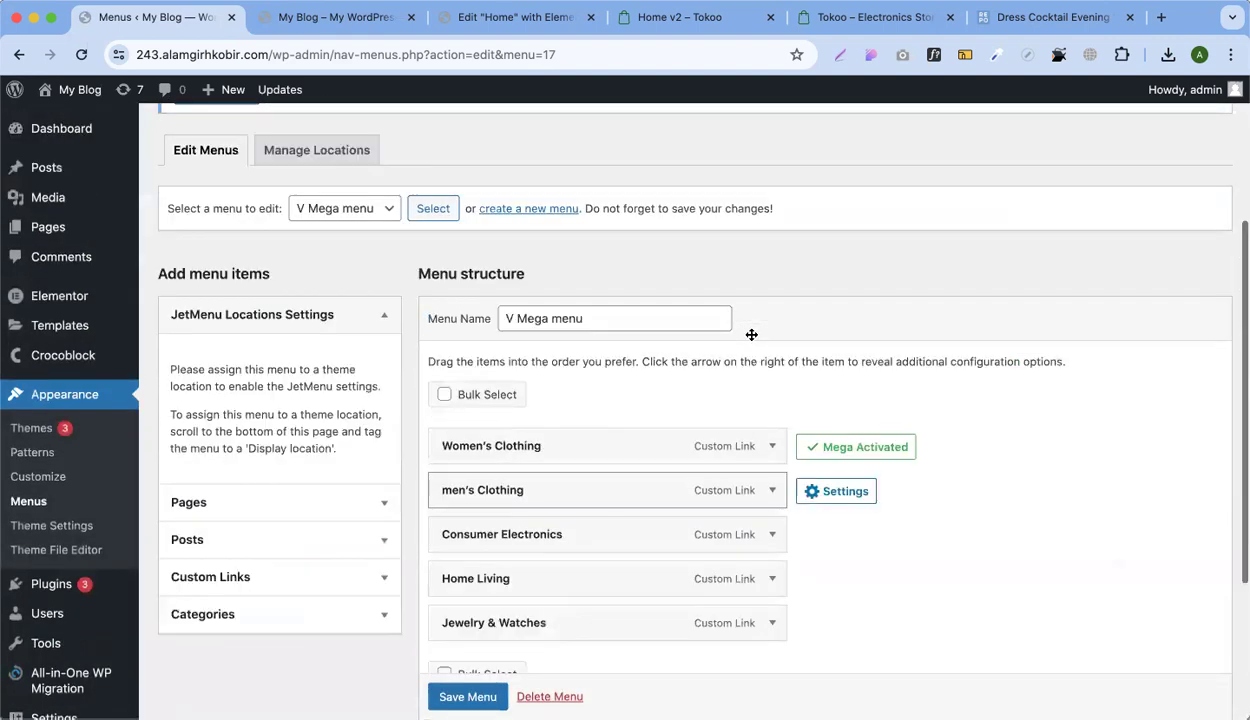
pyautogui.scroll(3, 716, 304)
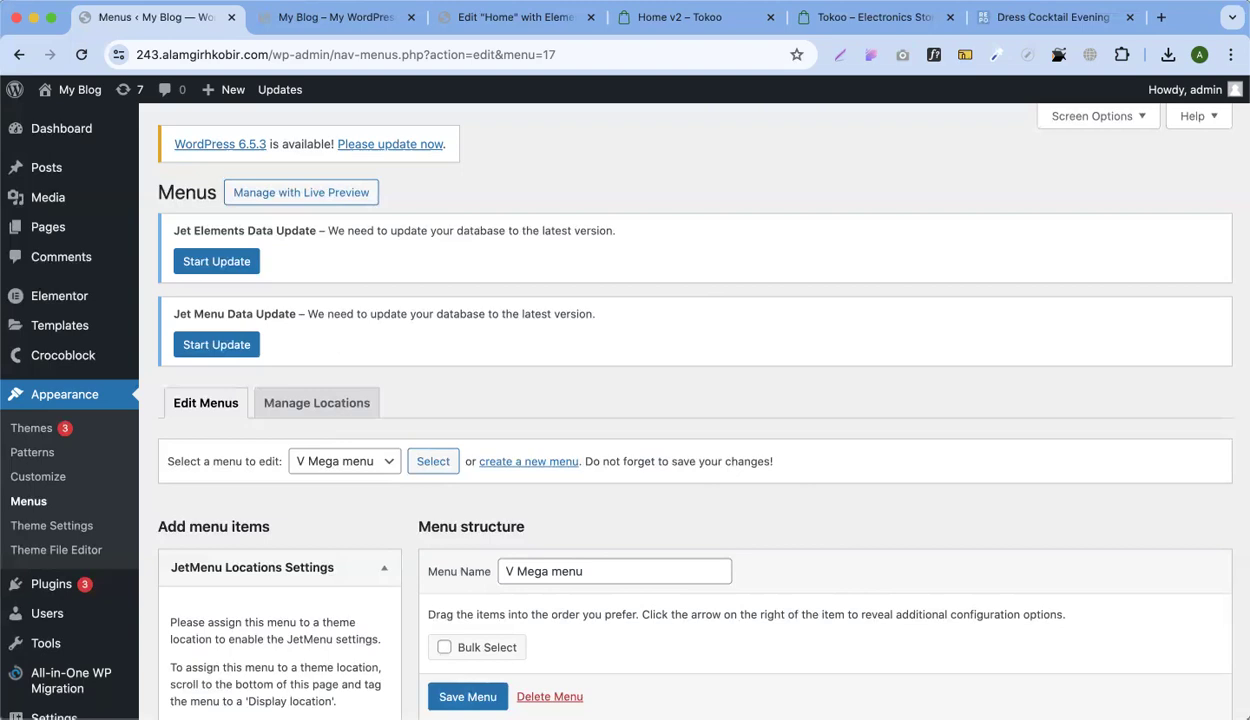
# Compare the Tokoo Home v2 demo's horizontal menu with the vertical CATEGORIES menu on the Tokoo Electronics Store demo
pyautogui.click(661, 20)
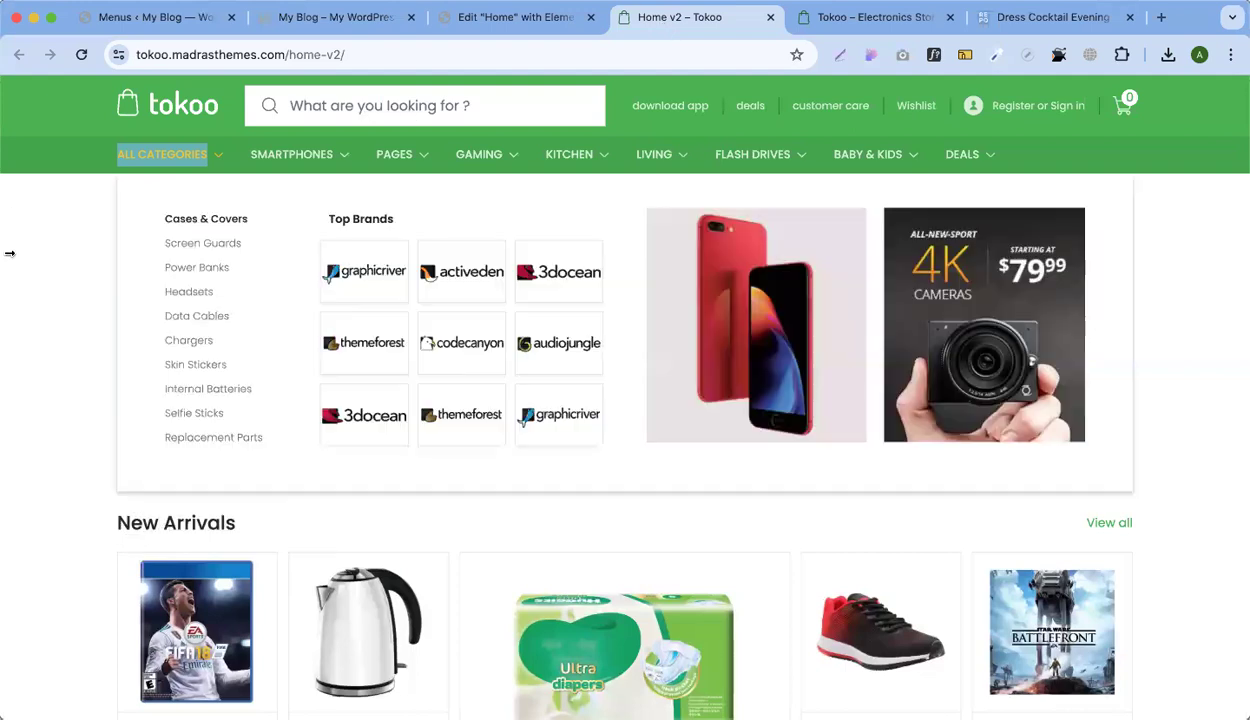
pyautogui.click(10, 267)
pyautogui.moveTo(152, 167)
pyautogui.moveTo(191, 238)
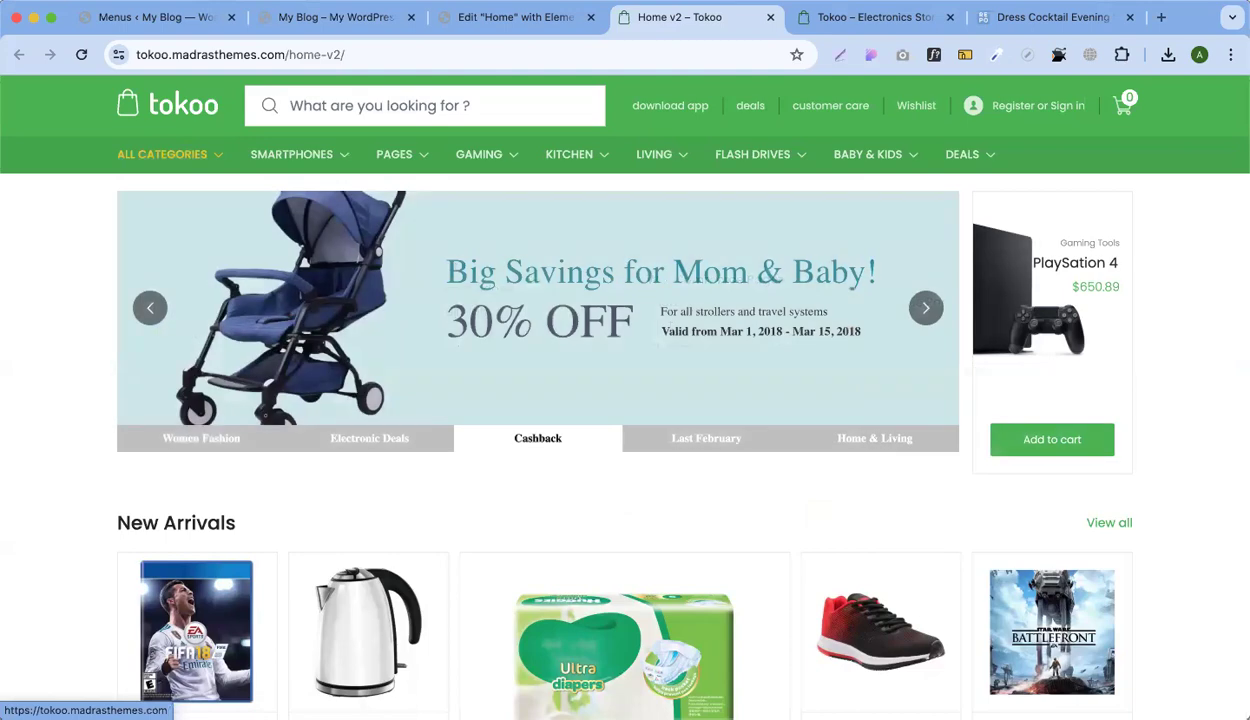
pyautogui.click(823, 17)
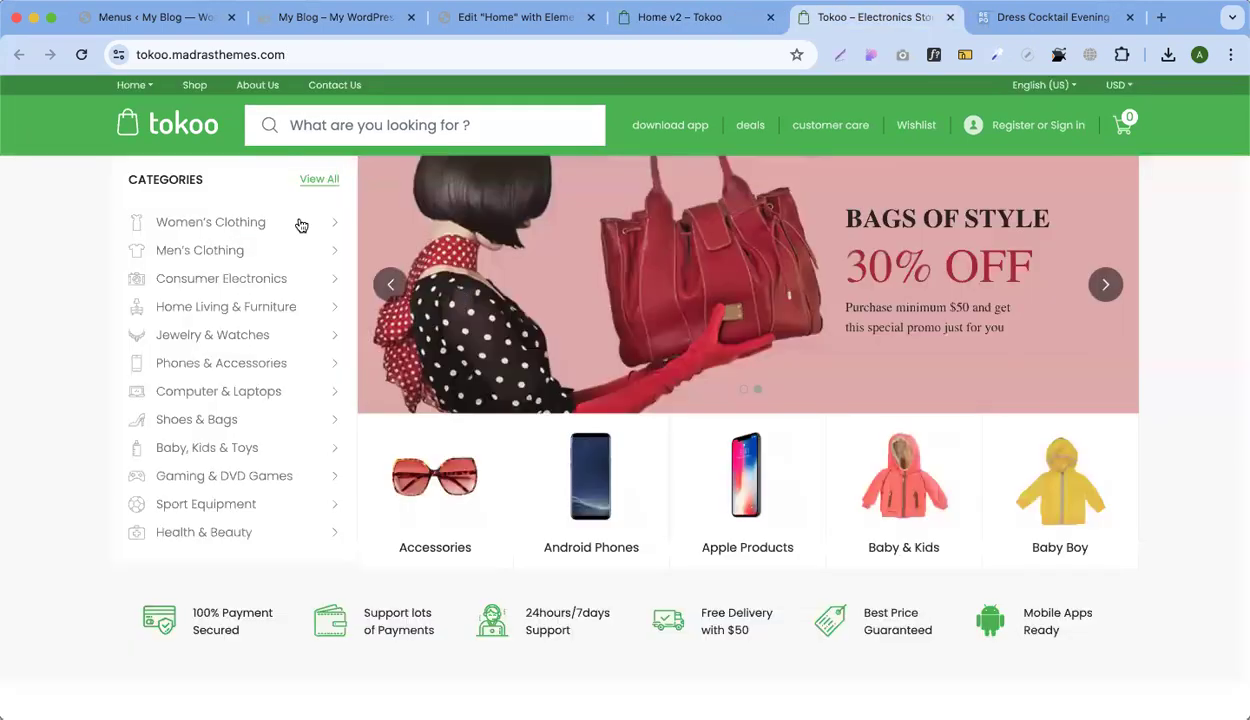
pyautogui.click(663, 18)
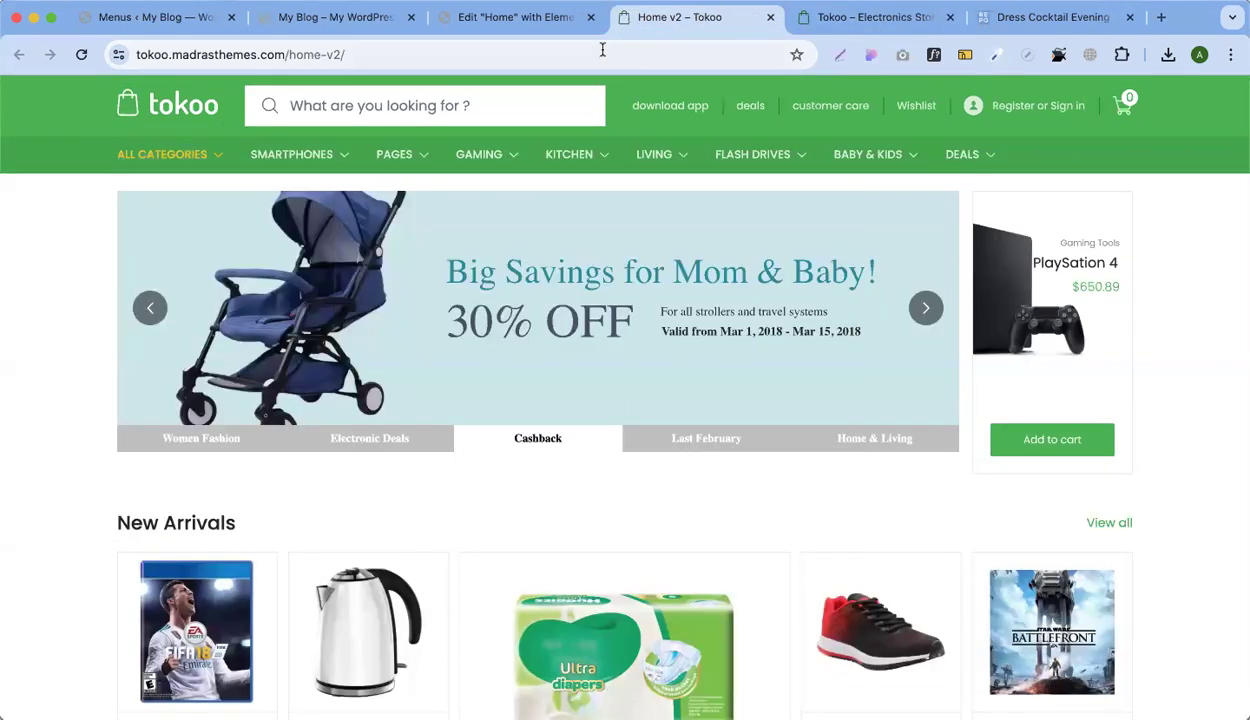
# Review the Tokoo Home v2 page from header to product sections, including the header's account and cart elements
pyautogui.click(354, 56)
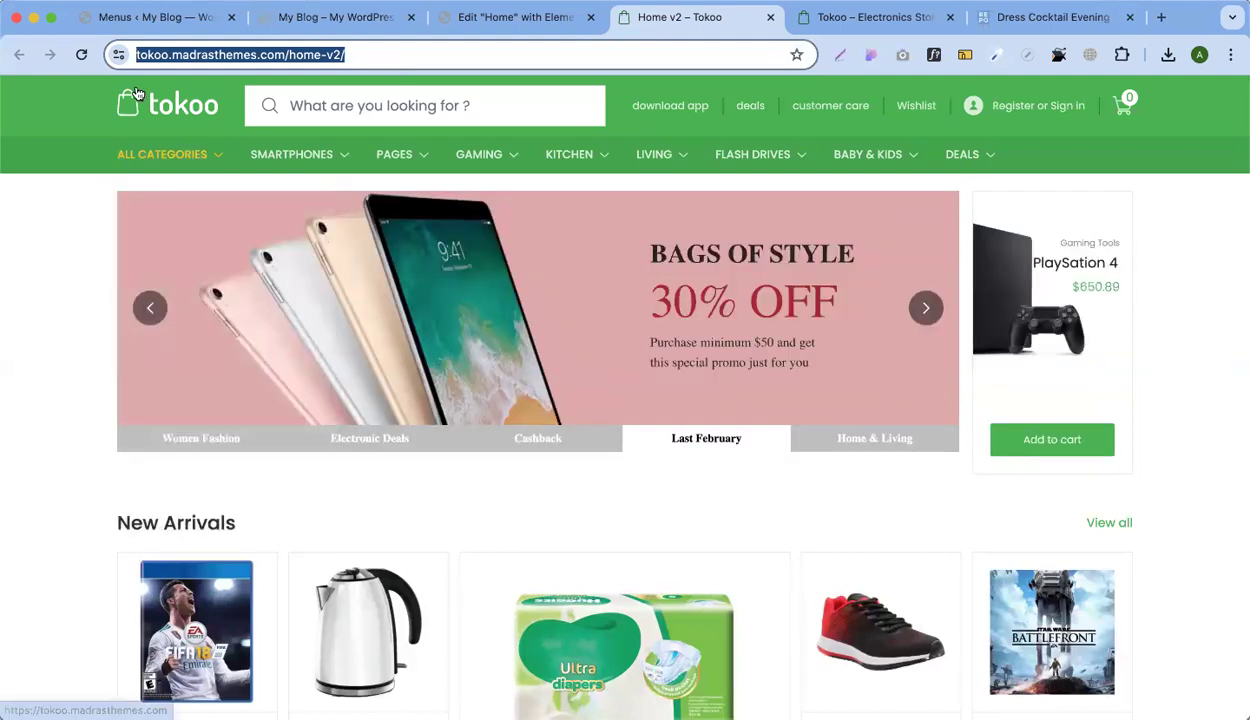
pyautogui.scroll(-20, 647, 507)
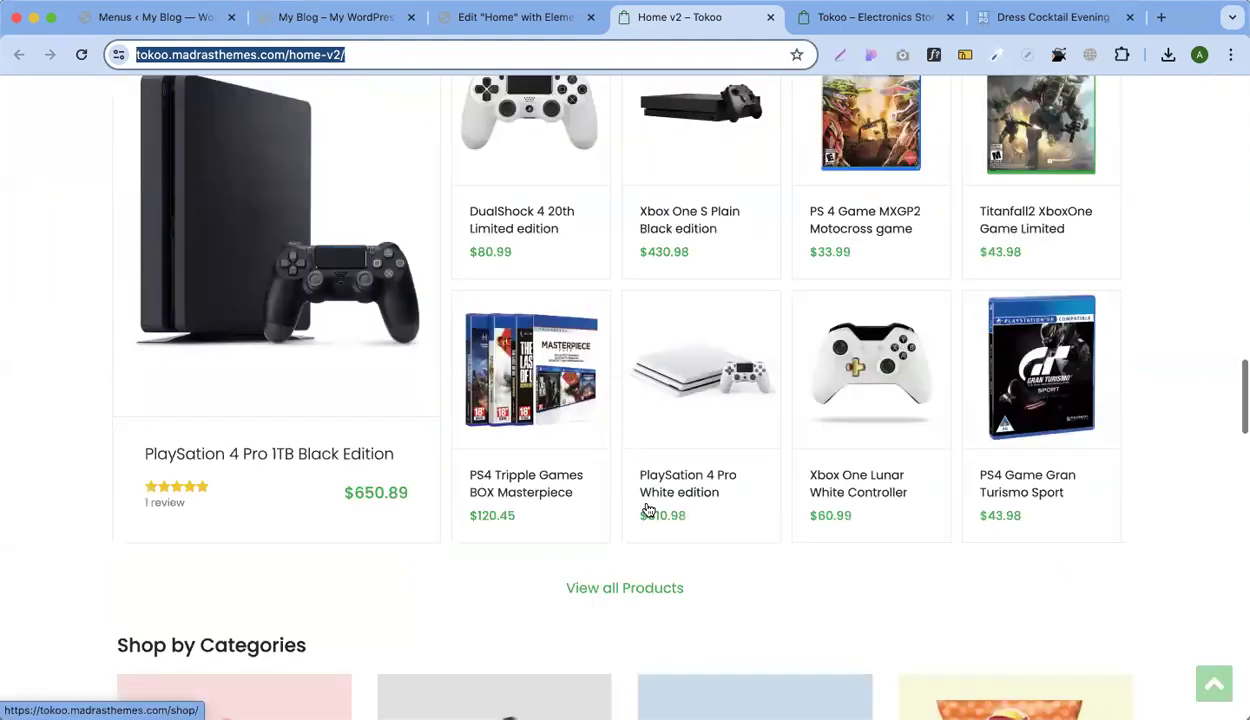
pyautogui.scroll(20, 647, 510)
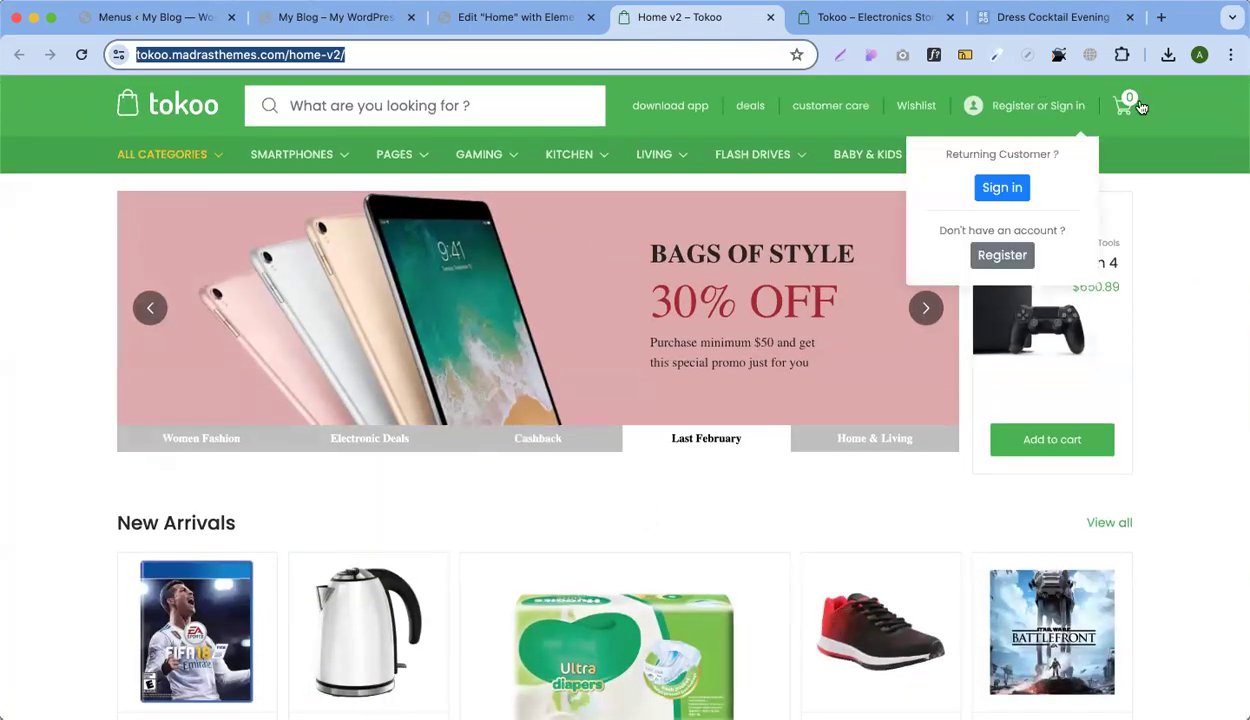
pyautogui.moveTo(1115, 112)
pyautogui.moveTo(984, 104)
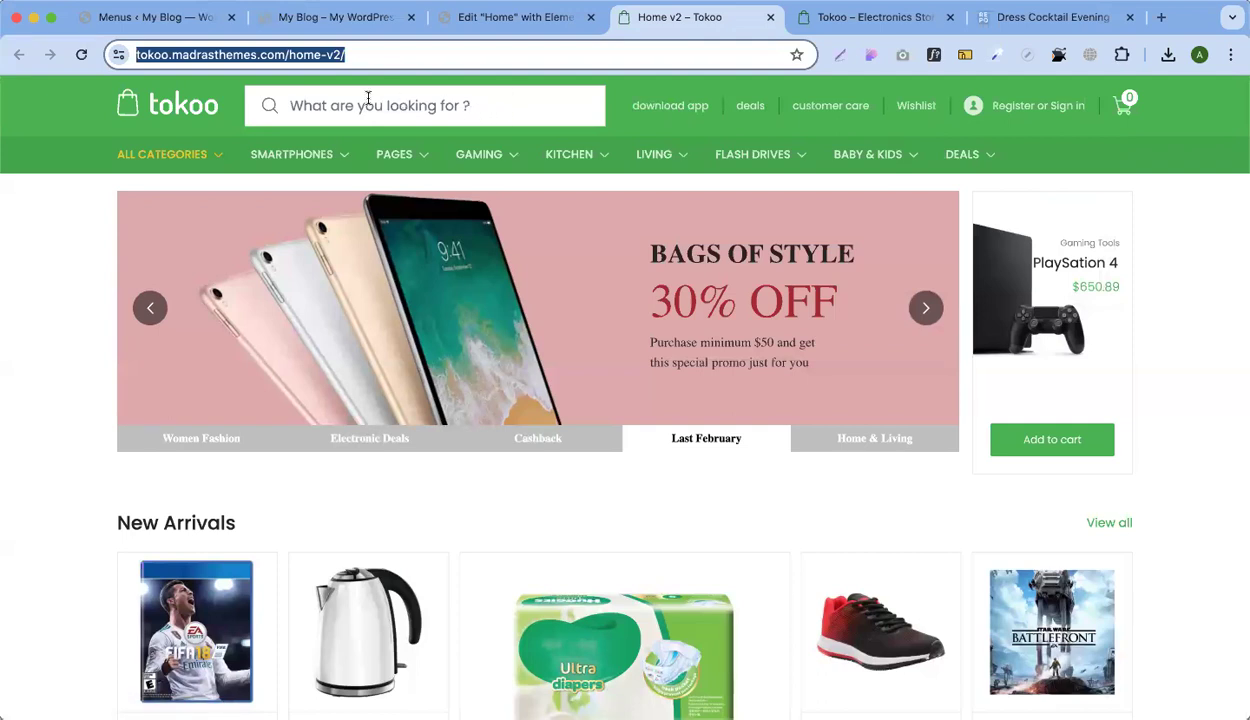
# Examine the Tokoo Home v2 logo and navigation bar, including its full-width mega menu dropdowns such as SMARTPHONES
pyautogui.click(160, 107)
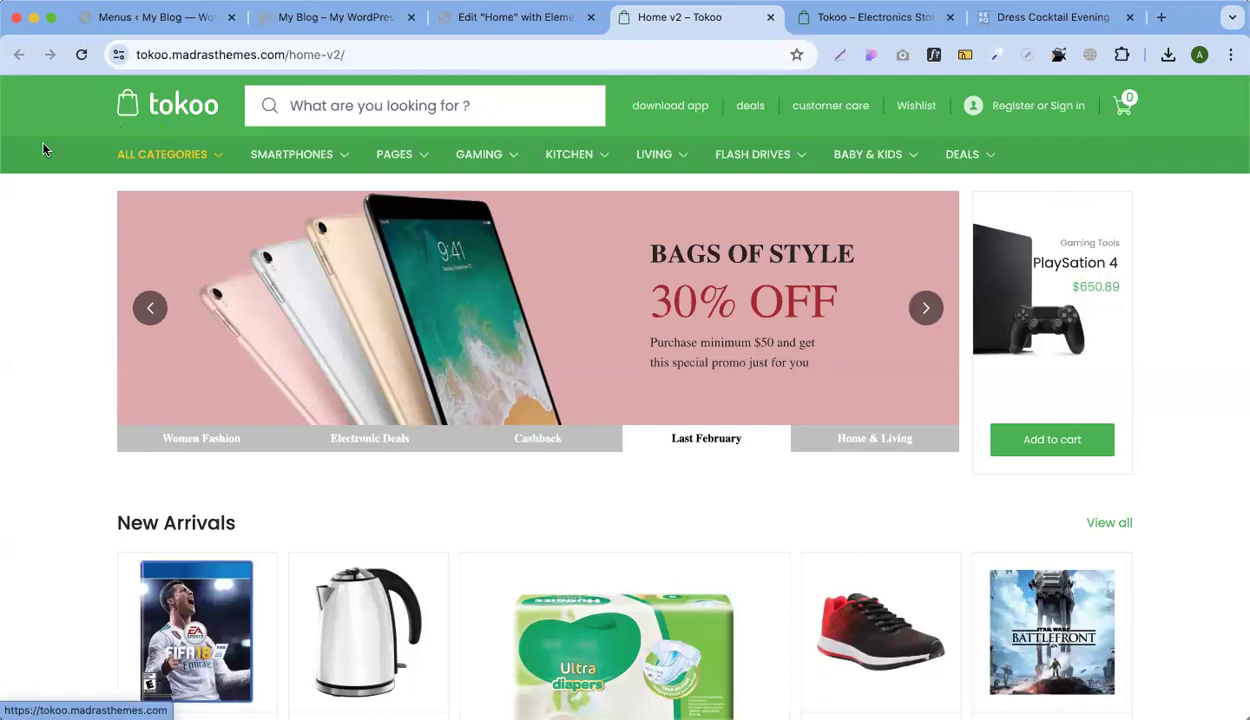
pyautogui.click(115, 155)
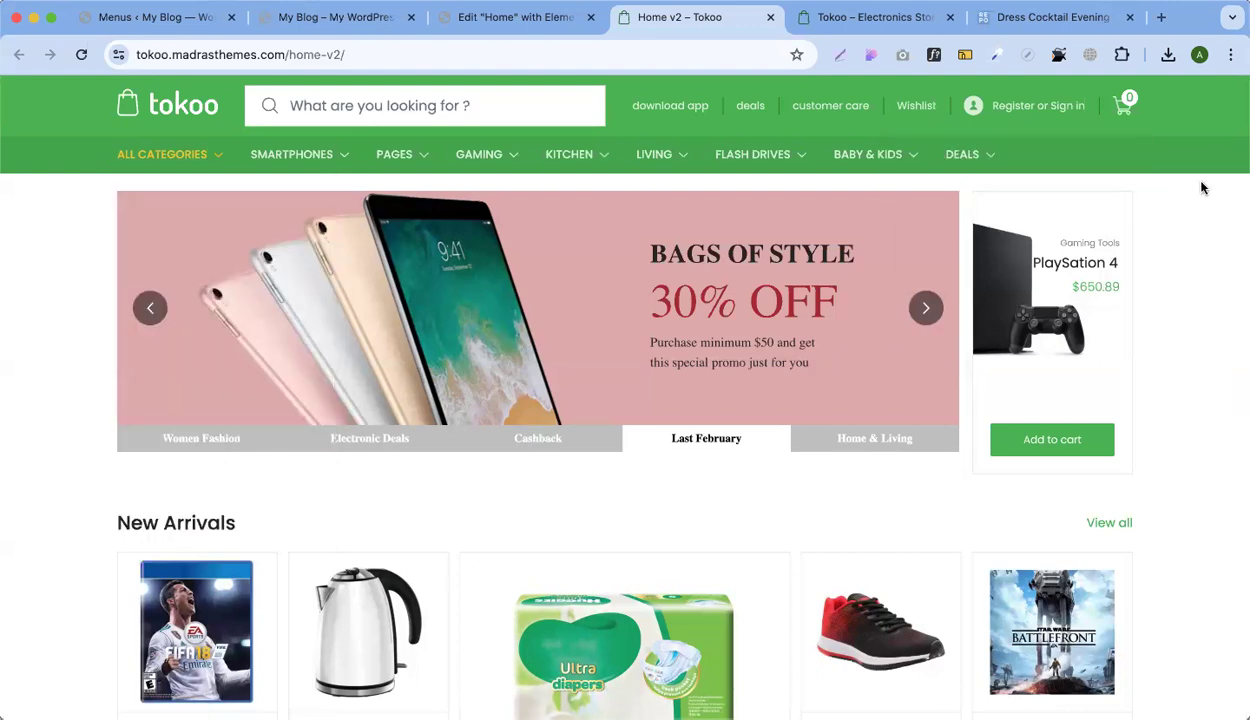
pyautogui.moveTo(249, 151)
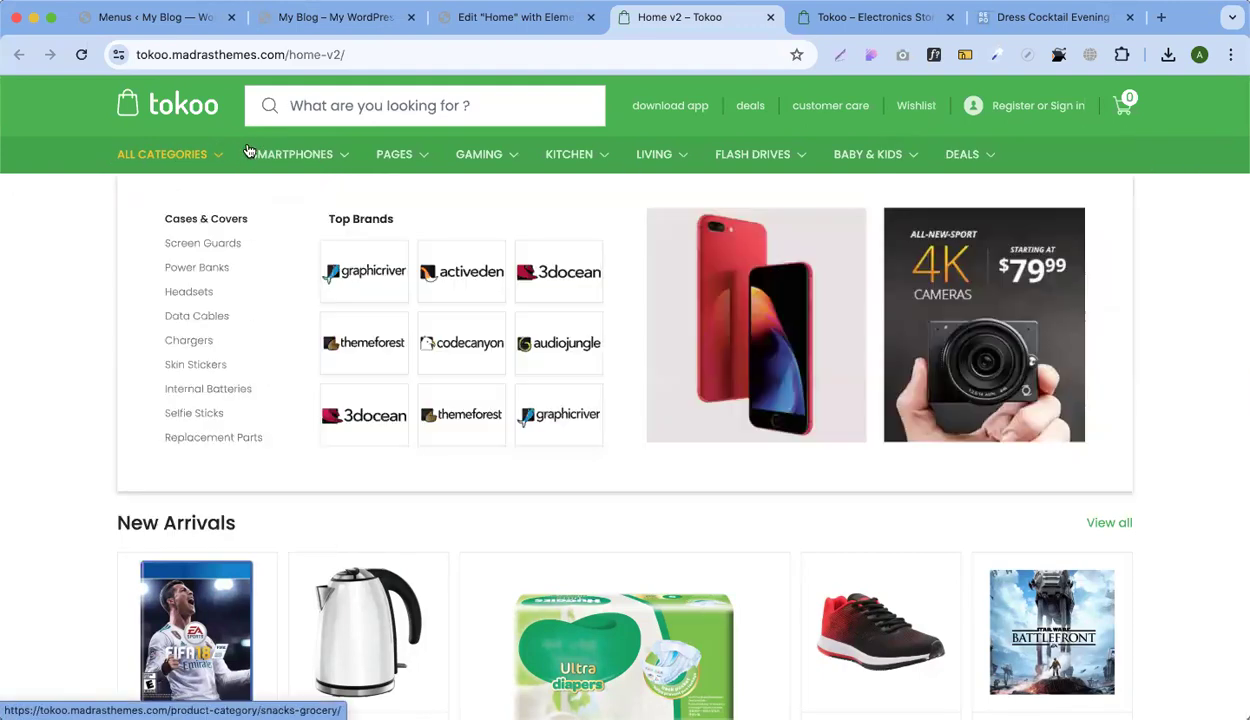
pyautogui.click(363, 53)
pyautogui.moveTo(285, 155)
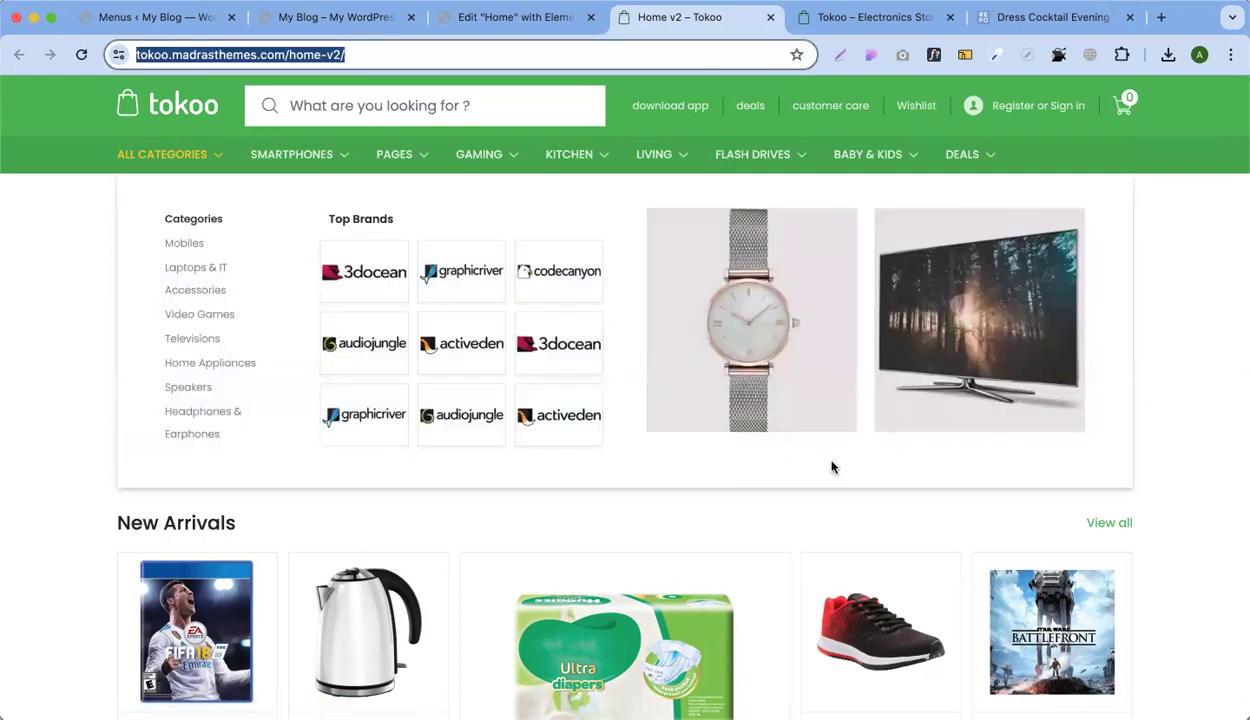